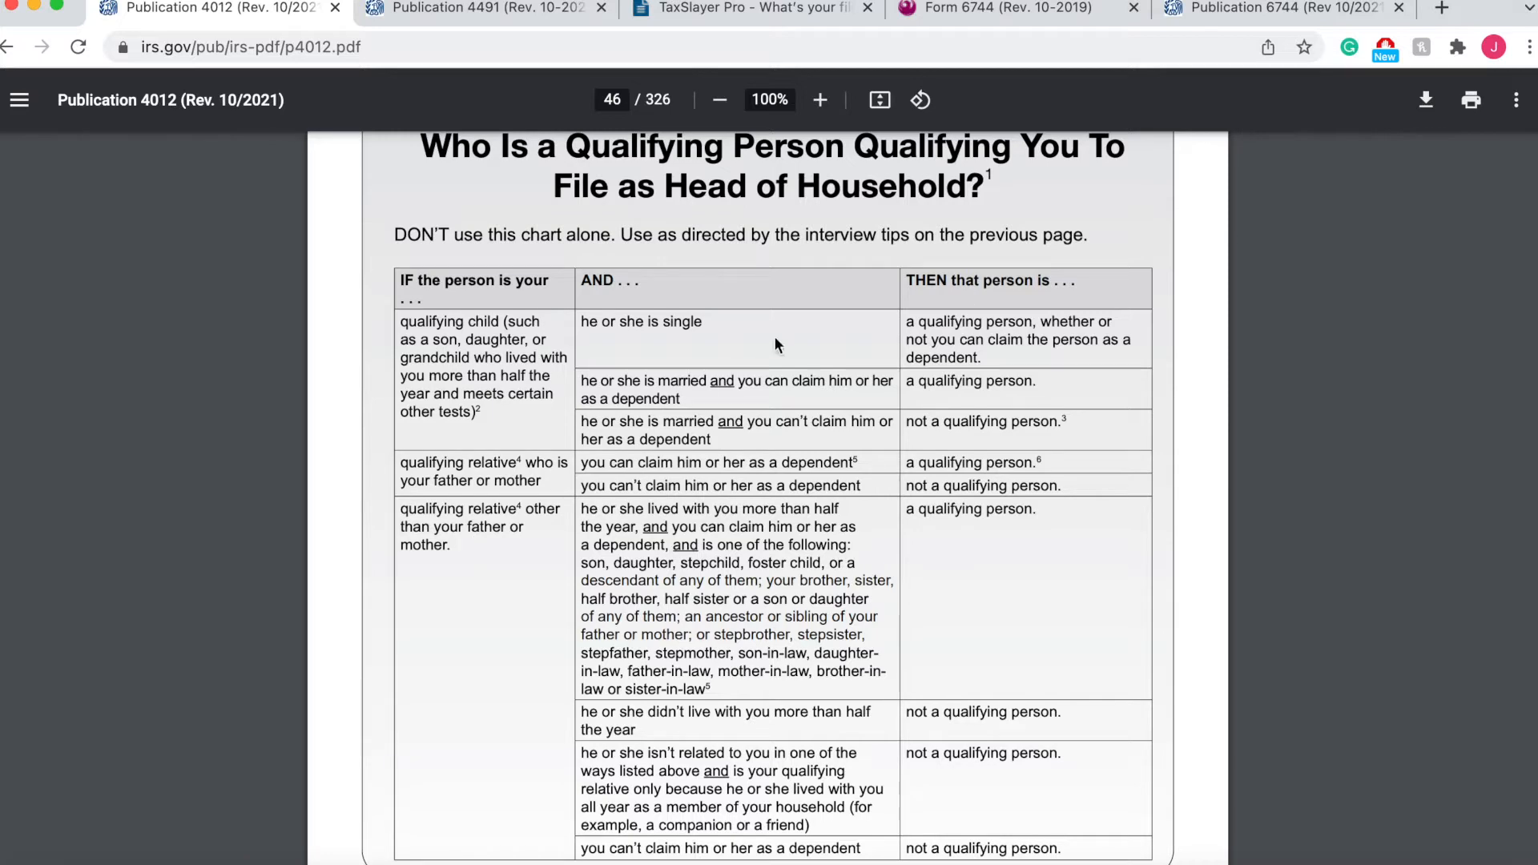
# Glance at the intake sheet, then jump Publication 4012 to page 3, the table of contents
pyautogui.click(987, 8)
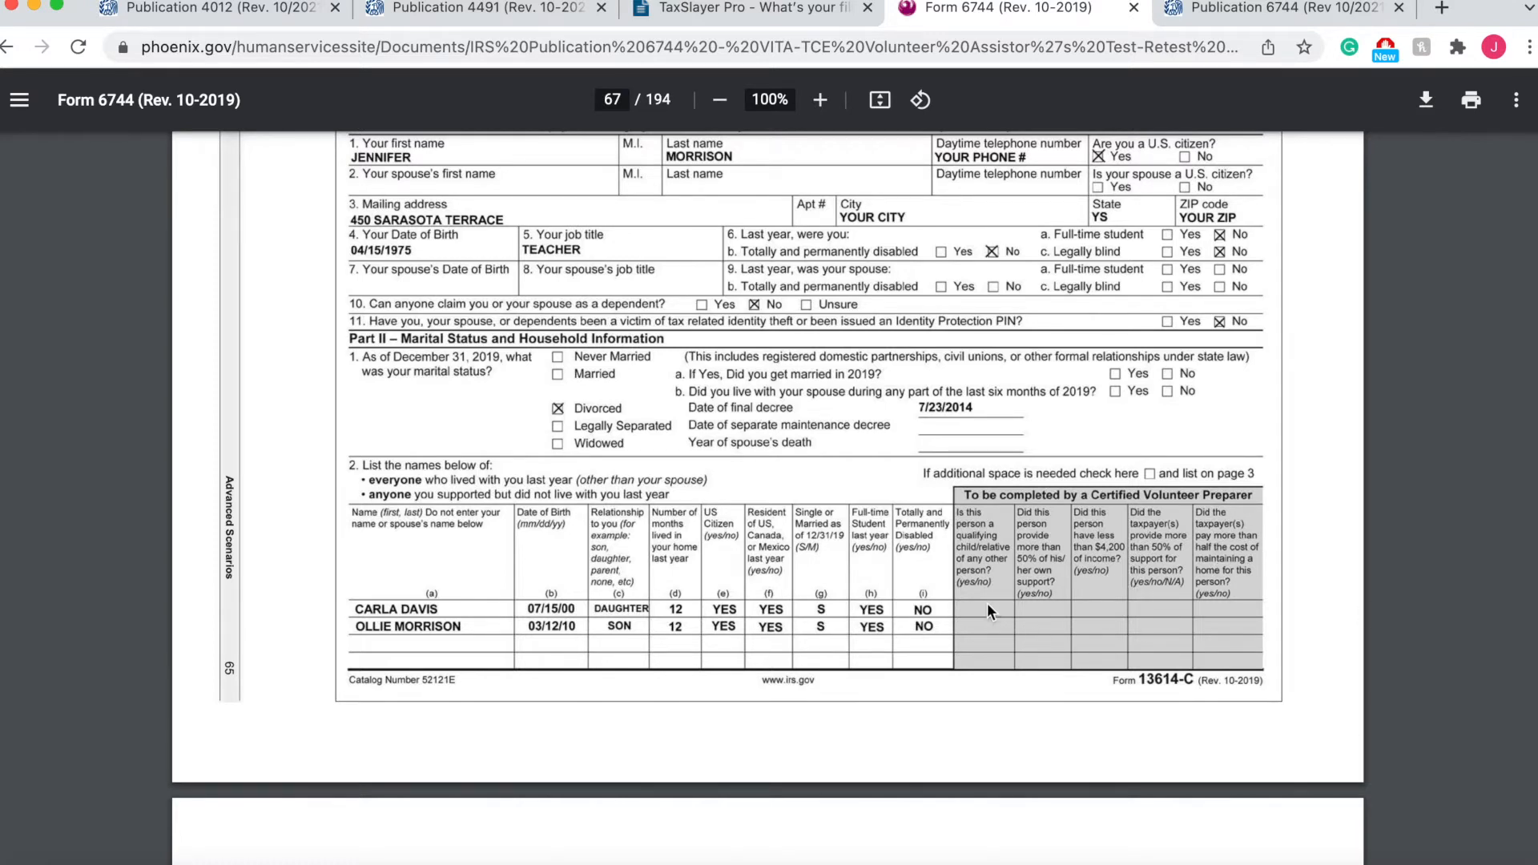
pyautogui.click(215, 10)
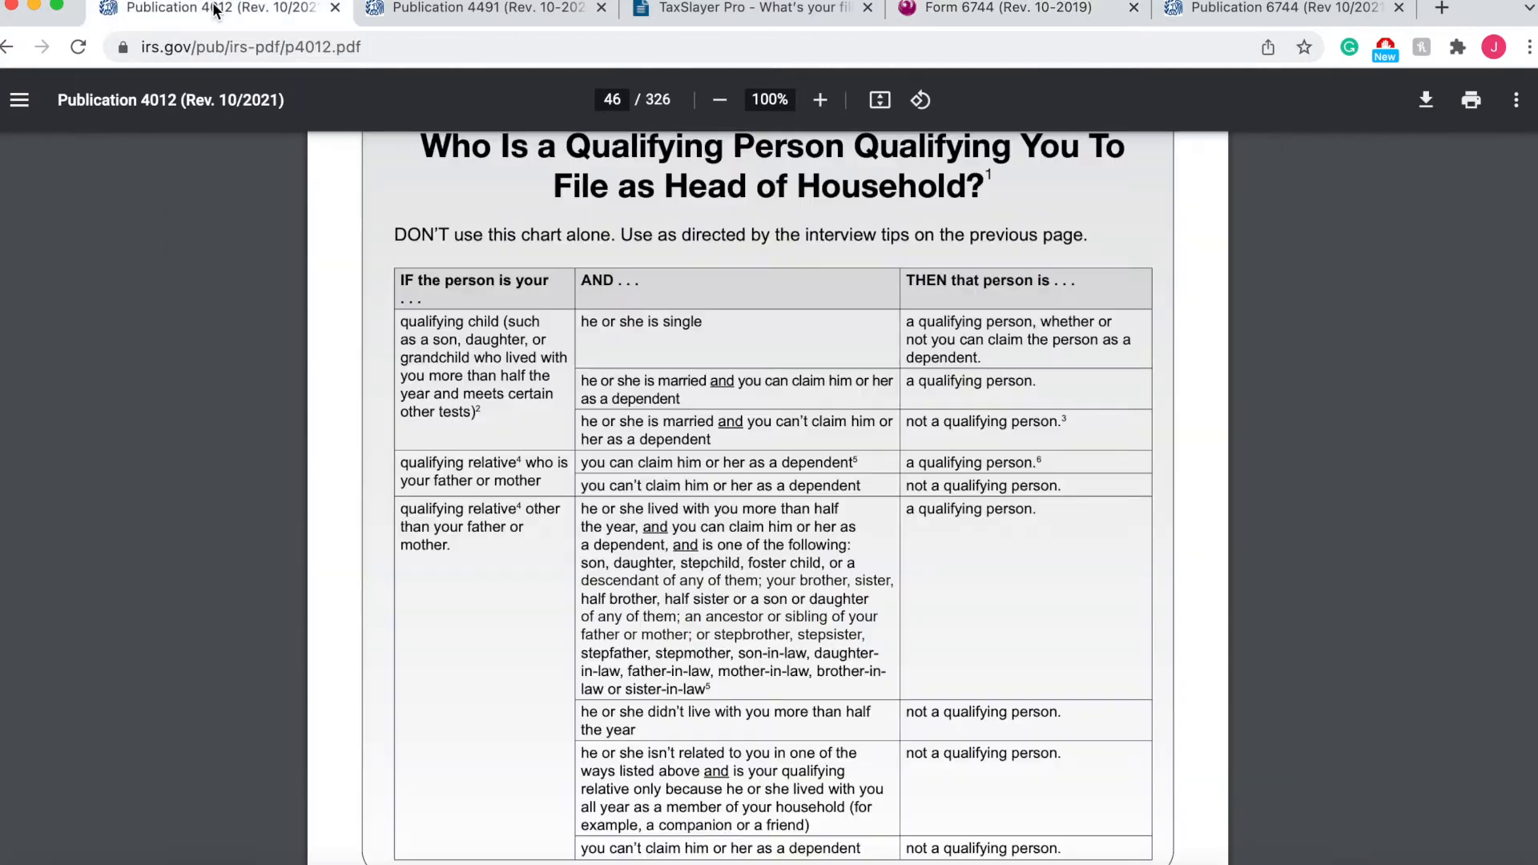
pyautogui.click(620, 102)
pyautogui.press('BackSpace')
pyautogui.write('3')
pyautogui.press('Return')
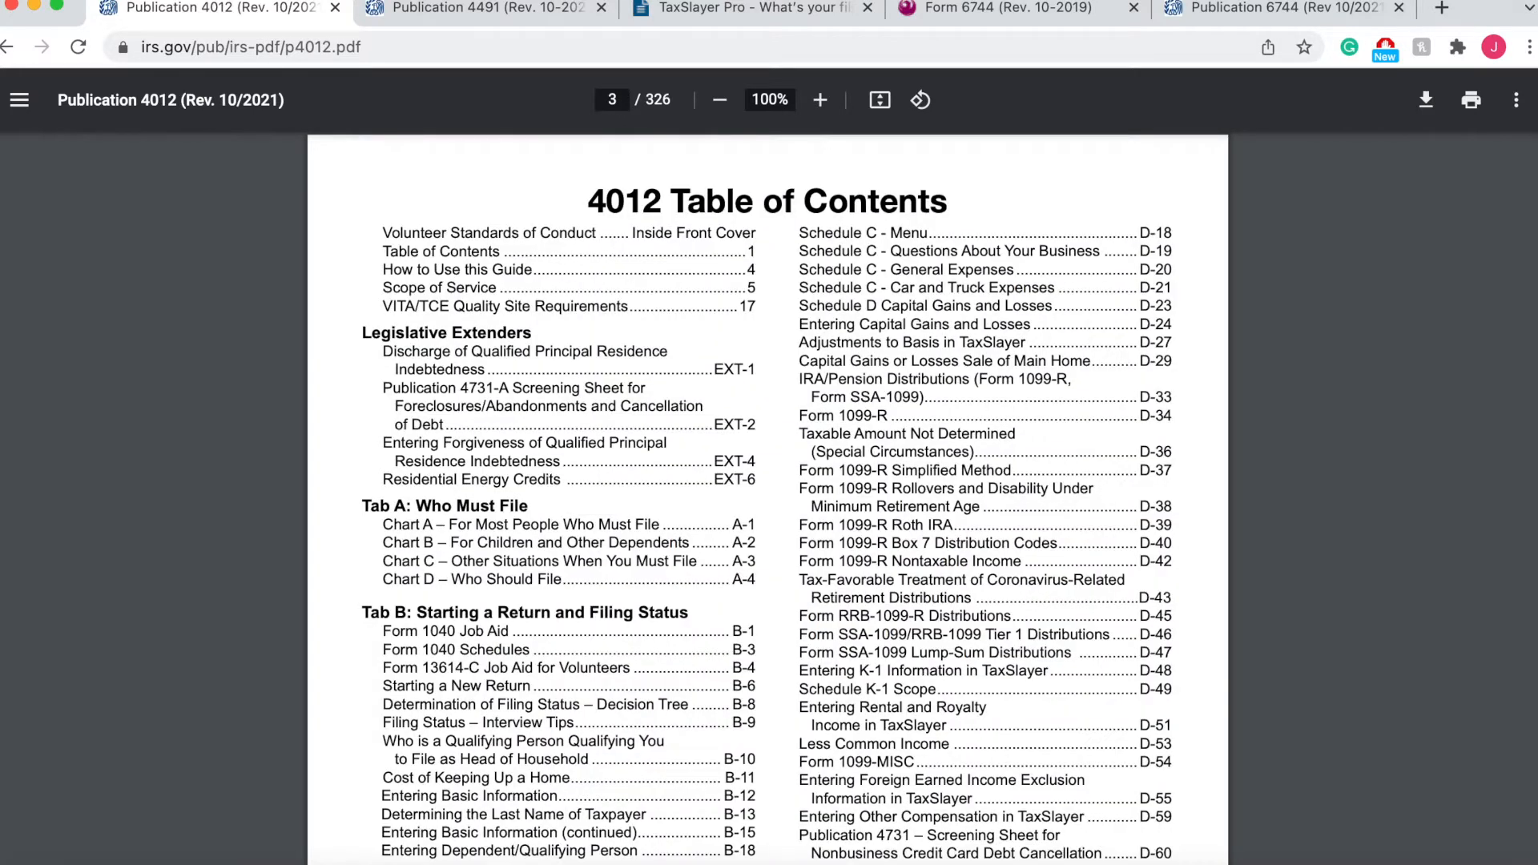
# Find the dependents entry in the table of contents and follow its link
pyautogui.scroll(-3, 776, 570)
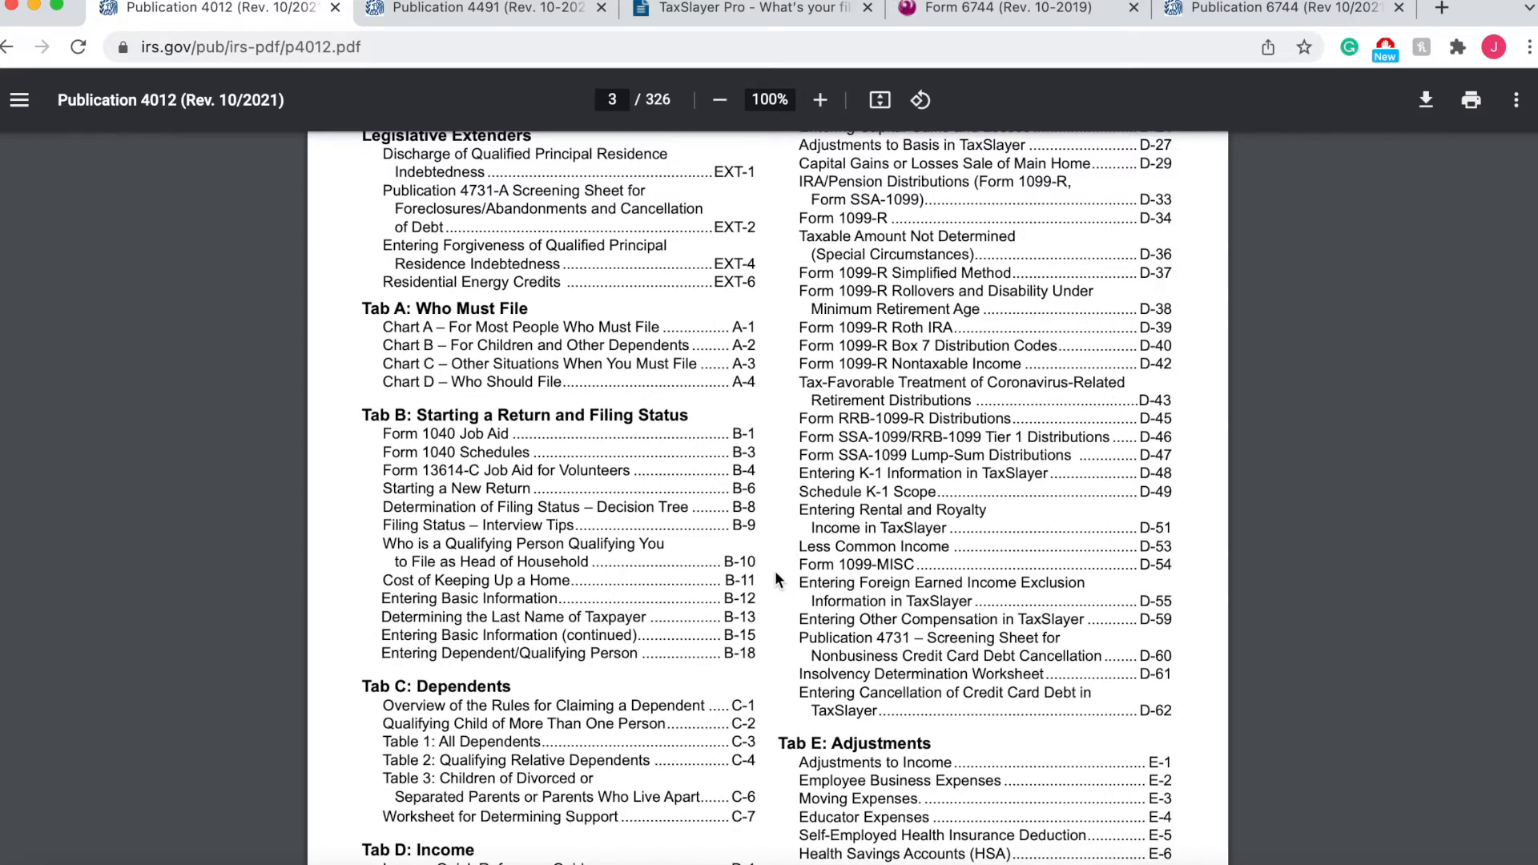
pyautogui.scroll(-3, 775, 570)
pyautogui.scroll(-1, 776, 577)
pyautogui.scroll(-1, 775, 578)
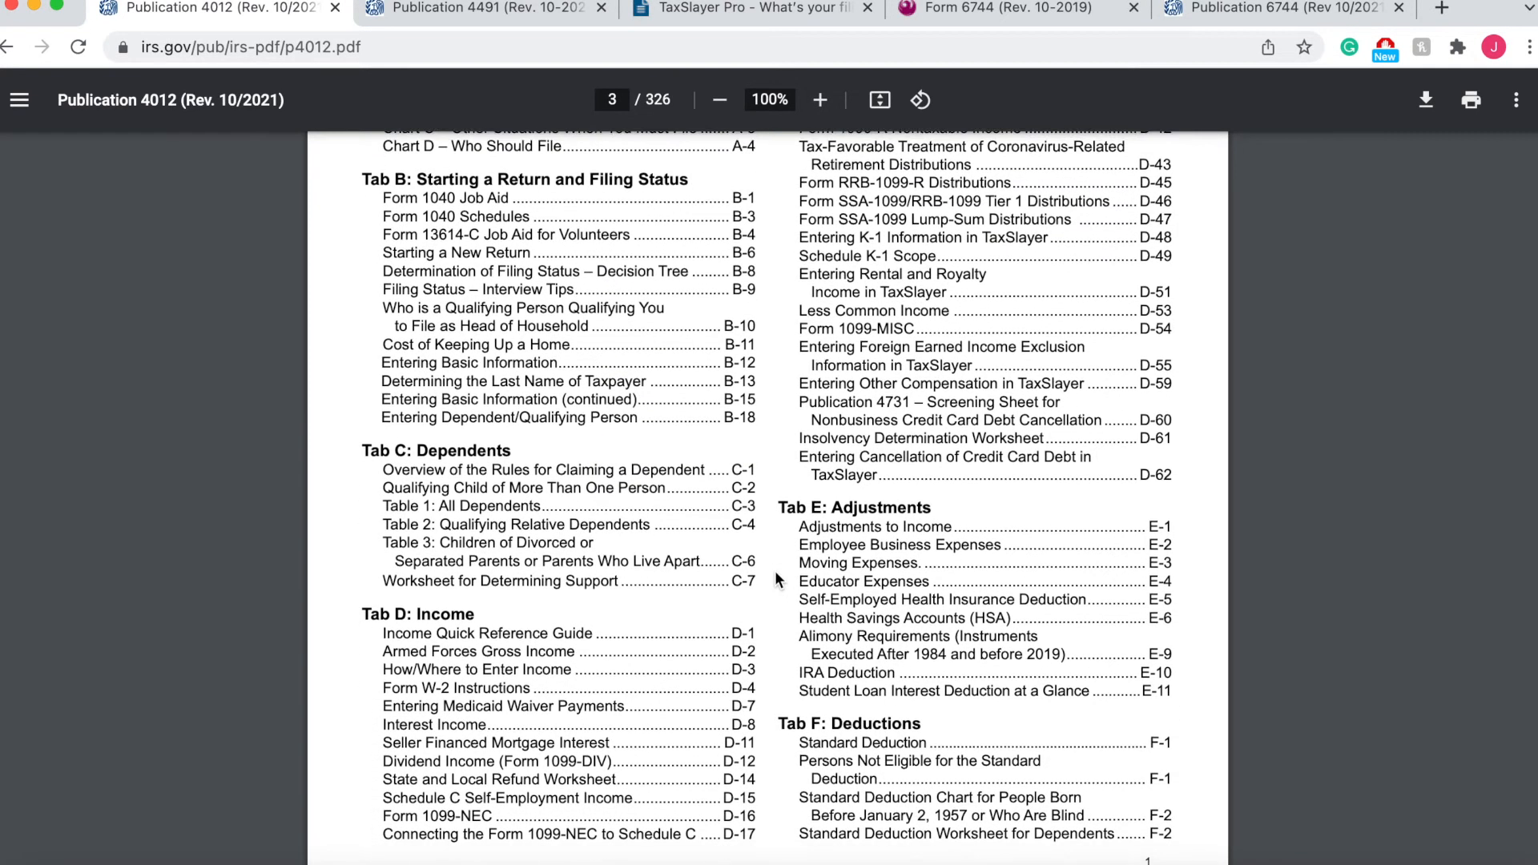
pyautogui.doubleClick(741, 485)
pyautogui.click(391, 458)
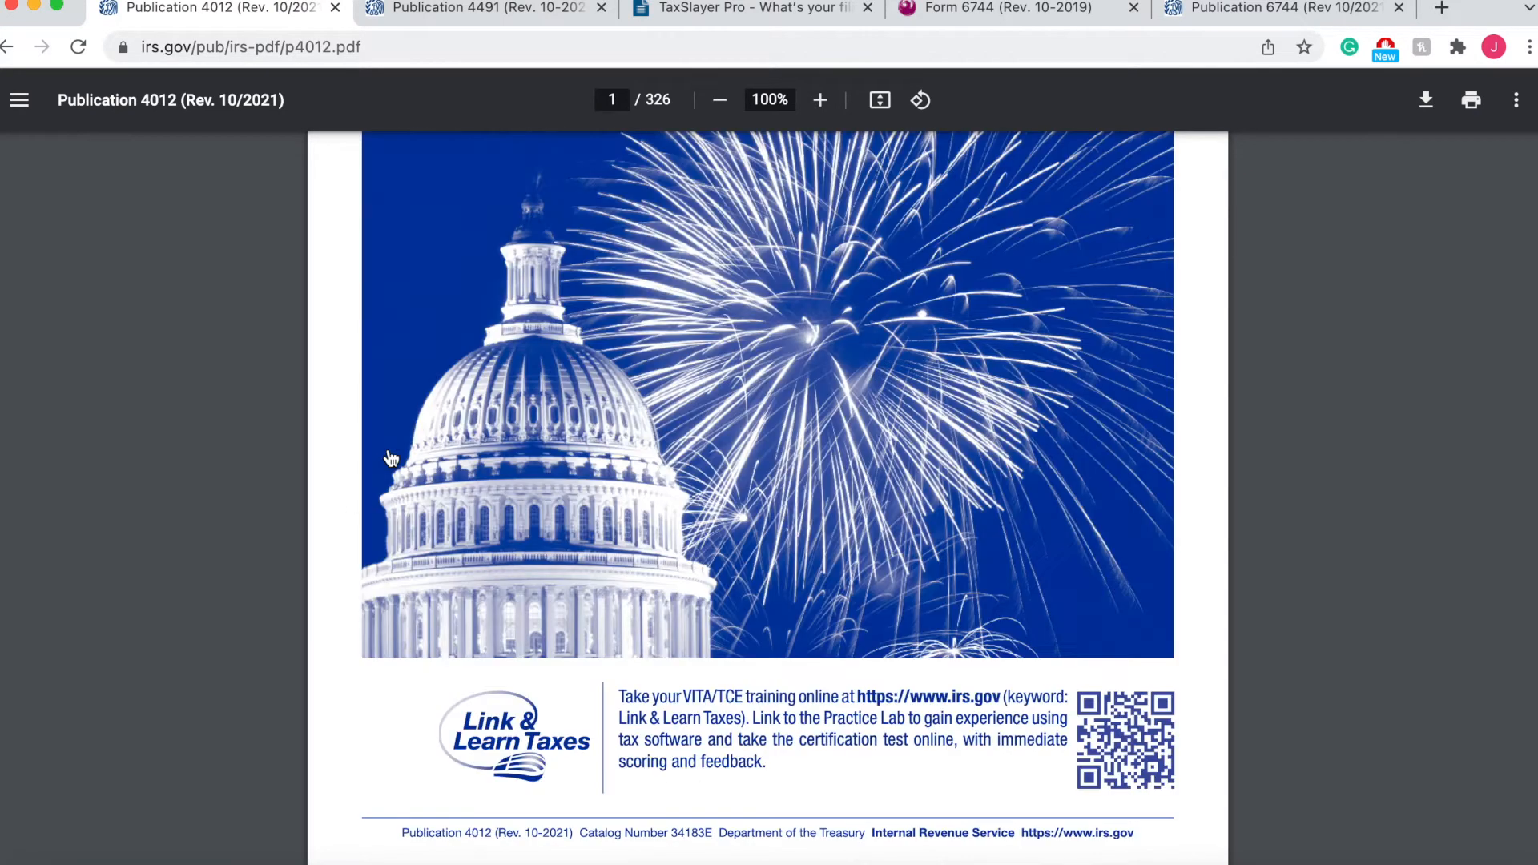
# Scroll to page 64, Table 3 on children of divorced or separated parents
pyautogui.scroll(-20, 862, 564)
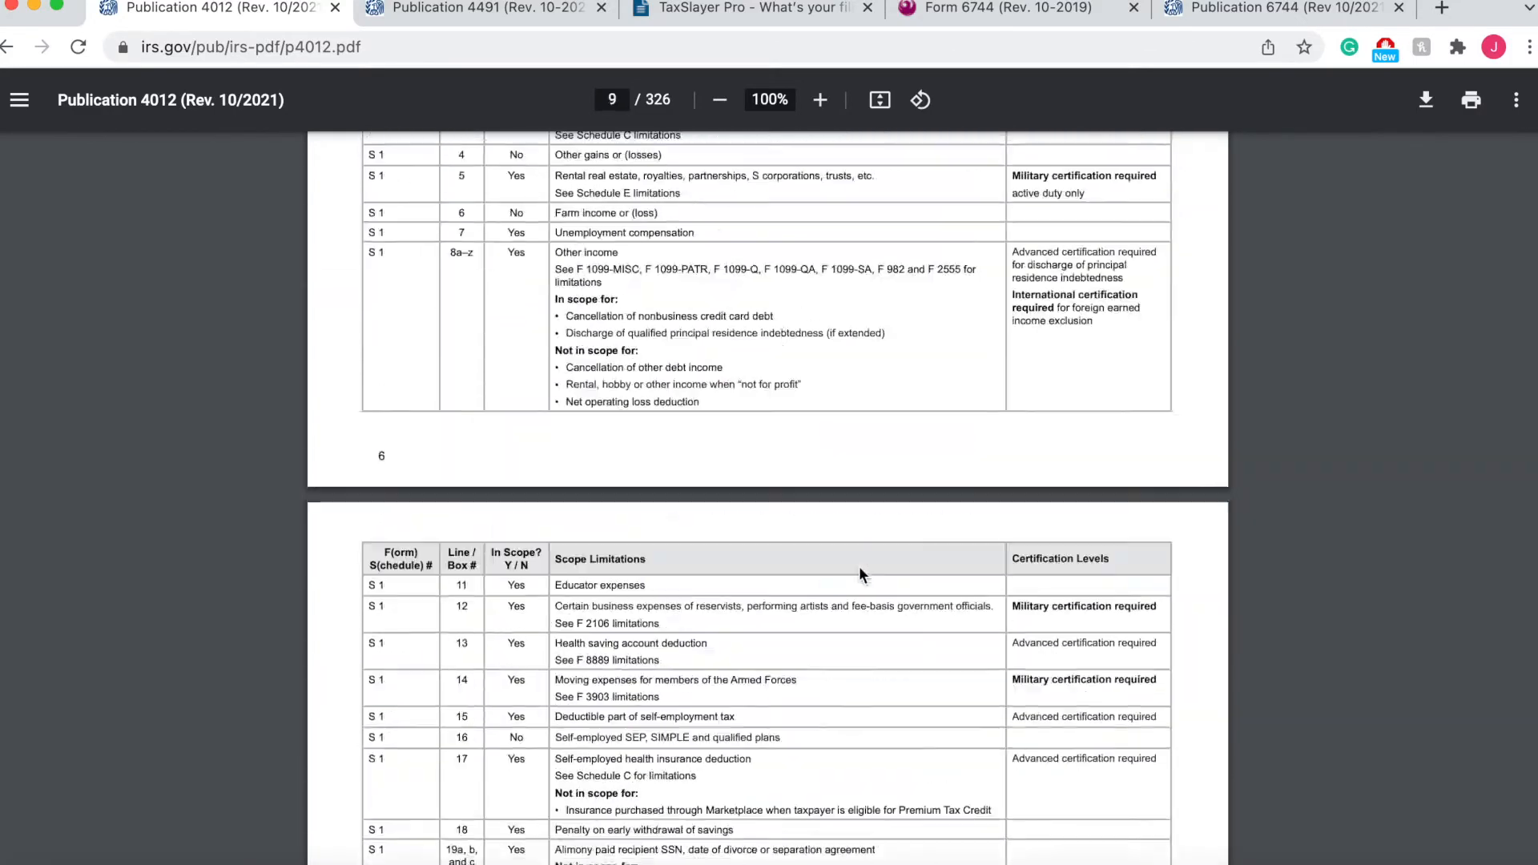
pyautogui.scroll(-20, 859, 565)
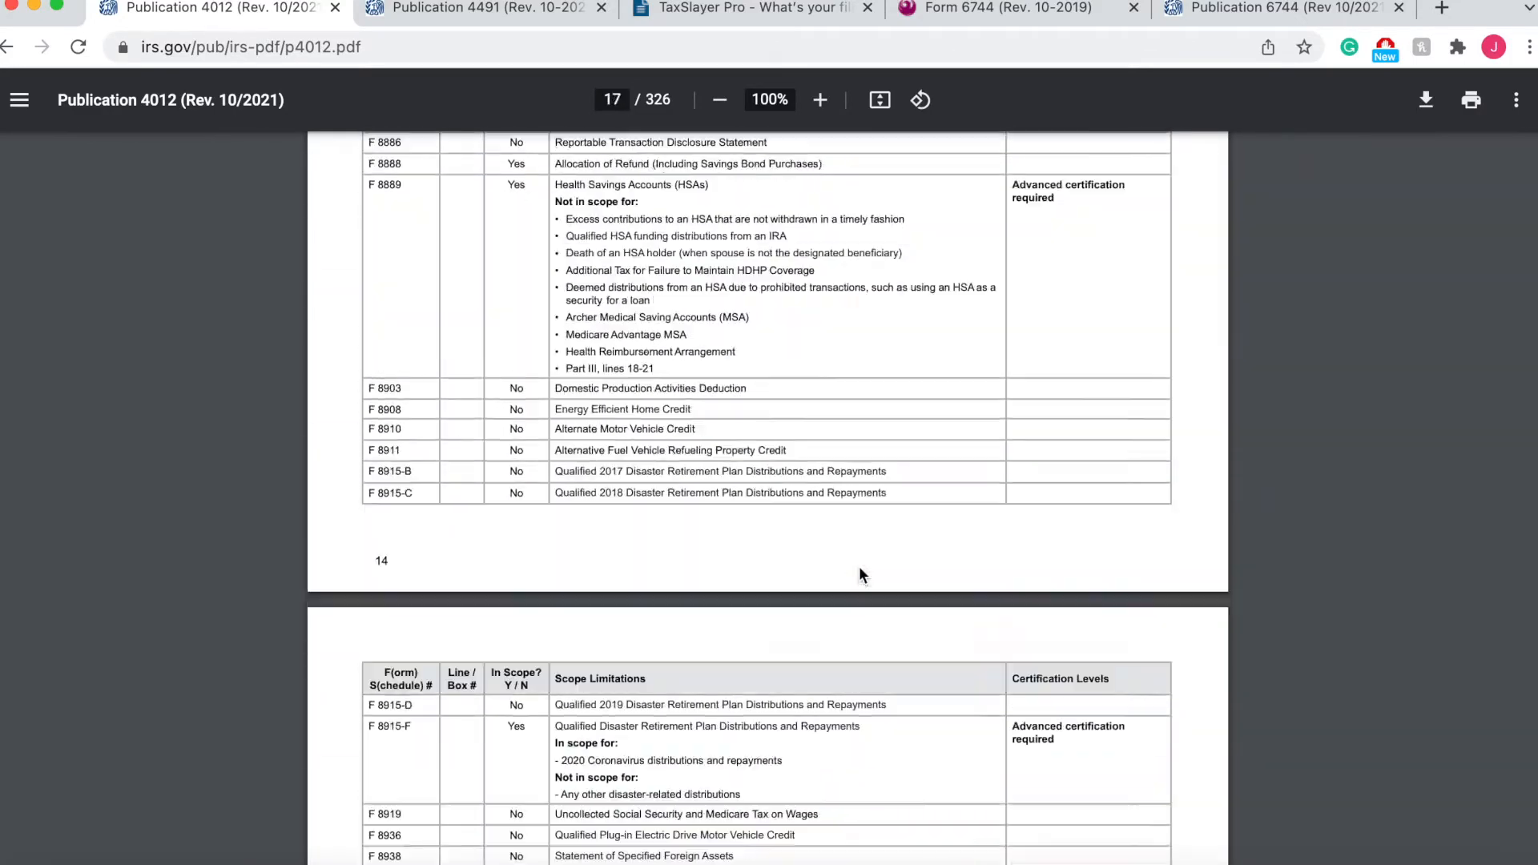
pyautogui.scroll(-20, 858, 575)
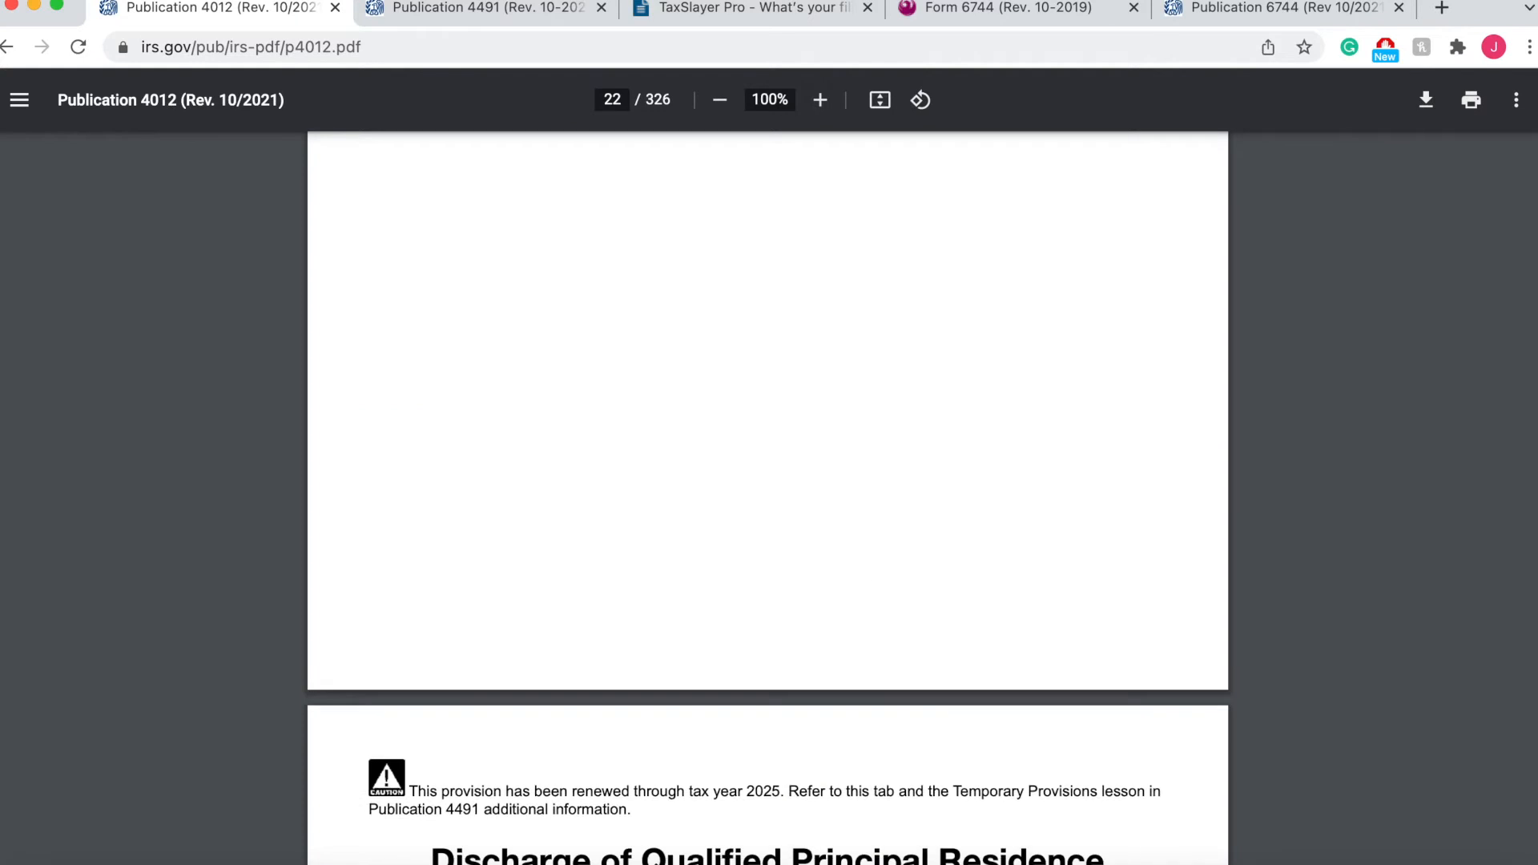
pyautogui.scroll(-1, 971, 414)
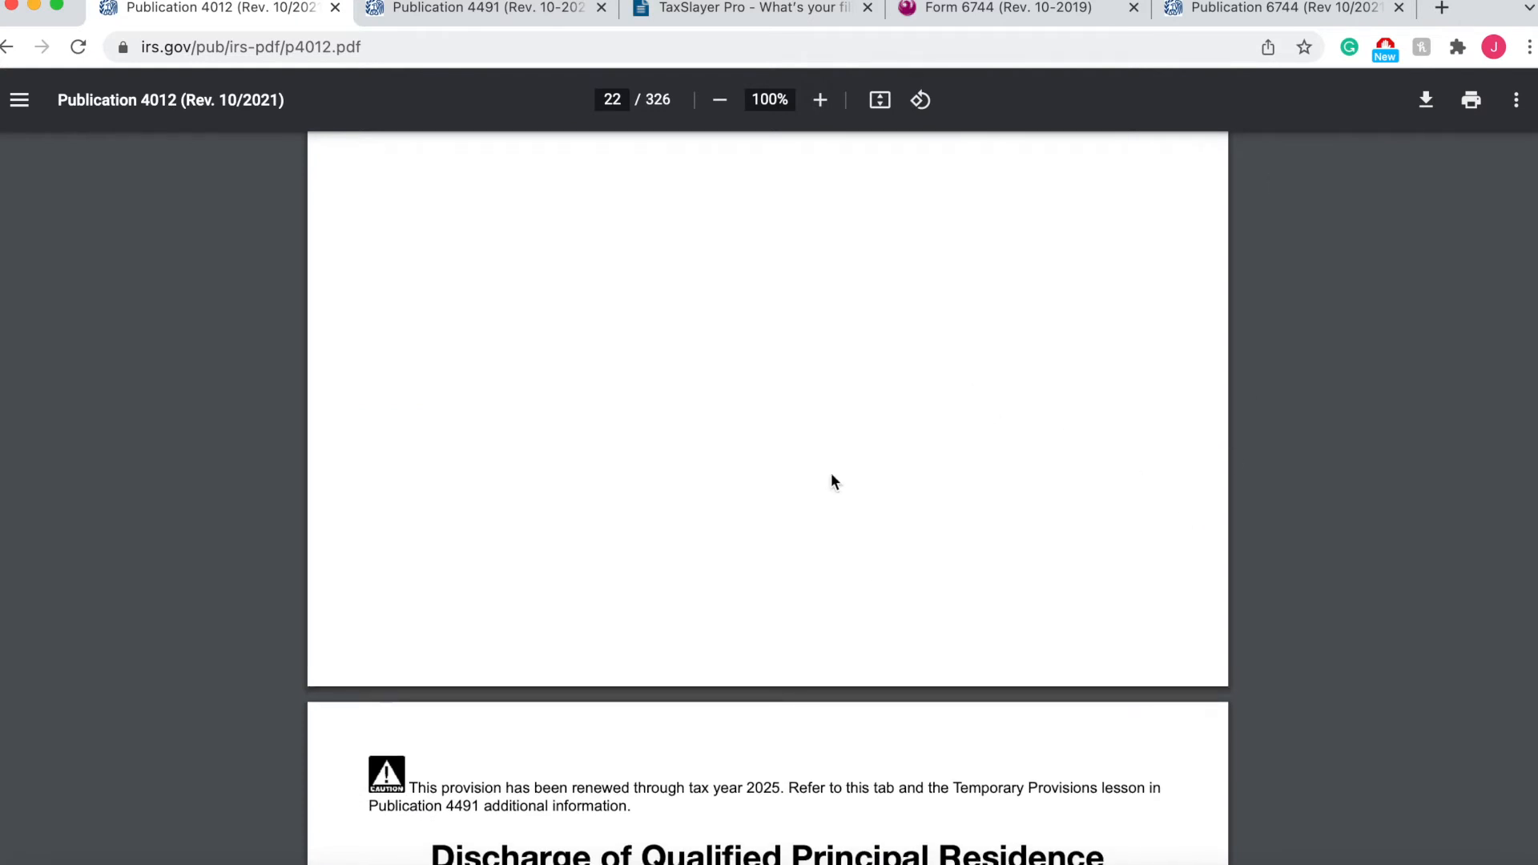
pyautogui.scroll(-20, 832, 481)
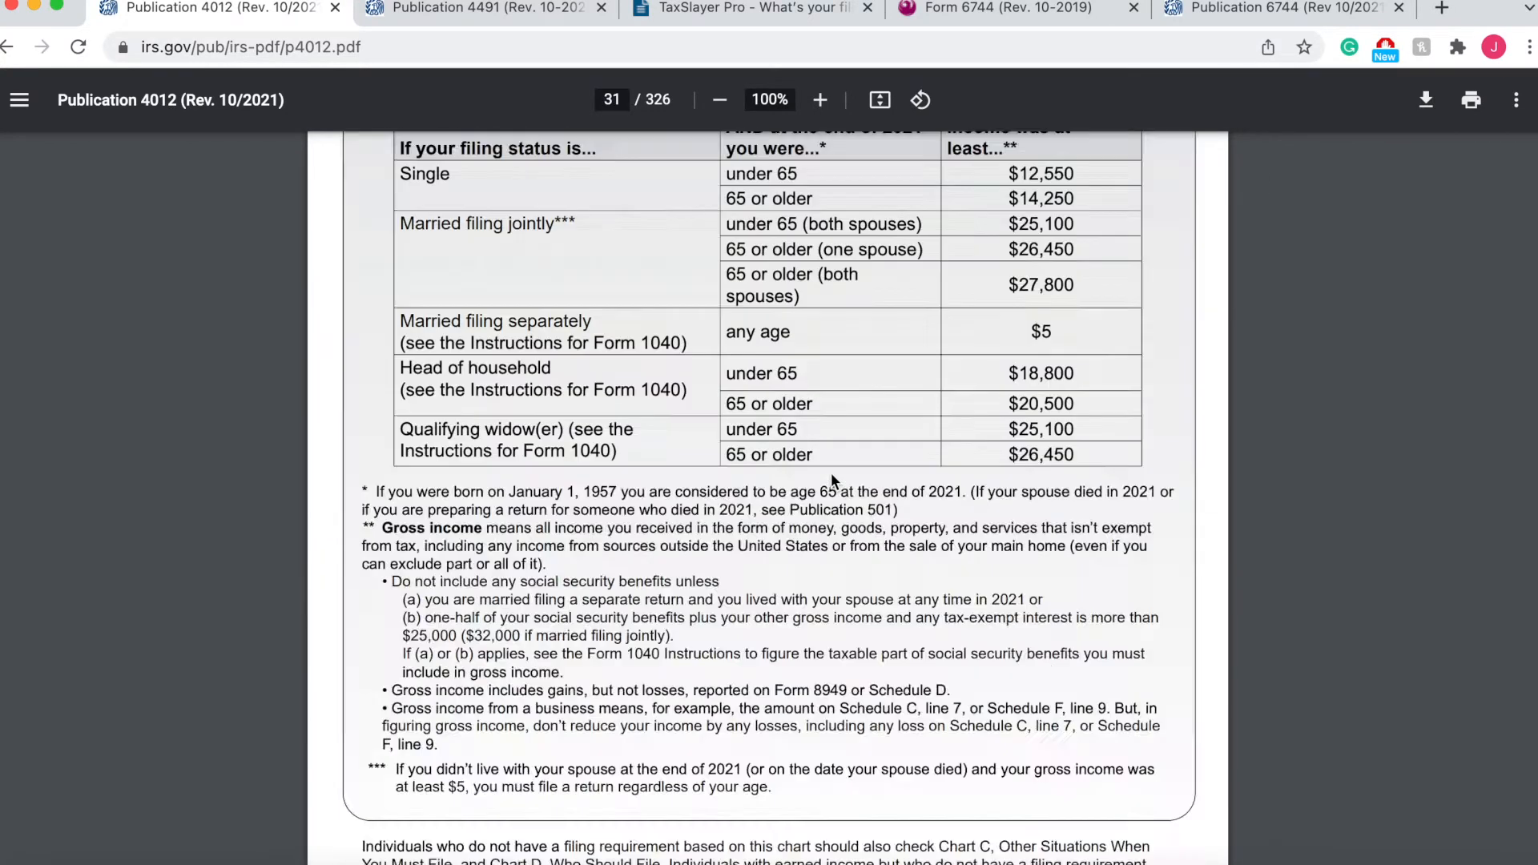
pyautogui.scroll(-20, 831, 479)
pyautogui.scroll(-20, 831, 481)
pyautogui.scroll(-20, 831, 473)
pyautogui.scroll(20, 831, 472)
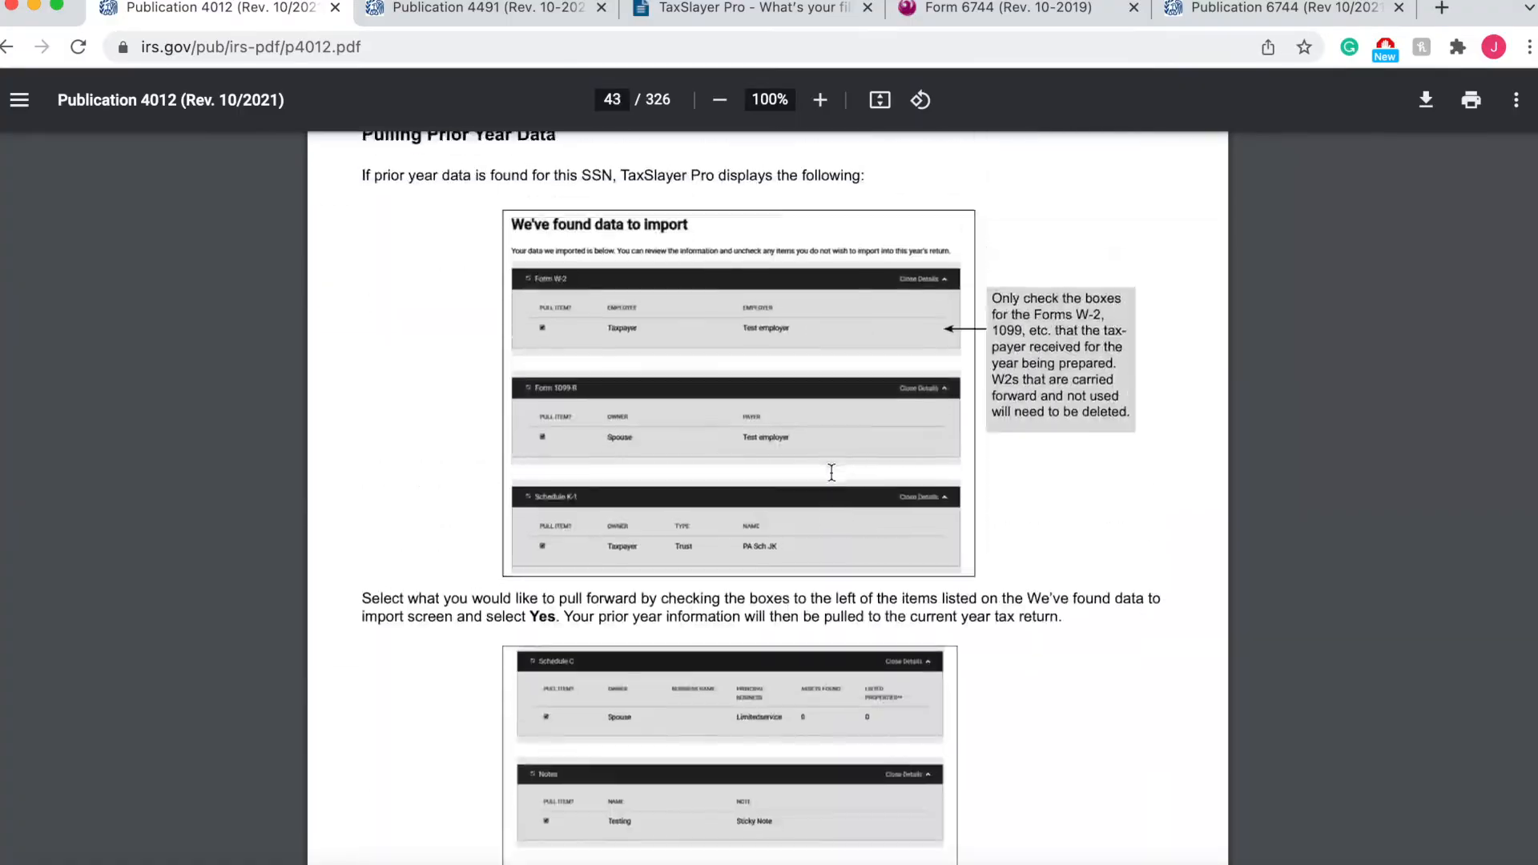
pyautogui.scroll(-20, 832, 473)
pyautogui.scroll(-20, 832, 472)
pyautogui.scroll(-20, 832, 473)
pyautogui.scroll(12, 831, 473)
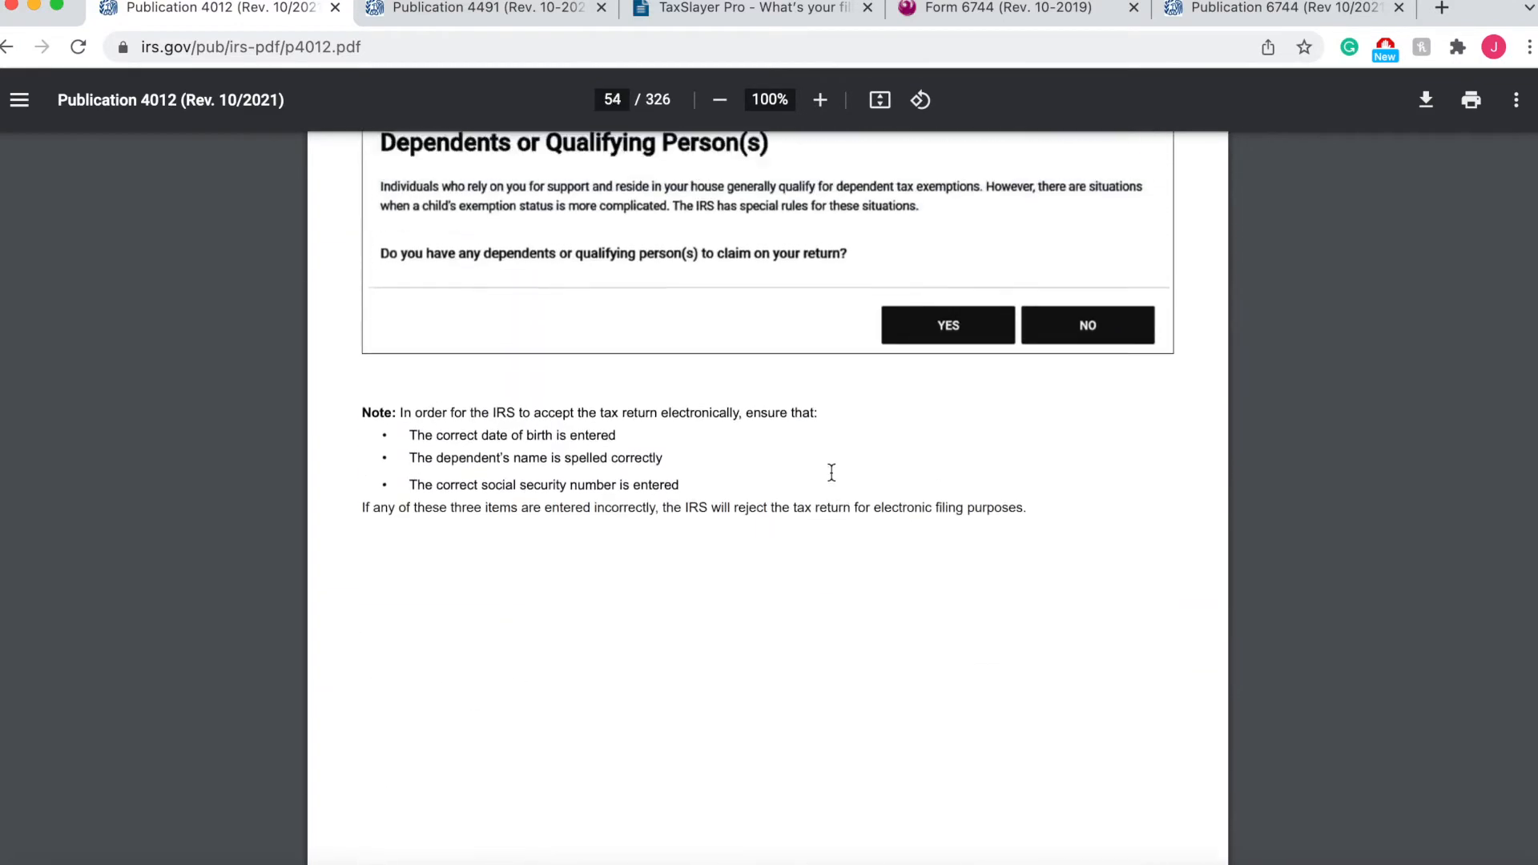
pyautogui.scroll(12, 832, 472)
pyautogui.scroll(15, 831, 473)
pyautogui.scroll(8, 832, 472)
pyautogui.scroll(-20, 831, 472)
pyautogui.scroll(-20, 831, 473)
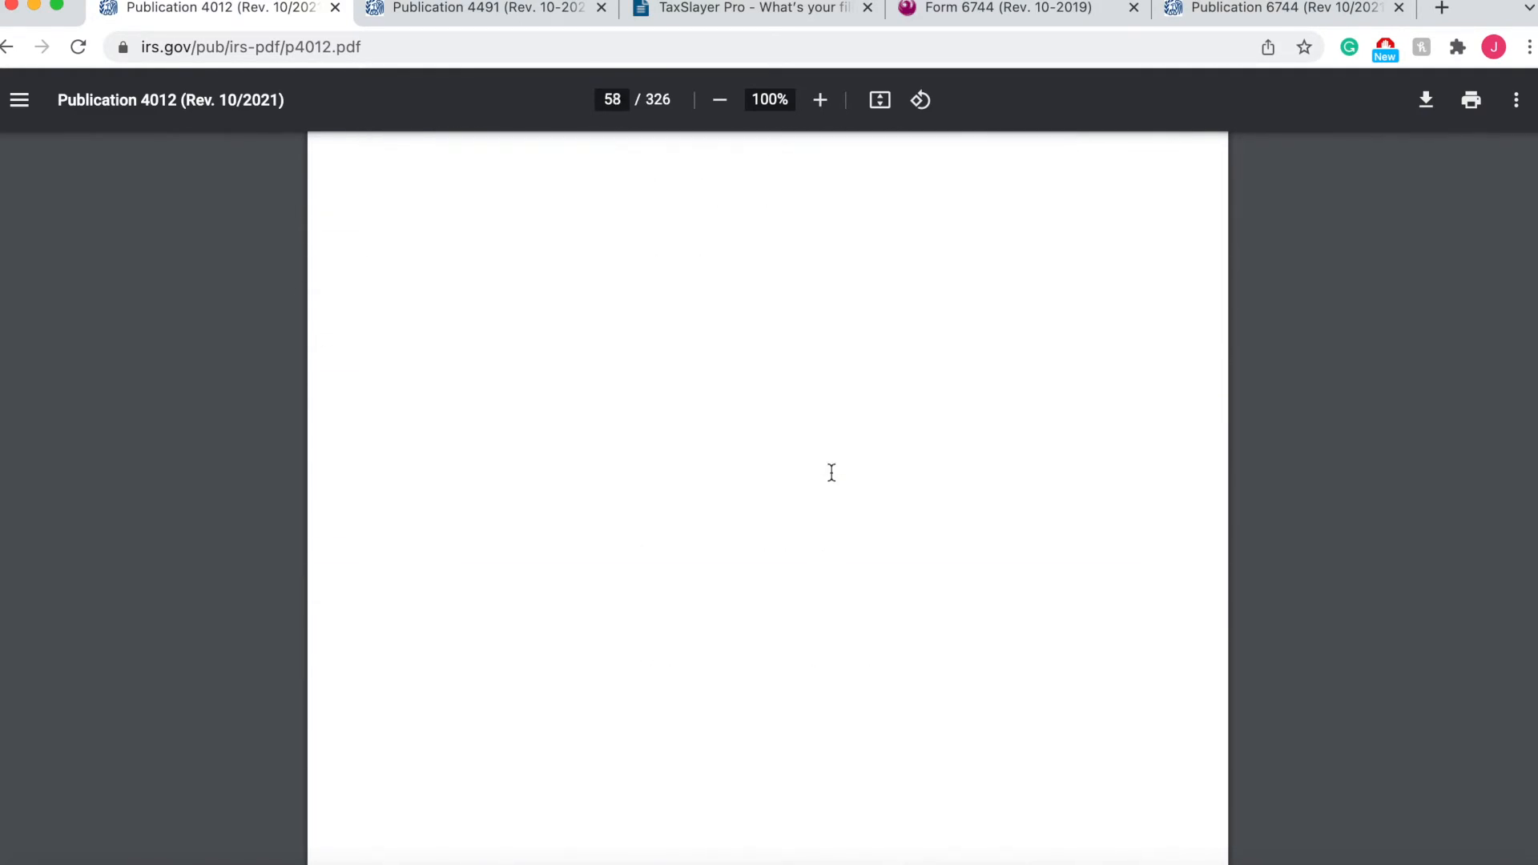
pyautogui.scroll(-15, 831, 472)
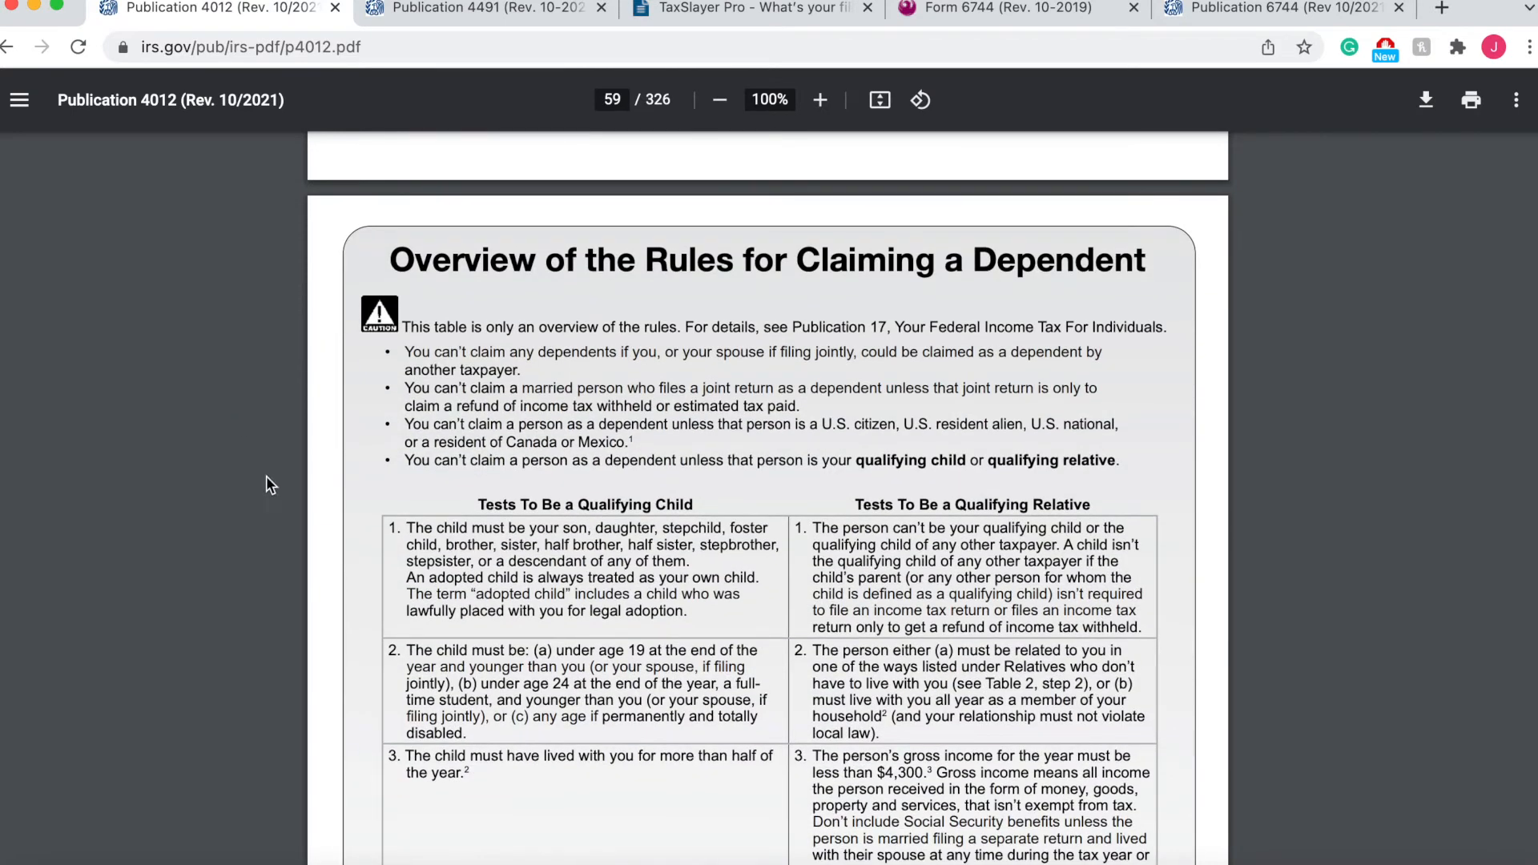
pyautogui.scroll(-15, 285, 515)
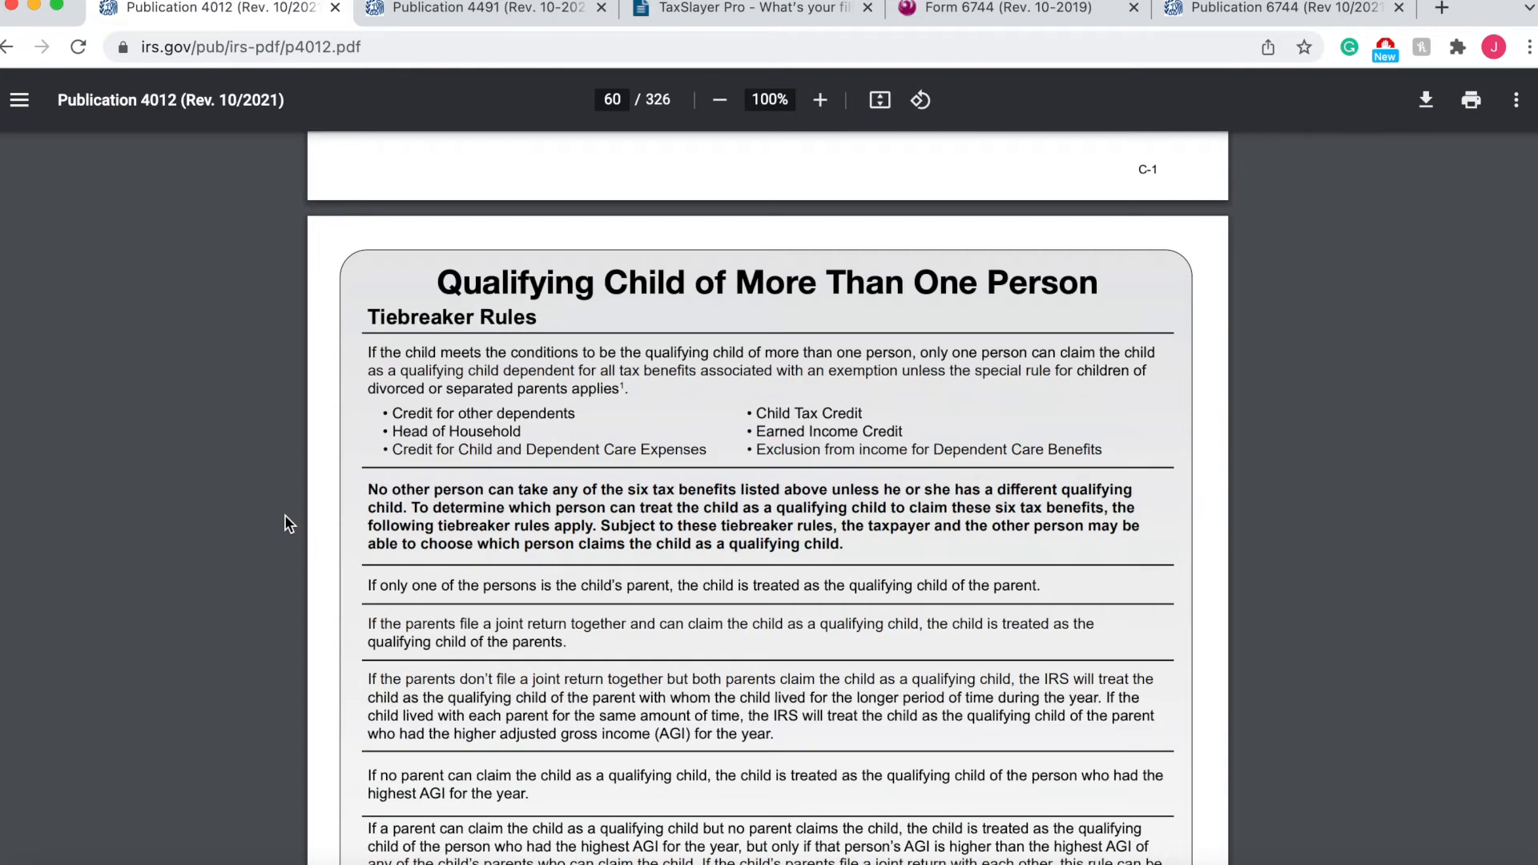
pyautogui.scroll(-15, 285, 516)
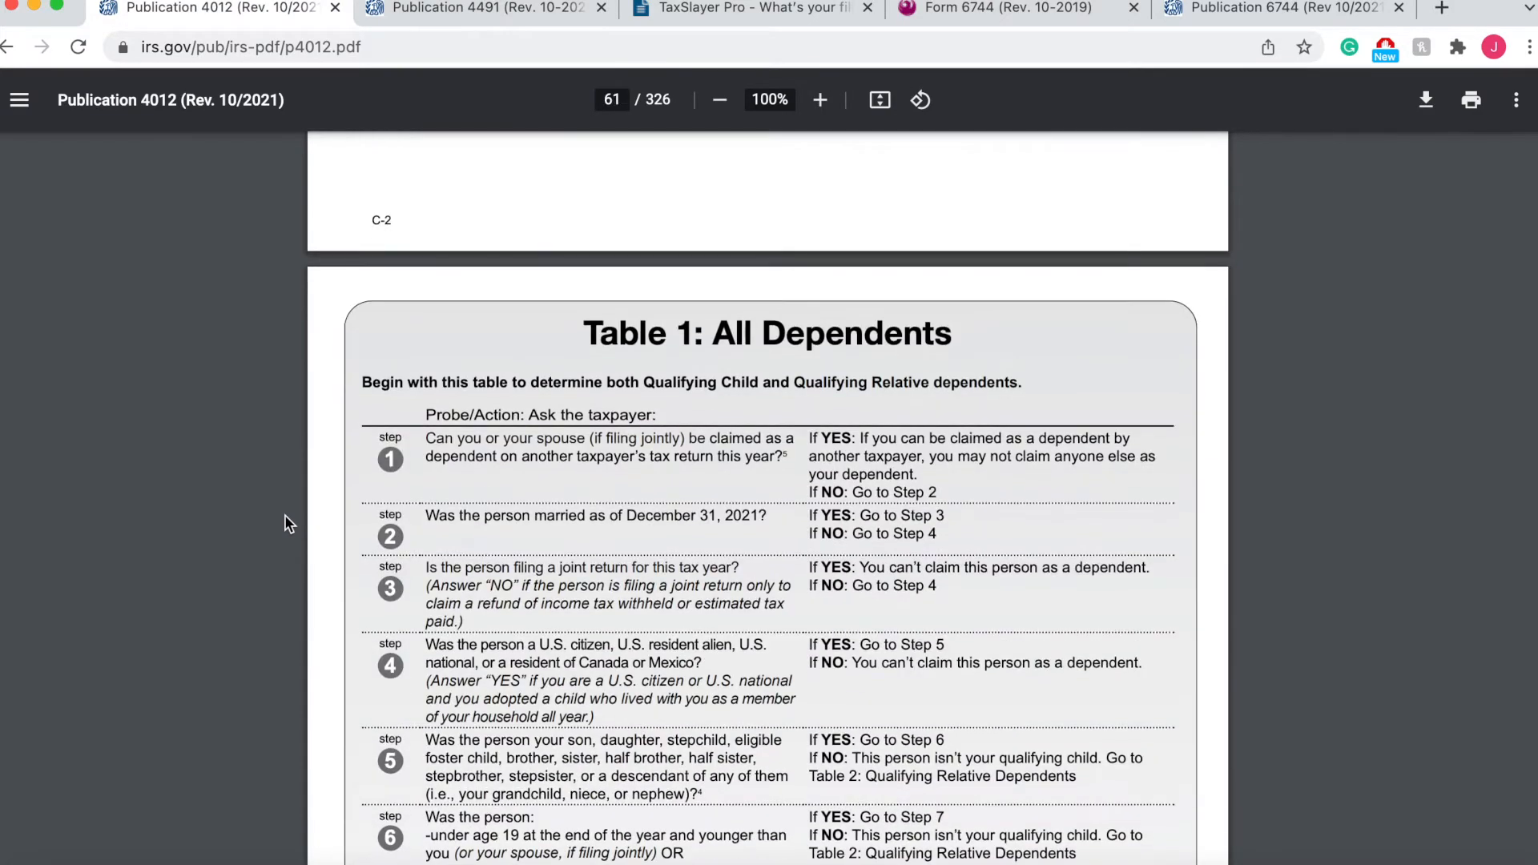
pyautogui.scroll(-20, 285, 514)
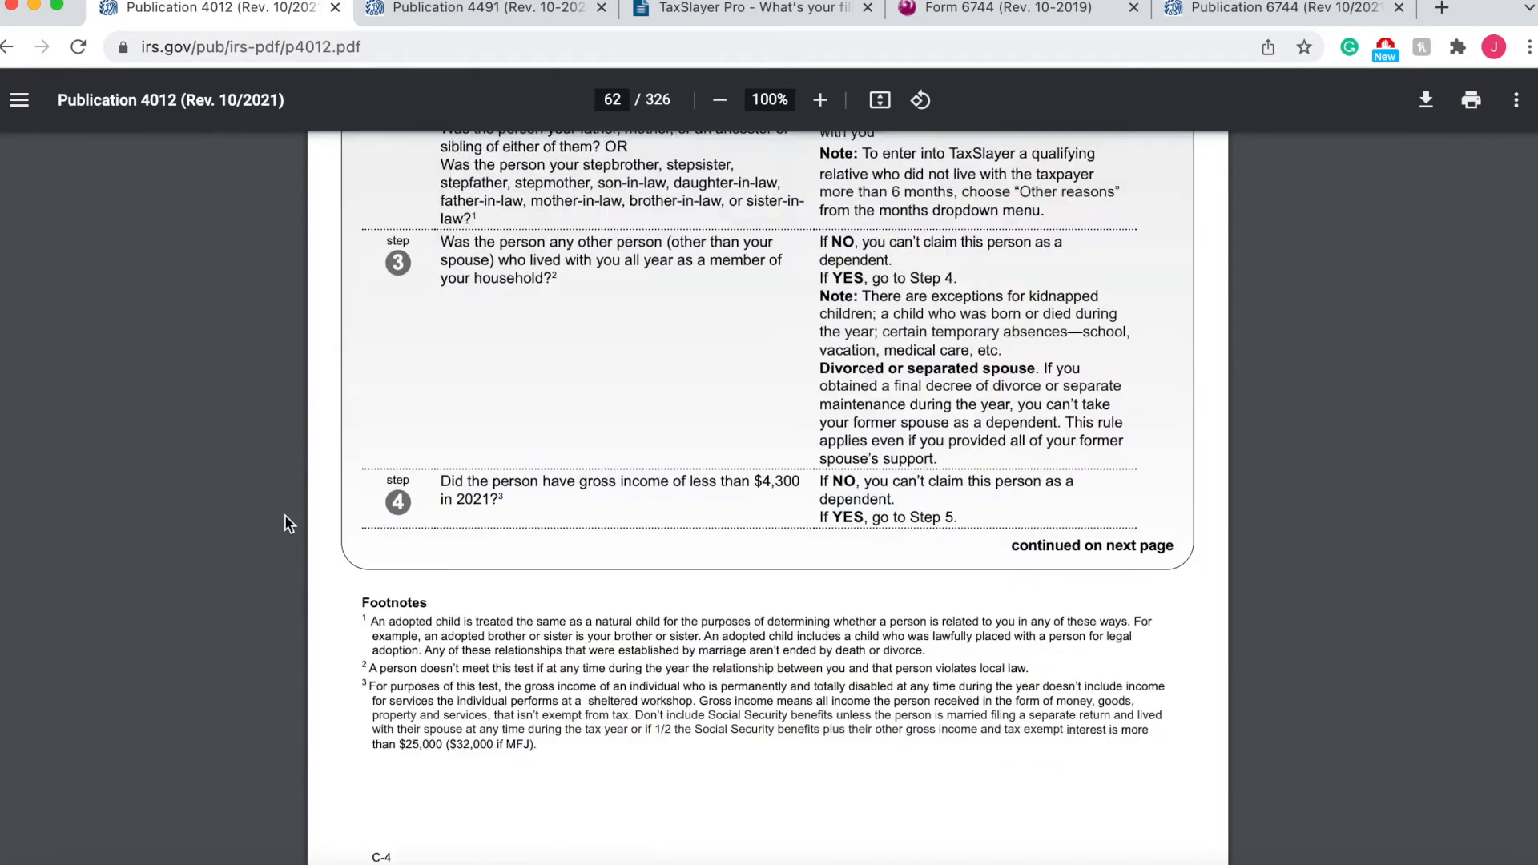
pyautogui.scroll(-15, 285, 514)
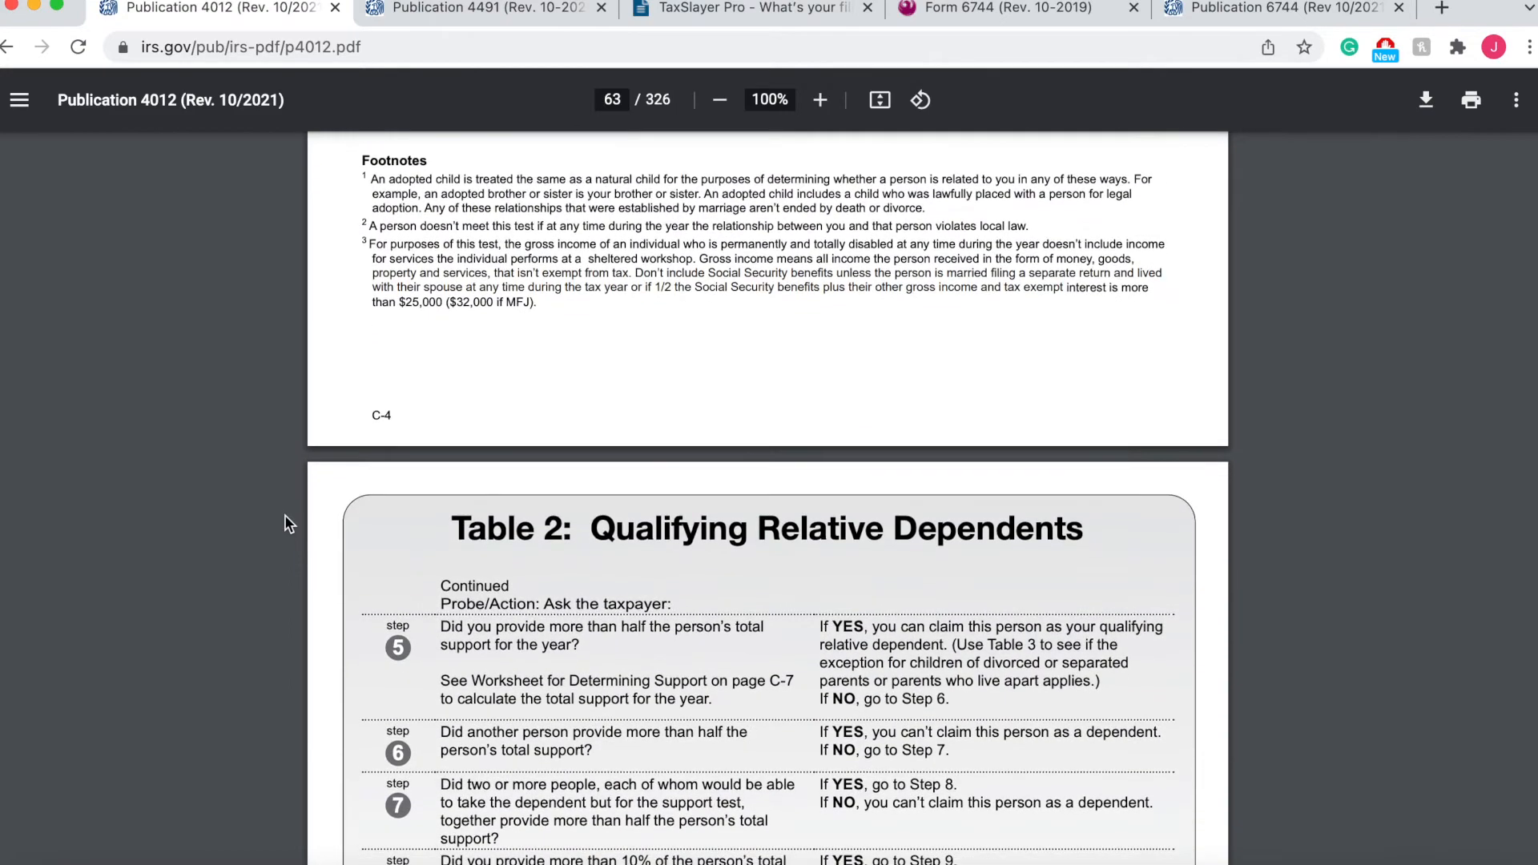
pyautogui.scroll(-12, 281, 503)
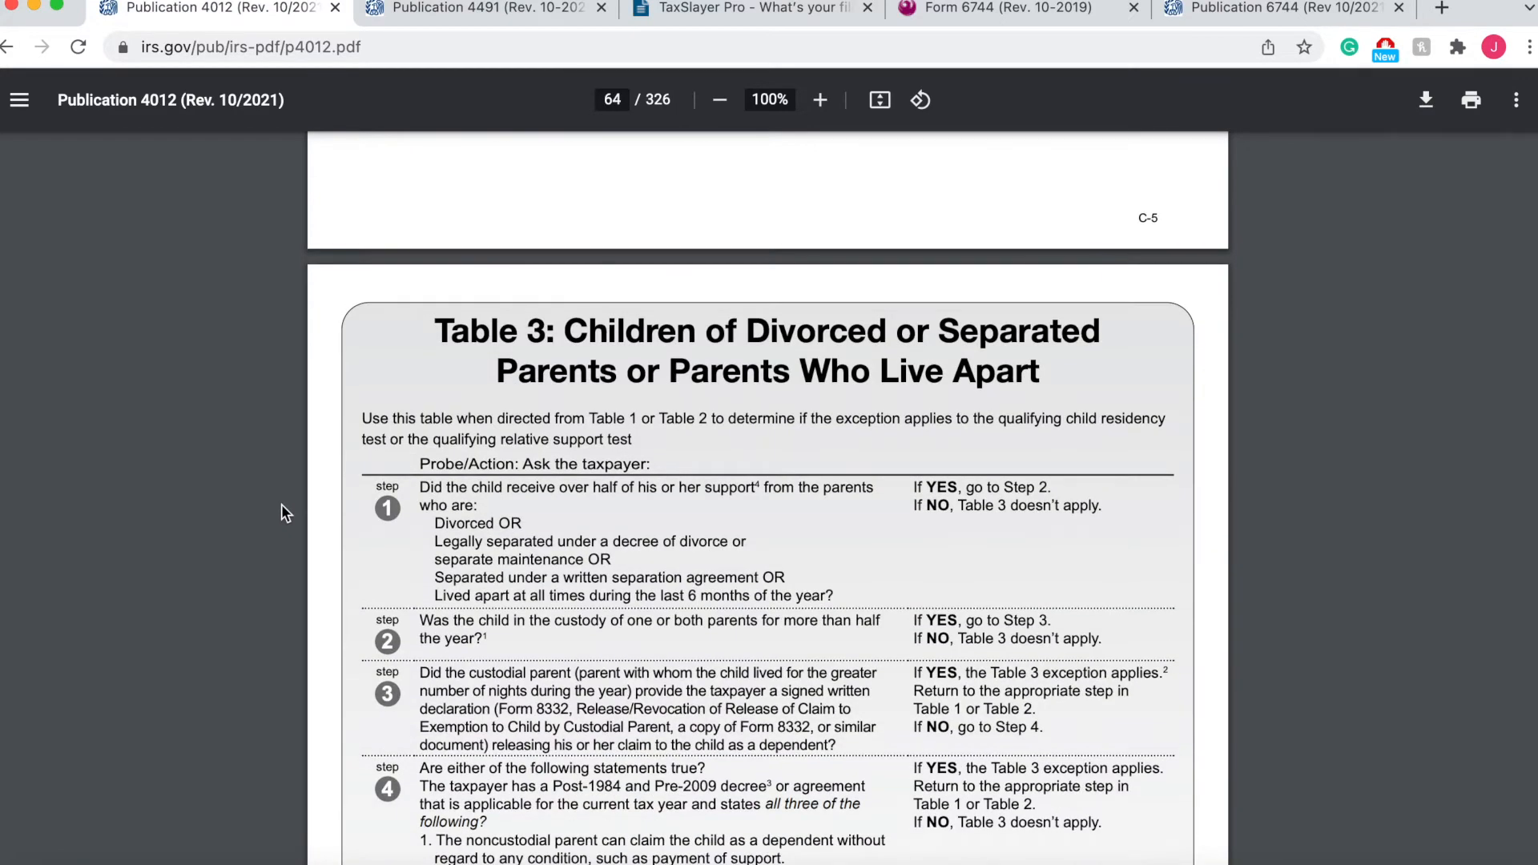
pyautogui.scroll(2, 281, 503)
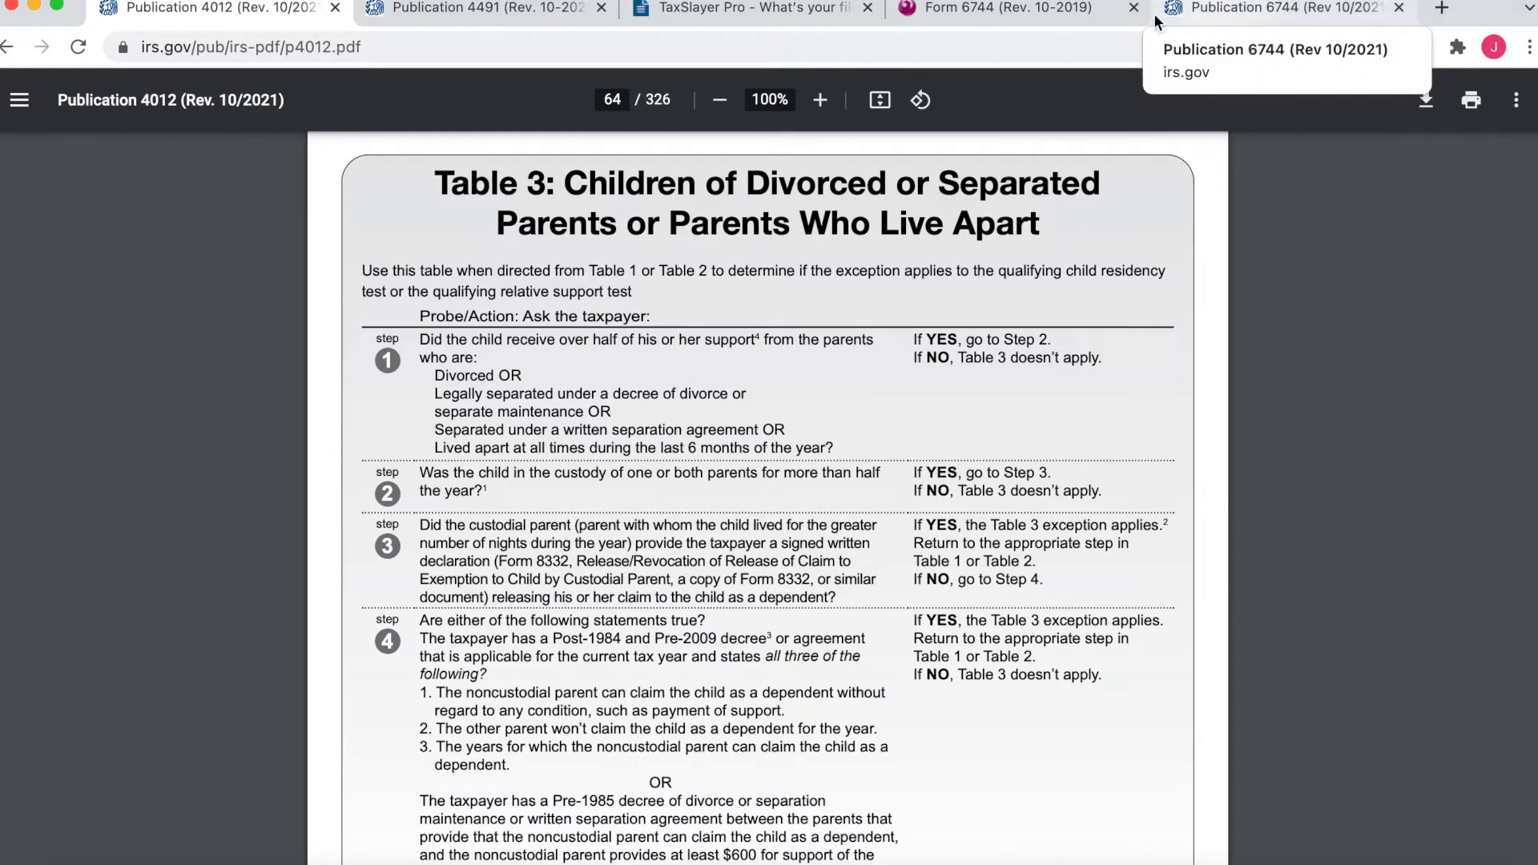
# Review the Form 6744 intake sheet's personal details and dependents, then go back to the TaxSlayer Pro return
pyautogui.click(1009, 10)
pyautogui.scroll(2, 764, 469)
pyautogui.scroll(3, 766, 466)
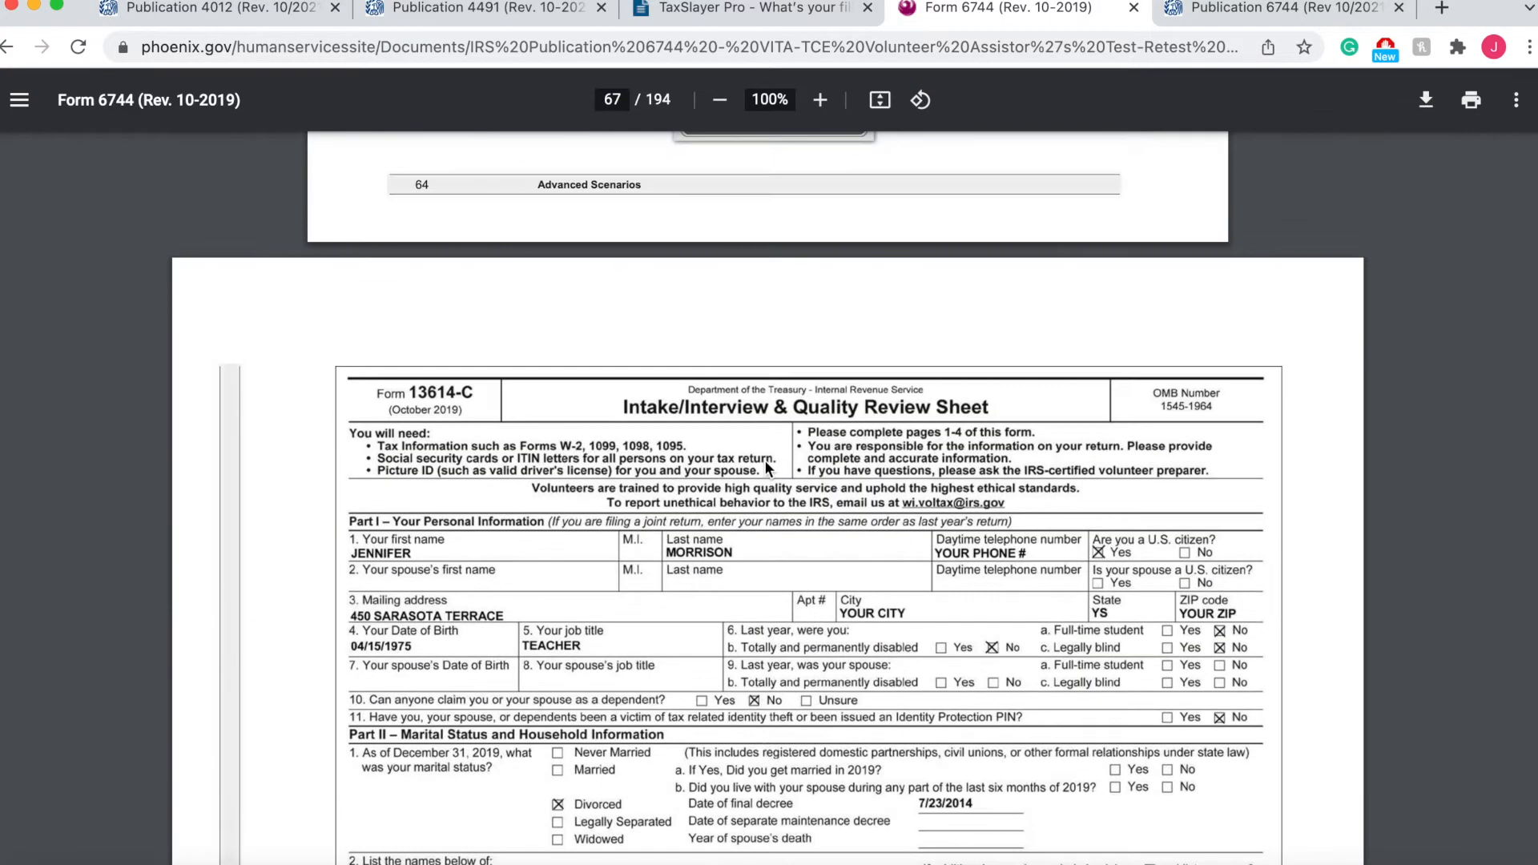
pyautogui.scroll(-3, 766, 466)
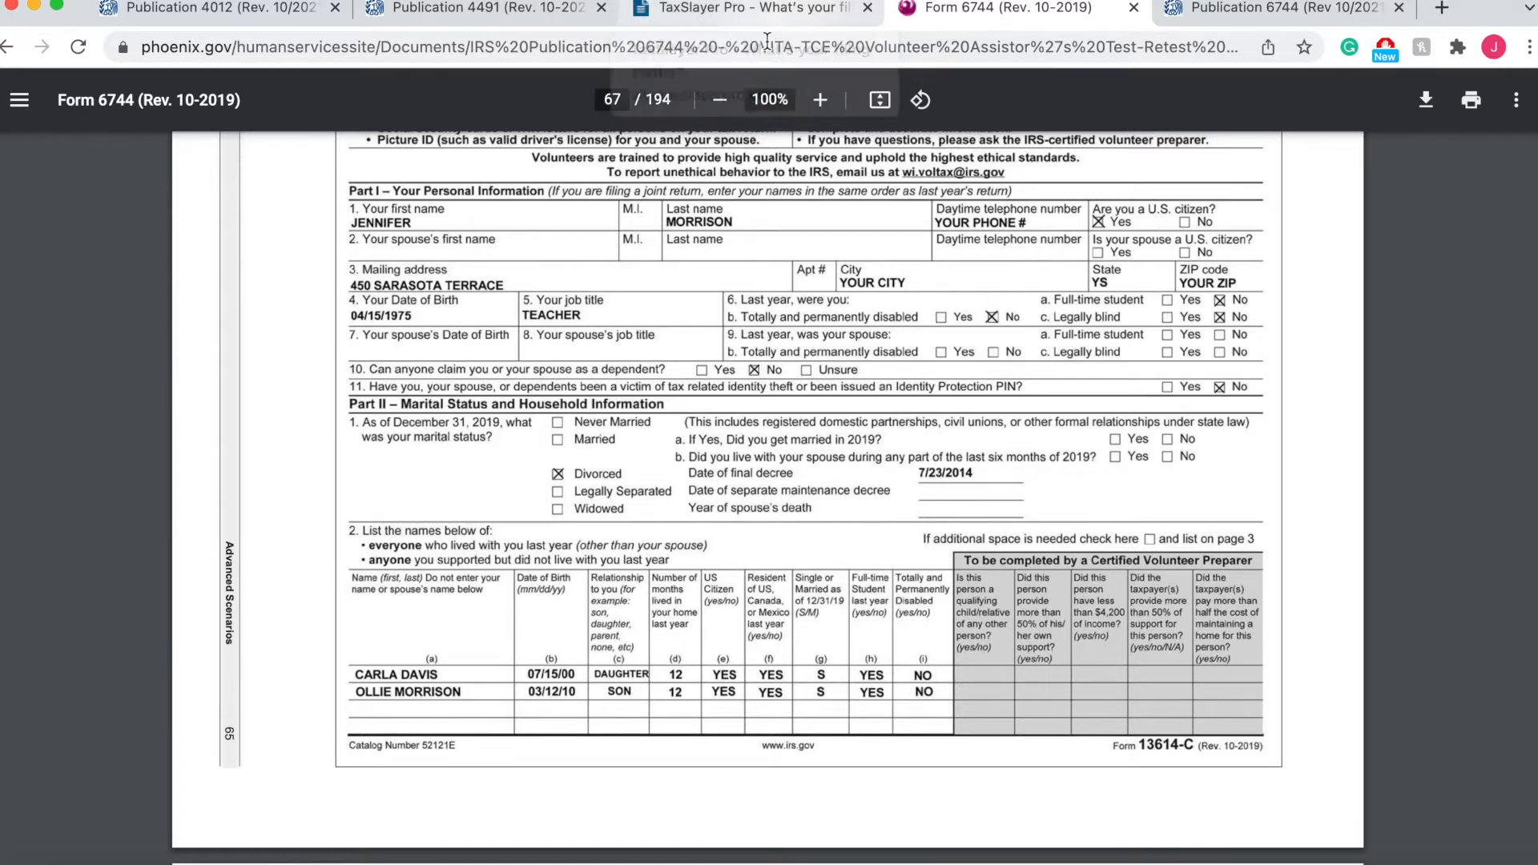
pyautogui.click(773, 8)
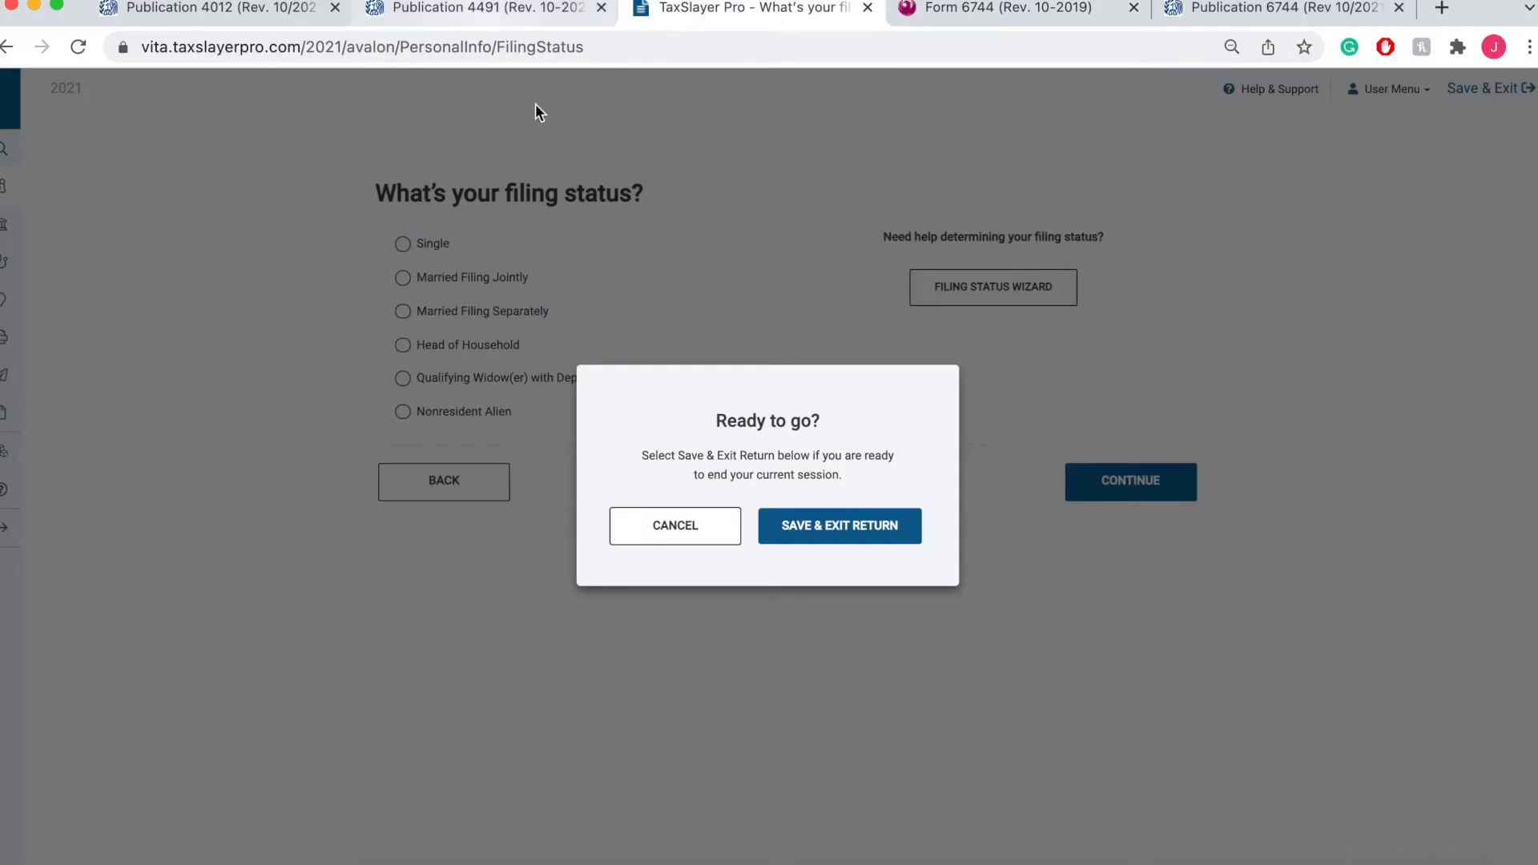
# Cancel the save-and-exit prompt to keep the return open, then return to Publication 4012's Table 3
pyautogui.click(713, 525)
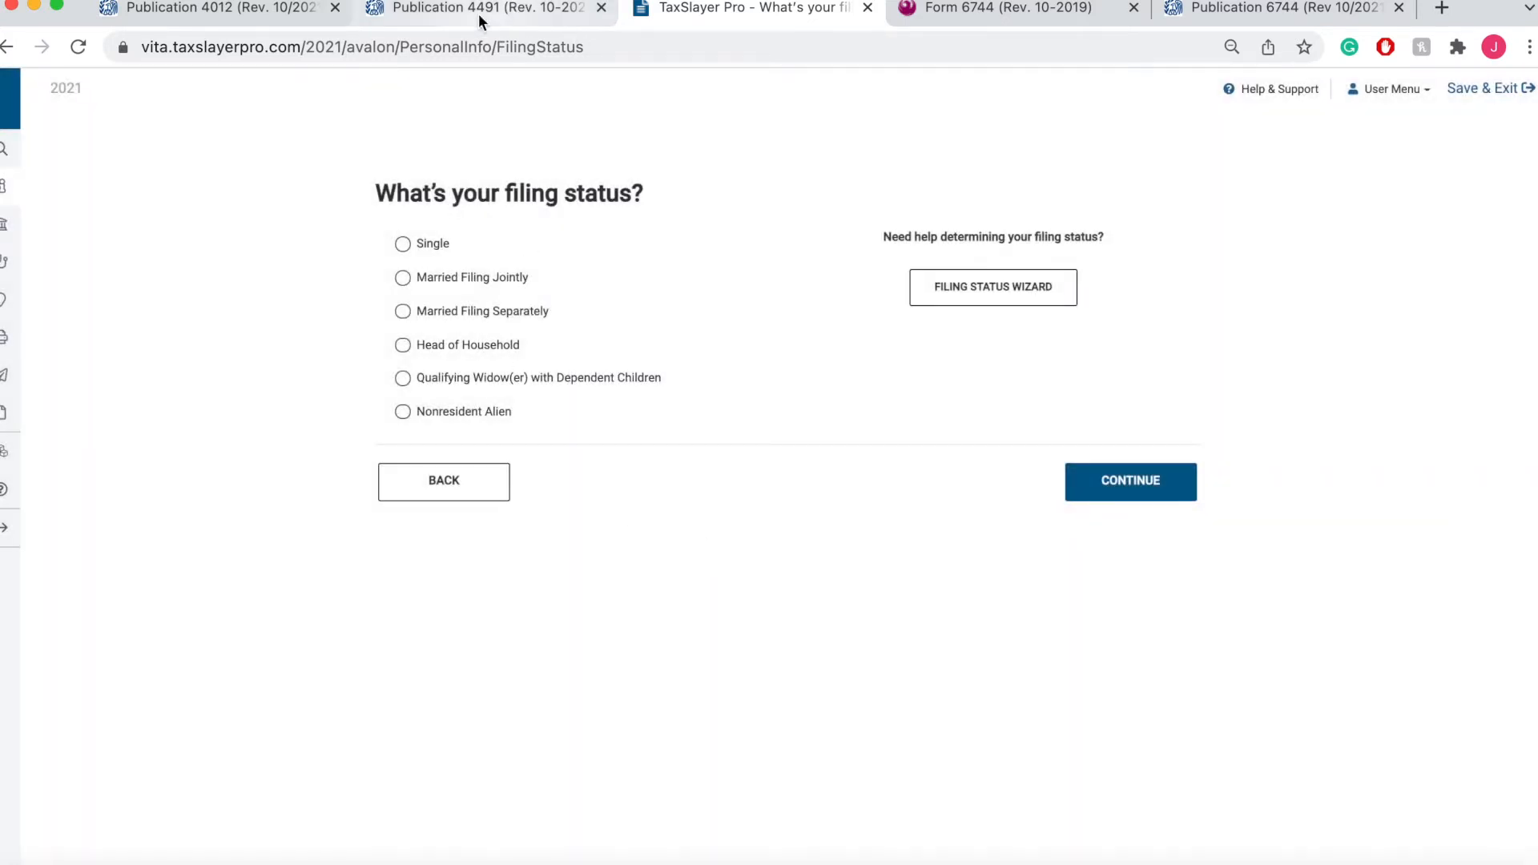
pyautogui.click(263, 12)
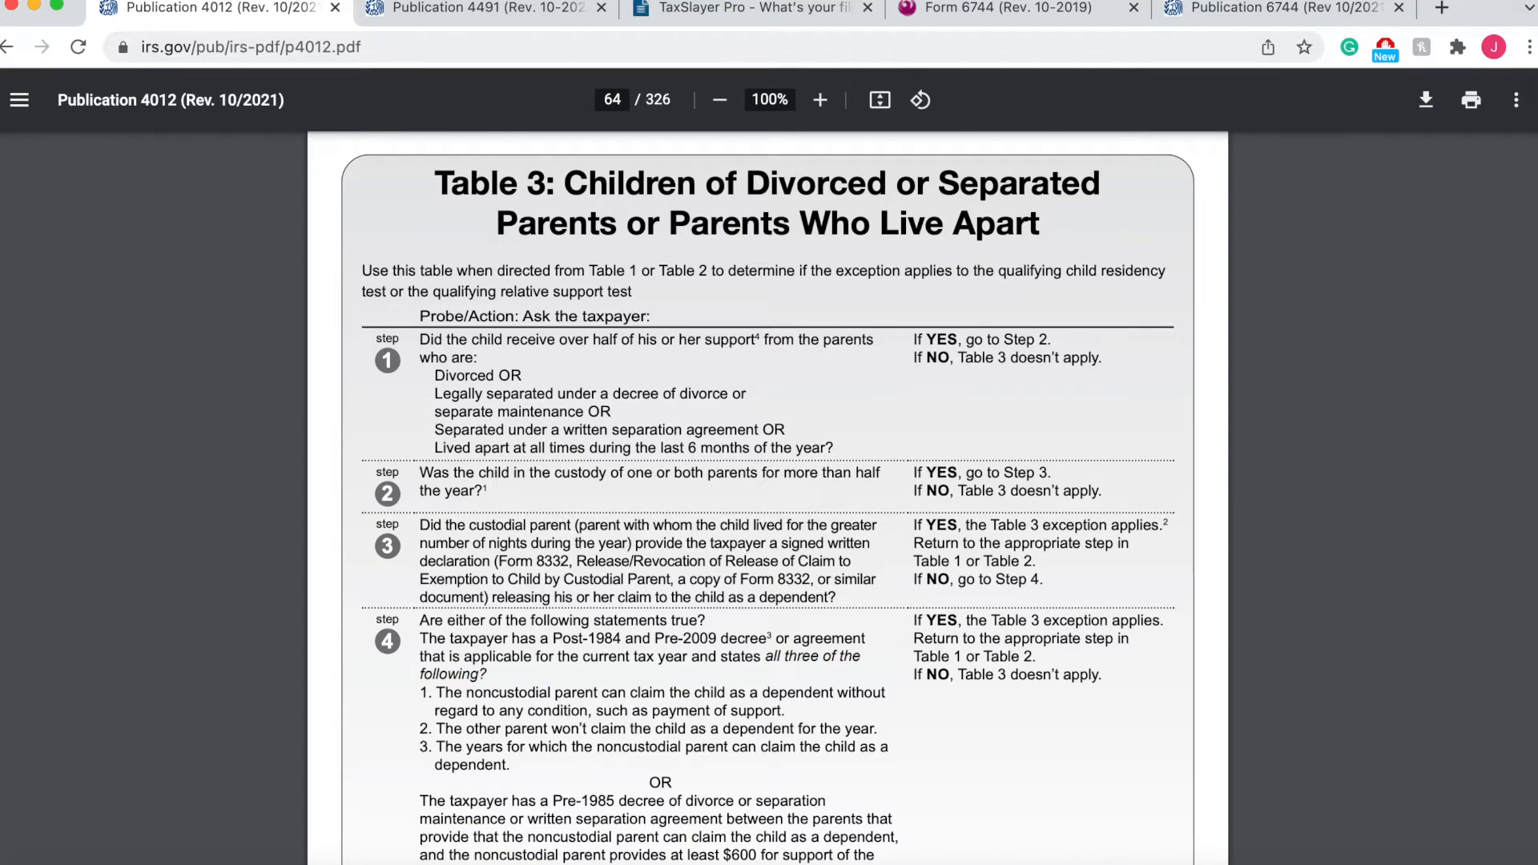
# Compare the Form 6744 scenario against Table 3's four steps on page 64 for divorced or separated parents
pyautogui.click(969, 12)
pyautogui.scroll(10, 910, 348)
pyautogui.scroll(2, 910, 349)
pyautogui.scroll(-7, 910, 349)
pyautogui.scroll(1, 910, 348)
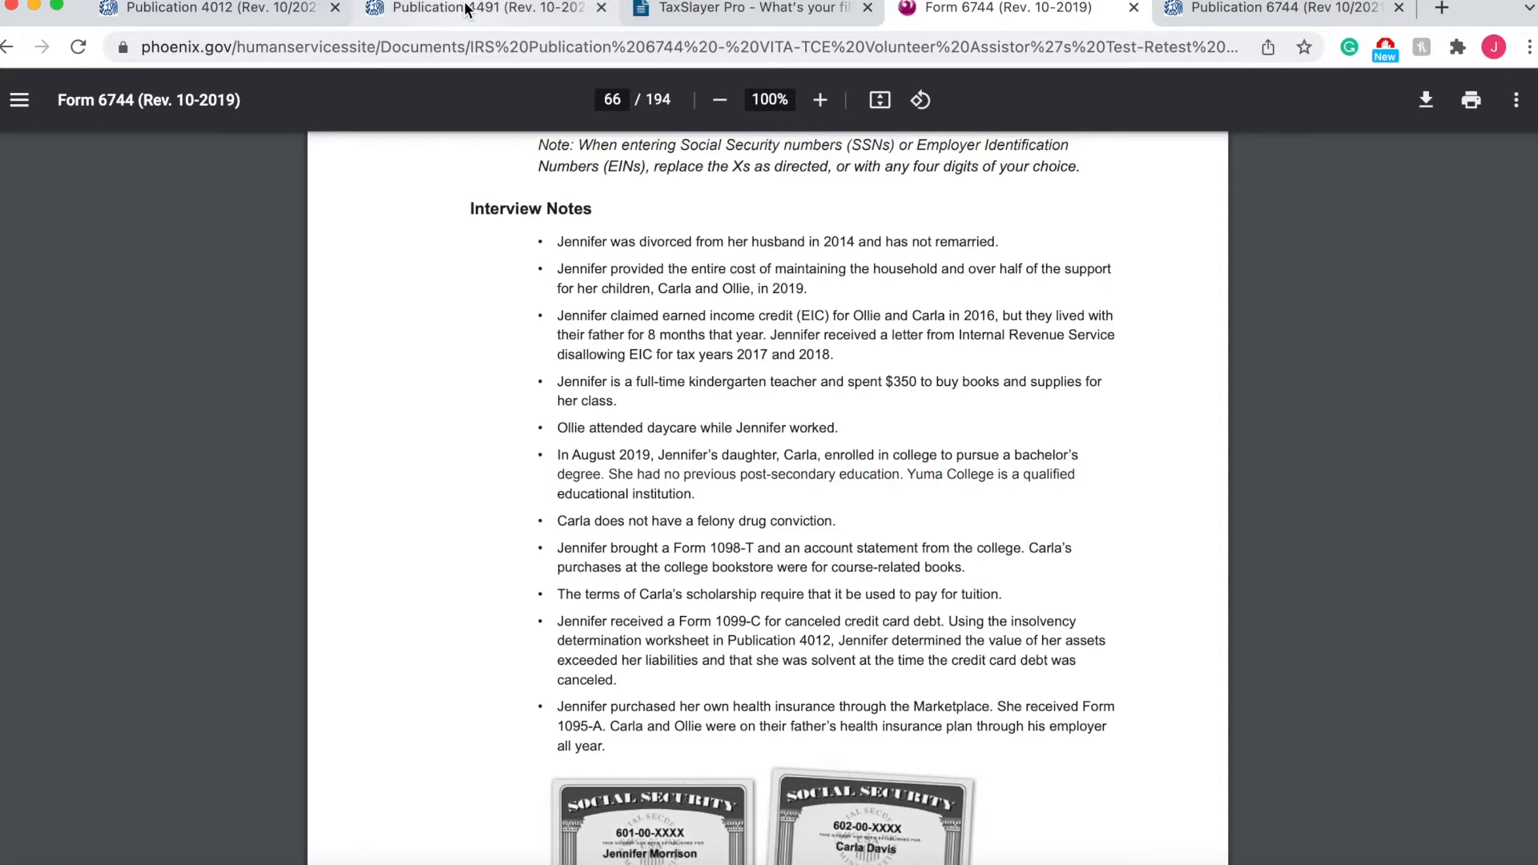
pyautogui.click(284, 9)
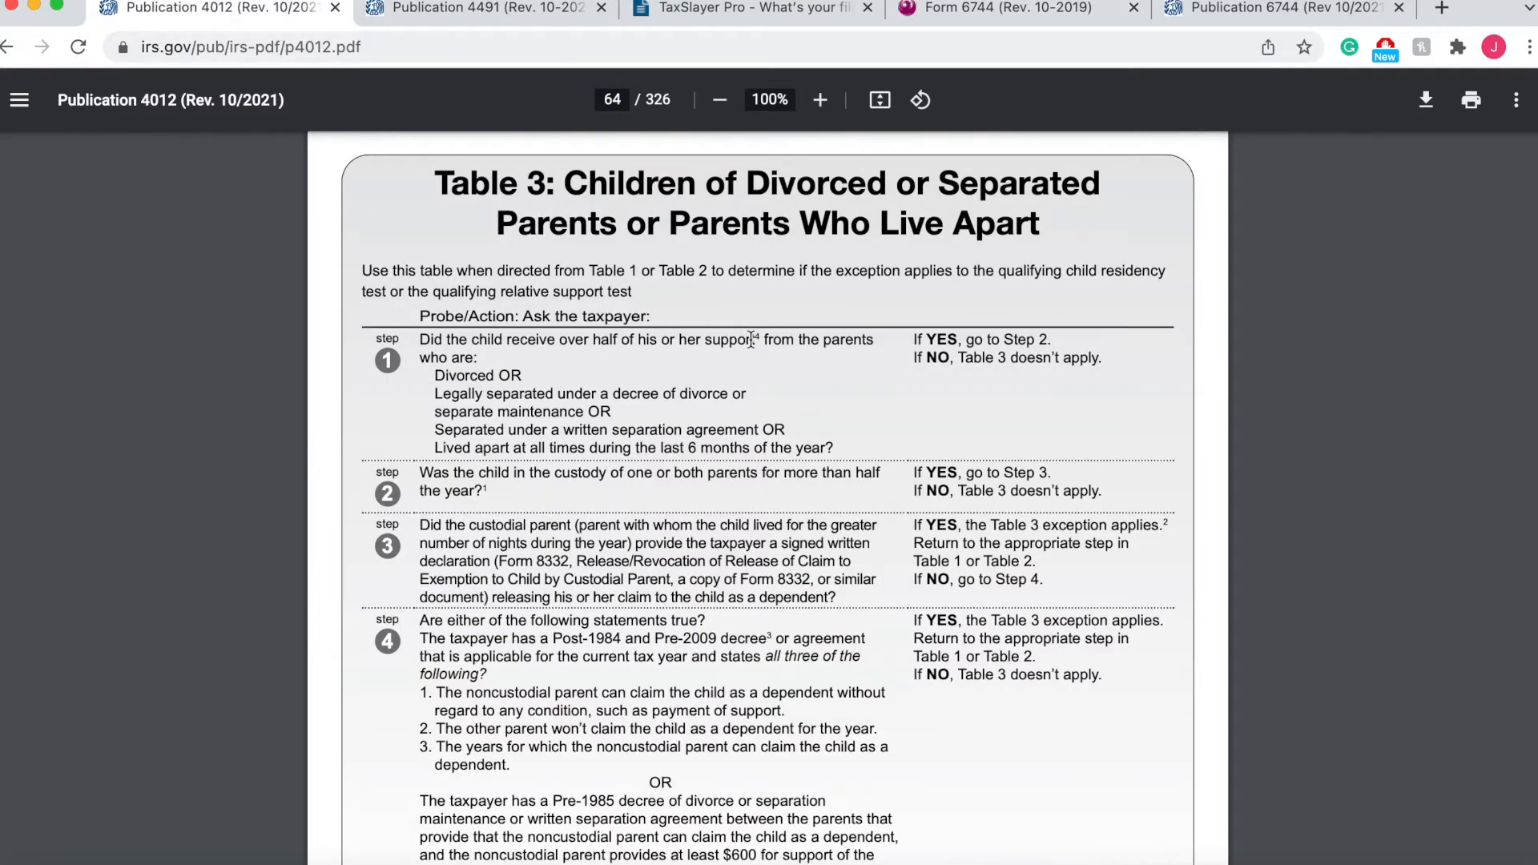
pyautogui.scroll(-8, 757, 340)
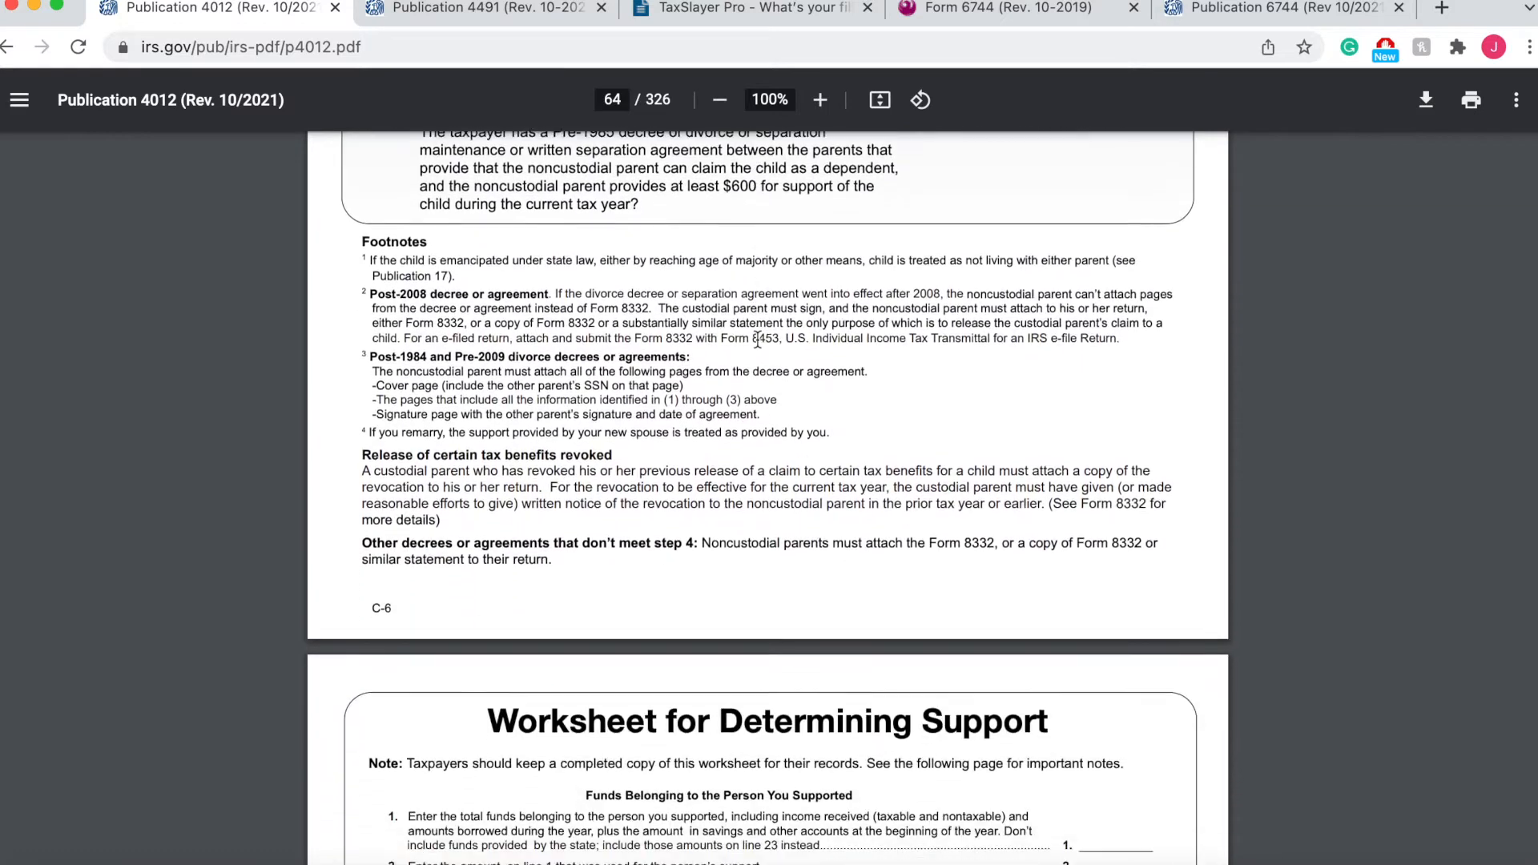
pyautogui.scroll(1, 543, 486)
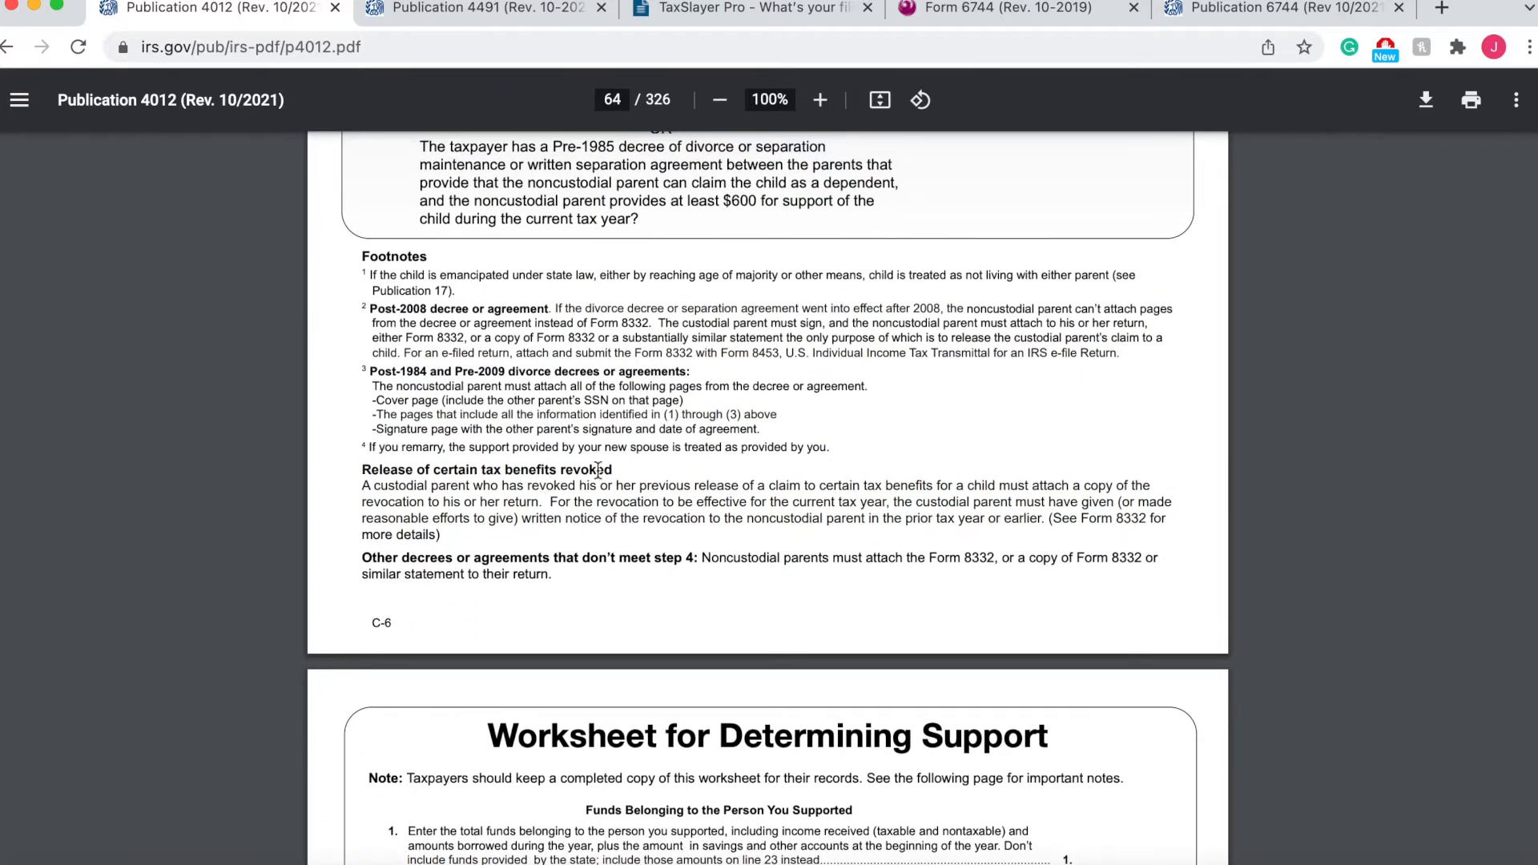
pyautogui.scroll(3, 819, 445)
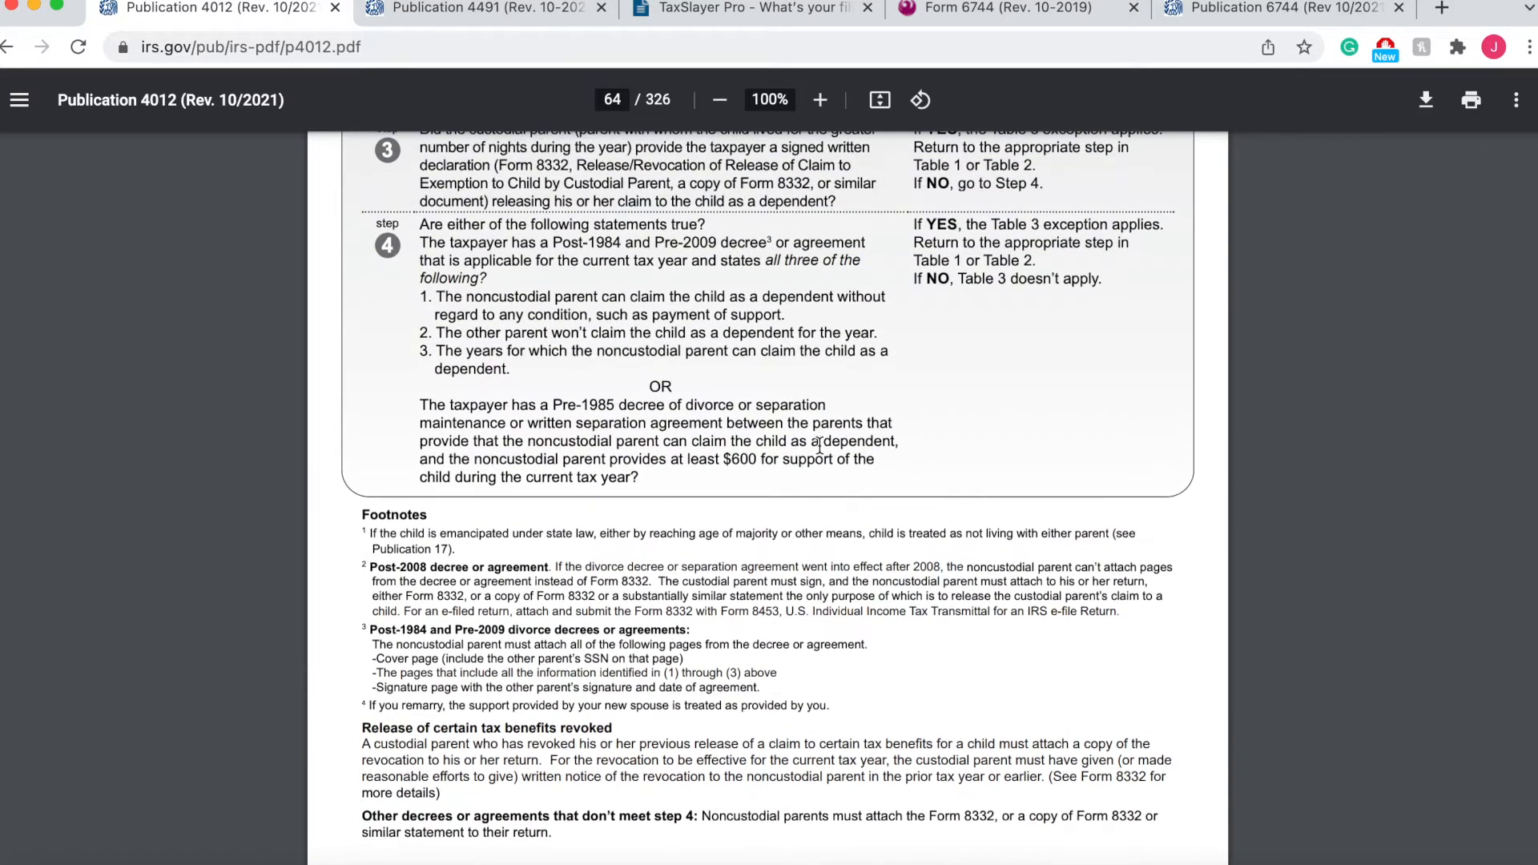
pyautogui.scroll(4, 820, 445)
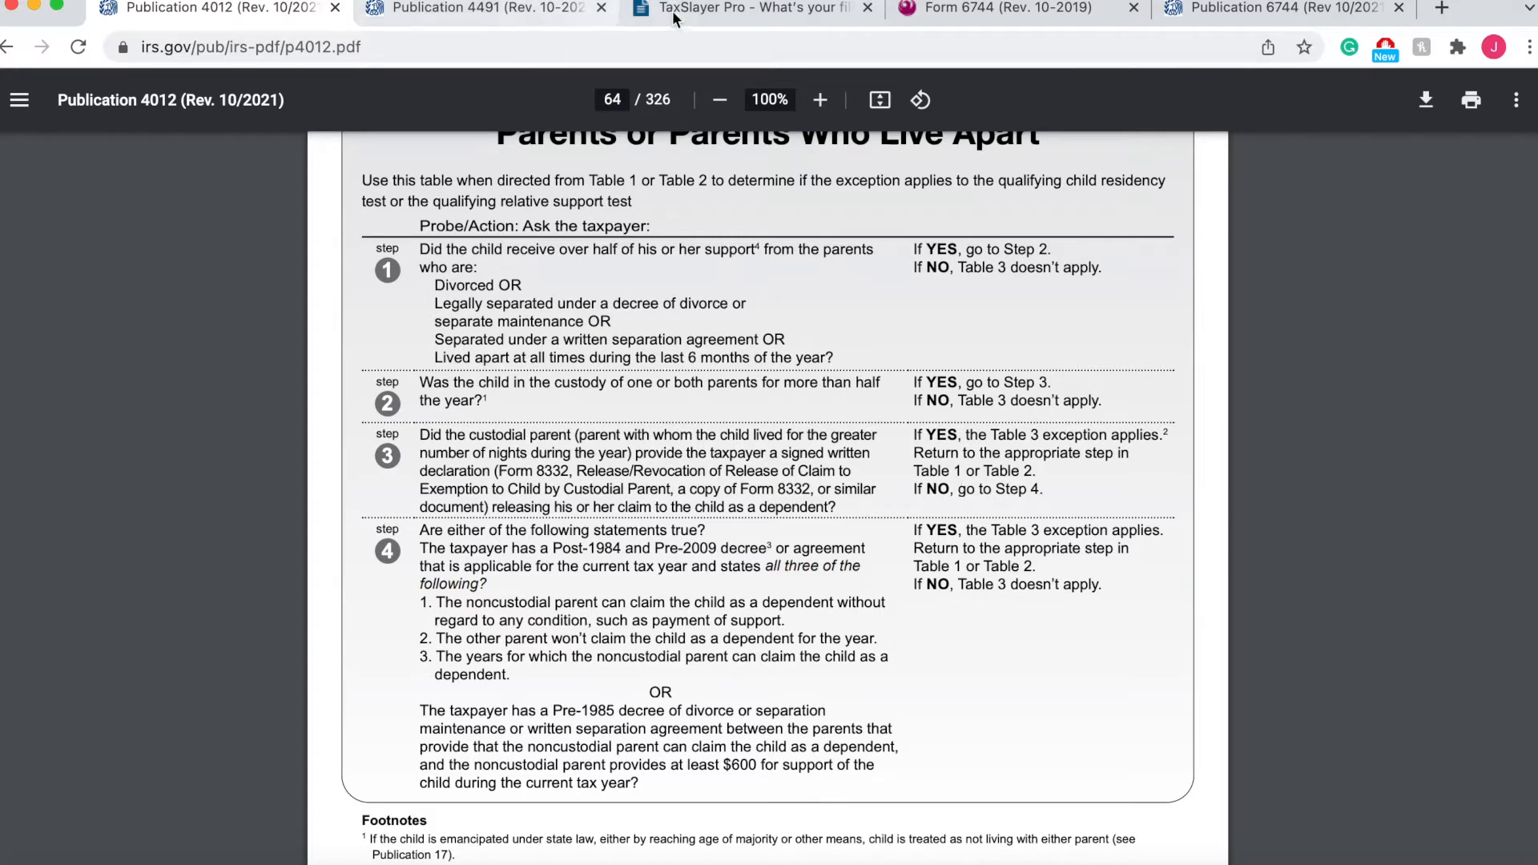
pyautogui.click(985, 16)
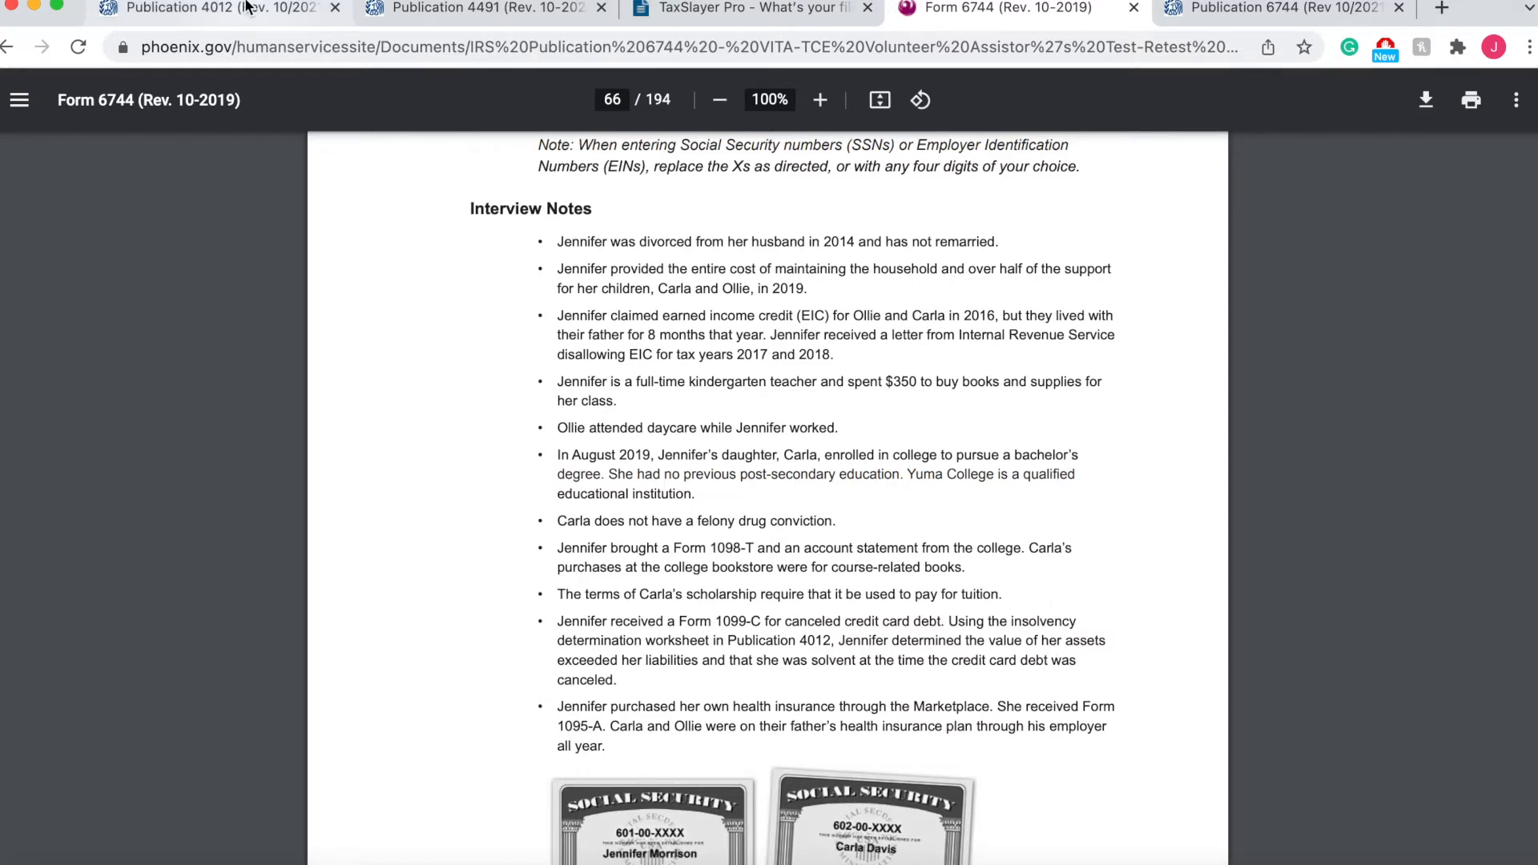
pyautogui.scroll(-1, 633, 565)
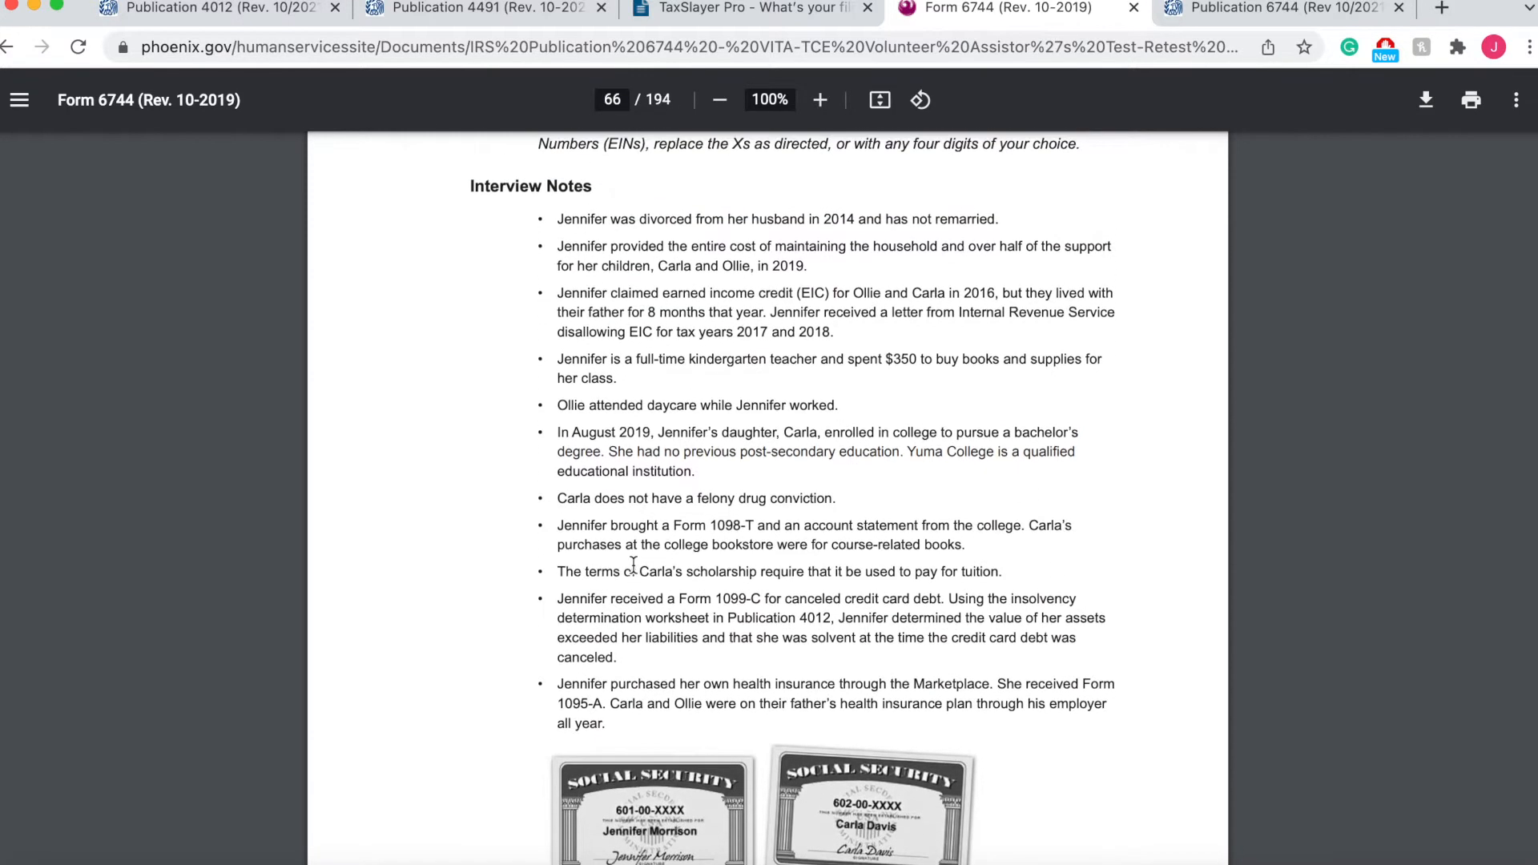
pyautogui.scroll(-3, 529, 532)
pyautogui.scroll(-20, 529, 533)
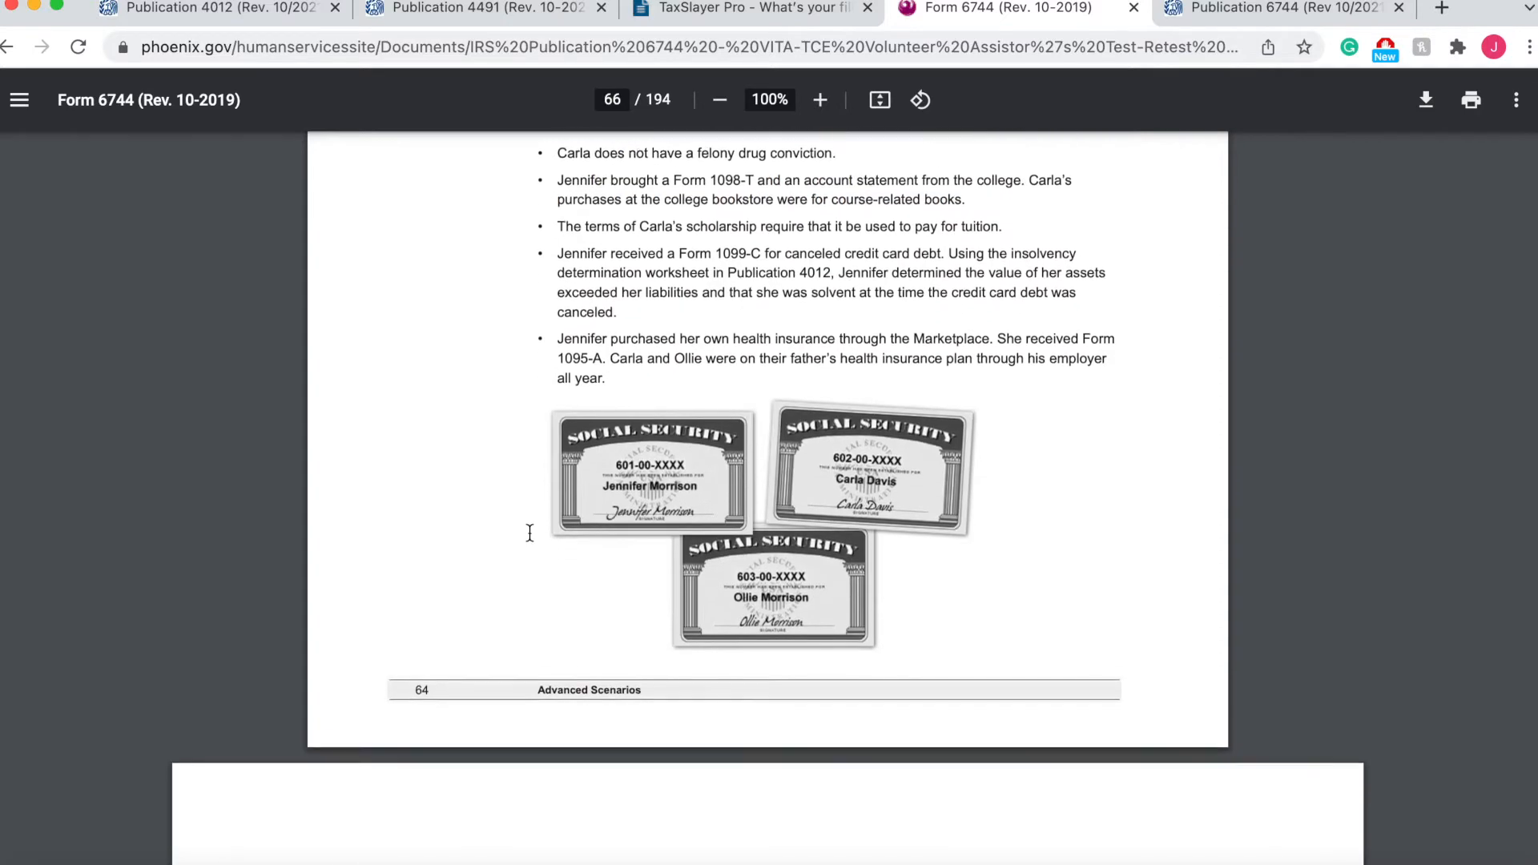
pyautogui.scroll(-1, 530, 533)
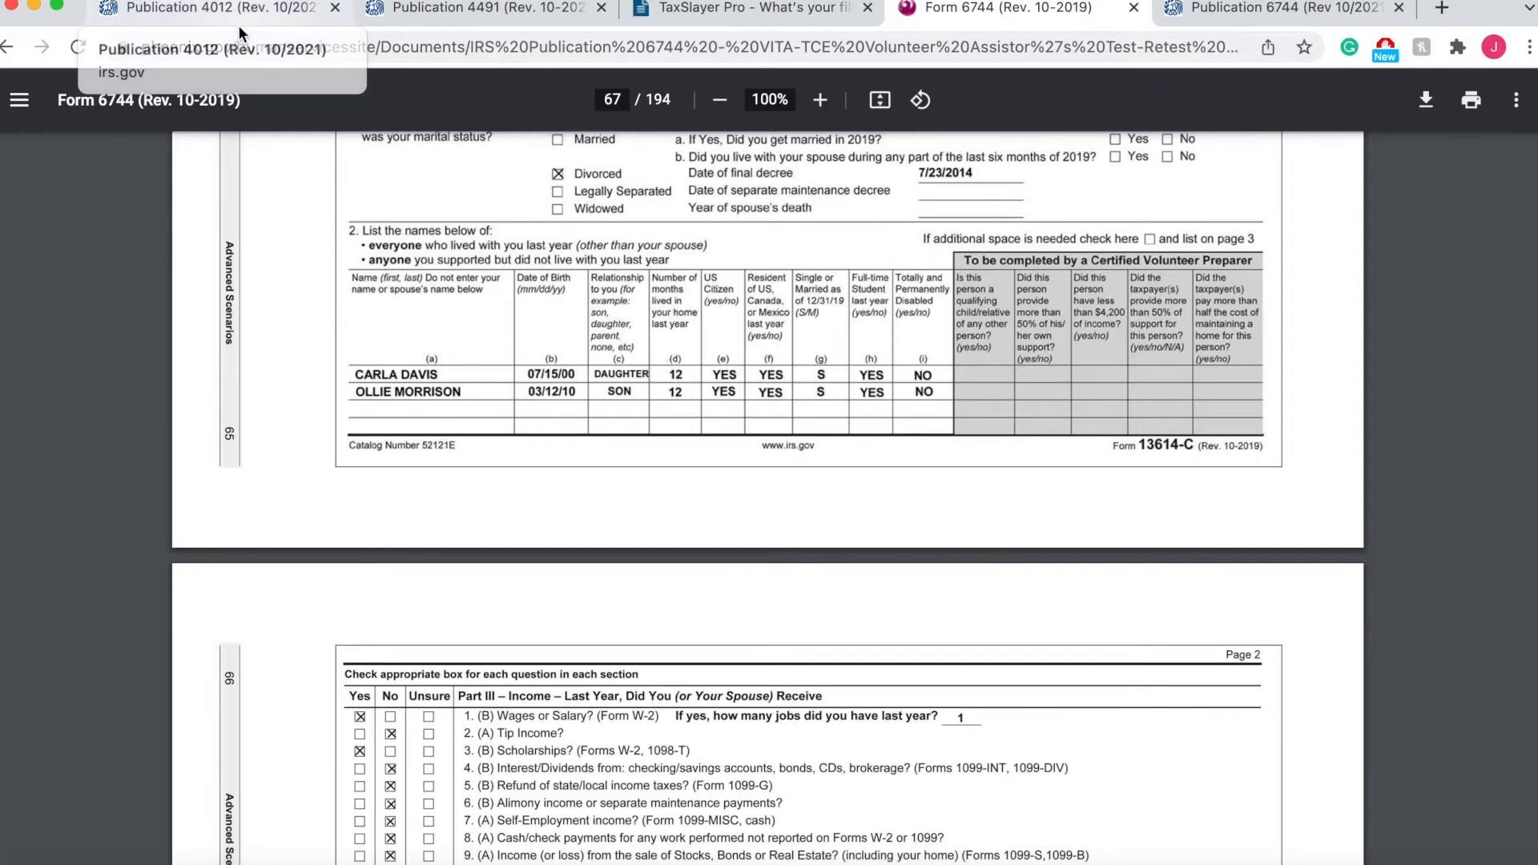
pyautogui.click(232, 16)
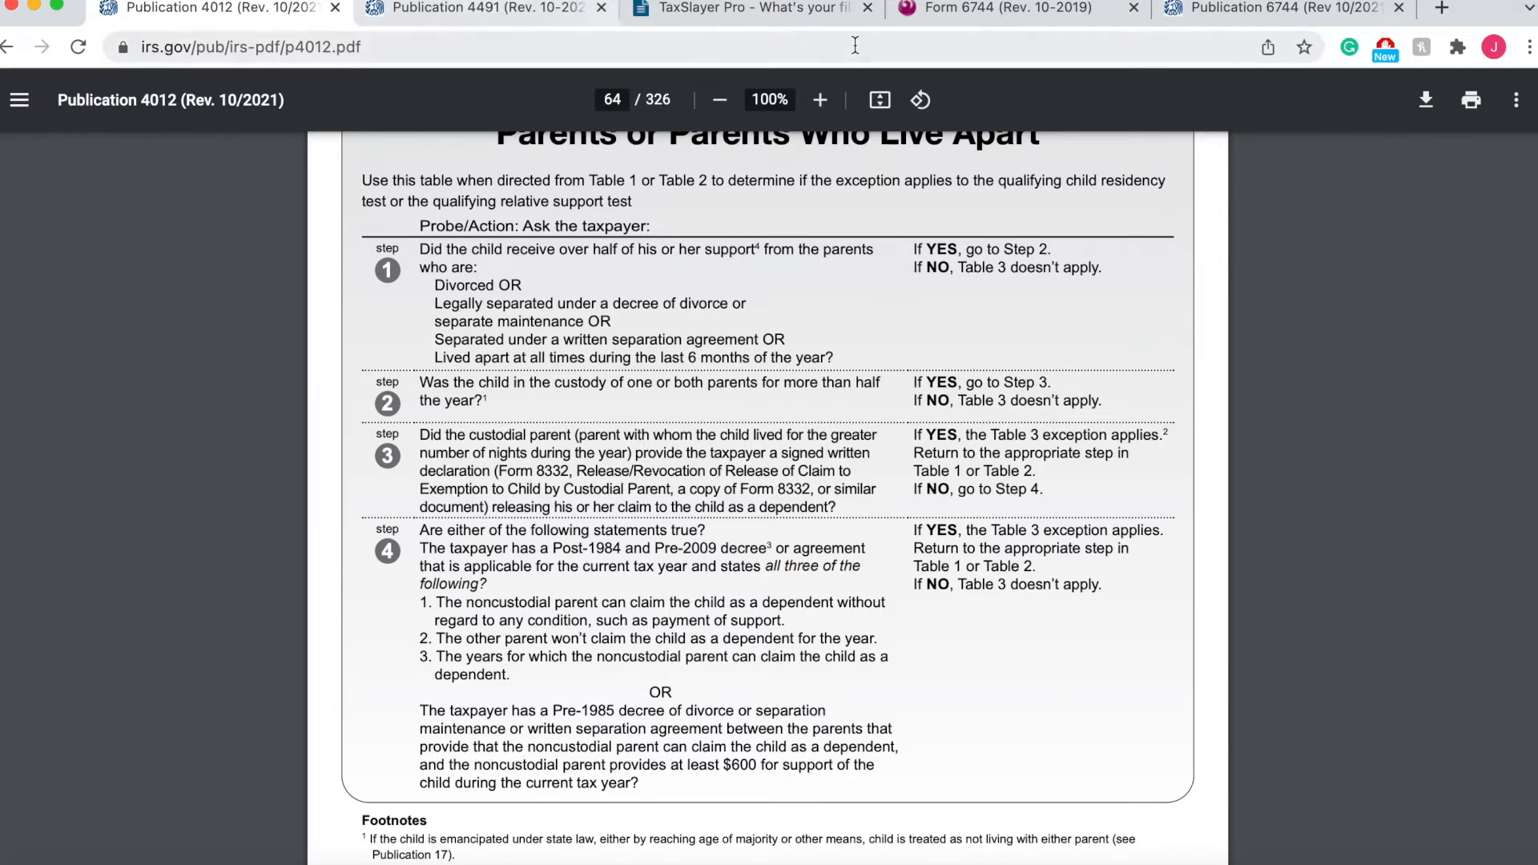
# Recheck the scenario's intake form, then reread the Table 3 guidance in Publication 4012
pyautogui.click(969, 7)
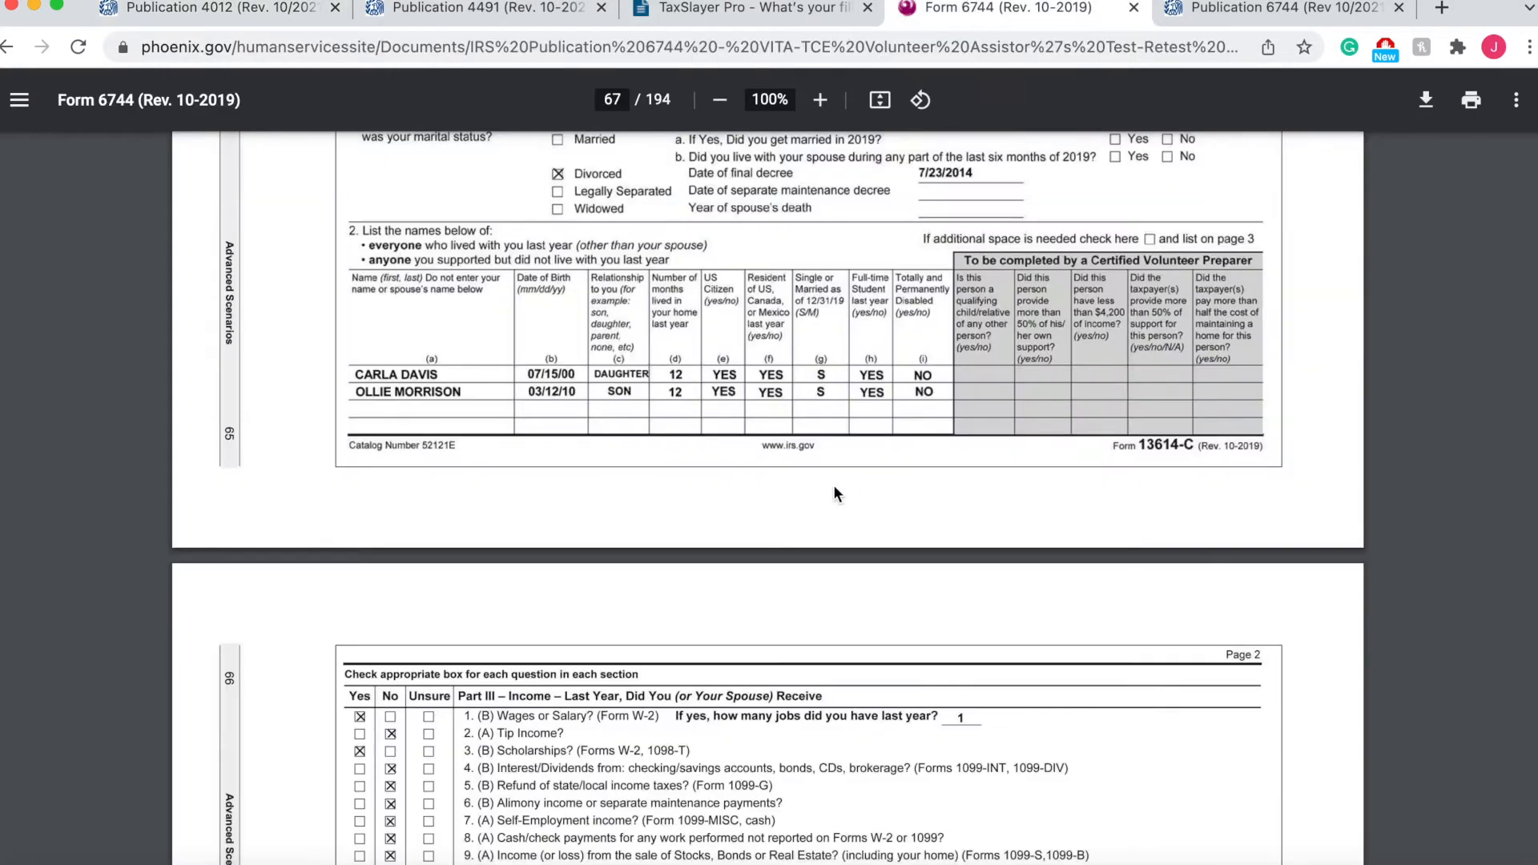
pyautogui.scroll(4, 833, 484)
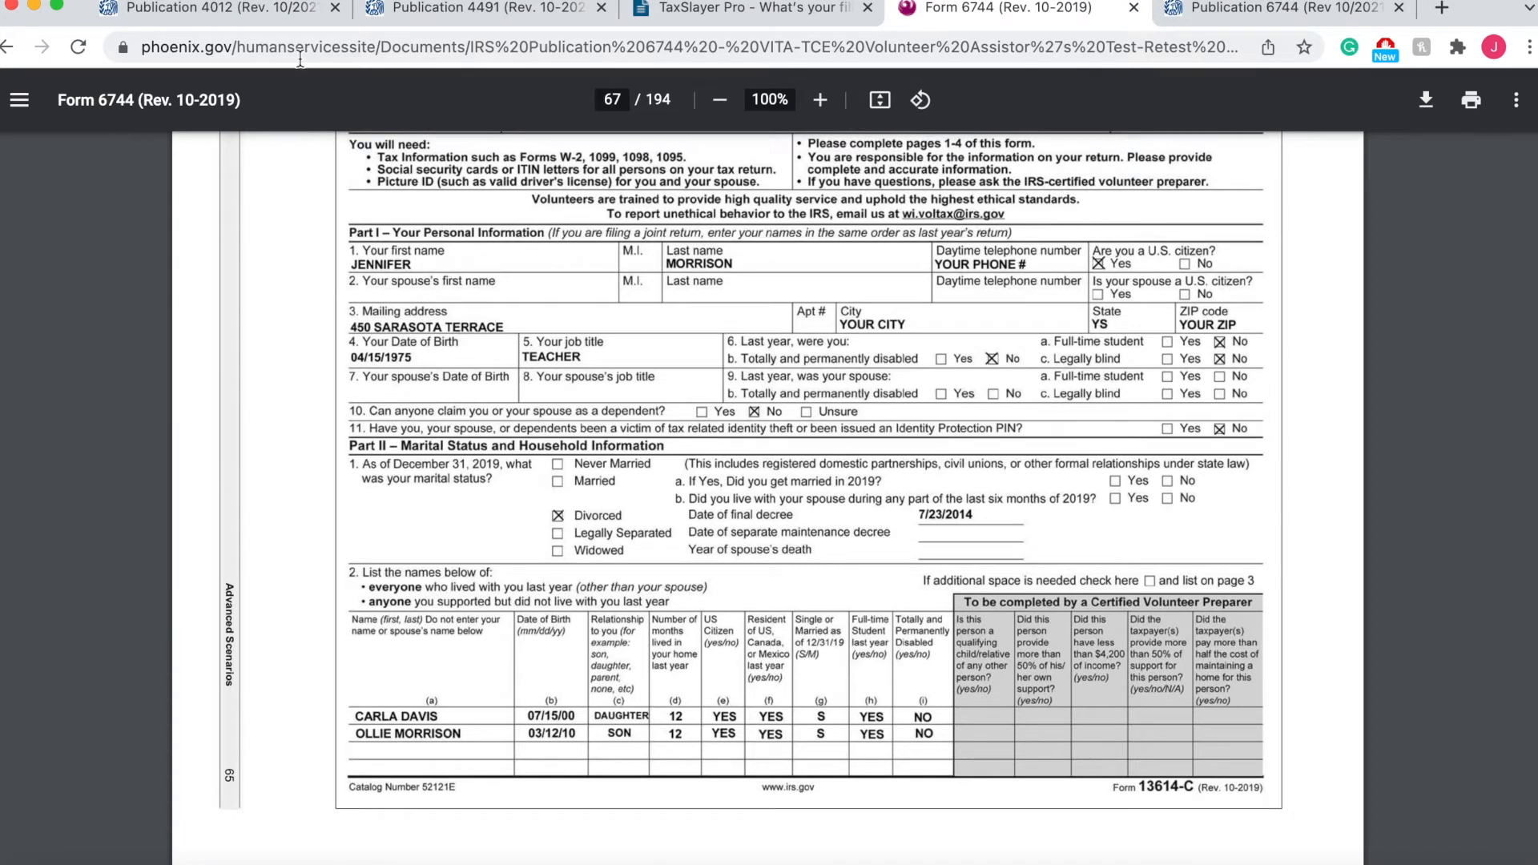
pyautogui.click(201, 9)
pyautogui.scroll(-2, 857, 677)
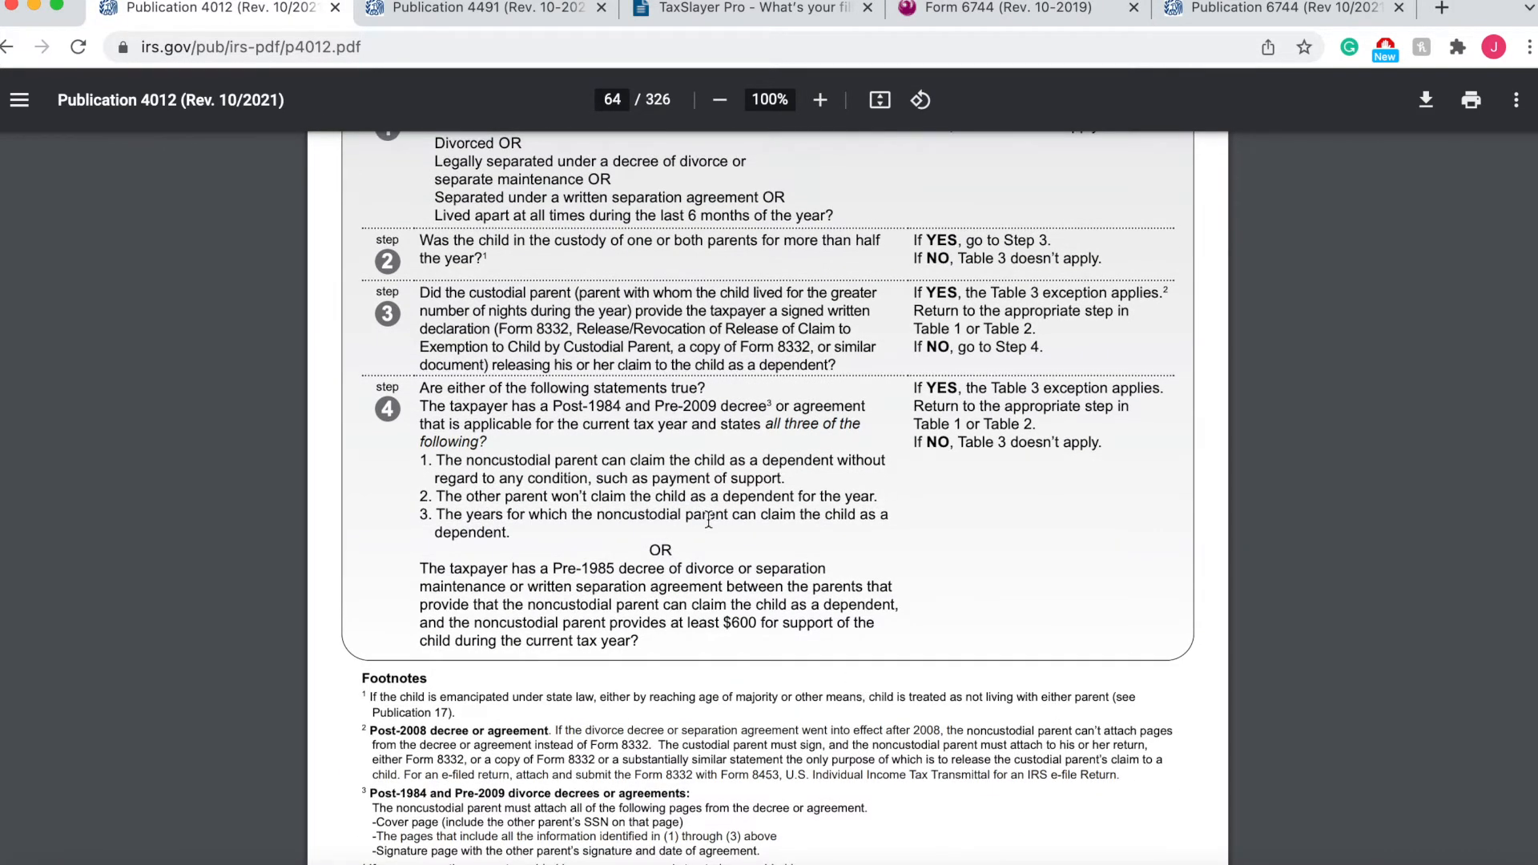
pyautogui.scroll(-3, 770, 579)
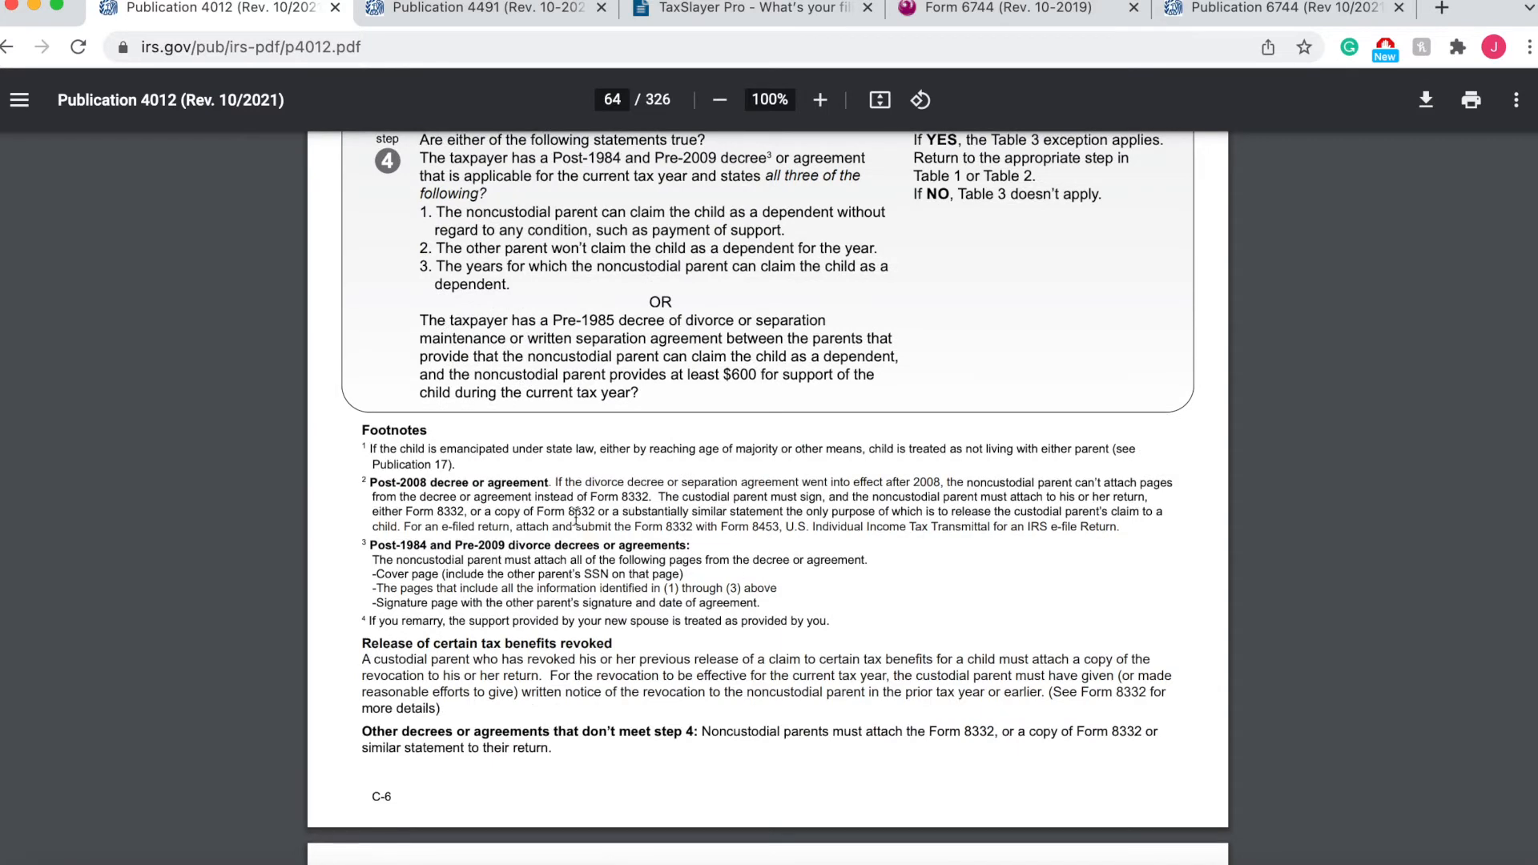
# Scroll up from Table 3 to Table 1: All Dependents on page 61
pyautogui.scroll(1, 416, 511)
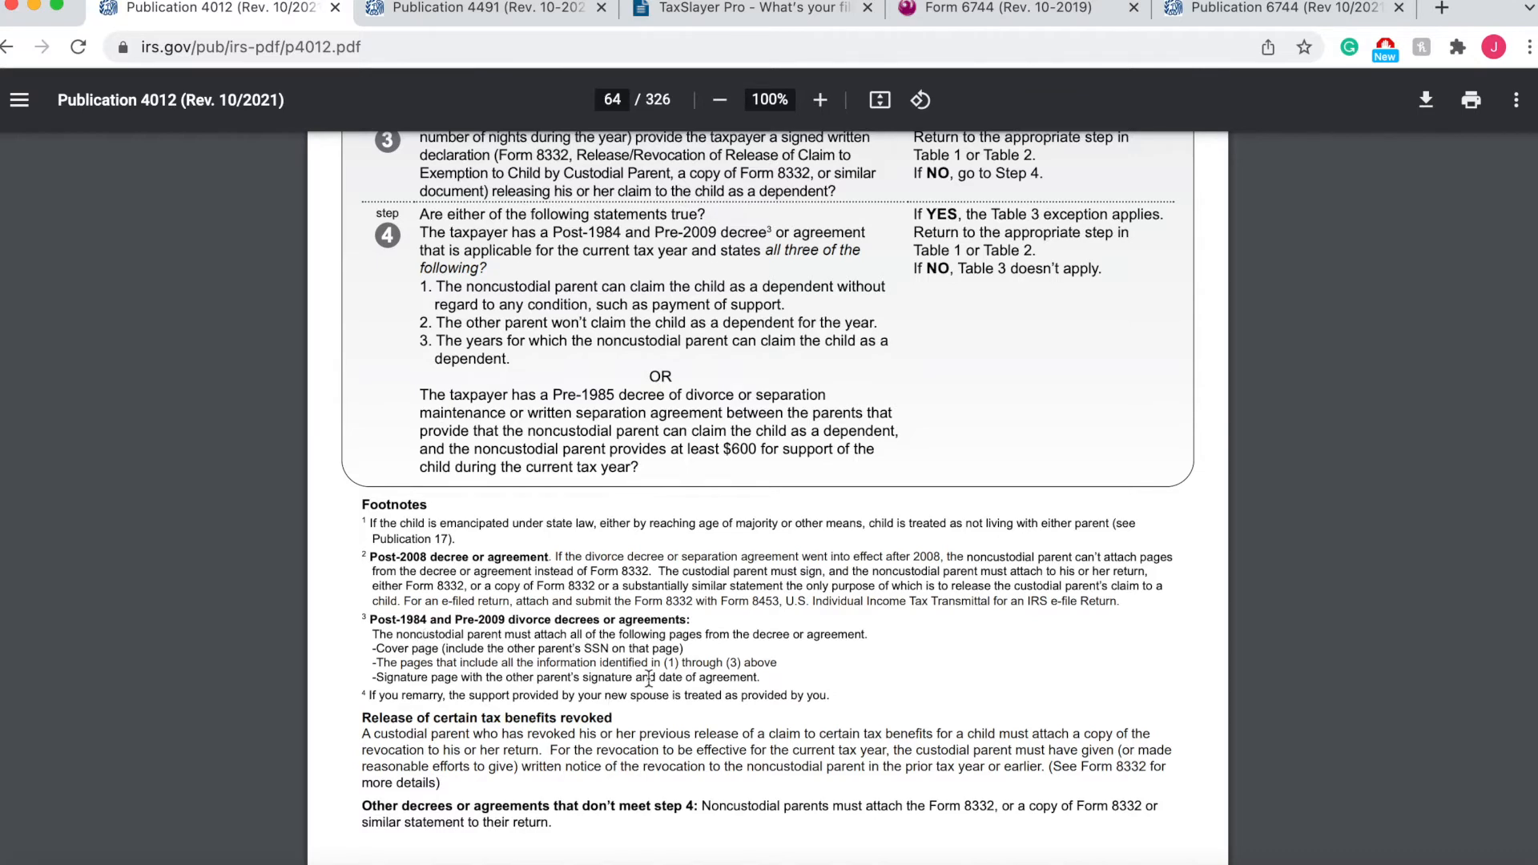
pyautogui.scroll(3, 680, 664)
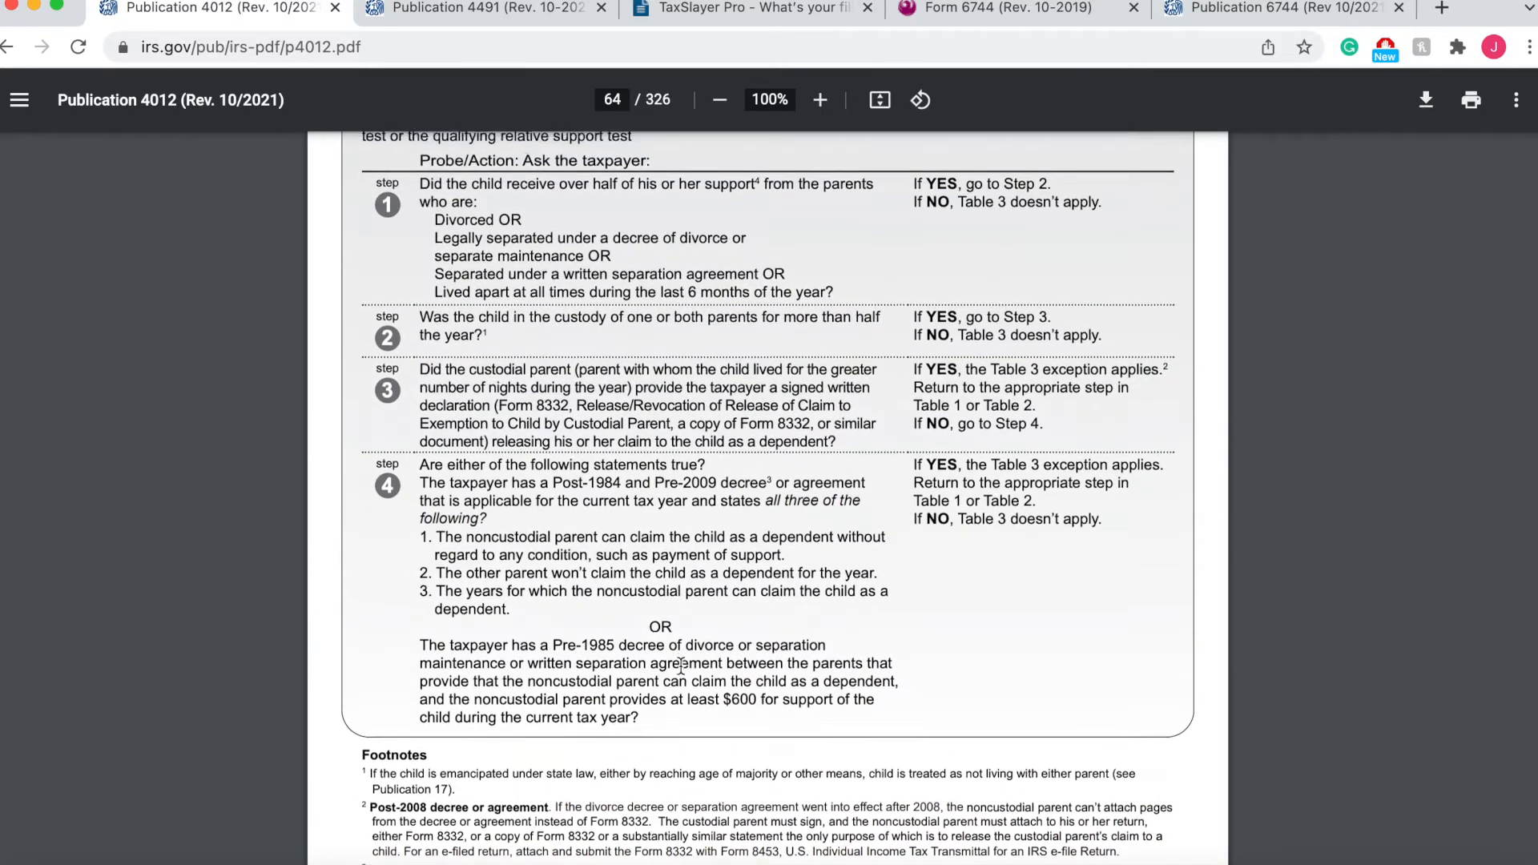
pyautogui.scroll(5, 1017, 561)
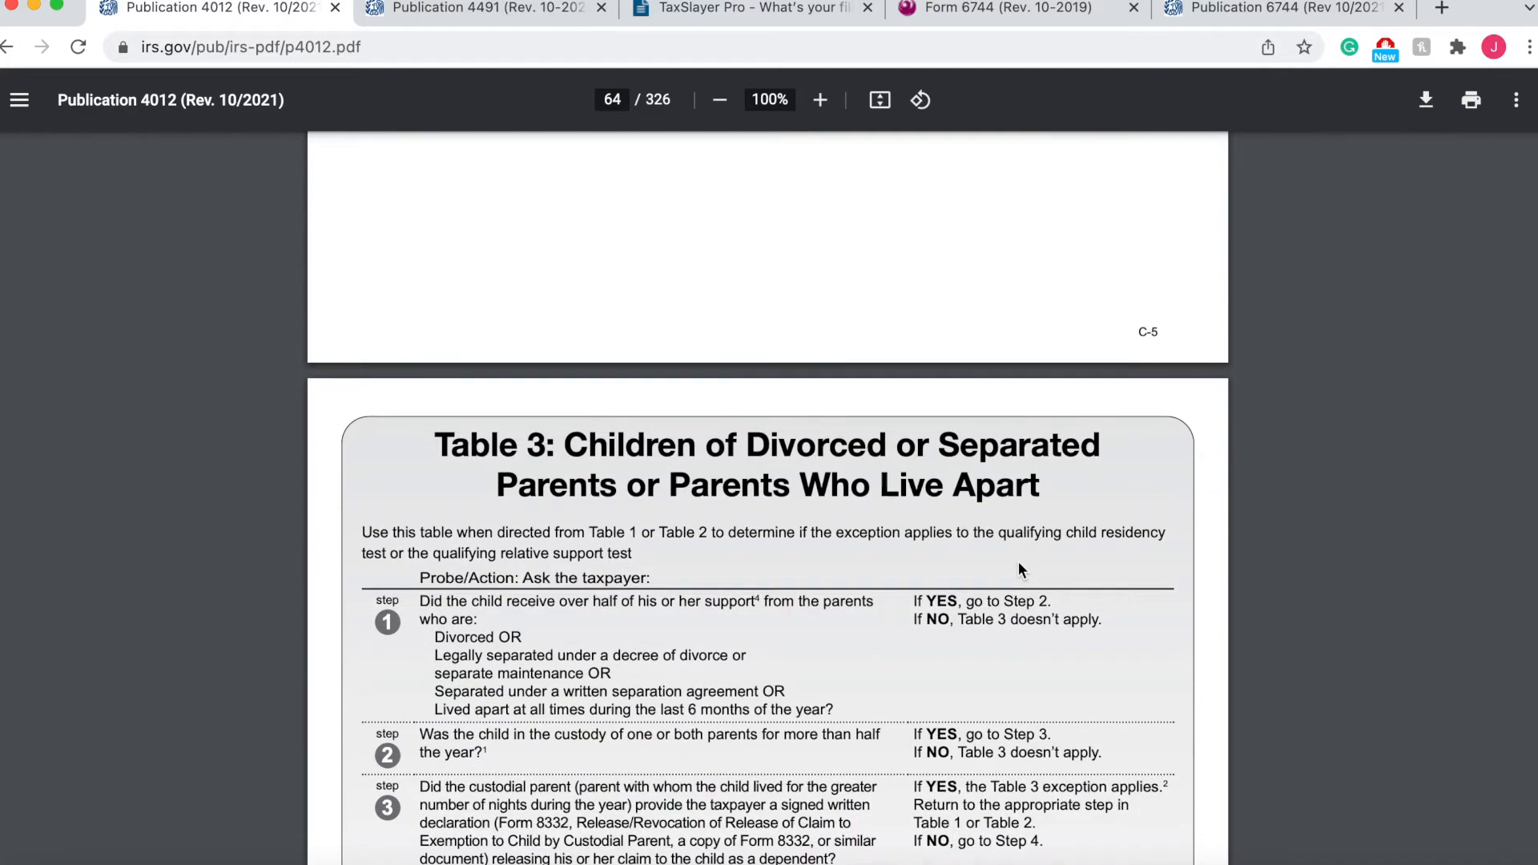
pyautogui.scroll(-12, 1018, 565)
pyautogui.scroll(4, 1018, 566)
pyautogui.scroll(5, 1017, 571)
pyautogui.scroll(5, 755, 549)
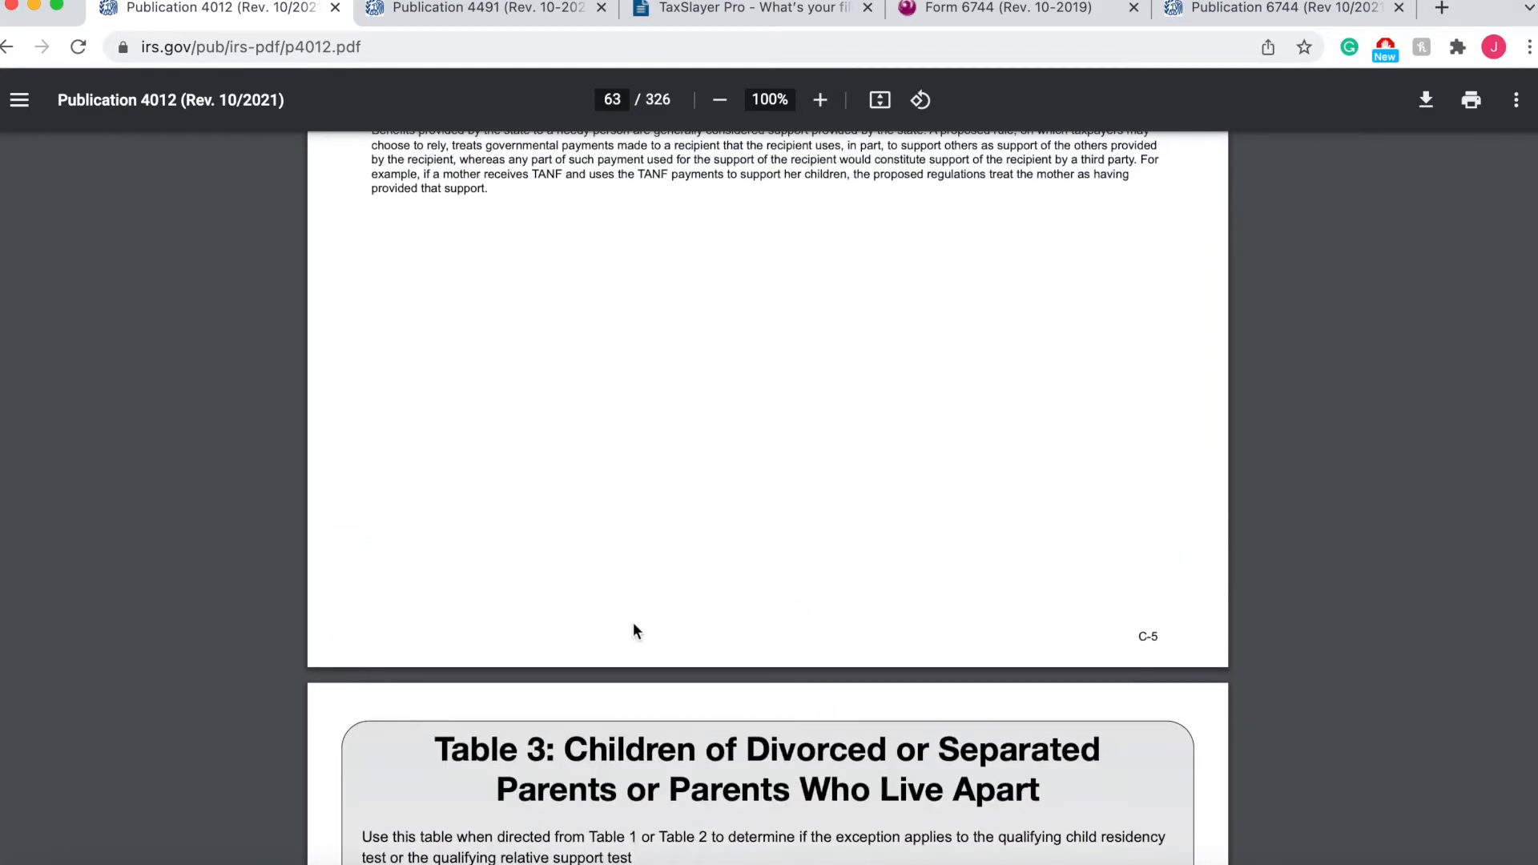
pyautogui.scroll(-4, 804, 718)
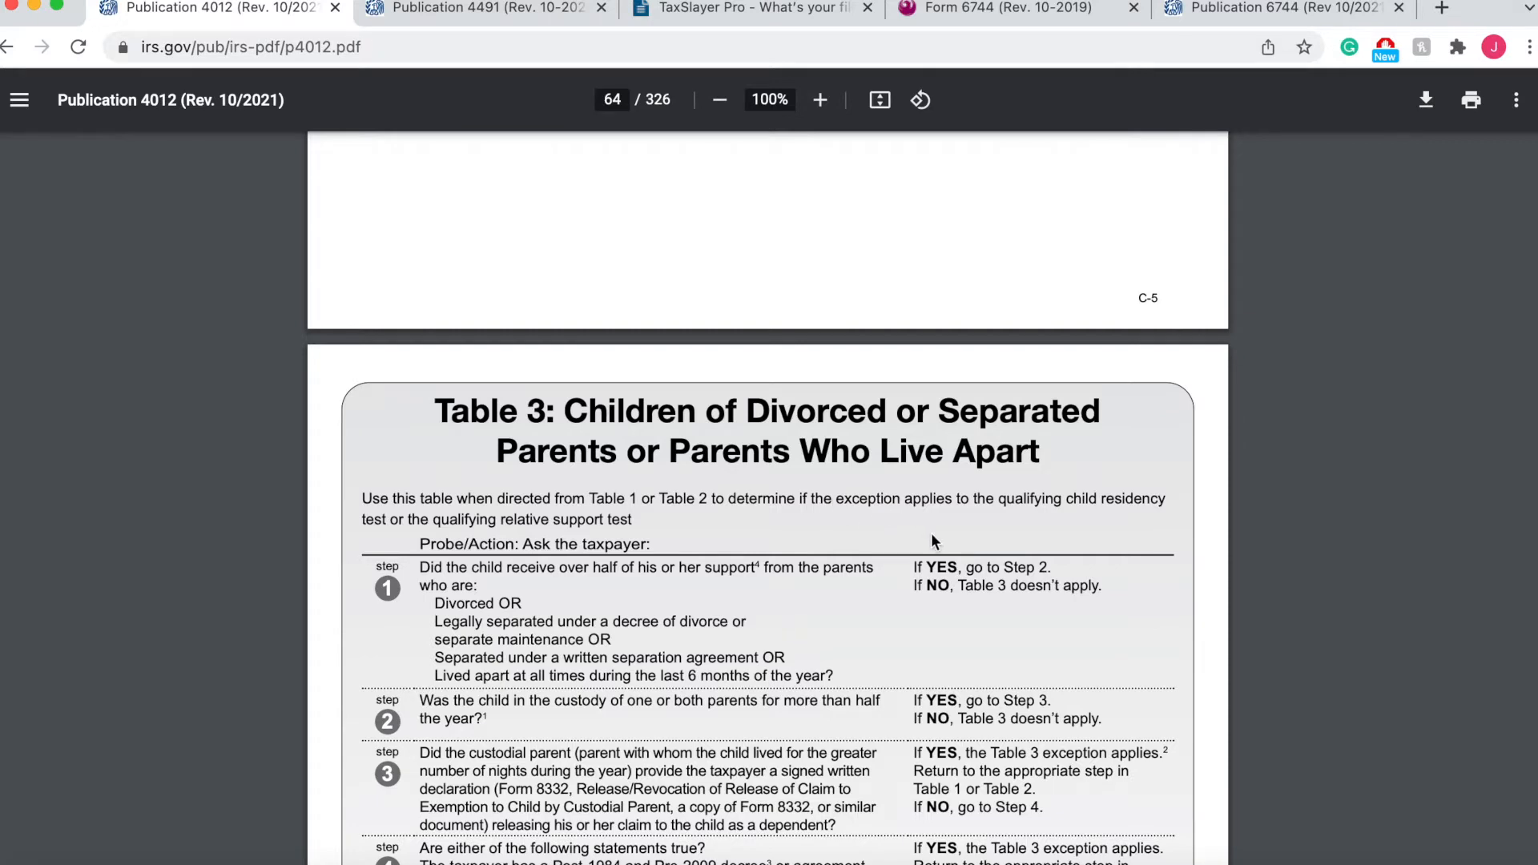
pyautogui.scroll(-8, 851, 551)
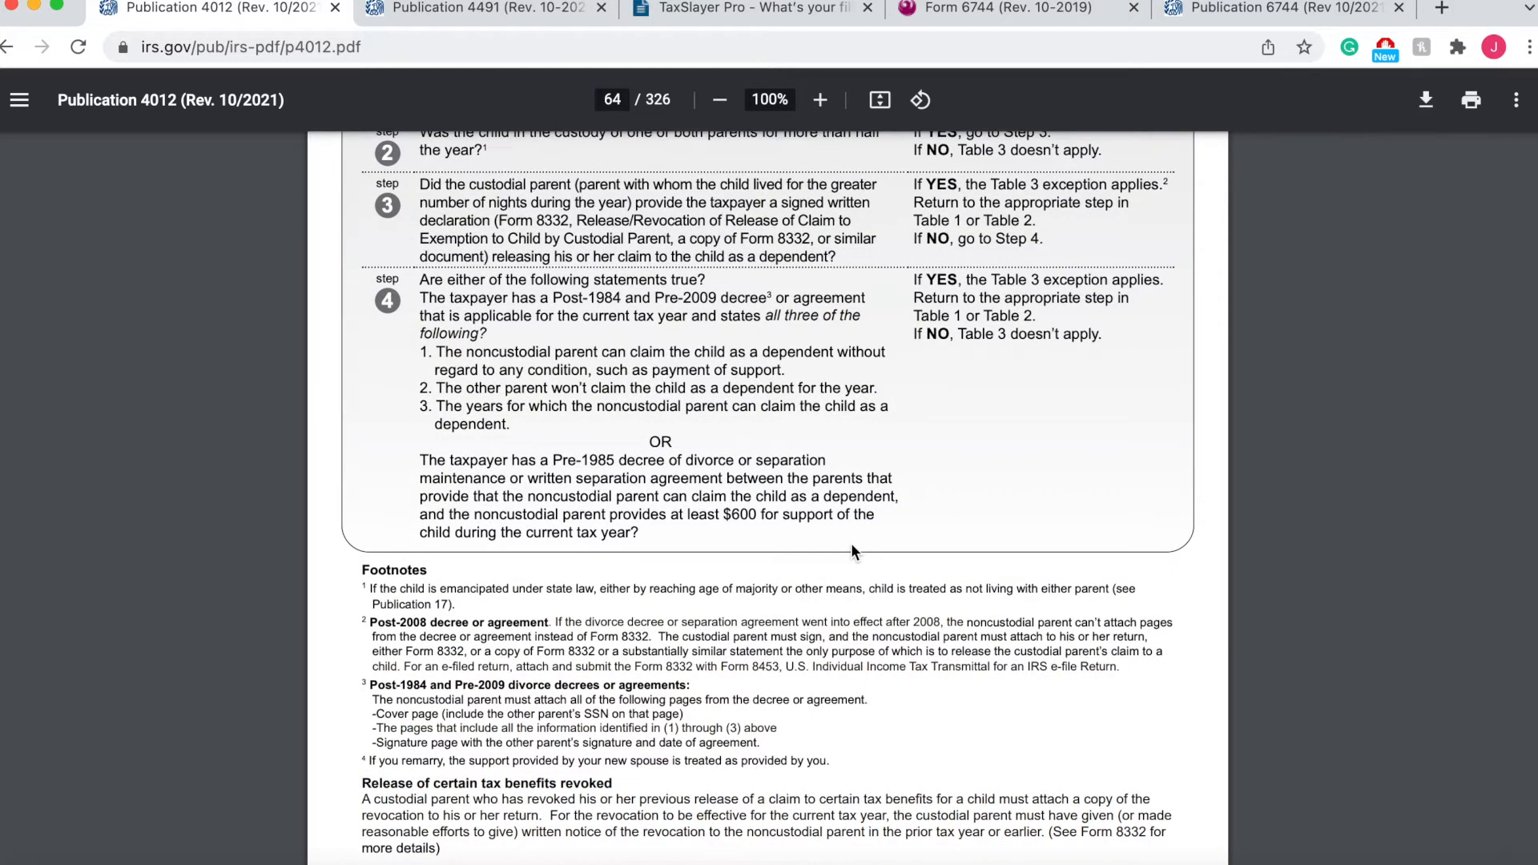
pyautogui.scroll(-6, 851, 543)
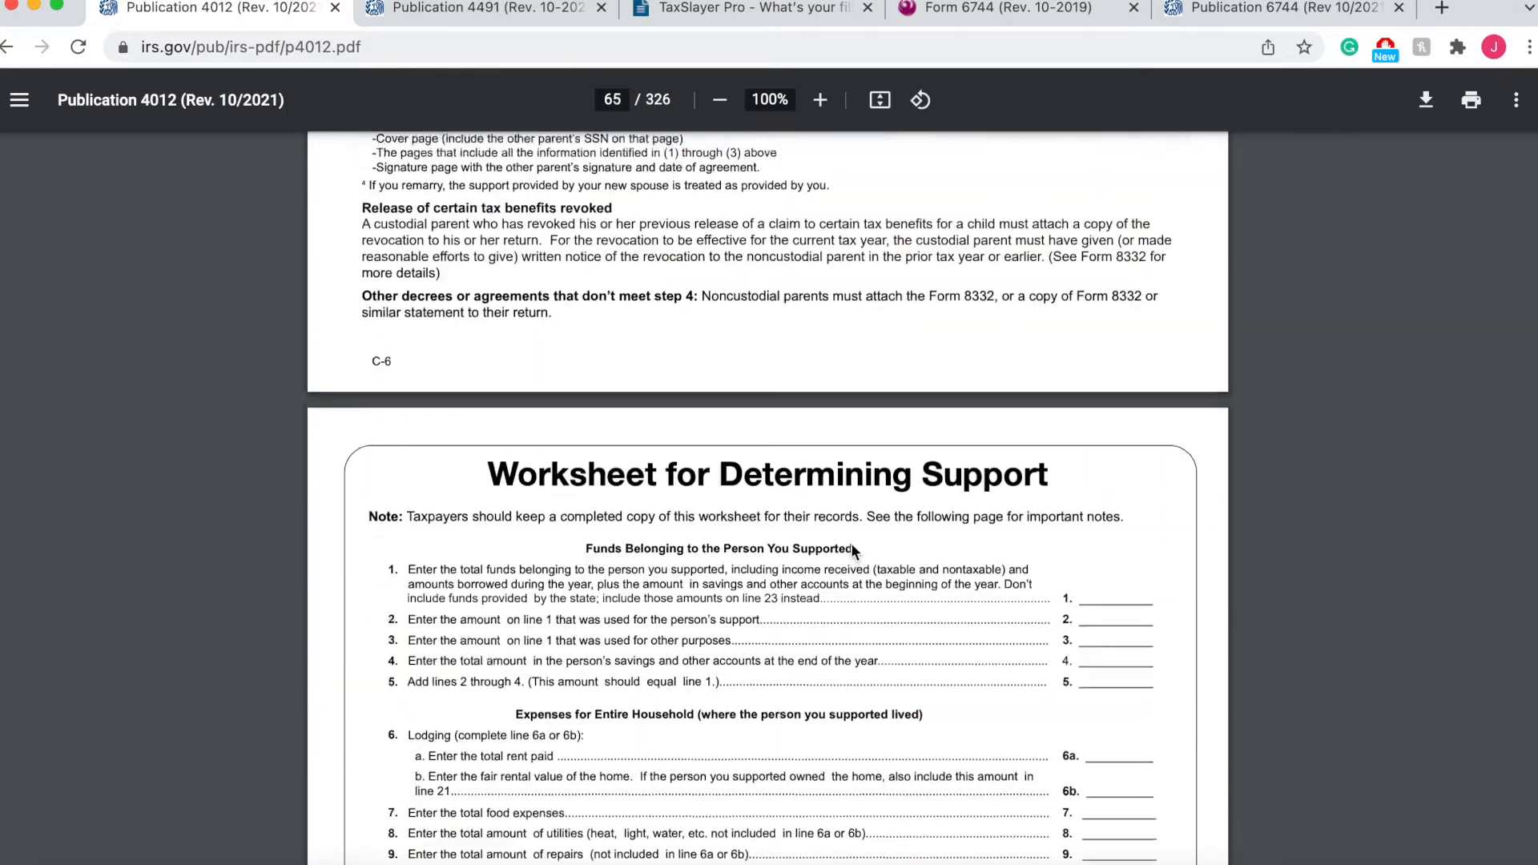
pyautogui.scroll(-12, 851, 543)
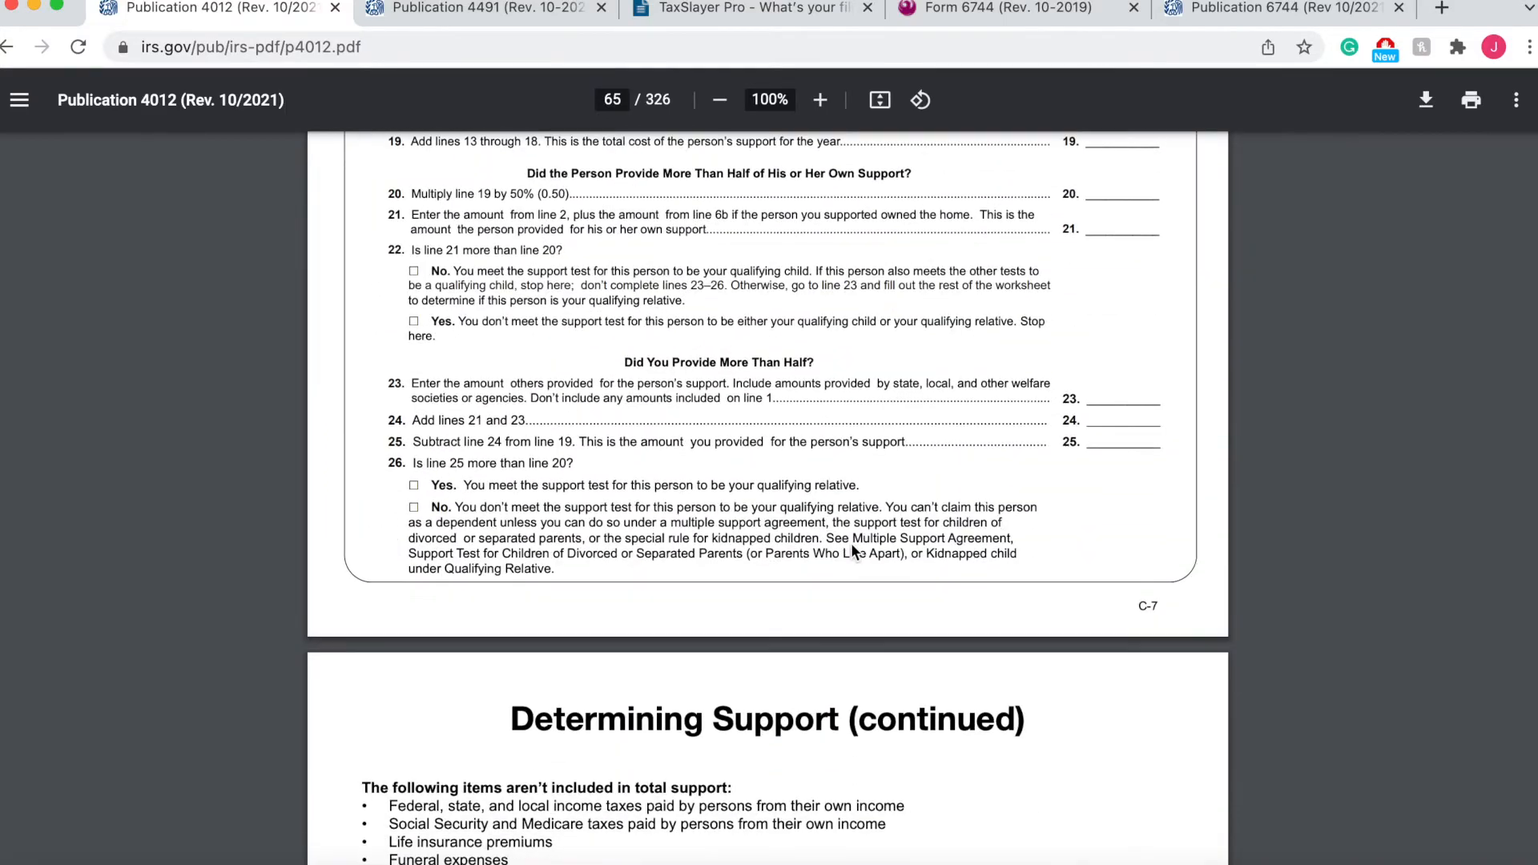
pyautogui.scroll(20, 850, 551)
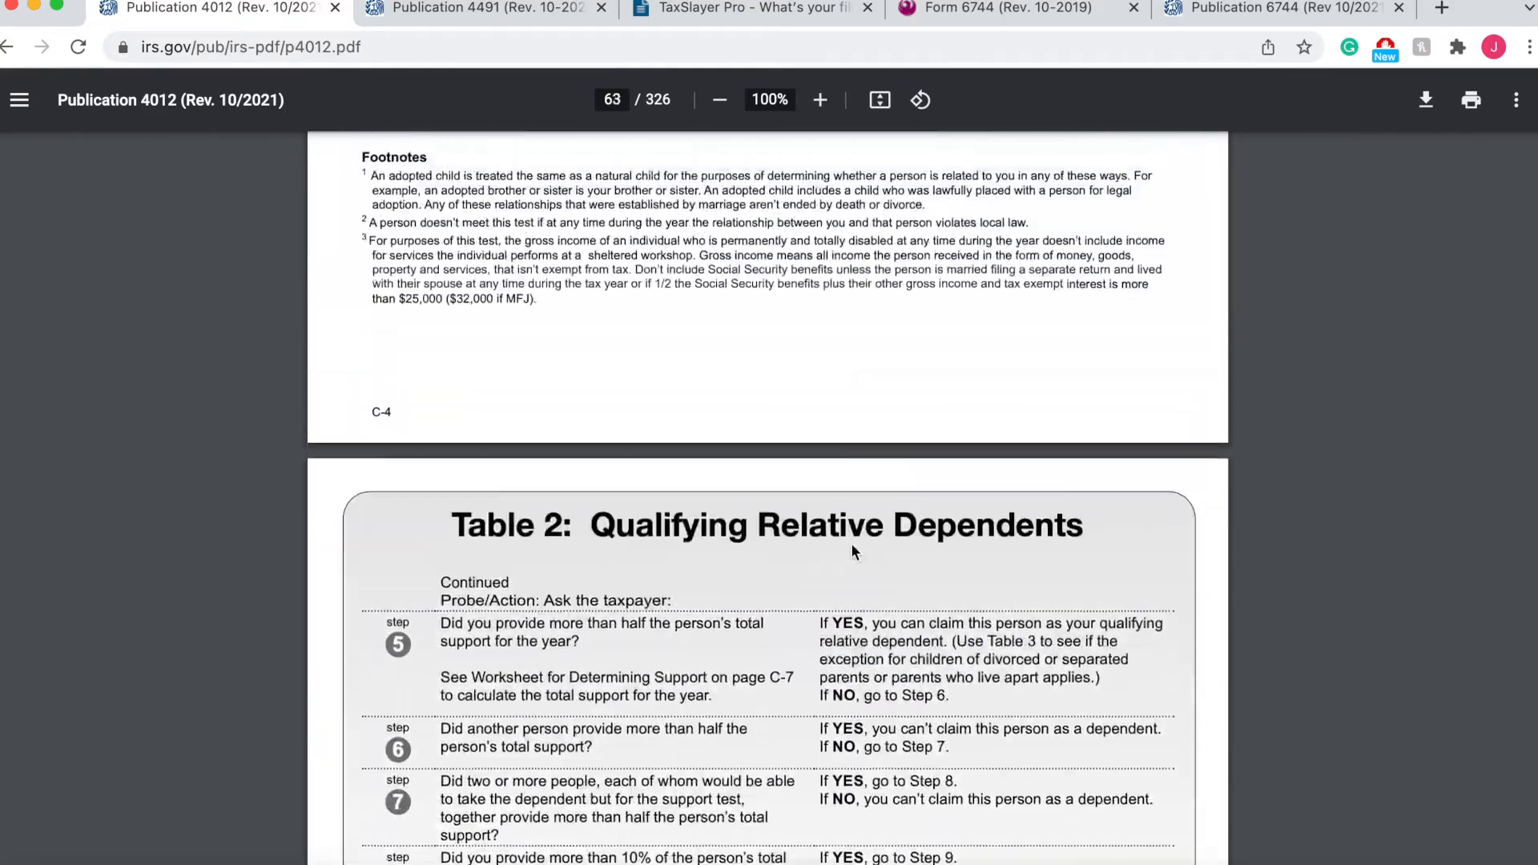
pyautogui.scroll(15, 850, 543)
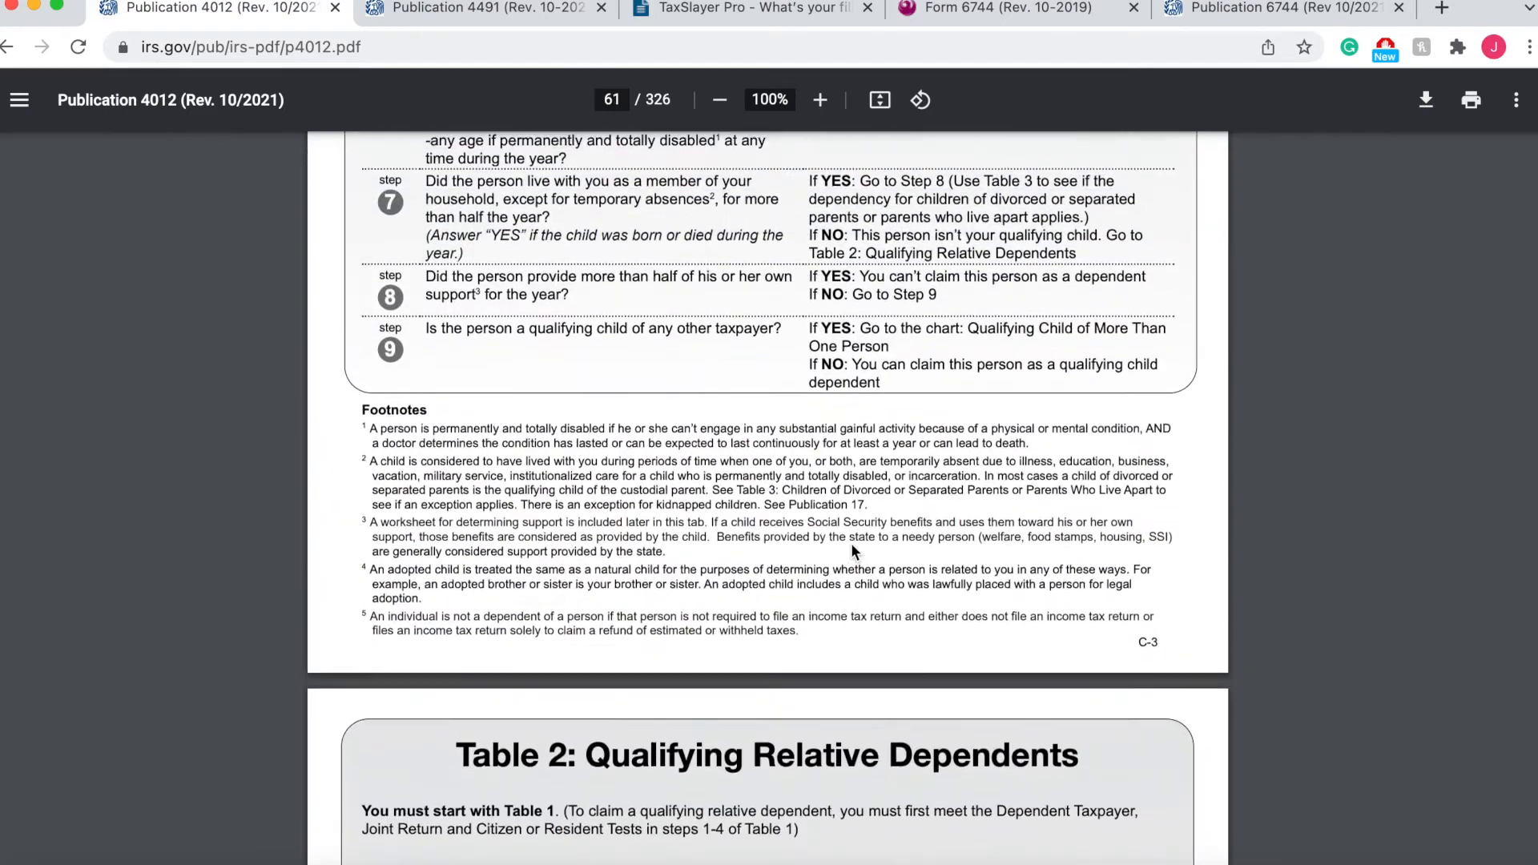
pyautogui.scroll(5, 851, 543)
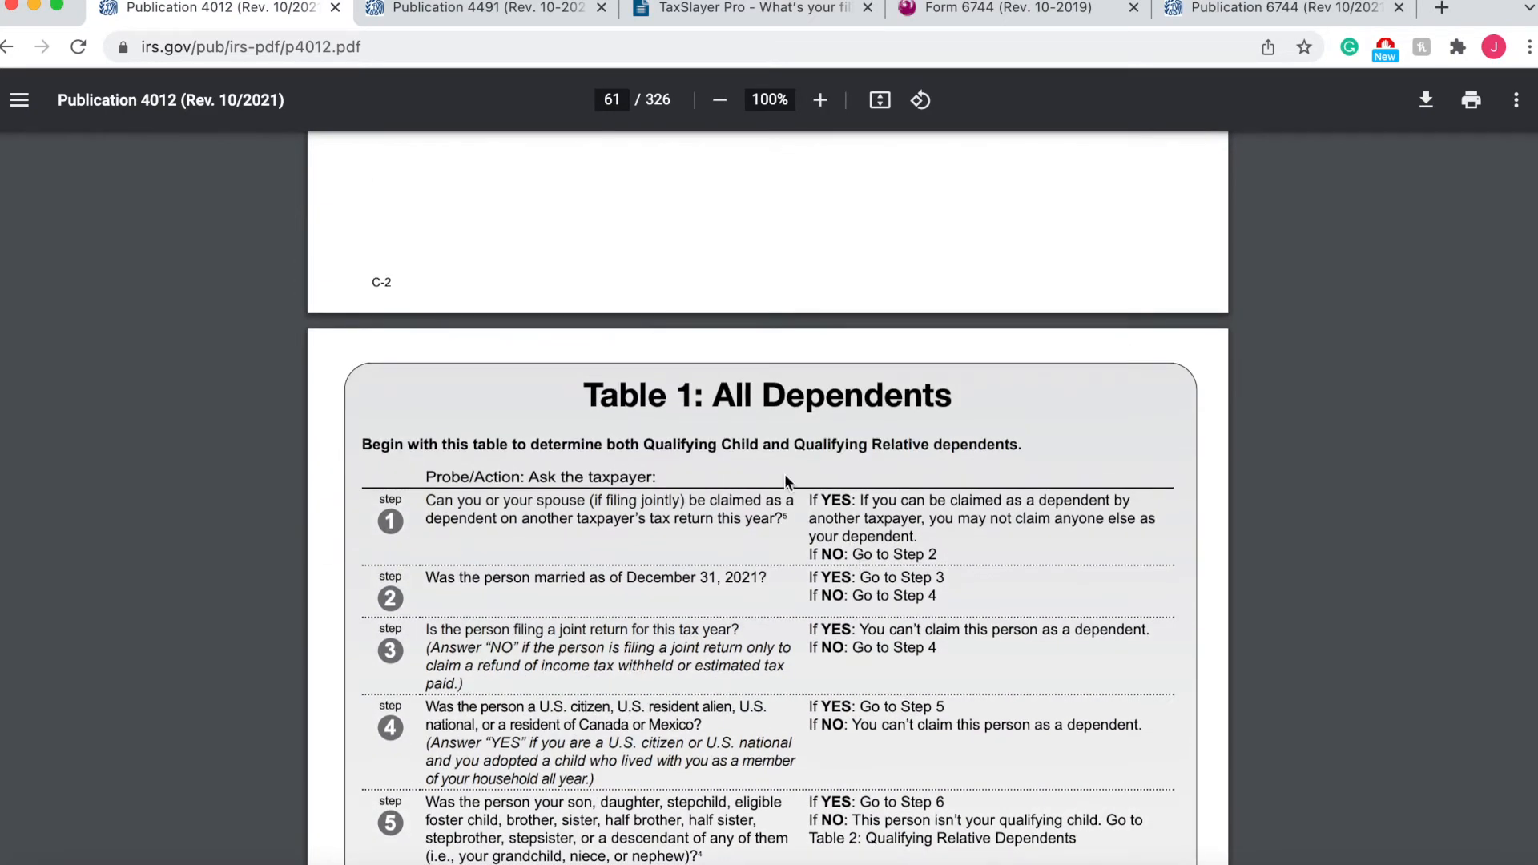
pyautogui.scroll(-5, 759, 474)
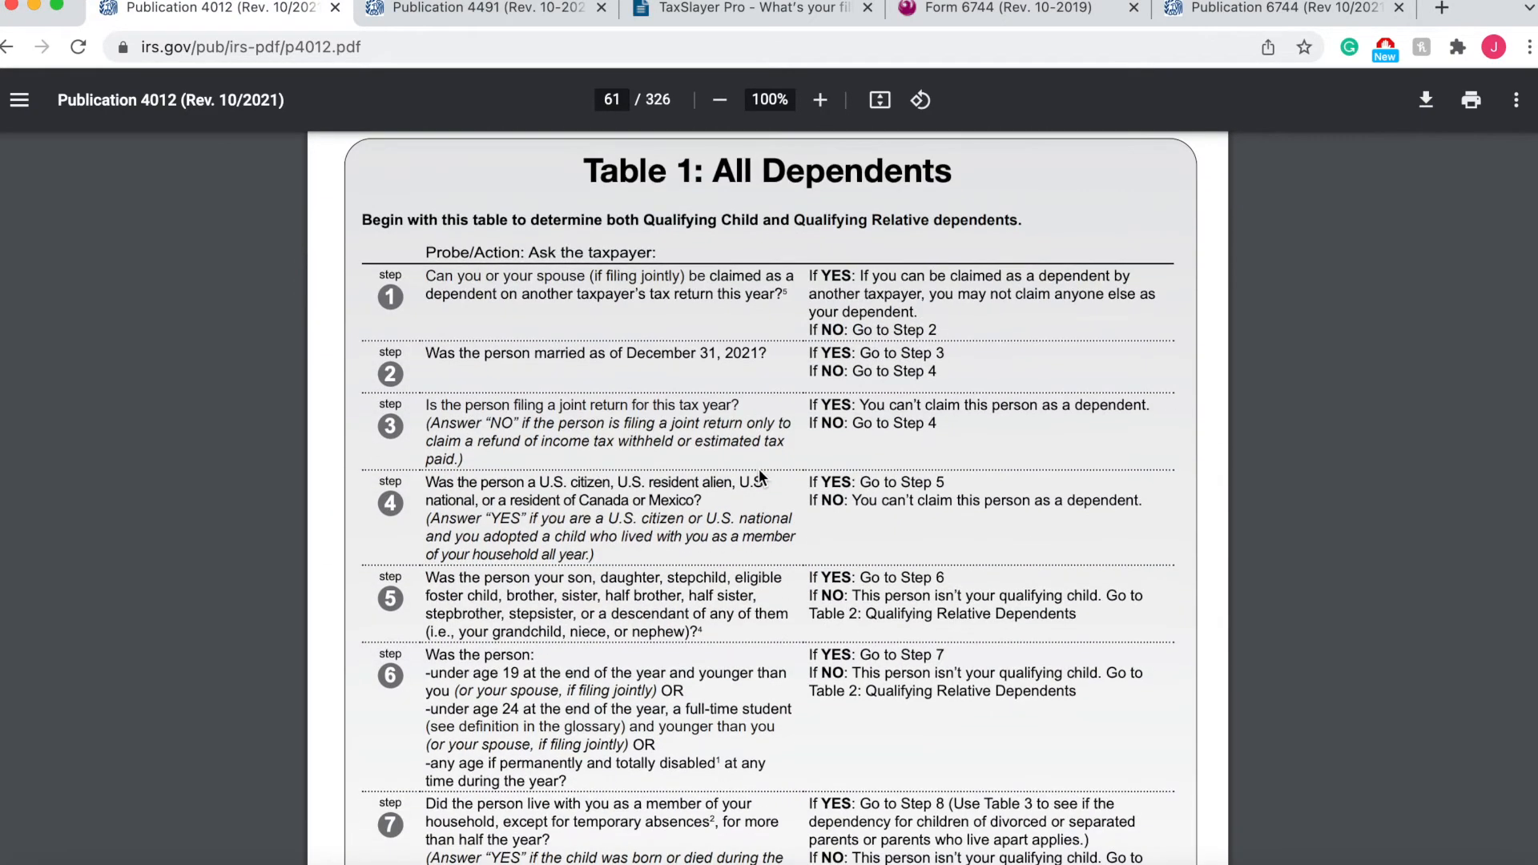
pyautogui.scroll(1, 757, 469)
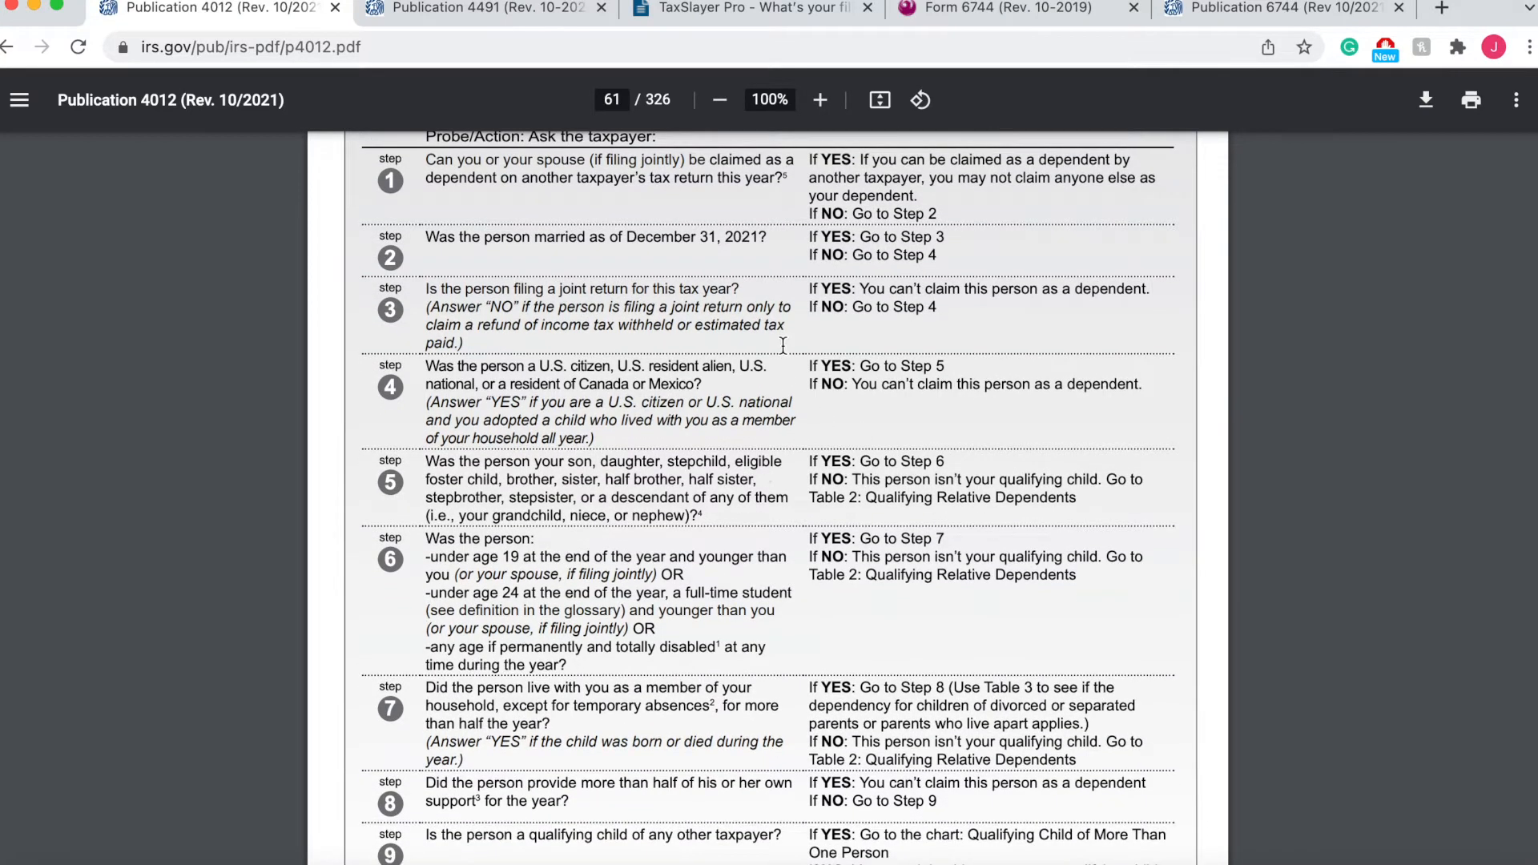
pyautogui.scroll(1, 783, 345)
pyautogui.scroll(-1, 784, 345)
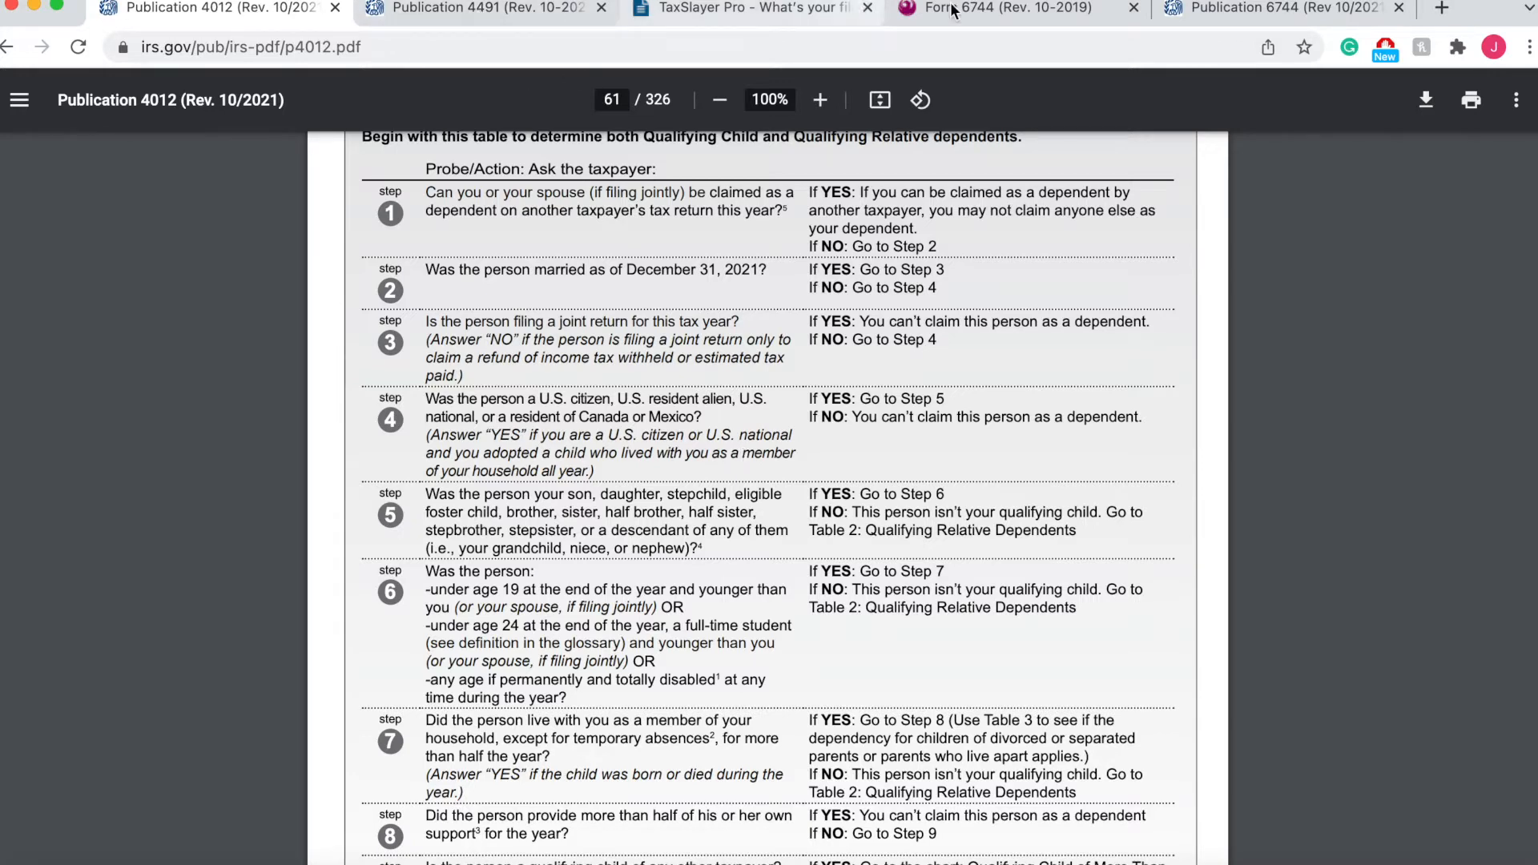
pyautogui.click(990, 10)
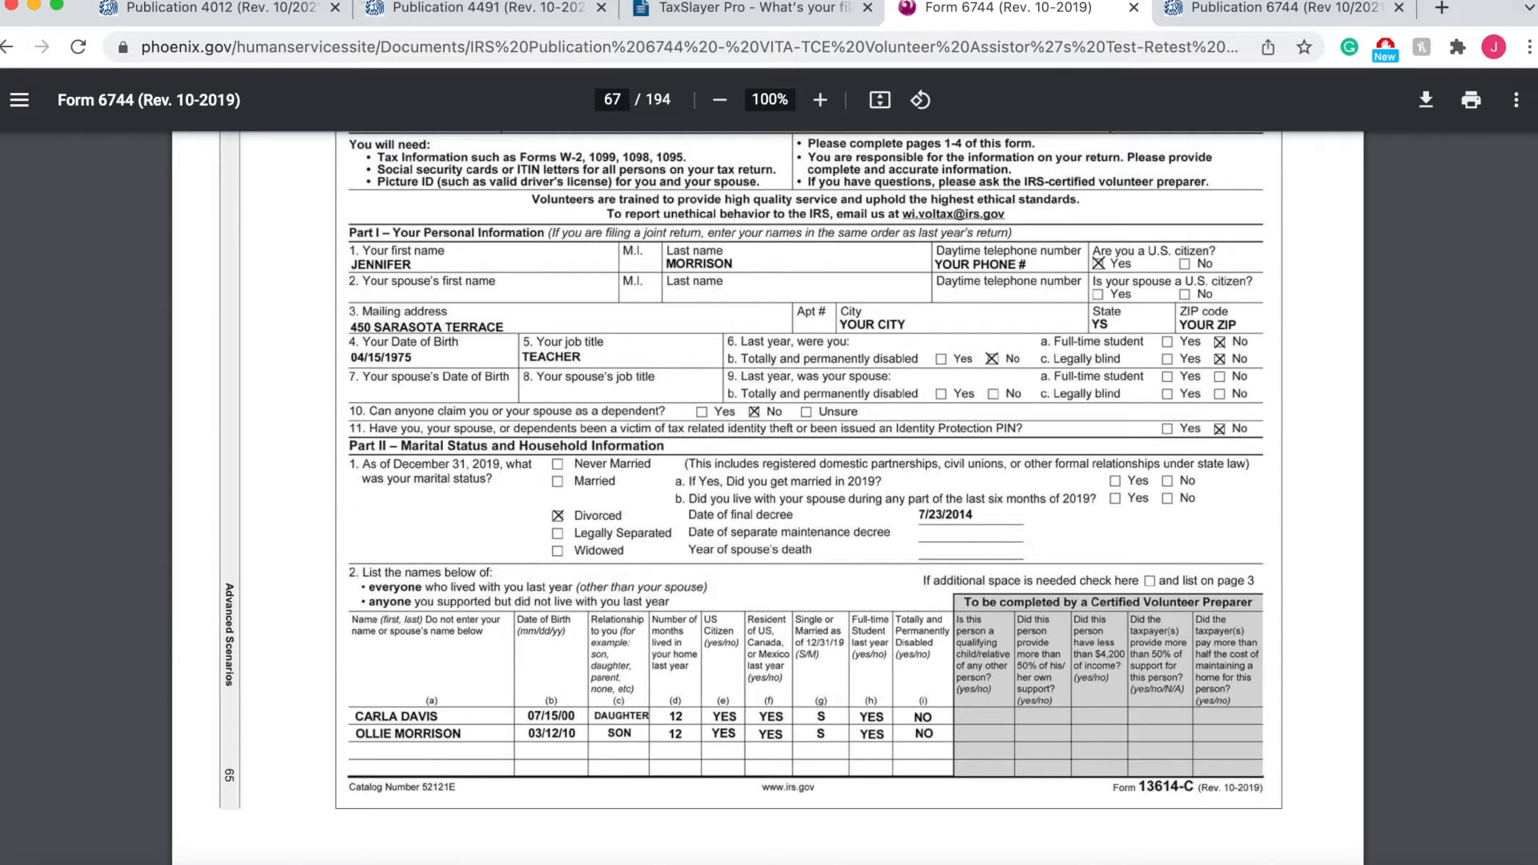
pyautogui.click(275, 10)
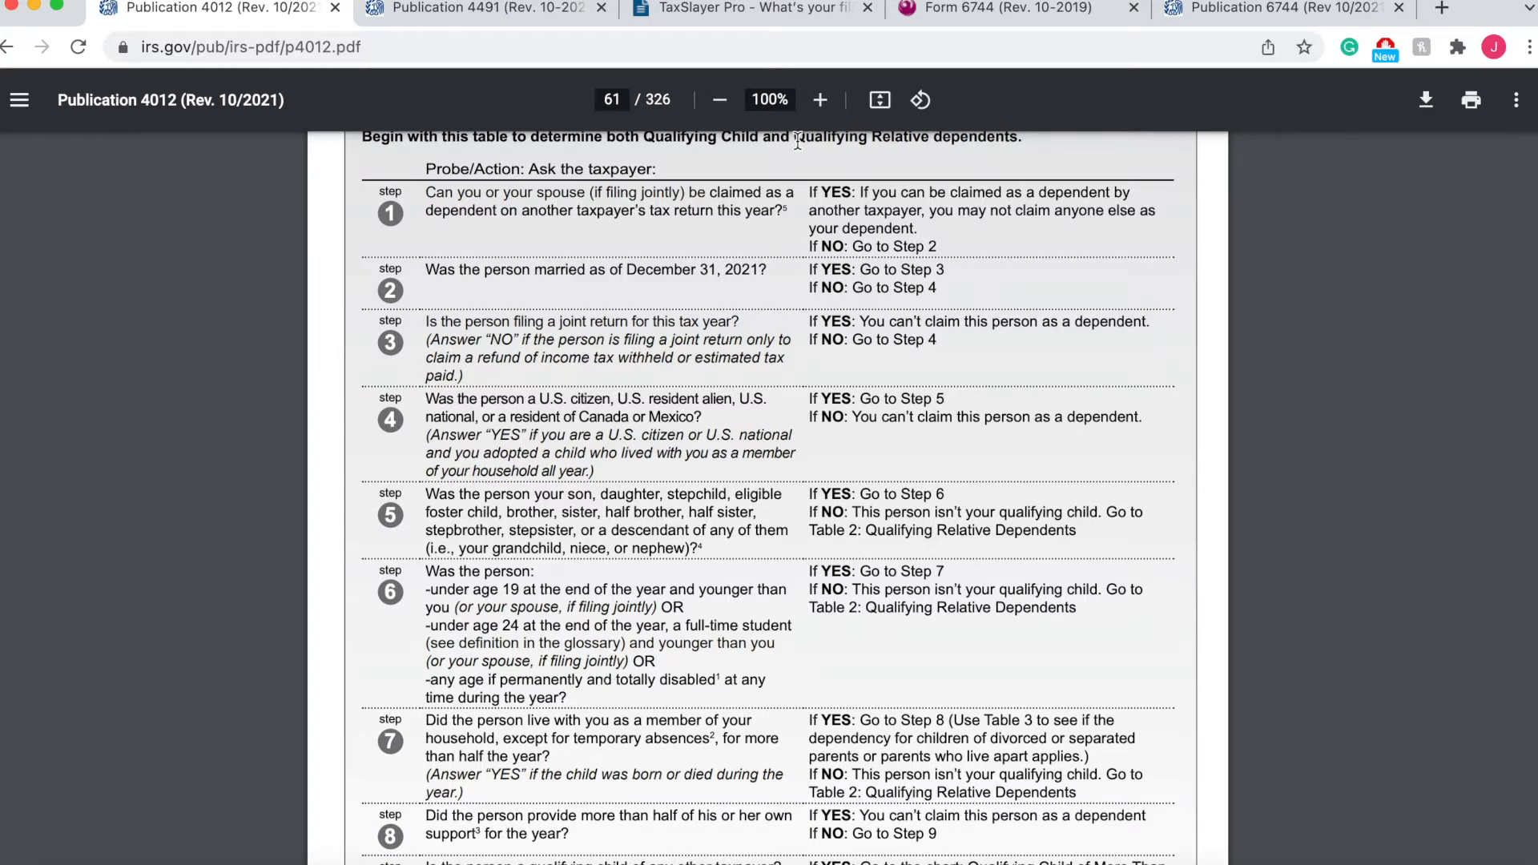
pyautogui.click(991, 25)
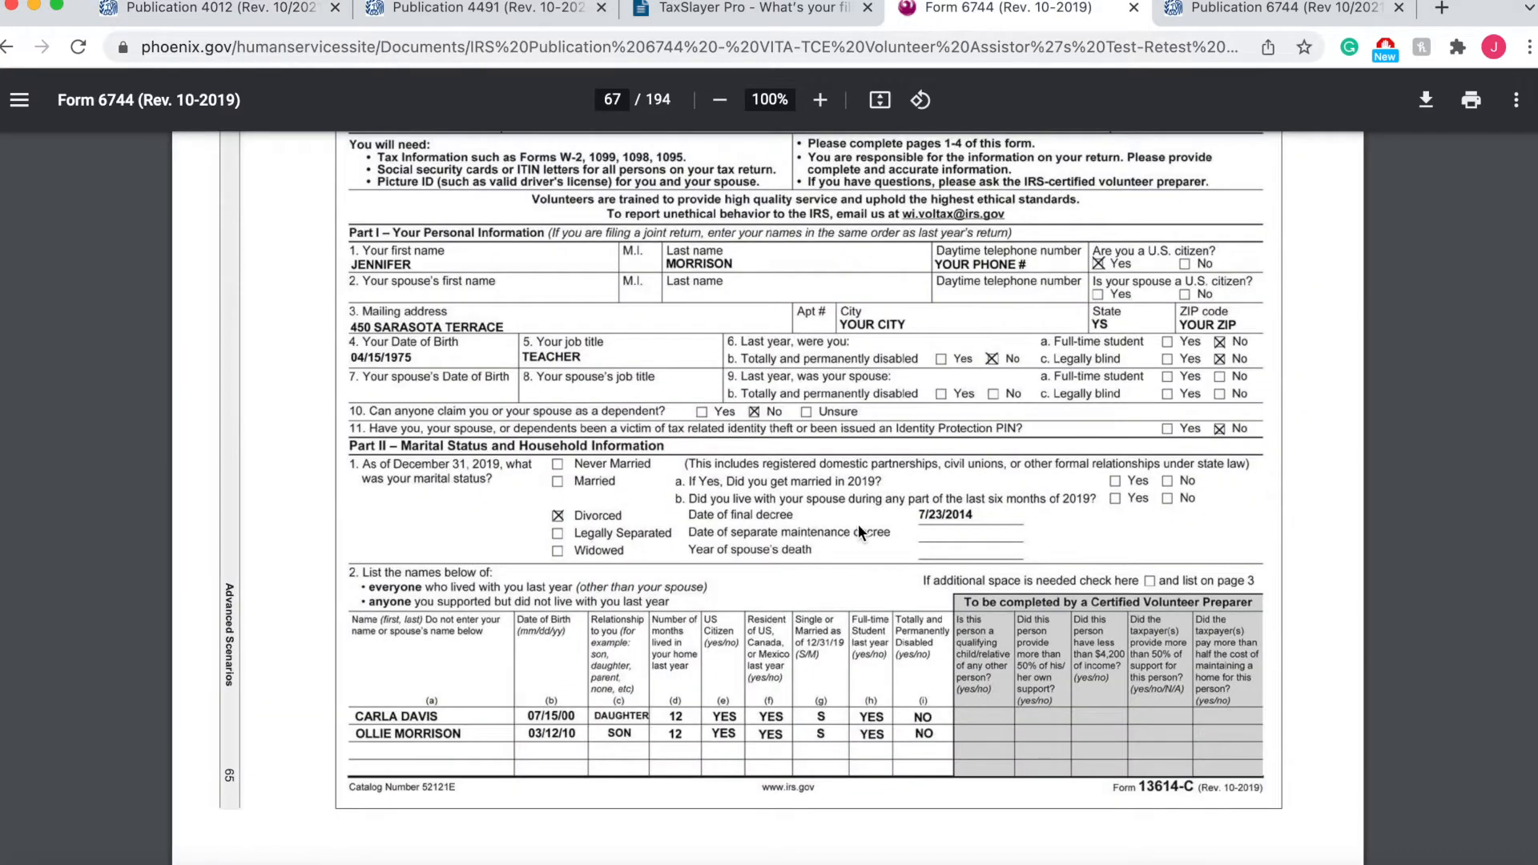
pyautogui.scroll(5, 835, 655)
pyautogui.scroll(7, 830, 655)
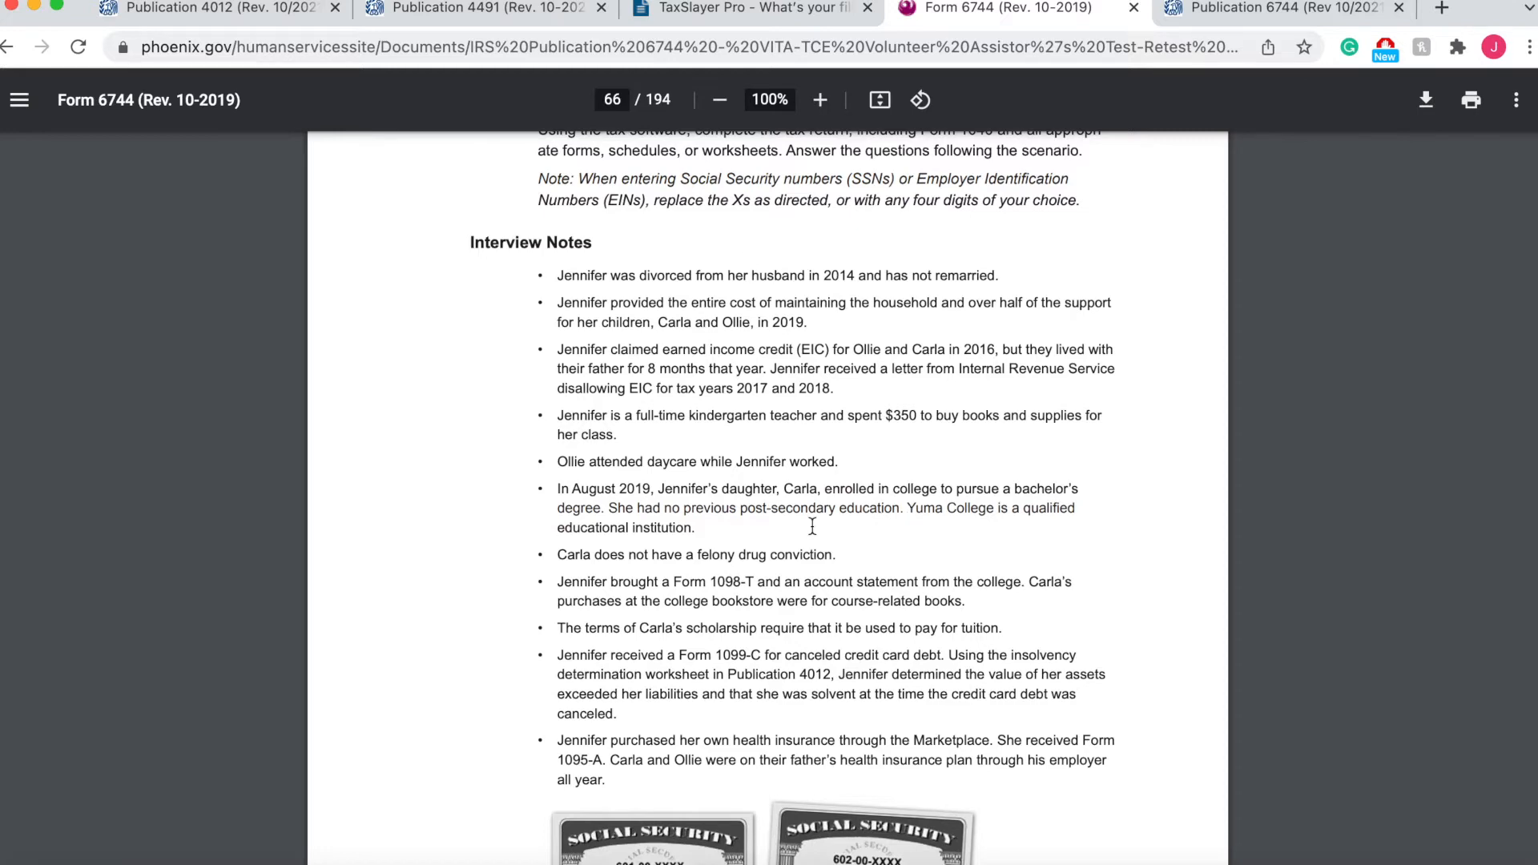
pyautogui.click(190, 15)
pyautogui.scroll(-2, 697, 635)
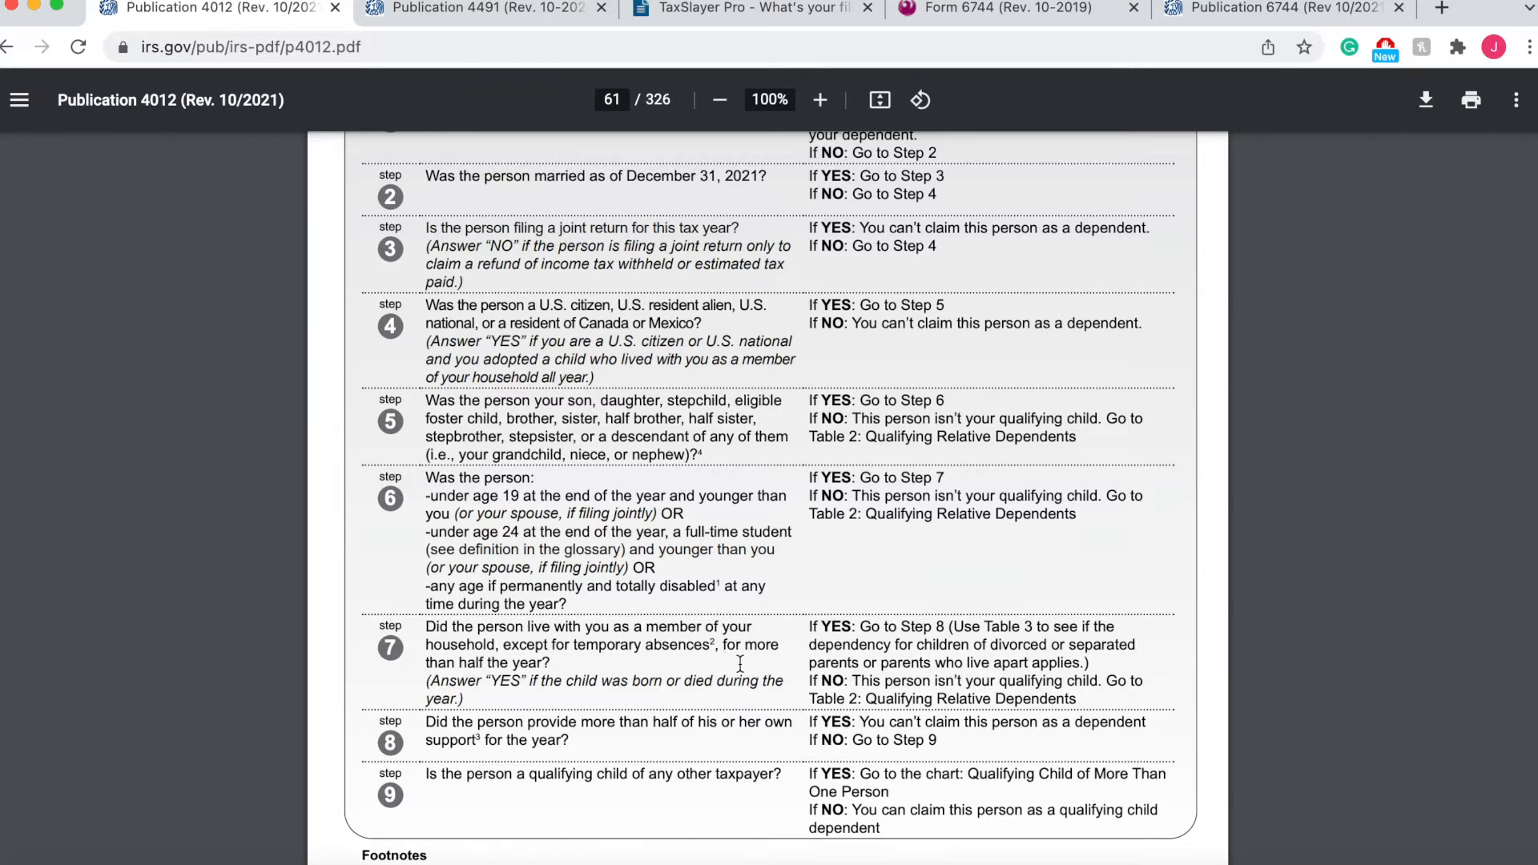
pyautogui.scroll(-2, 740, 664)
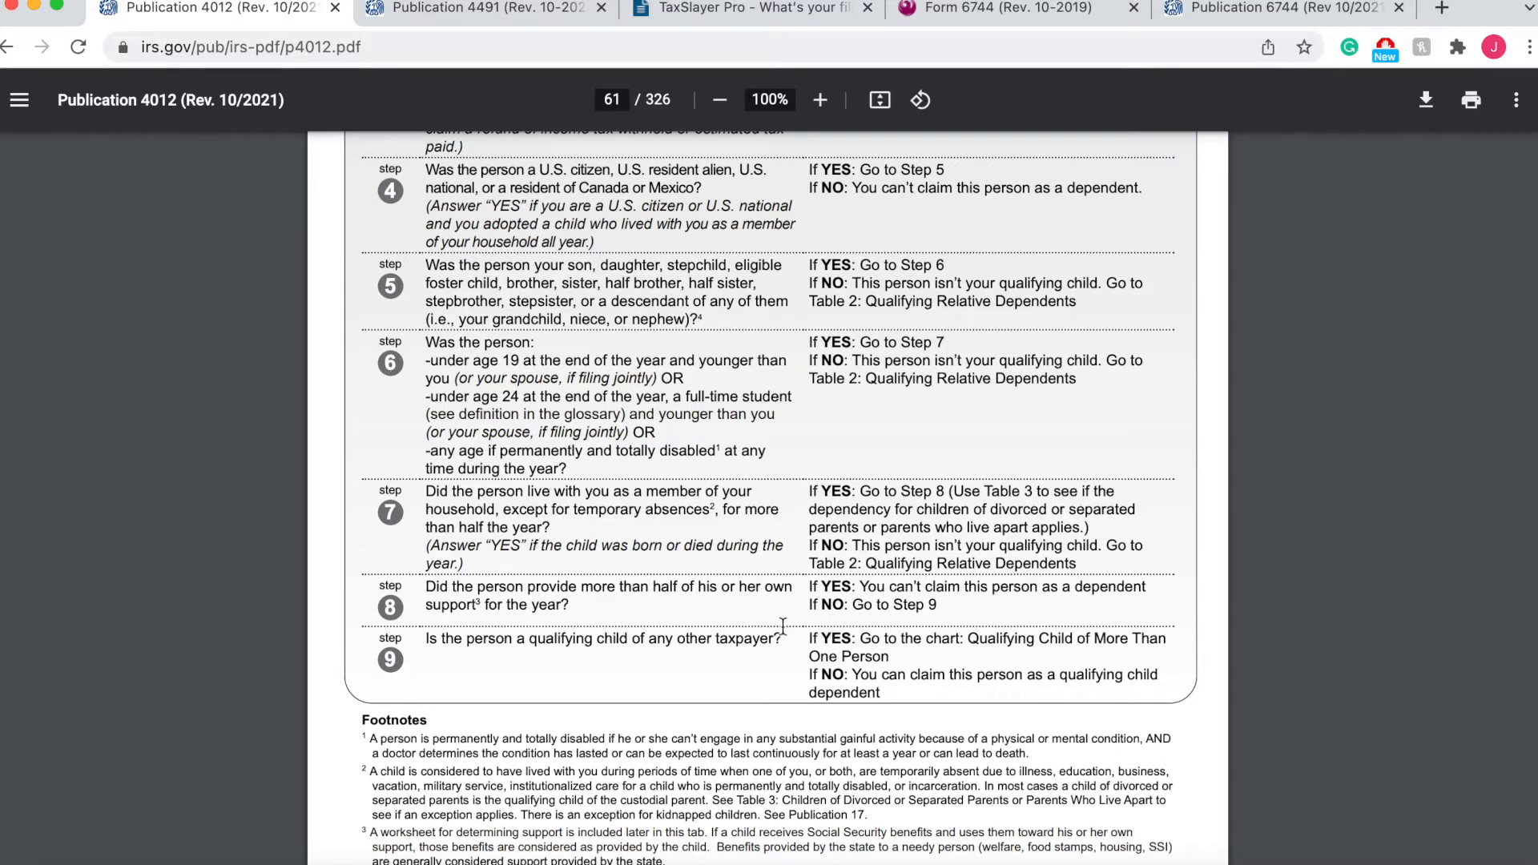
pyautogui.scroll(-3, 805, 610)
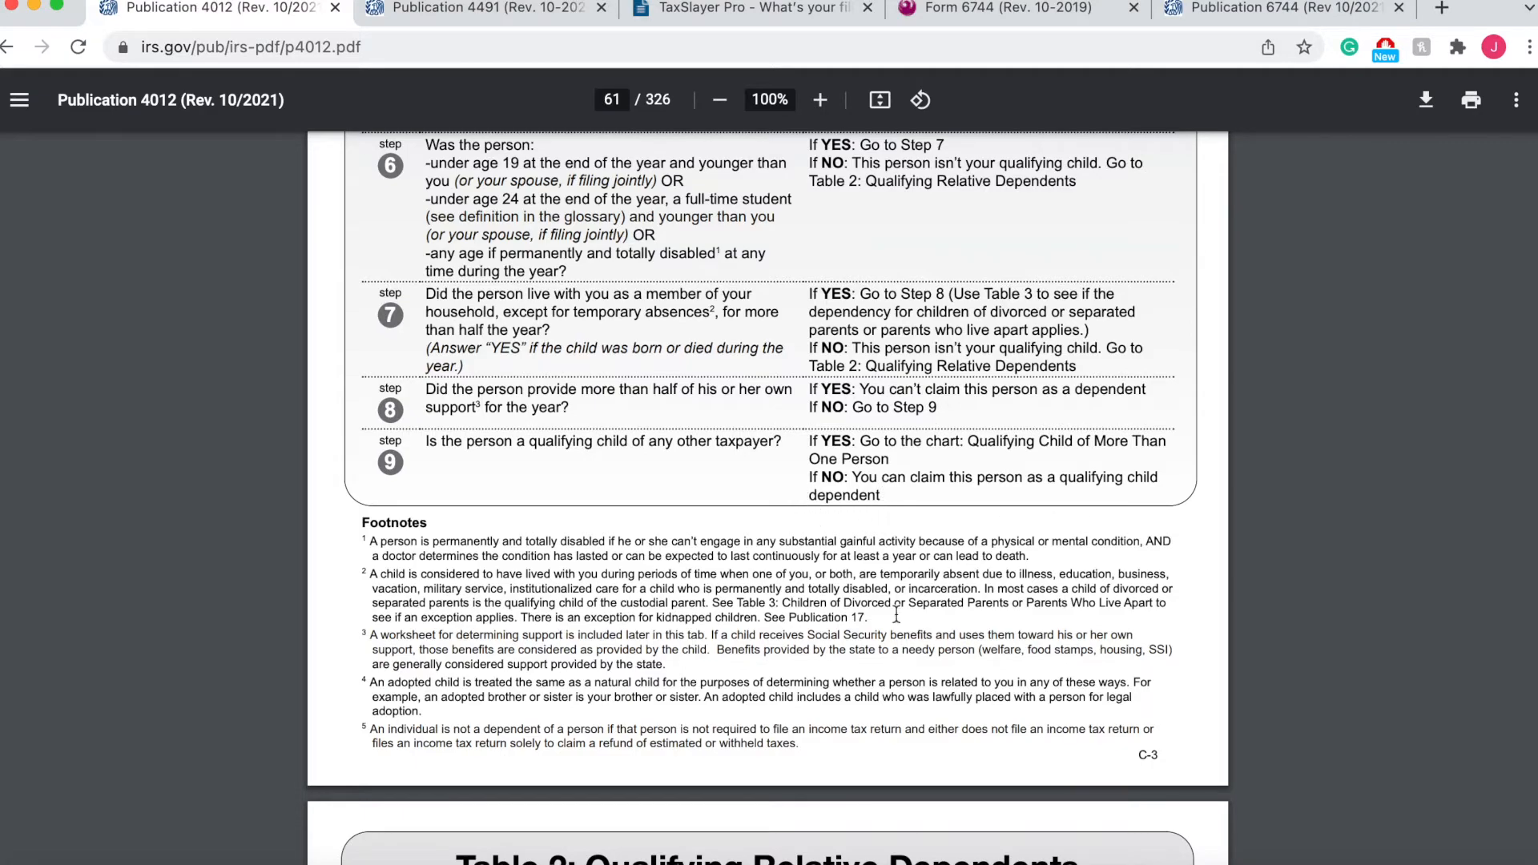
pyautogui.scroll(-10, 893, 607)
pyautogui.scroll(-20, 893, 606)
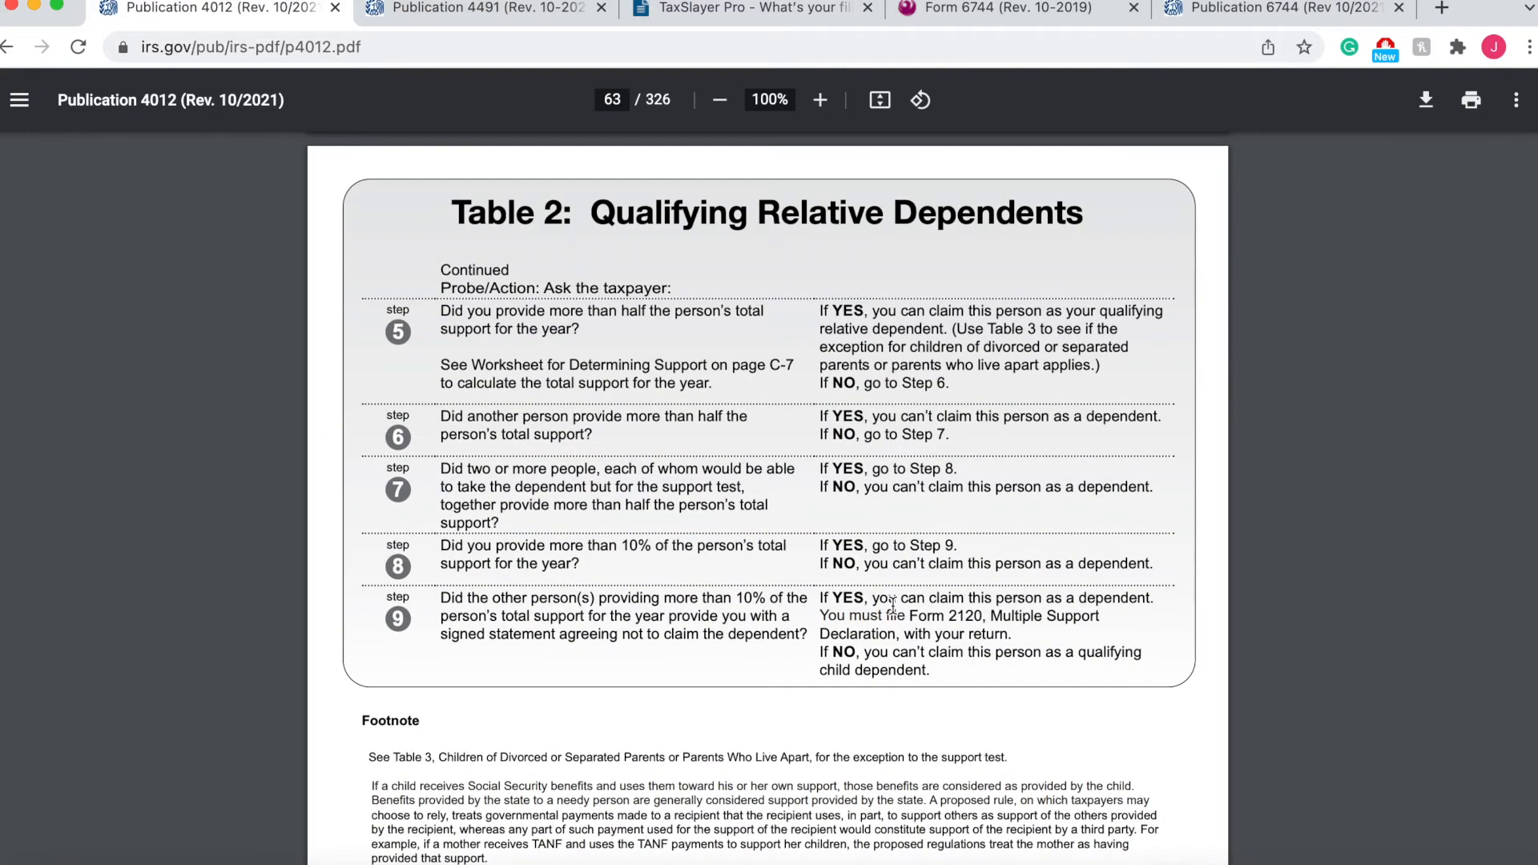
pyautogui.scroll(20, 893, 604)
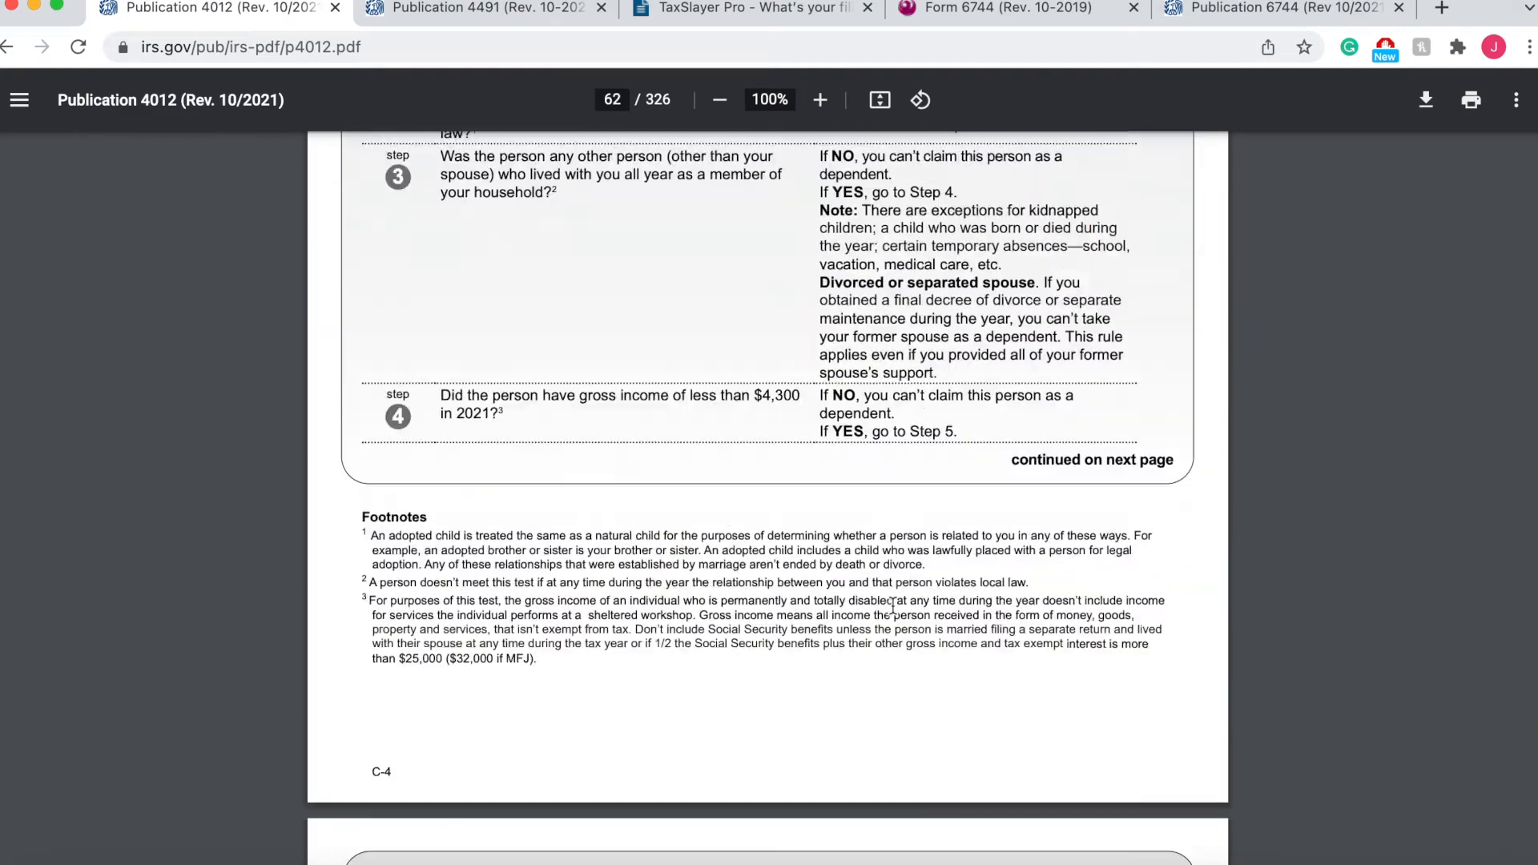
pyautogui.scroll(9, 893, 605)
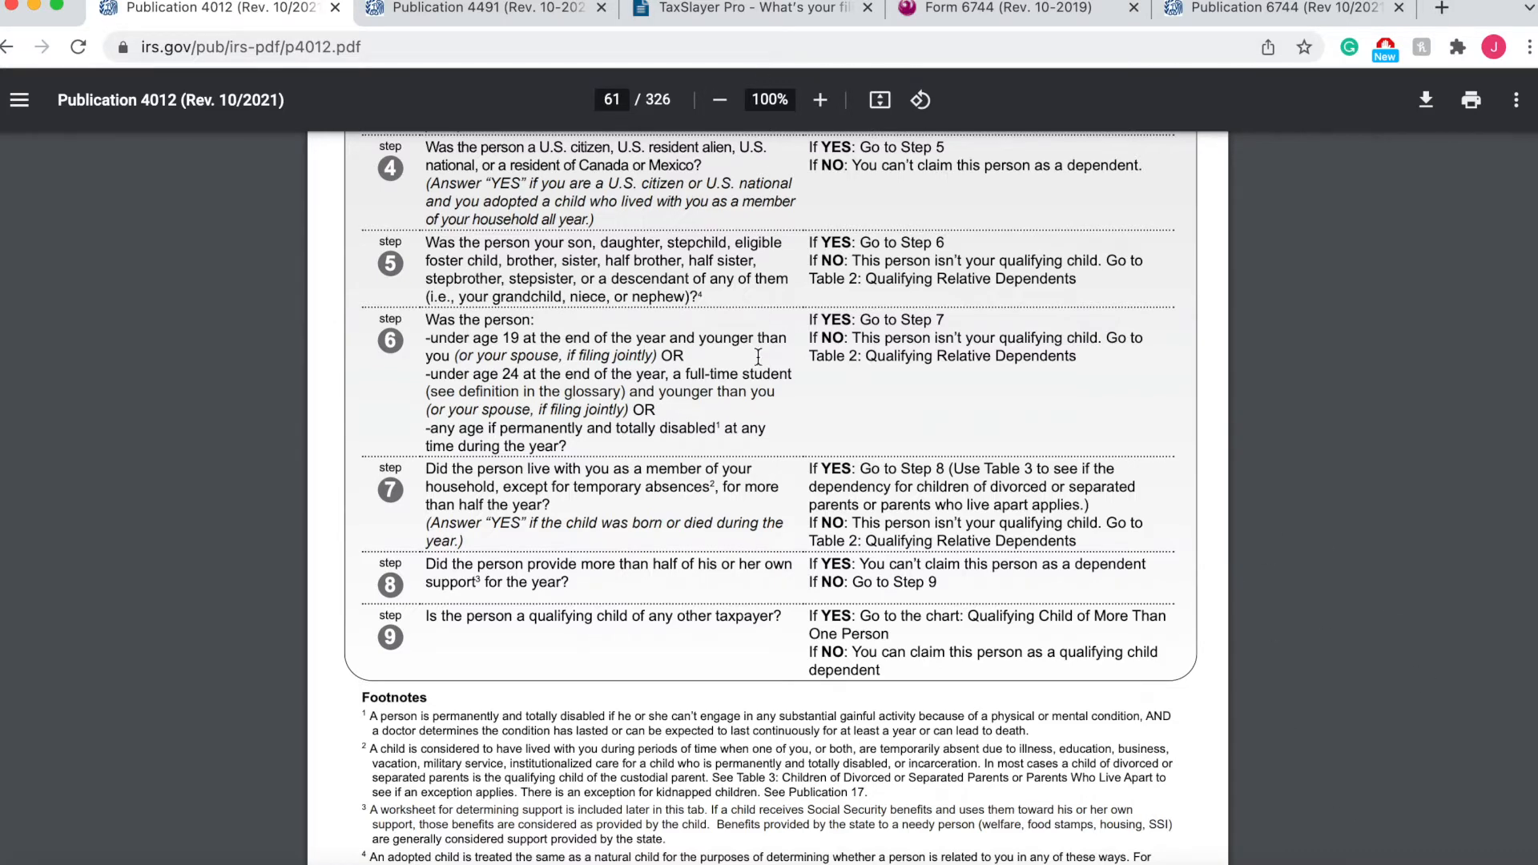
pyautogui.scroll(-2, 853, 652)
pyautogui.scroll(3, 809, 561)
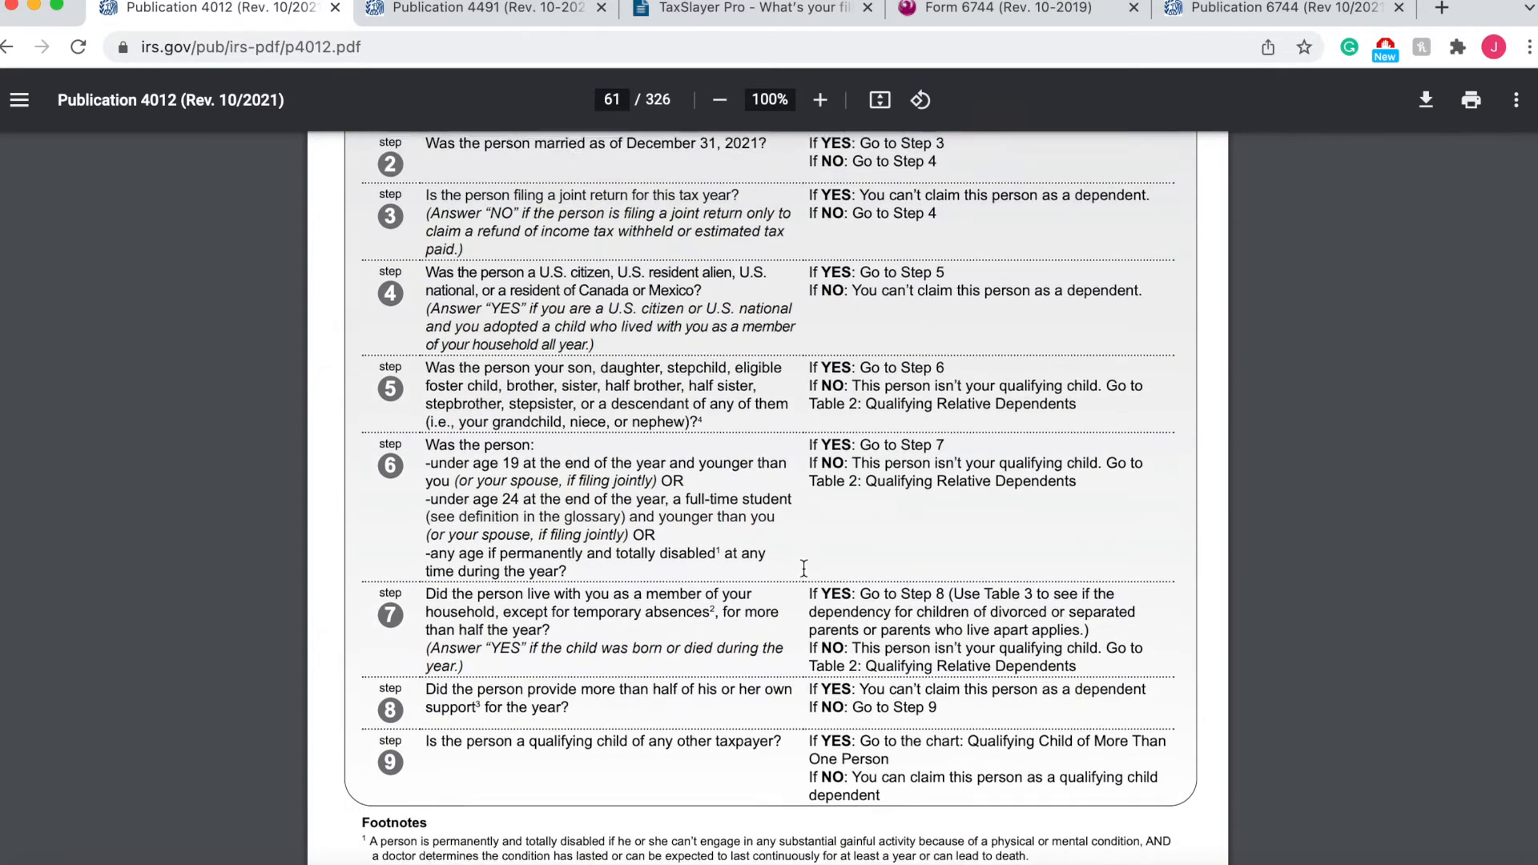
# Look through the scenario's interview notes, W-2 and 1098-T, settling on page 67's intake sheet
pyautogui.click(1006, 20)
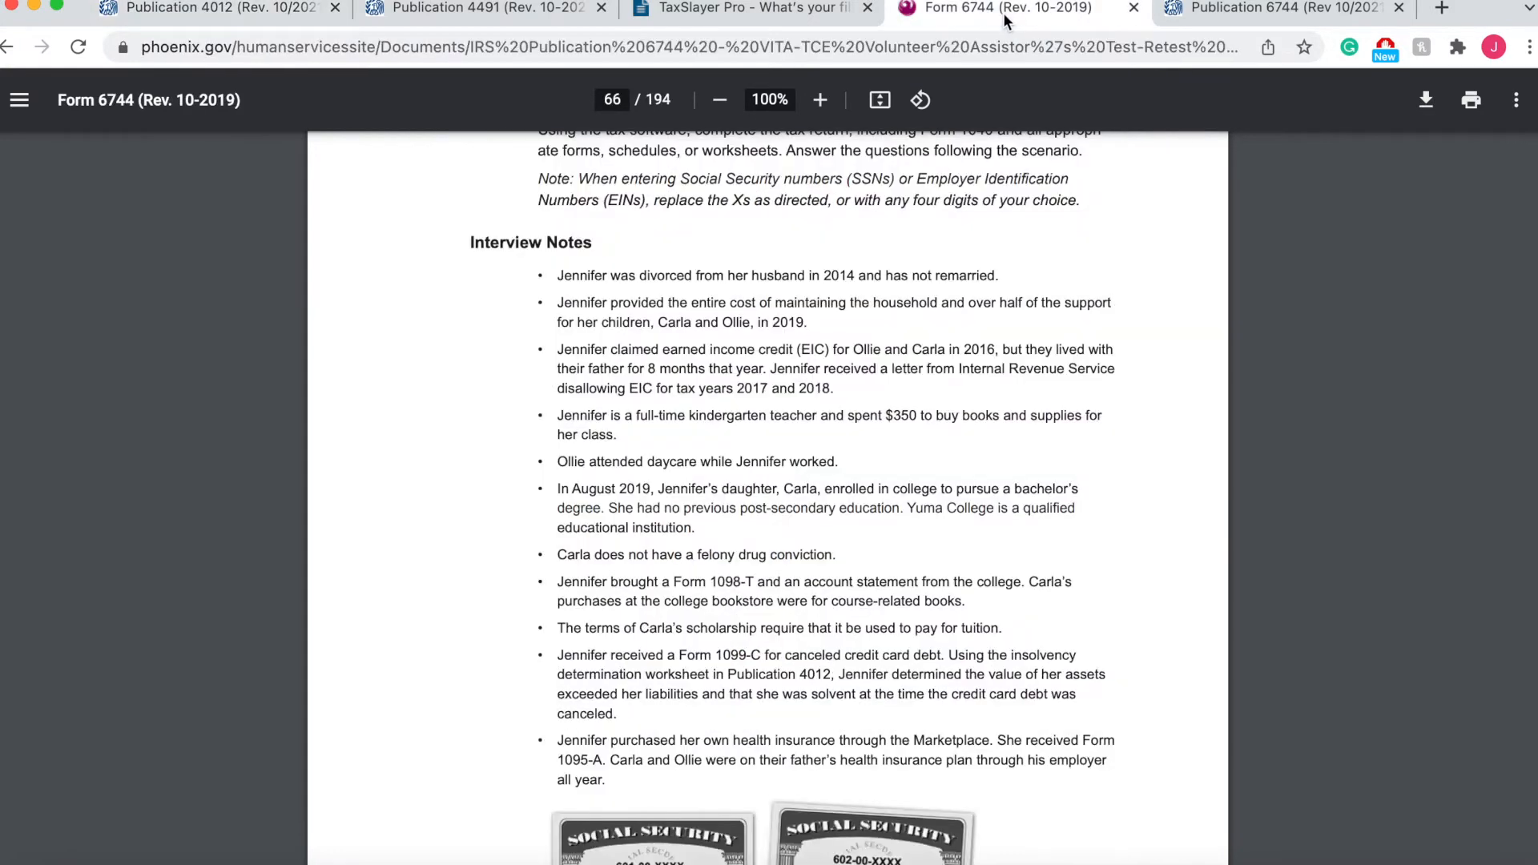
pyautogui.scroll(-15, 931, 531)
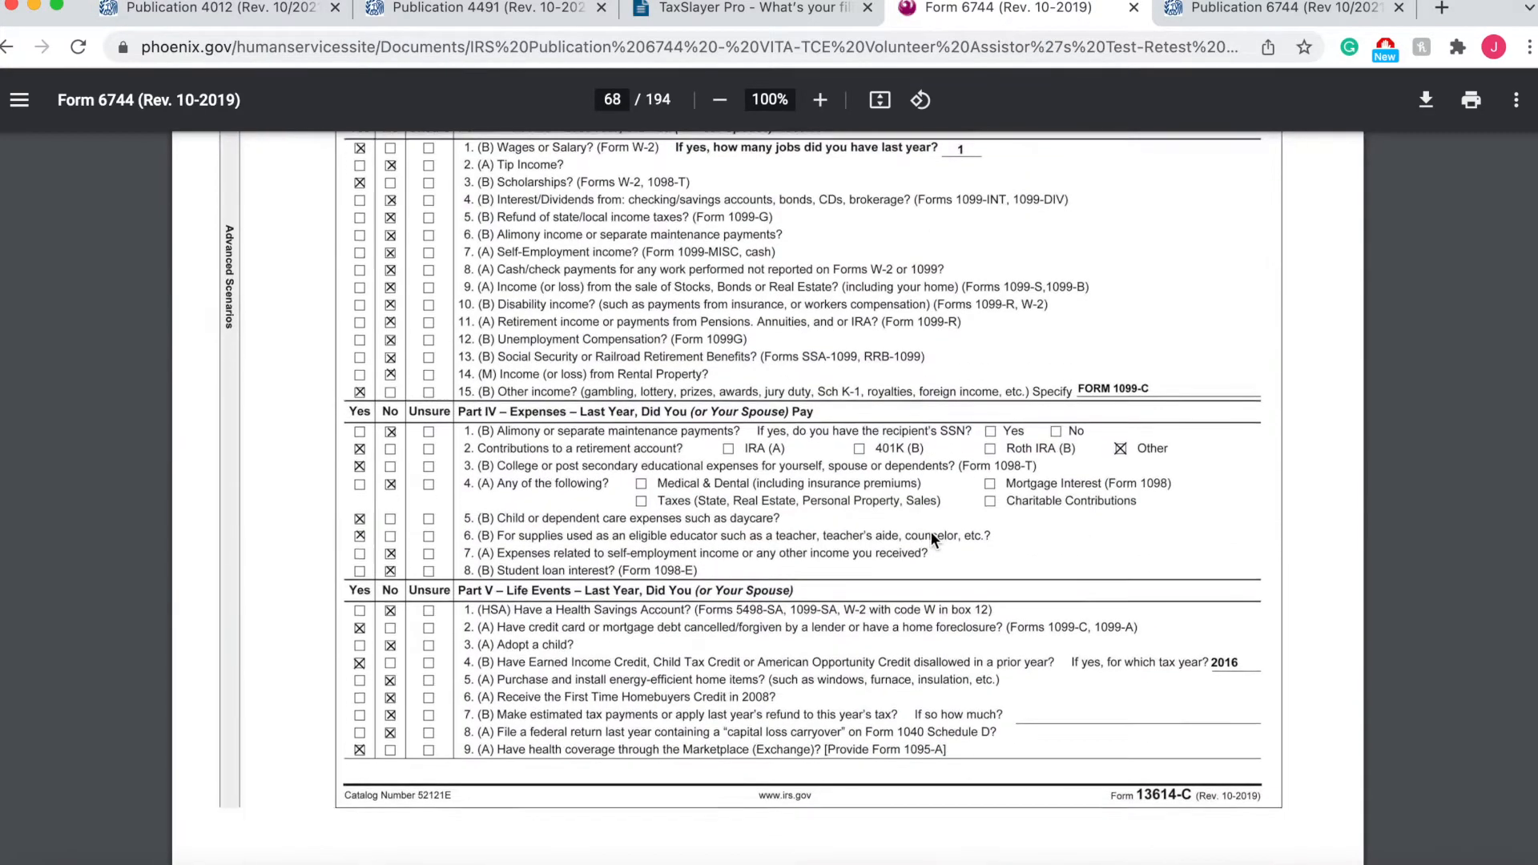
pyautogui.scroll(3, 930, 531)
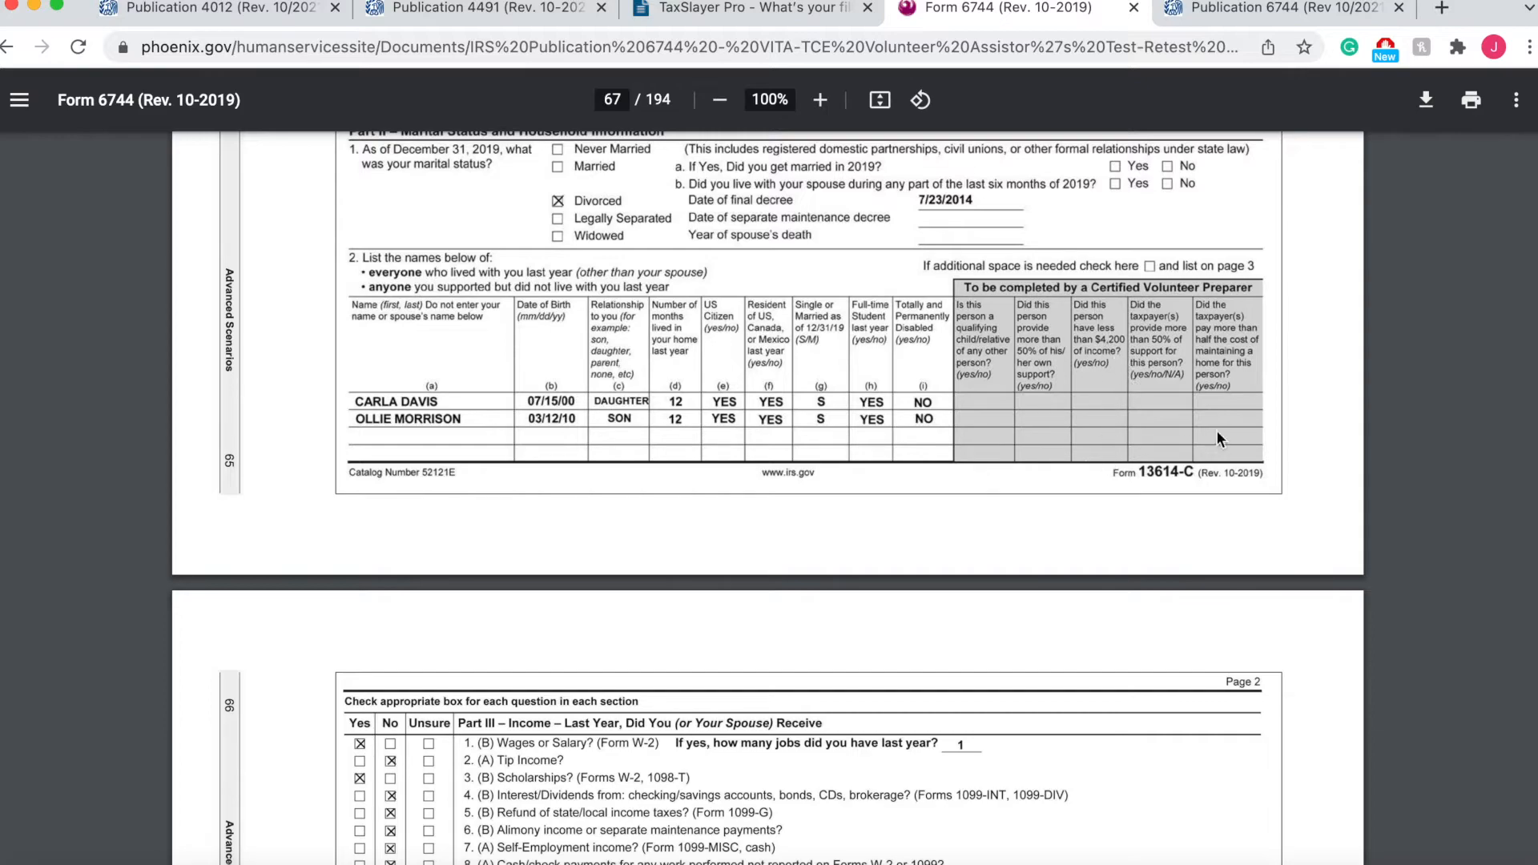
pyautogui.scroll(-20, 951, 652)
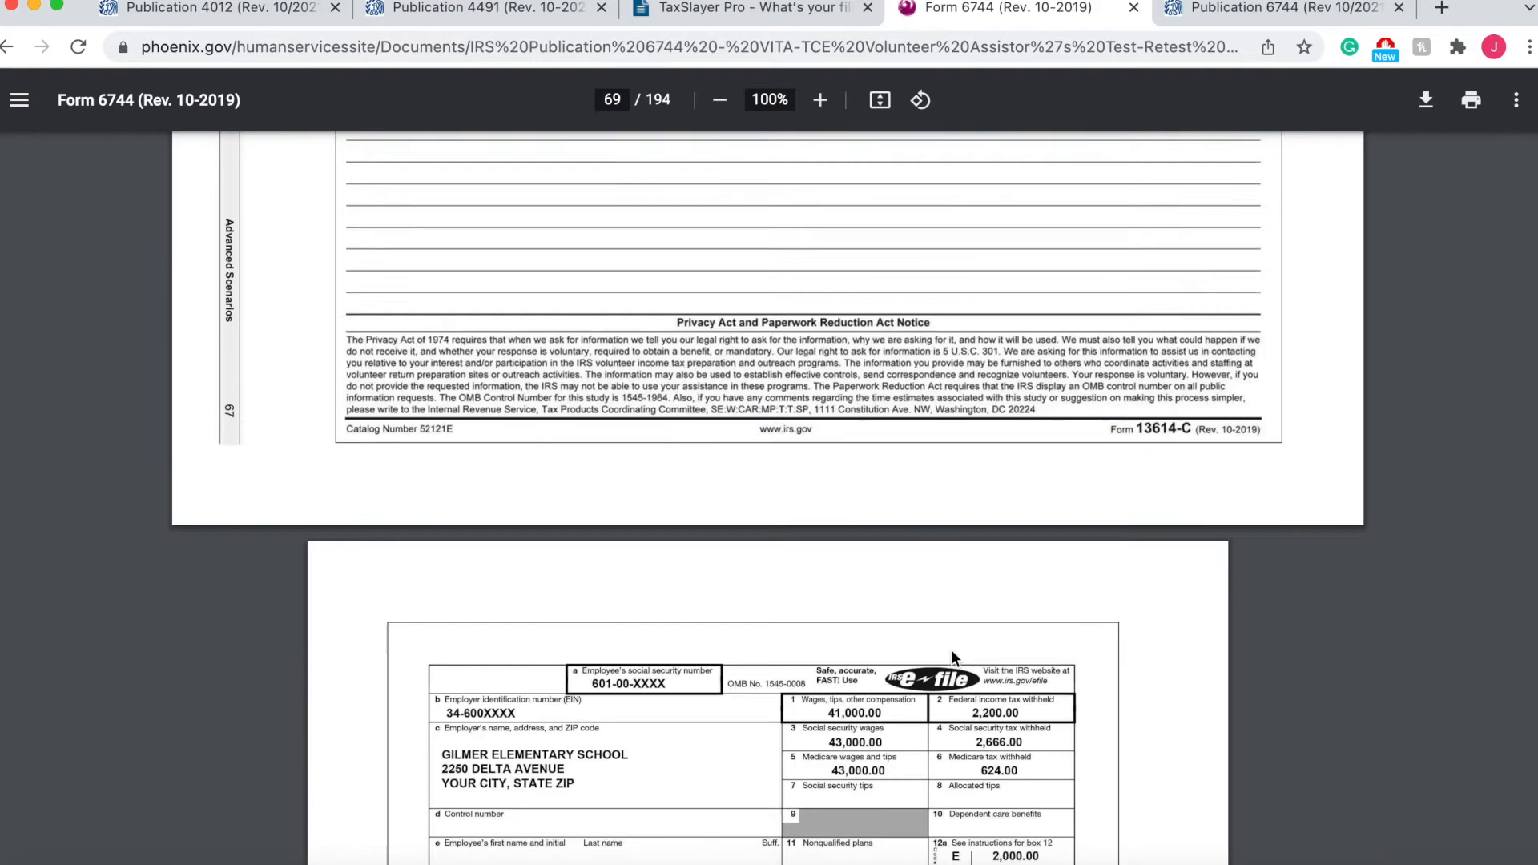
pyautogui.scroll(-12, 953, 658)
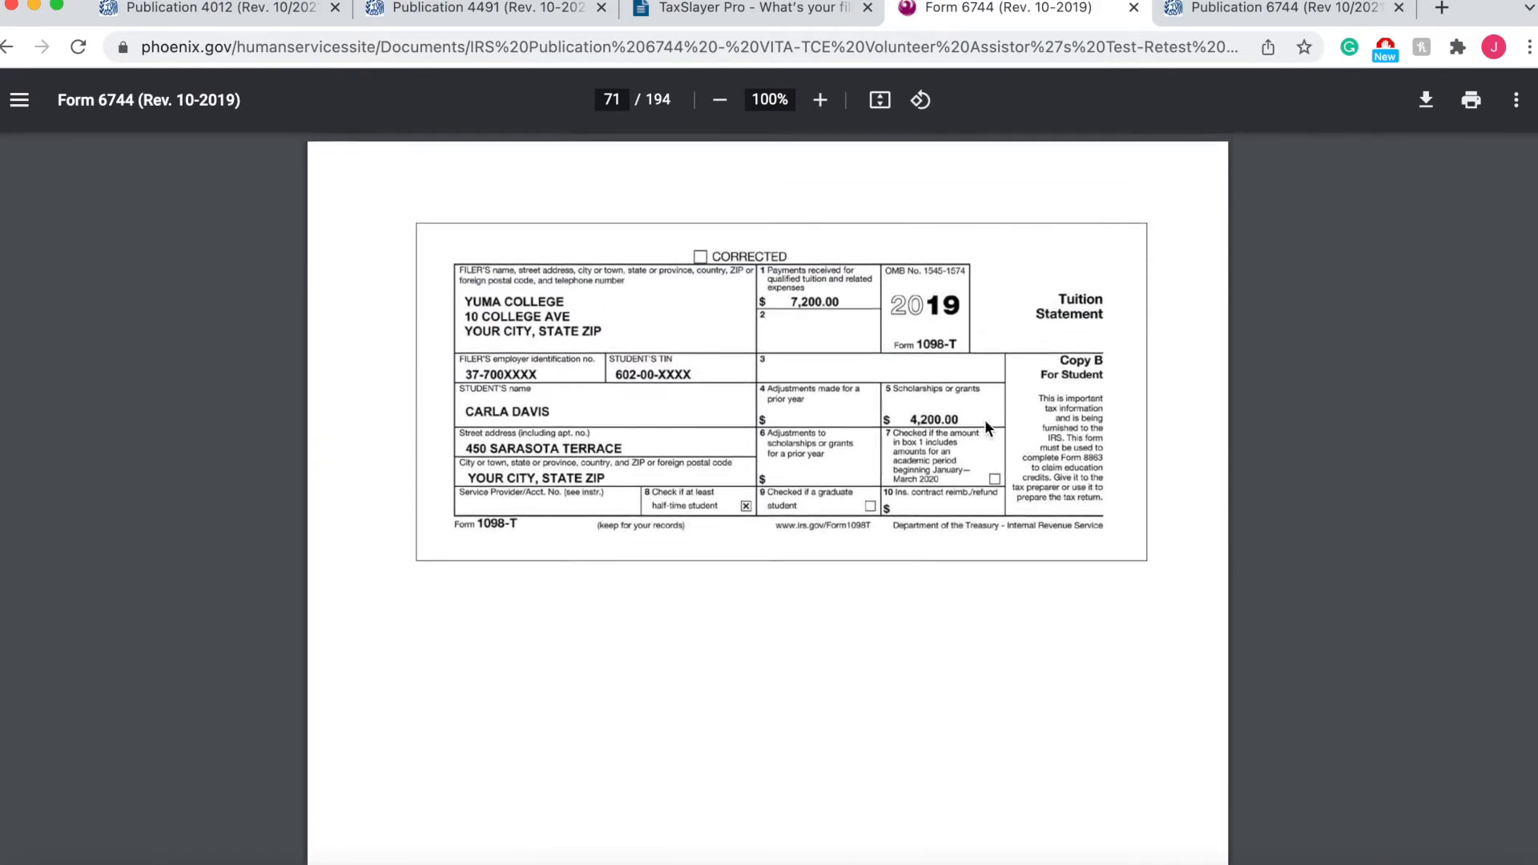
pyautogui.scroll(20, 984, 424)
pyautogui.scroll(5, 986, 428)
pyautogui.scroll(-5, 986, 428)
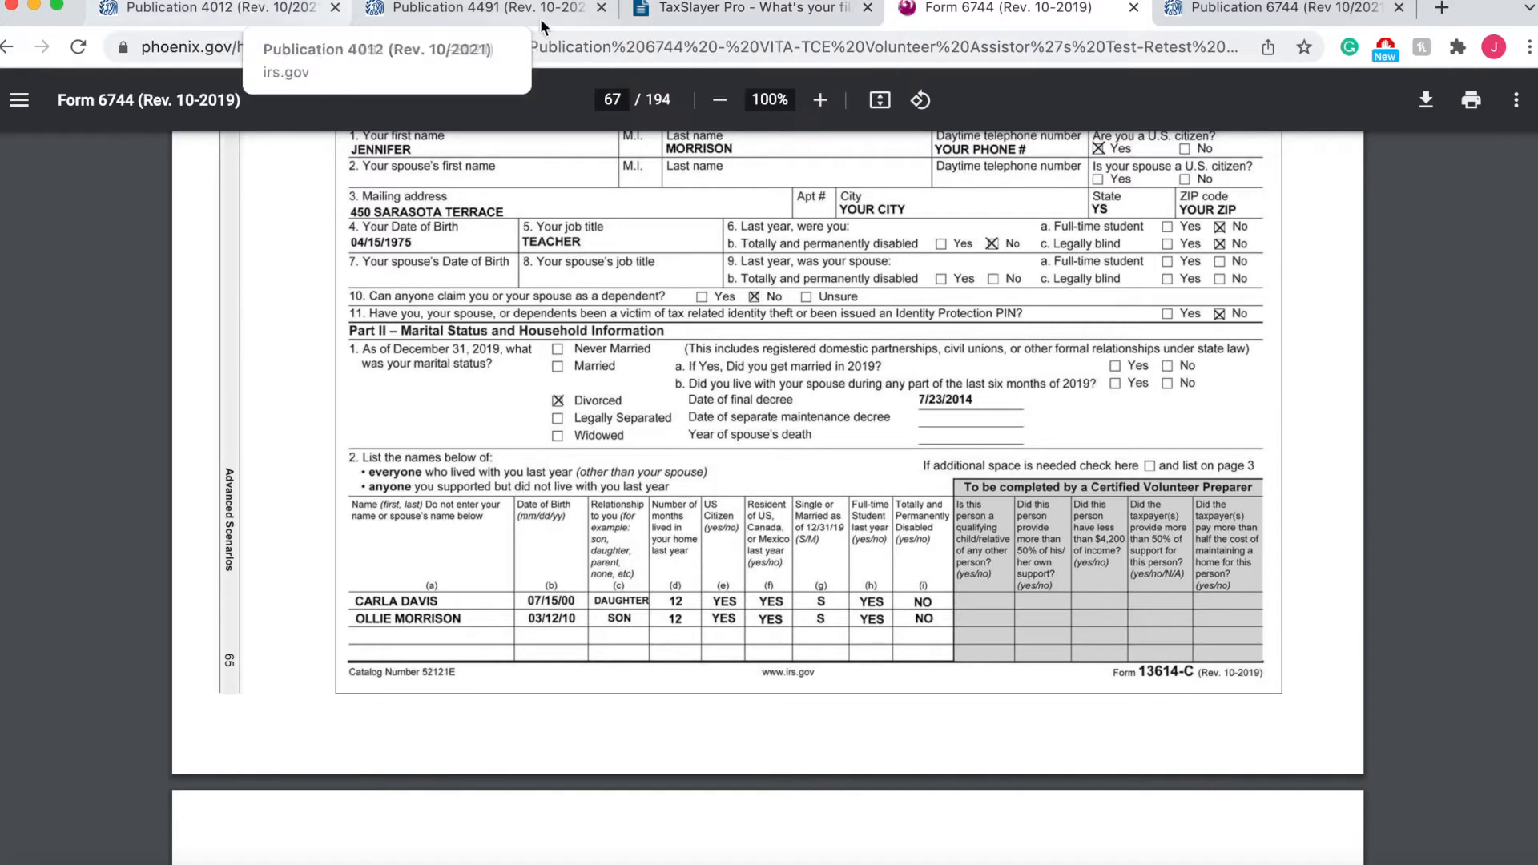
# Jump Publication 4012 to page 3, the table of contents
pyautogui.click(233, 12)
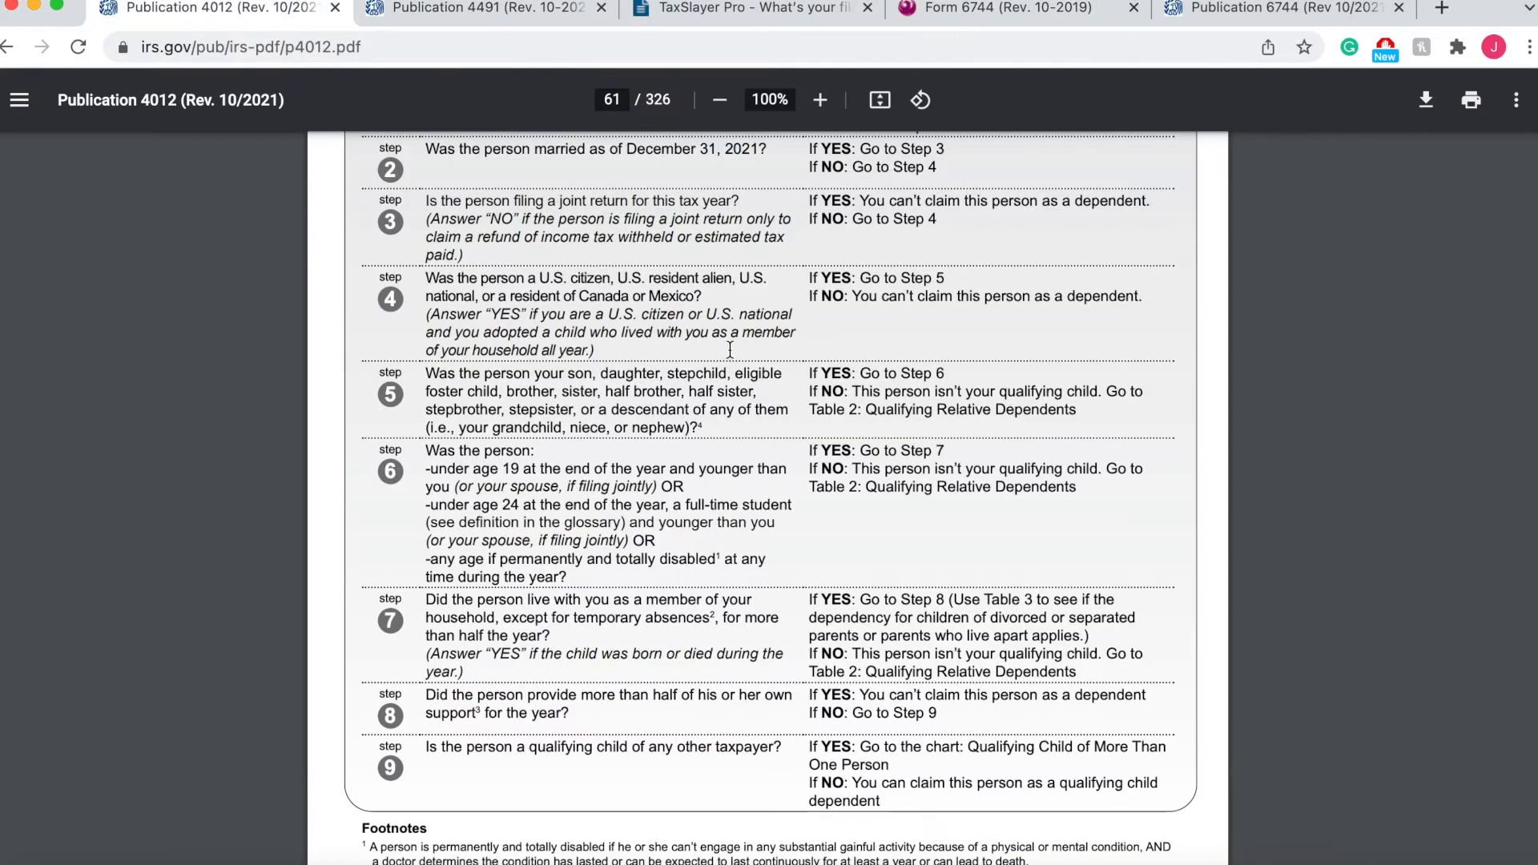
pyautogui.click(615, 102)
pyautogui.press('BackSpace')
pyautogui.write('3')
pyautogui.press('Return')
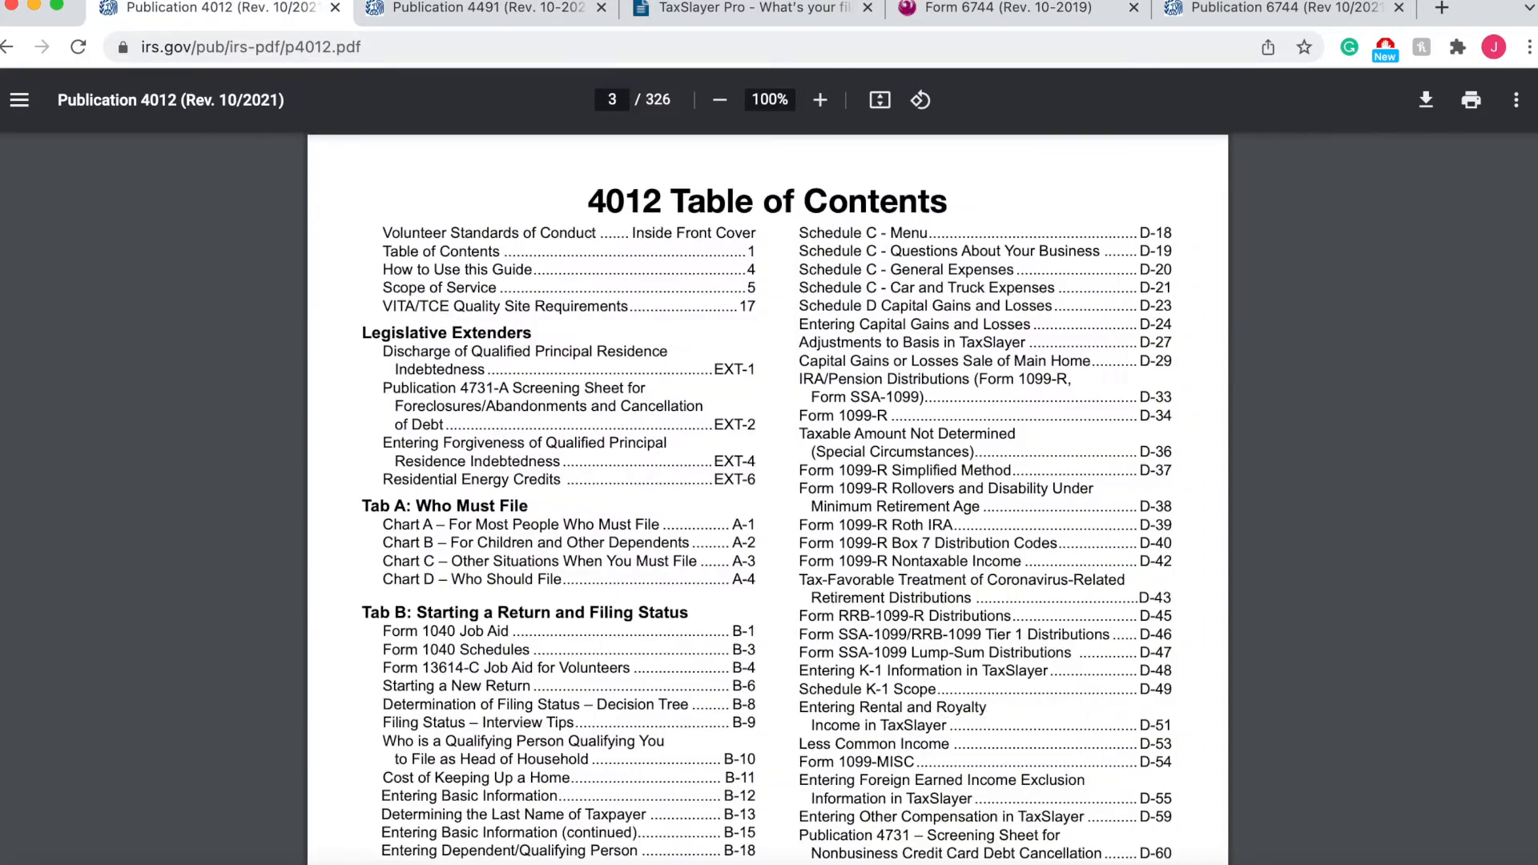
pyautogui.scroll(-3, 771, 631)
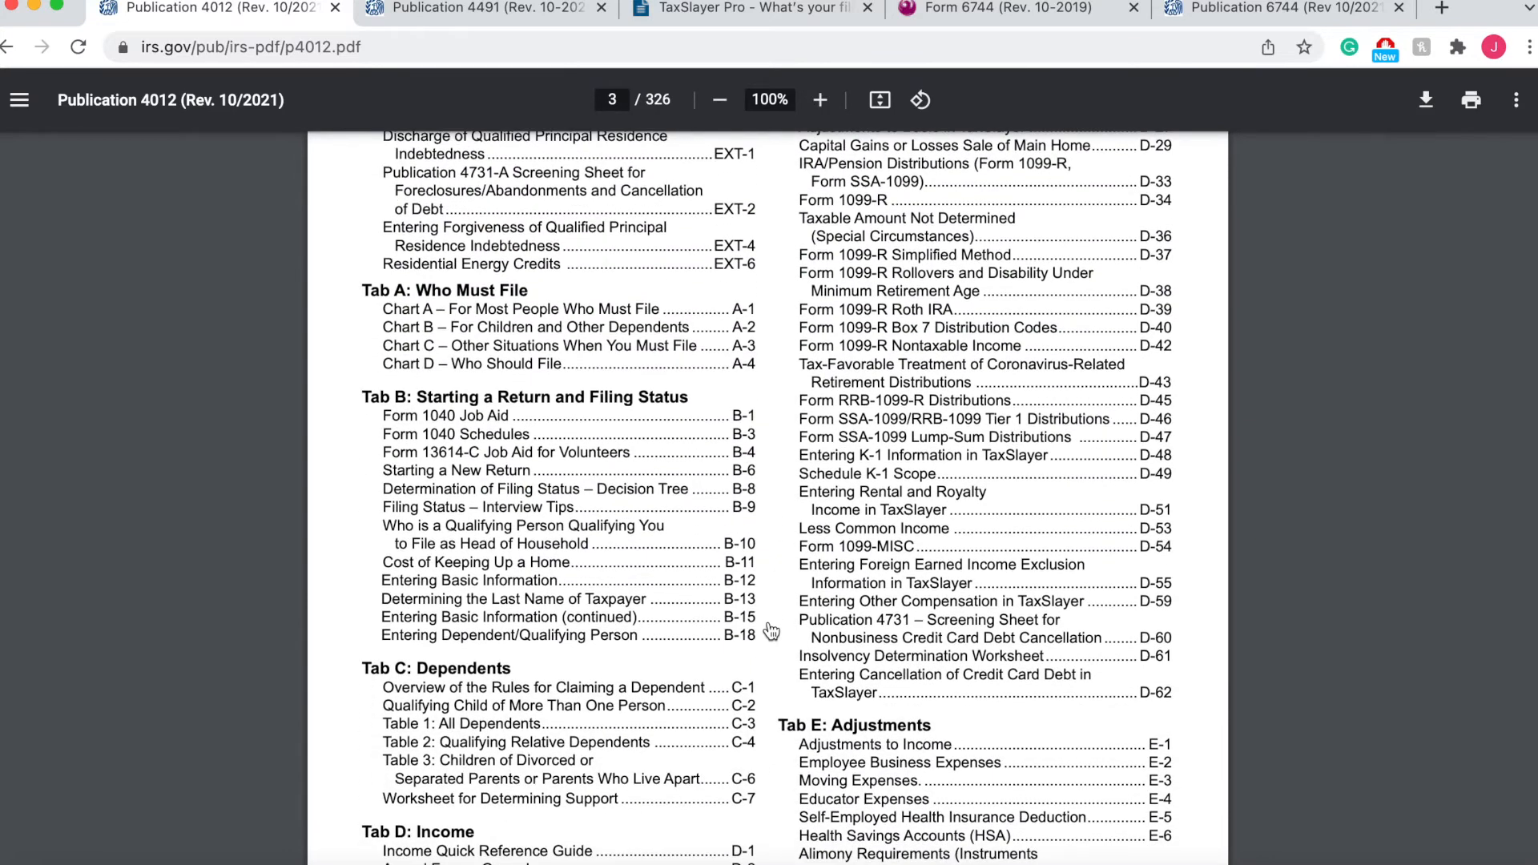
pyautogui.scroll(-1, 770, 631)
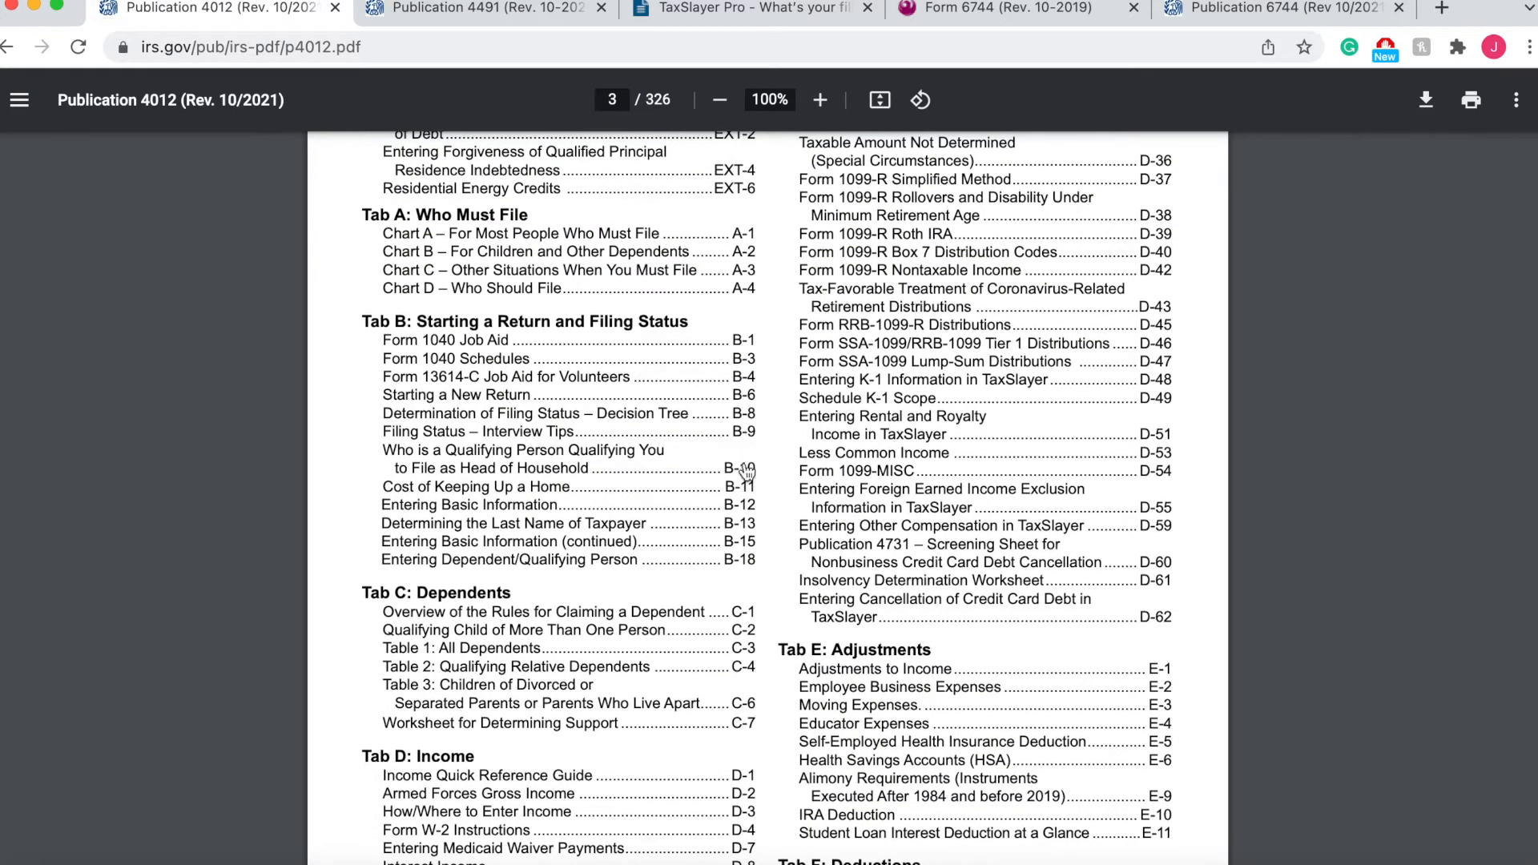
# Consult the B-10 head-of-household qualifying person chart, then set the filing status to Head of Household
pyautogui.click(736, 475)
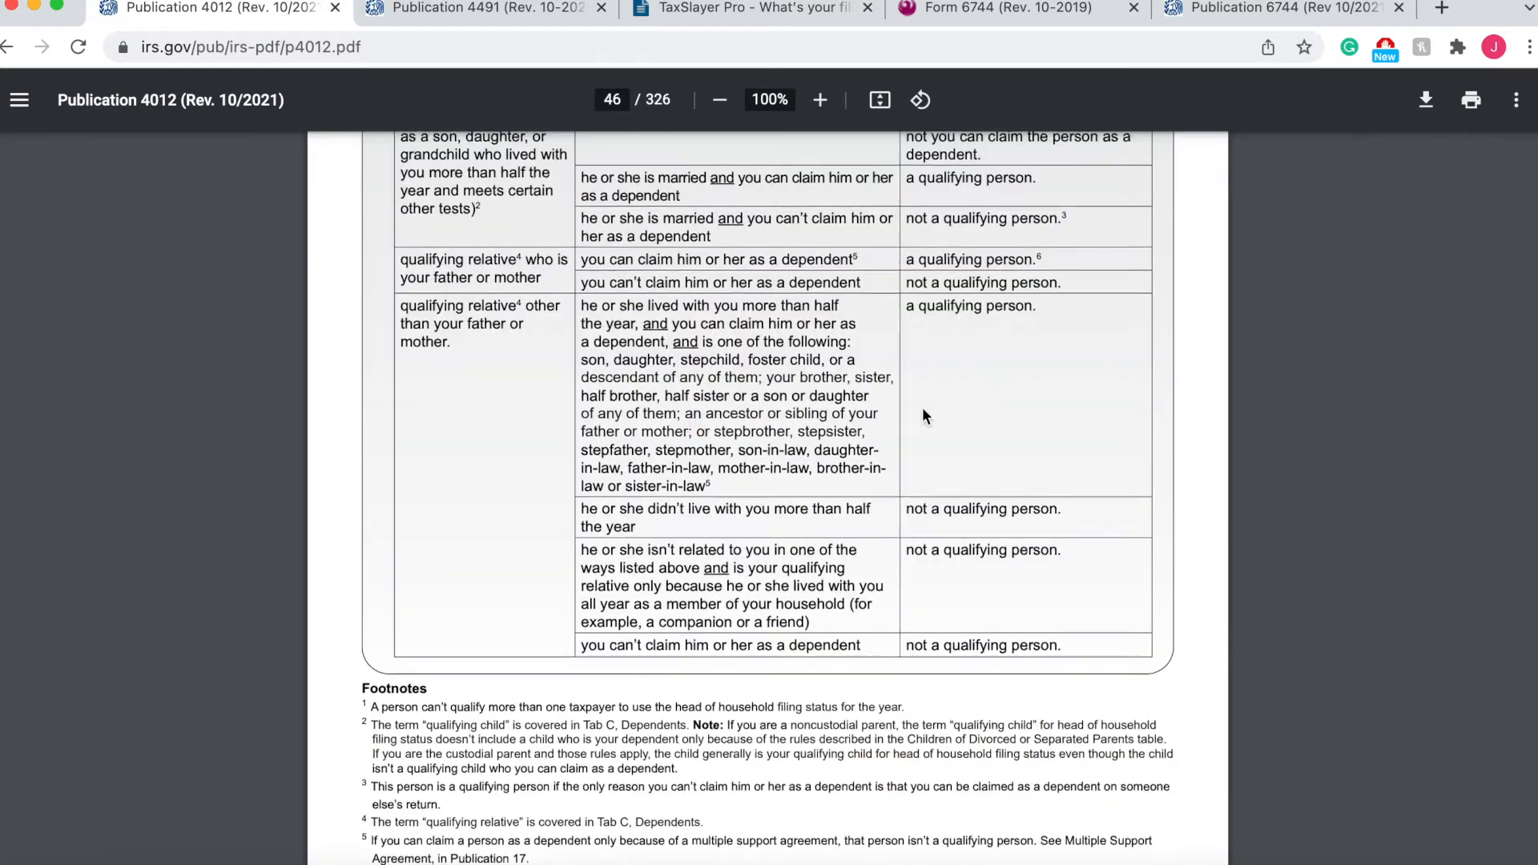
pyautogui.scroll(3, 921, 407)
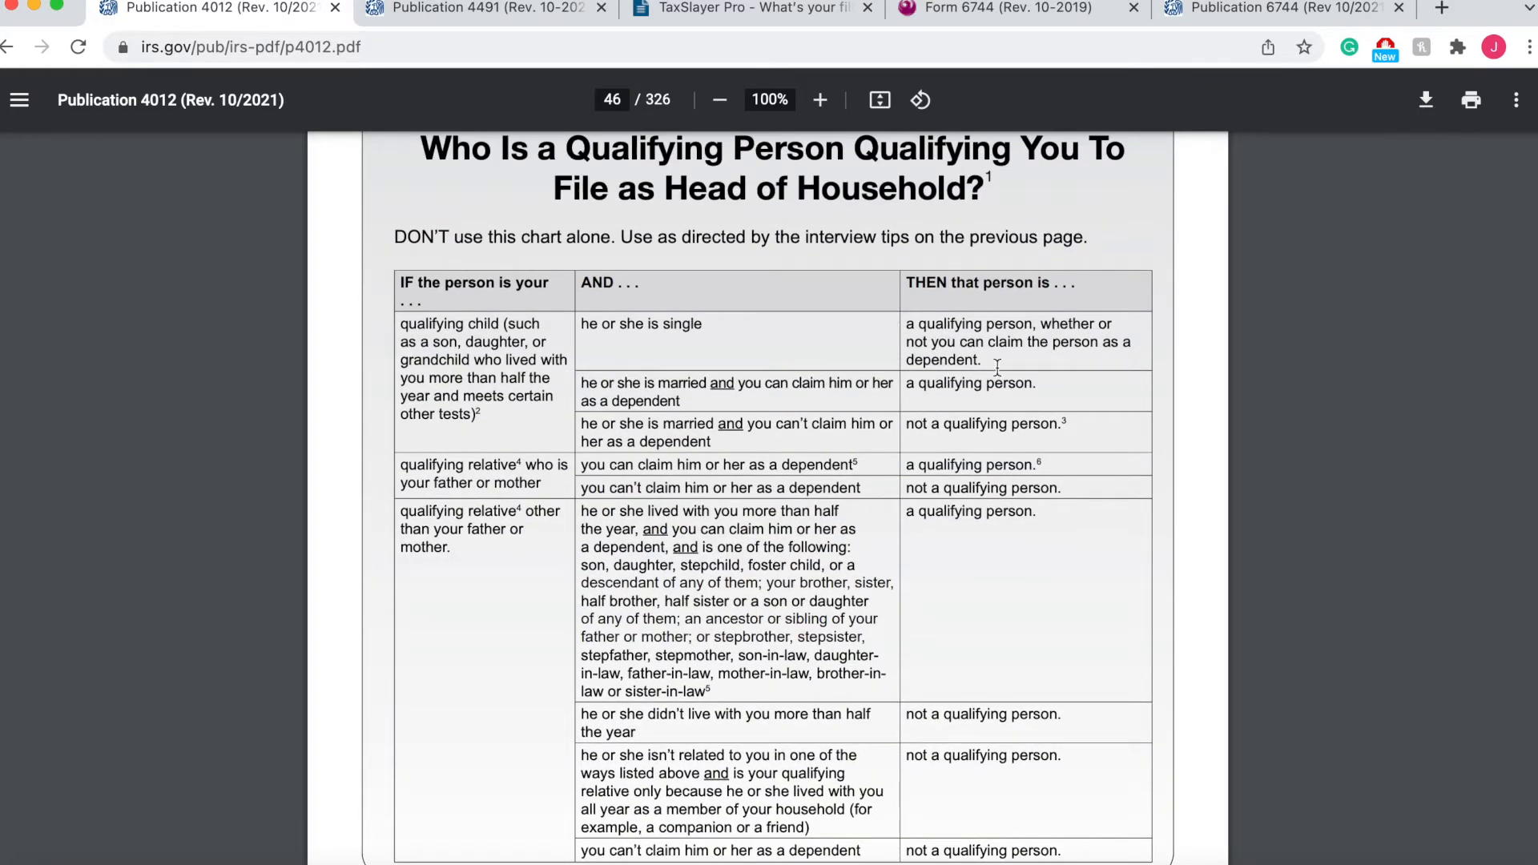
pyautogui.click(689, 10)
pyautogui.click(405, 346)
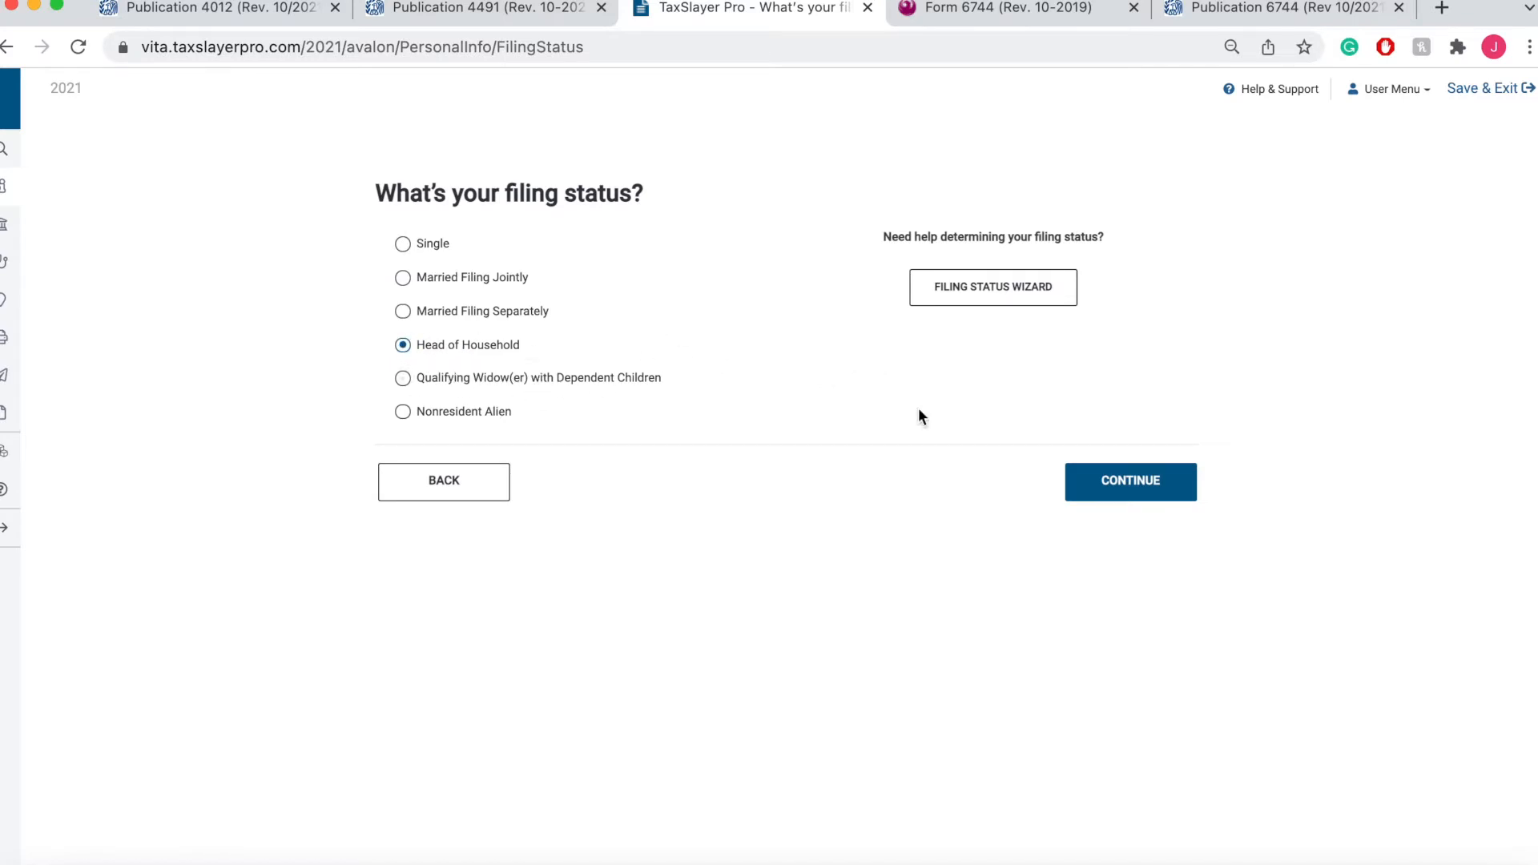
# Save the Head of Household filing status and look up the taxpayer's details in the scenario
pyautogui.click(1142, 490)
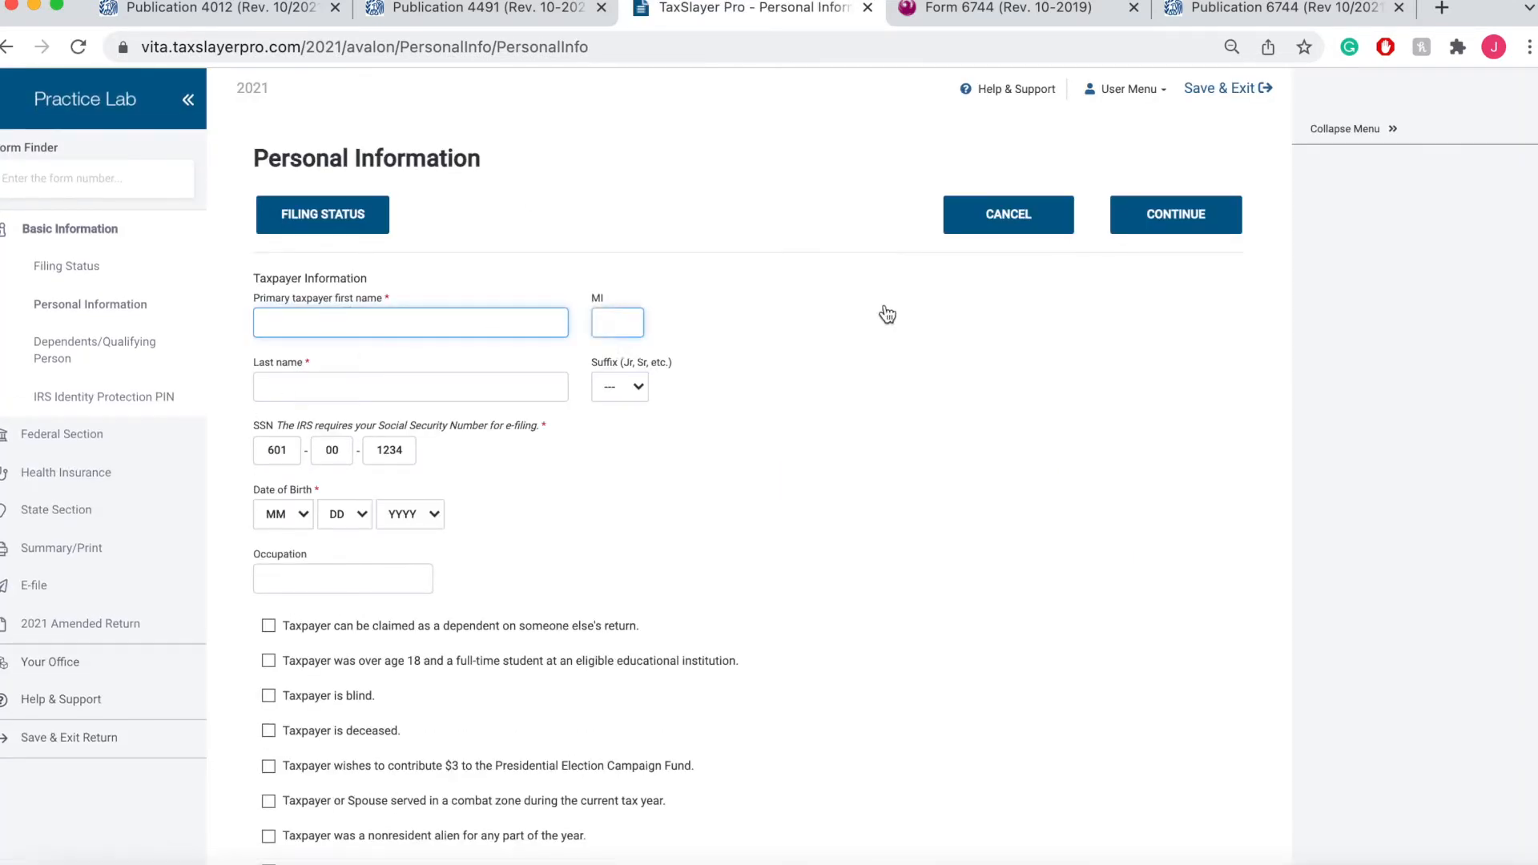
pyautogui.click(970, 11)
pyautogui.scroll(2, 713, 400)
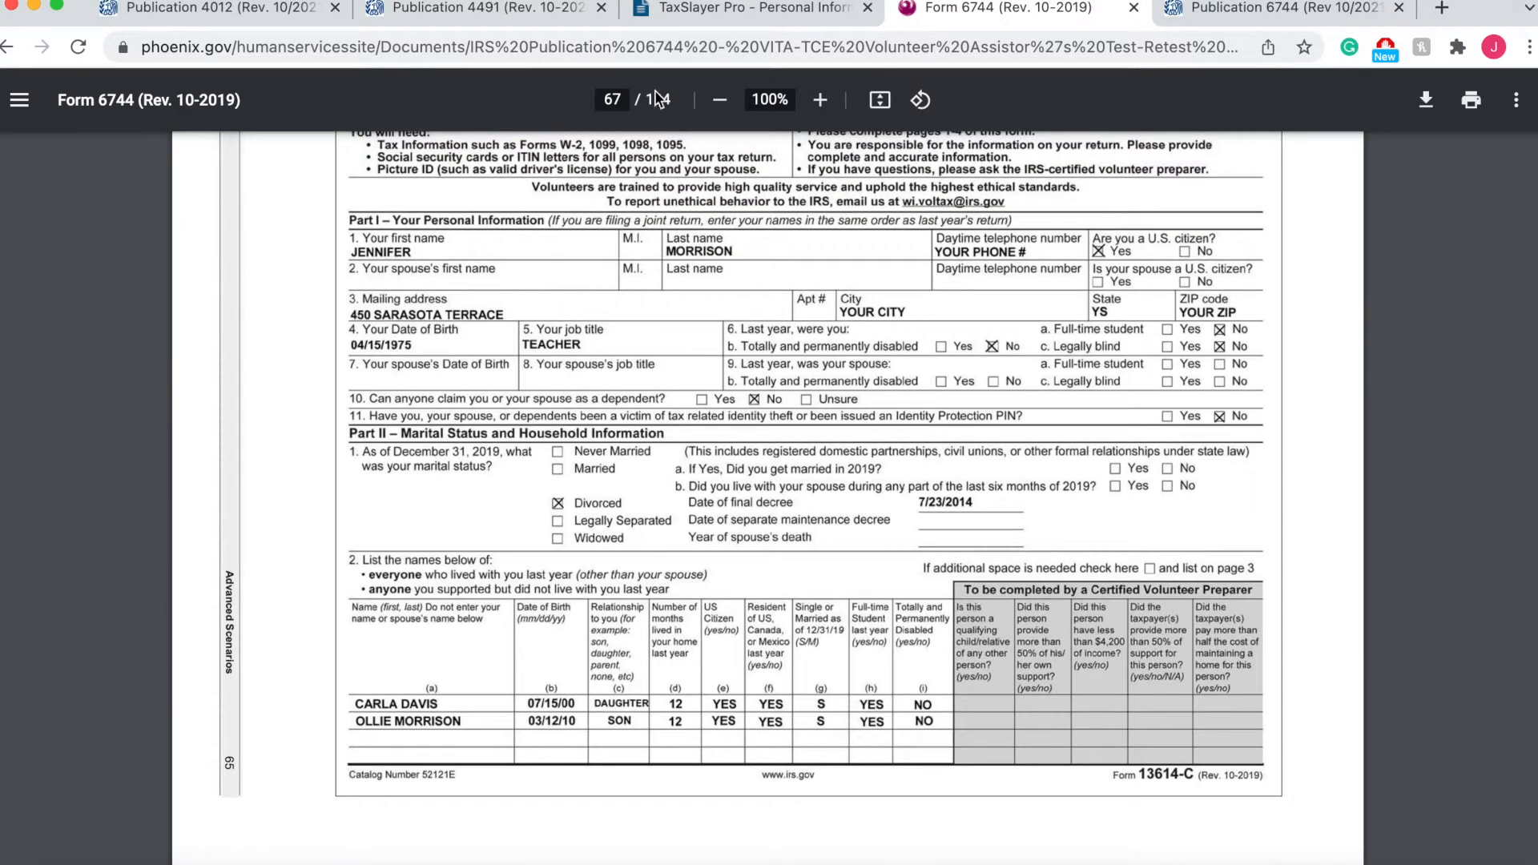
pyautogui.click(741, 11)
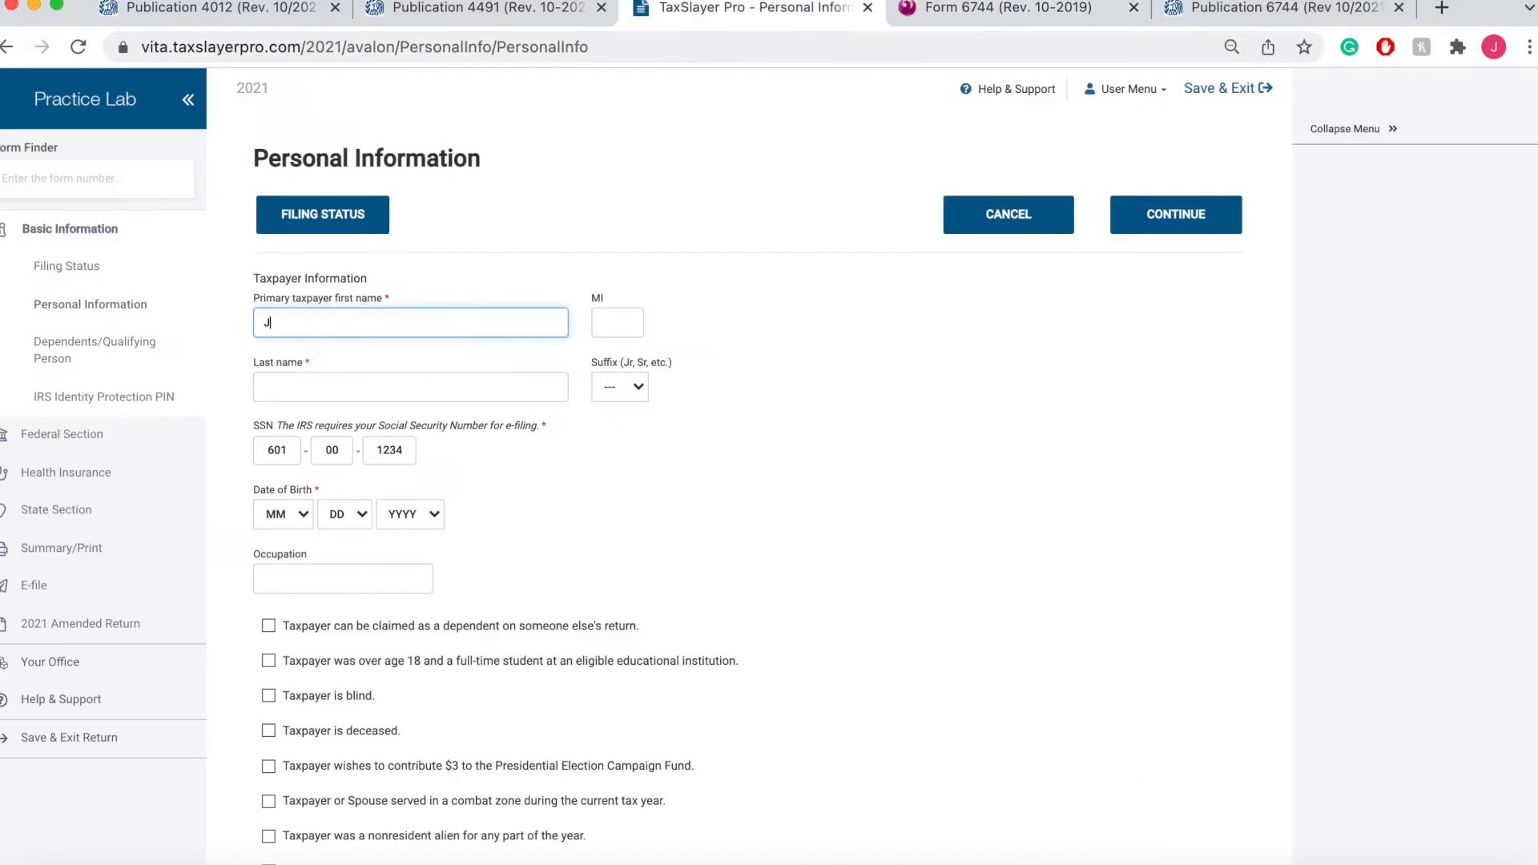
# Enter the taxpayer's first and last name, checking them against the intake sheet
pyautogui.write('ennifer')
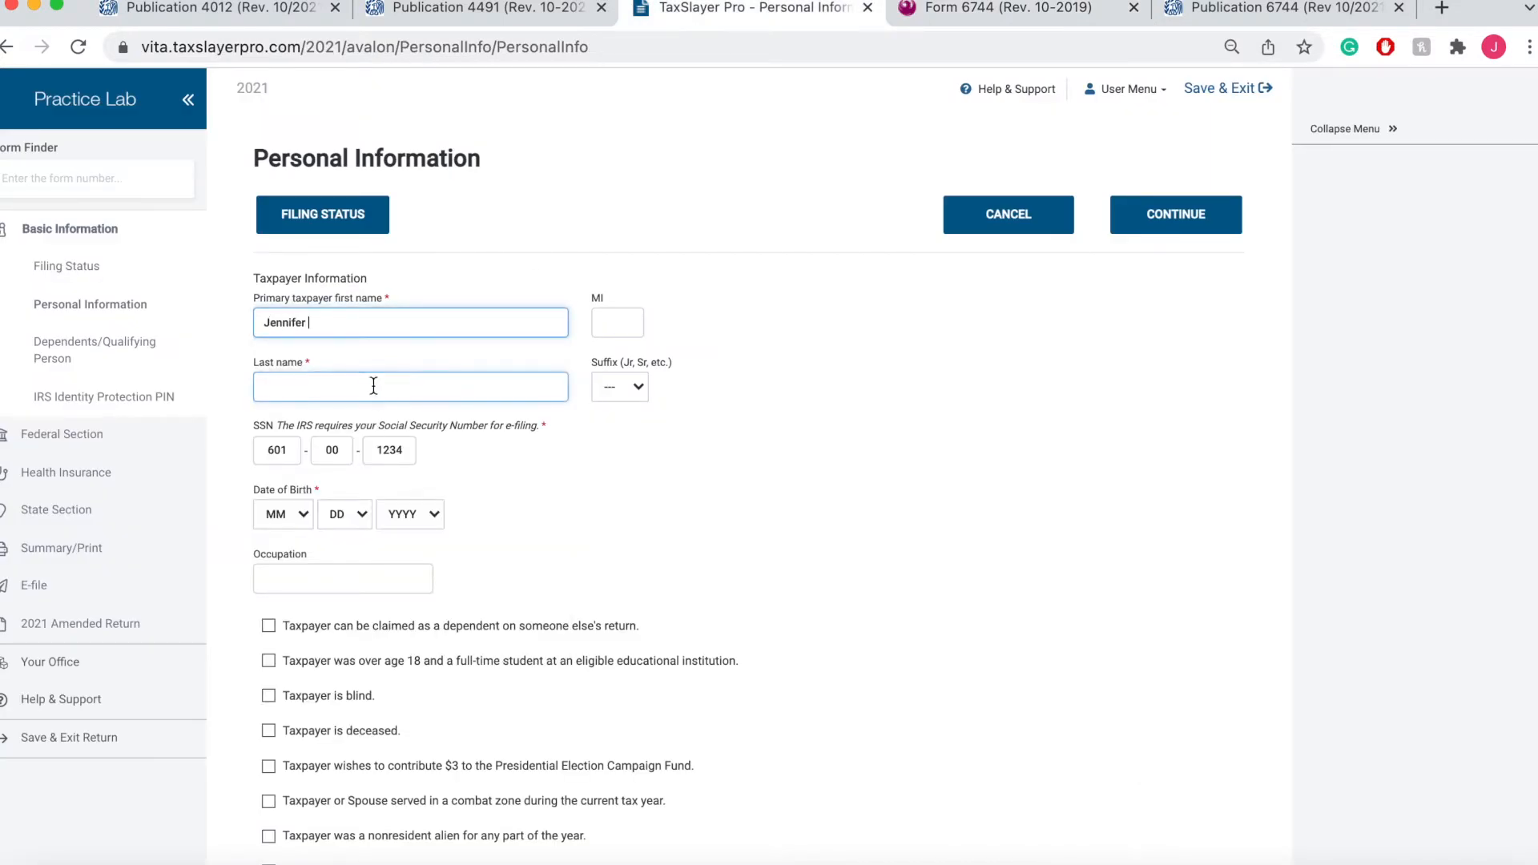
pyautogui.press('BackSpace')
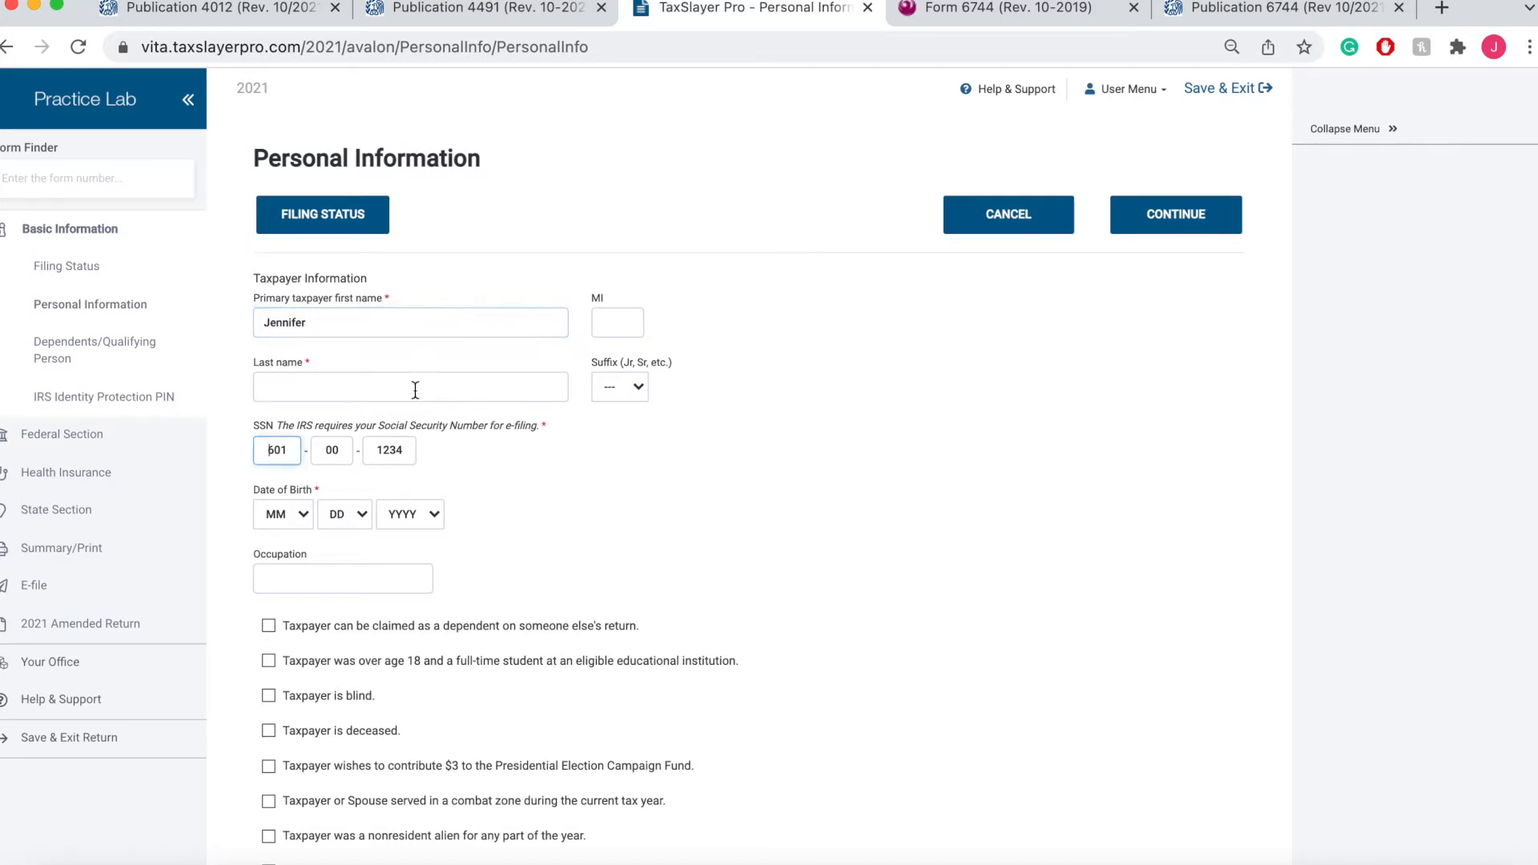
pyautogui.click(374, 388)
pyautogui.write('Morrison')
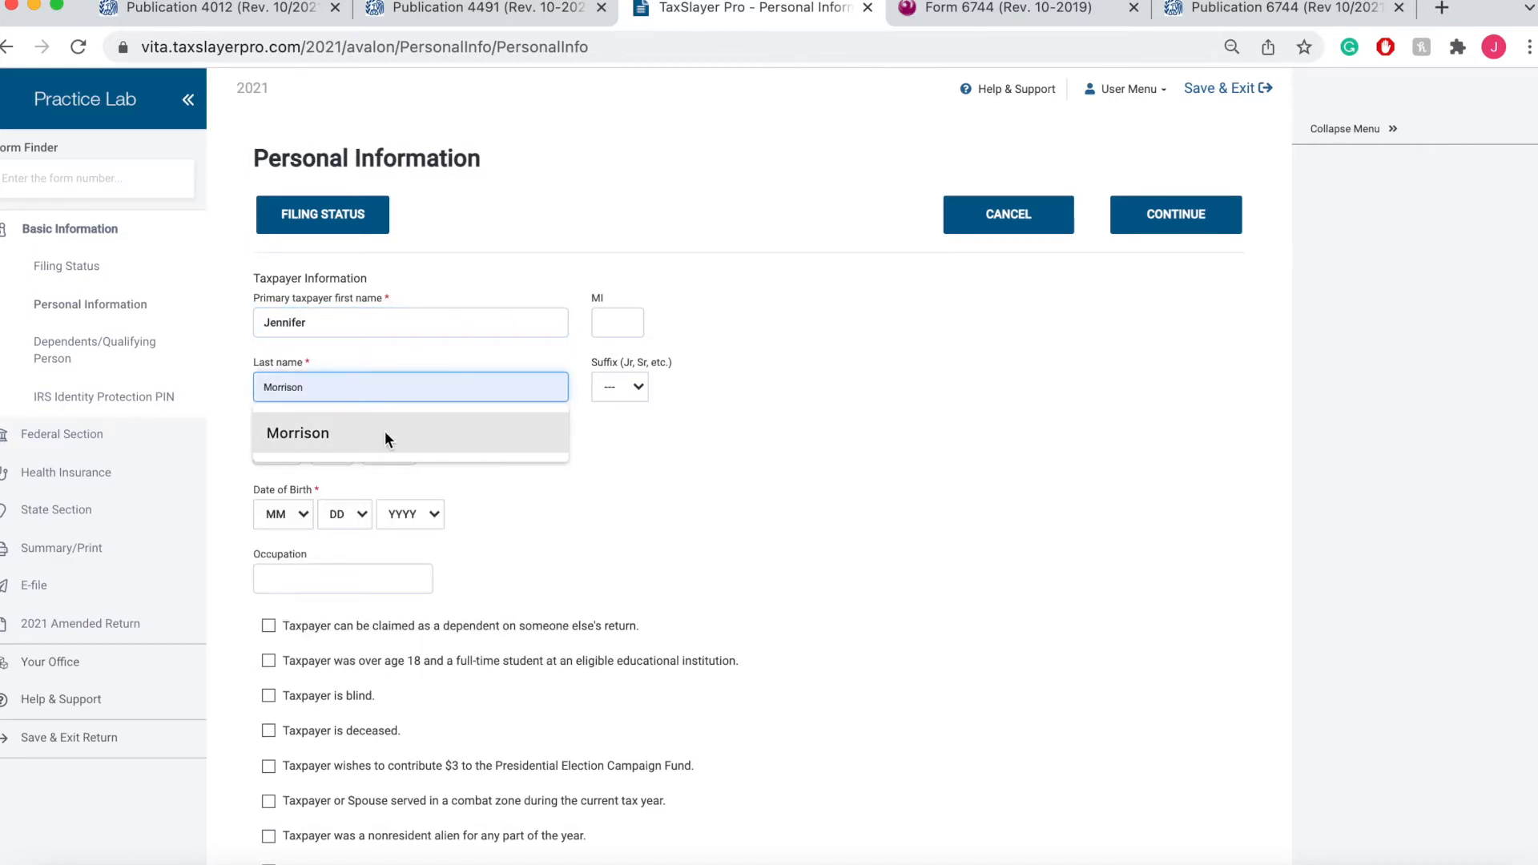
pyautogui.click(385, 431)
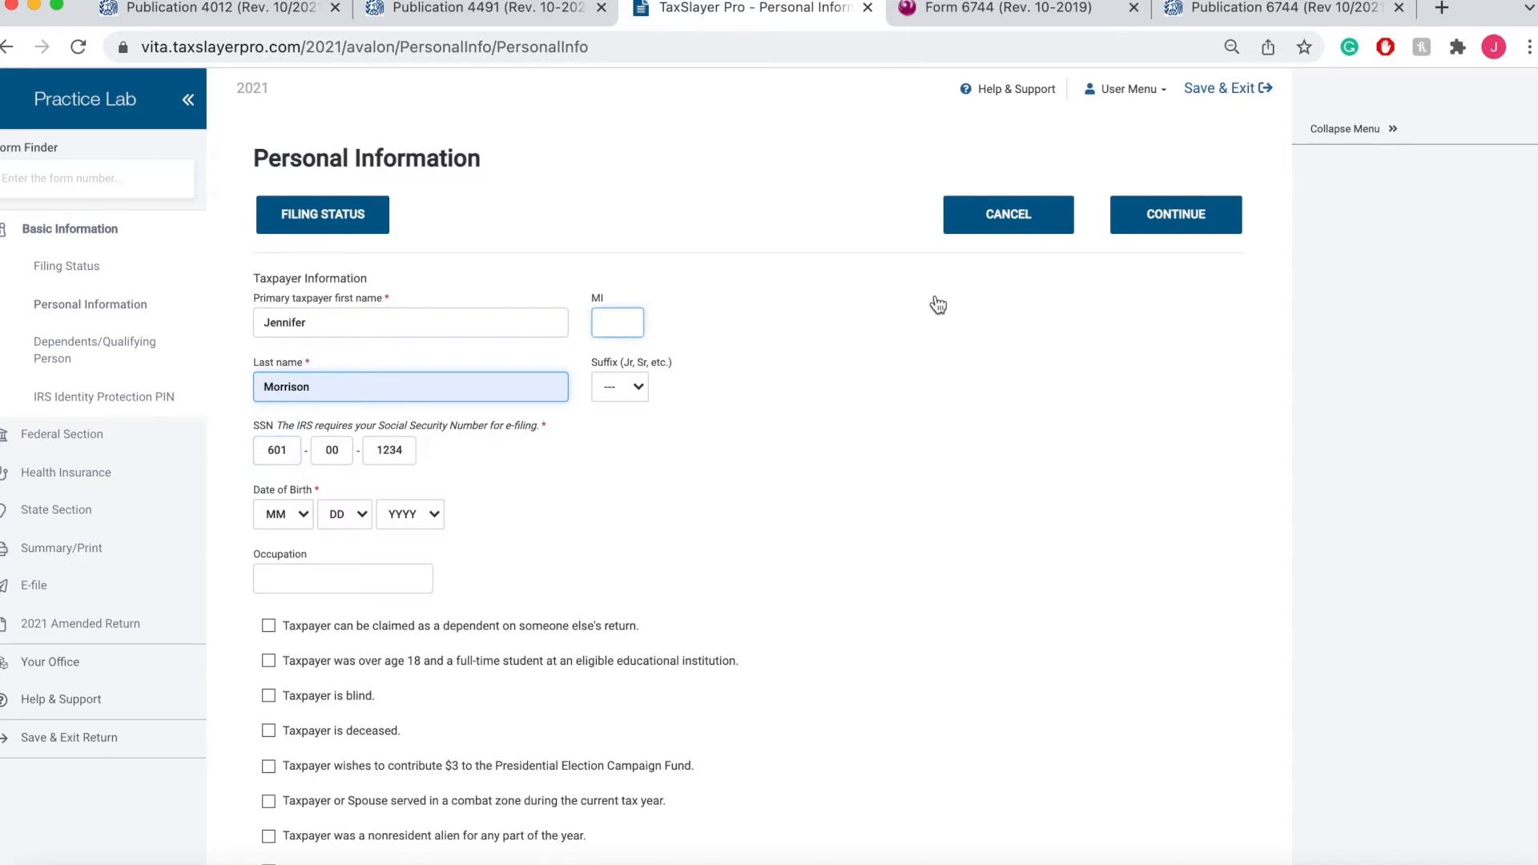
pyautogui.click(979, 8)
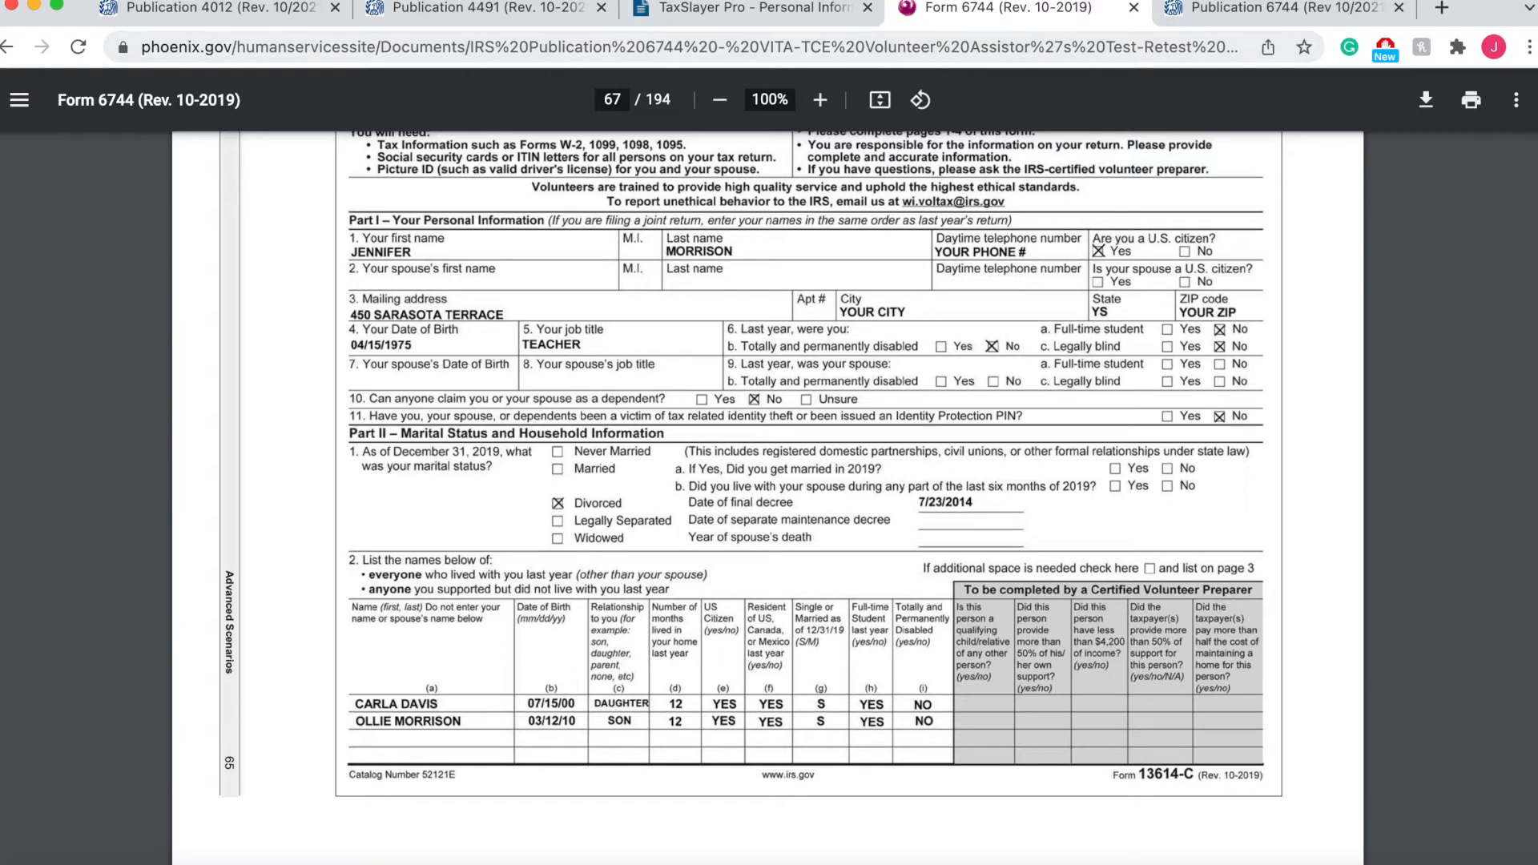
pyautogui.click(767, 11)
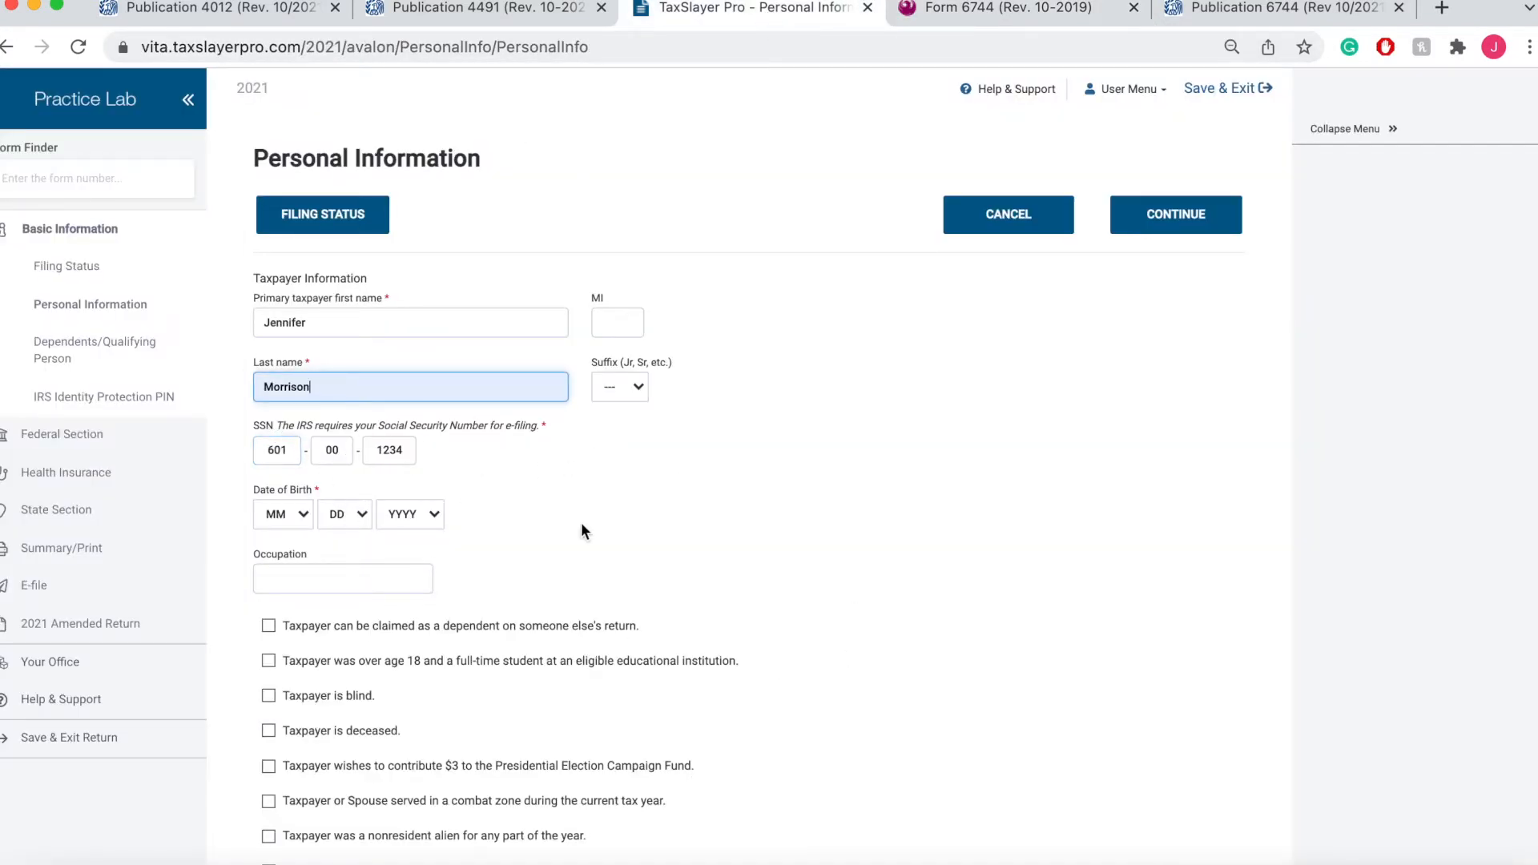
pyautogui.click(938, 18)
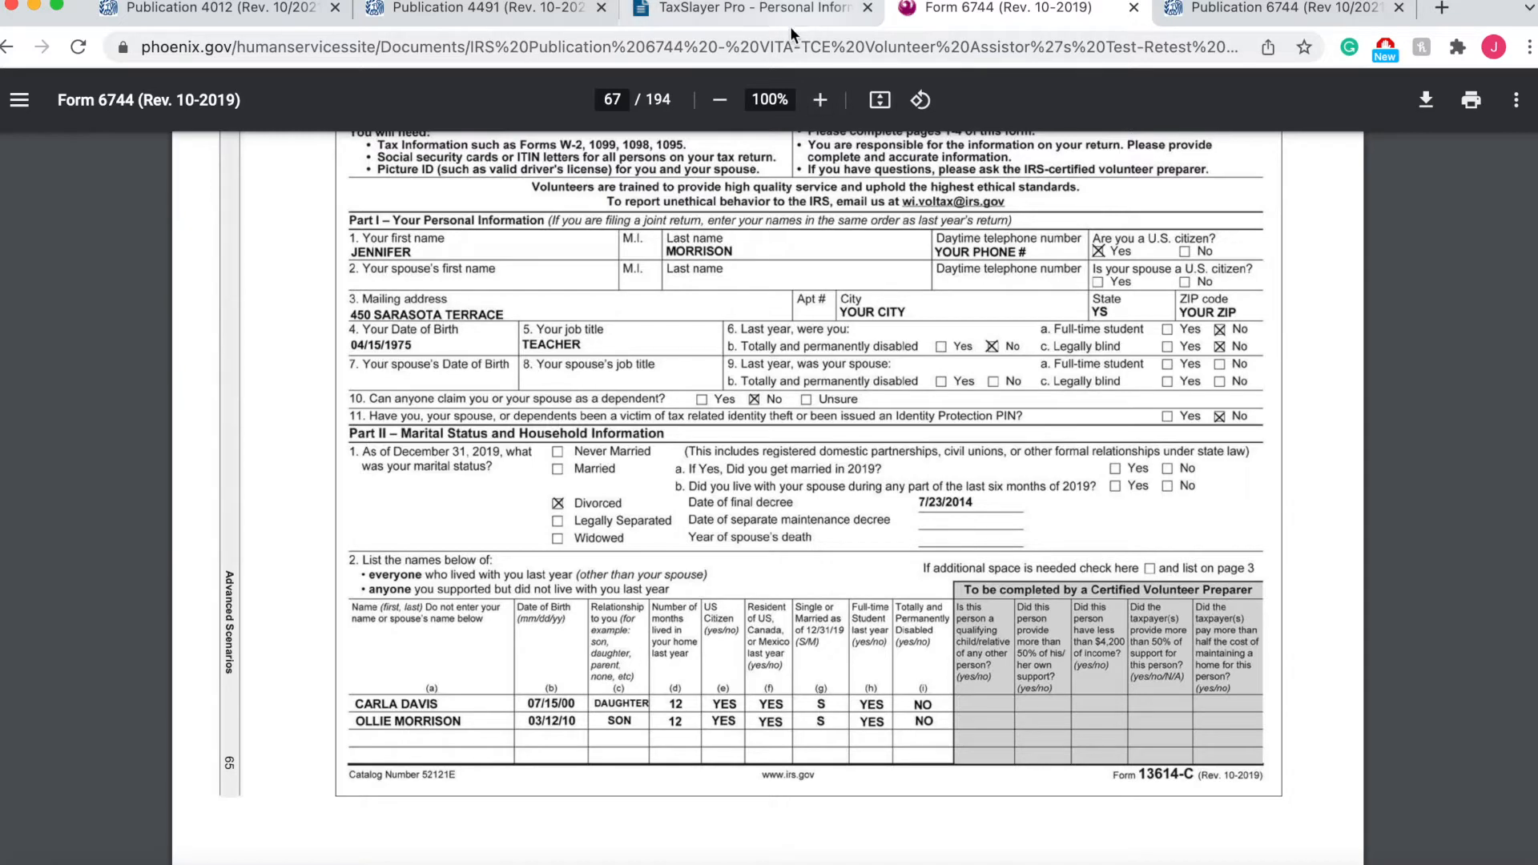
pyautogui.click(750, 9)
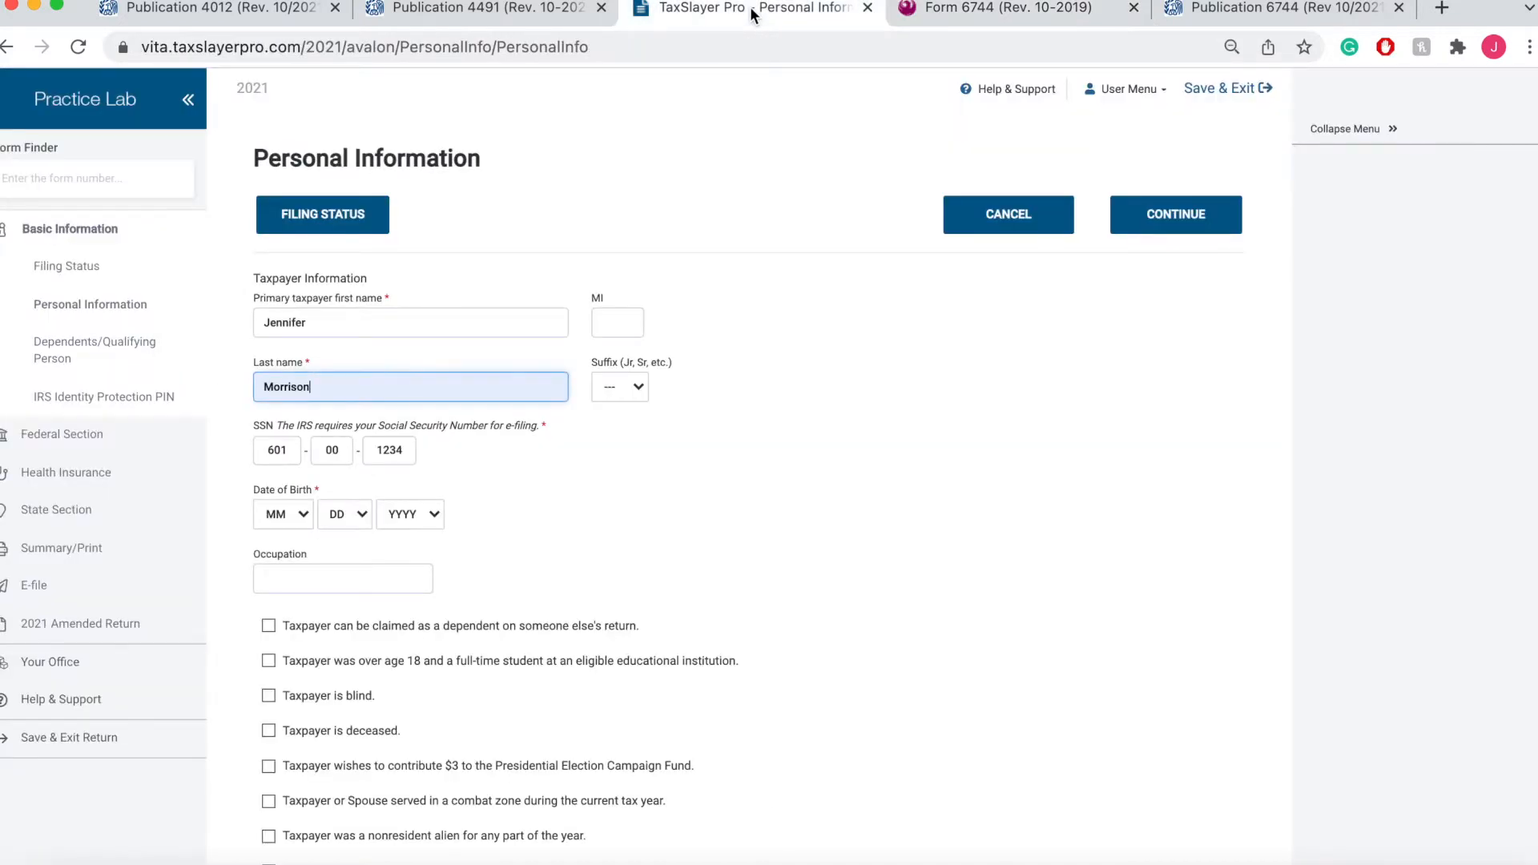
# Set the taxpayer's date of birth to 4/15/1975
pyautogui.click(280, 513)
pyautogui.click(280, 608)
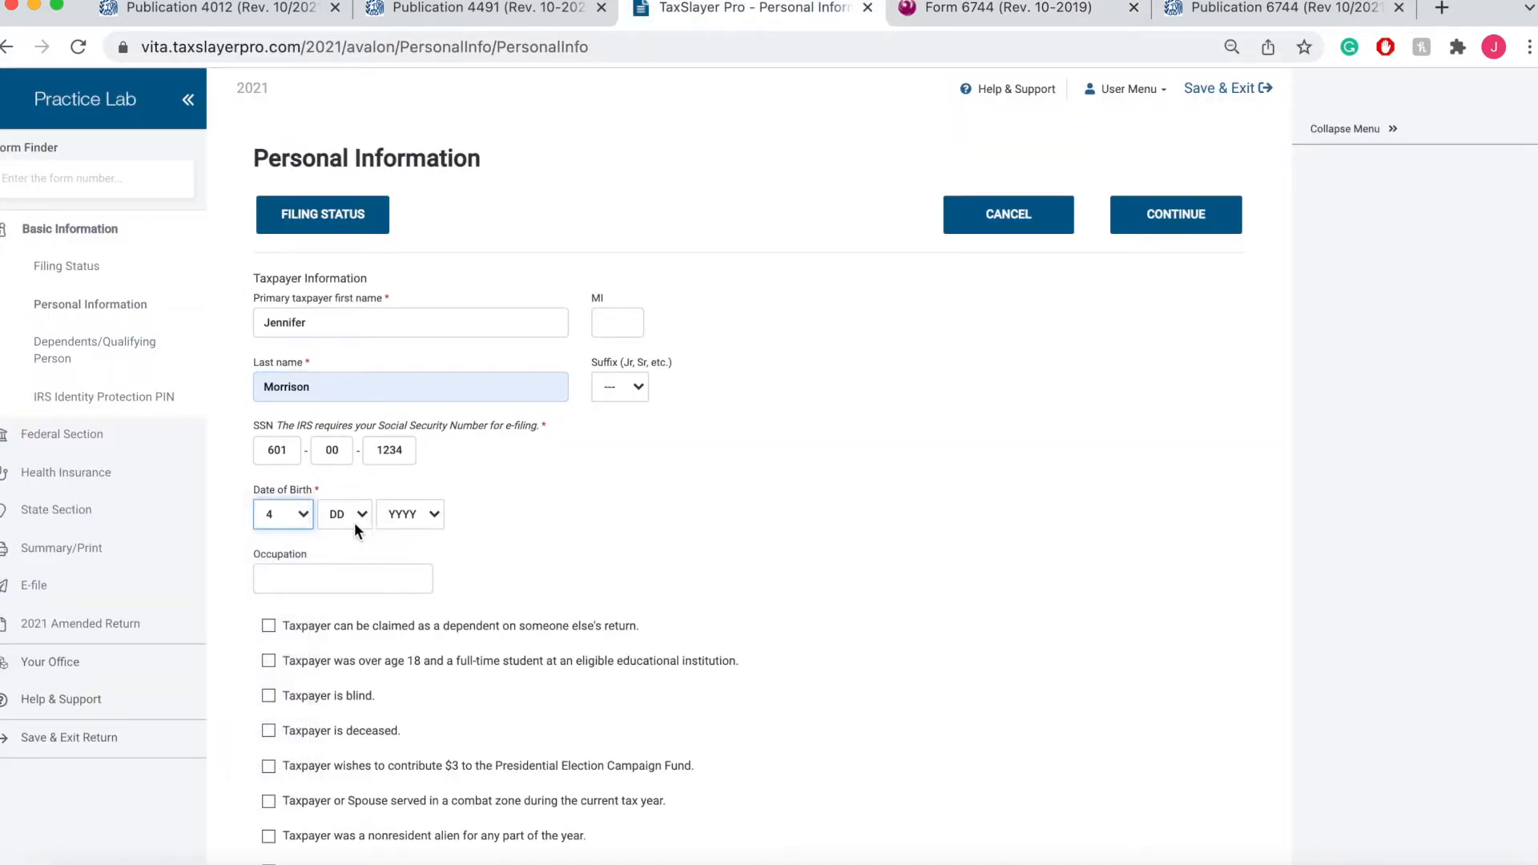
pyautogui.click(353, 519)
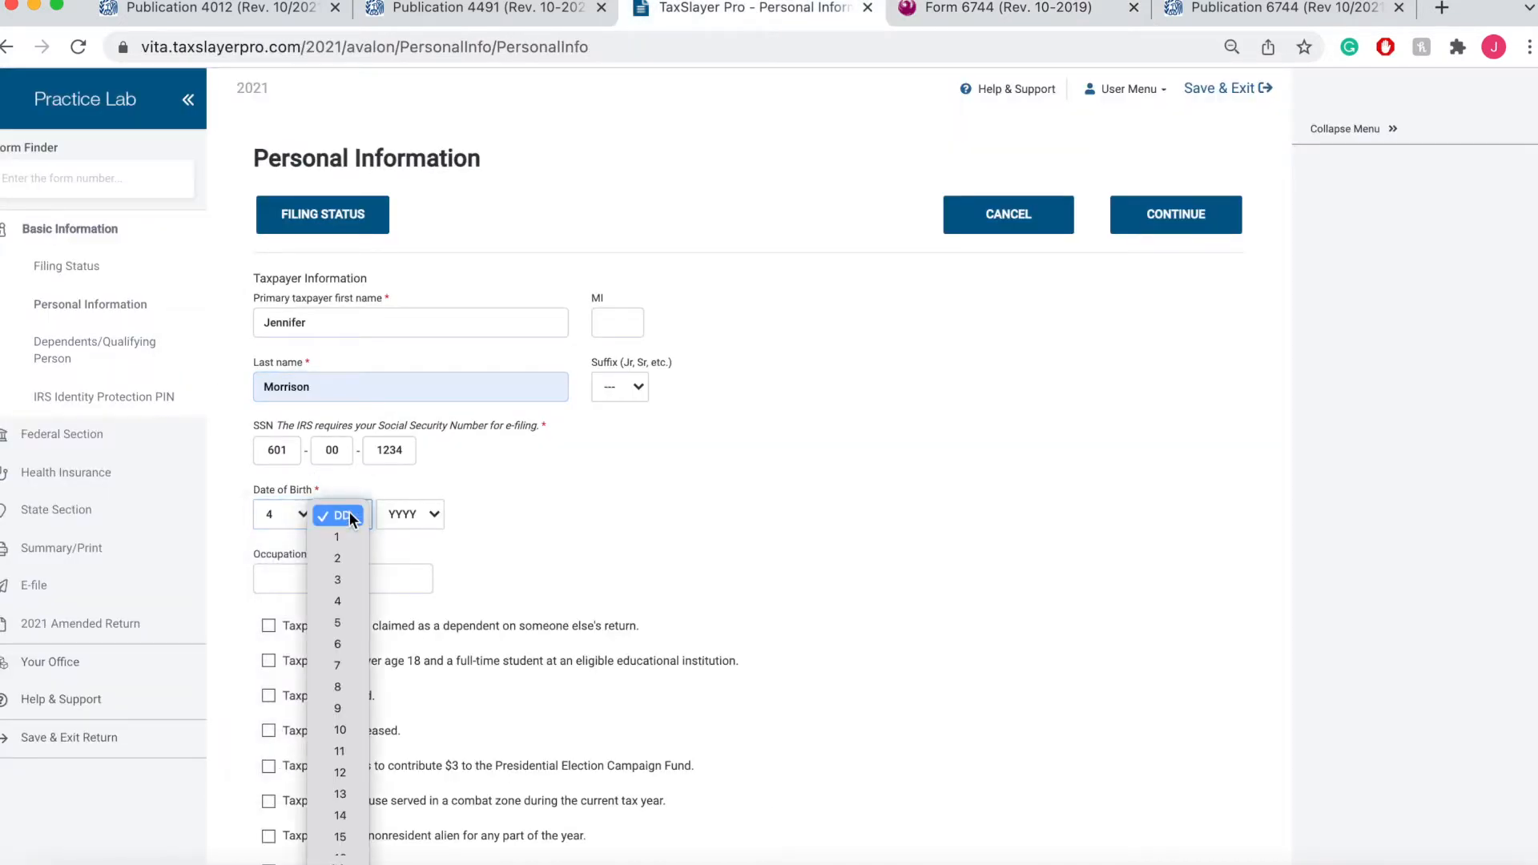
pyautogui.click(339, 836)
pyautogui.click(416, 517)
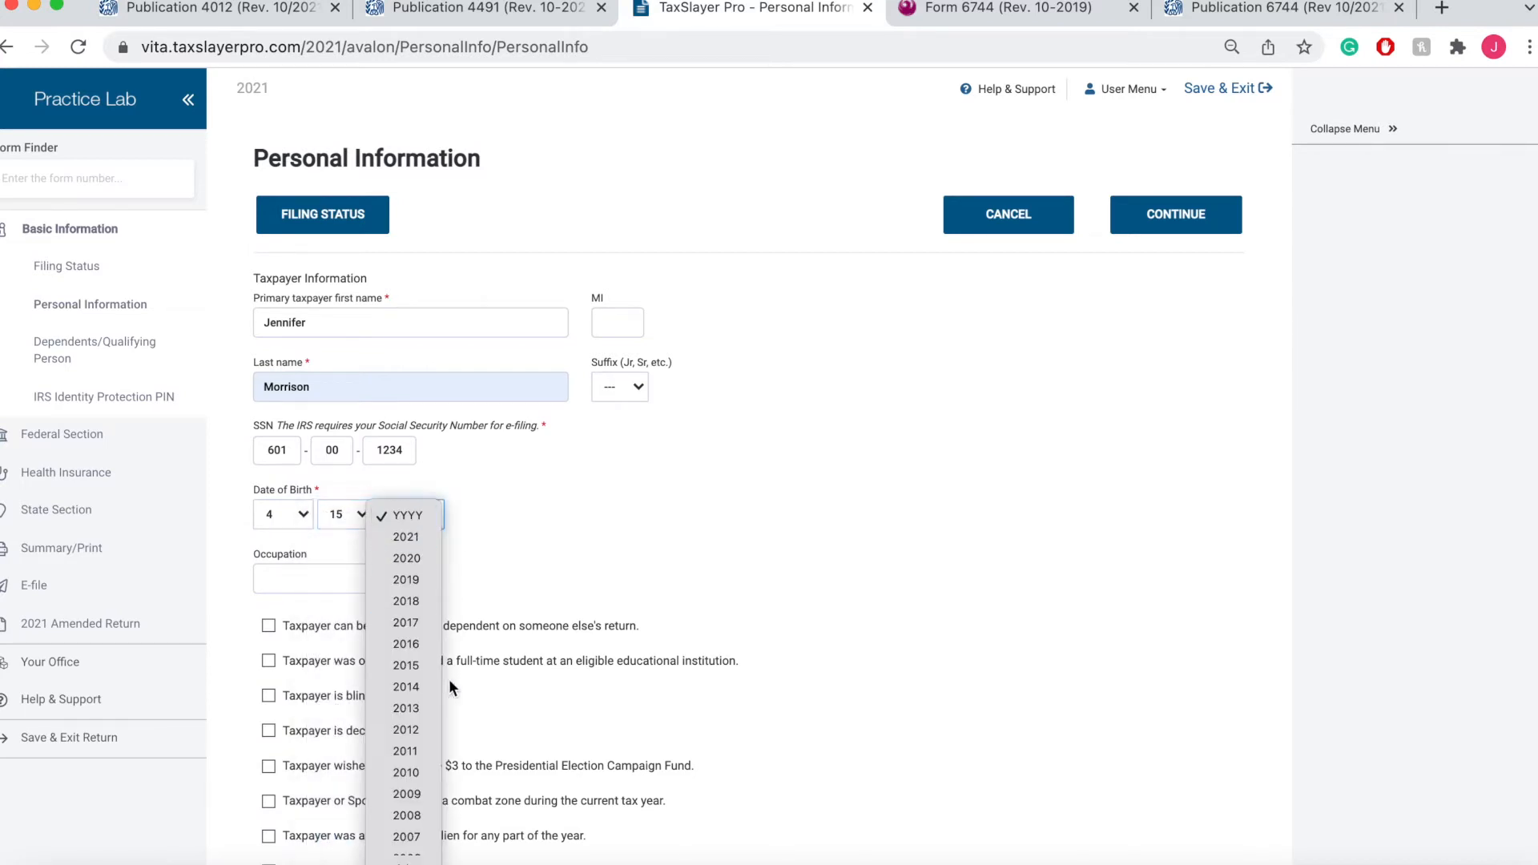
pyautogui.scroll(-5, 381, 666)
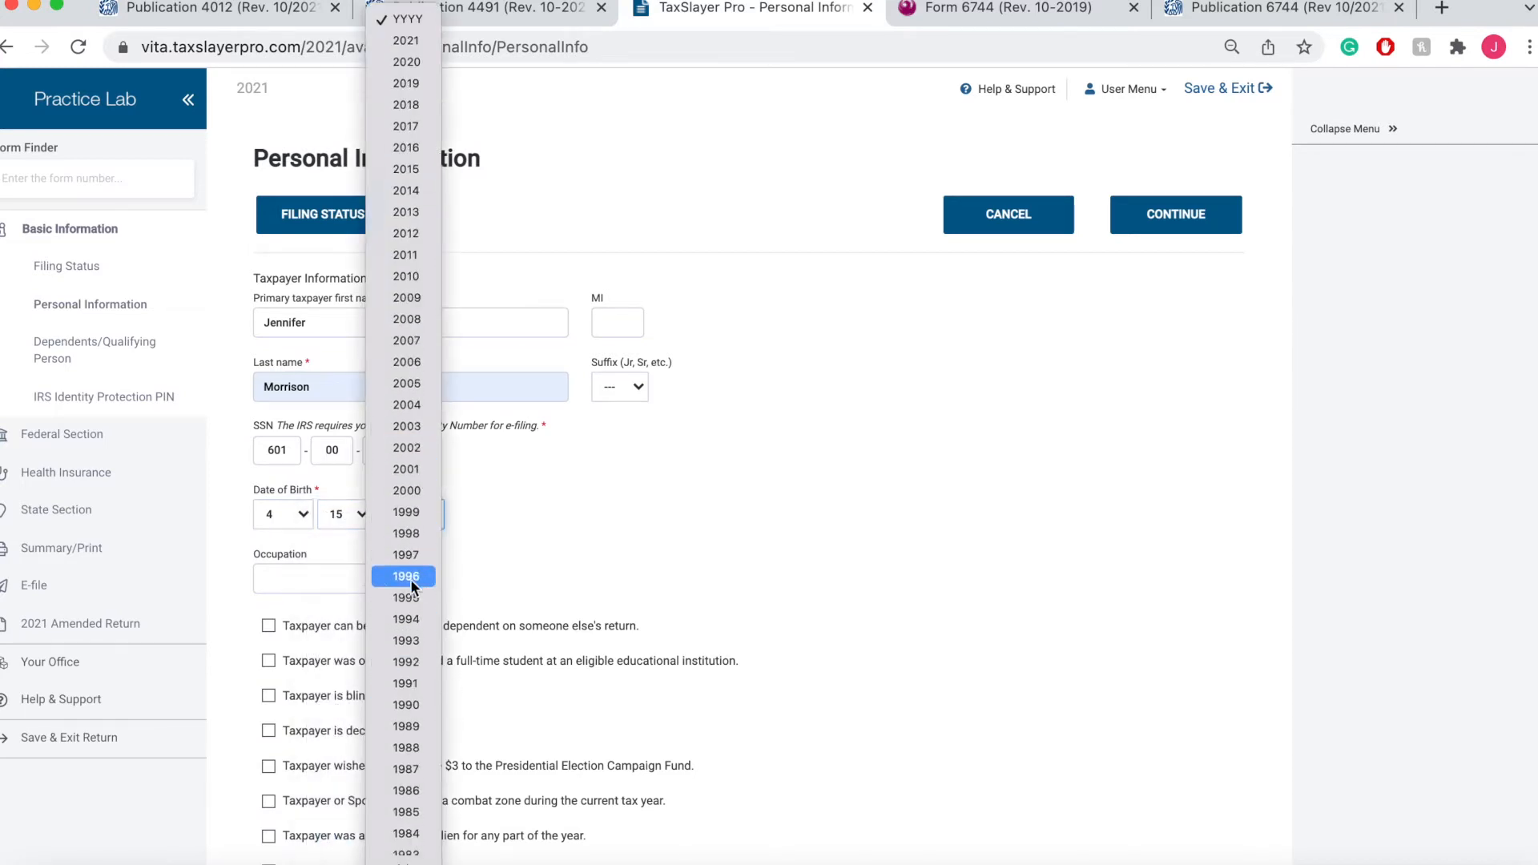
pyautogui.scroll(-6, 408, 618)
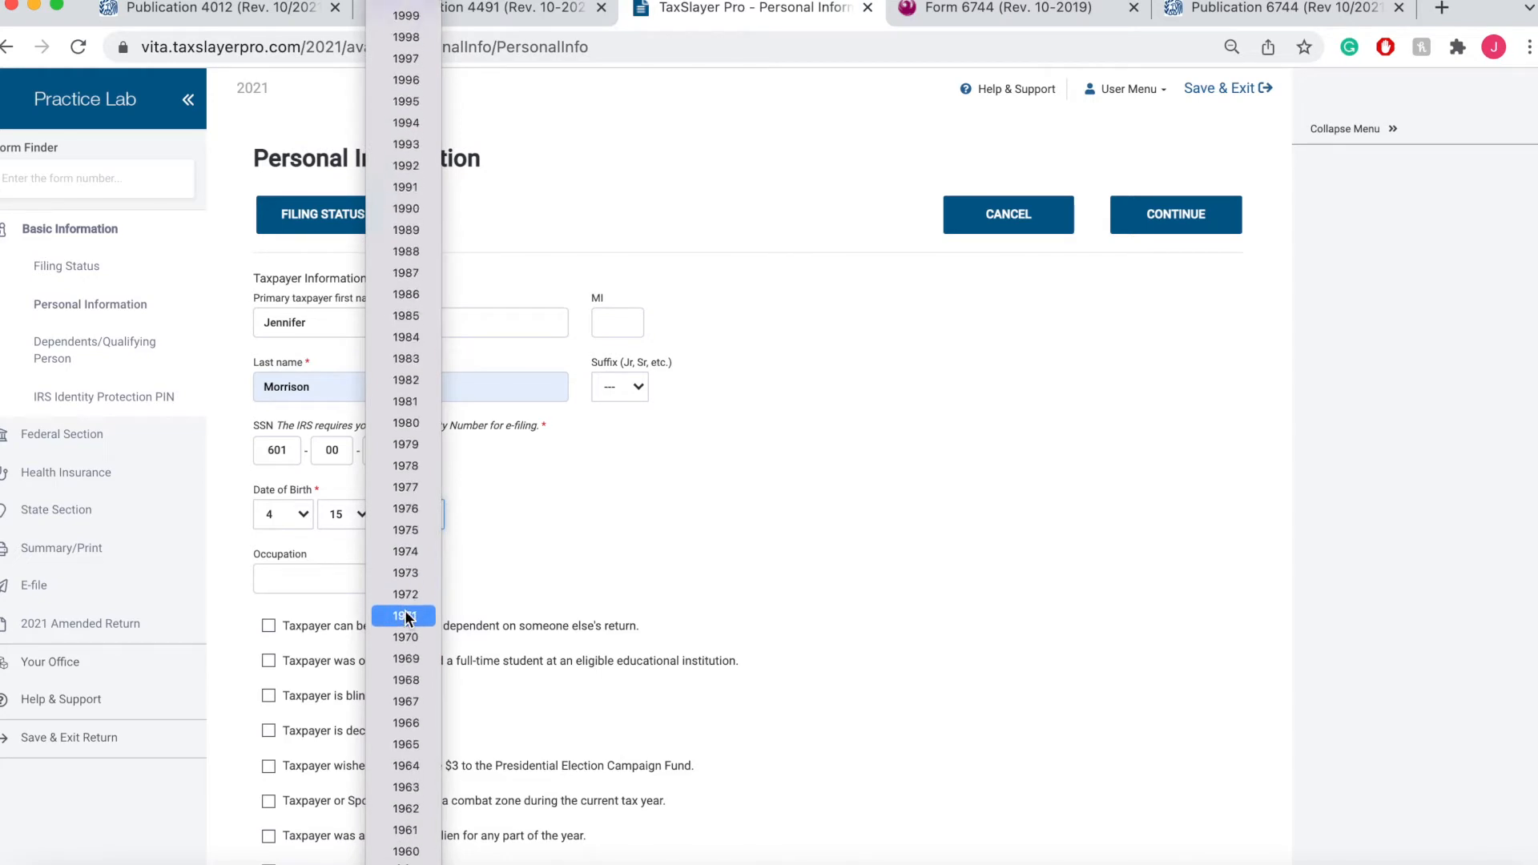
pyautogui.click(405, 531)
# Enter Teacher as the taxpayer's occupation
pyautogui.click(358, 579)
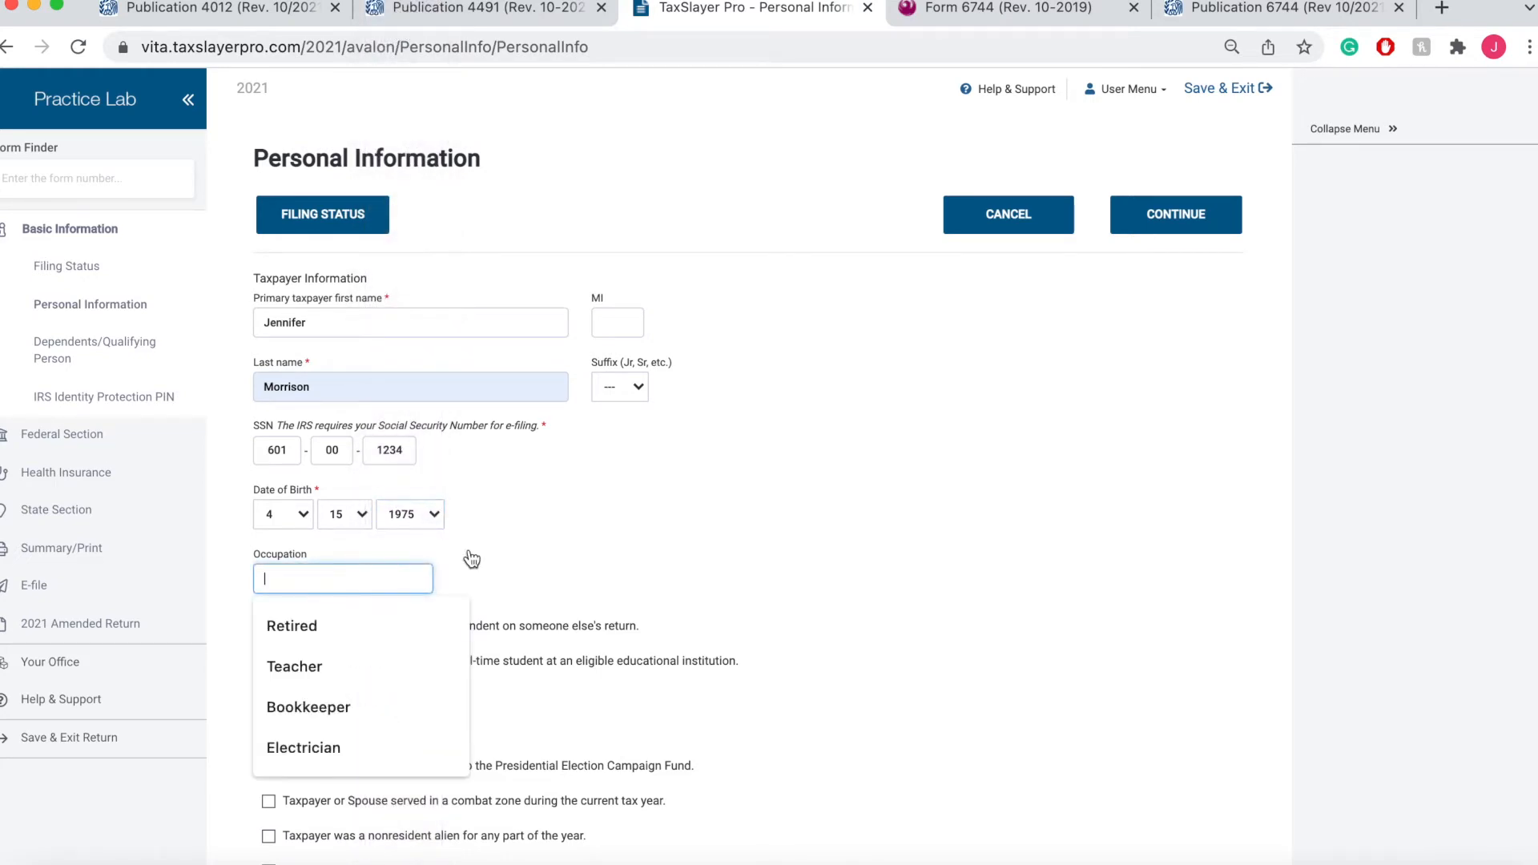
pyautogui.write('Teacher')
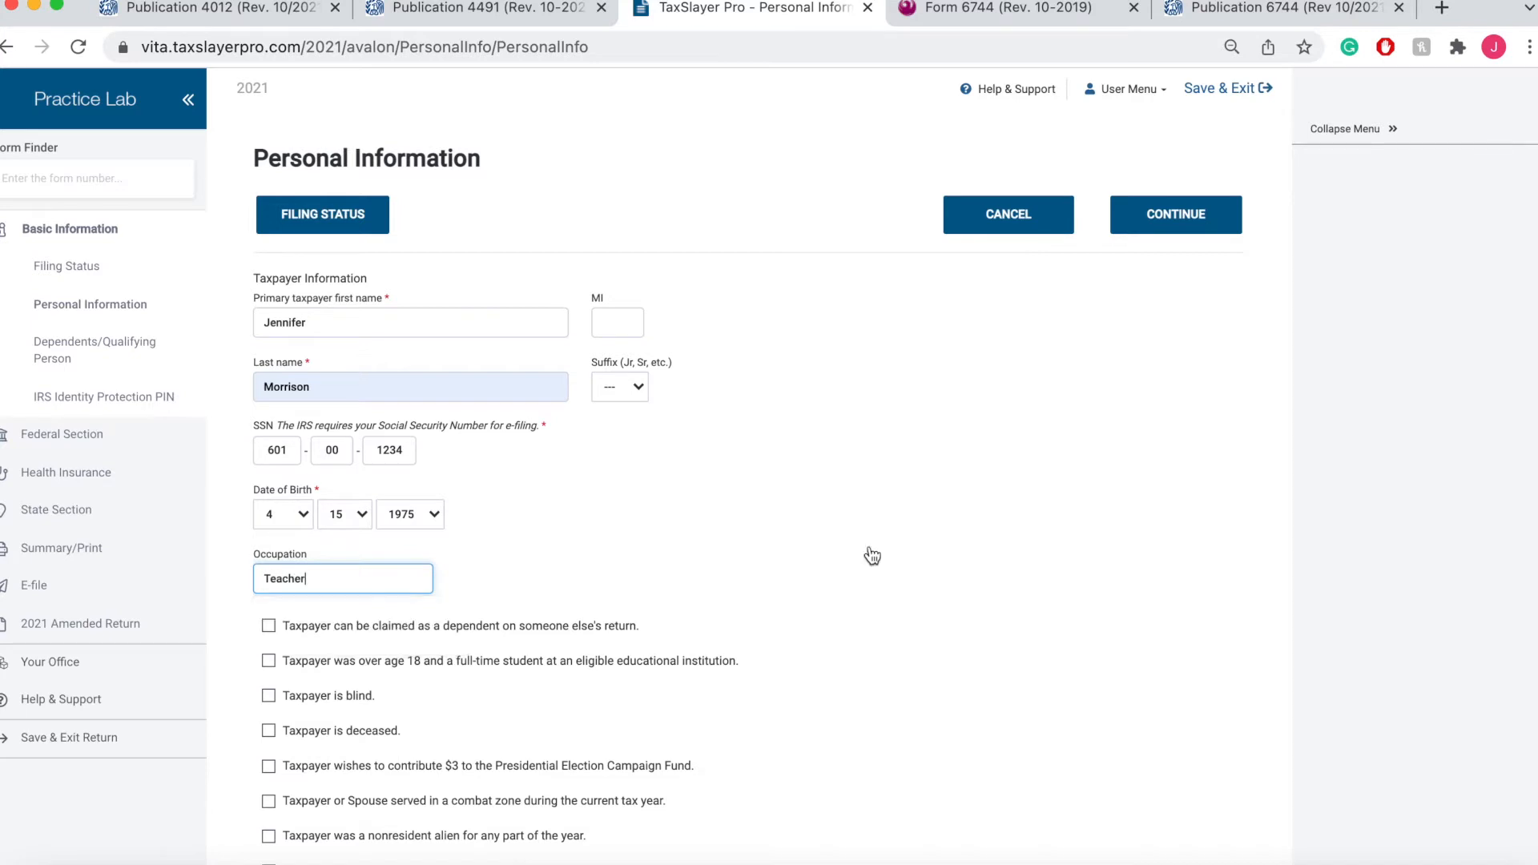
pyautogui.click(709, 519)
pyautogui.scroll(-1, 708, 519)
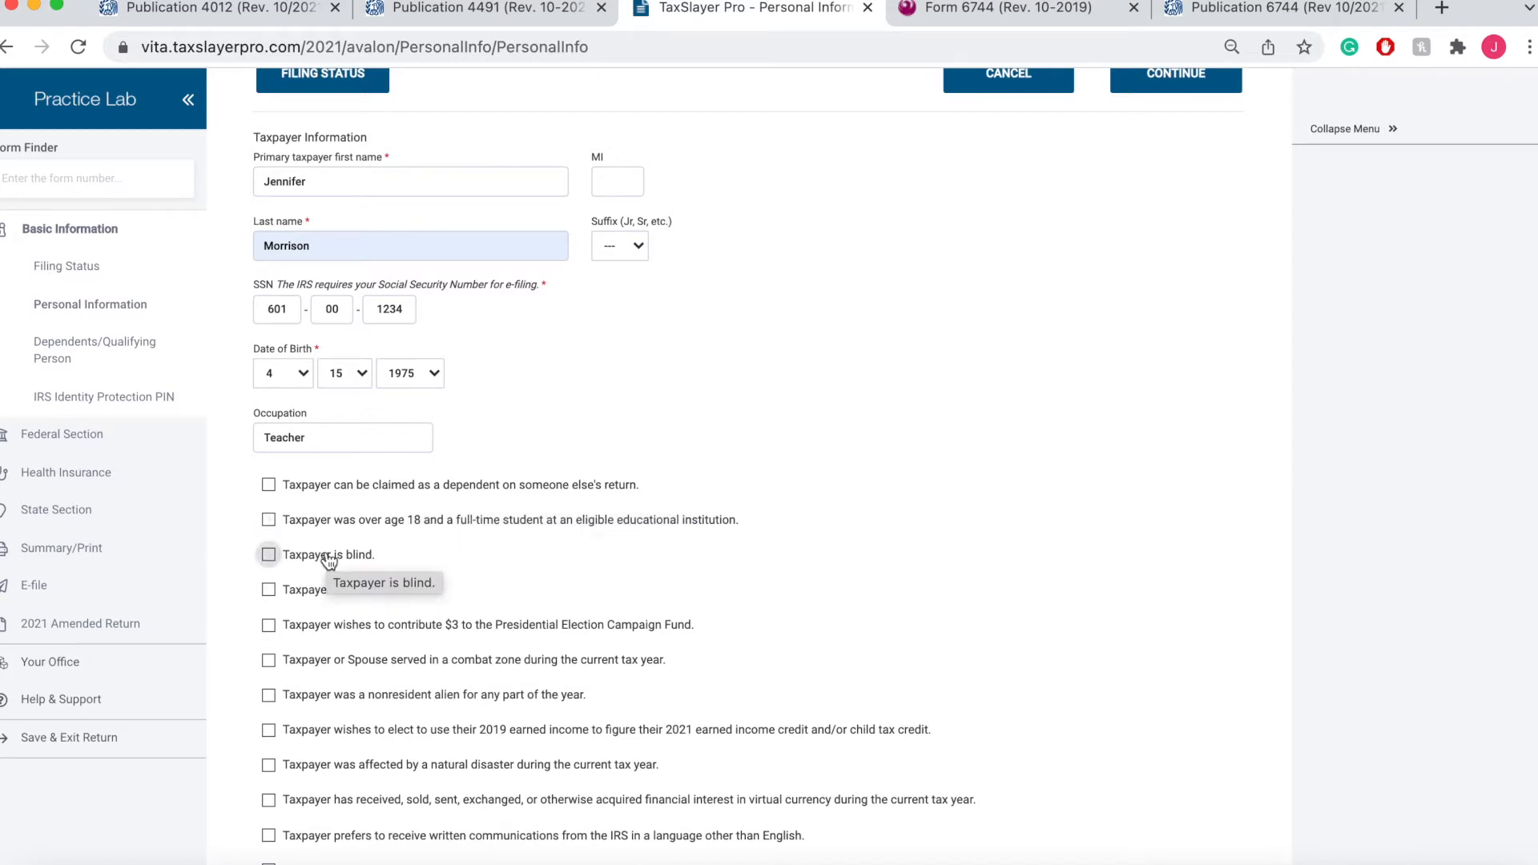
# Tick the taxpayer's $3 Presidential Election Campaign Fund box, per the intake form
pyautogui.click(993, 12)
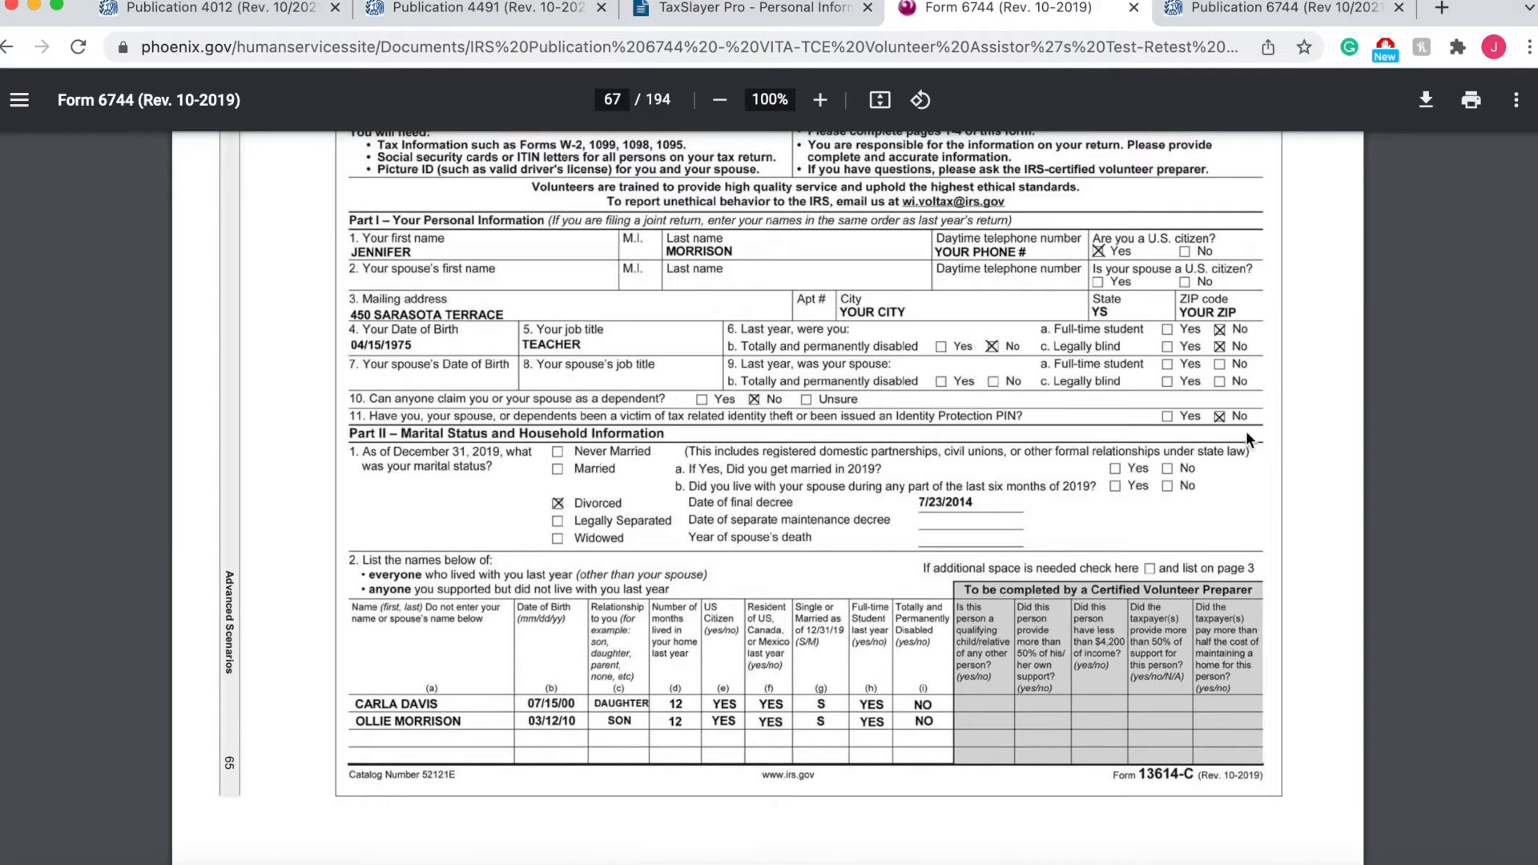
pyautogui.click(757, 9)
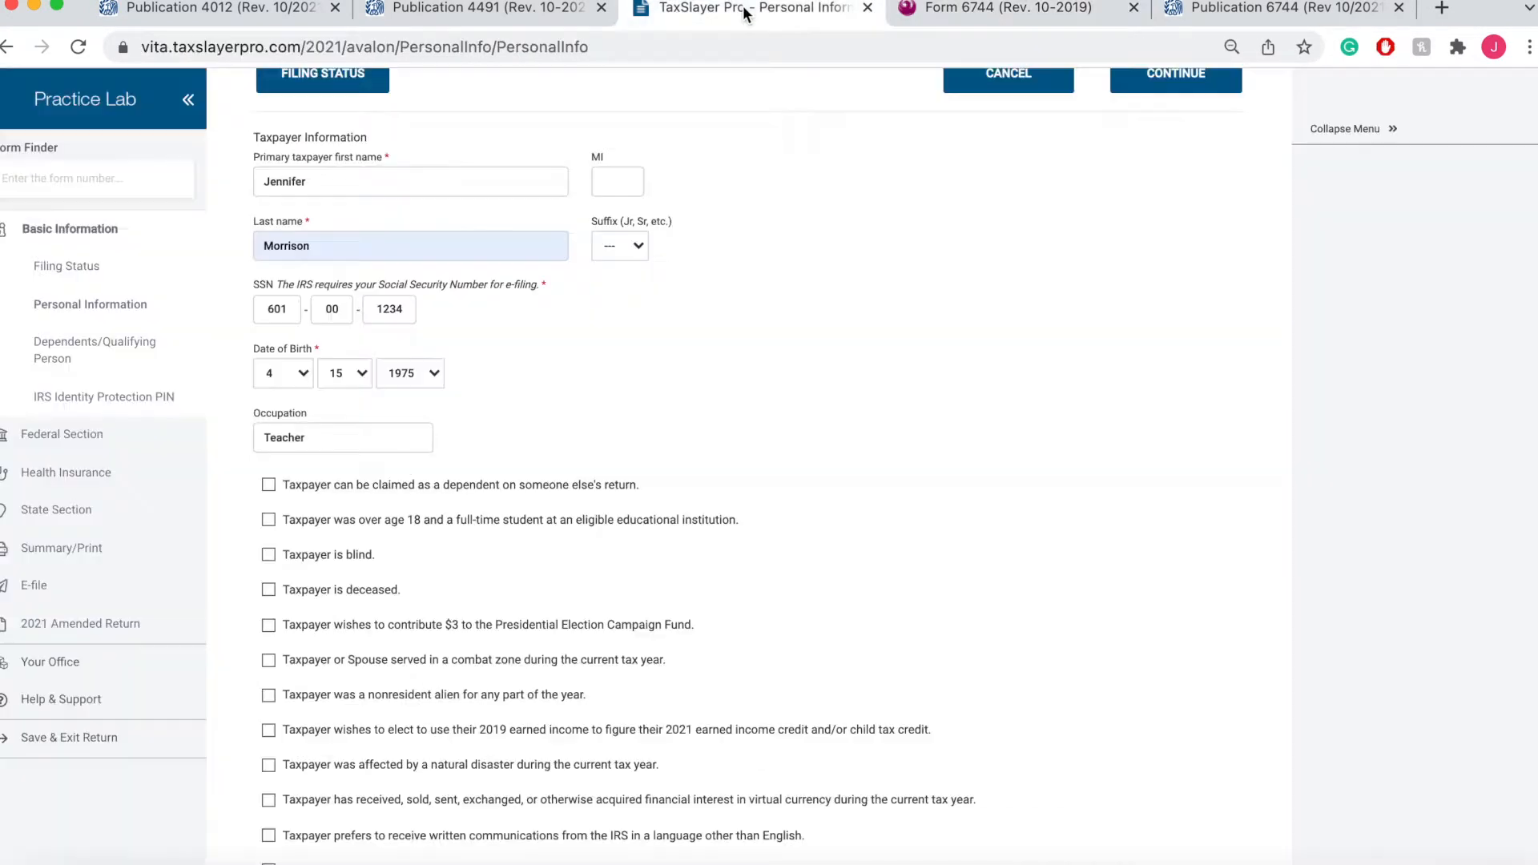
pyautogui.scroll(-3, 362, 593)
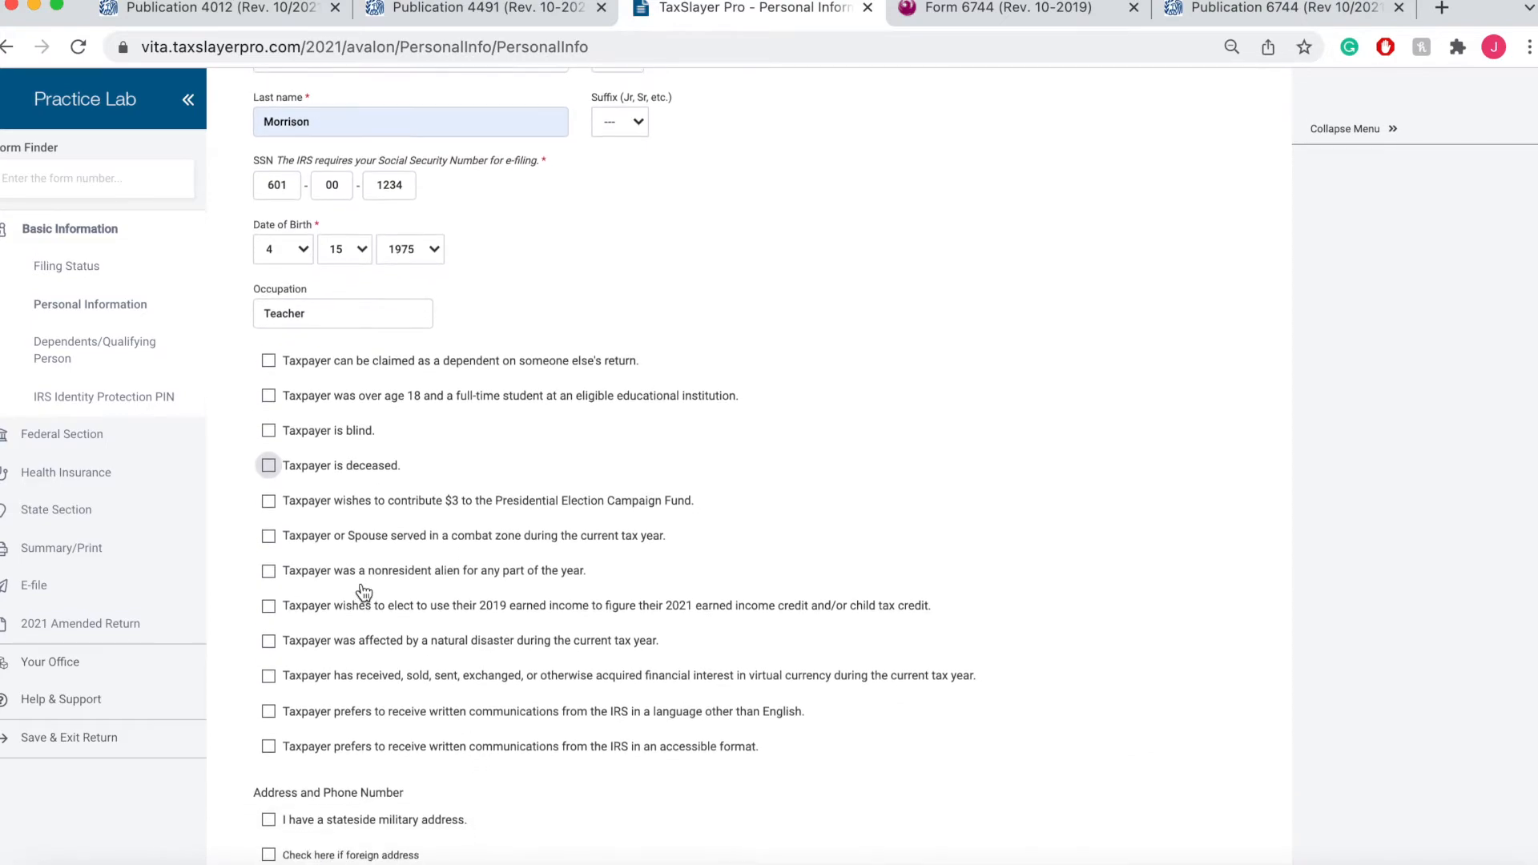
pyautogui.click(269, 500)
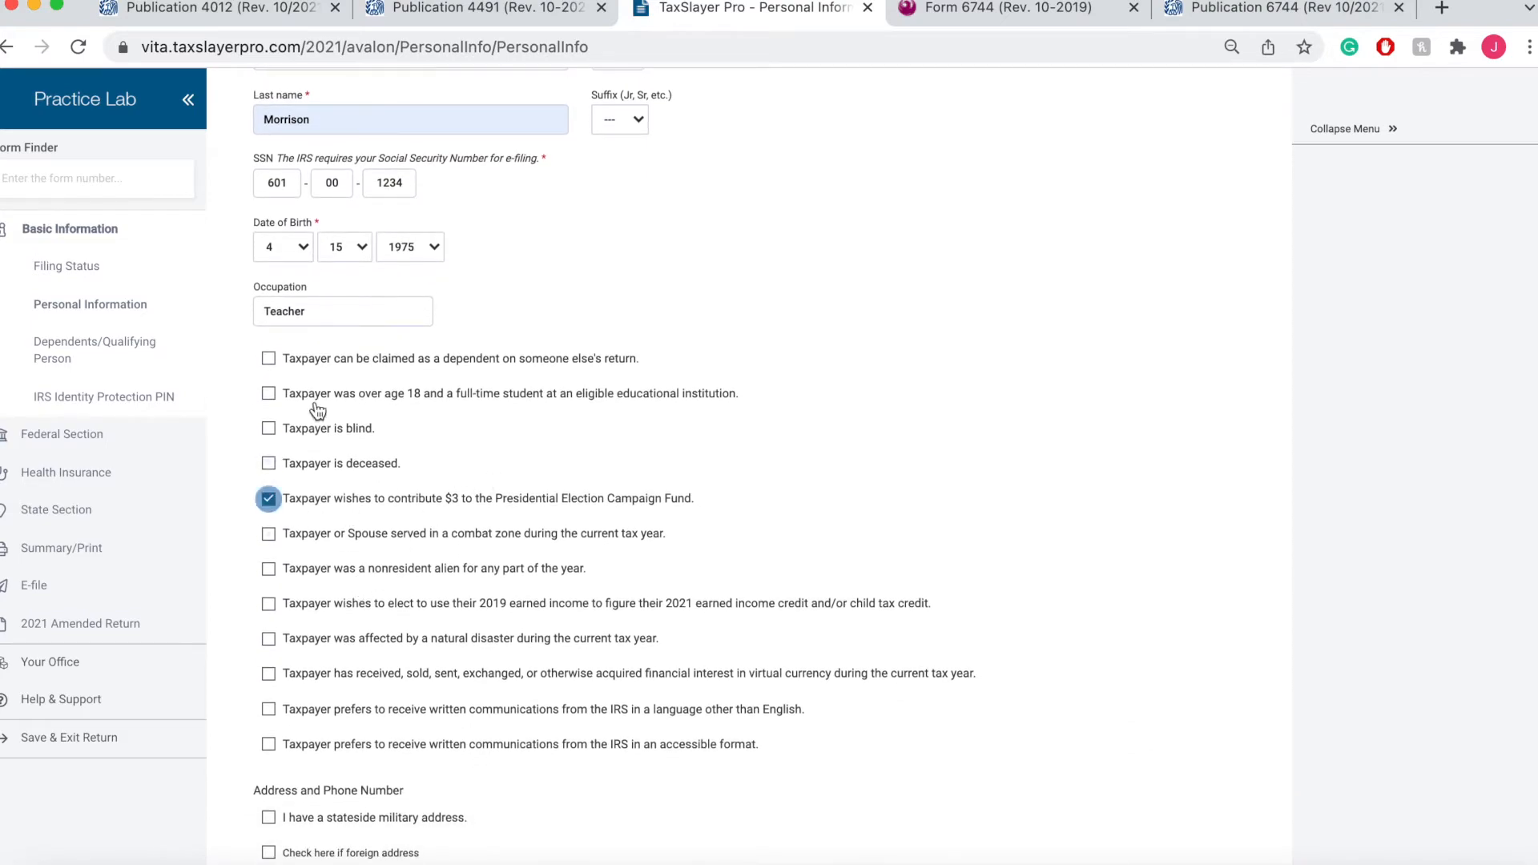
# Review the intake form's remaining answers on pages 68–69, then return to Personal Information
pyautogui.click(1012, 8)
pyautogui.scroll(-18, 703, 407)
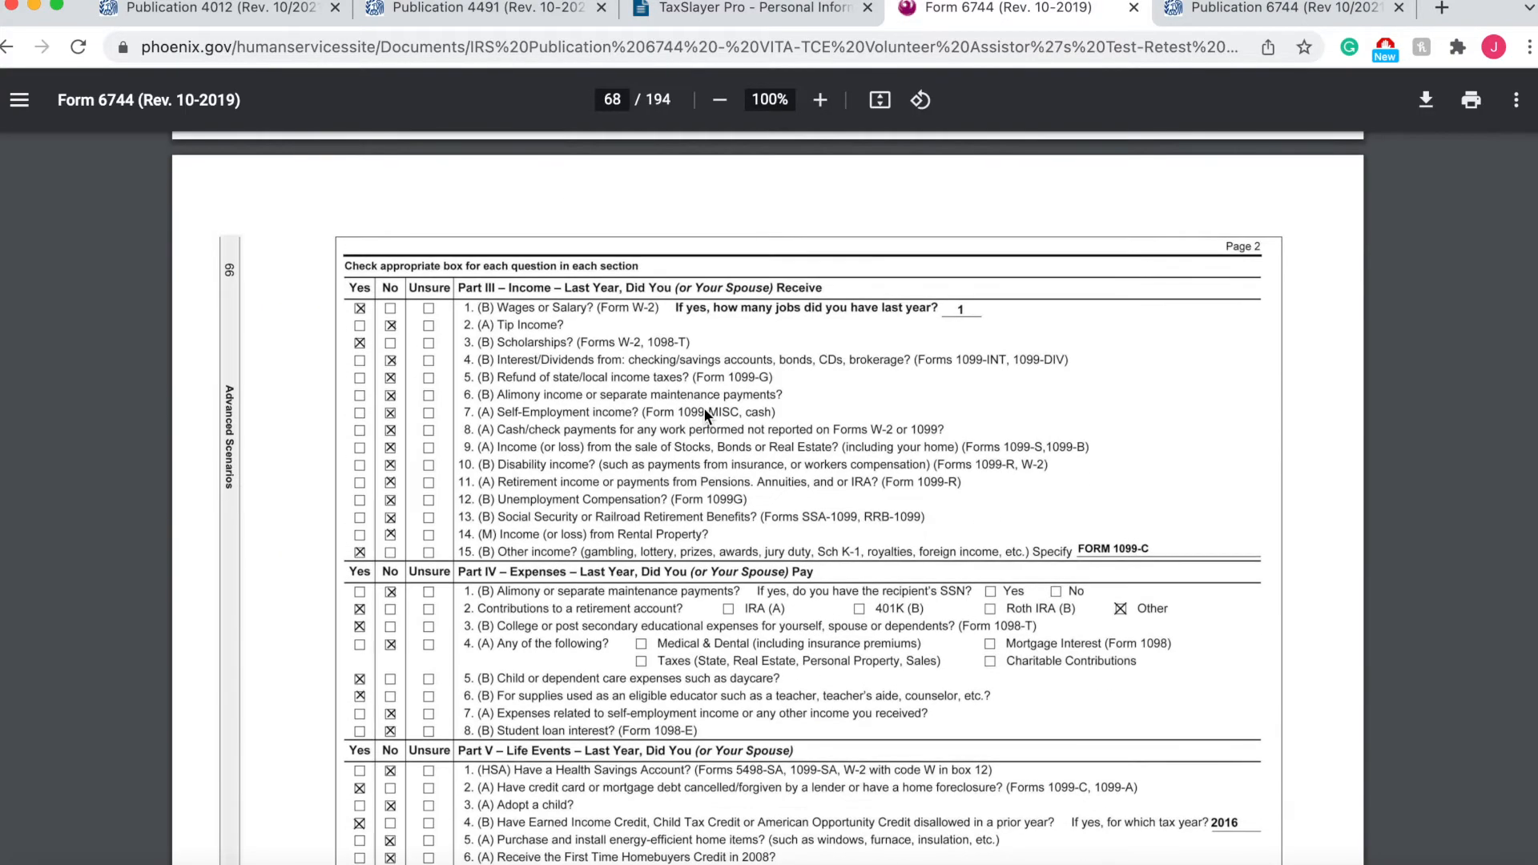
pyautogui.scroll(7, 703, 407)
pyautogui.scroll(1, 703, 407)
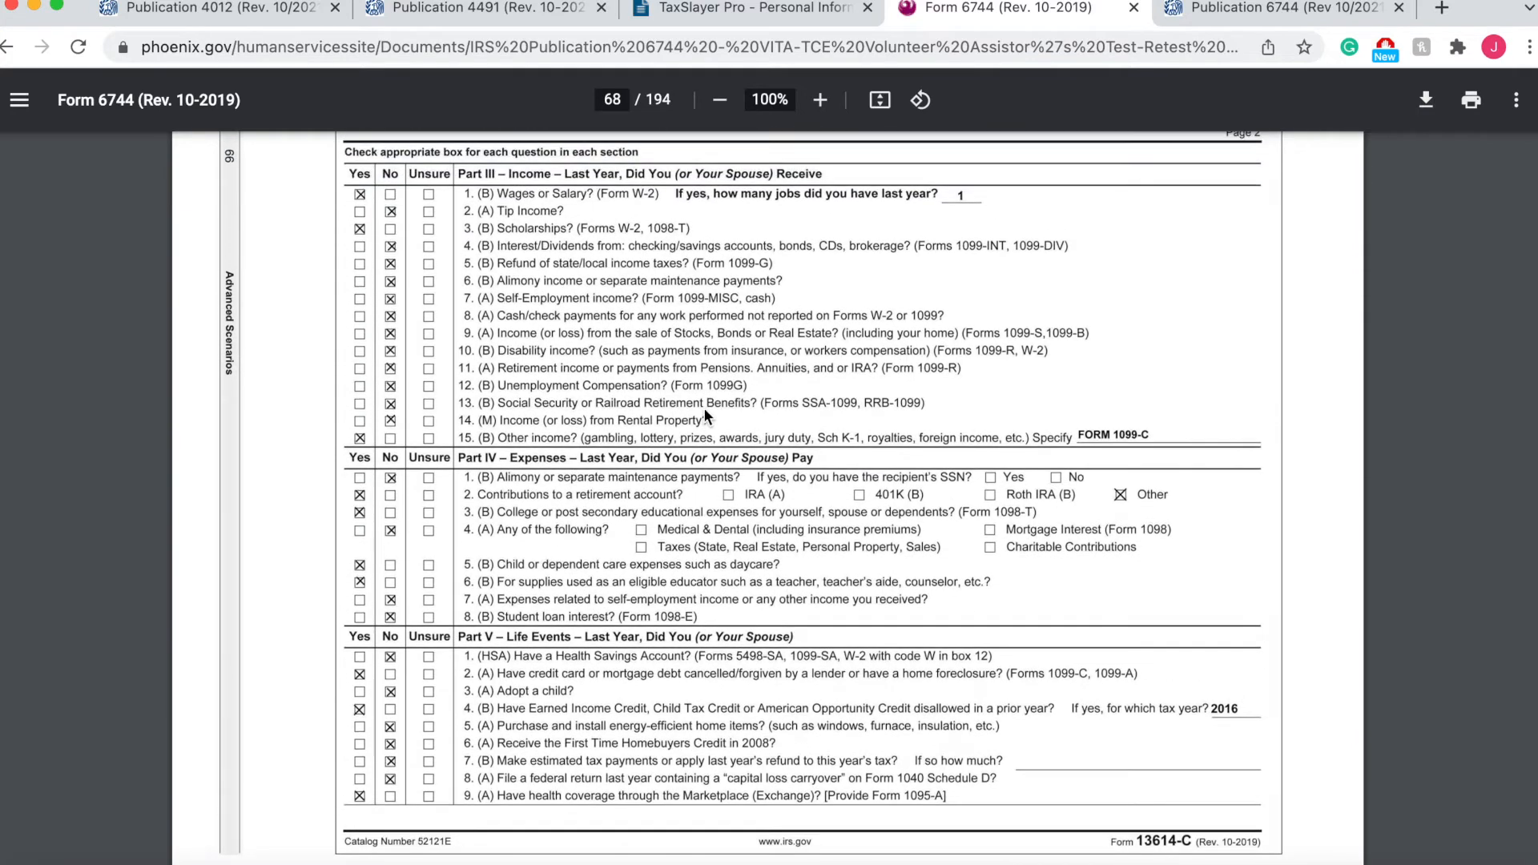
pyautogui.scroll(-10, 703, 407)
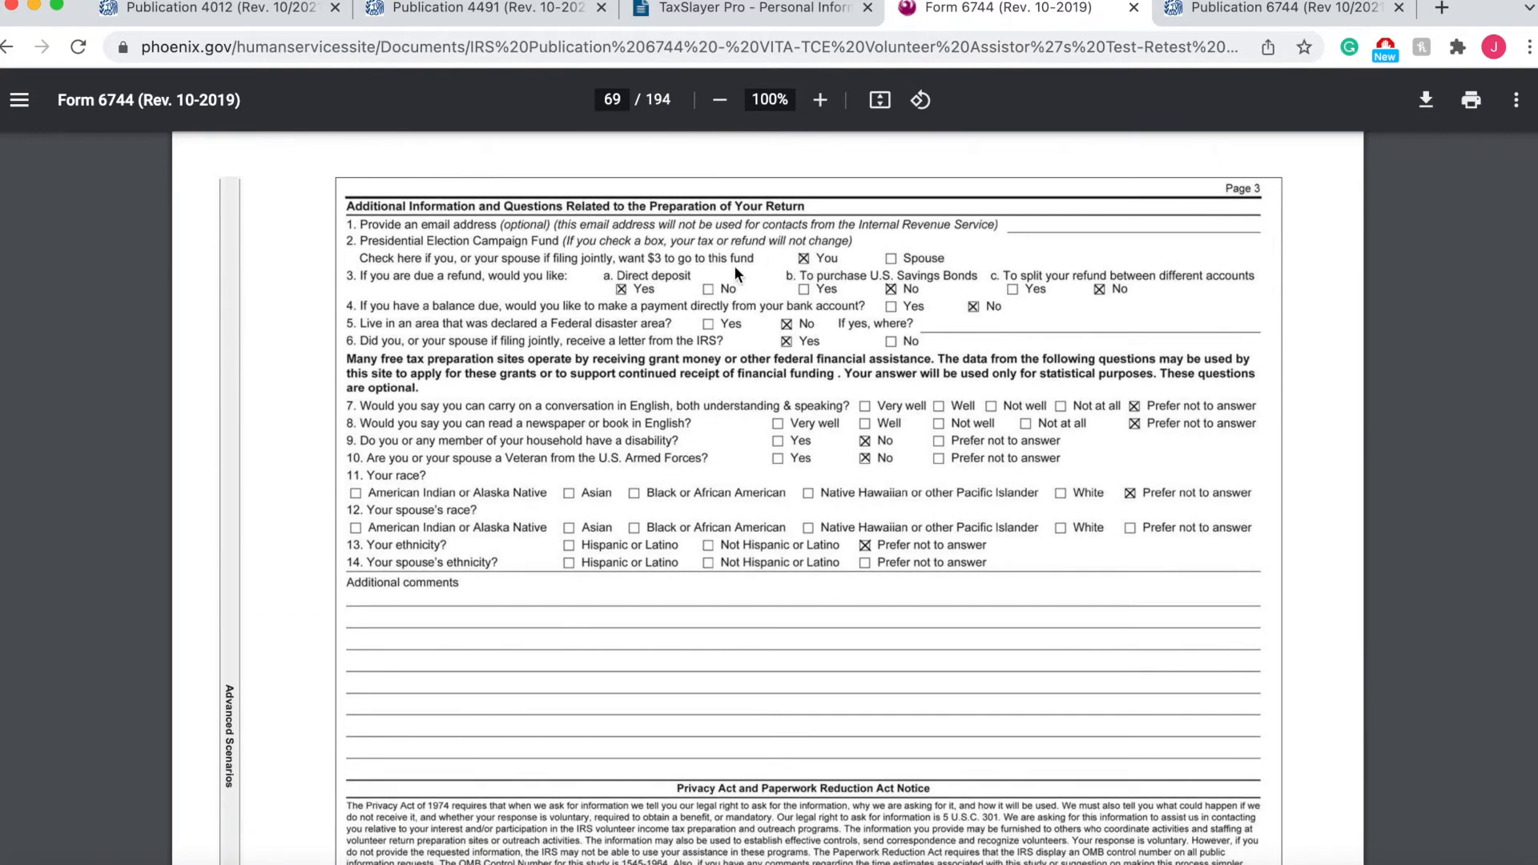
pyautogui.scroll(10, 719, 286)
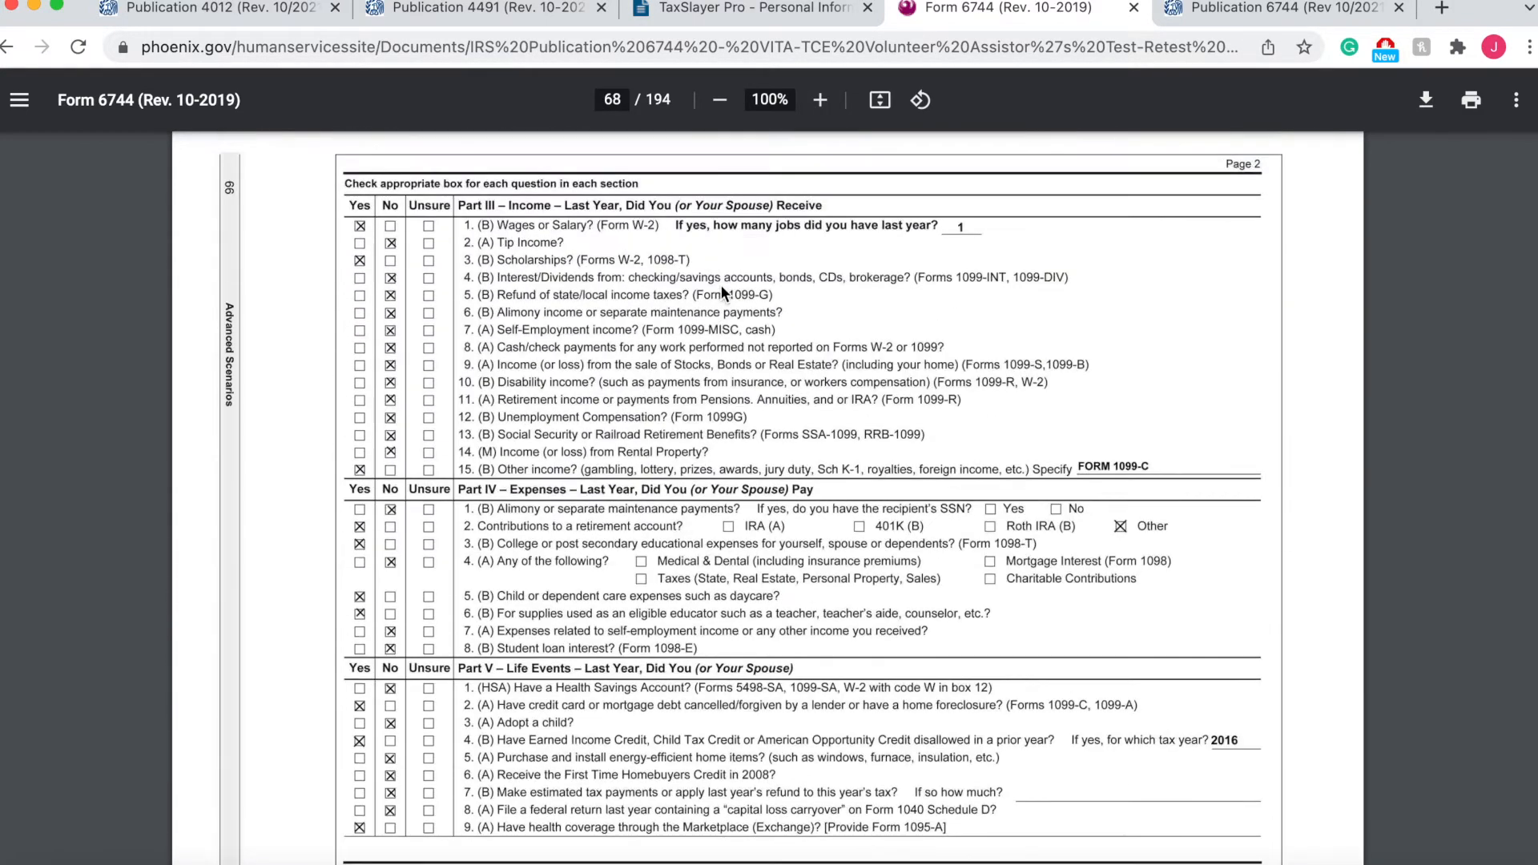
pyautogui.click(705, 24)
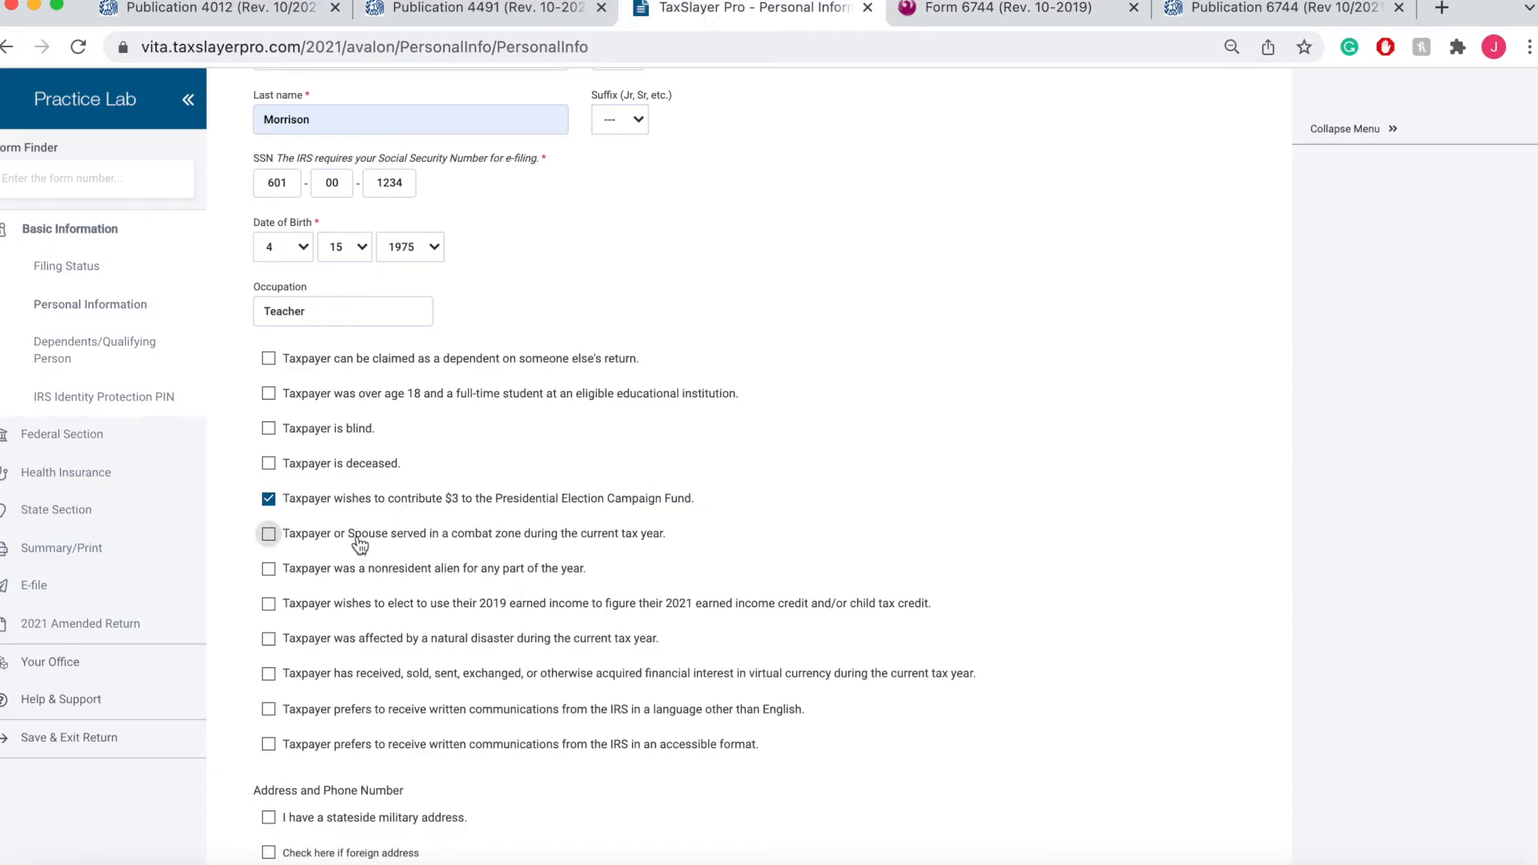
pyautogui.scroll(-1, 416, 565)
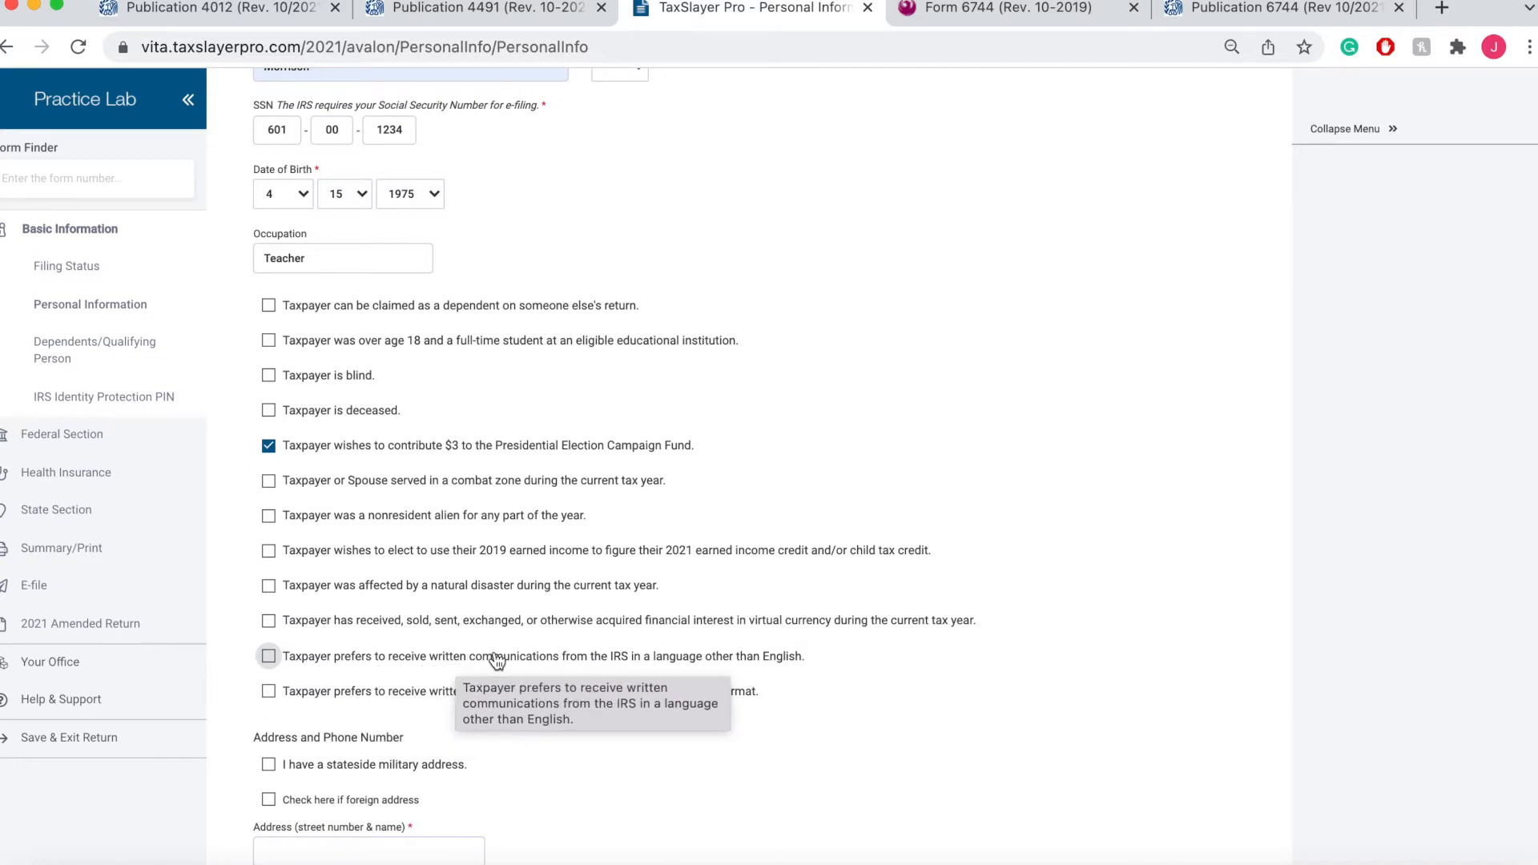
pyautogui.scroll(-2, 433, 681)
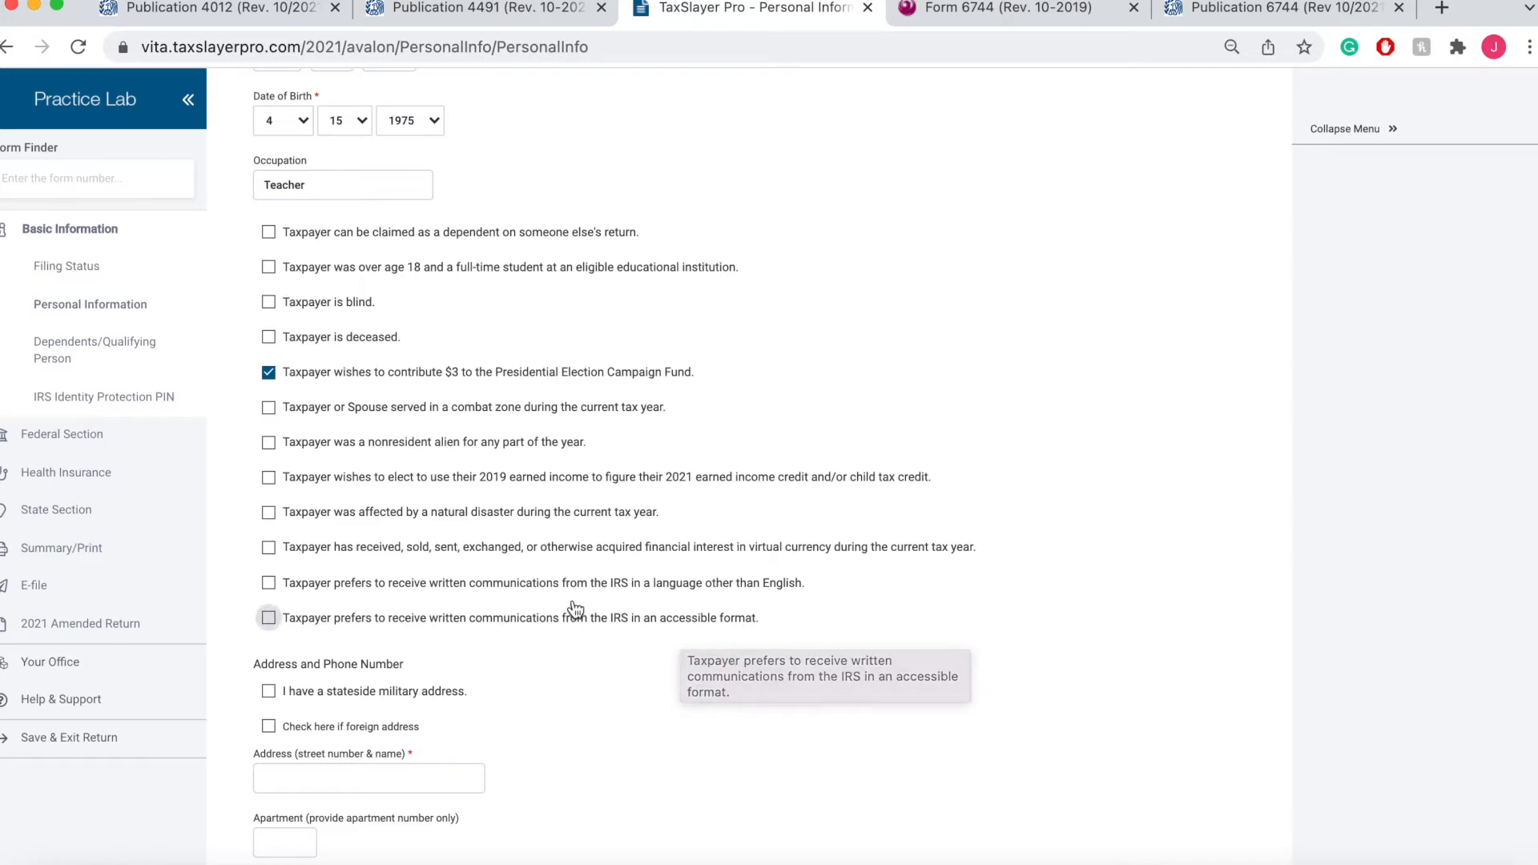
pyautogui.scroll(-3, 577, 609)
pyautogui.scroll(6, 593, 212)
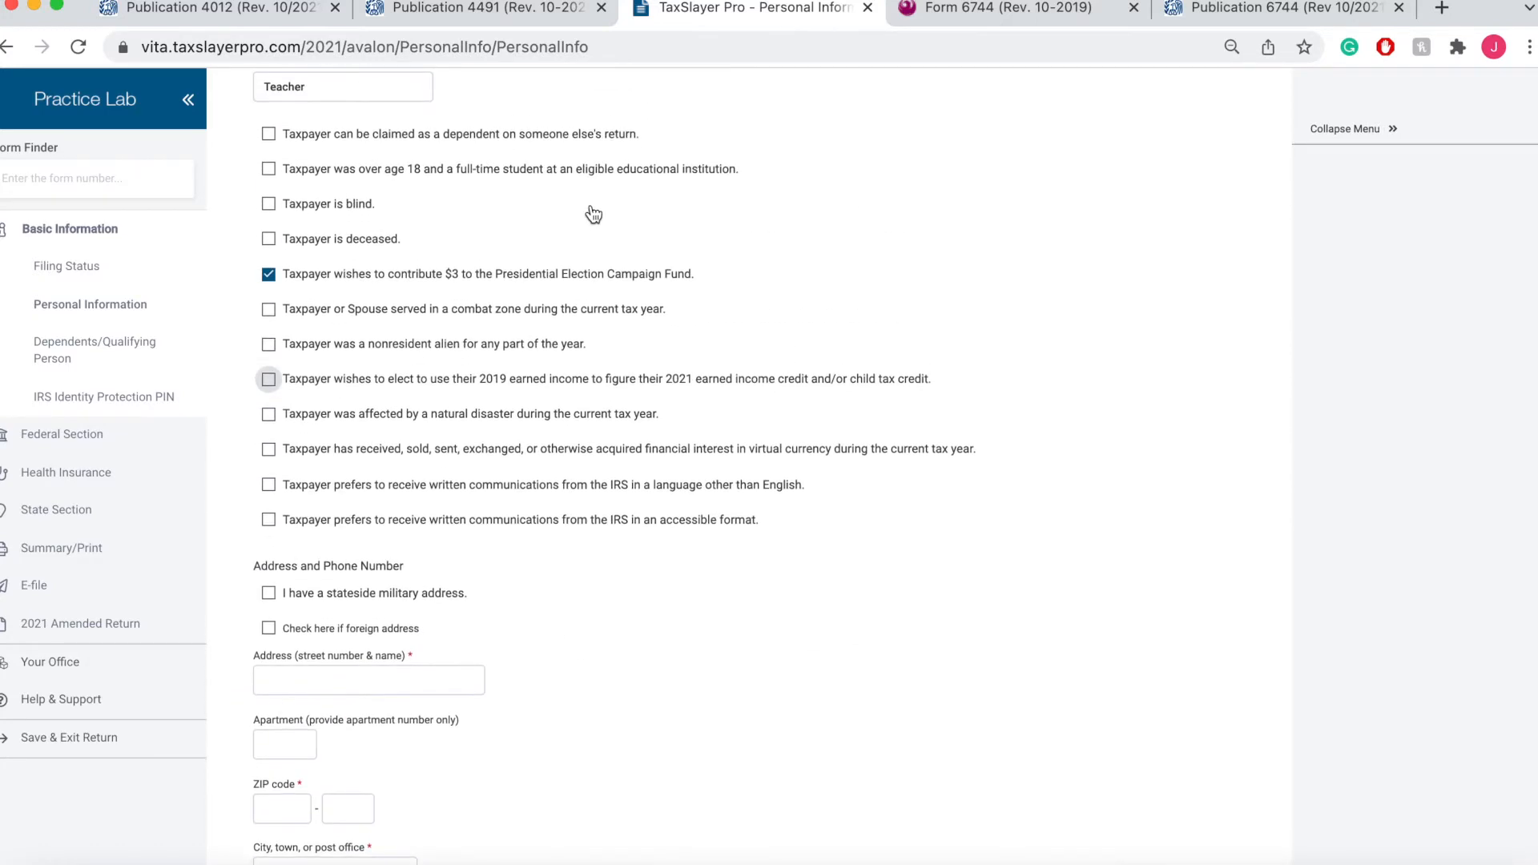
pyautogui.scroll(2, 478, 273)
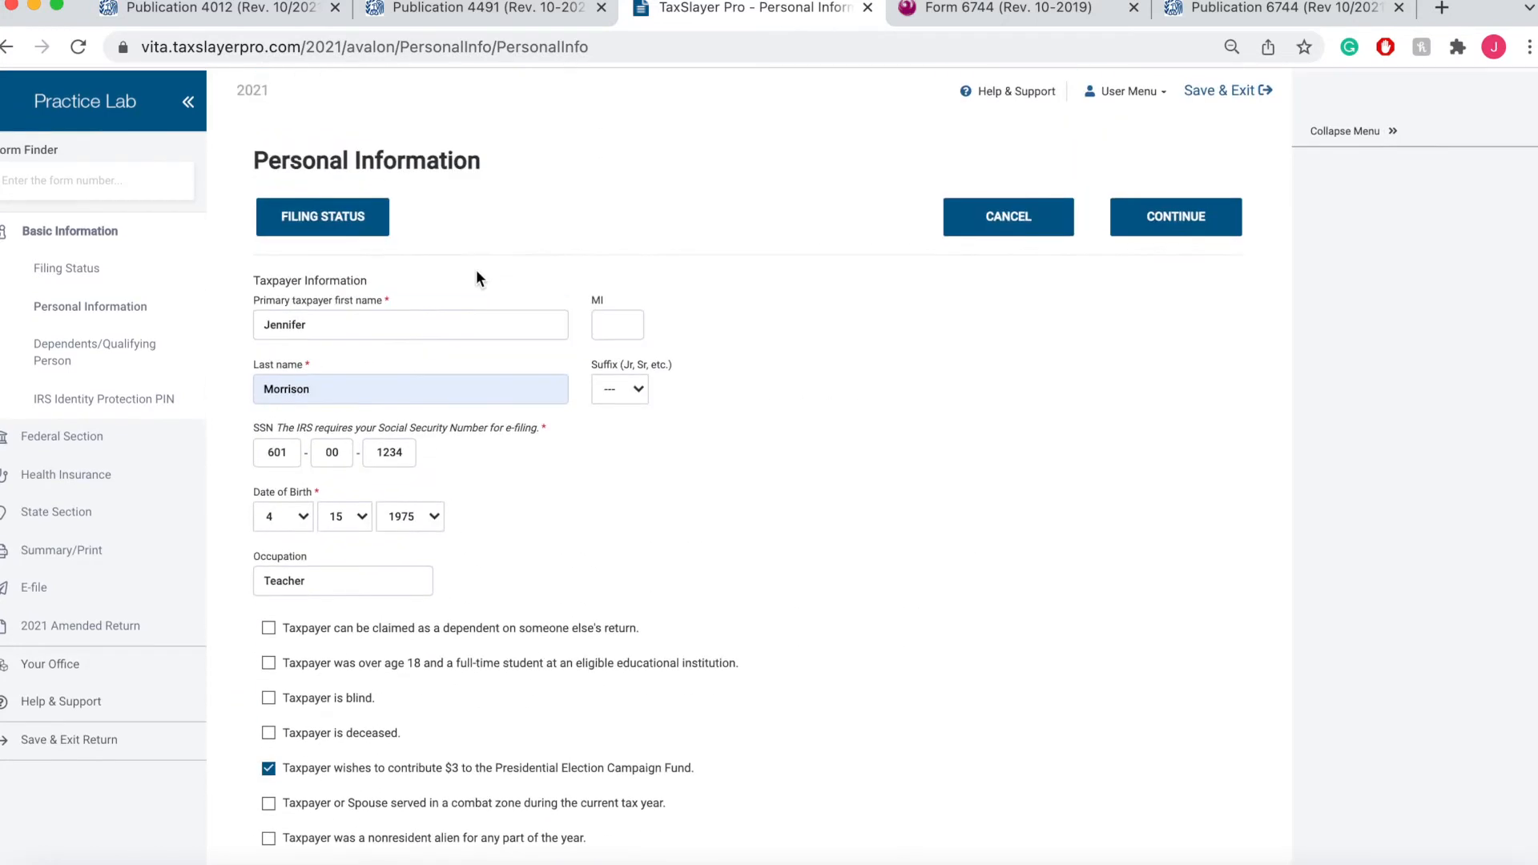
pyautogui.scroll(-6, 583, 533)
pyautogui.scroll(-5, 585, 539)
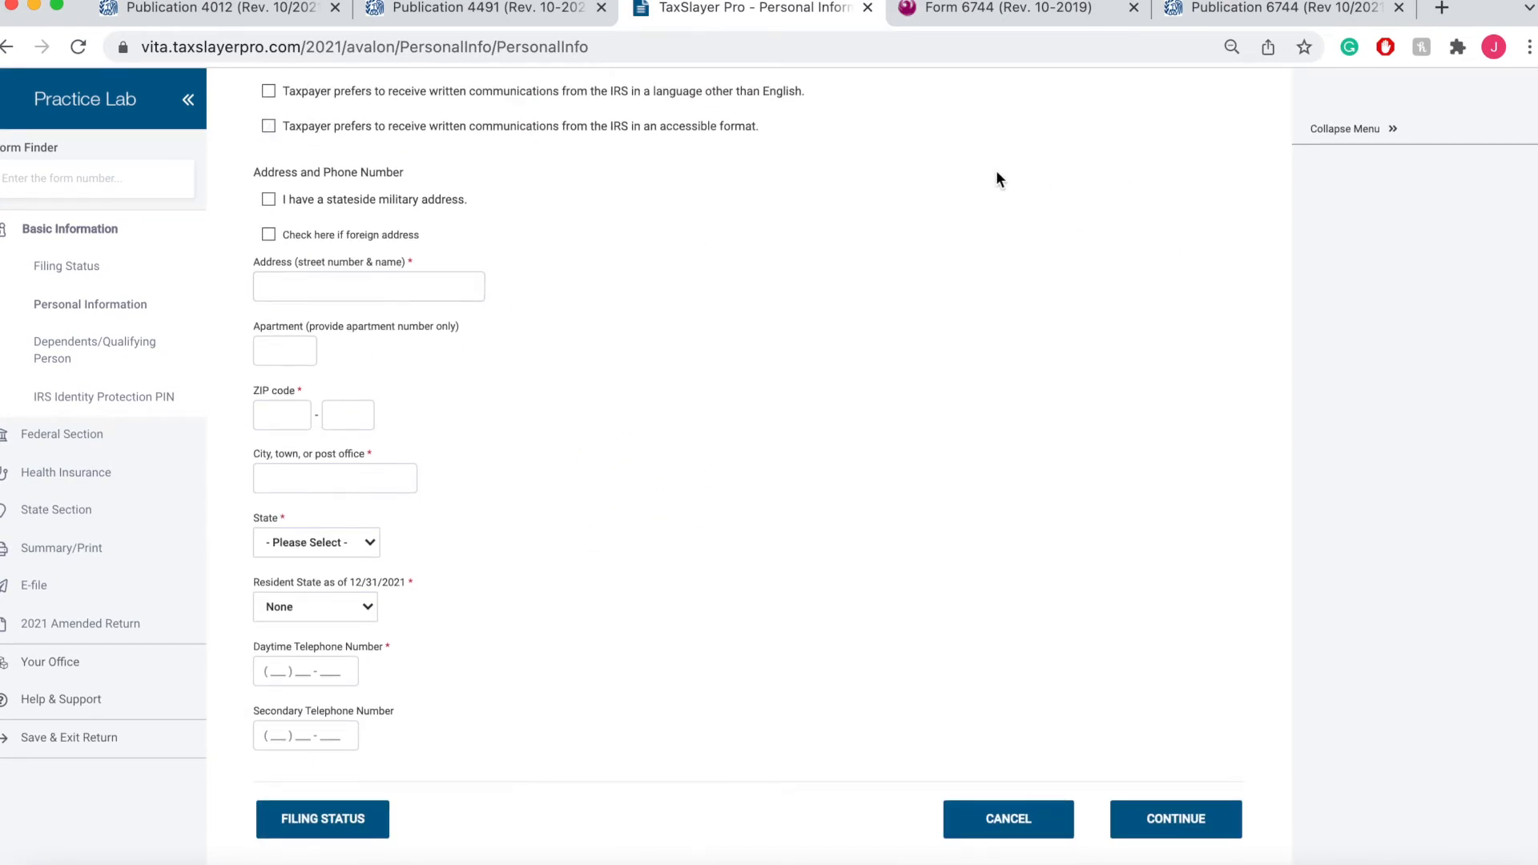
# Fill in the taxpayer's street address from saved addresses, checking ZIP and city against the intake form
pyautogui.click(963, 11)
pyautogui.scroll(9, 854, 370)
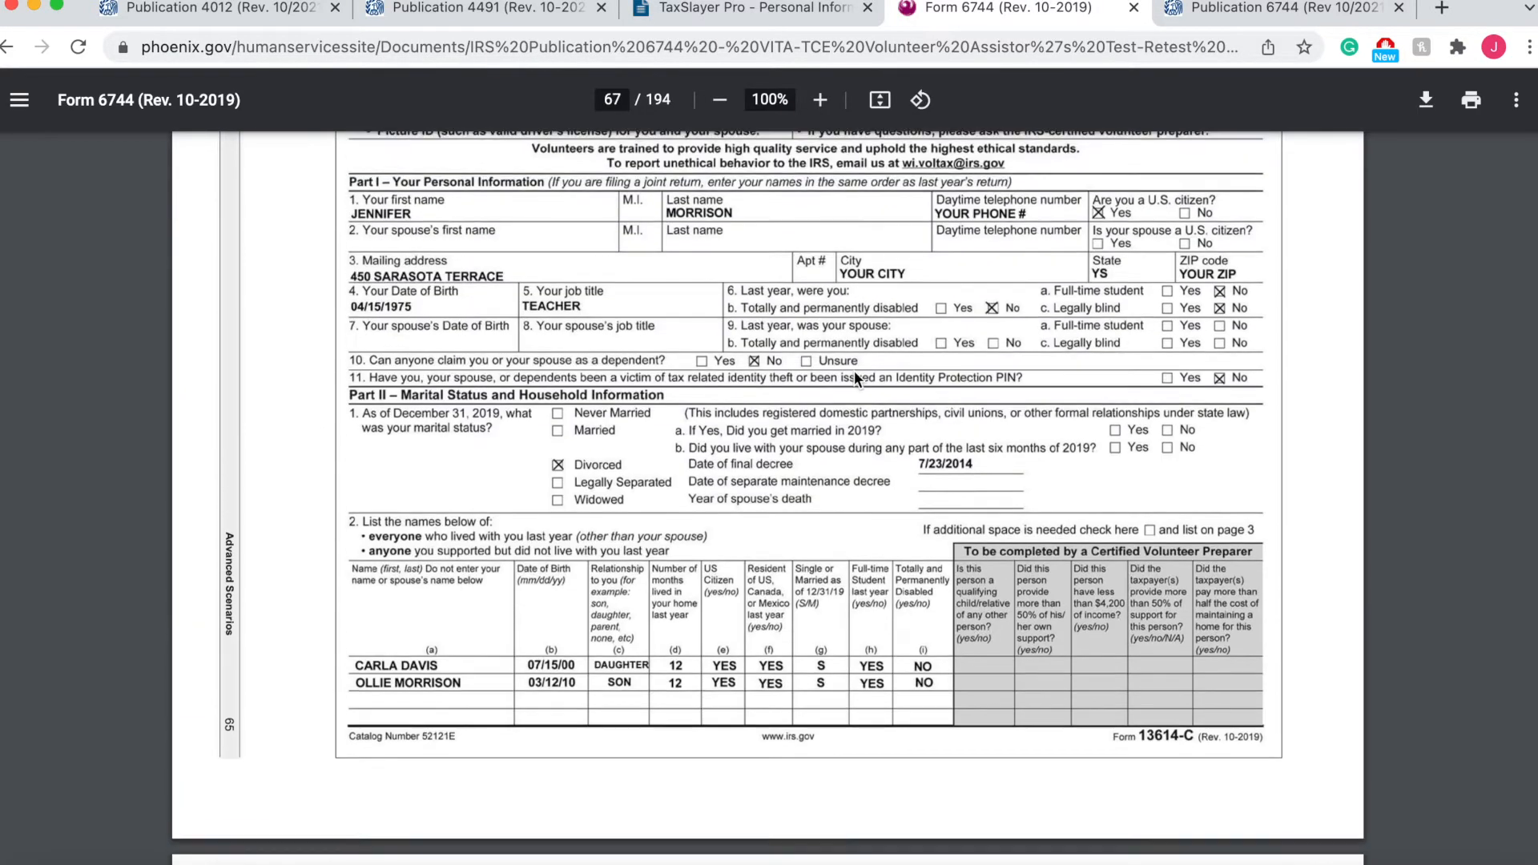
pyautogui.scroll(1, 854, 370)
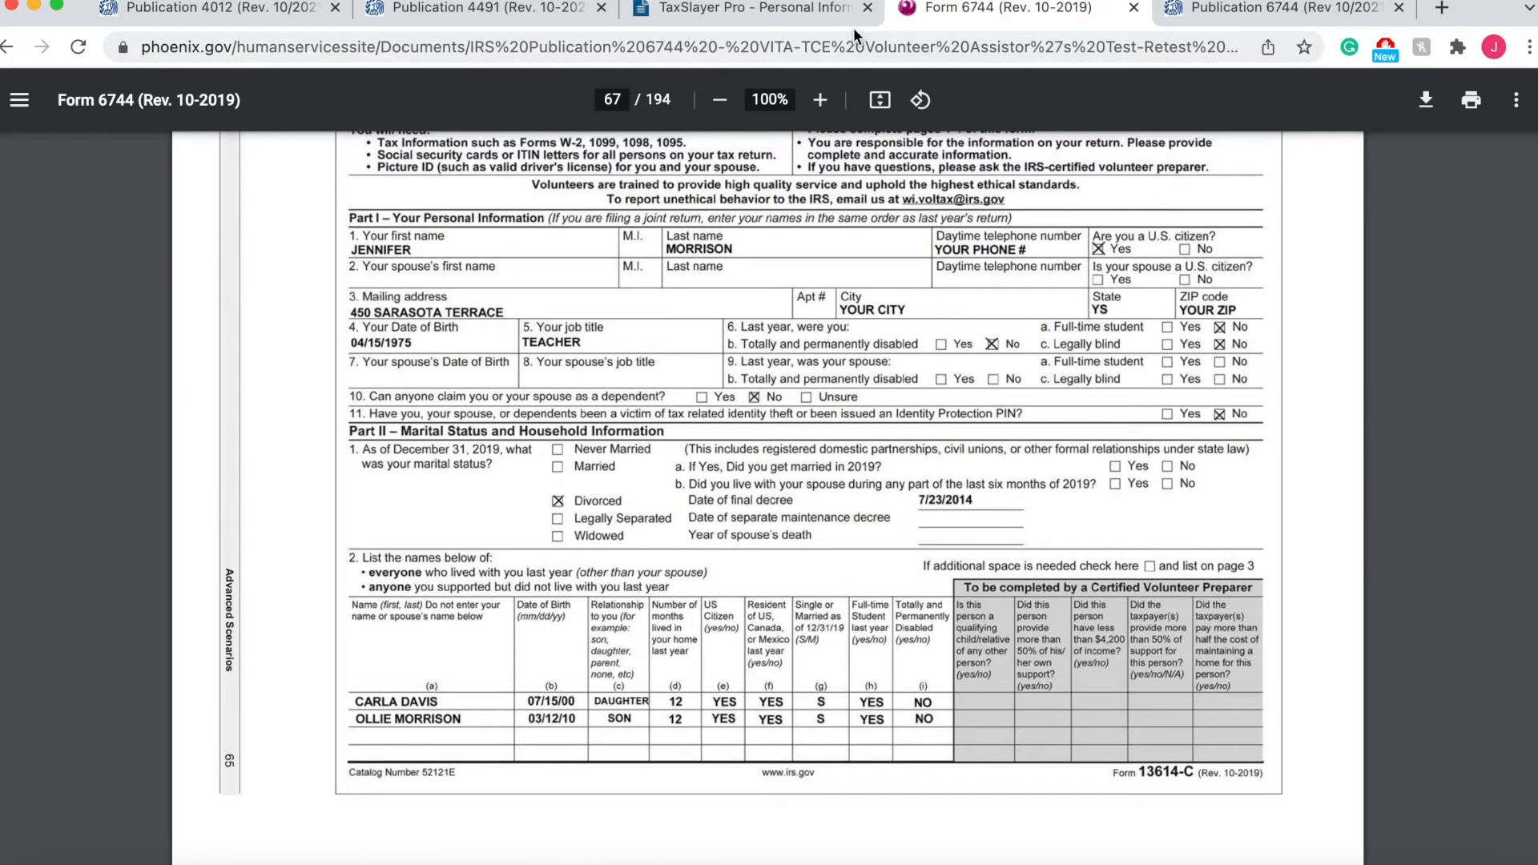
pyautogui.click(757, 11)
pyautogui.click(316, 293)
pyautogui.write('450')
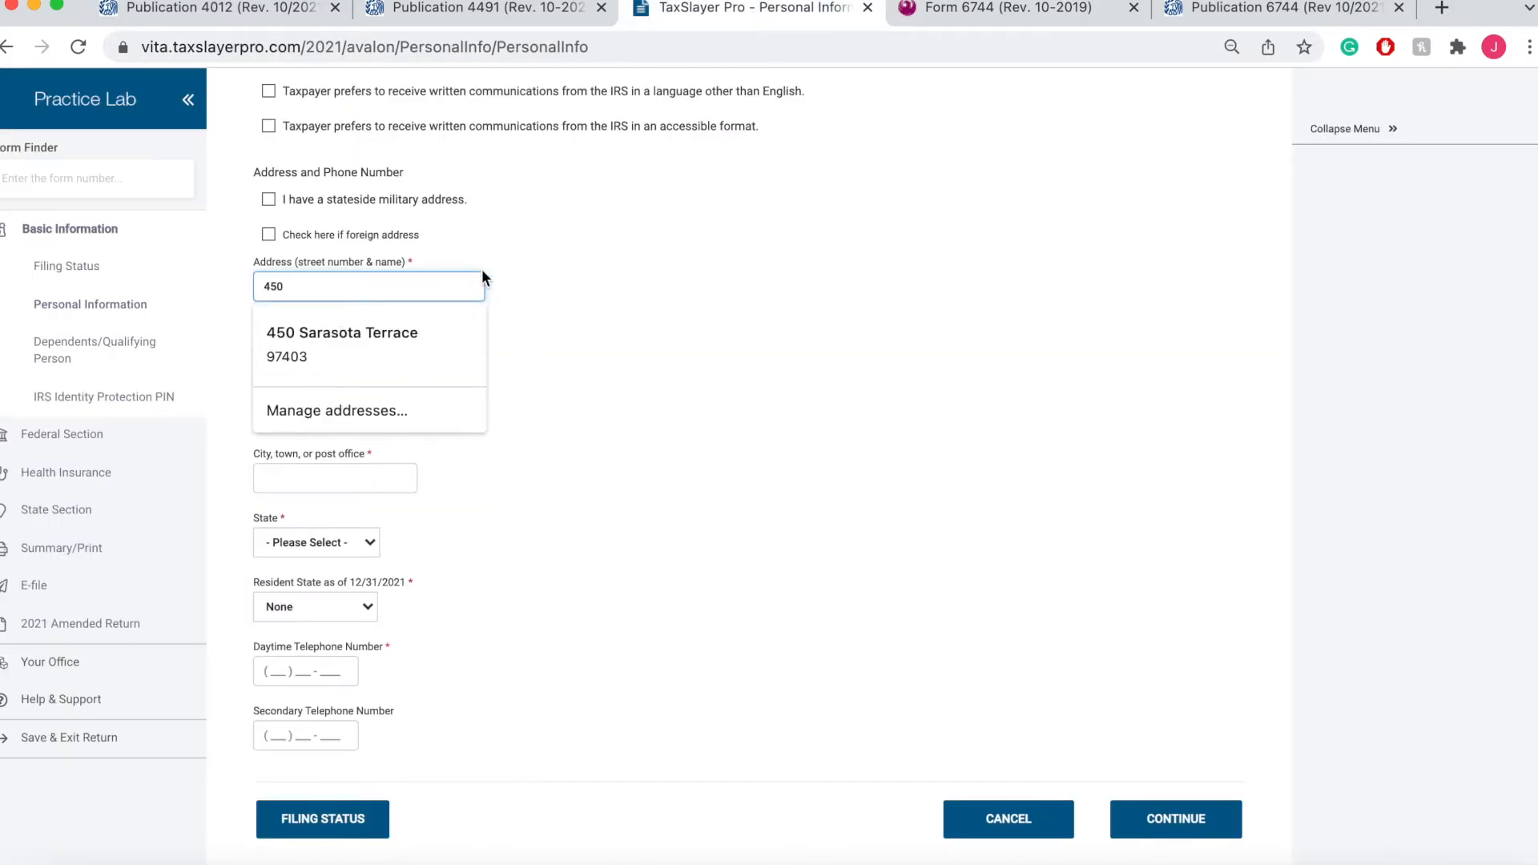
pyautogui.click(415, 345)
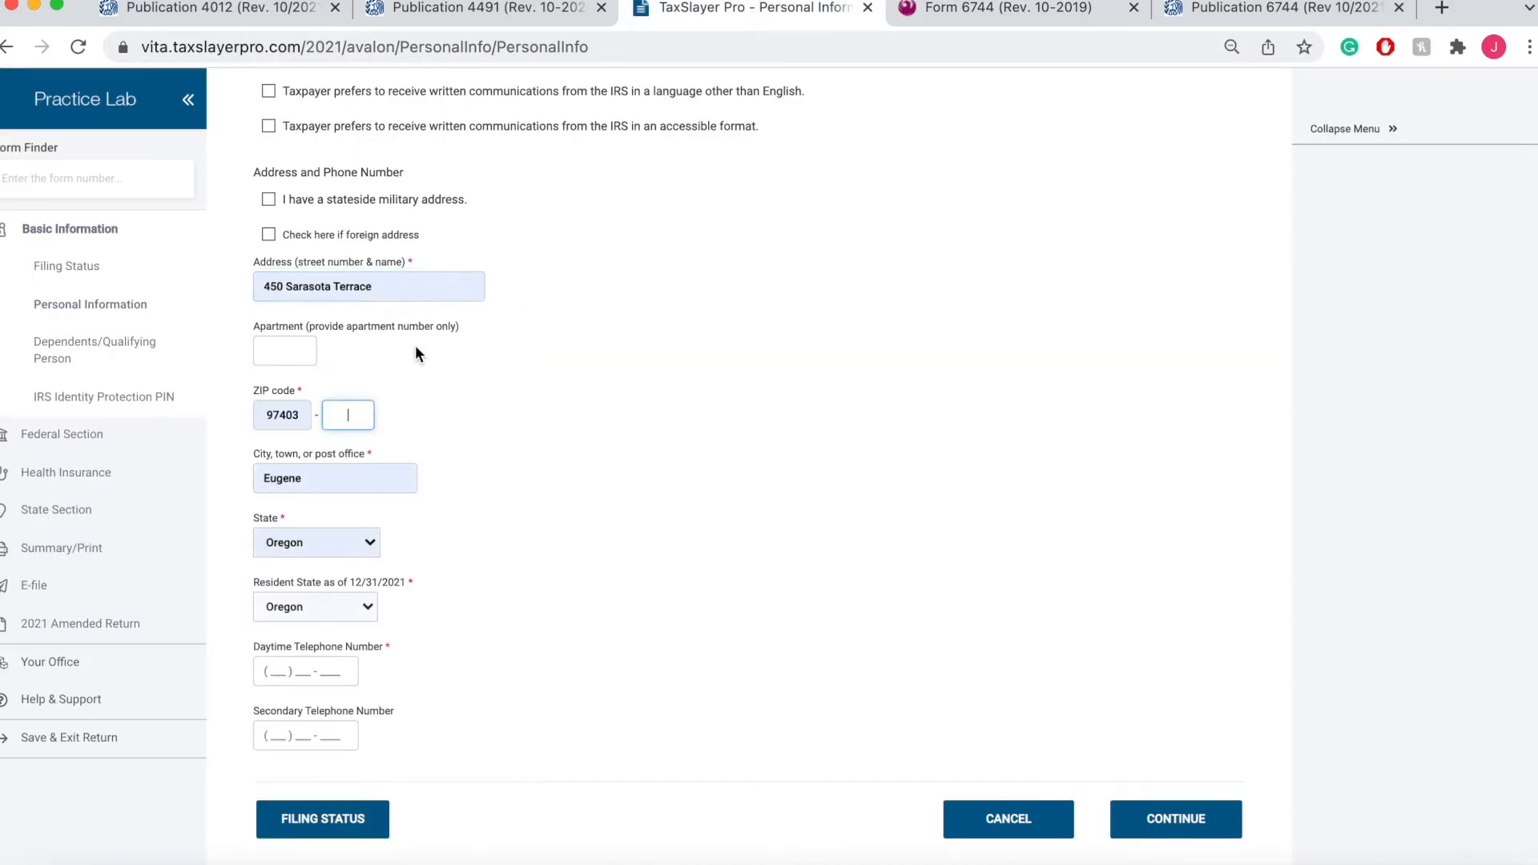
pyautogui.click(299, 413)
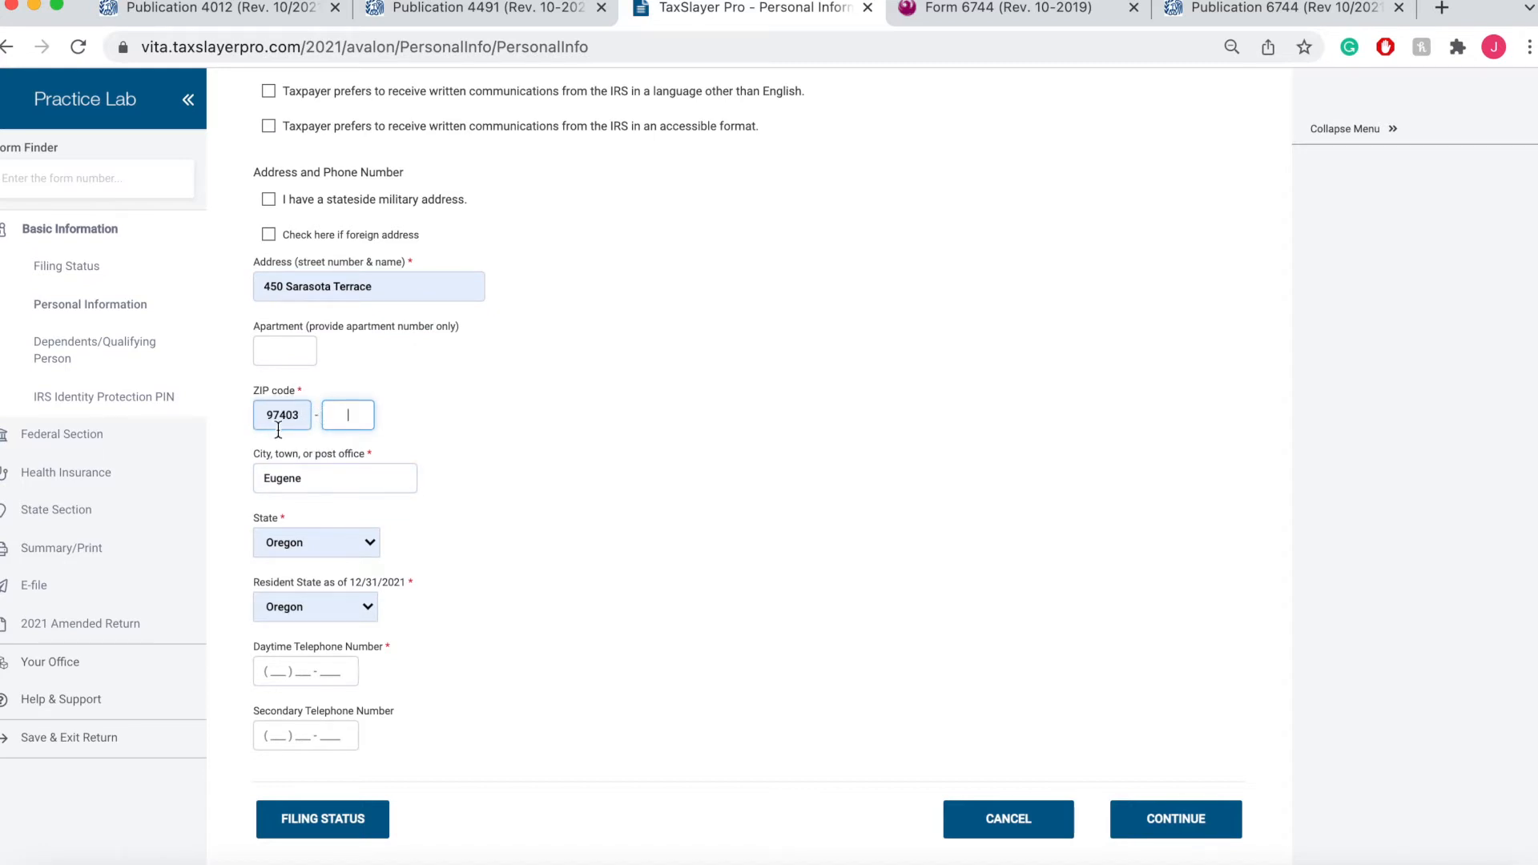
pyautogui.click(364, 472)
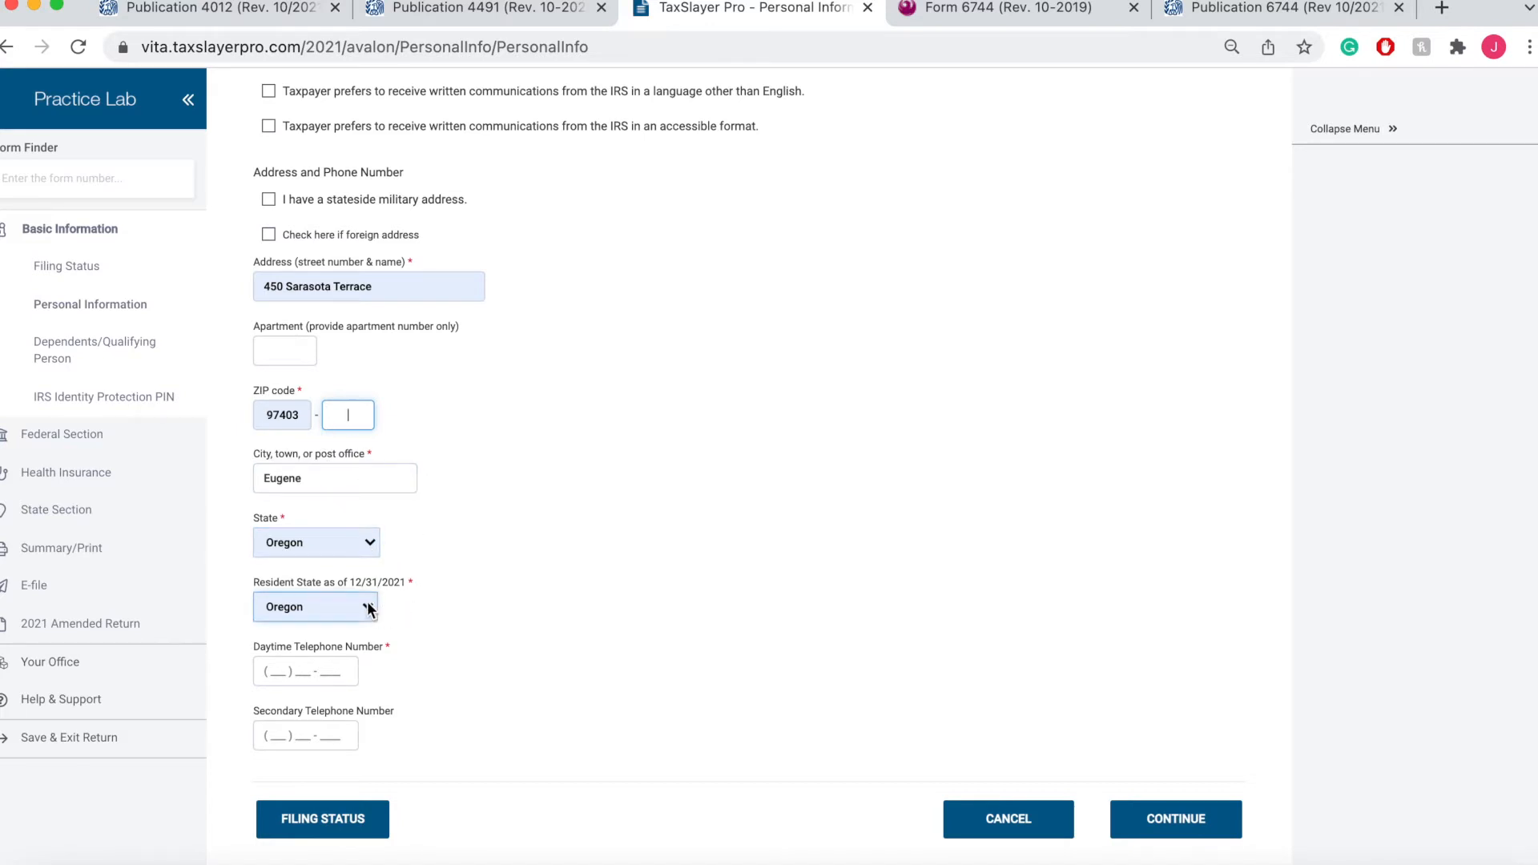
pyautogui.click(1006, 17)
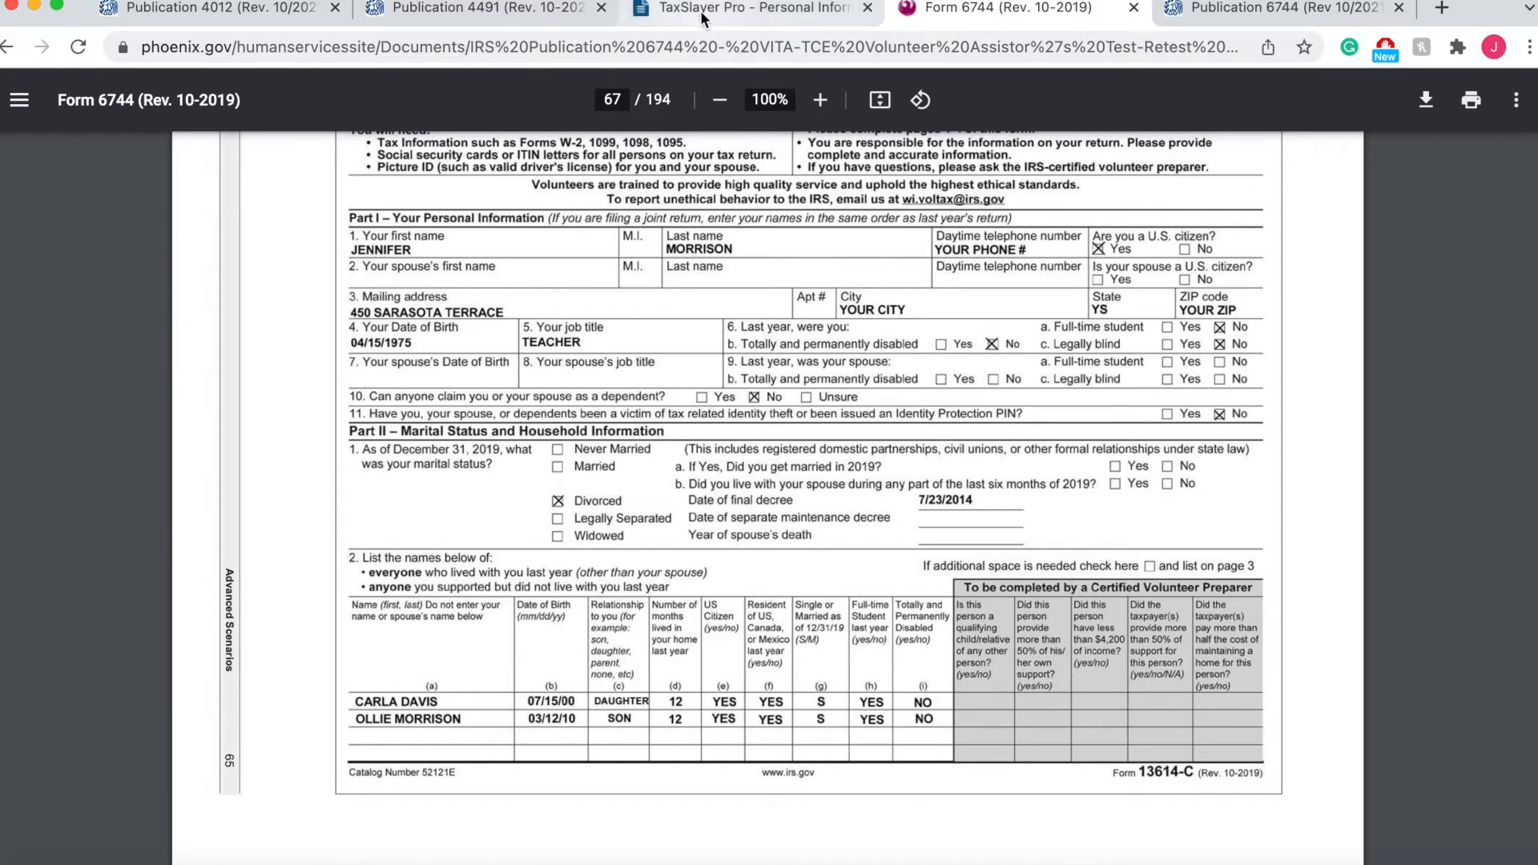
pyautogui.click(761, 13)
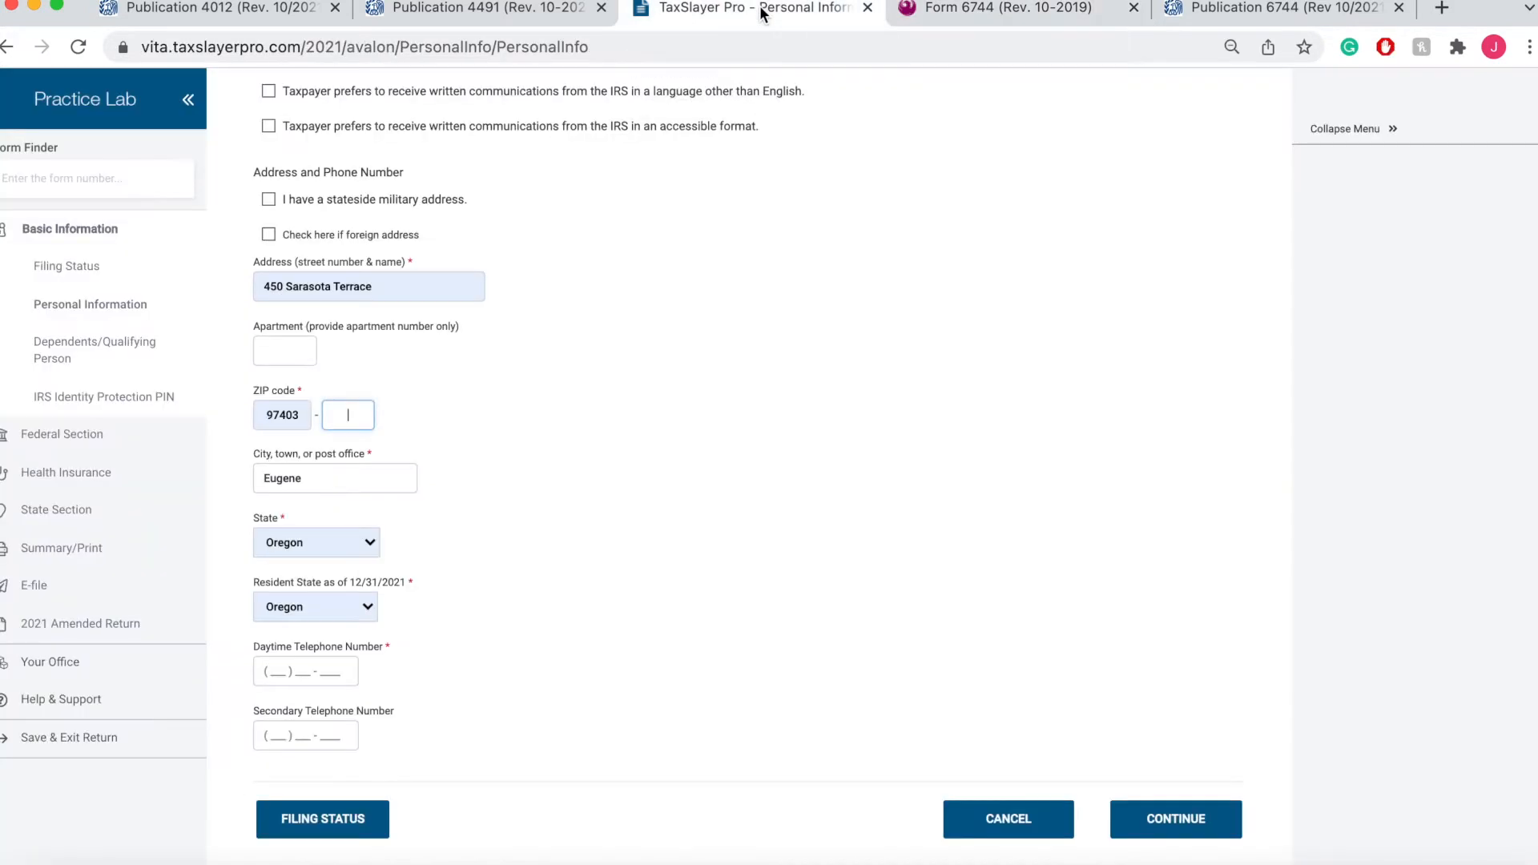
# Enter the taxpayer's daytime telephone number, review the page and save the personal information
pyautogui.click(275, 669)
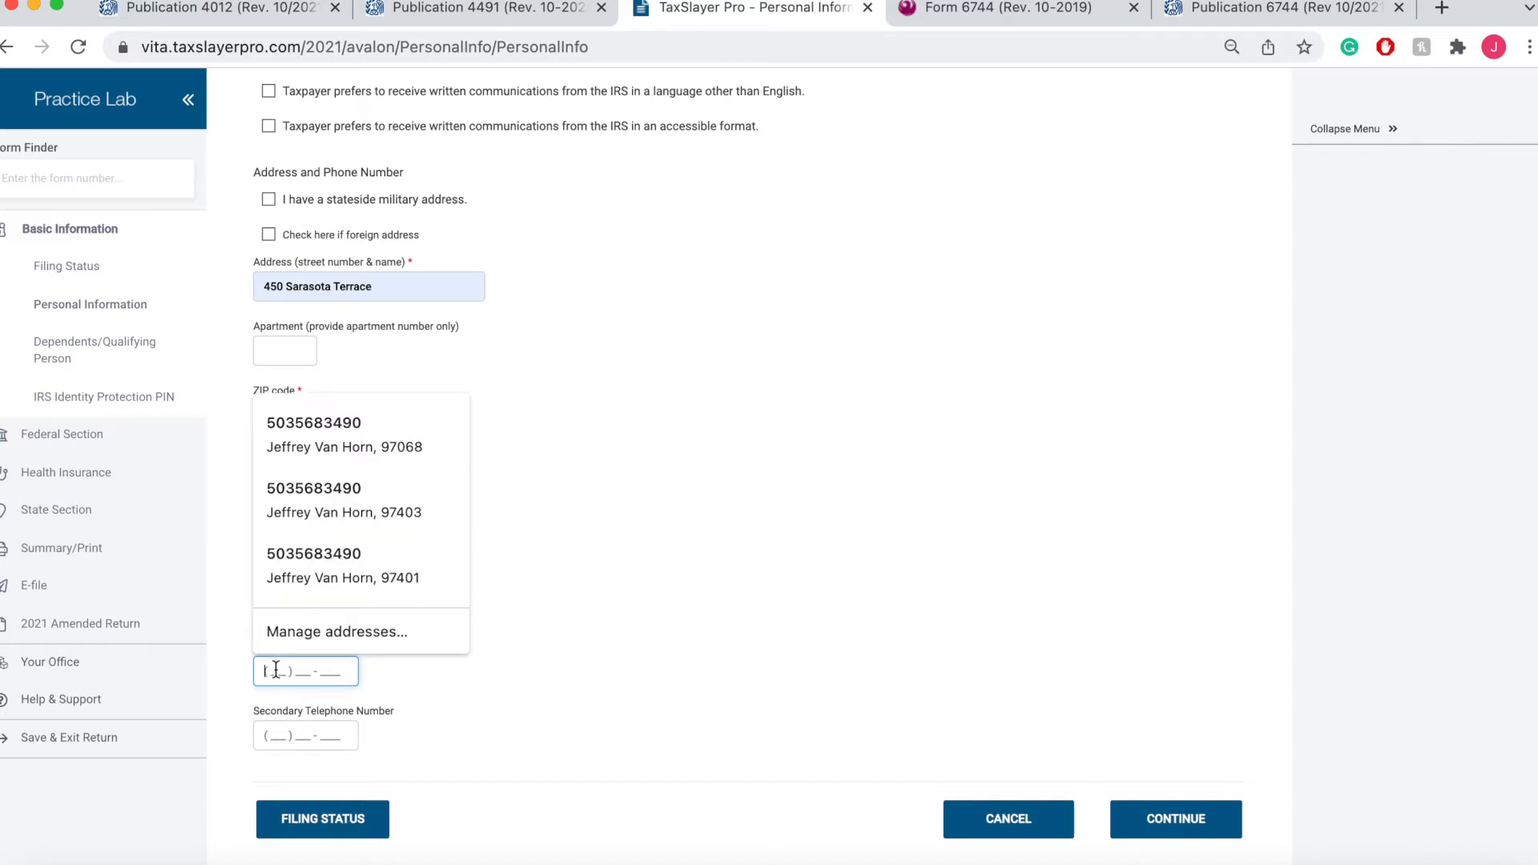
pyautogui.write('1) 123-4567')
pyautogui.click(614, 734)
pyautogui.scroll(10, 539, 669)
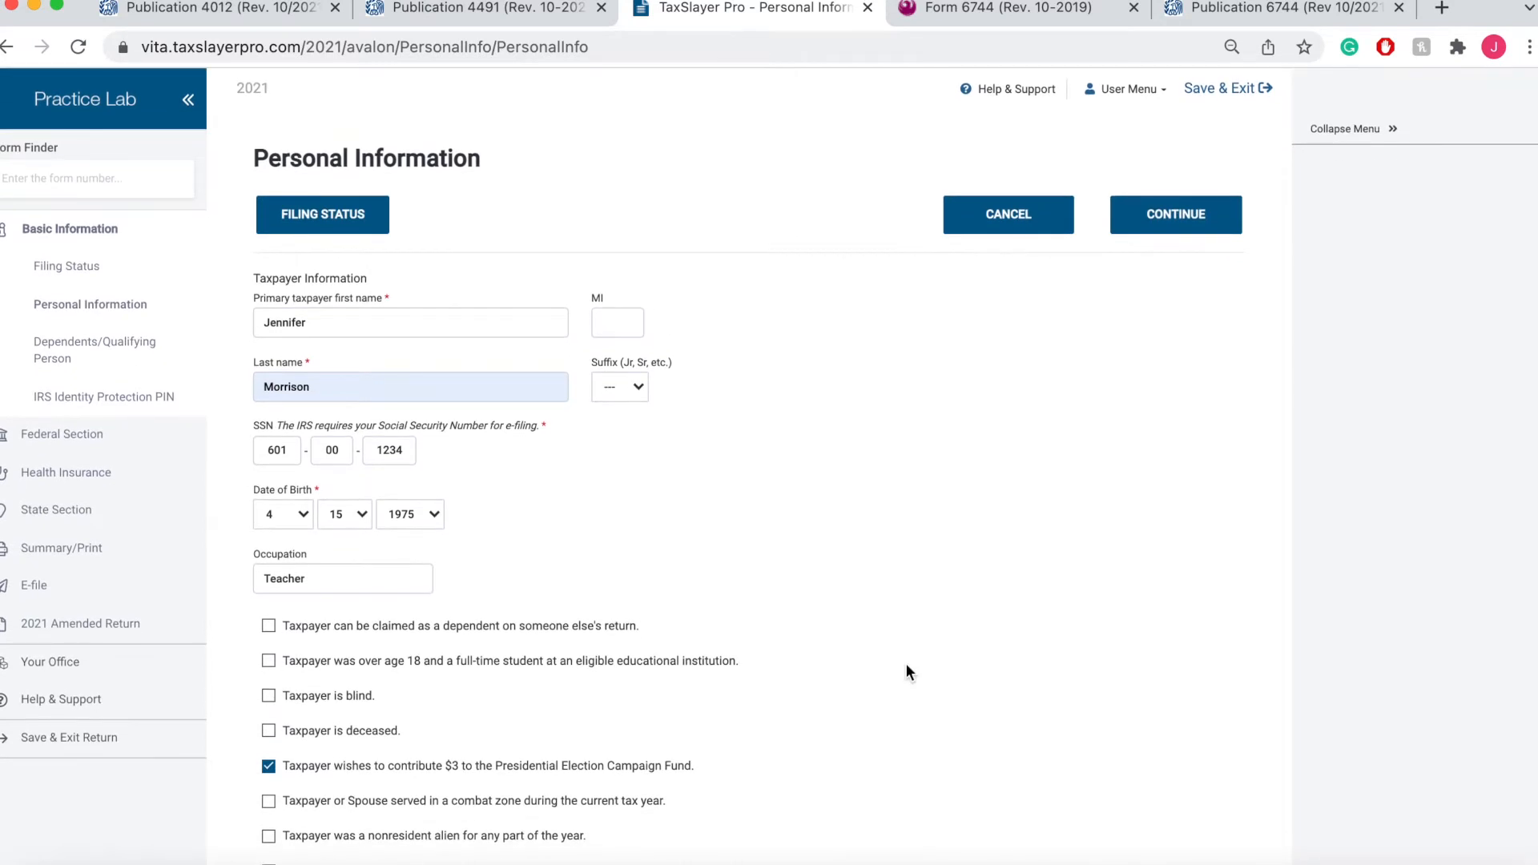
pyautogui.scroll(-3, 907, 671)
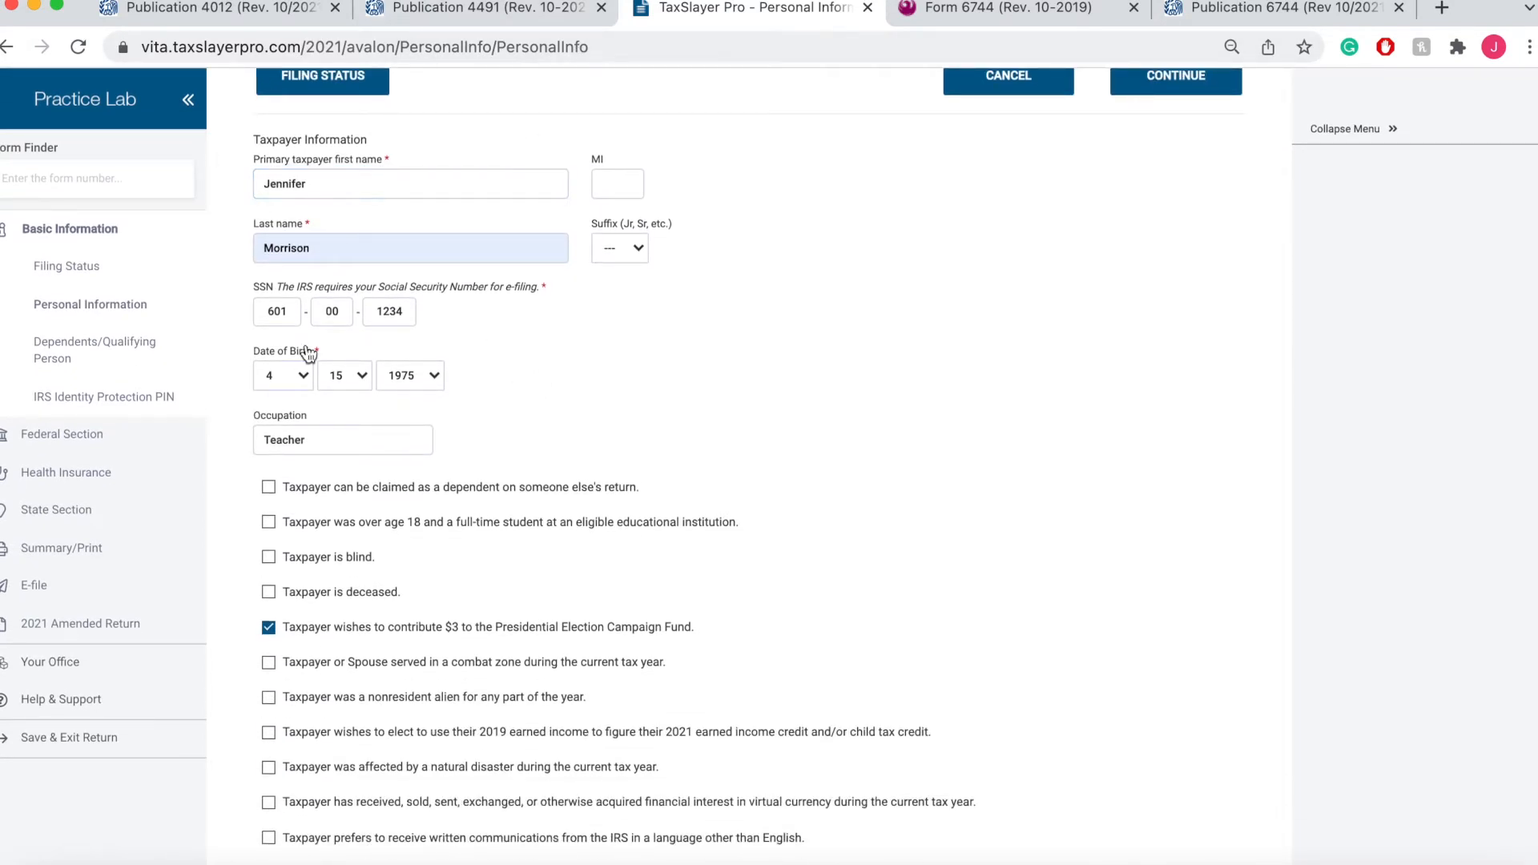
pyautogui.scroll(-5, 684, 376)
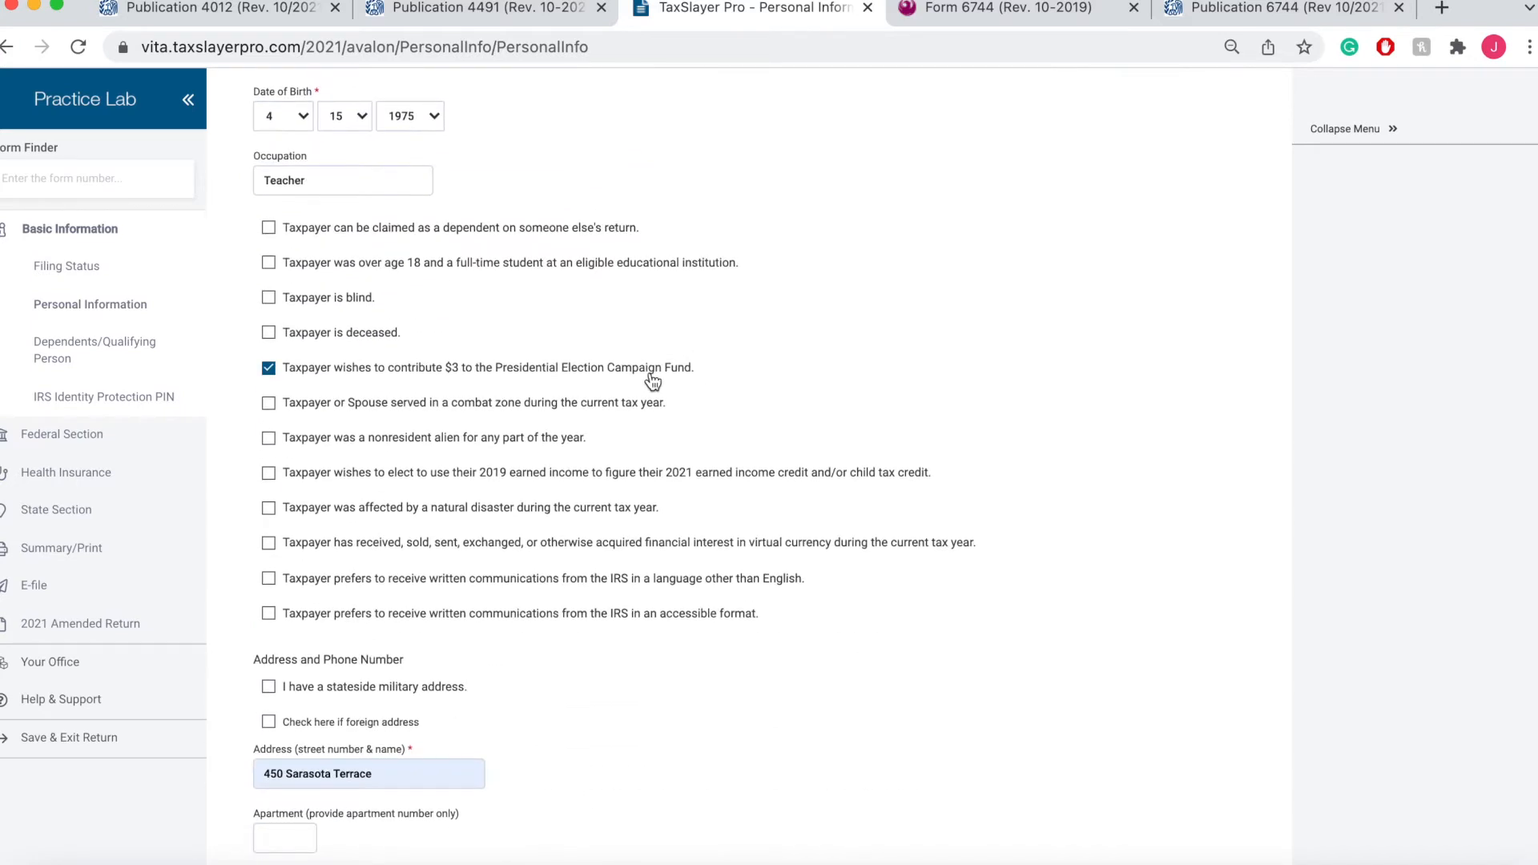
pyautogui.scroll(-10, 699, 394)
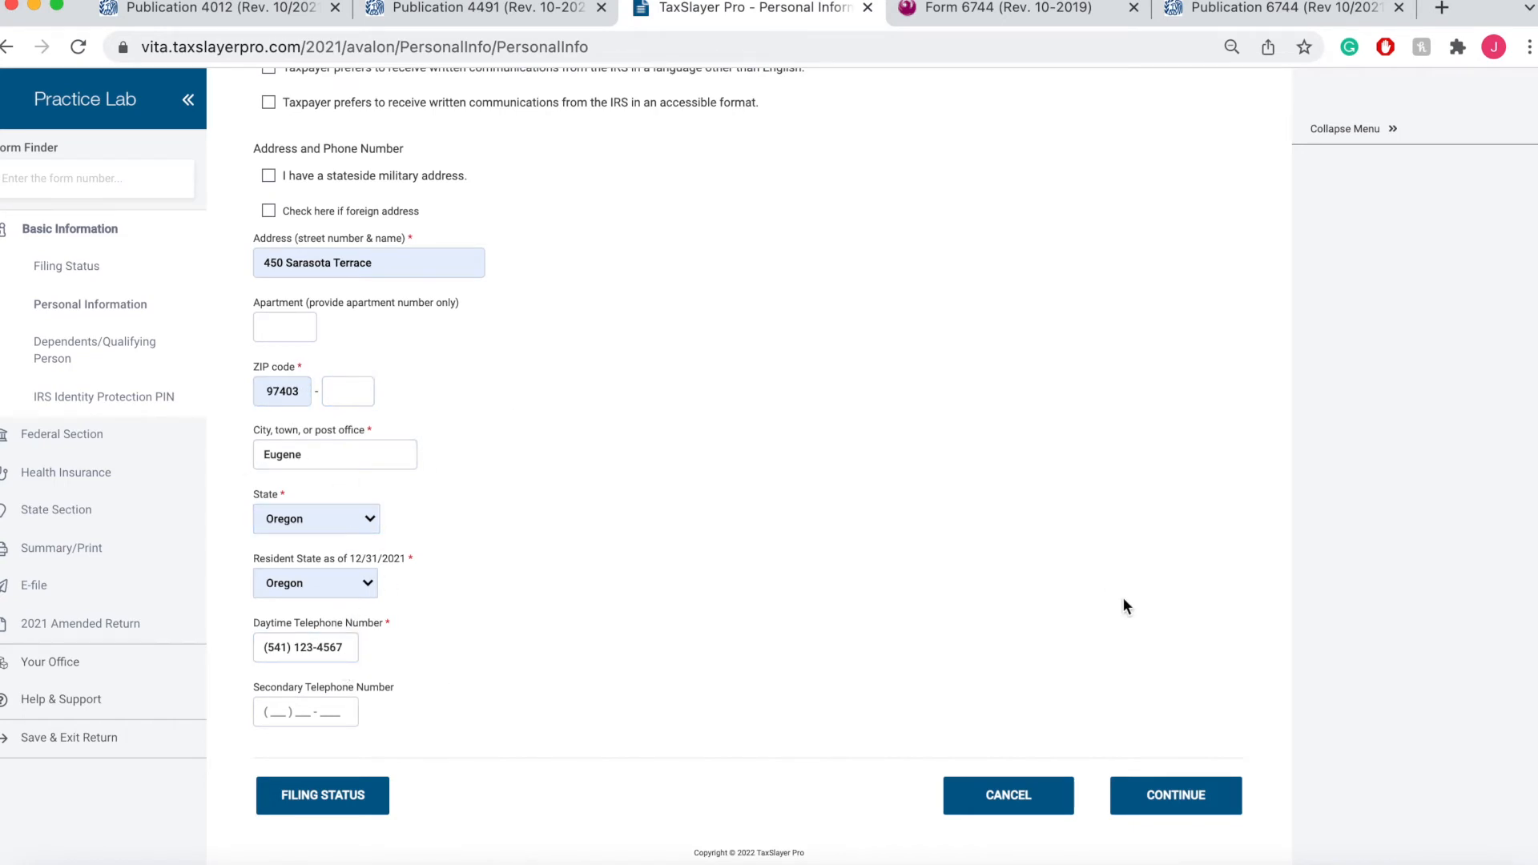
pyautogui.click(1177, 793)
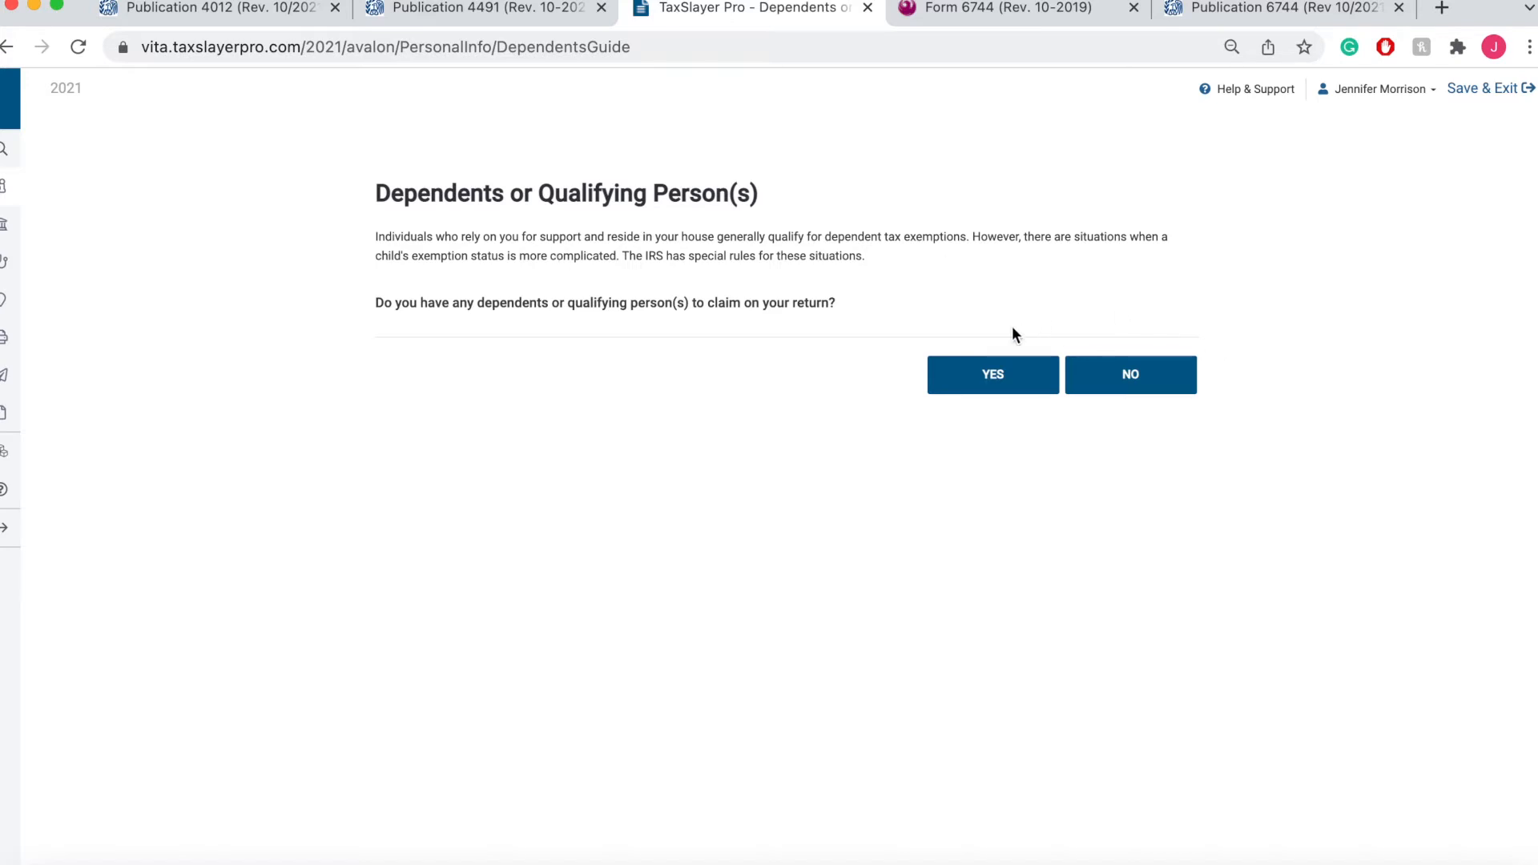
# Answer Yes to having dependents and enter the daughter's first and last name
pyautogui.click(962, 374)
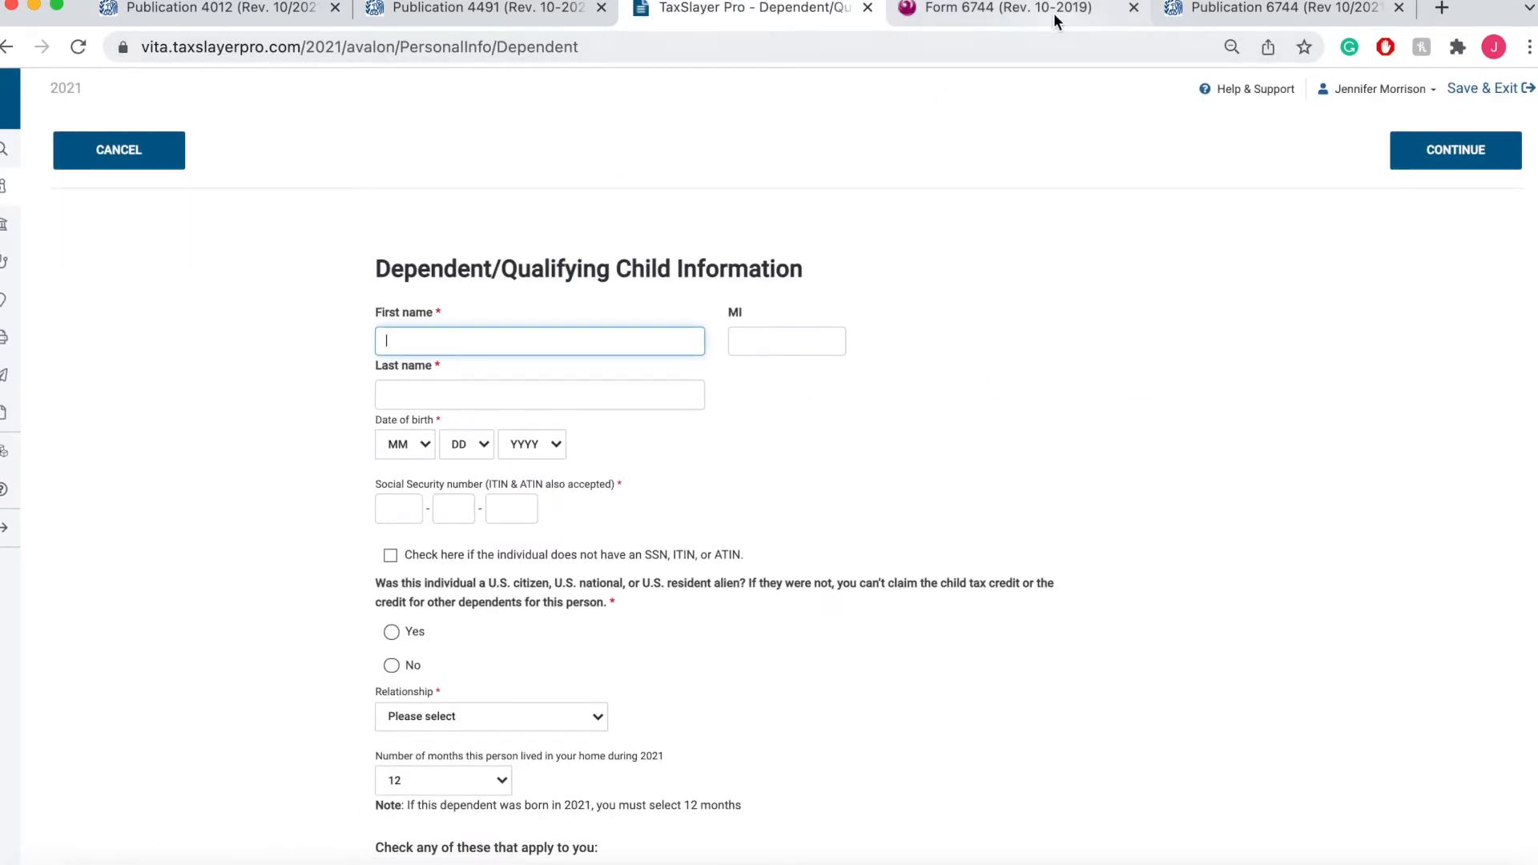
pyautogui.click(1033, 9)
pyautogui.scroll(-2, 671, 466)
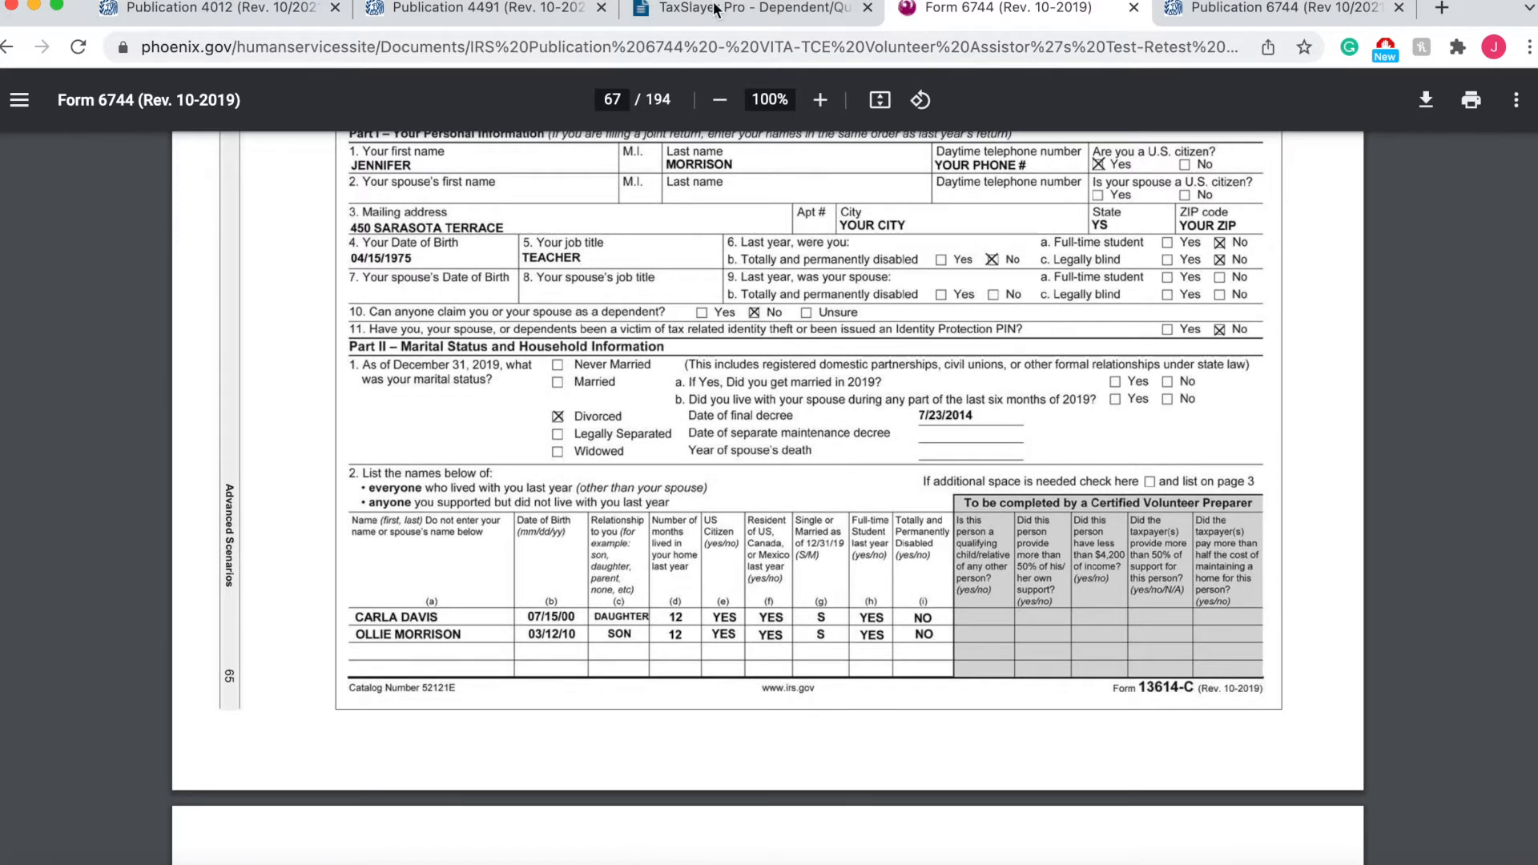
pyautogui.click(745, 9)
pyautogui.write('Carla')
pyautogui.click(548, 390)
pyautogui.write('Morrison')
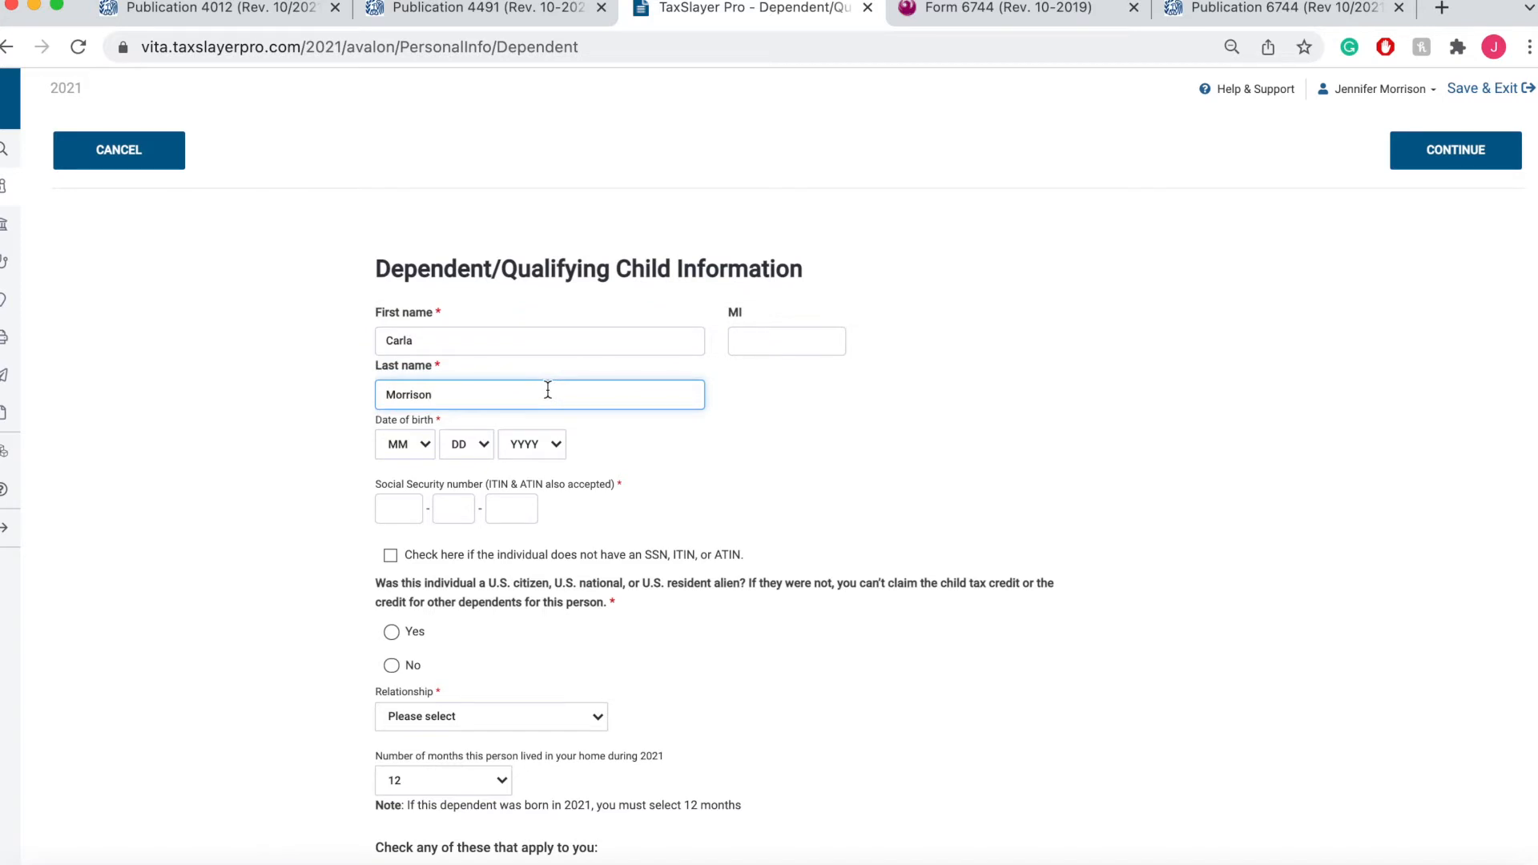
pyautogui.press('BackSpace')
pyautogui.press('BackSpace')
pyautogui.press('BackSpace')
pyautogui.press('BackSpace')
pyautogui.press('BackSpace')
pyautogui.write('D')
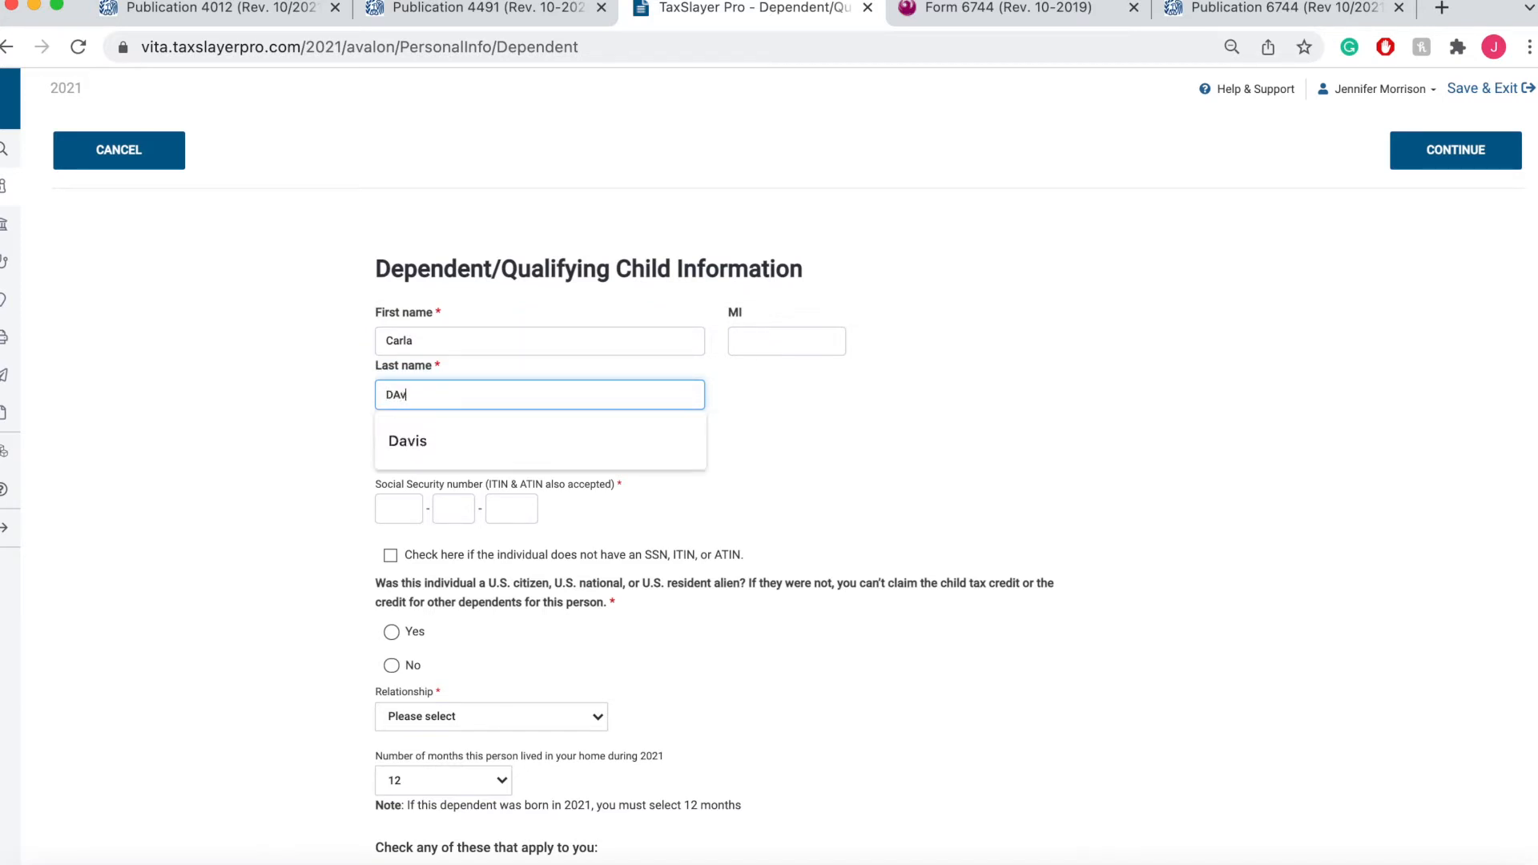
pyautogui.write('avis')
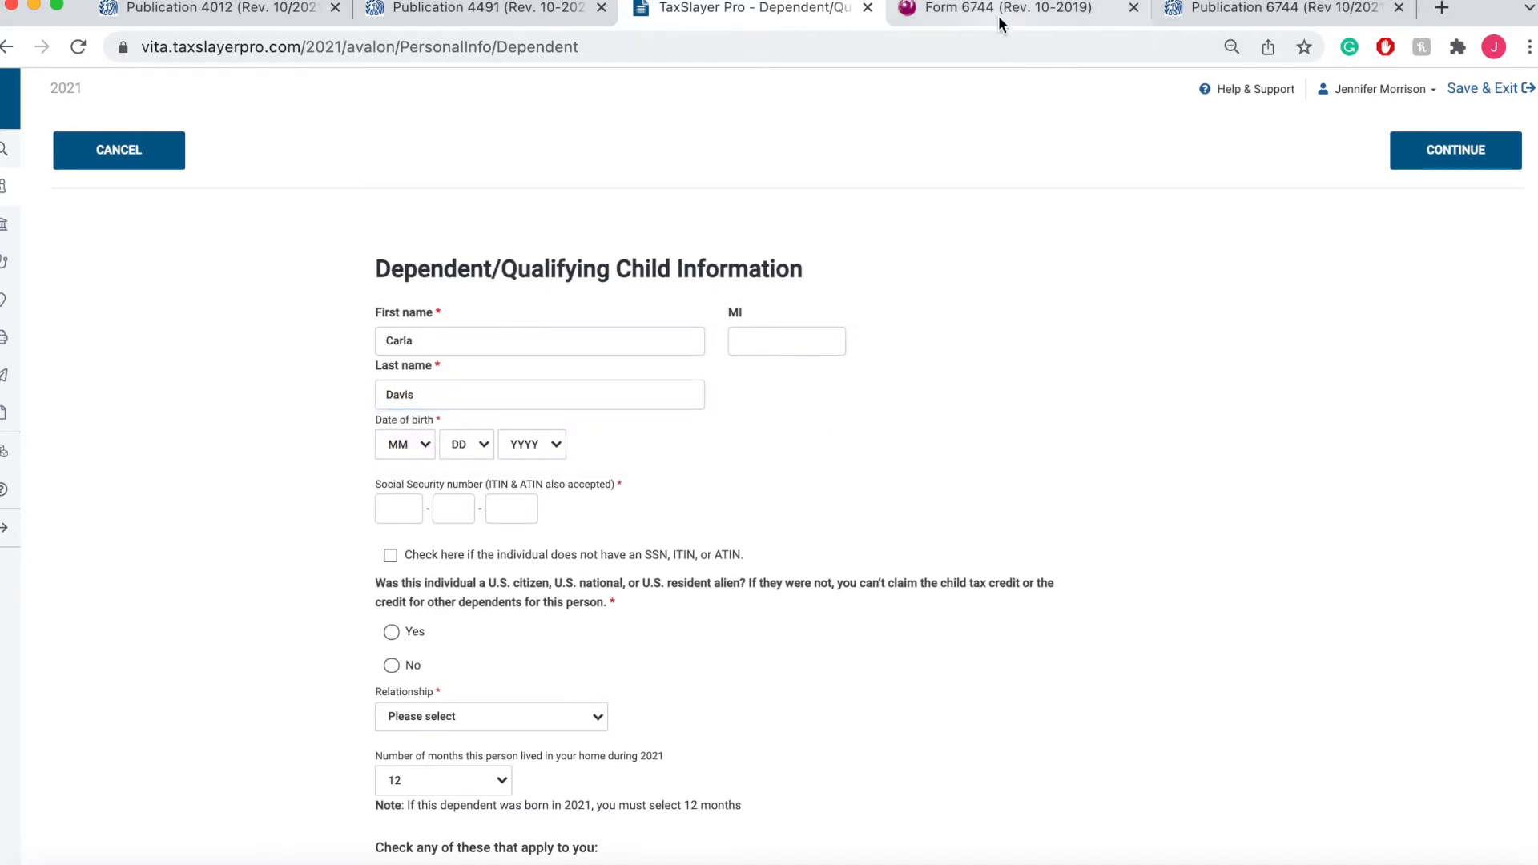
# Set the daughter's birth date to month 7 of 2000, including the birth day
pyautogui.click(998, 12)
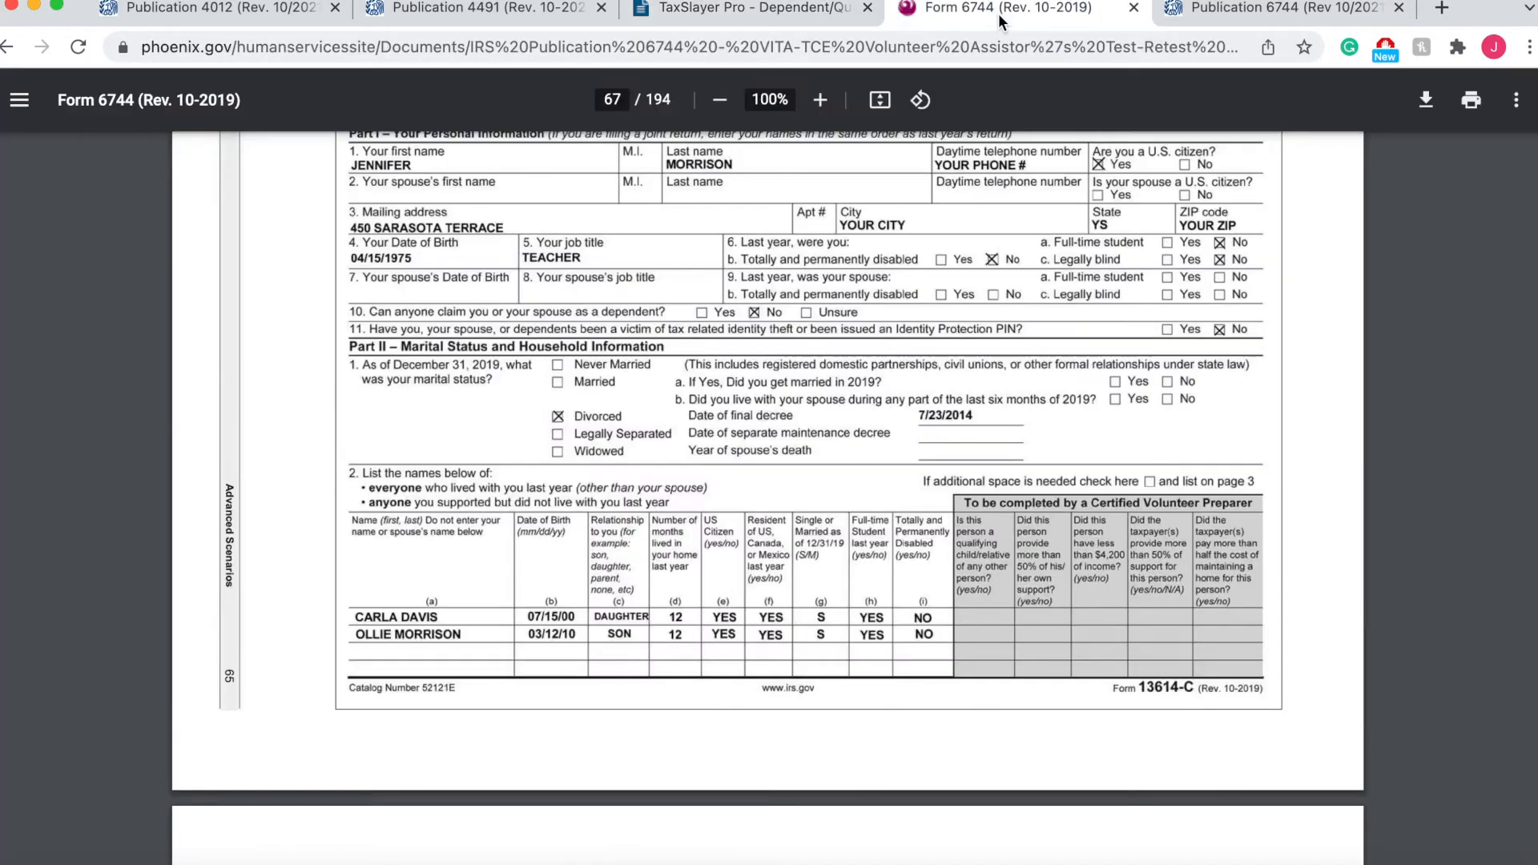
pyautogui.click(721, 14)
pyautogui.click(410, 449)
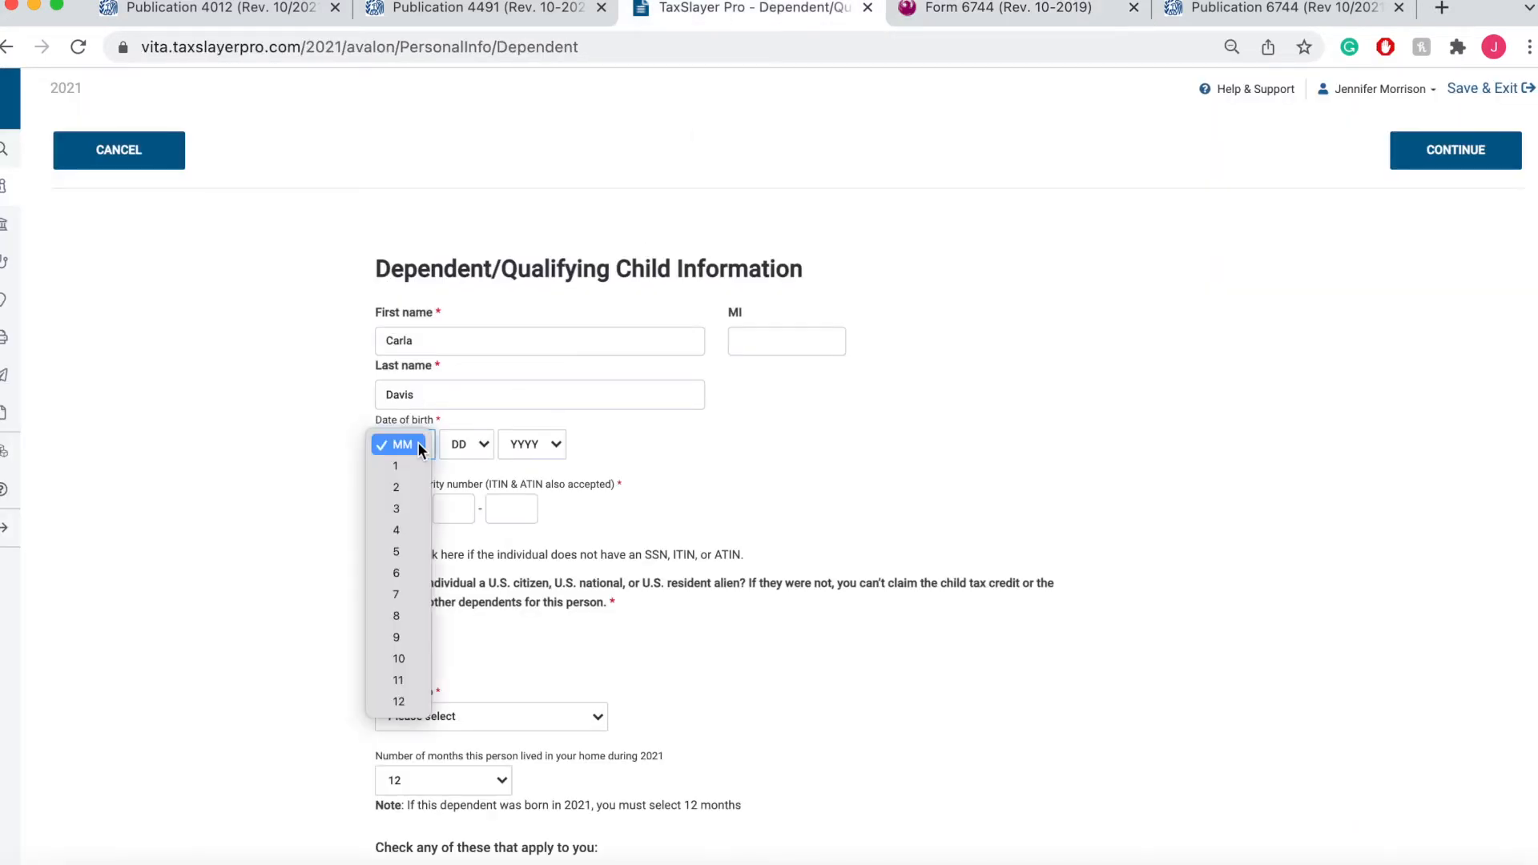
pyautogui.click(397, 597)
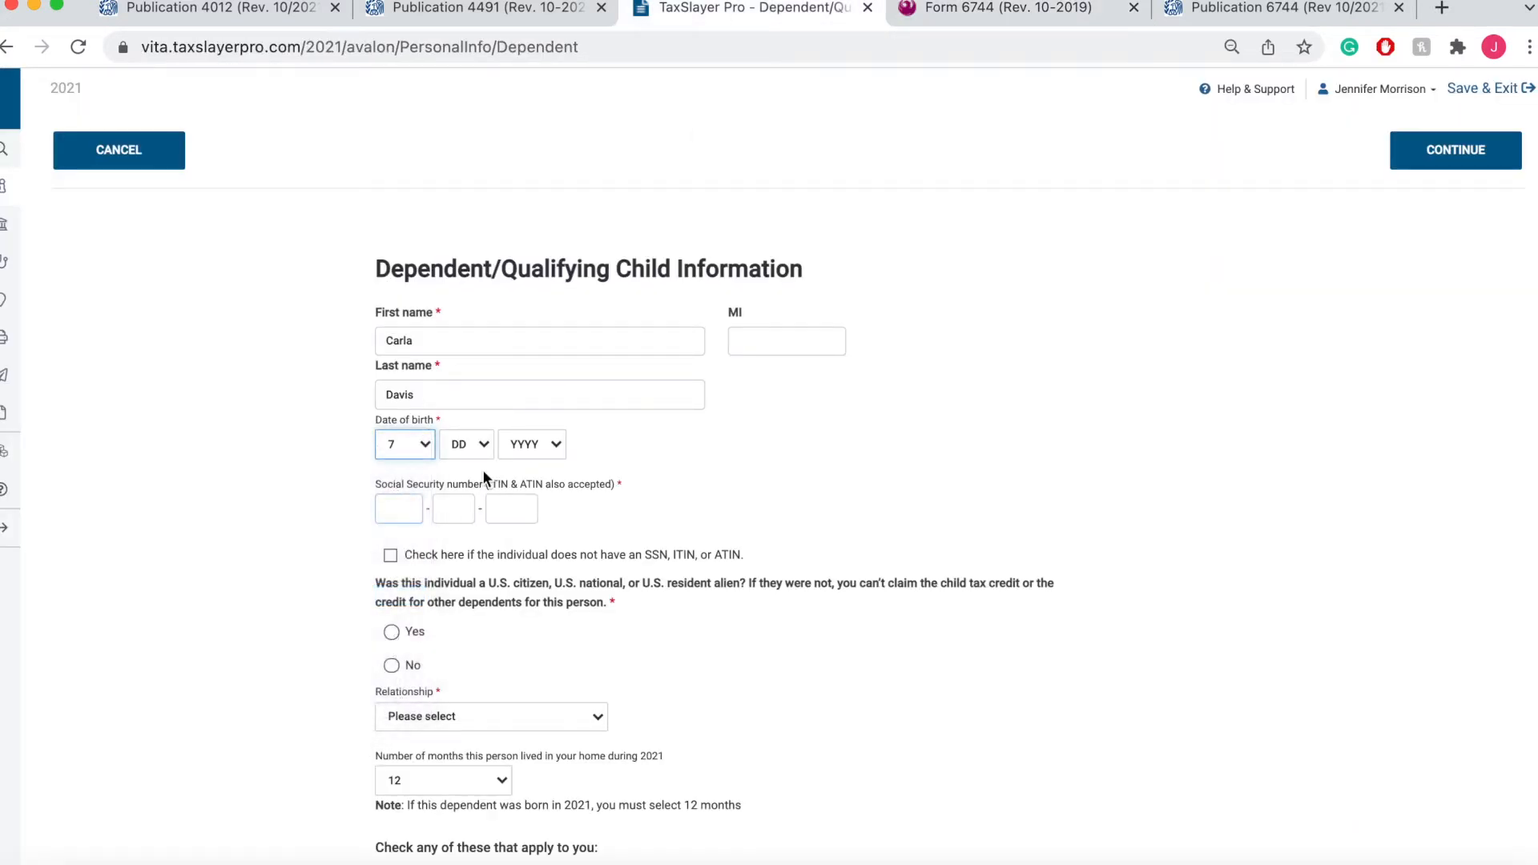
pyautogui.click(486, 444)
pyautogui.click(607, 431)
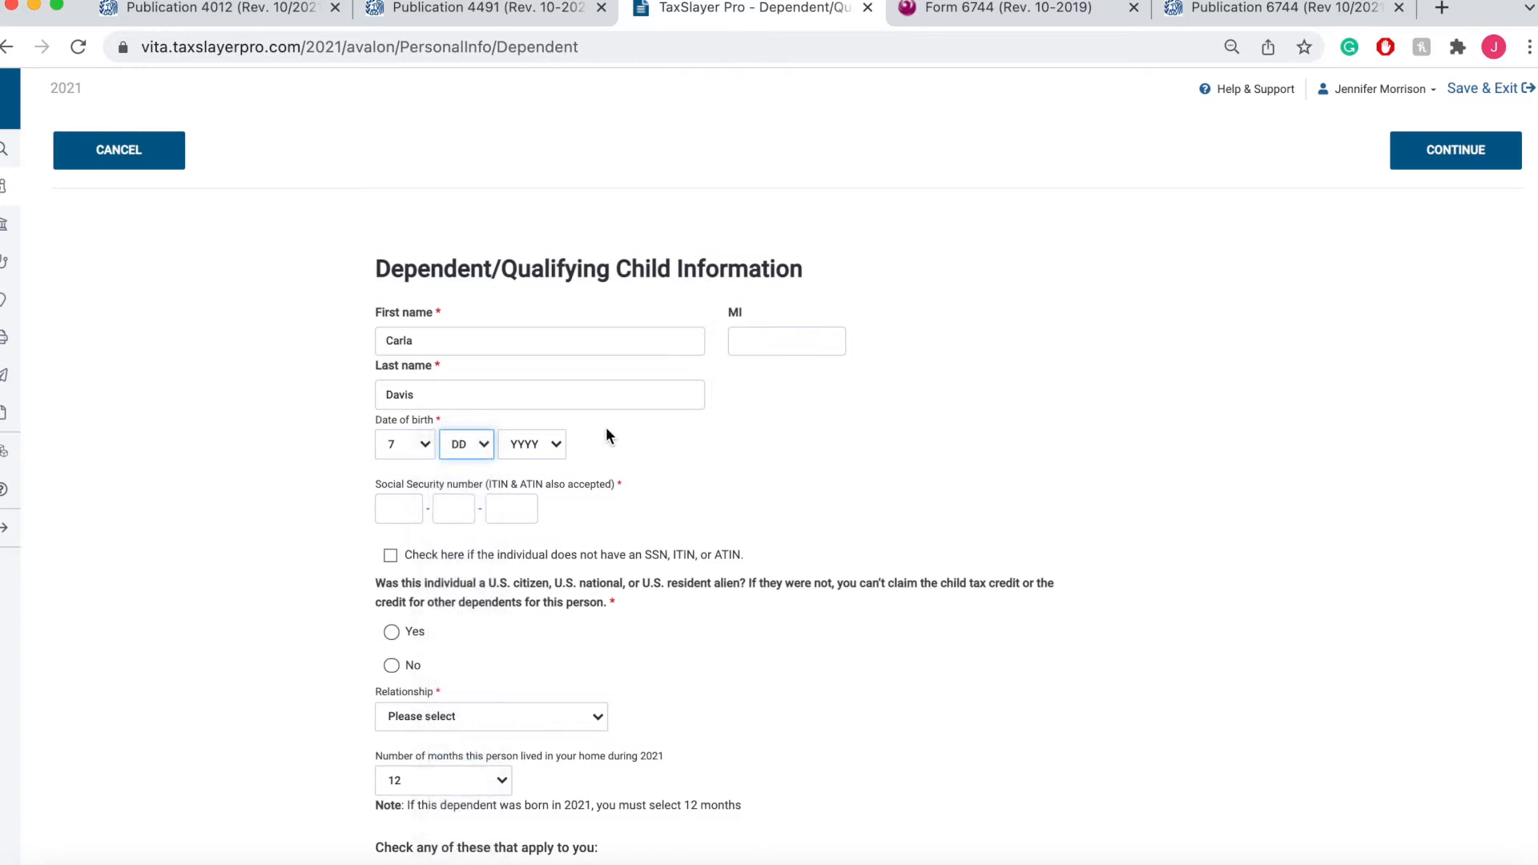
pyautogui.click(560, 446)
pyautogui.scroll(-5, 525, 758)
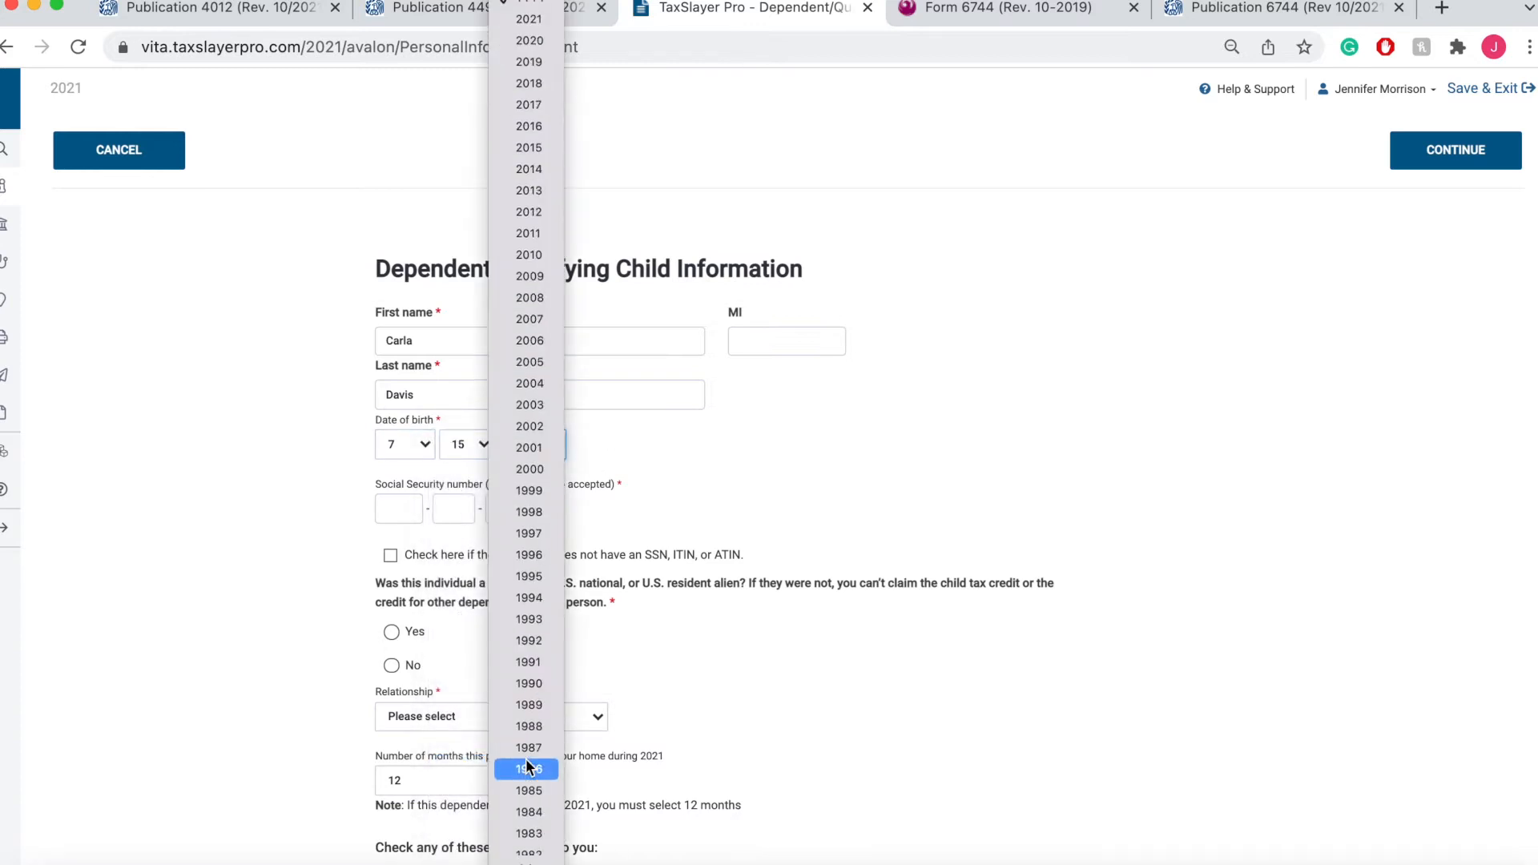
pyautogui.click(535, 471)
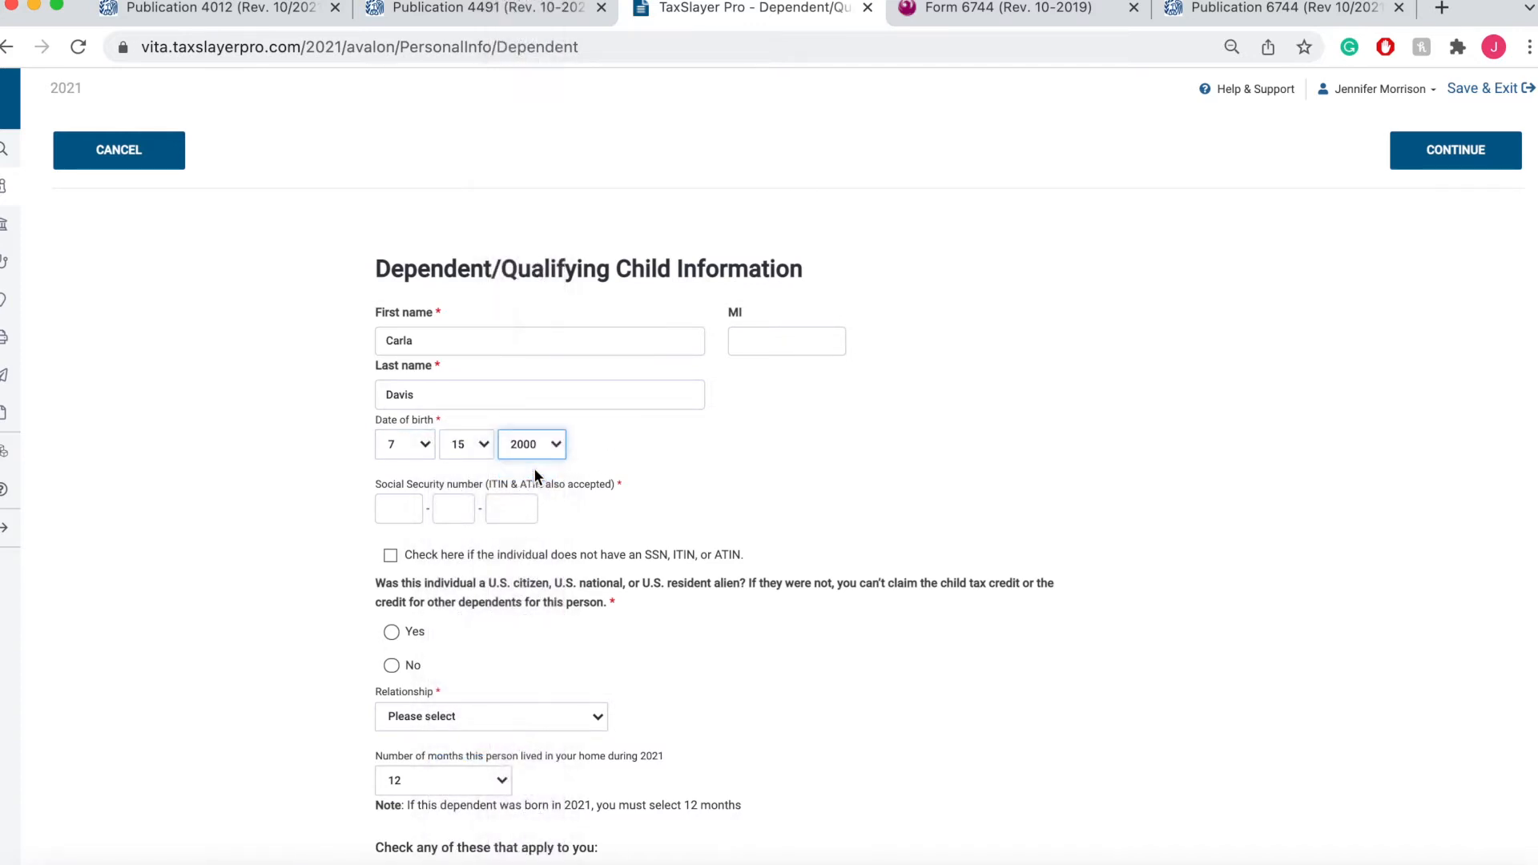
pyautogui.click(969, 12)
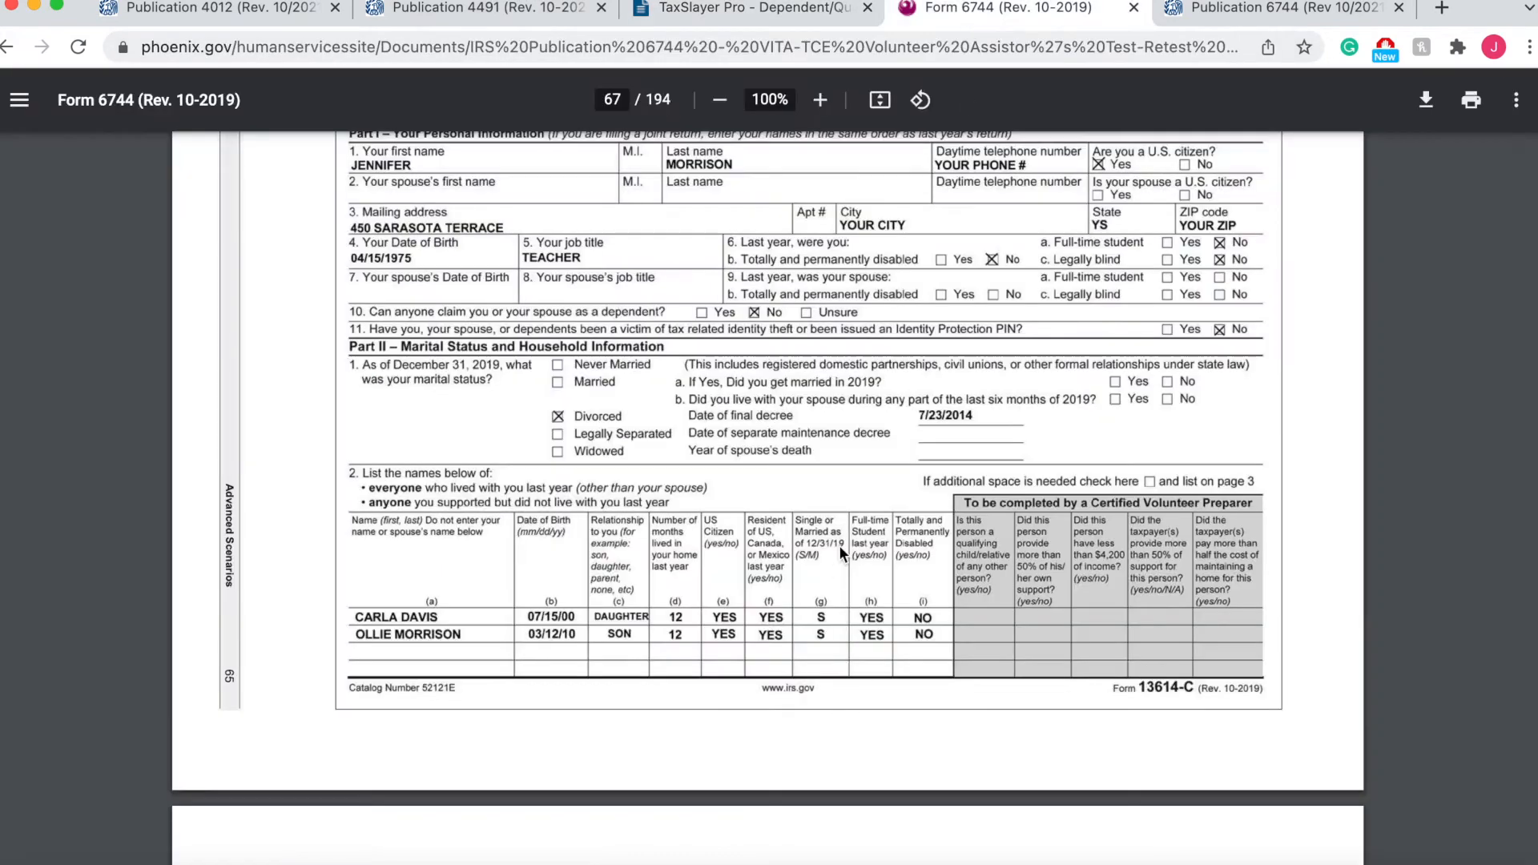
pyautogui.scroll(10, 858, 536)
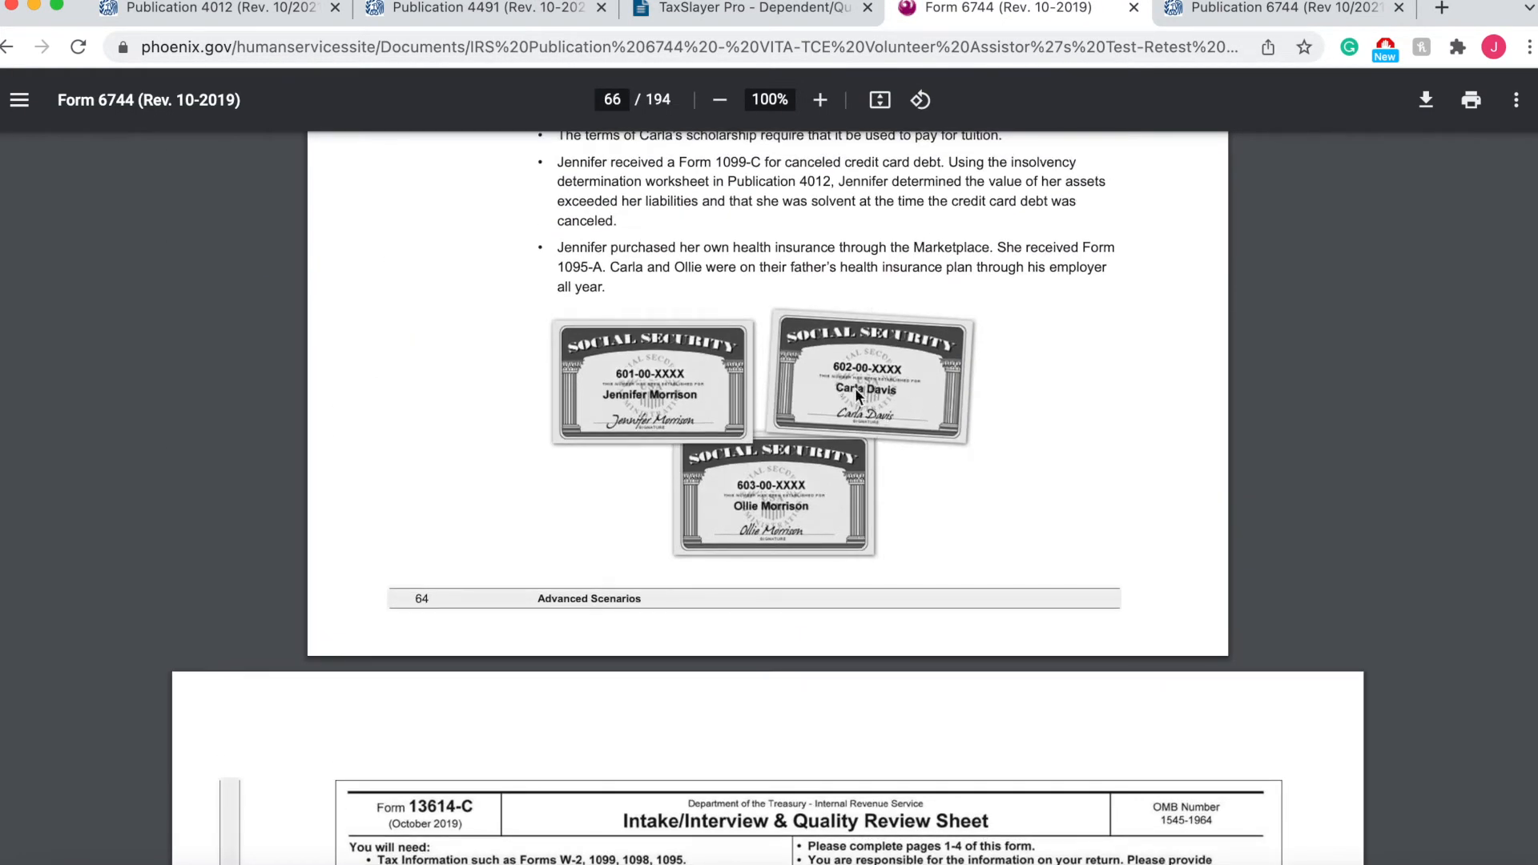
pyautogui.click(743, 11)
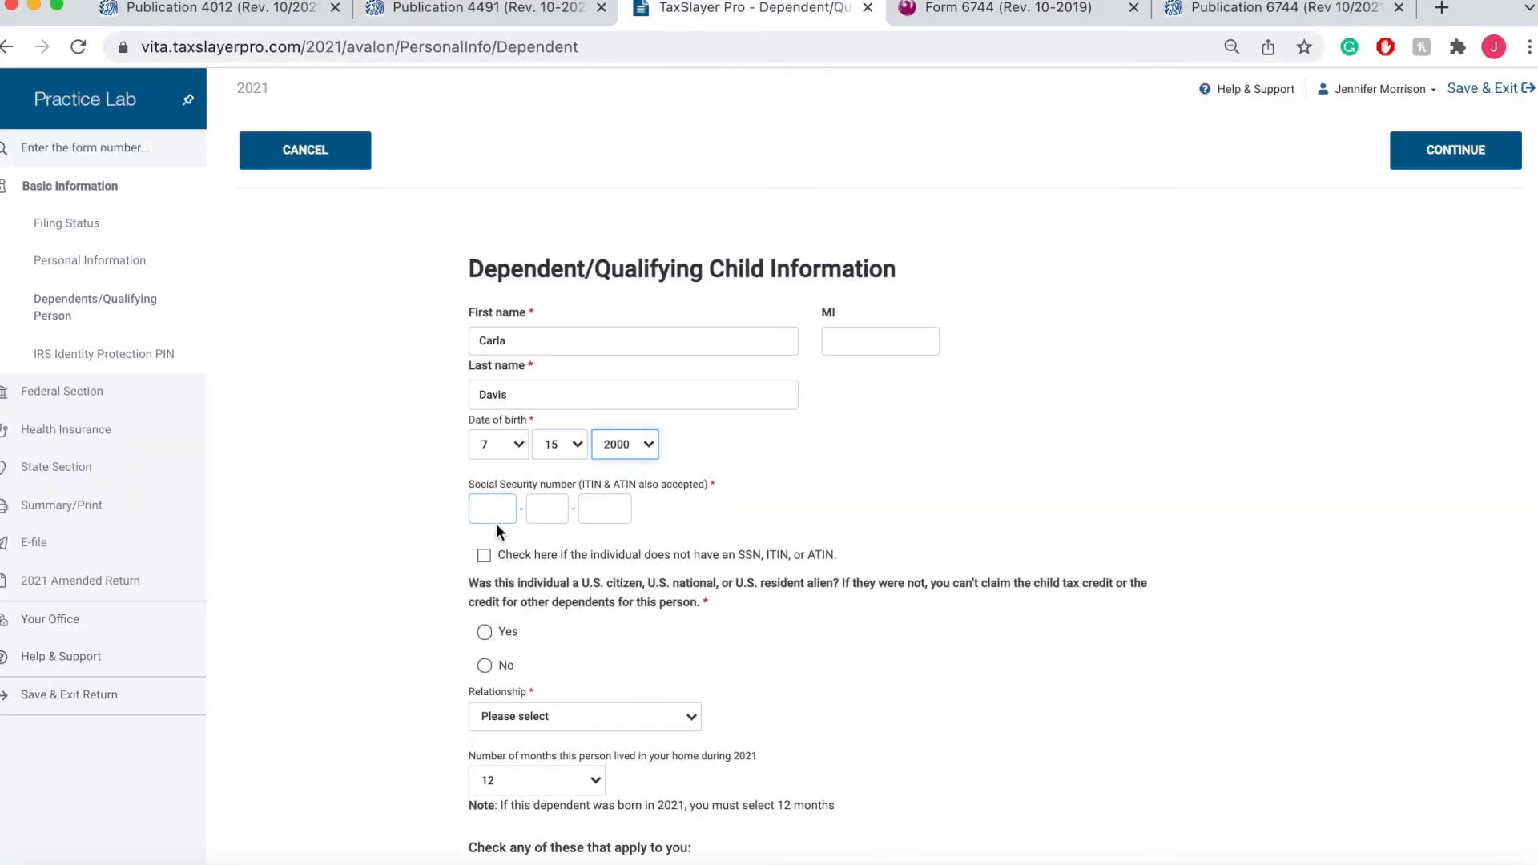
# Enter the daughter's Social Security number, mark her a U.S. citizen, and set relationship to Daughter
pyautogui.click(456, 494)
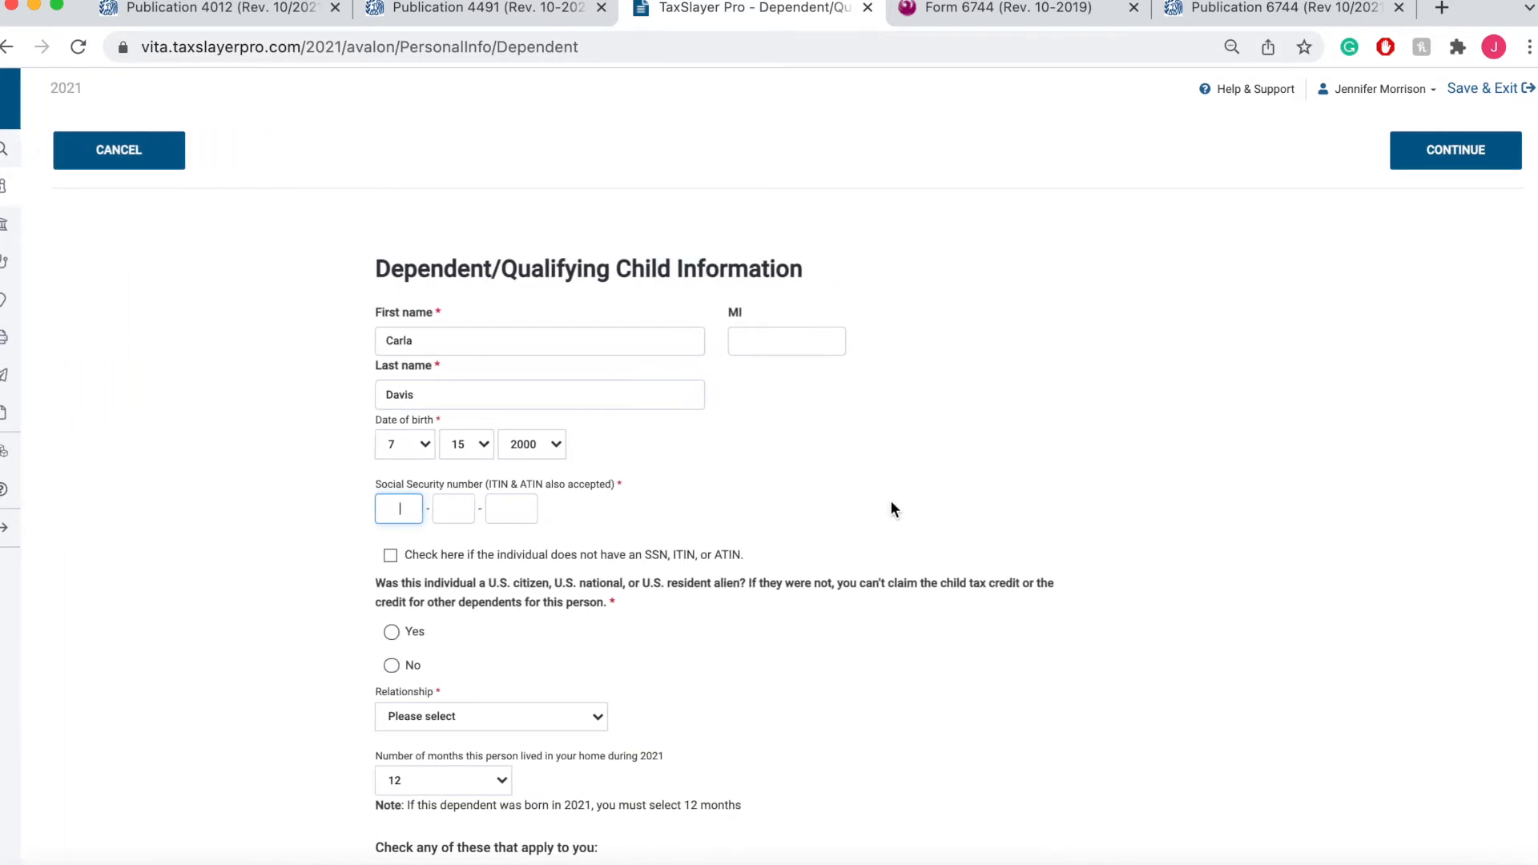
pyautogui.write('602')
pyautogui.click(1027, 14)
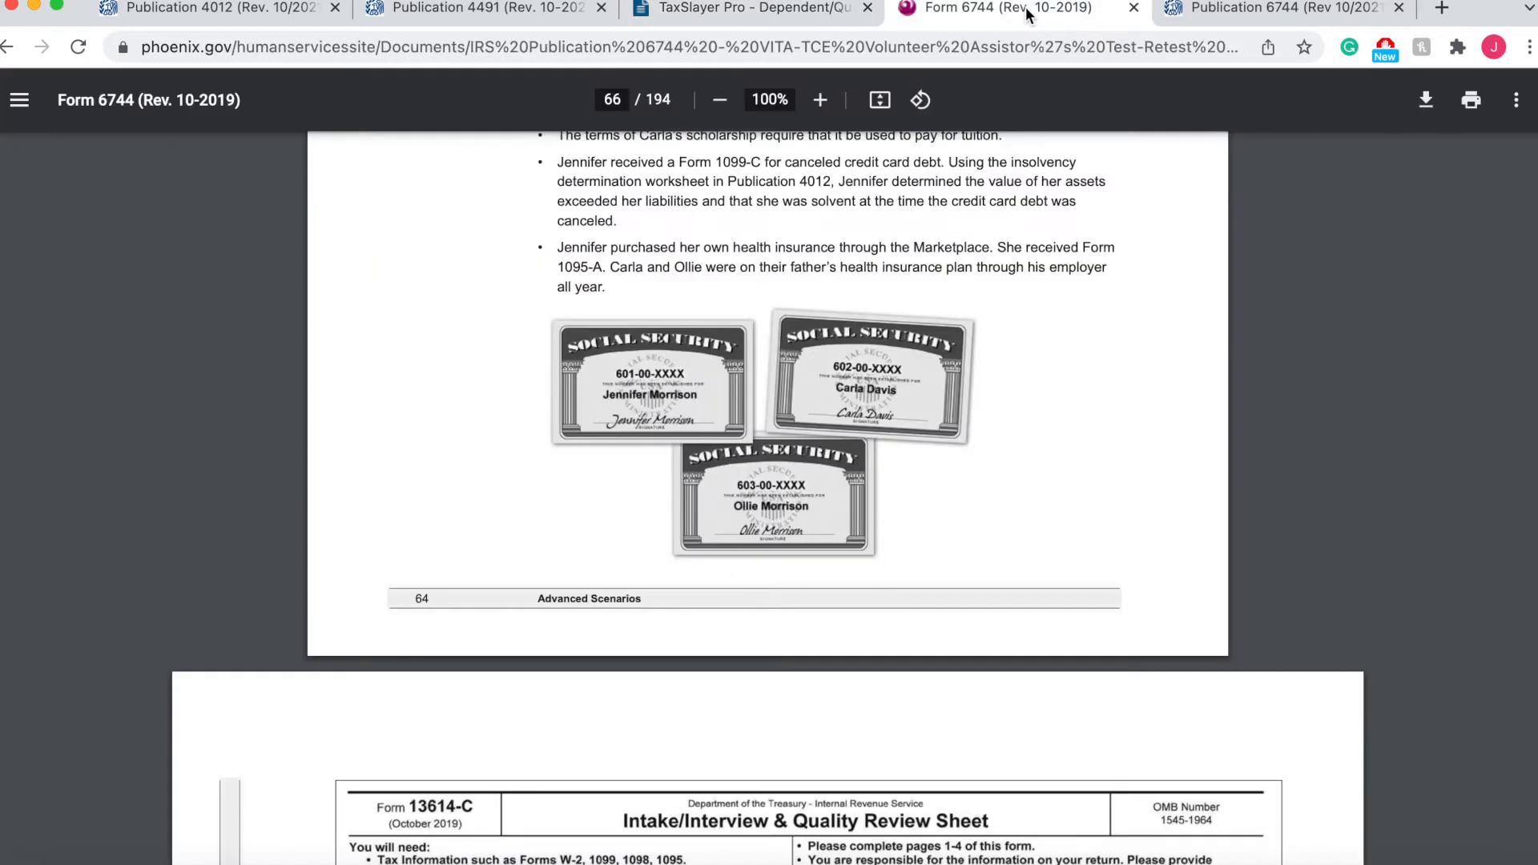
pyautogui.click(725, 9)
pyautogui.write('00')
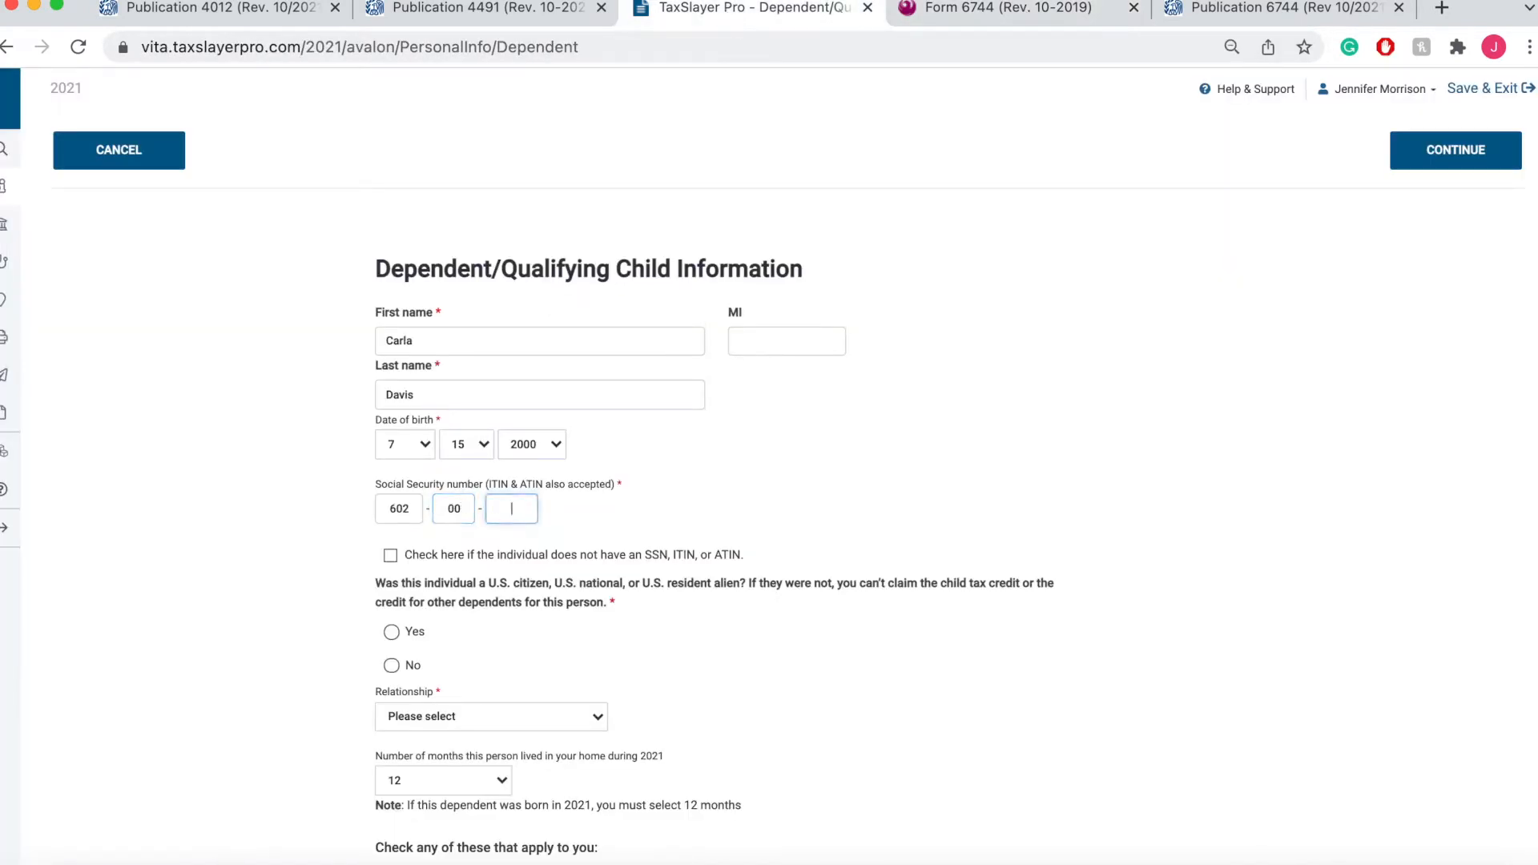
pyautogui.write('-1234')
pyautogui.scroll(-3, 777, 566)
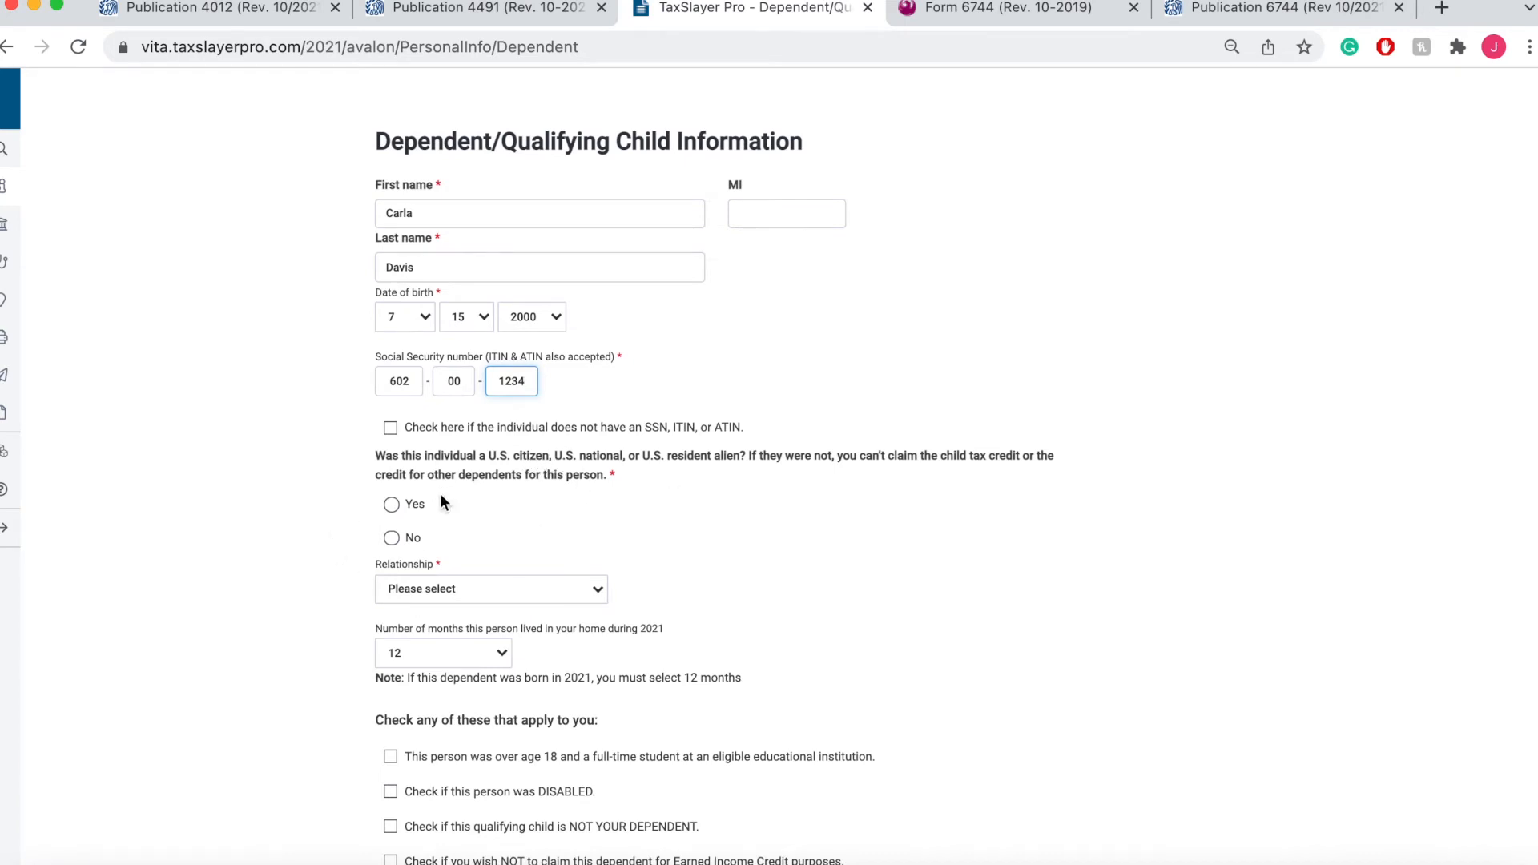
pyautogui.click(392, 504)
pyautogui.scroll(-3, 894, 481)
pyautogui.click(605, 396)
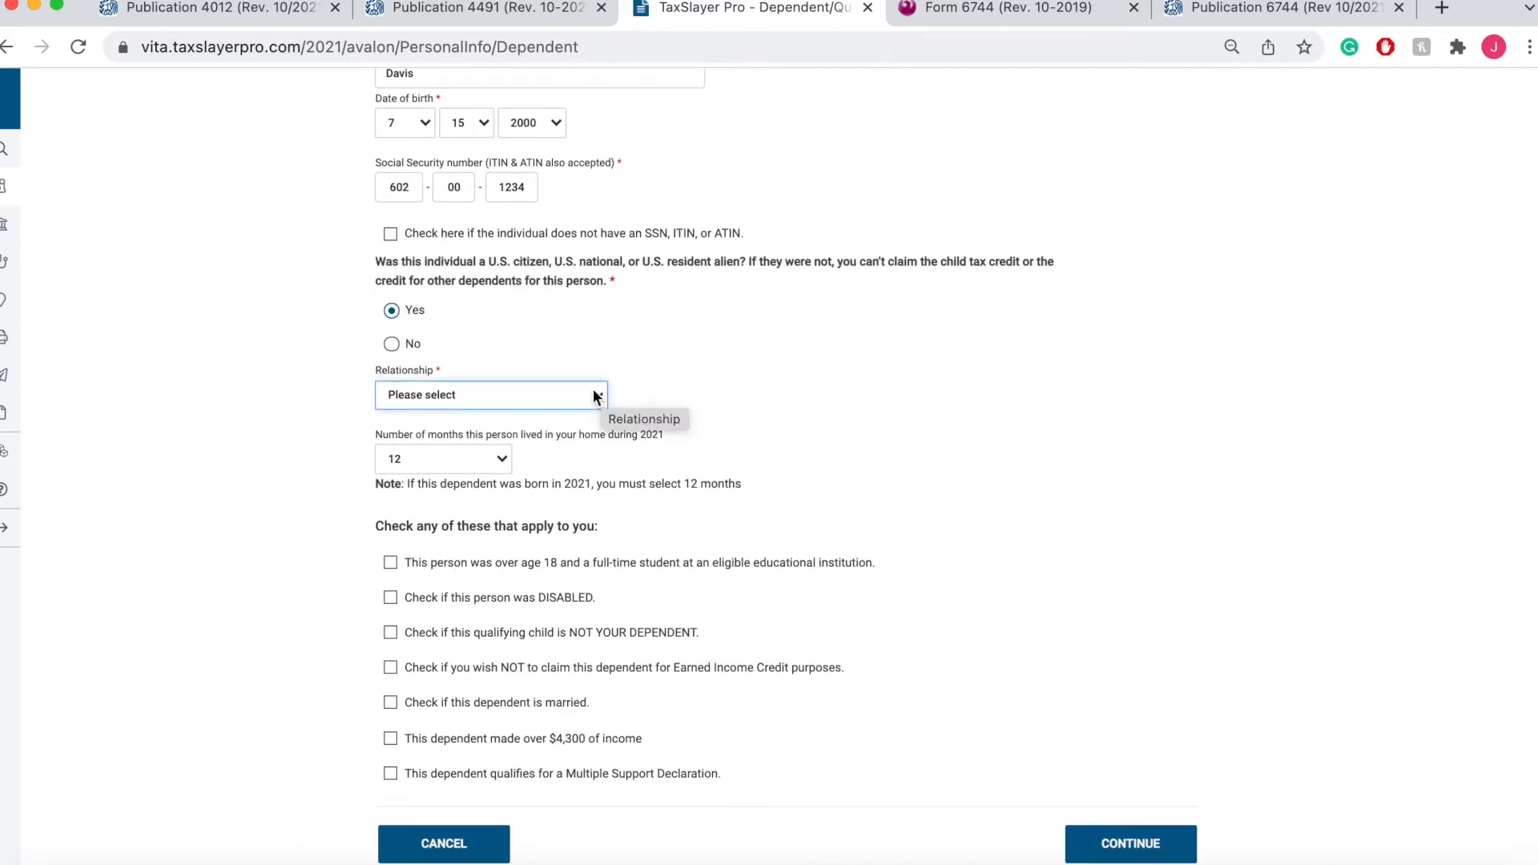
pyautogui.click(597, 396)
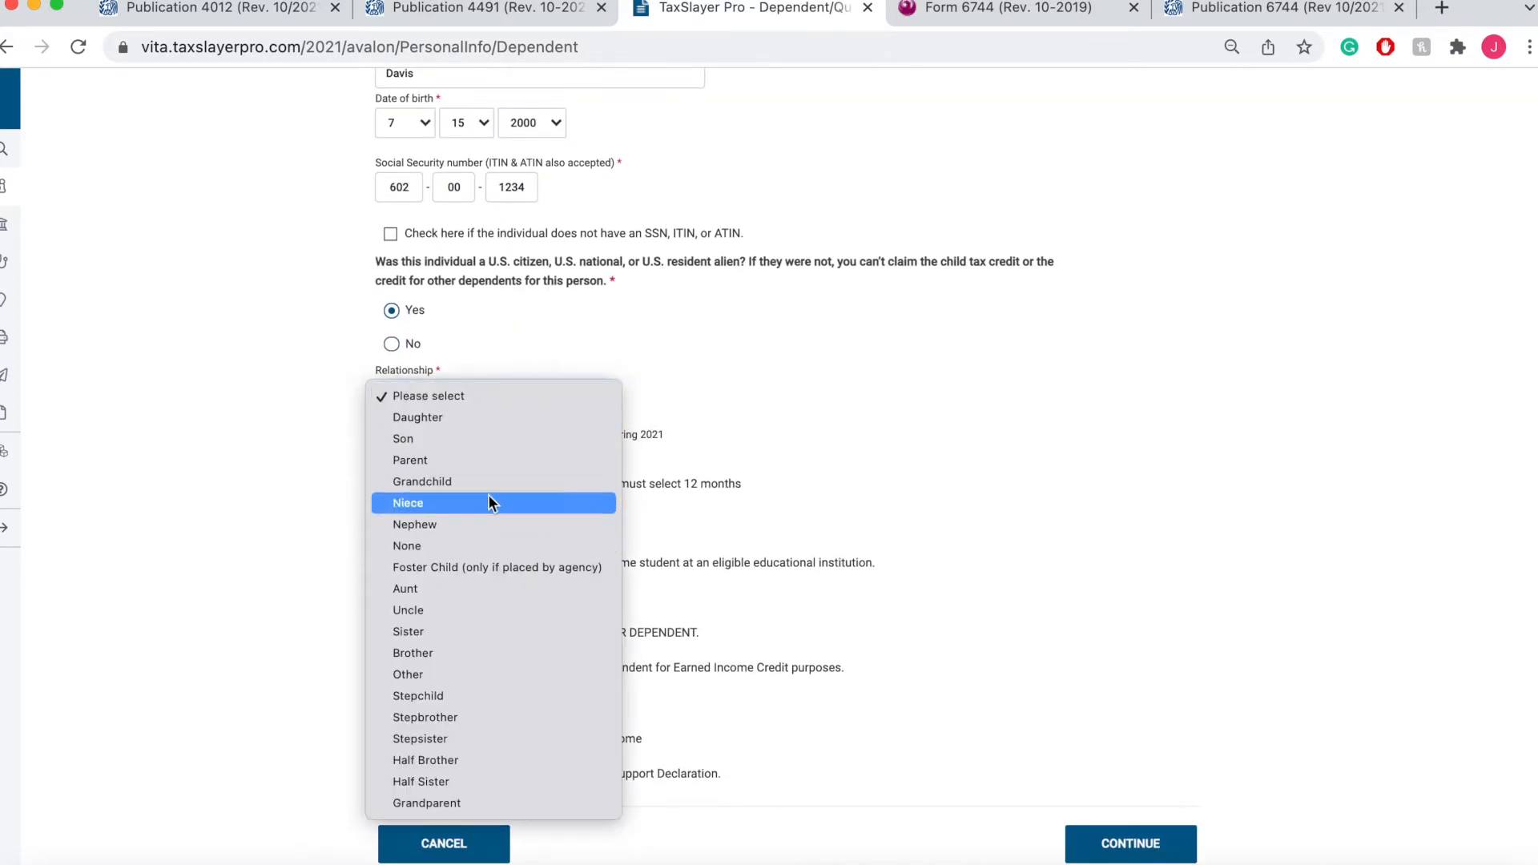
pyautogui.click(497, 412)
# Mark the daughter as a full-time student over 18 and save her dependent entry
pyautogui.click(999, 22)
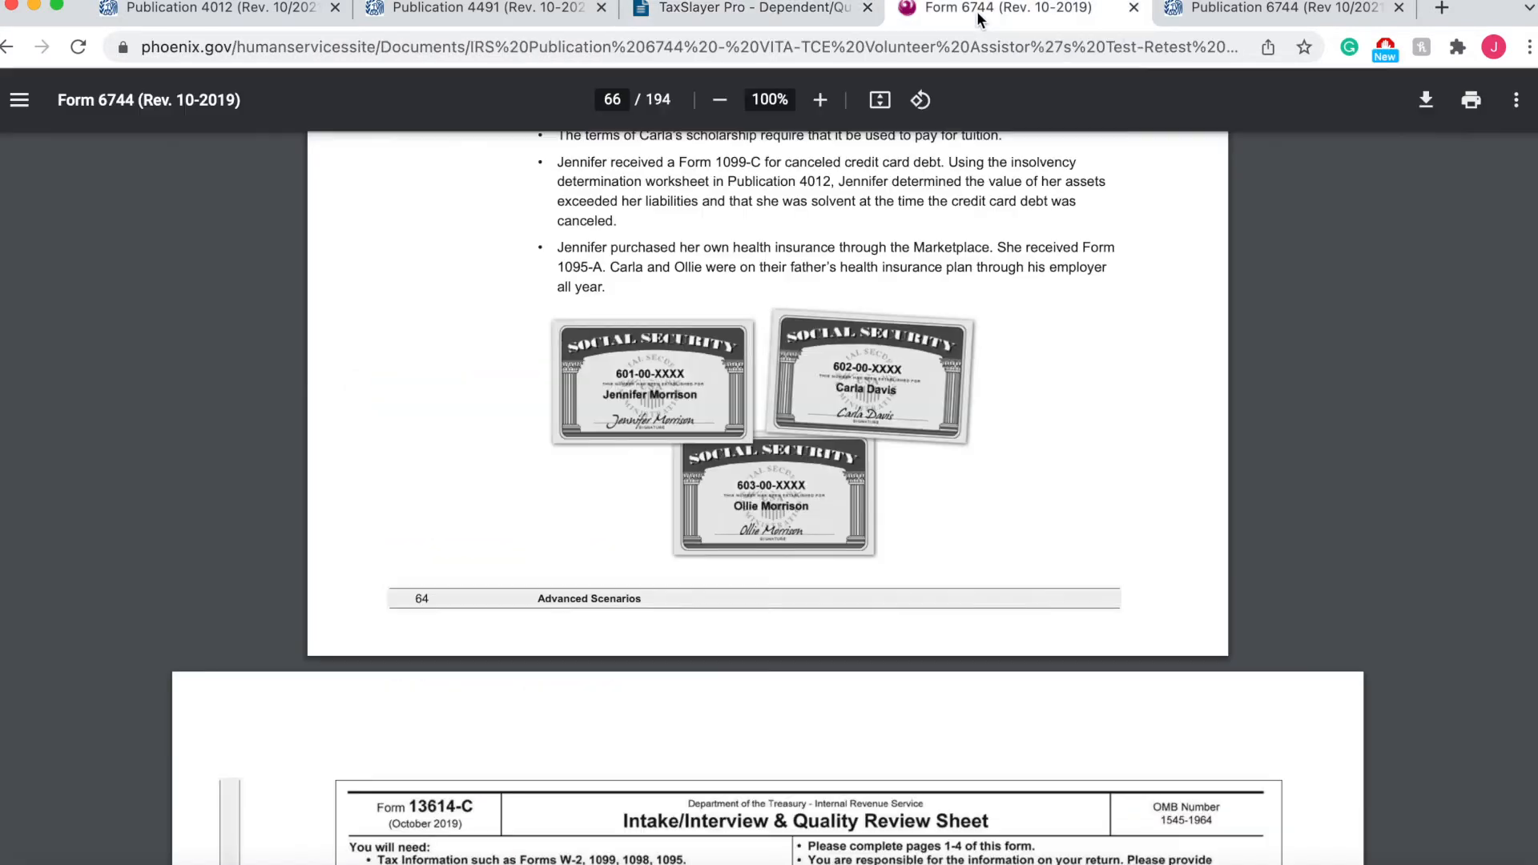
pyautogui.scroll(3, 852, 492)
pyautogui.scroll(2, 853, 491)
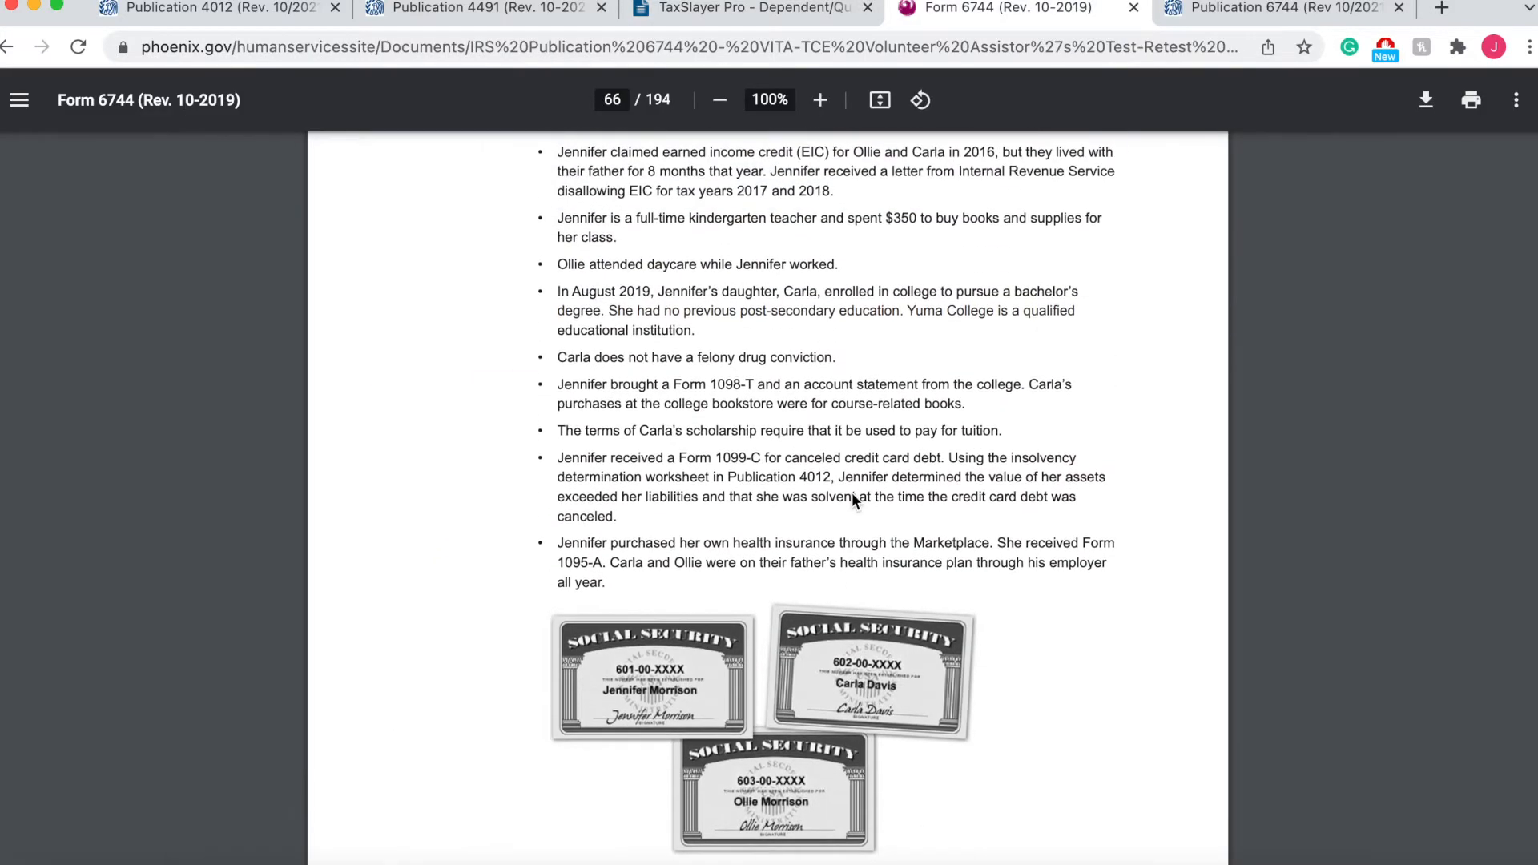
pyautogui.scroll(-1, 852, 491)
pyautogui.click(687, 12)
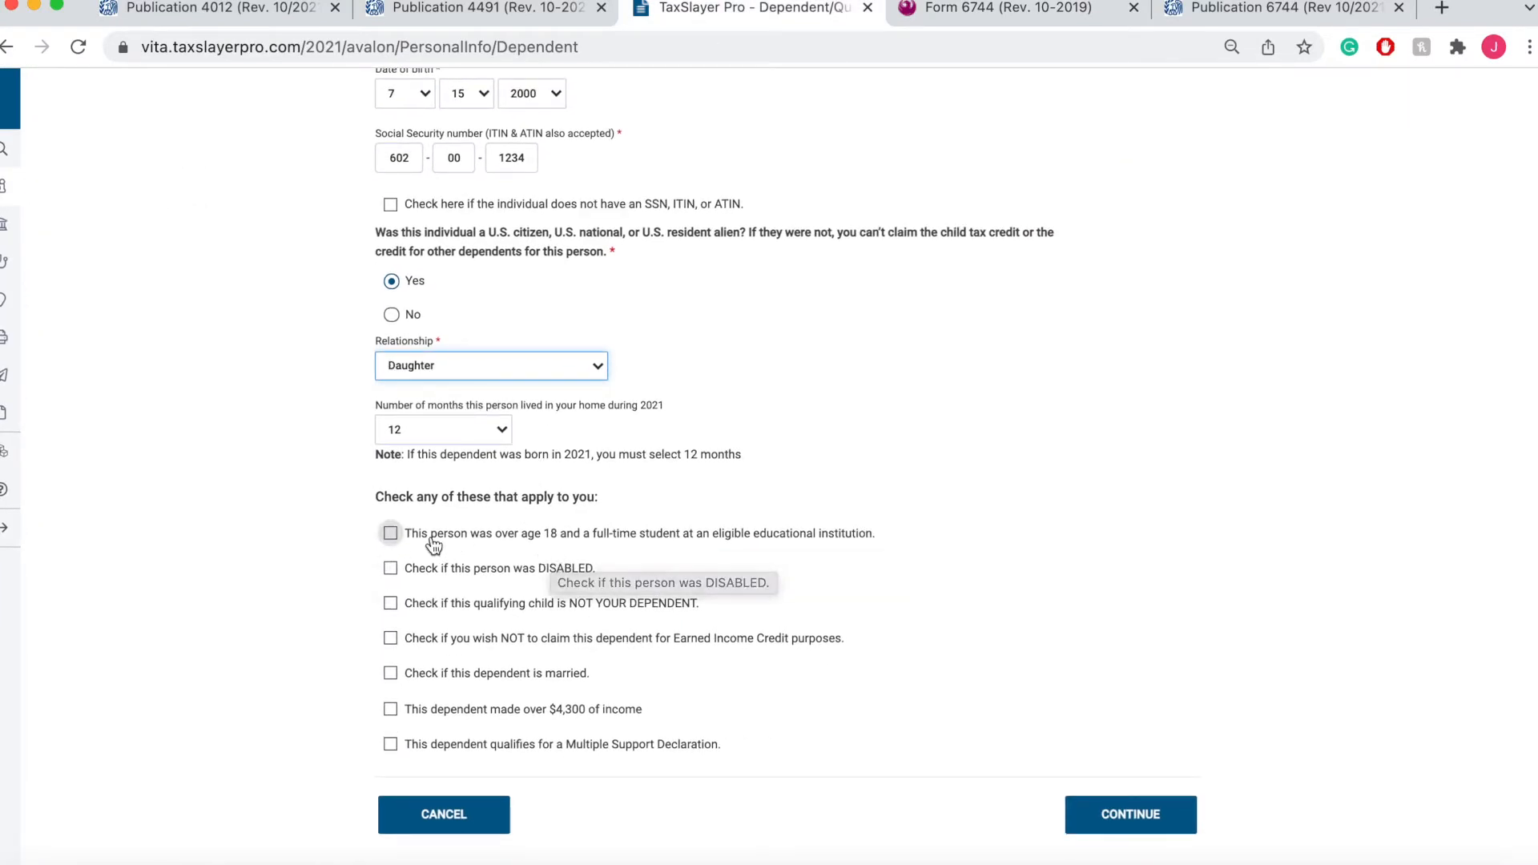
pyautogui.click(391, 533)
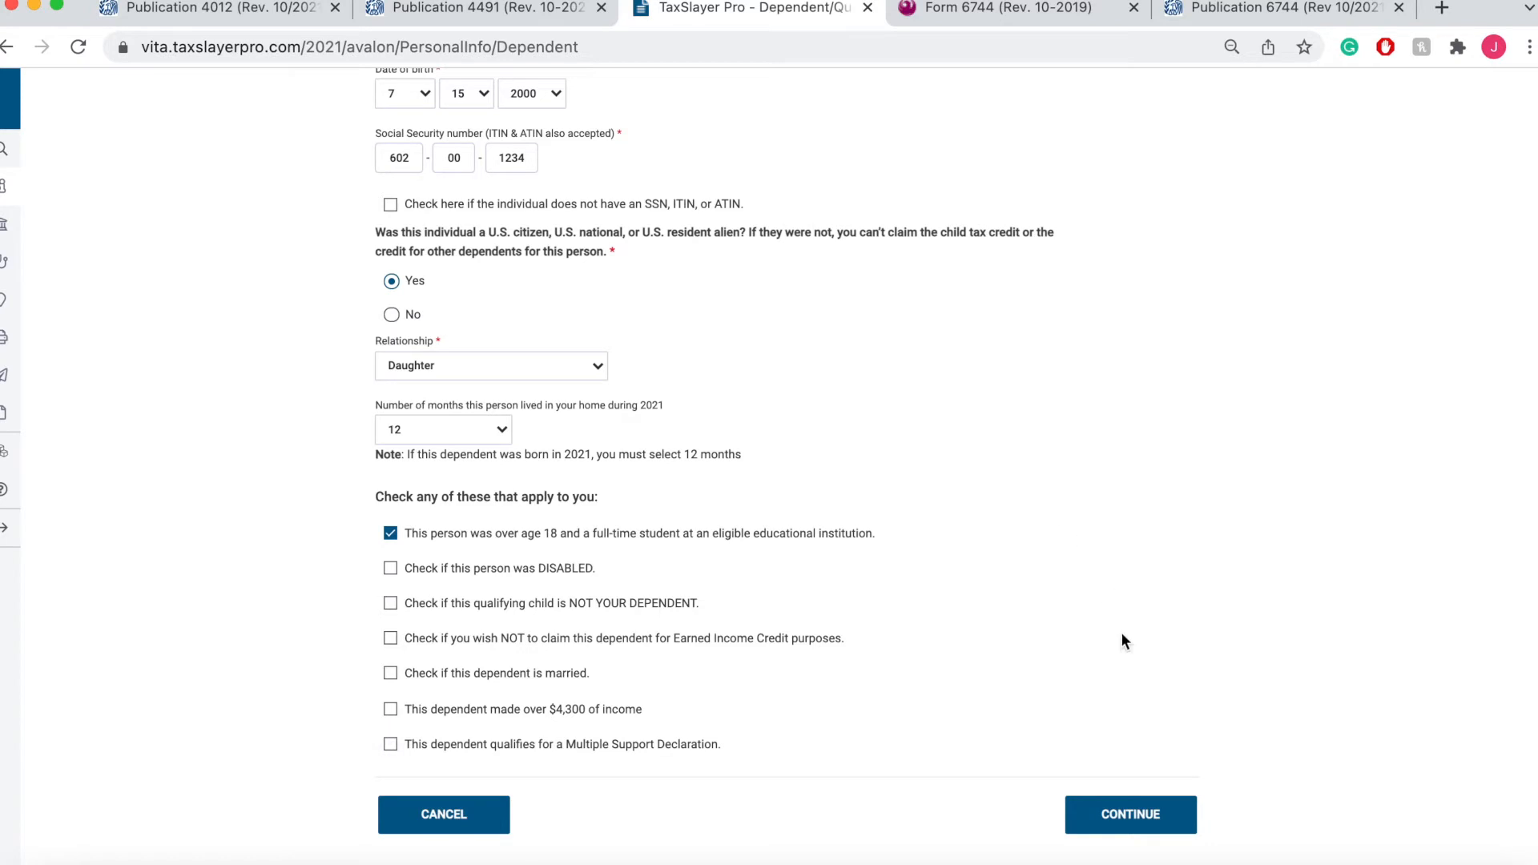
pyautogui.scroll(5, 1194, 693)
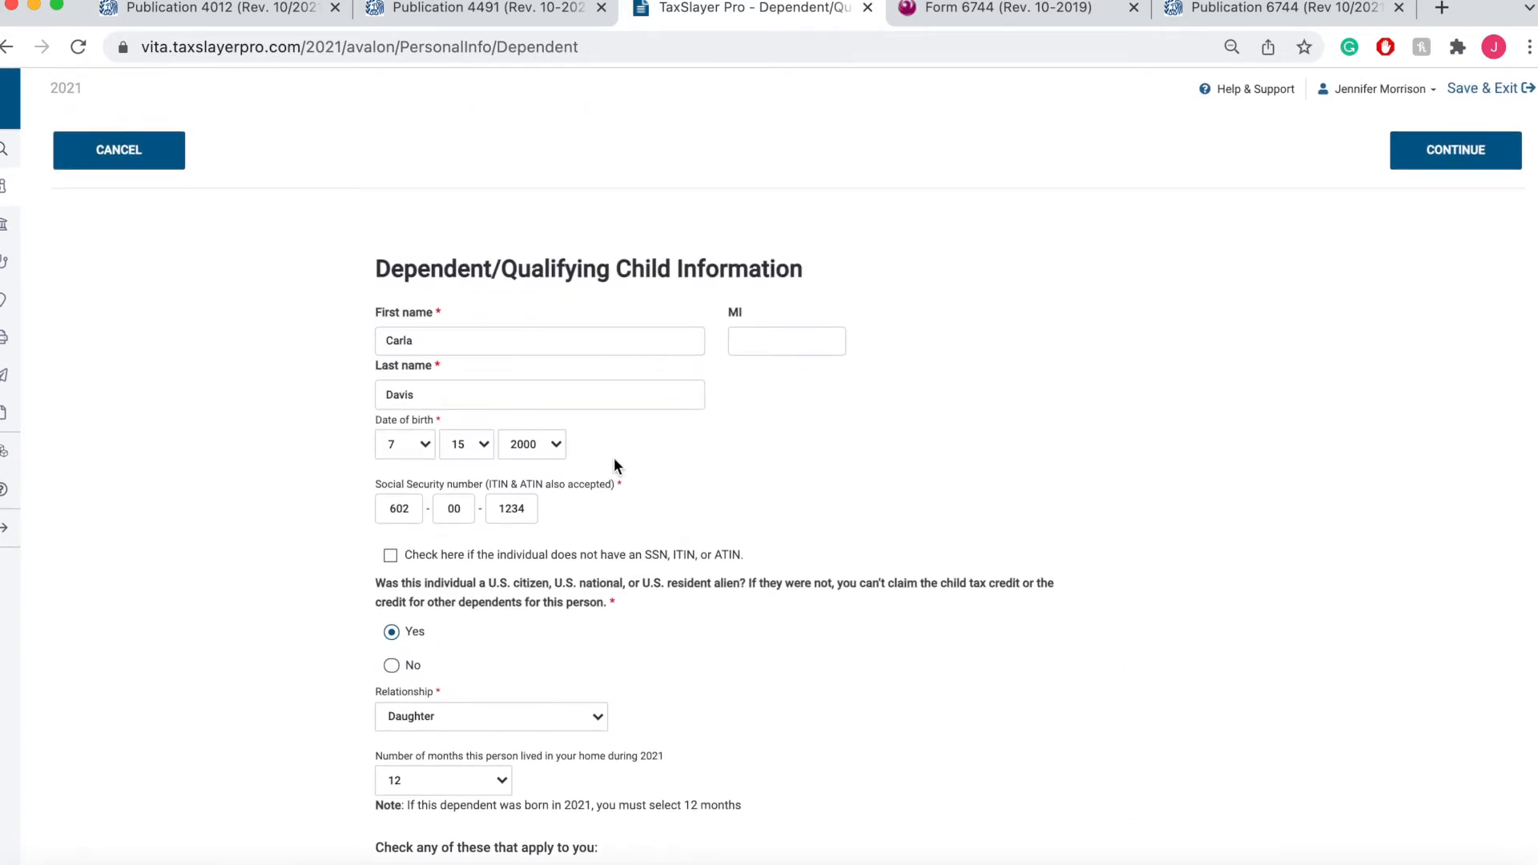
pyautogui.scroll(-5, 614, 458)
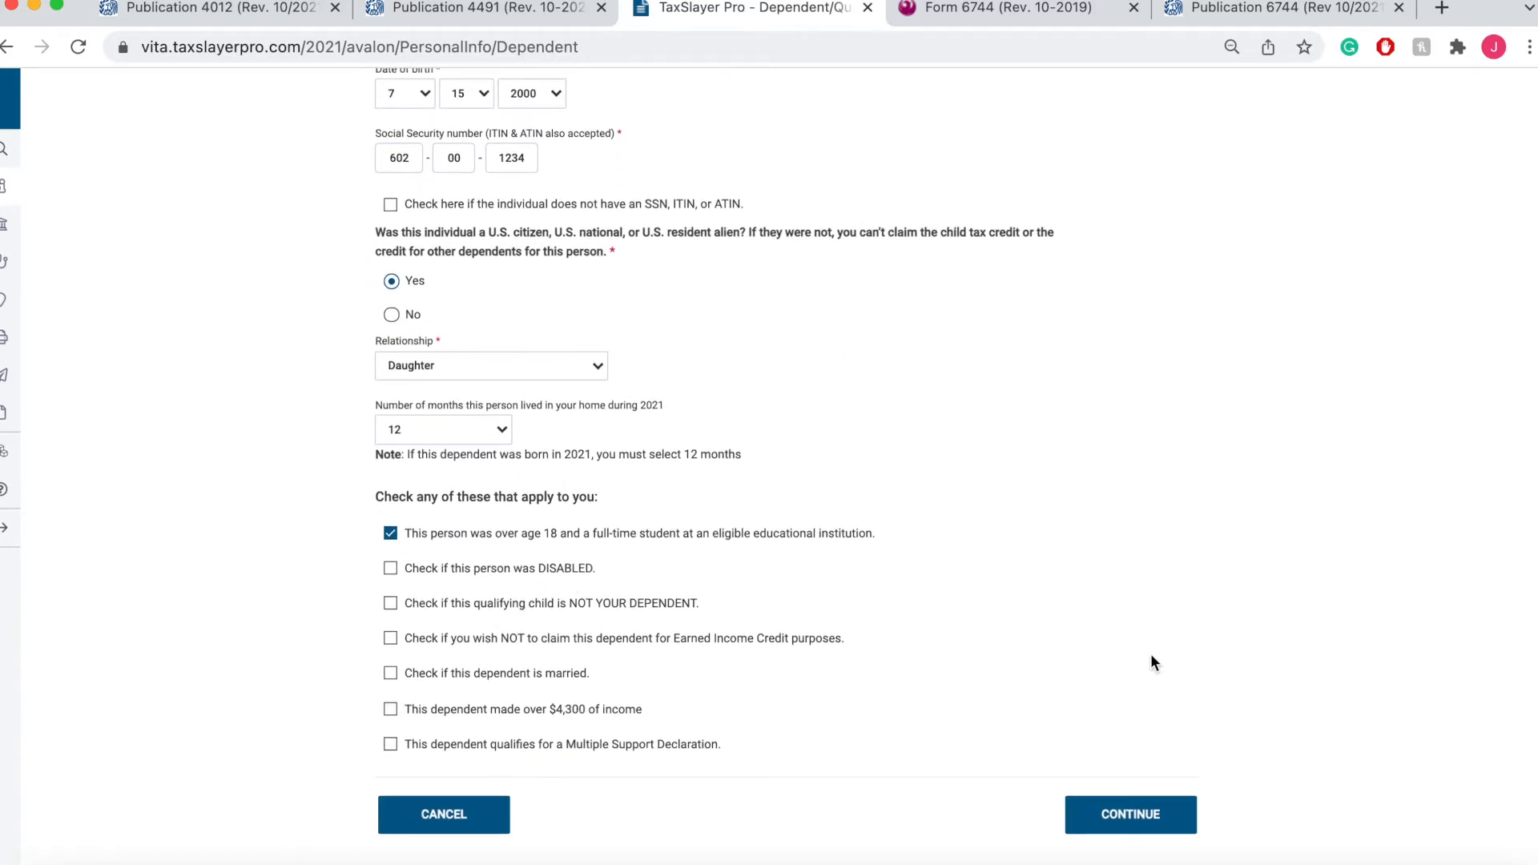
pyautogui.click(1108, 814)
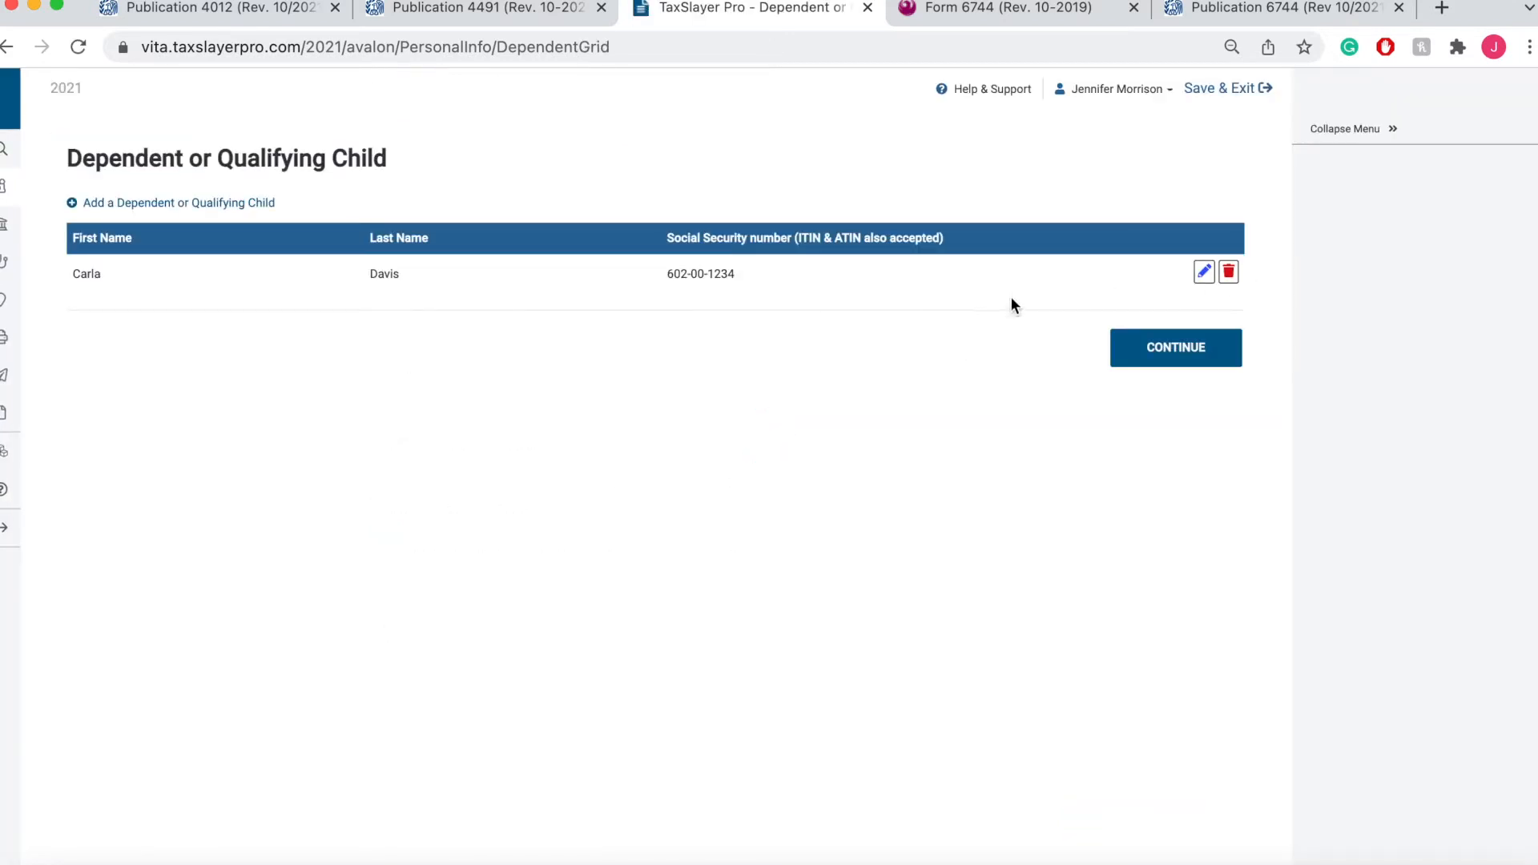
# Add a second dependent and enter the son's first and last name
pyautogui.click(182, 202)
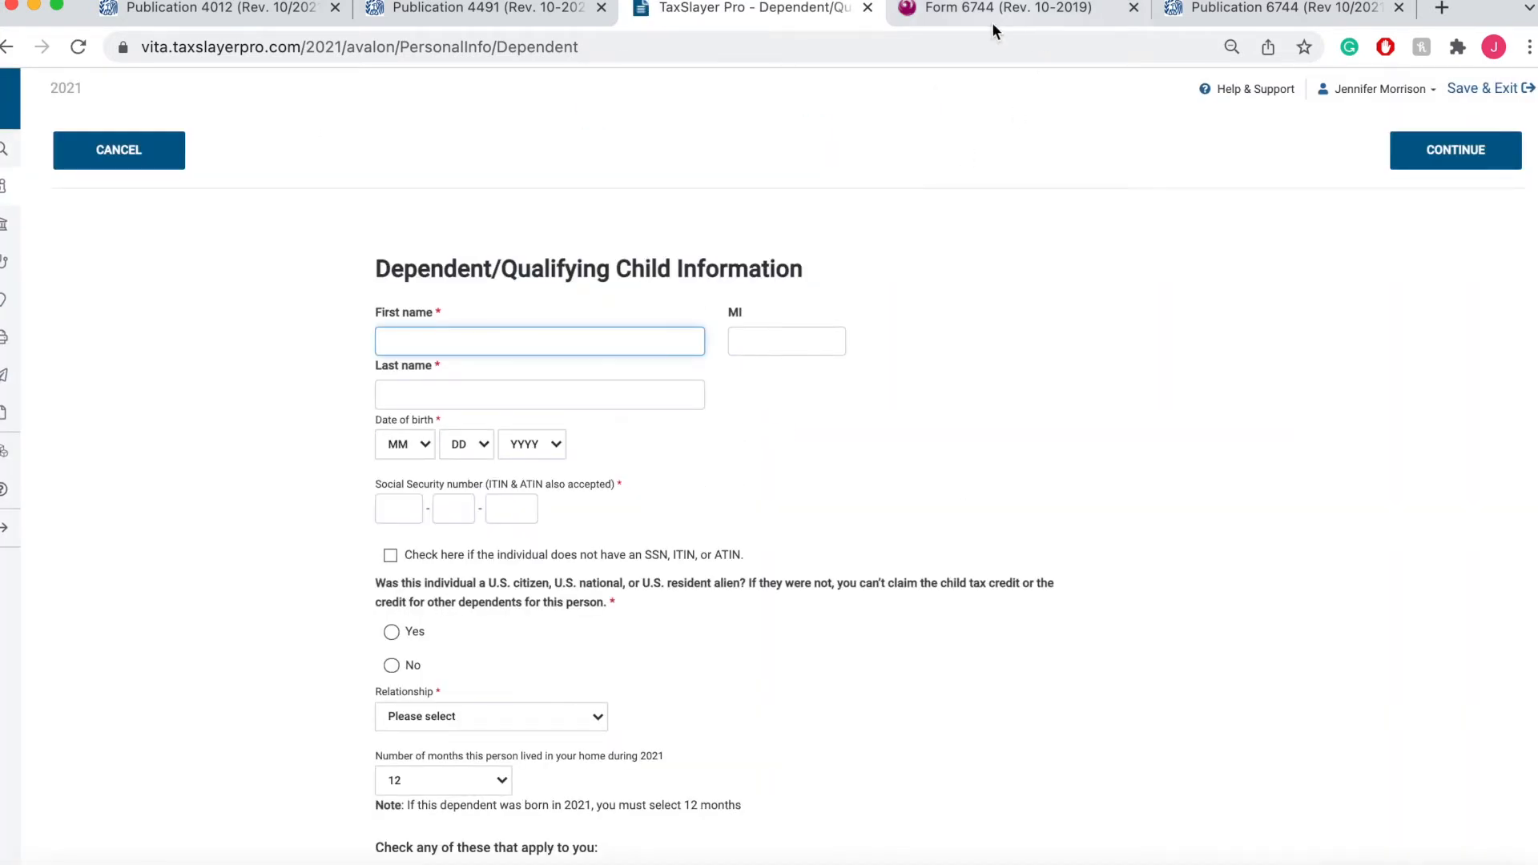
pyautogui.click(1003, 18)
pyautogui.scroll(-10, 961, 450)
pyautogui.scroll(5, 961, 449)
pyautogui.scroll(-4, 961, 449)
pyautogui.scroll(-5, 961, 450)
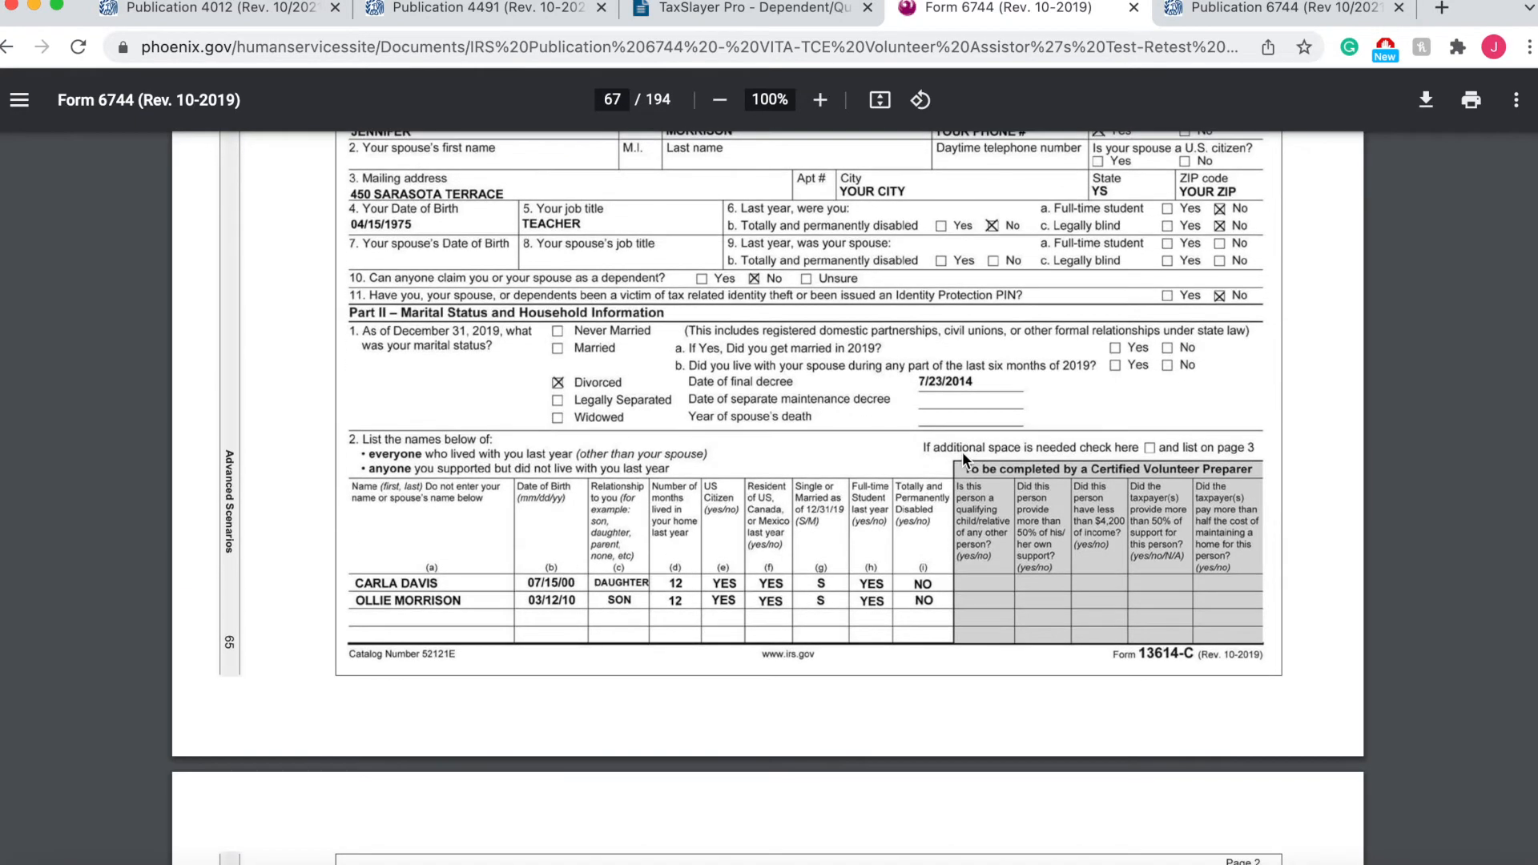
pyautogui.click(754, 11)
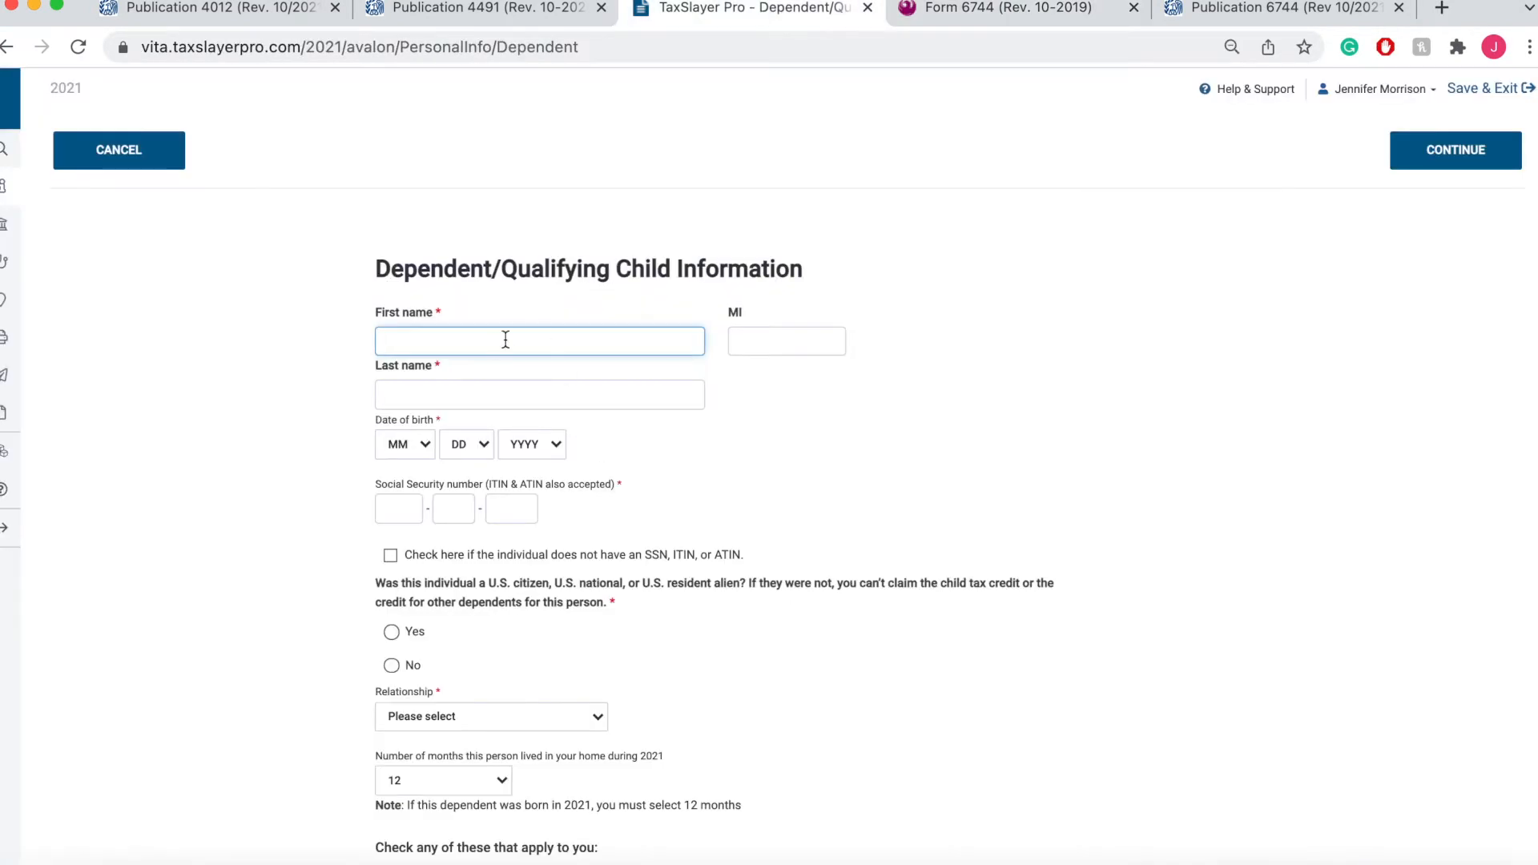
pyautogui.write('Ollie')
pyautogui.click(482, 394)
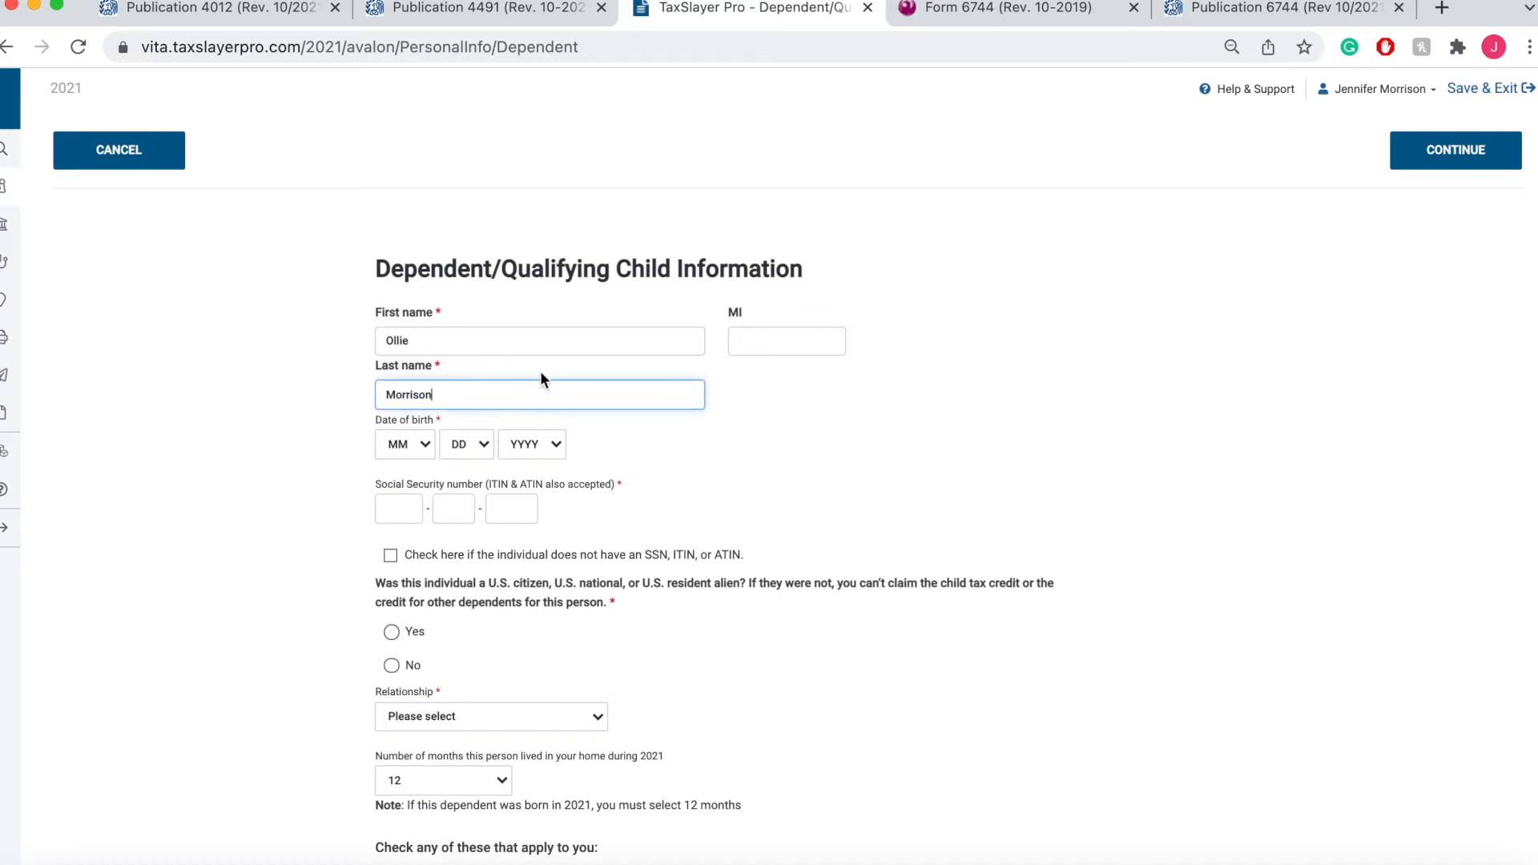
pyautogui.click(1054, 8)
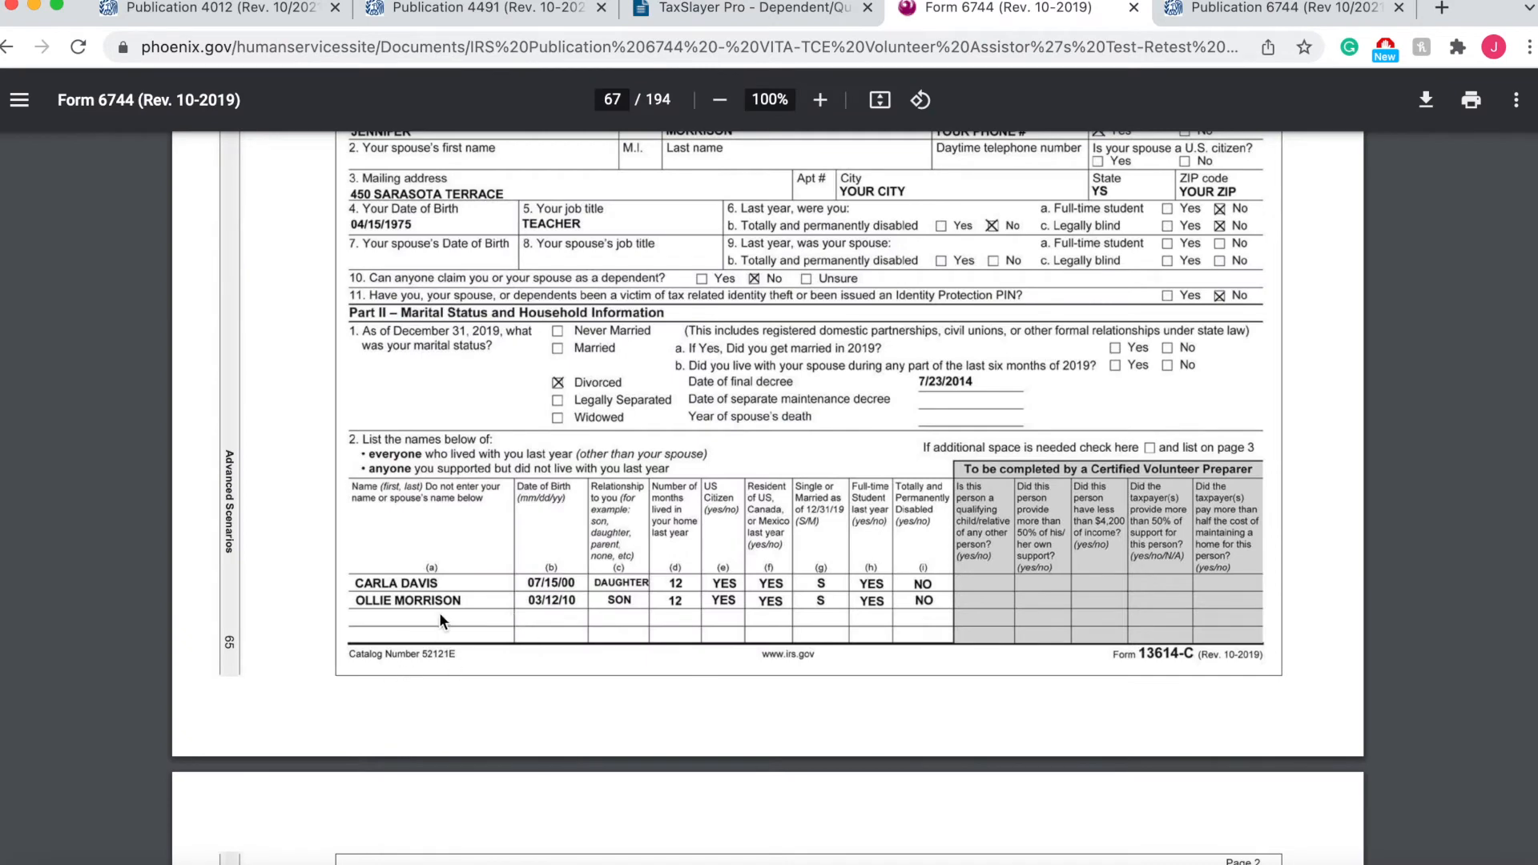
pyautogui.scroll(2, 478, 416)
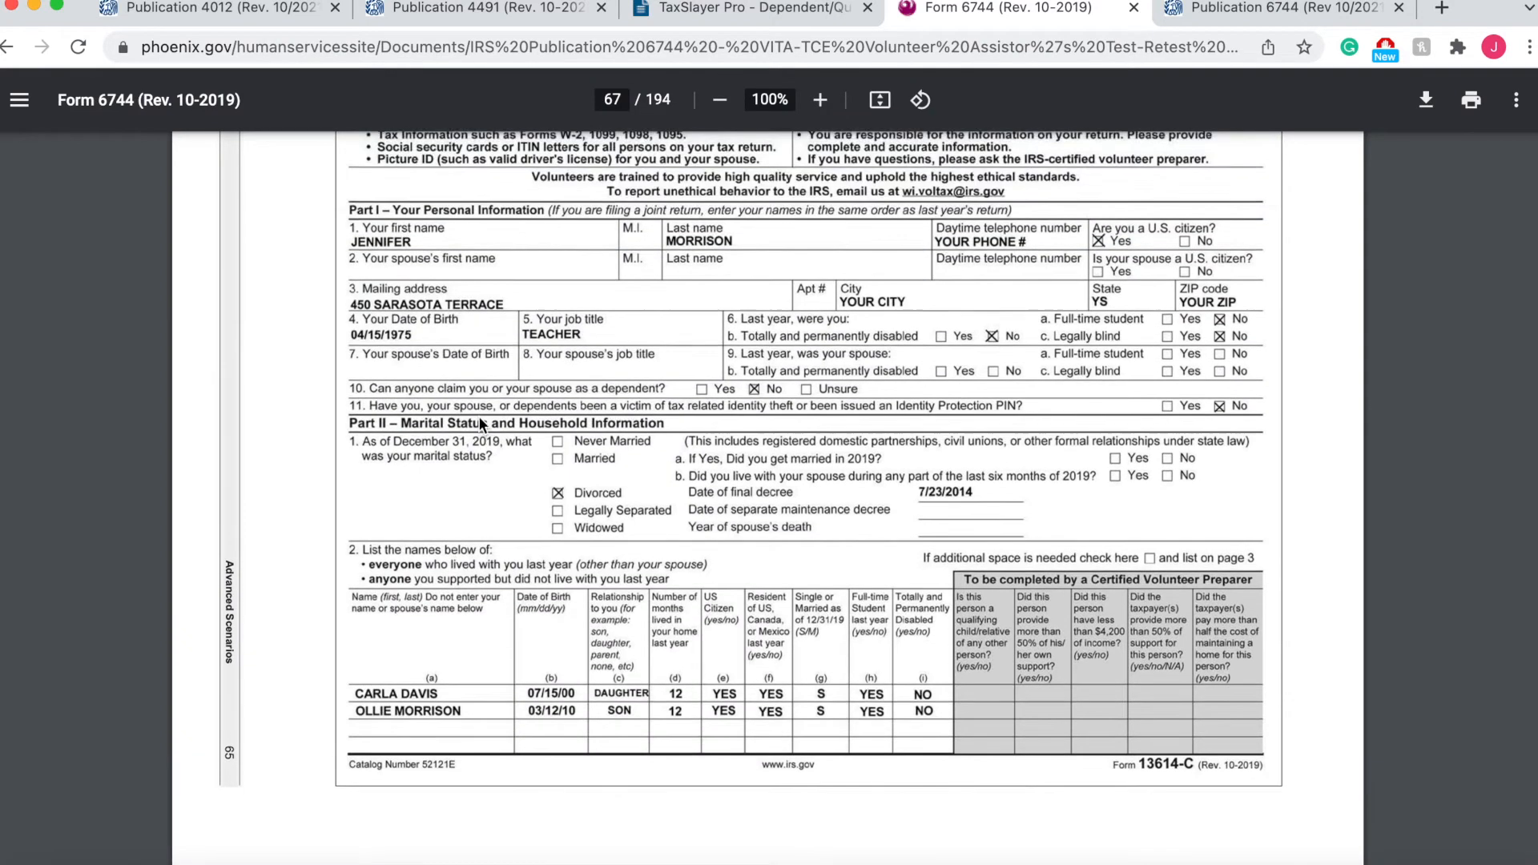
pyautogui.scroll(-2, 611, 478)
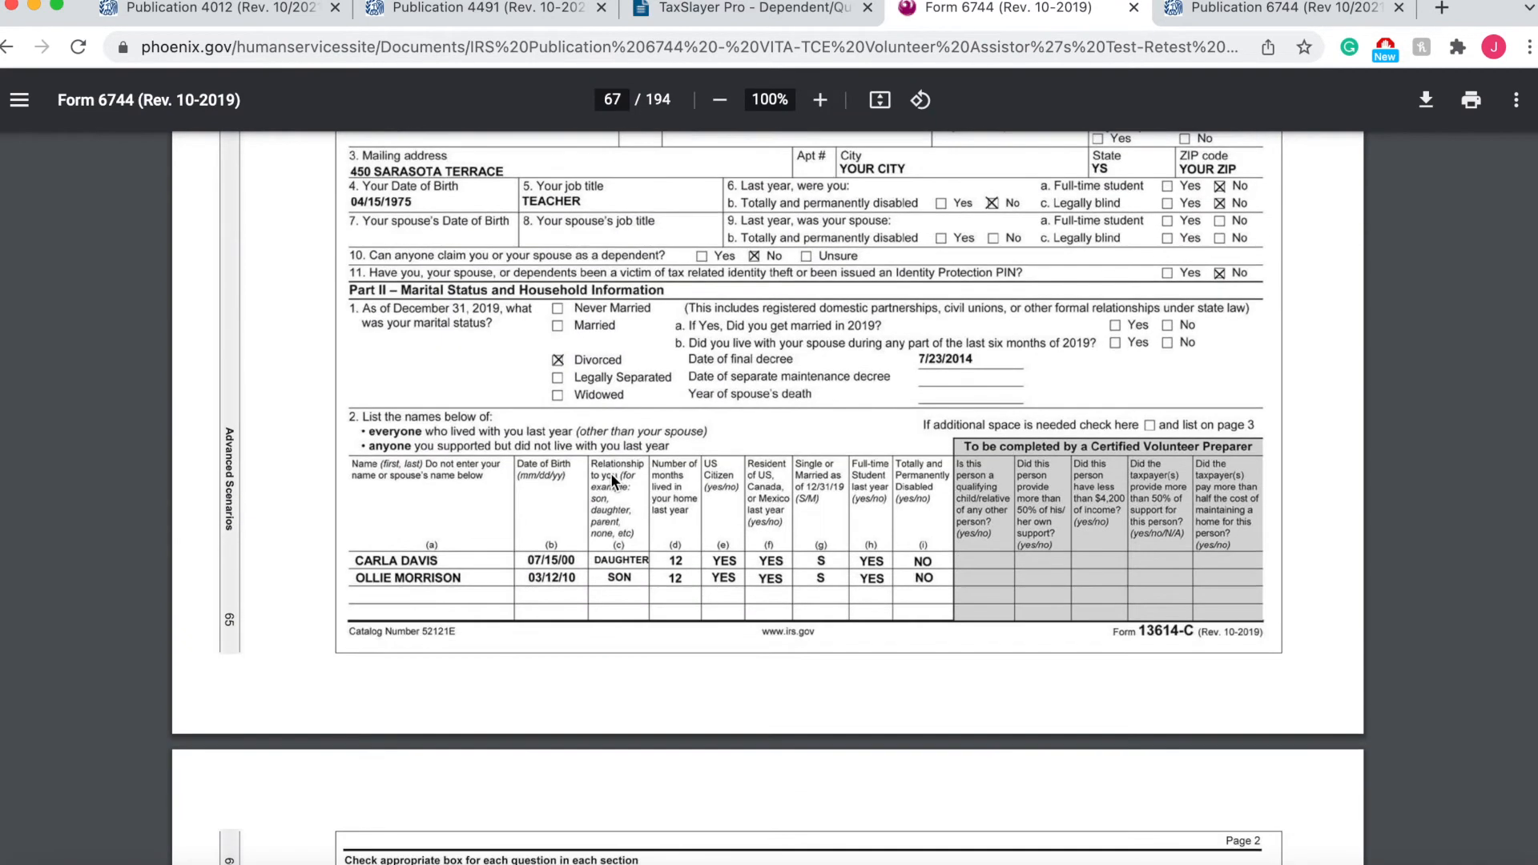
pyautogui.click(761, 12)
pyautogui.click(426, 443)
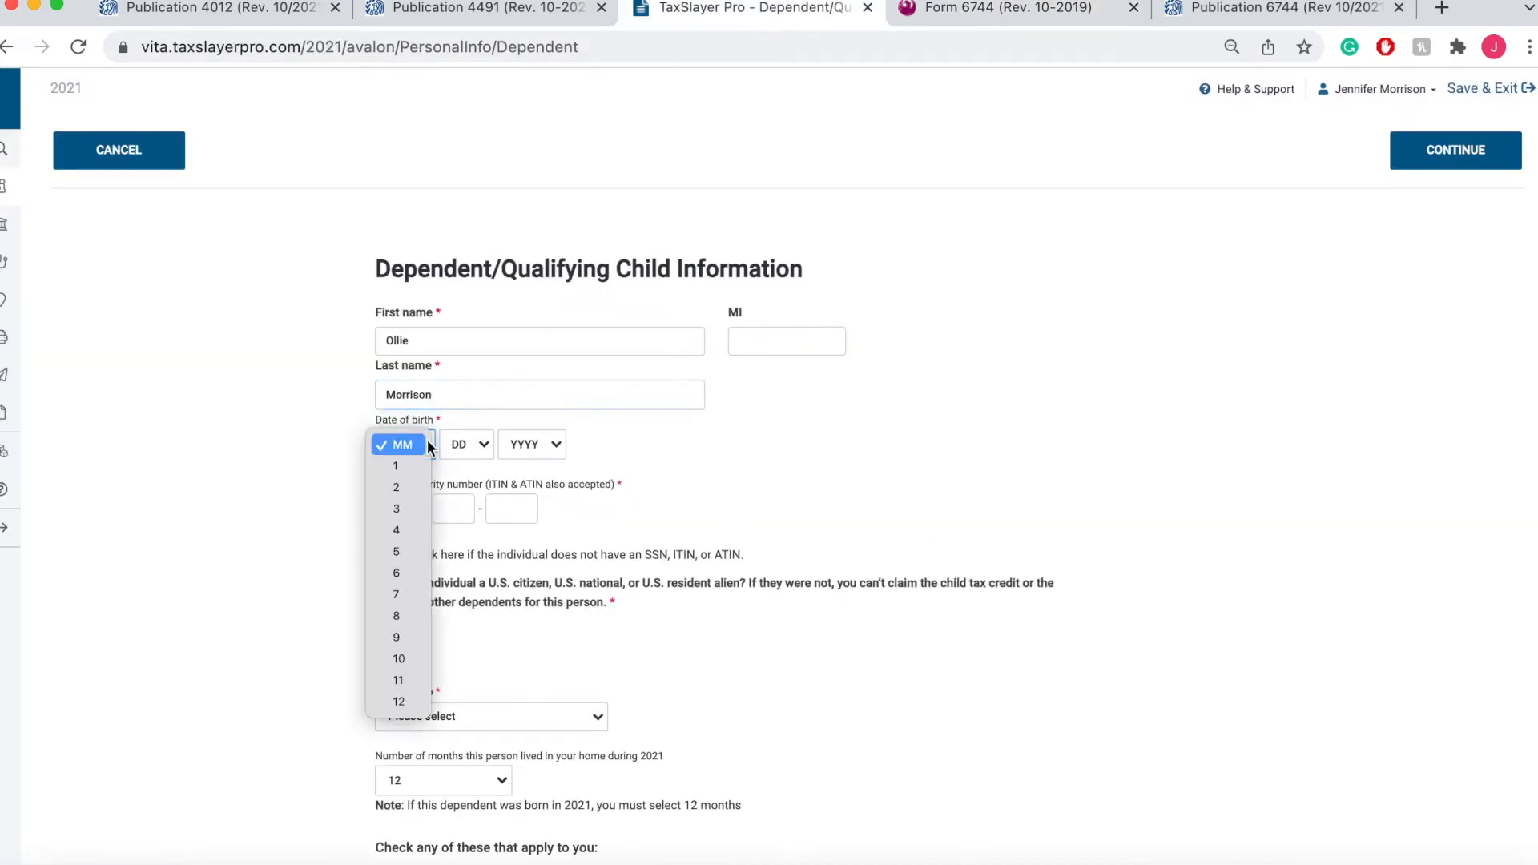
pyautogui.click(396, 508)
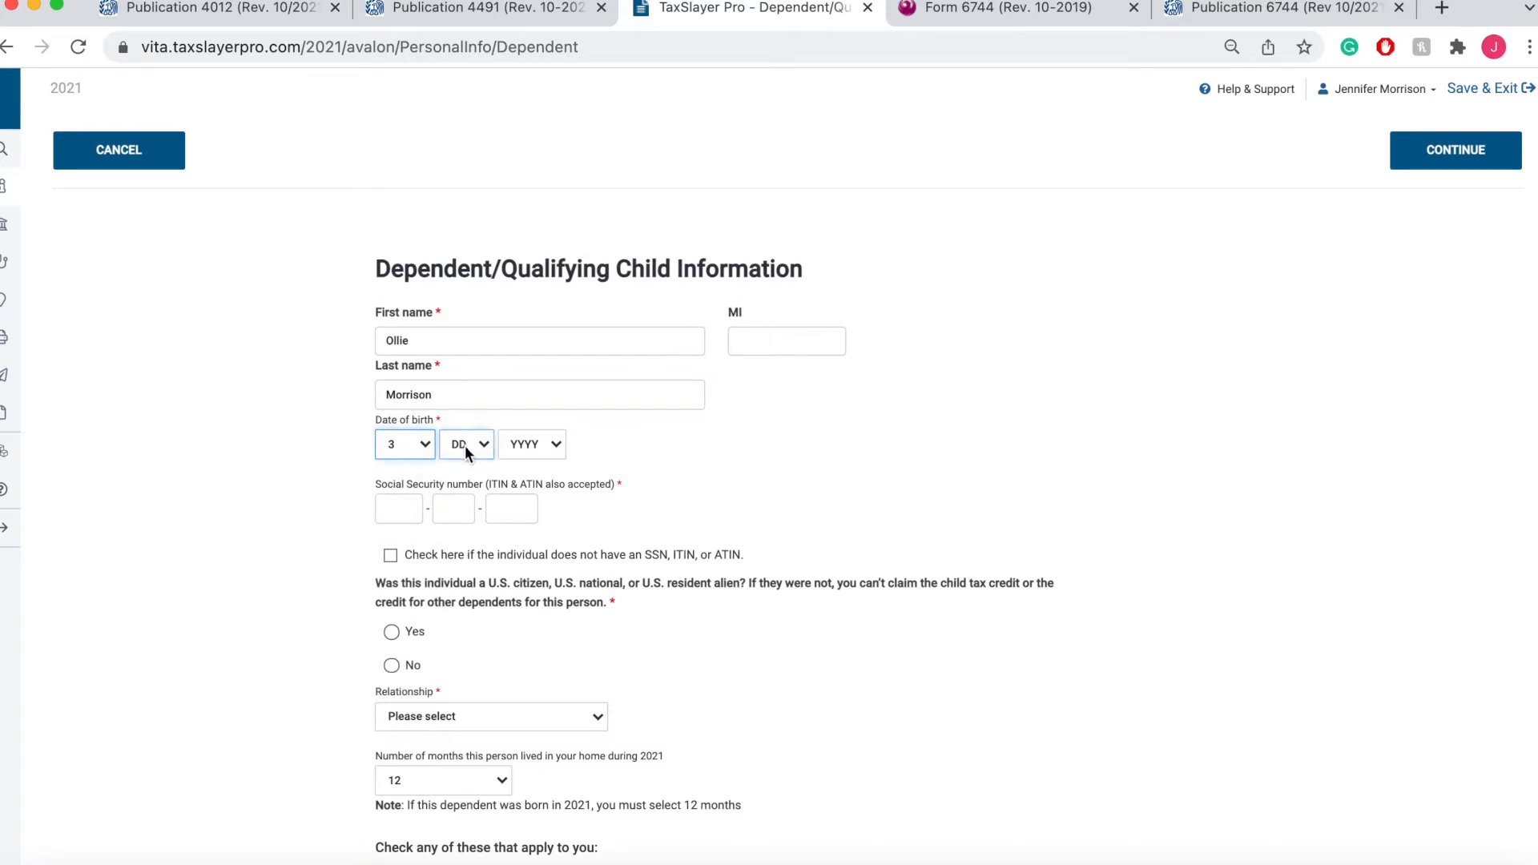
pyautogui.click(464, 448)
pyautogui.click(470, 705)
pyautogui.click(991, 12)
pyautogui.click(745, 9)
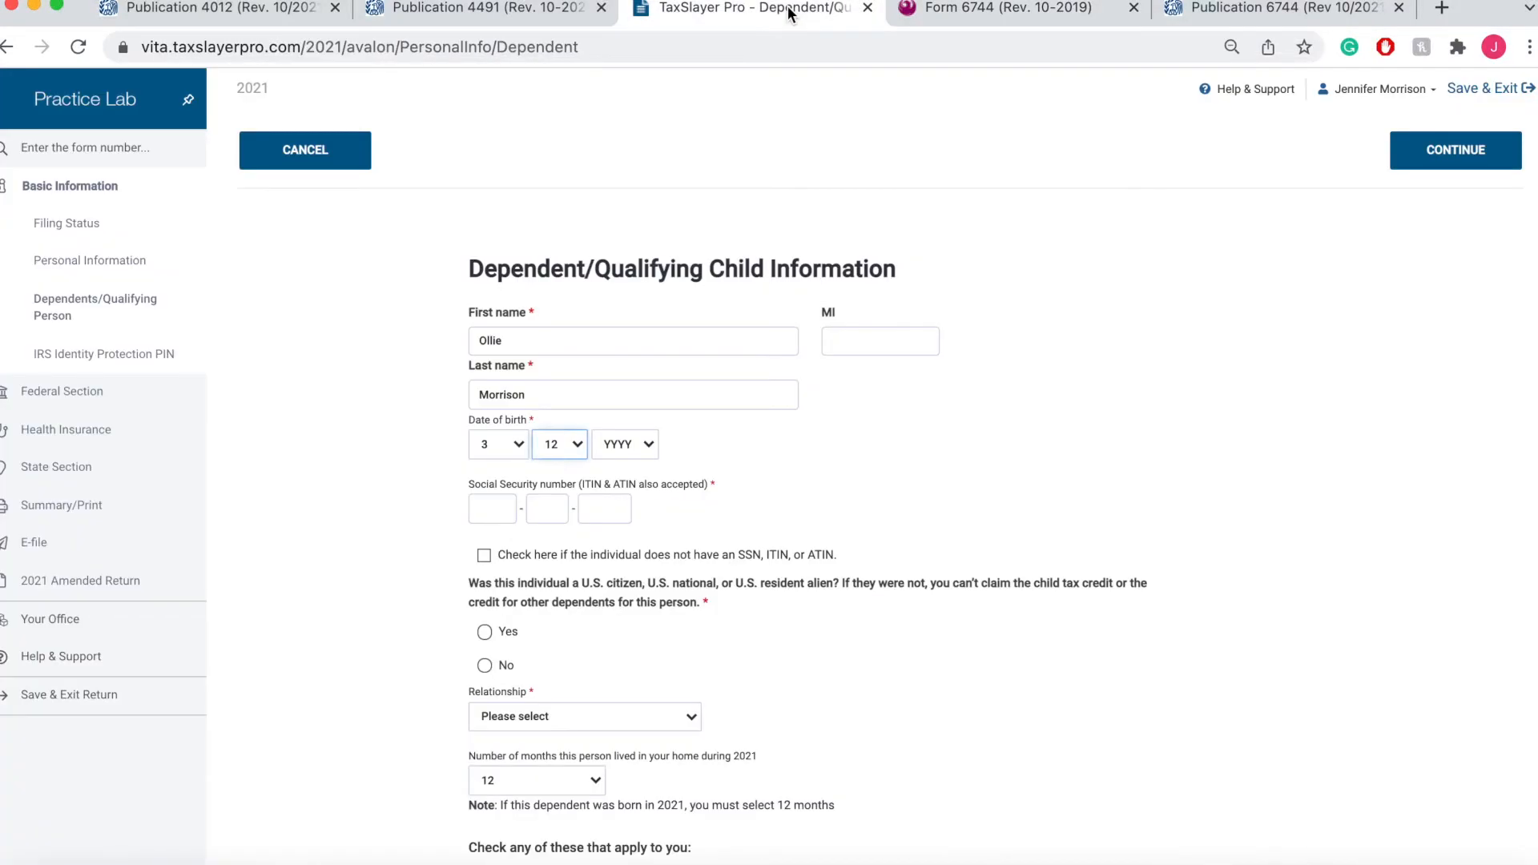
pyautogui.click(651, 445)
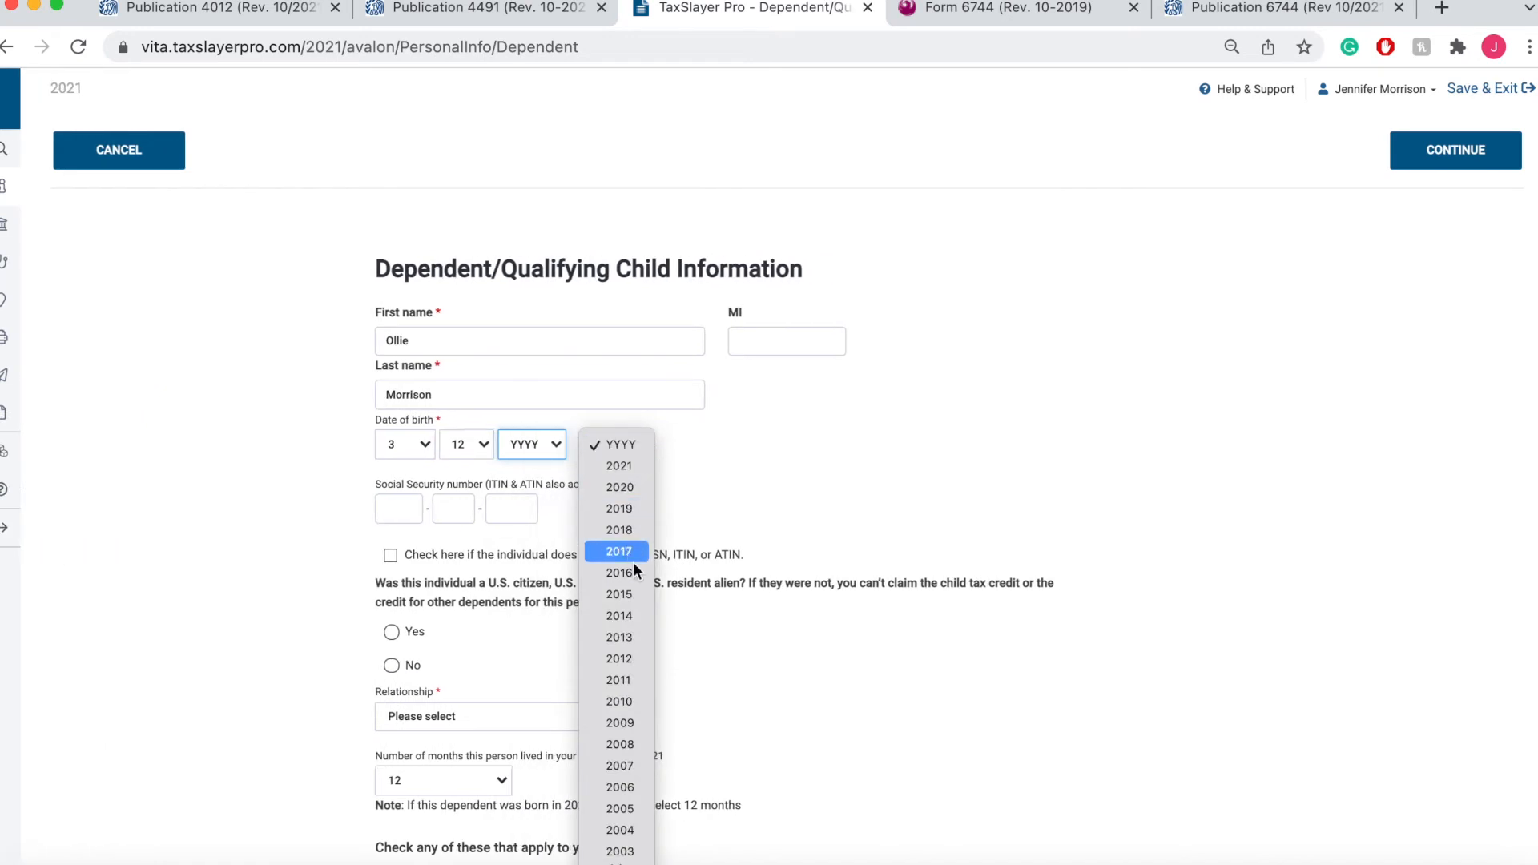
pyautogui.click(633, 705)
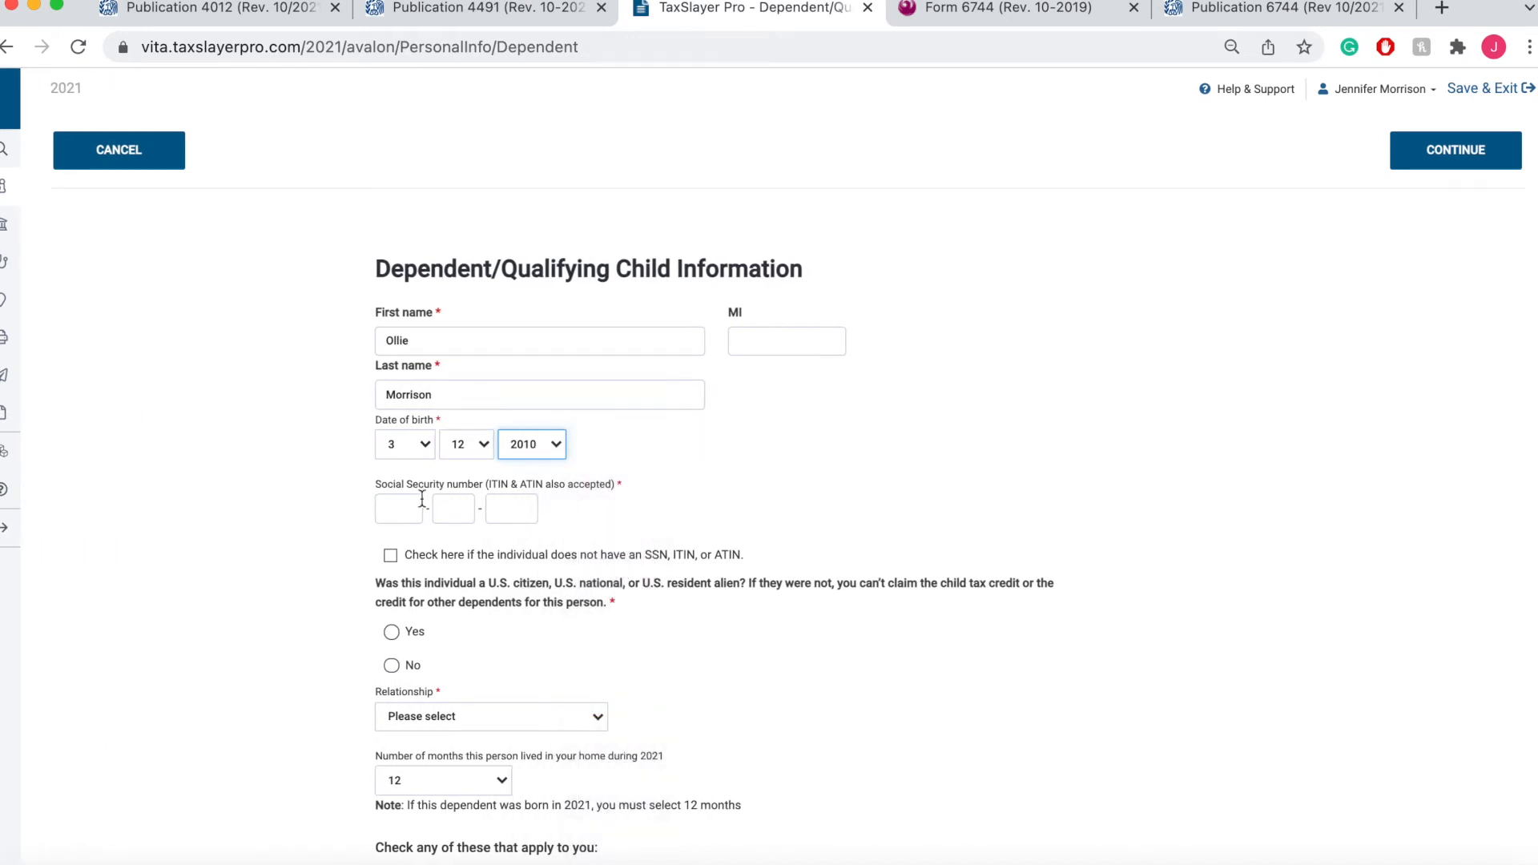
# Enter the son's Social Security number from the reference PDF
pyautogui.click(993, 10)
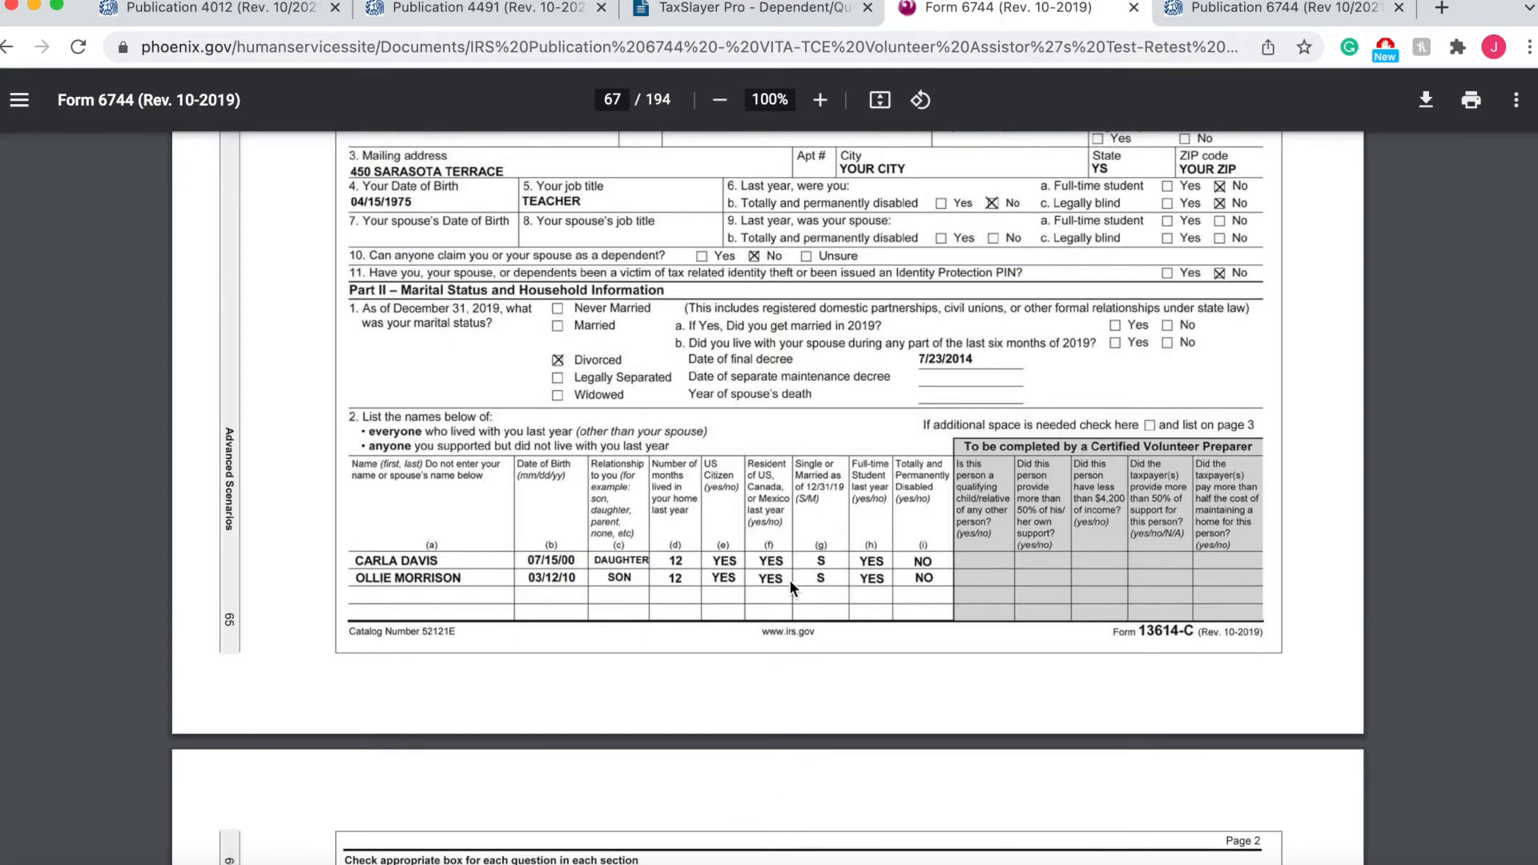
pyautogui.scroll(10, 790, 579)
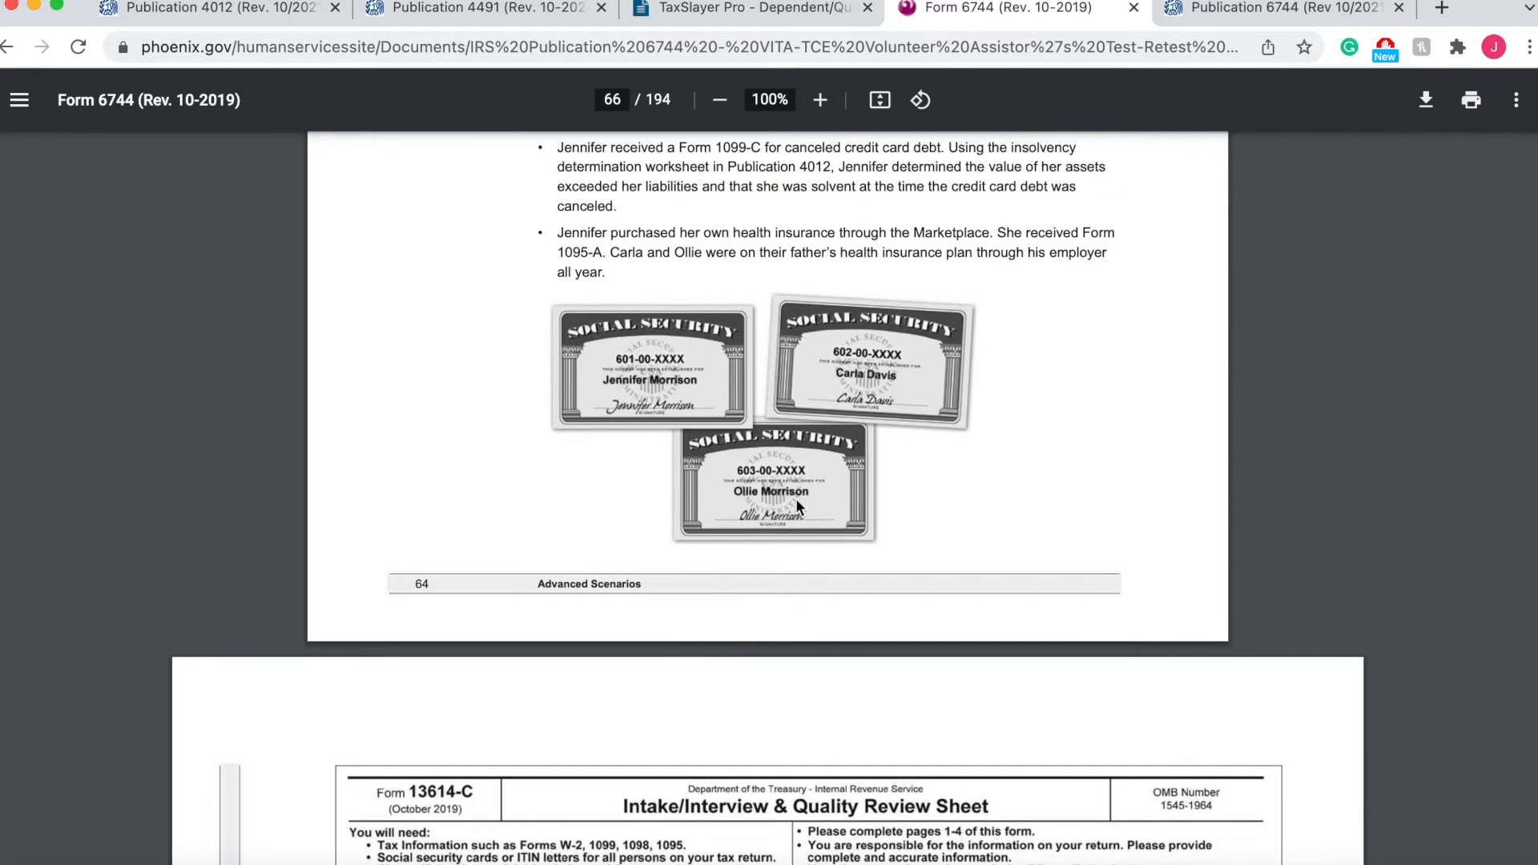
pyautogui.click(736, 14)
pyautogui.click(502, 505)
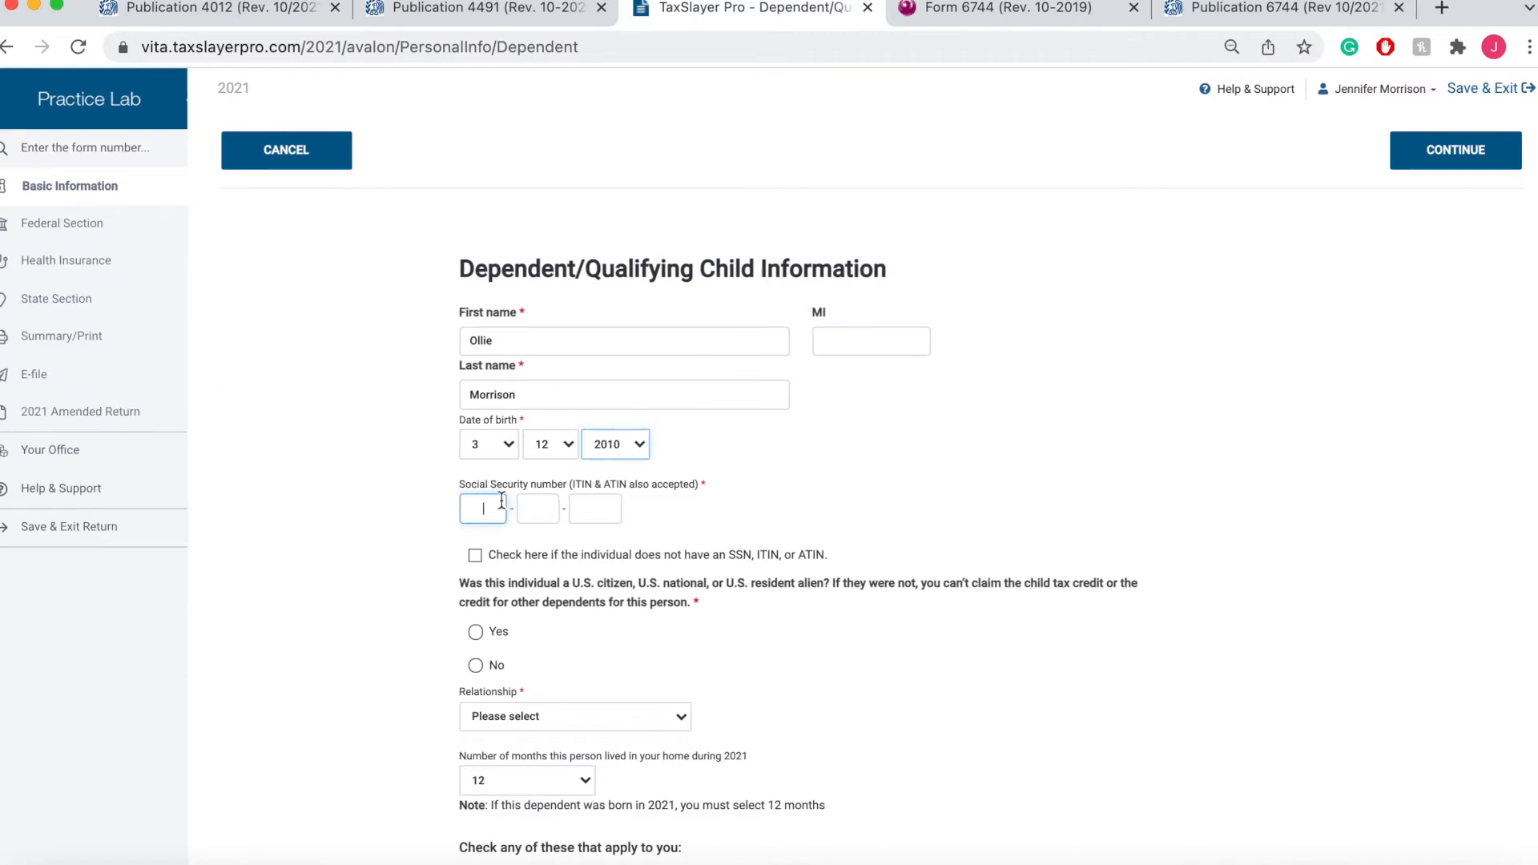
pyautogui.write('603-')
pyautogui.write('00-')
pyautogui.write('1234')
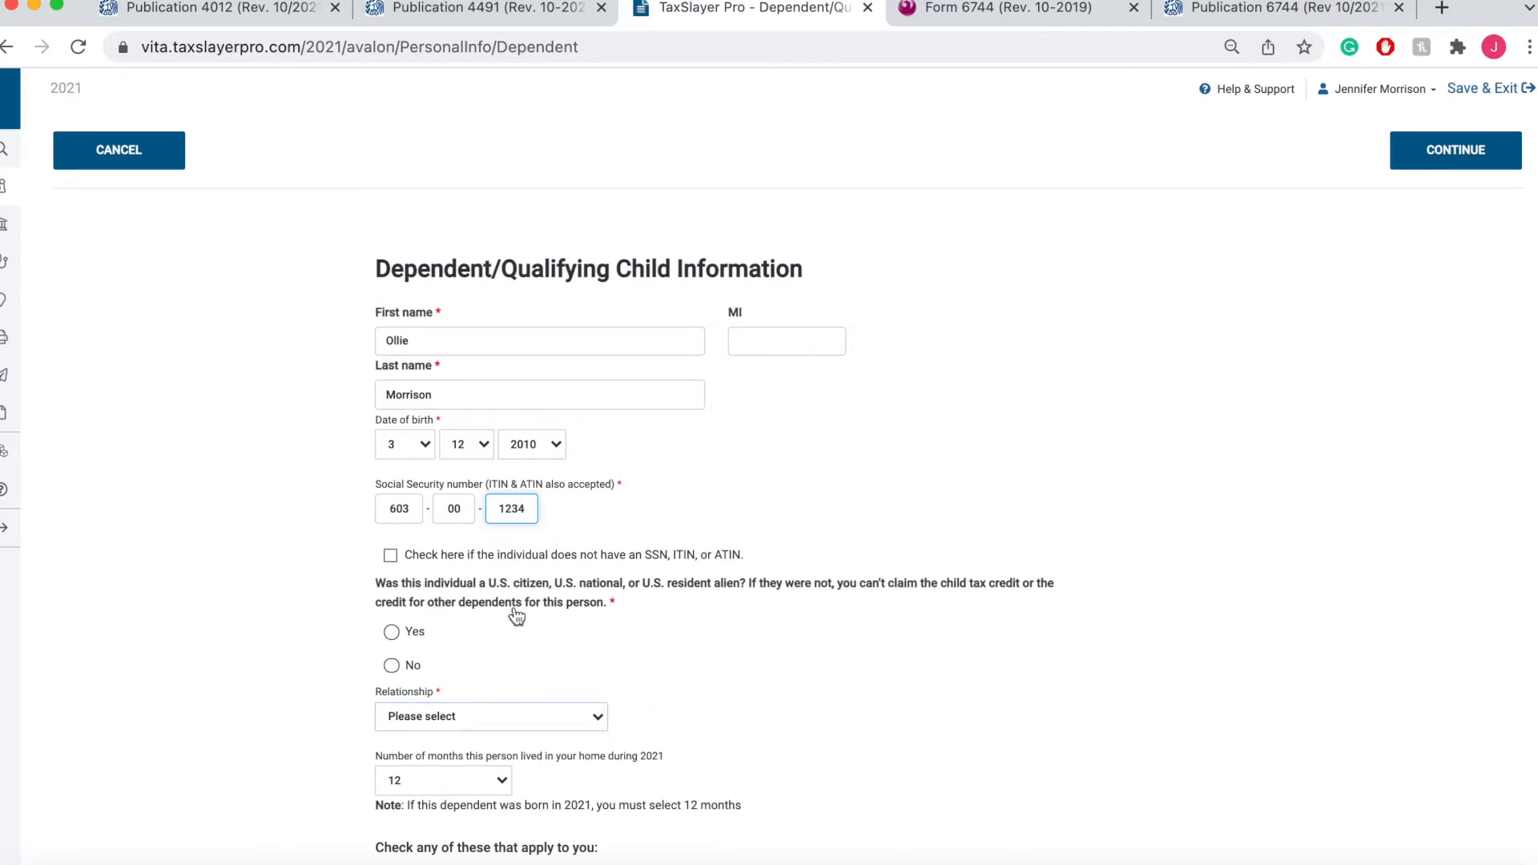
pyautogui.scroll(-2, 417, 553)
# Mark the second dependent a U.S. citizen with relationship Son, verify against the intake sheet, and save
pyautogui.click(394, 466)
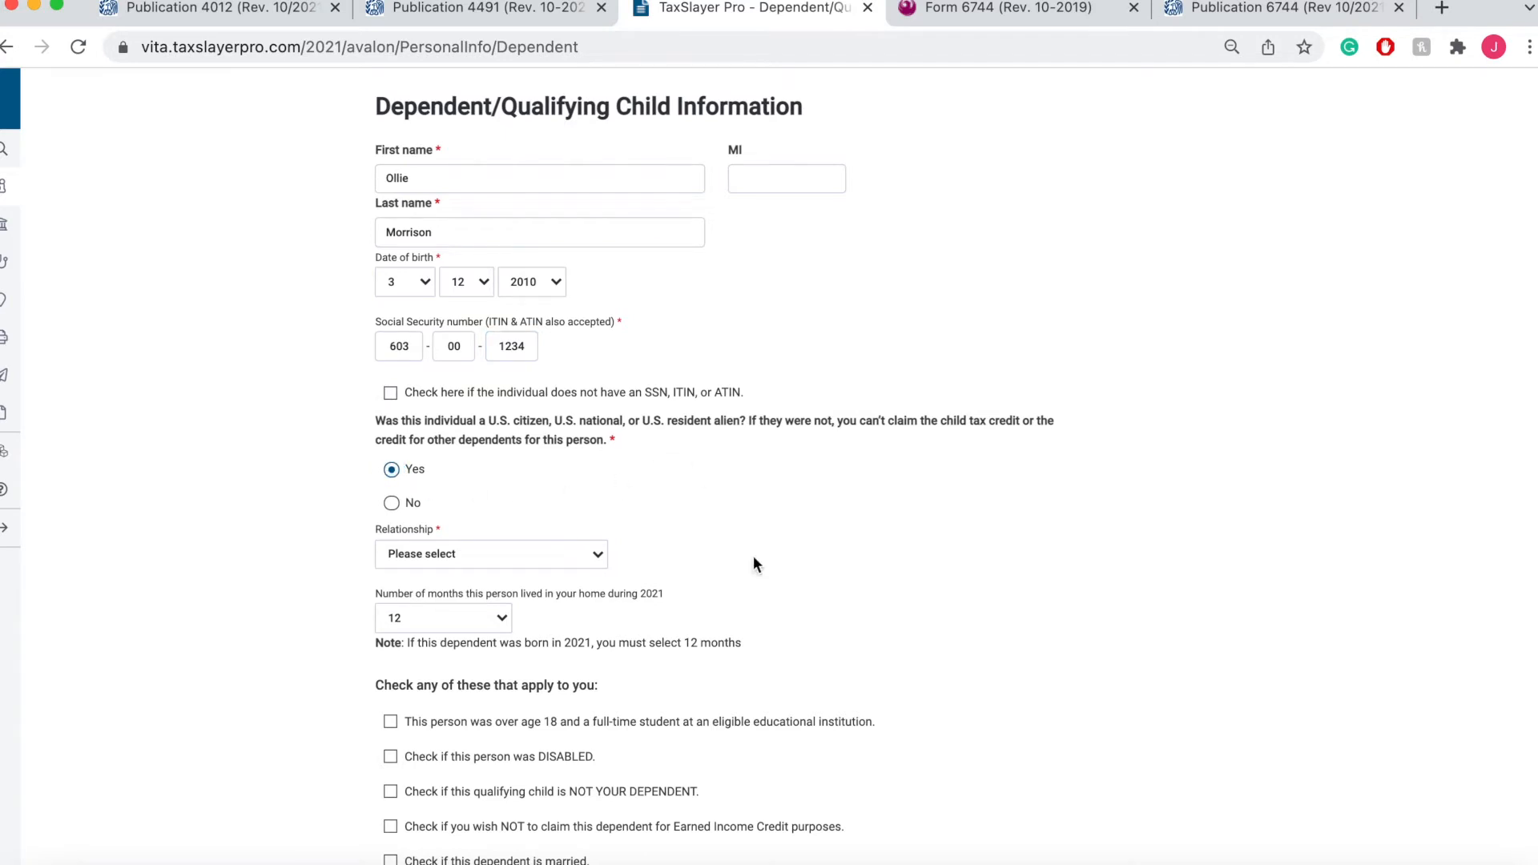
pyautogui.scroll(-2, 753, 564)
pyautogui.click(561, 433)
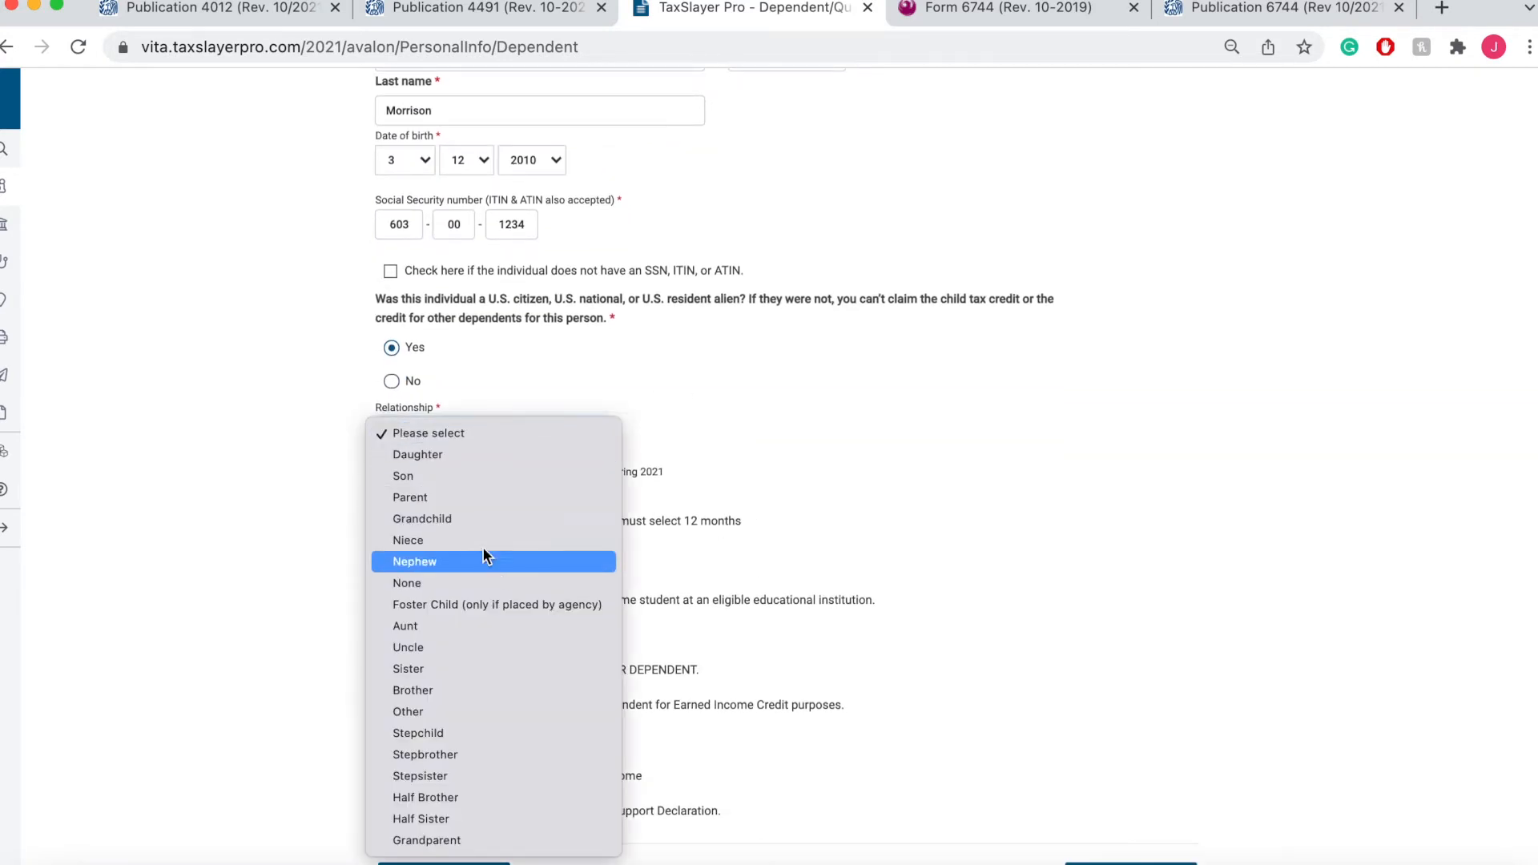
pyautogui.click(479, 479)
pyautogui.click(999, 16)
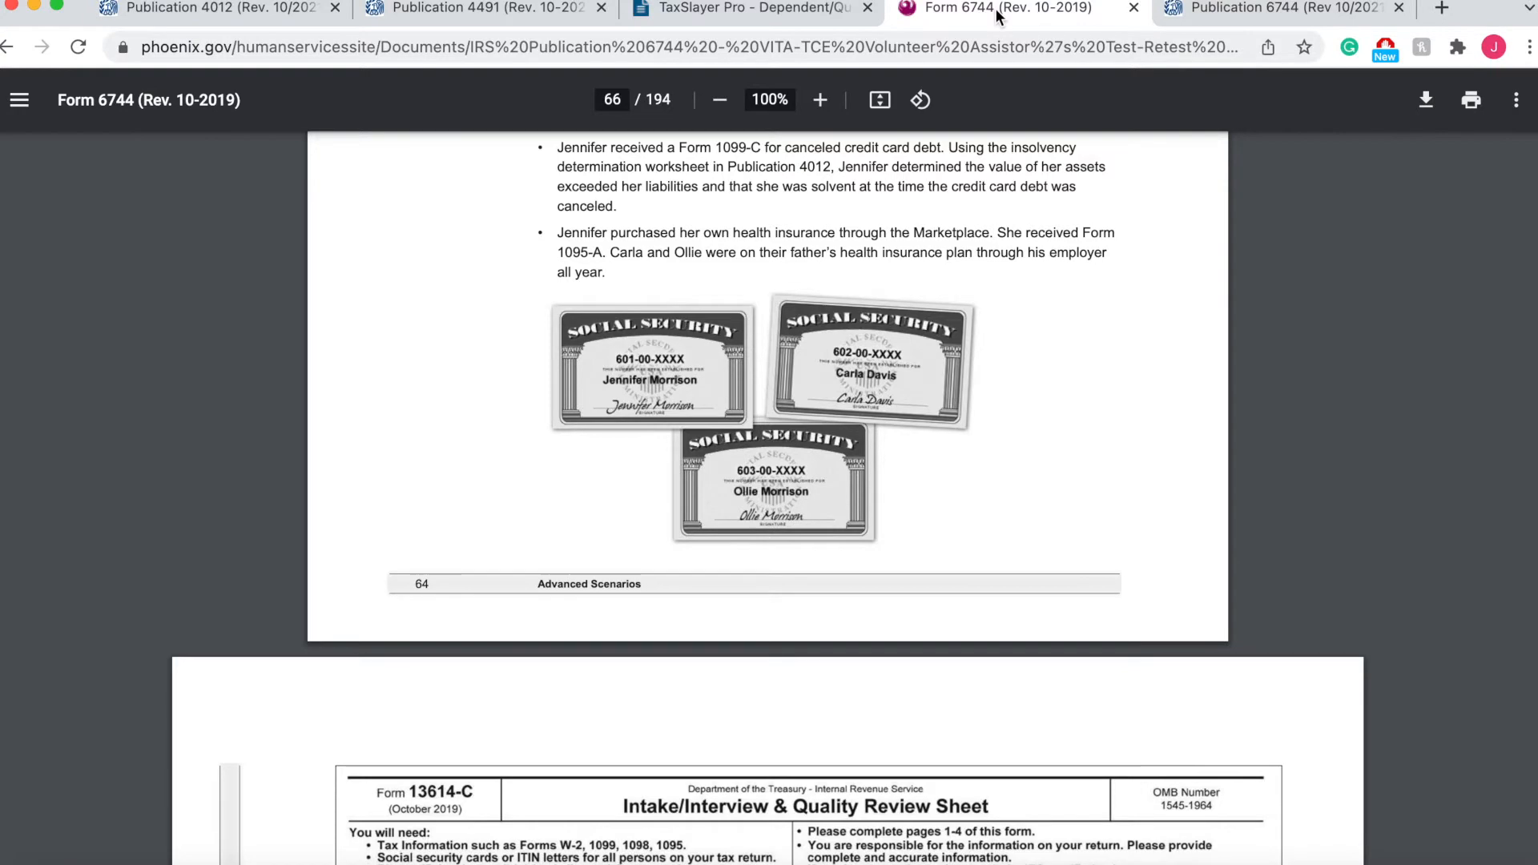
pyautogui.scroll(-8, 901, 413)
pyautogui.scroll(-1, 812, 596)
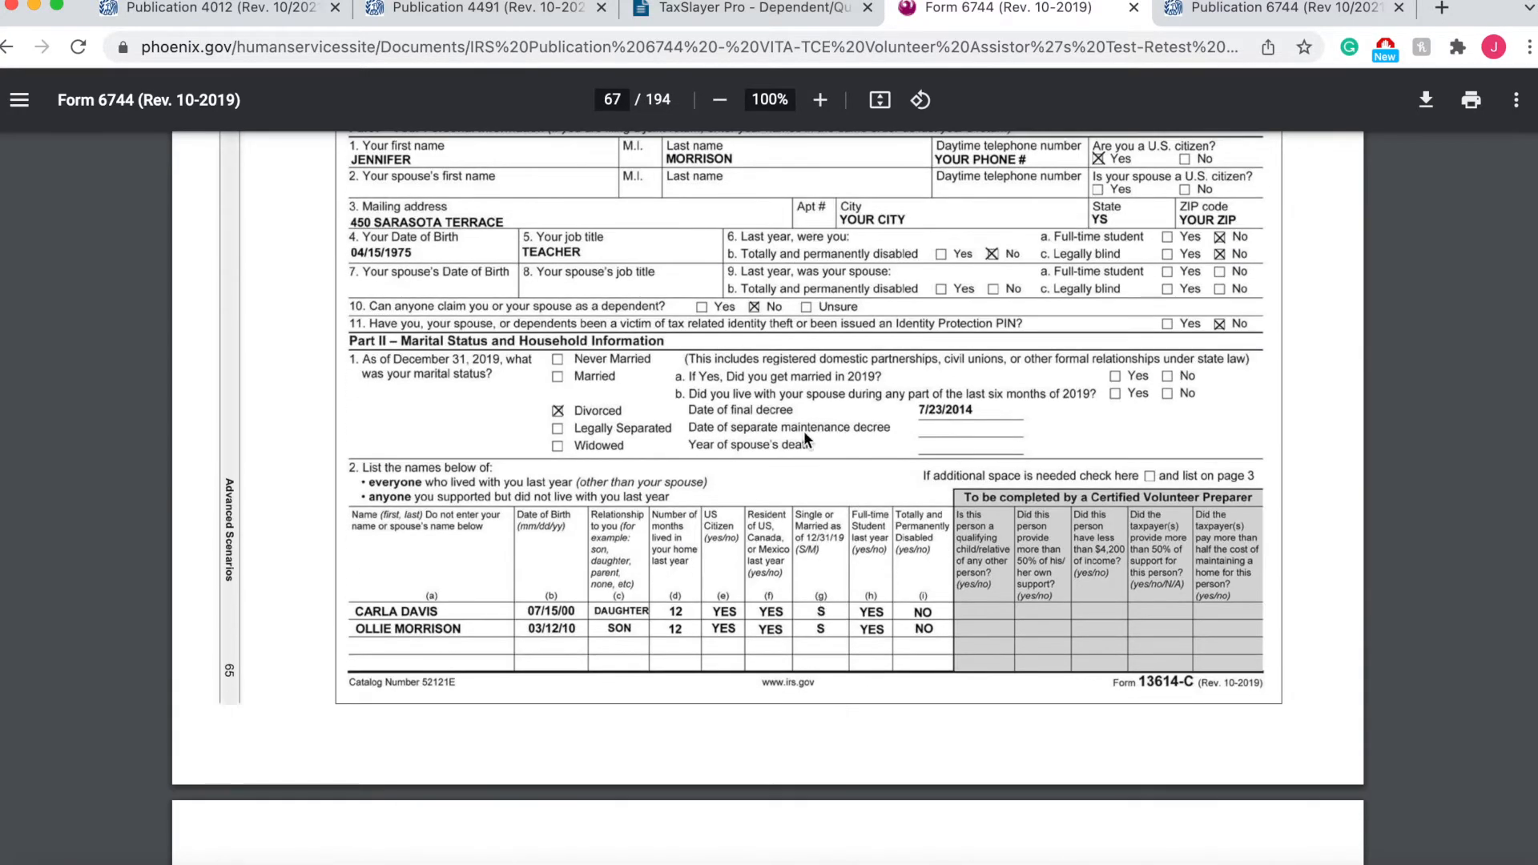
pyautogui.click(765, 16)
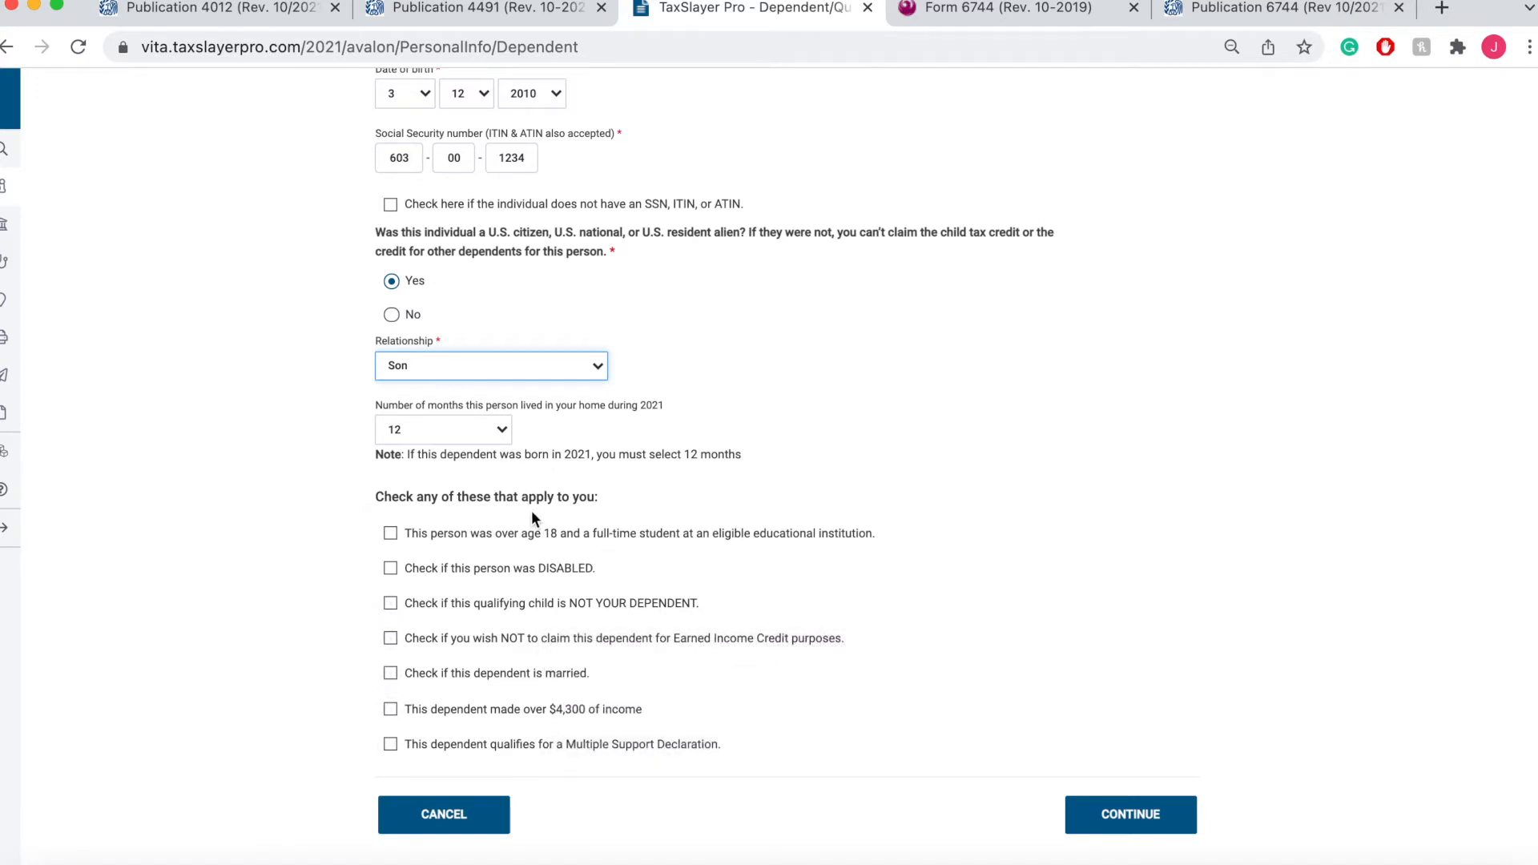
pyautogui.scroll(4, 719, 568)
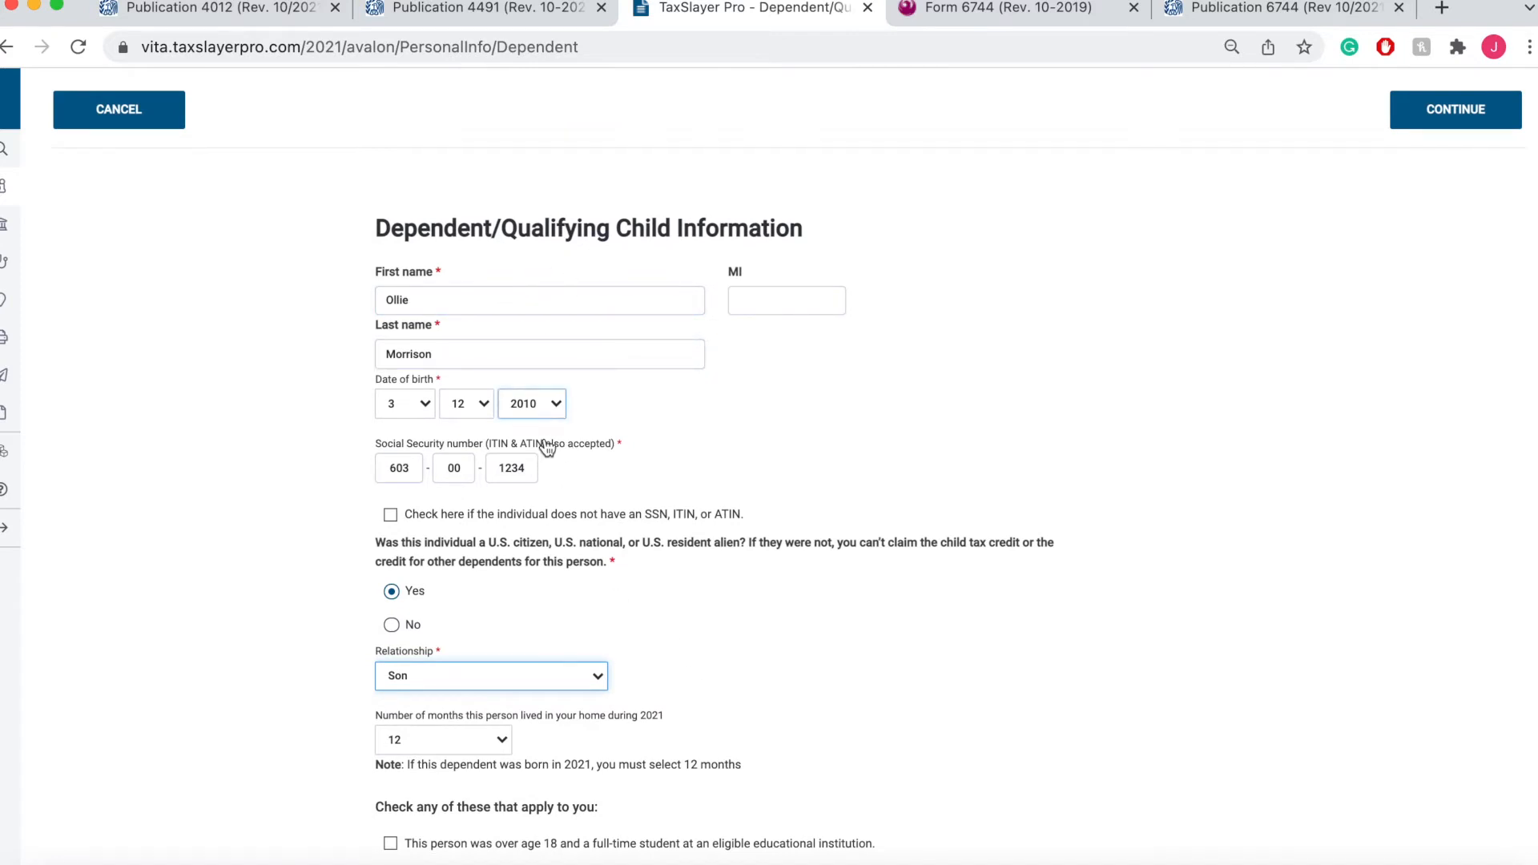
pyautogui.scroll(-4, 568, 497)
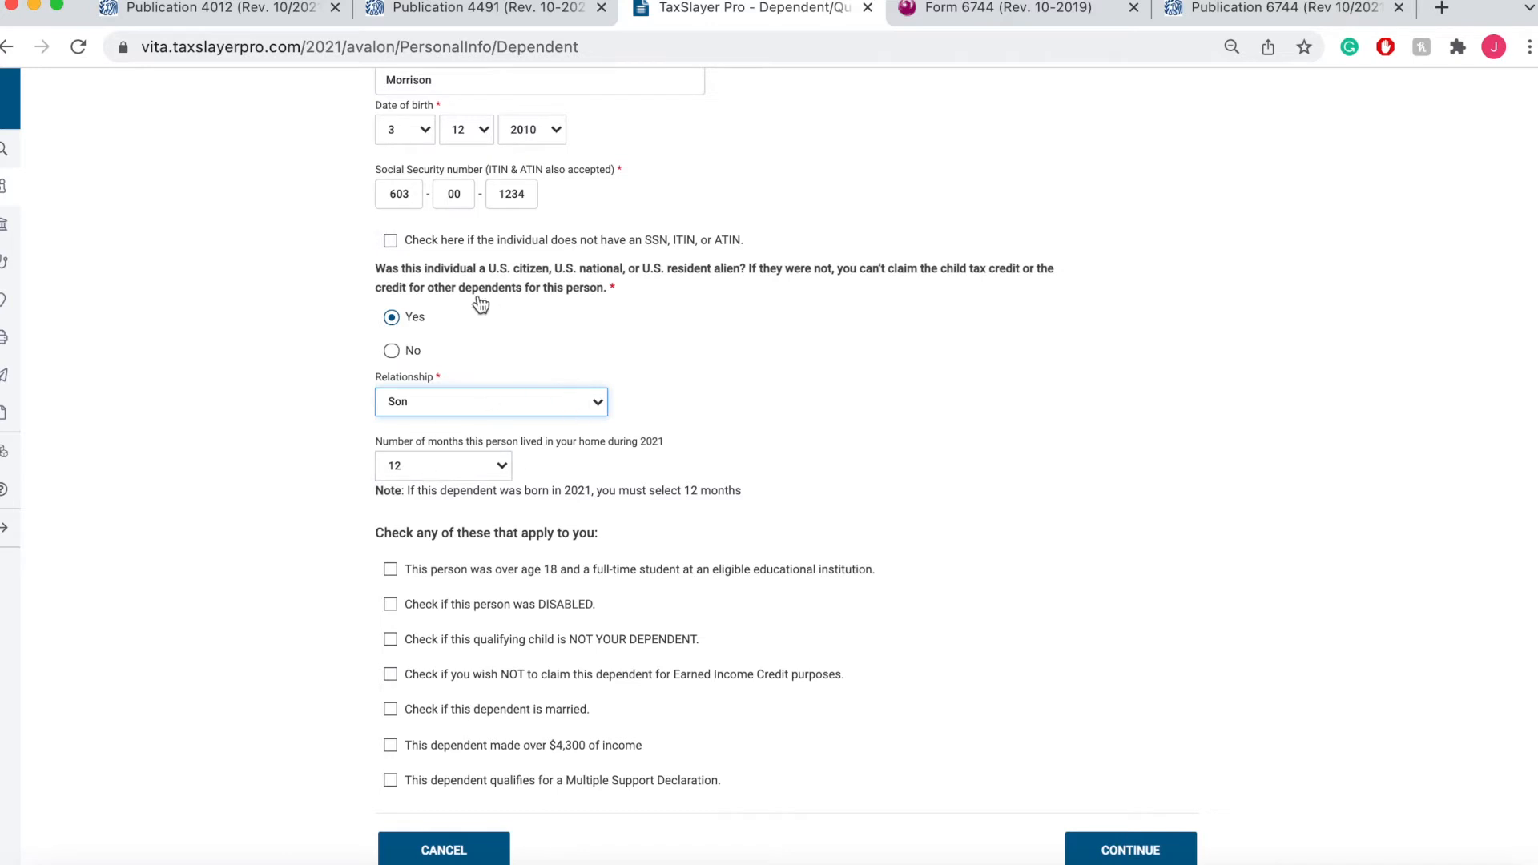
pyautogui.scroll(-1, 951, 425)
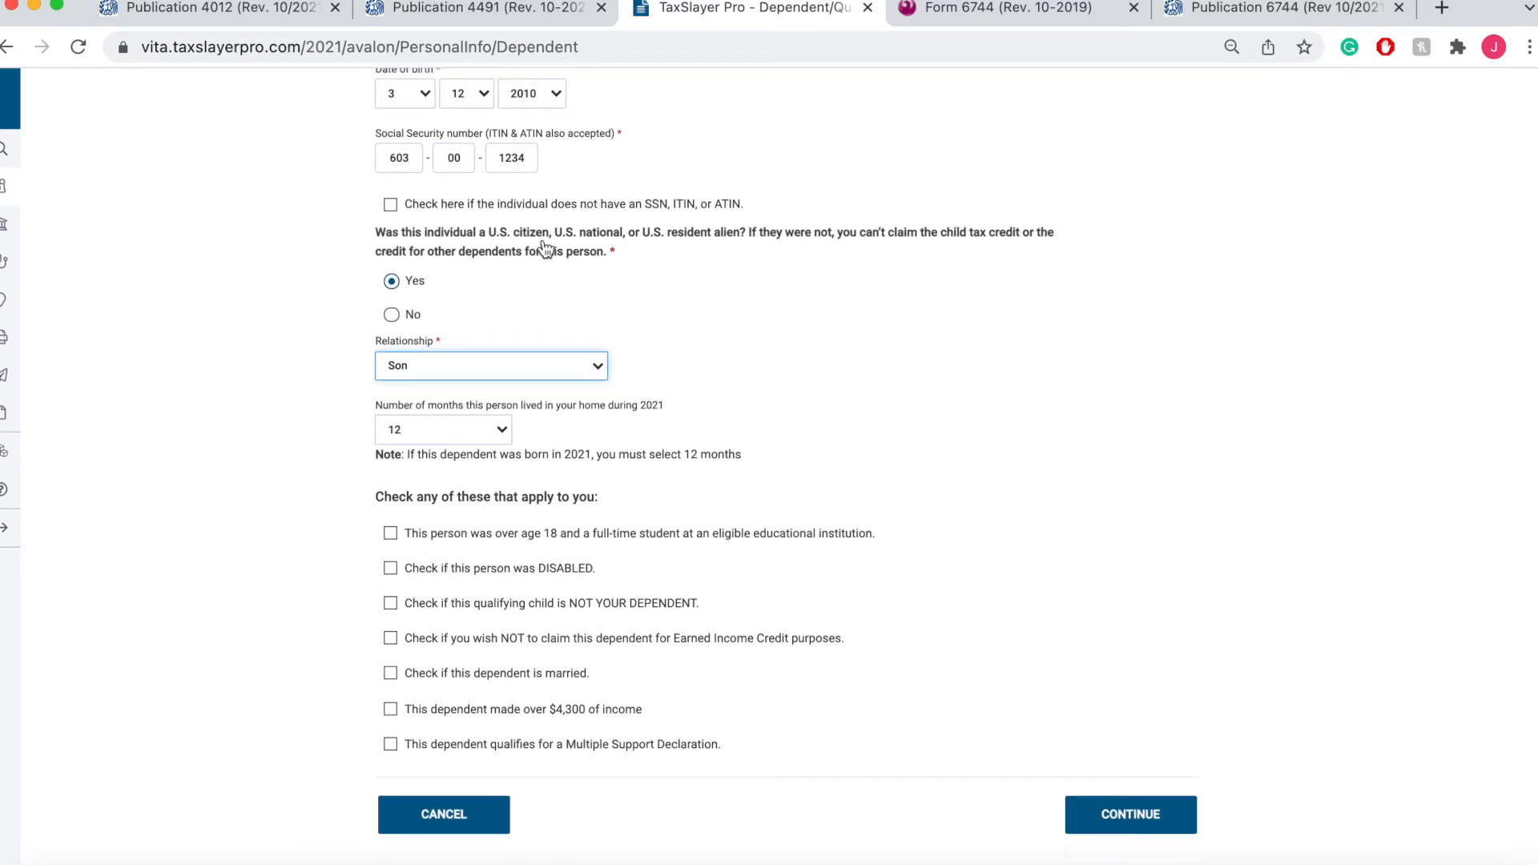
pyautogui.click(1101, 817)
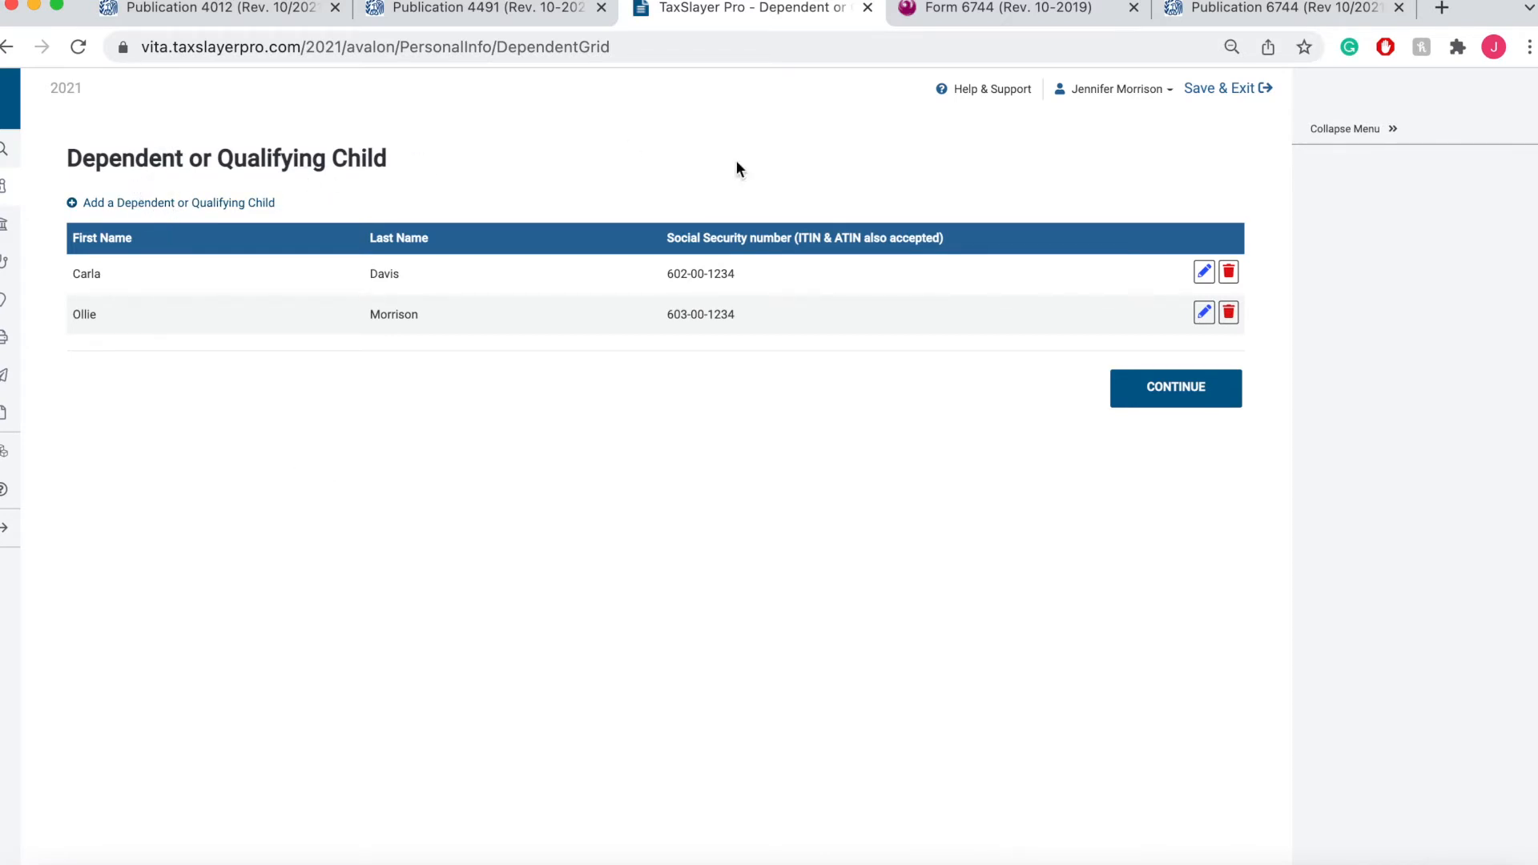
# Continue past the Dependents menu and Basic Information page to reach the Federal Income menu
pyautogui.click(1157, 391)
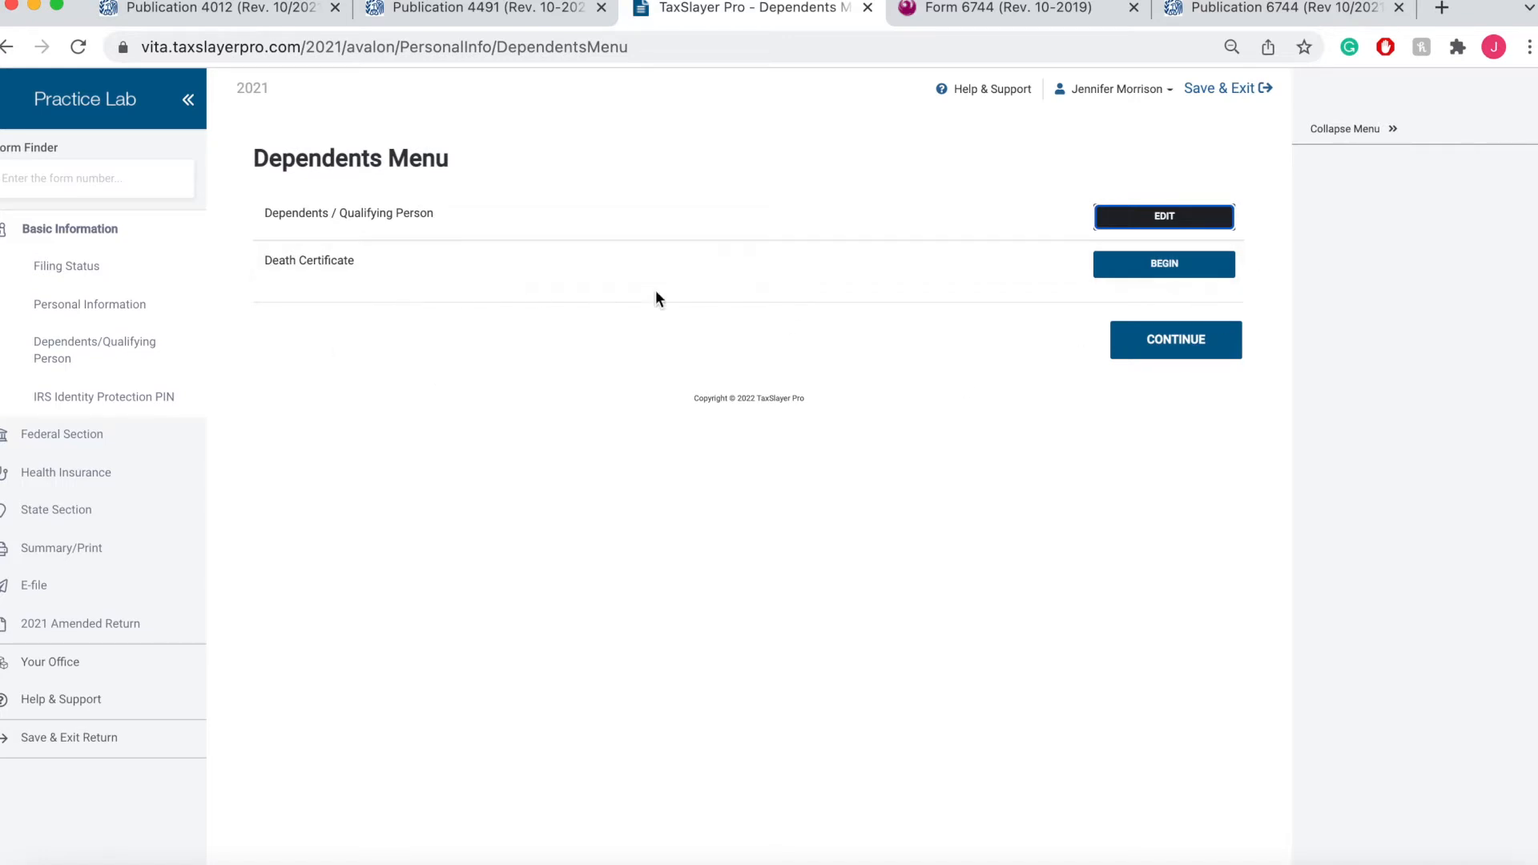
pyautogui.click(1175, 352)
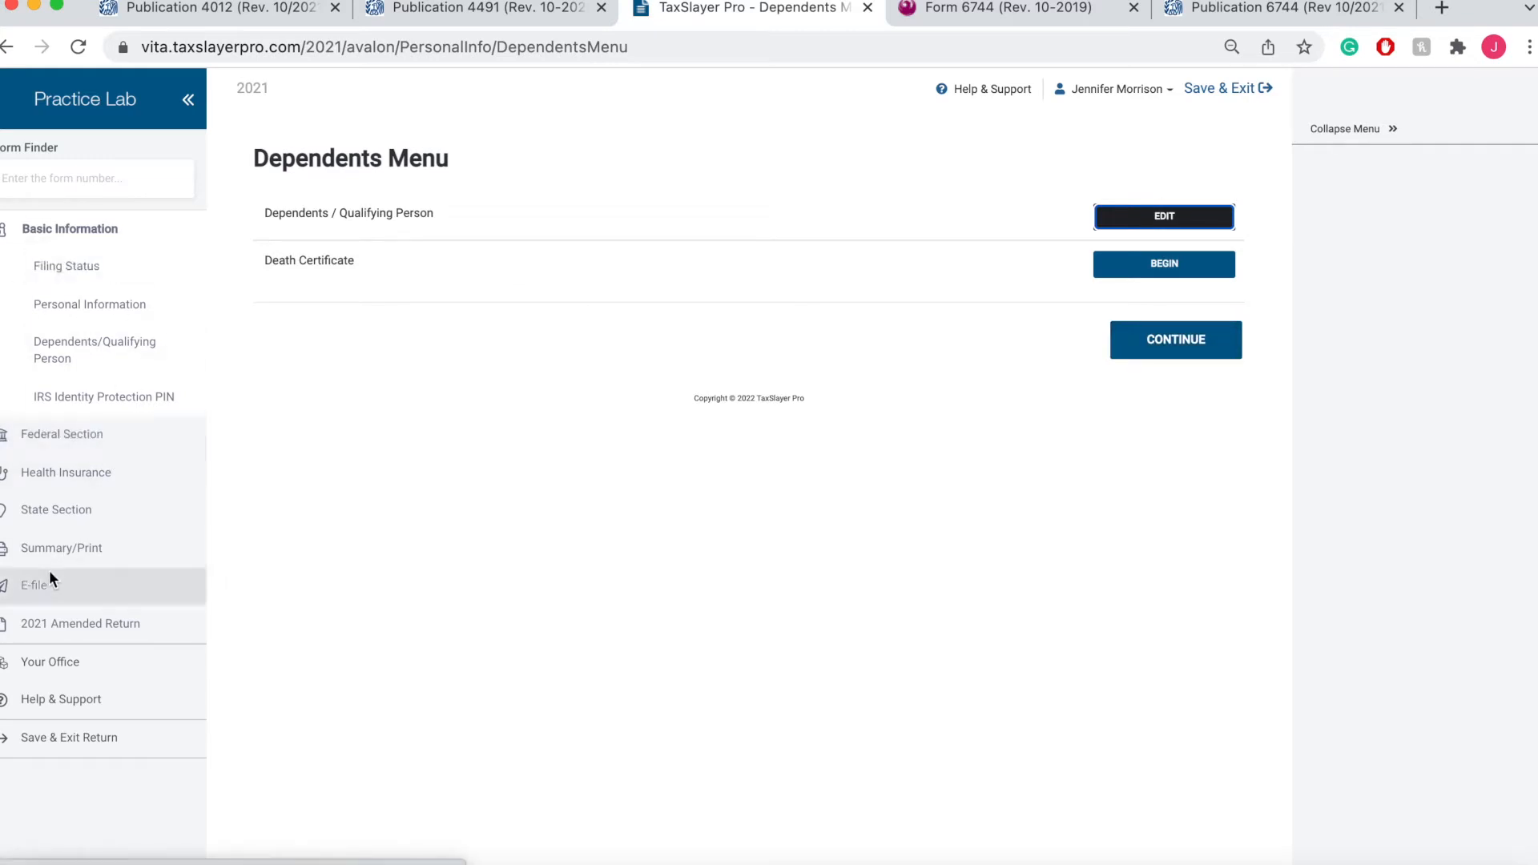
pyautogui.click(1150, 346)
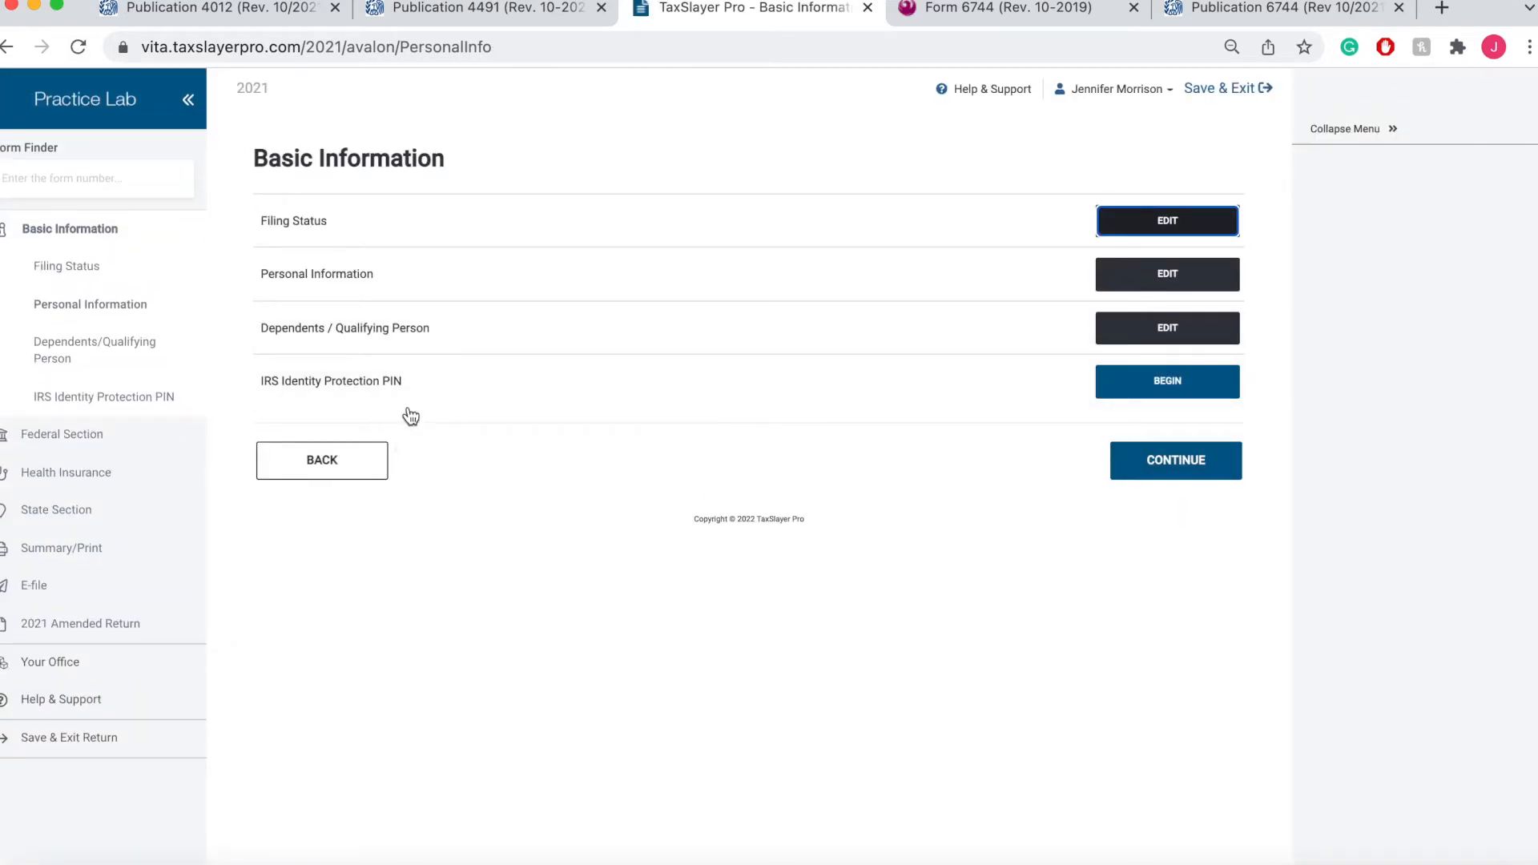
pyautogui.click(1224, 465)
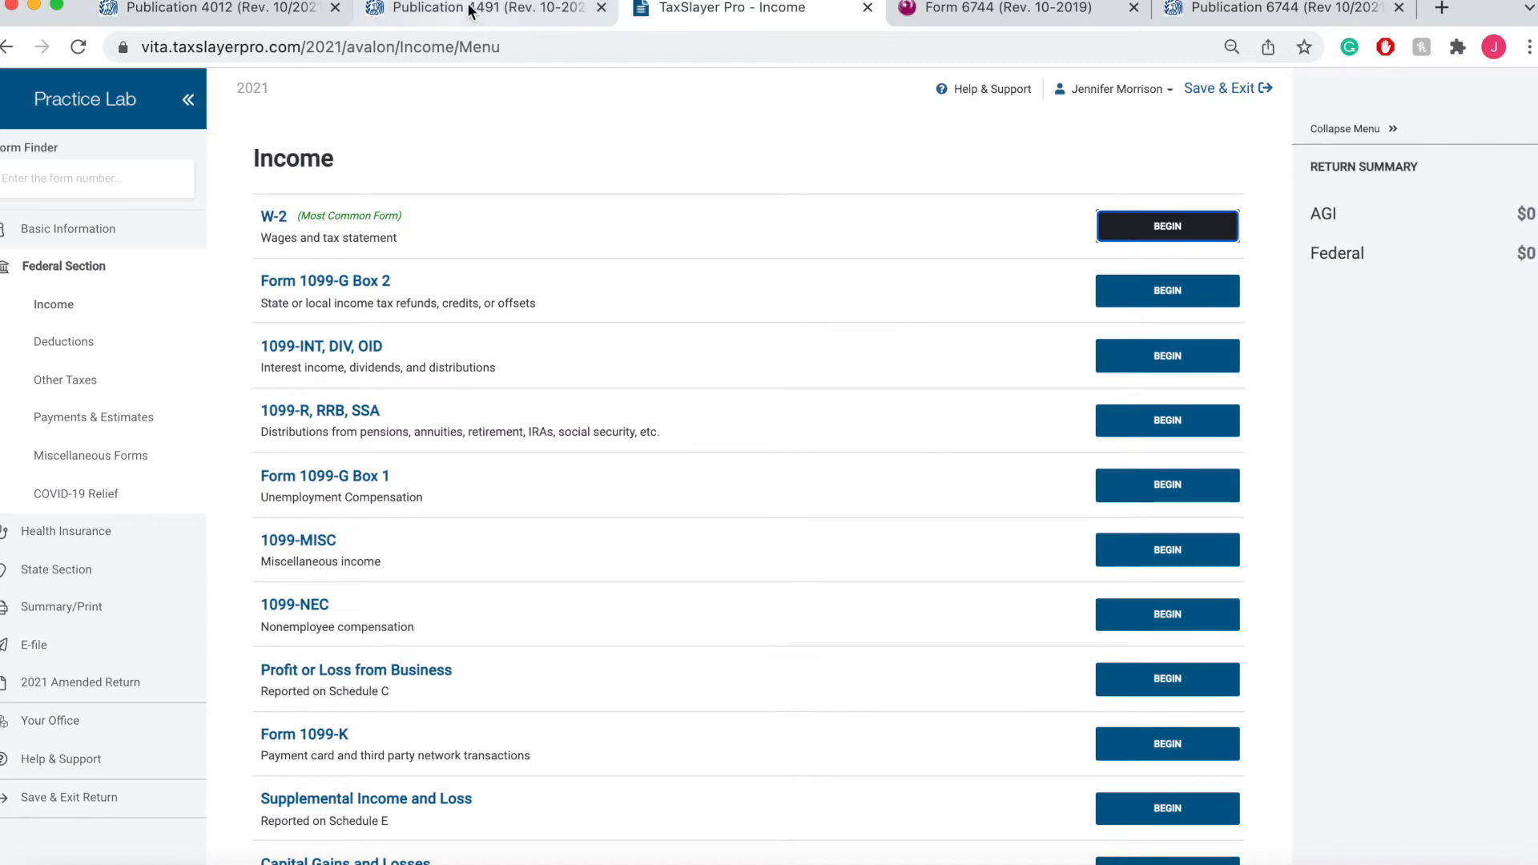
# Review the 13614-C intake pages and sample W-2 on page 70, then begin a W-2 entry
pyautogui.click(985, 15)
pyautogui.scroll(1, 818, 474)
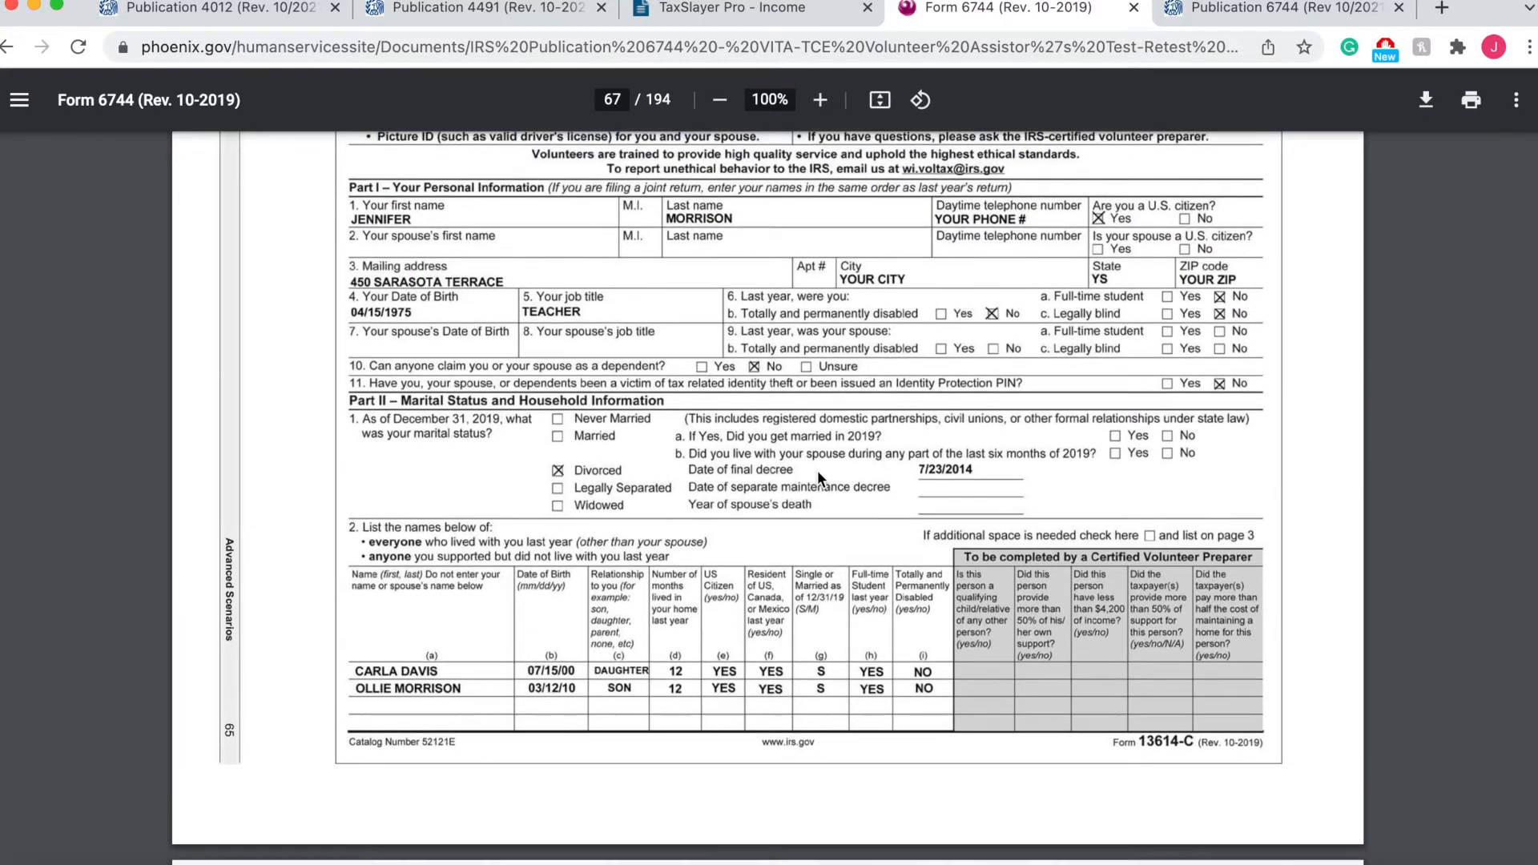
pyautogui.scroll(12, 1204, 634)
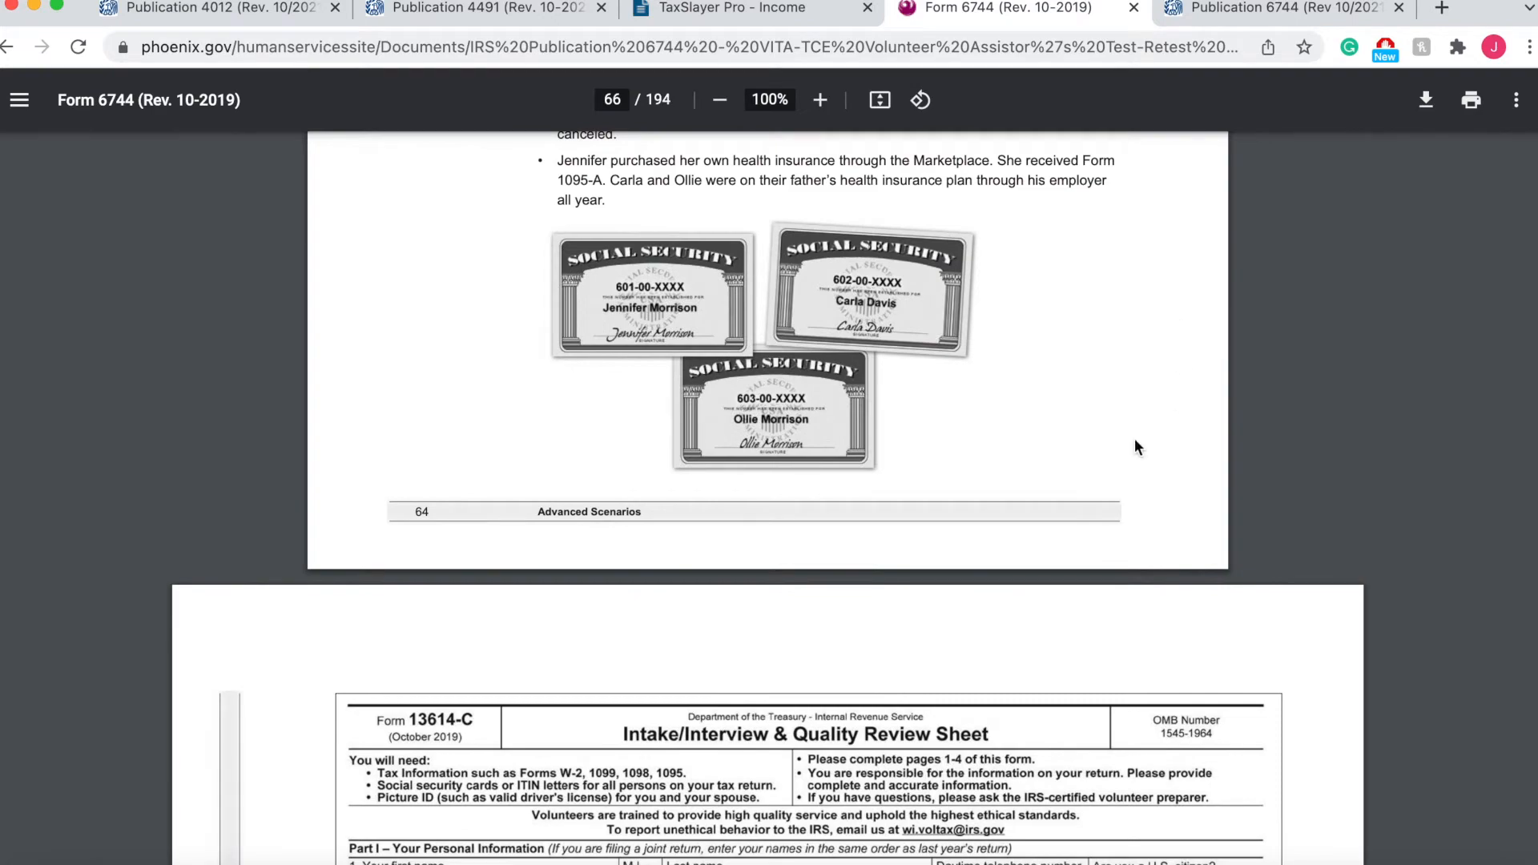
pyautogui.scroll(8, 1038, 436)
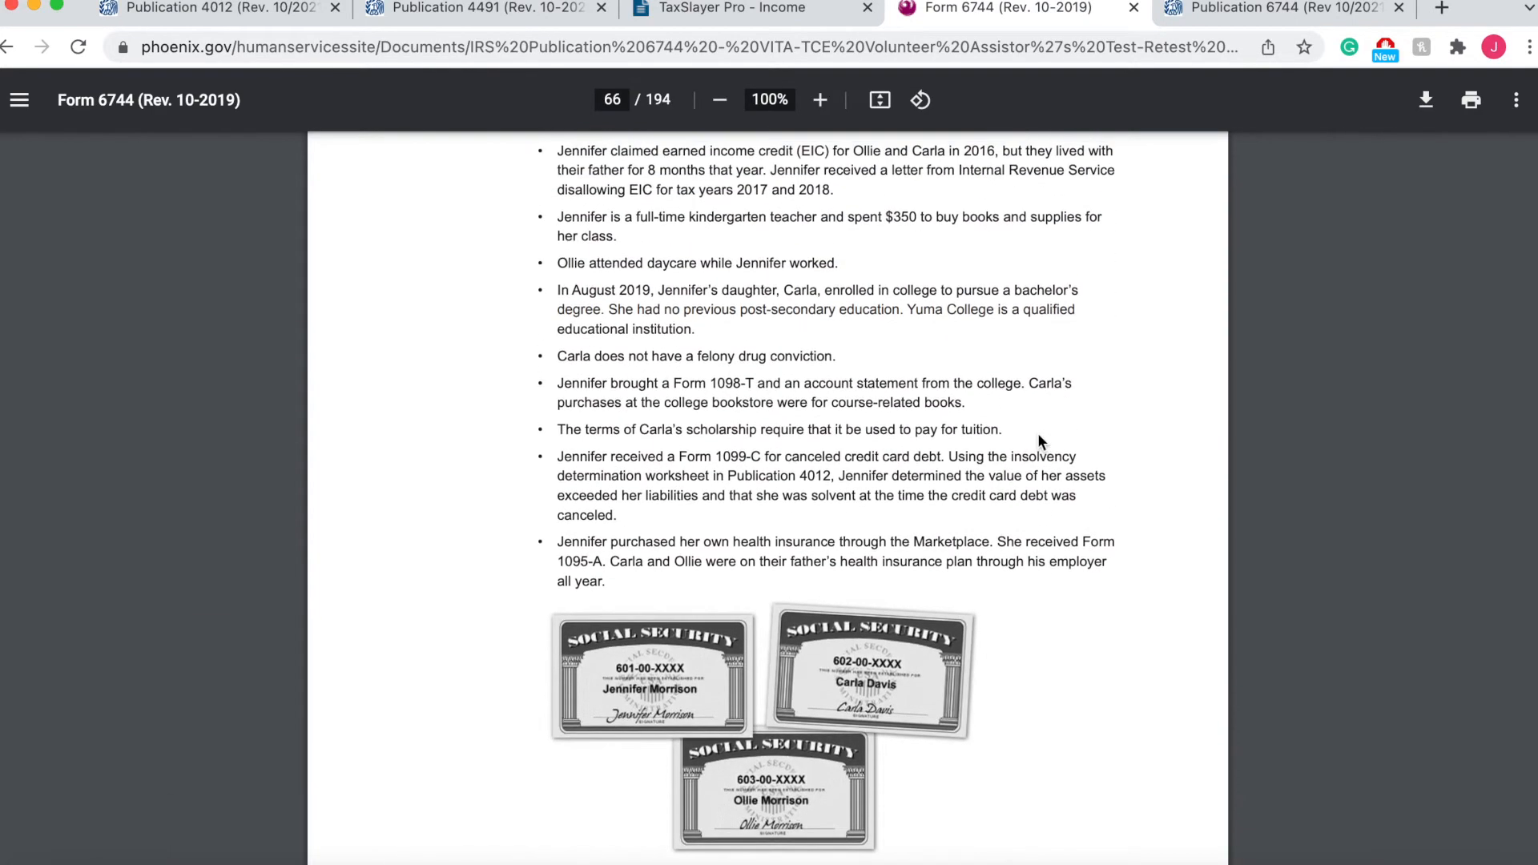
pyautogui.scroll(-14, 1038, 437)
pyautogui.scroll(-20, 825, 675)
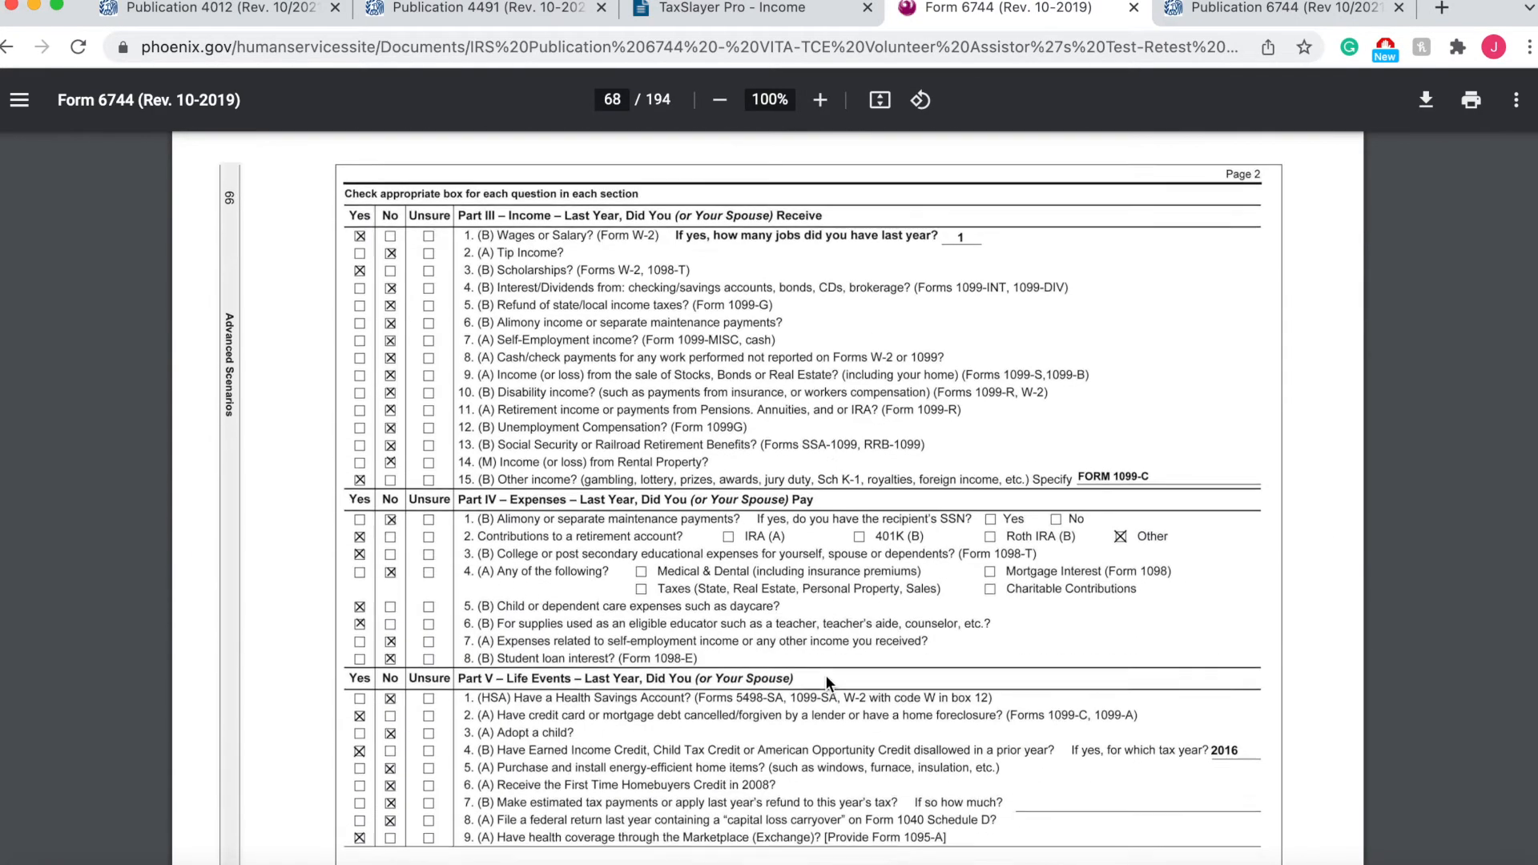
pyautogui.scroll(-1, 825, 675)
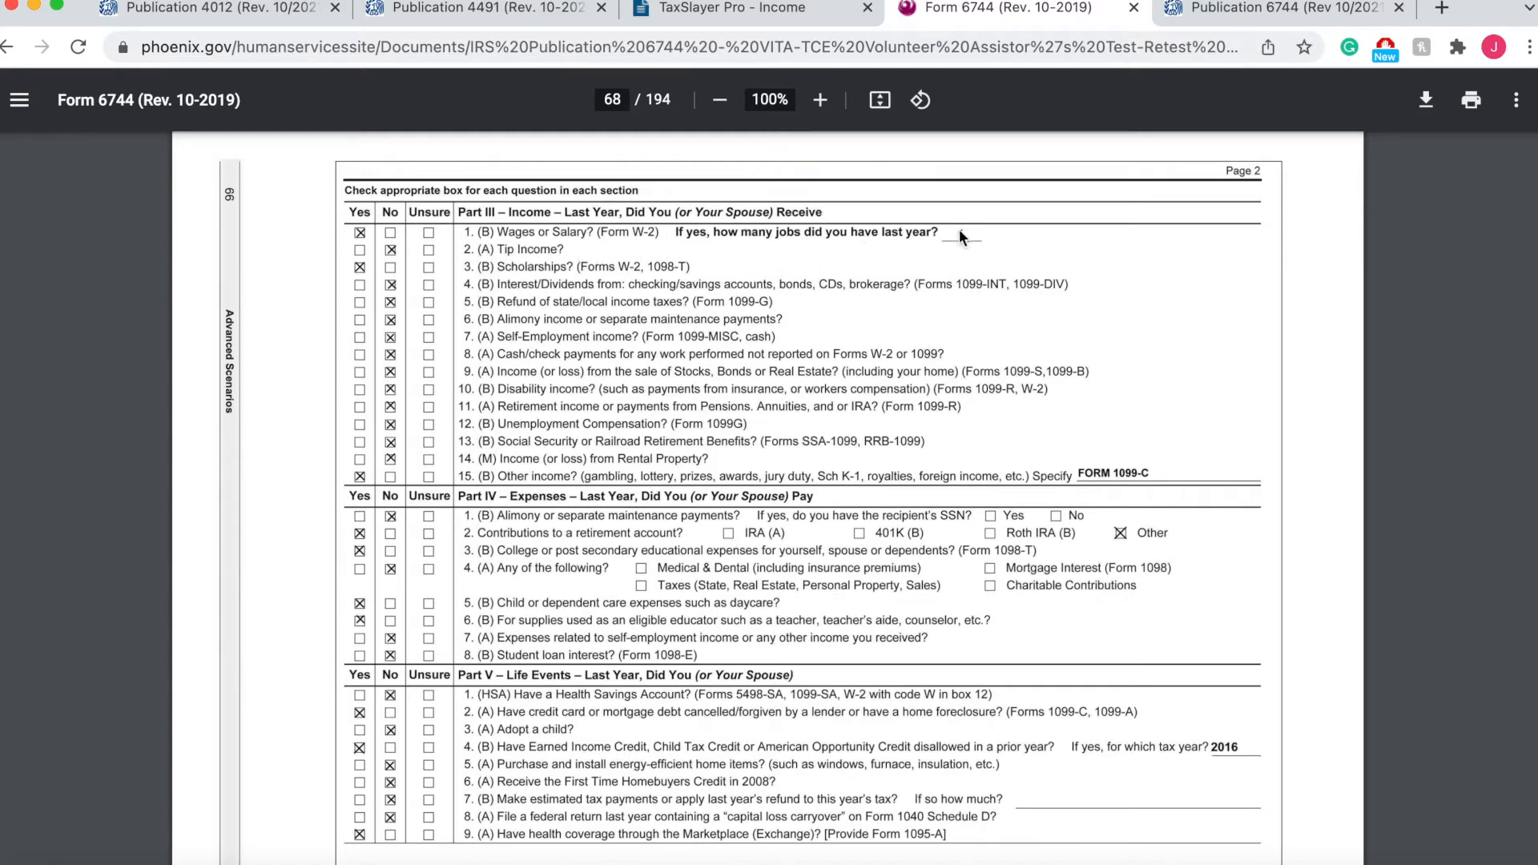
pyautogui.scroll(-20, 597, 267)
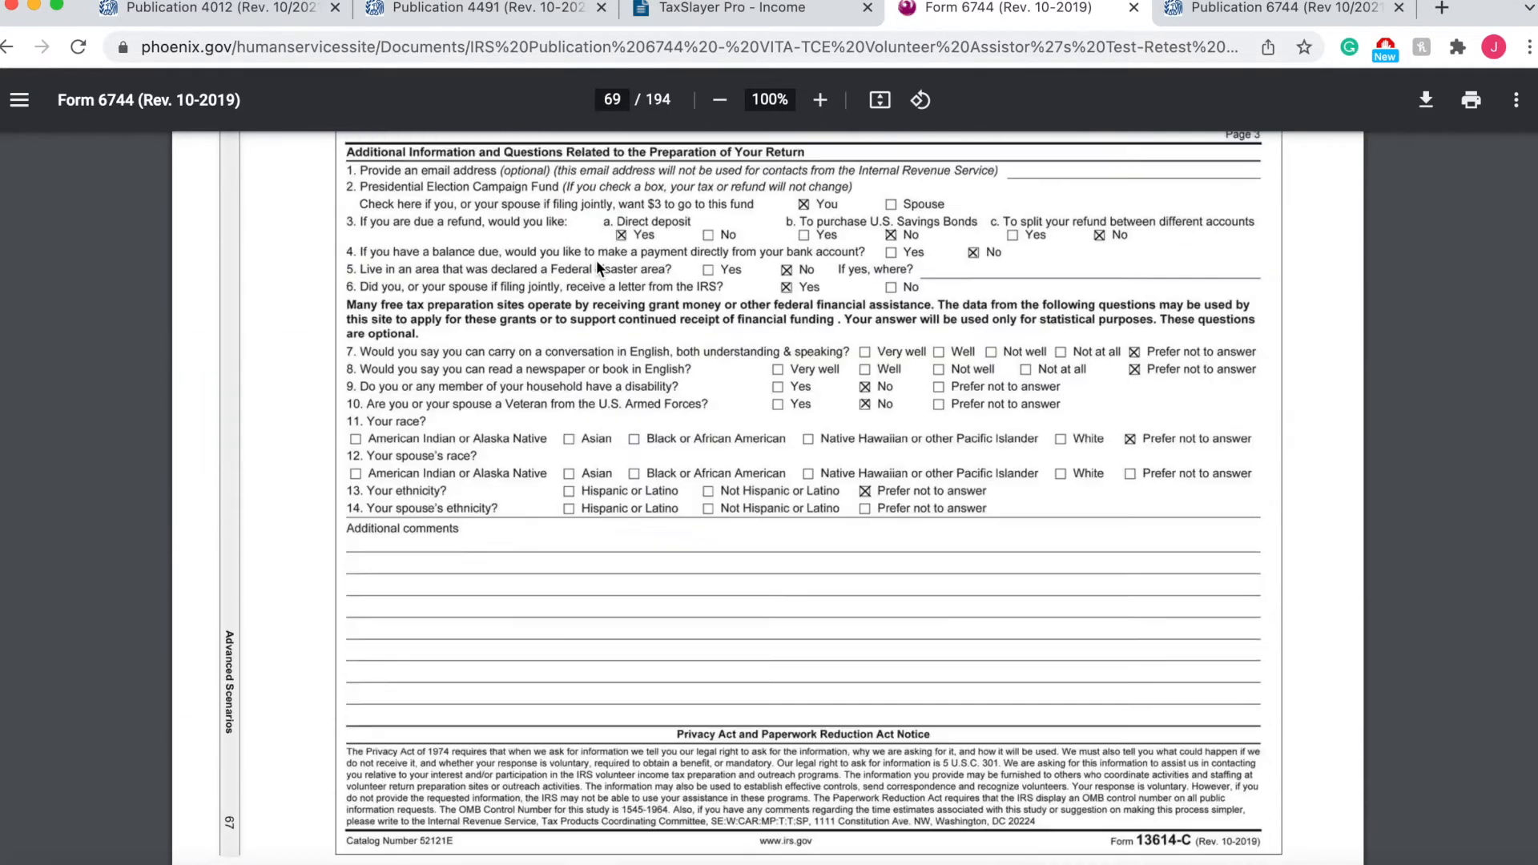
pyautogui.scroll(1, 633, 479)
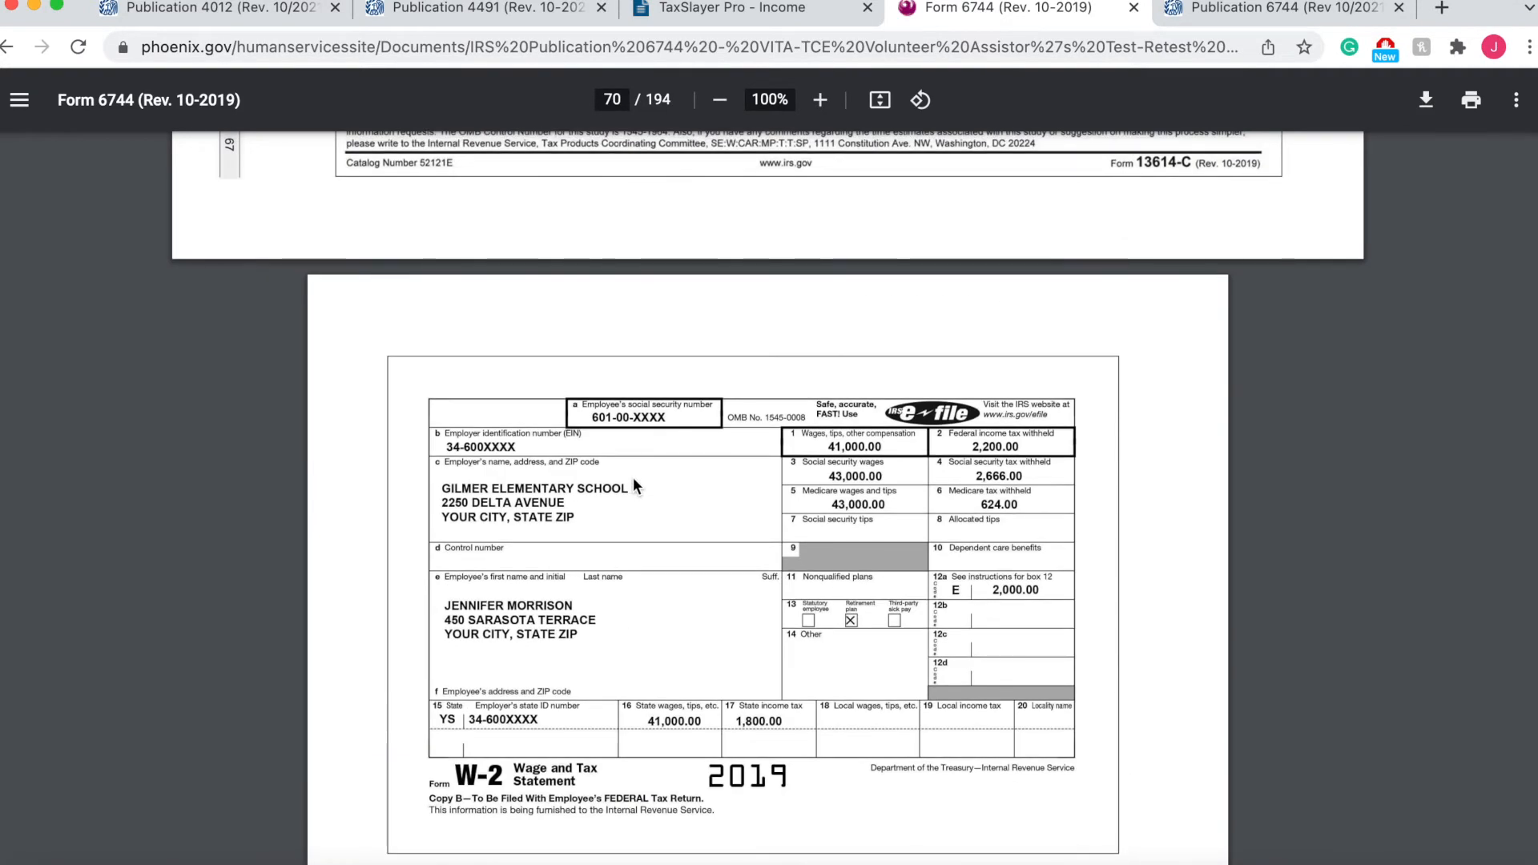
pyautogui.scroll(-3, 1042, 513)
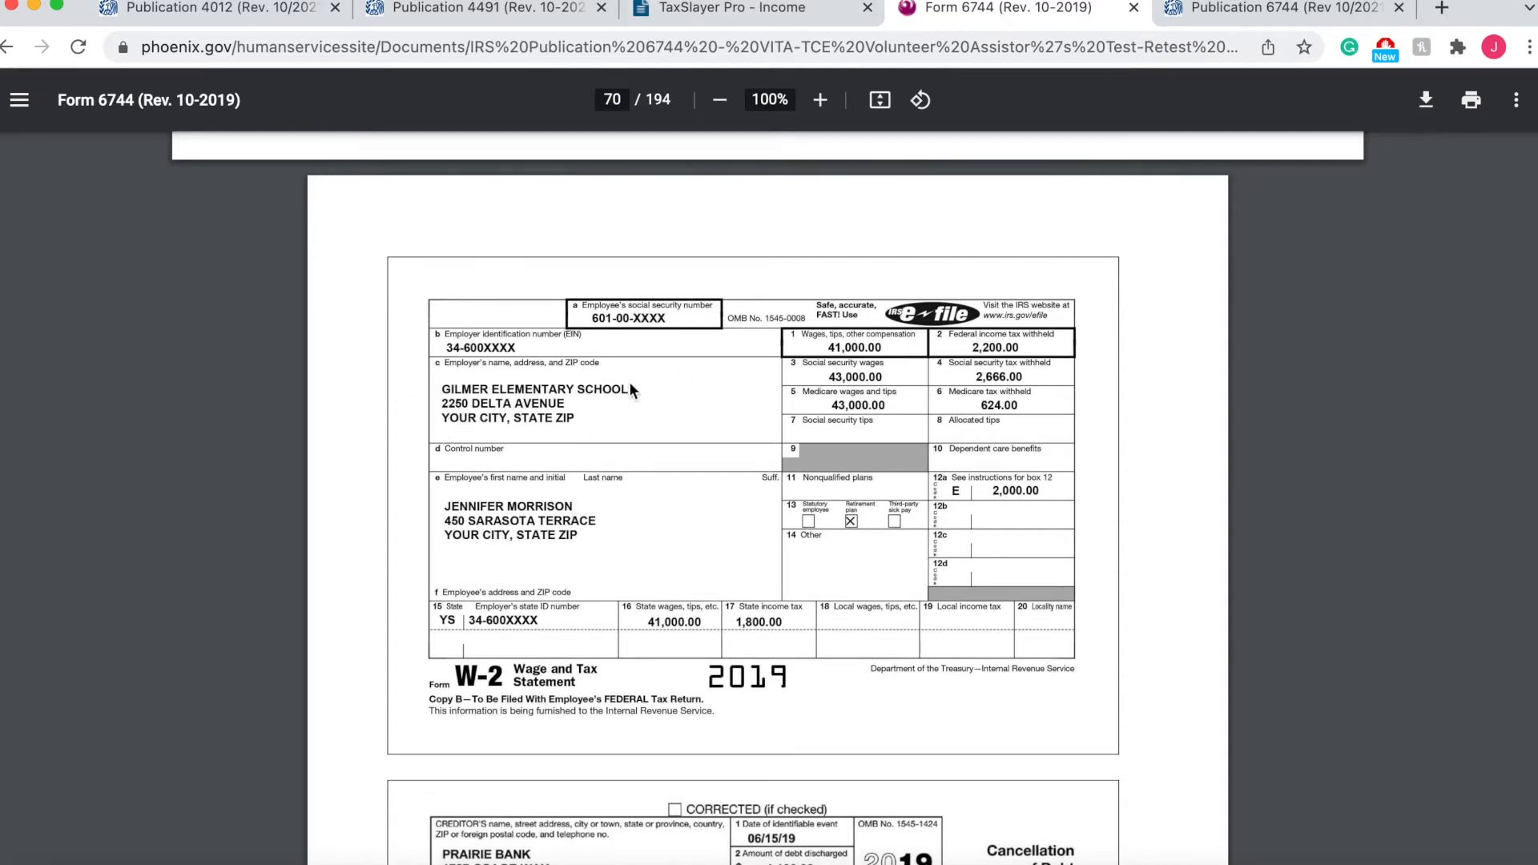
pyautogui.click(711, 8)
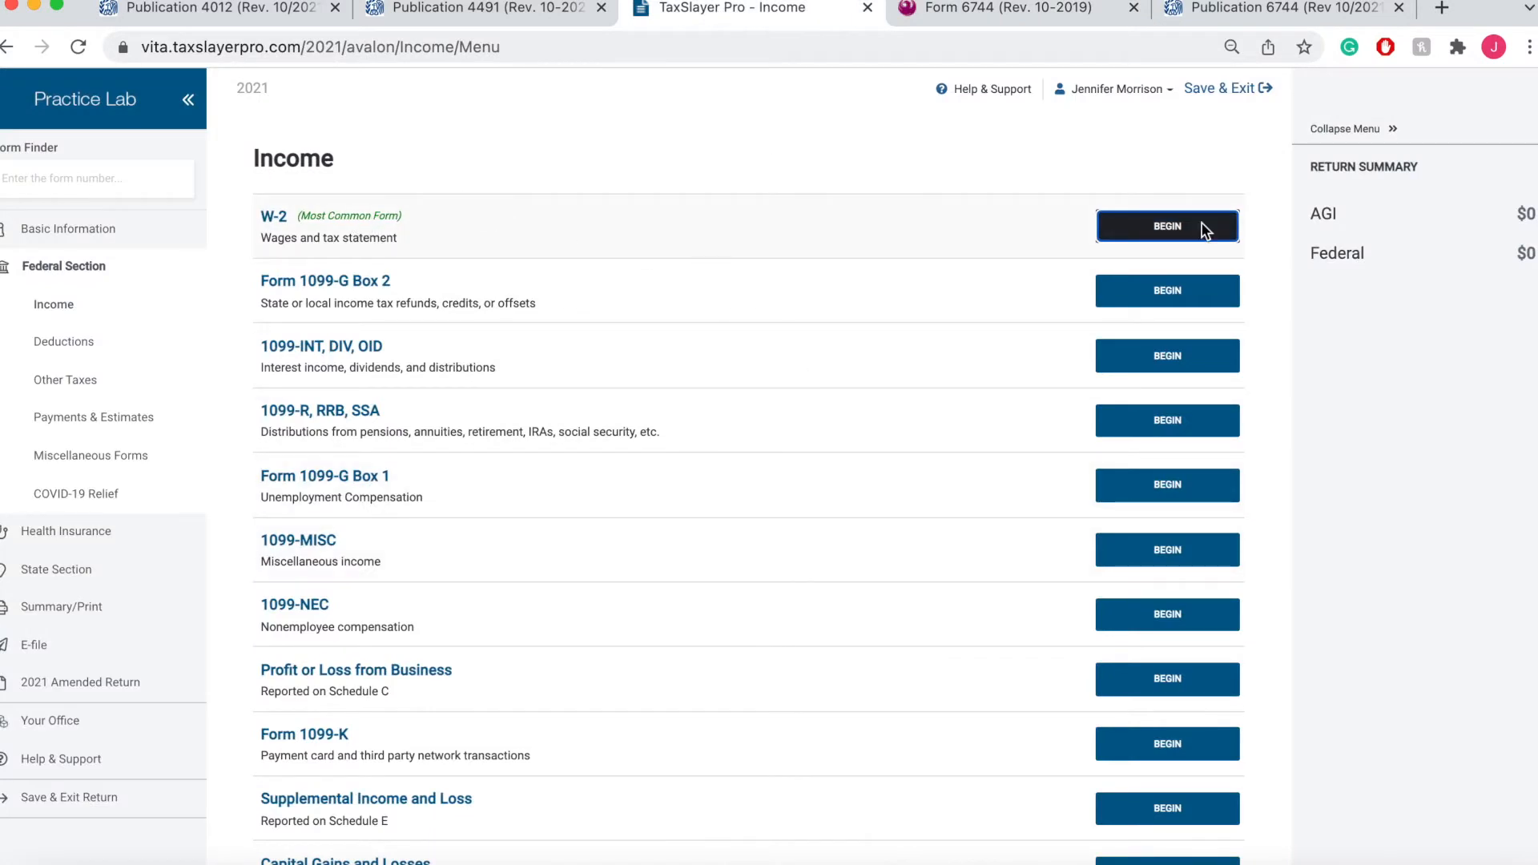
pyautogui.click(1155, 228)
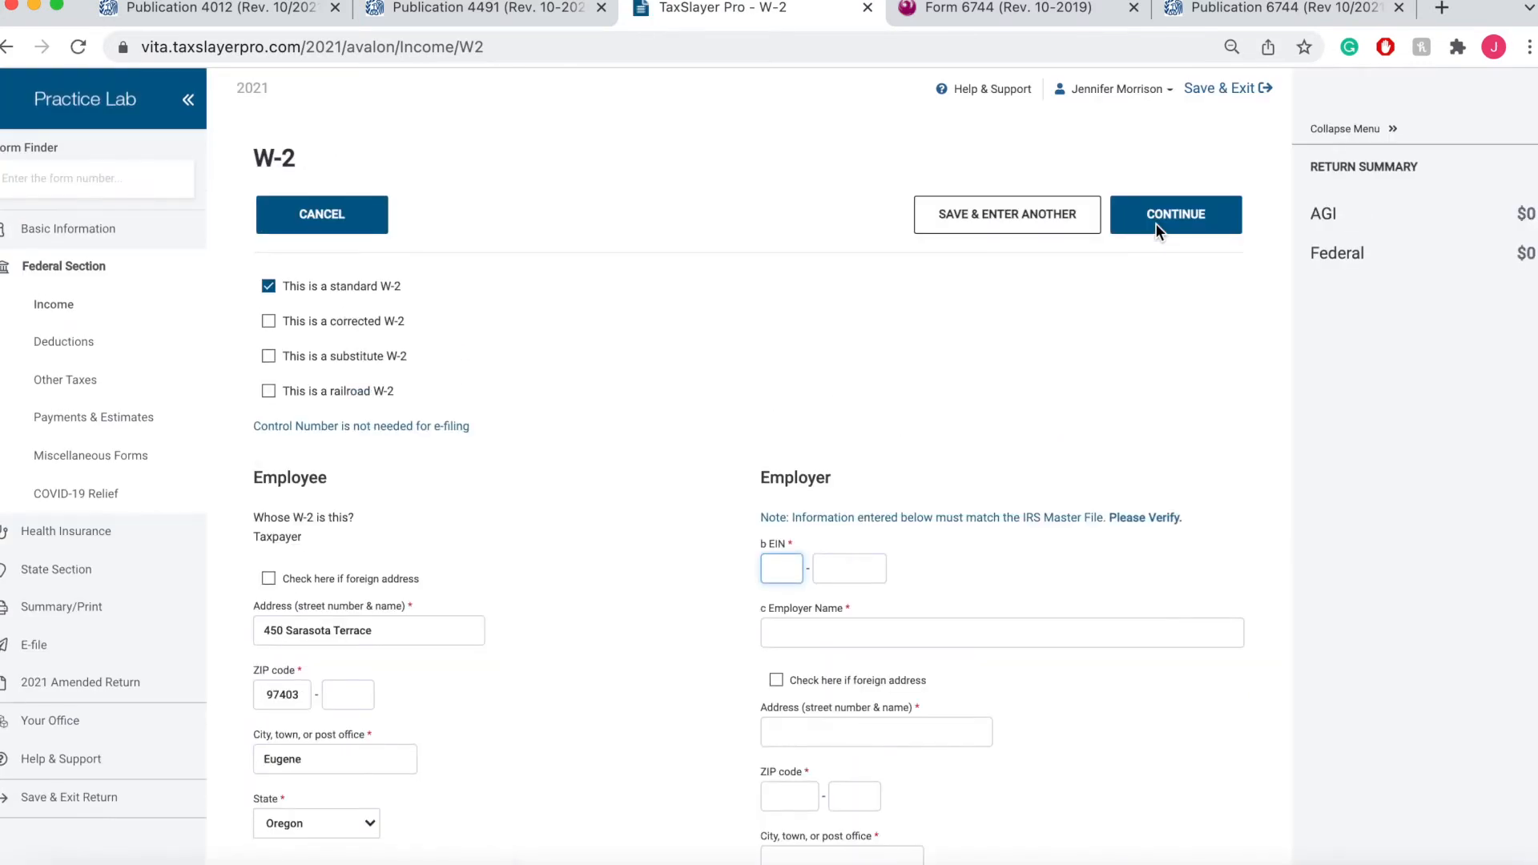
# Compare the blank W-2 form with the PDF, ending on the Gilmer Elementary School sample W-2
pyautogui.click(954, 35)
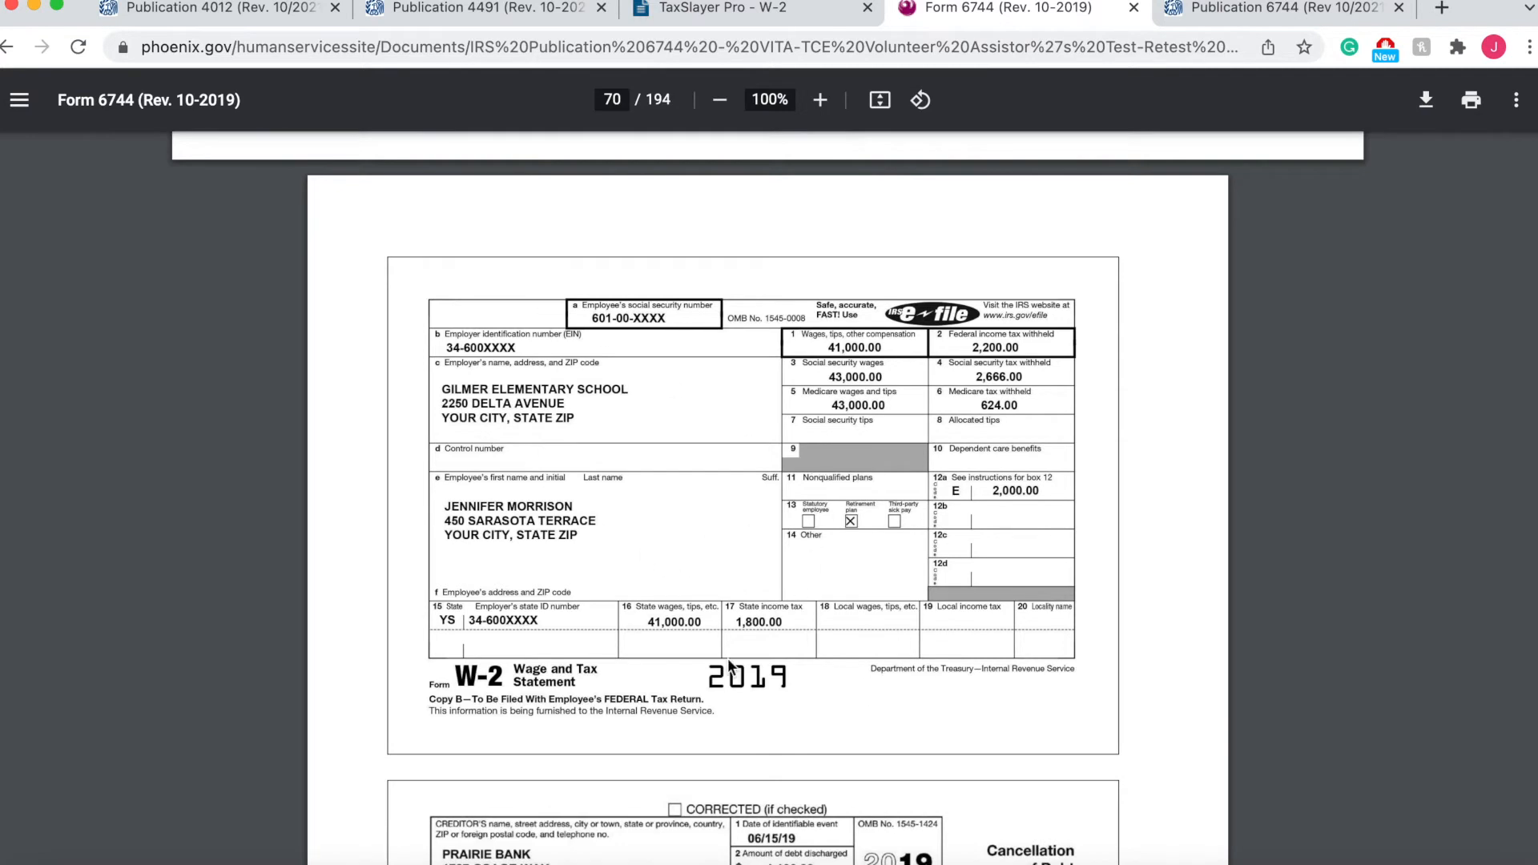
pyautogui.click(715, 16)
pyautogui.scroll(-3, 538, 428)
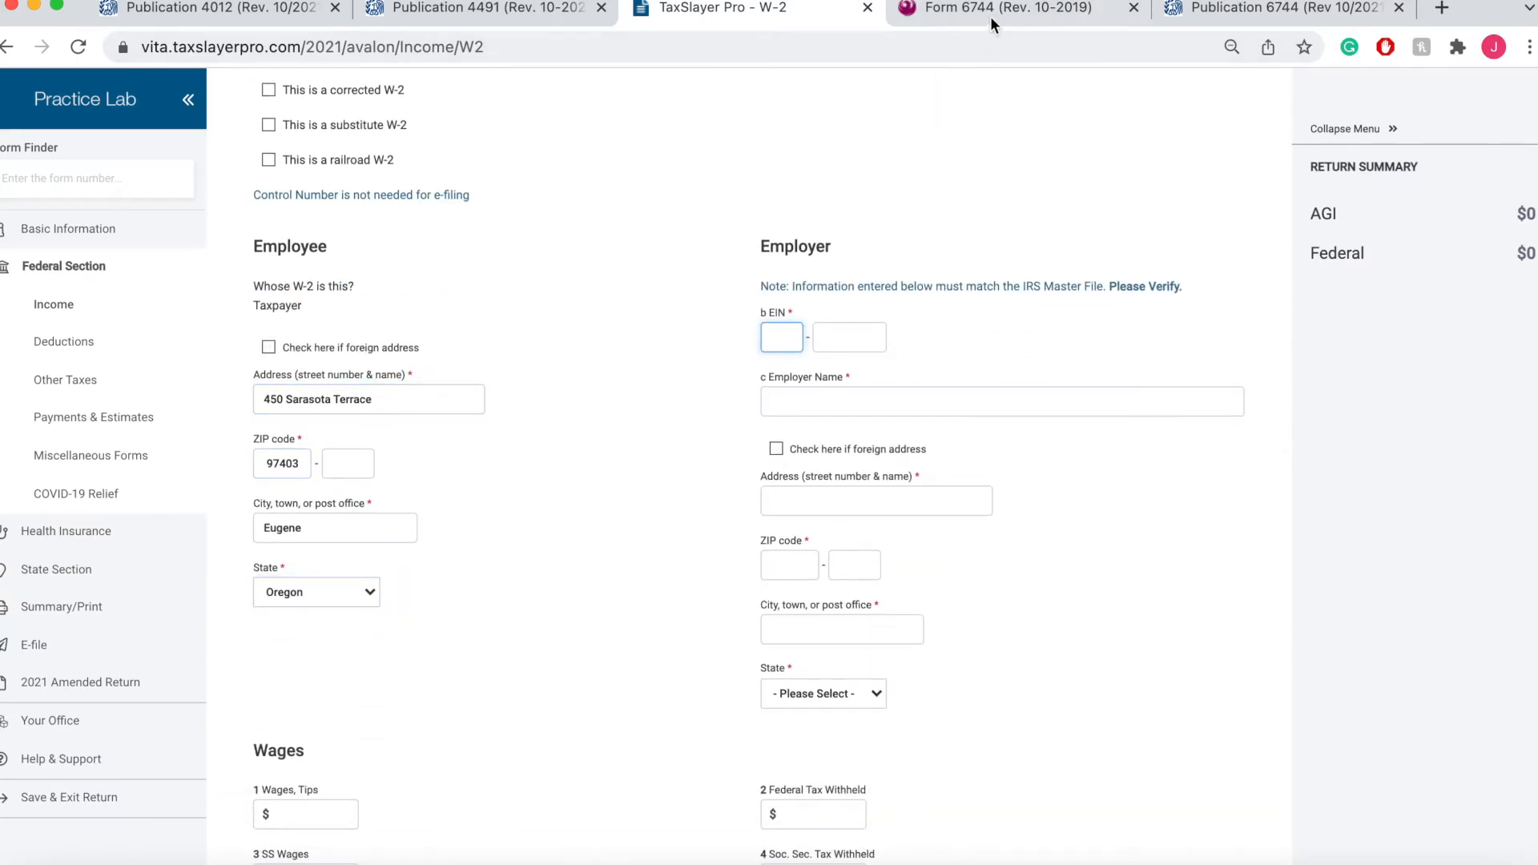
pyautogui.hotkey('ctrl', 'Tab')
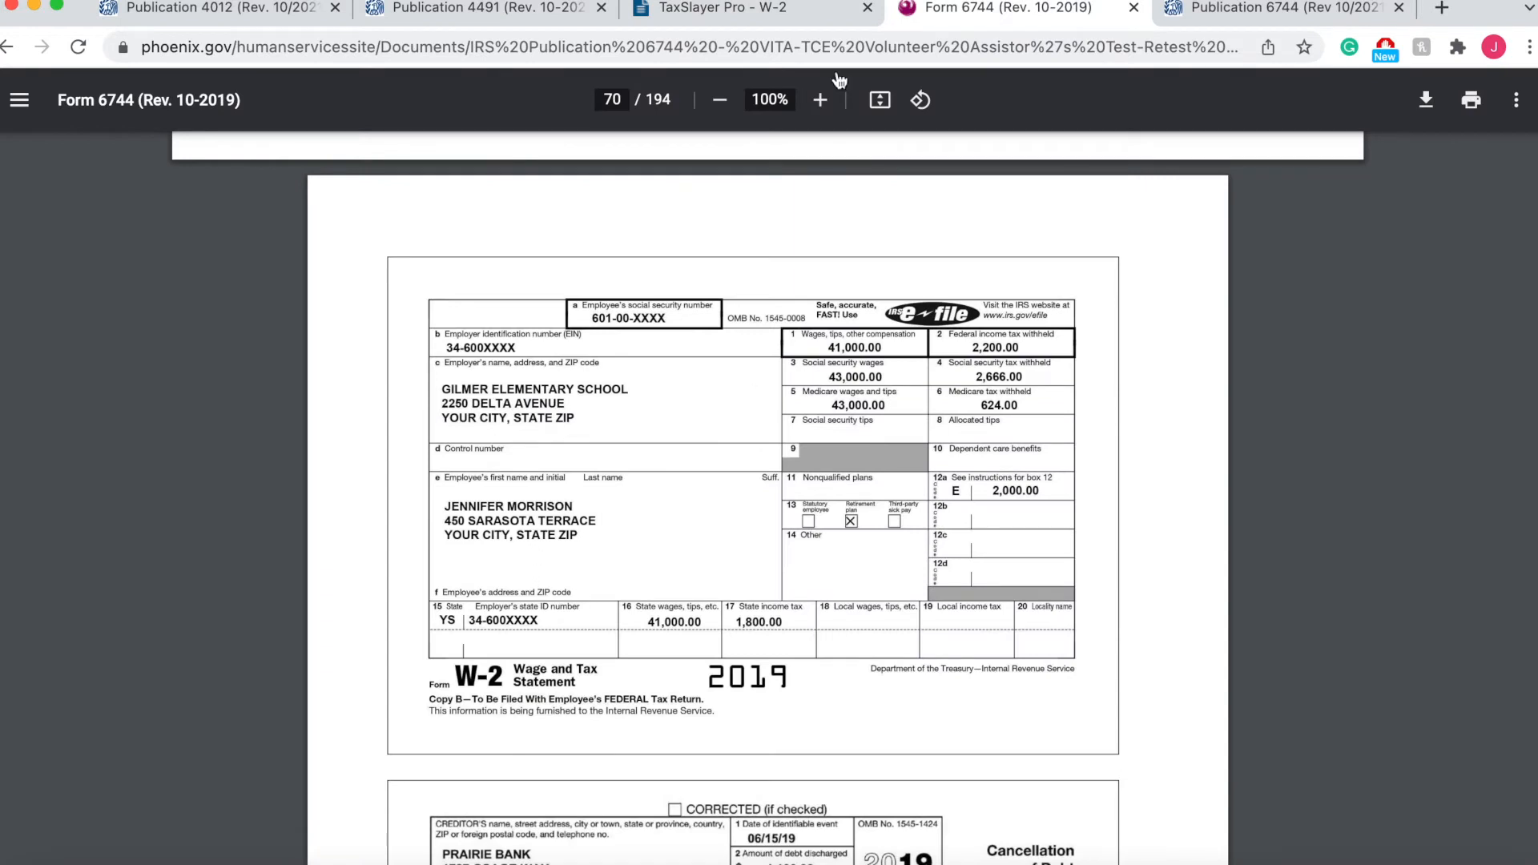
pyautogui.click(748, 18)
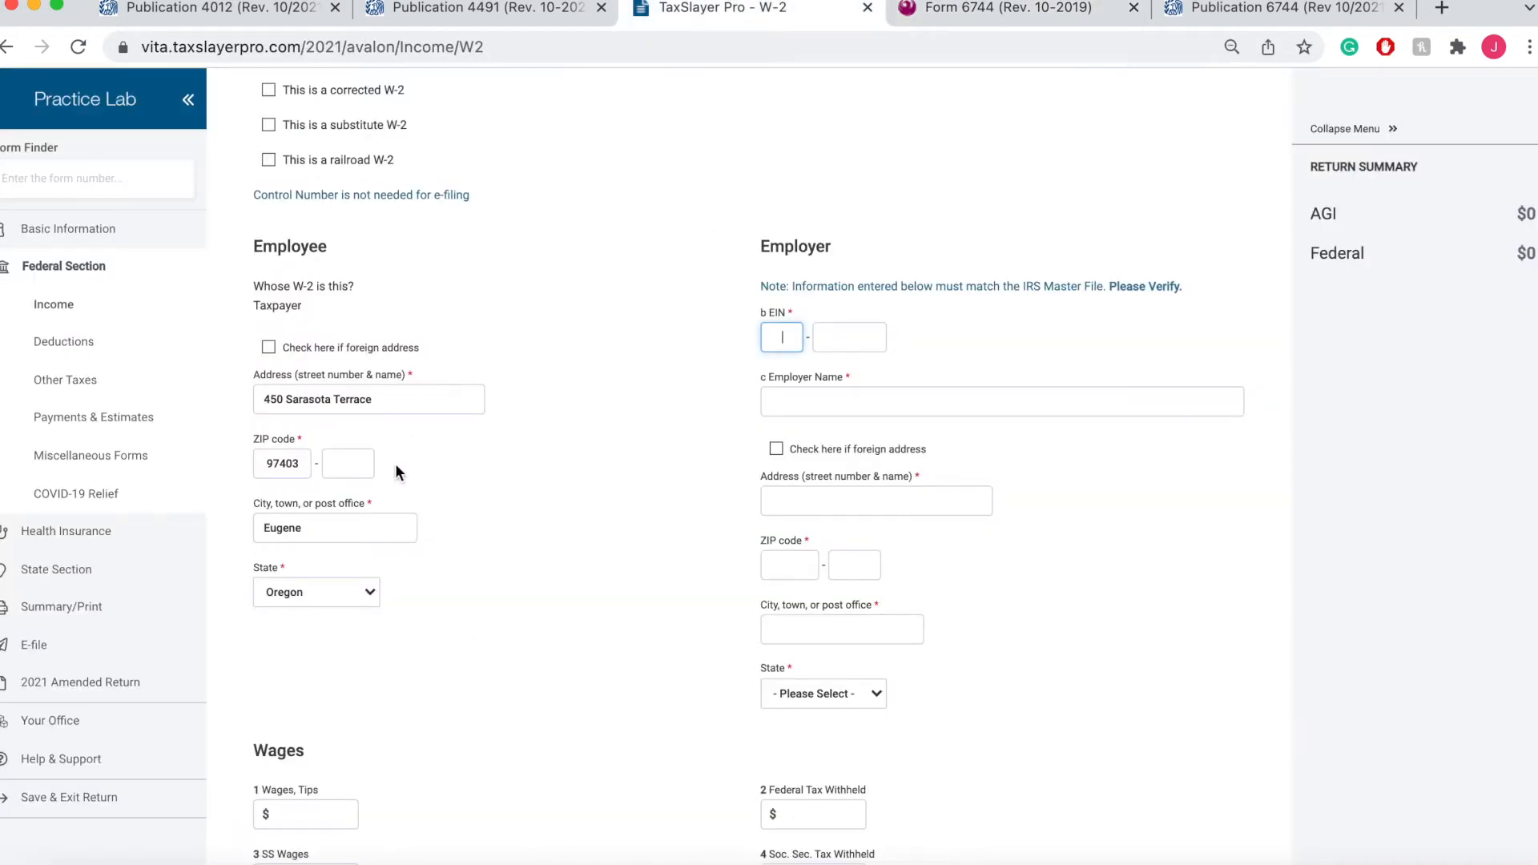
pyautogui.scroll(-5, 587, 545)
pyautogui.scroll(5, 587, 546)
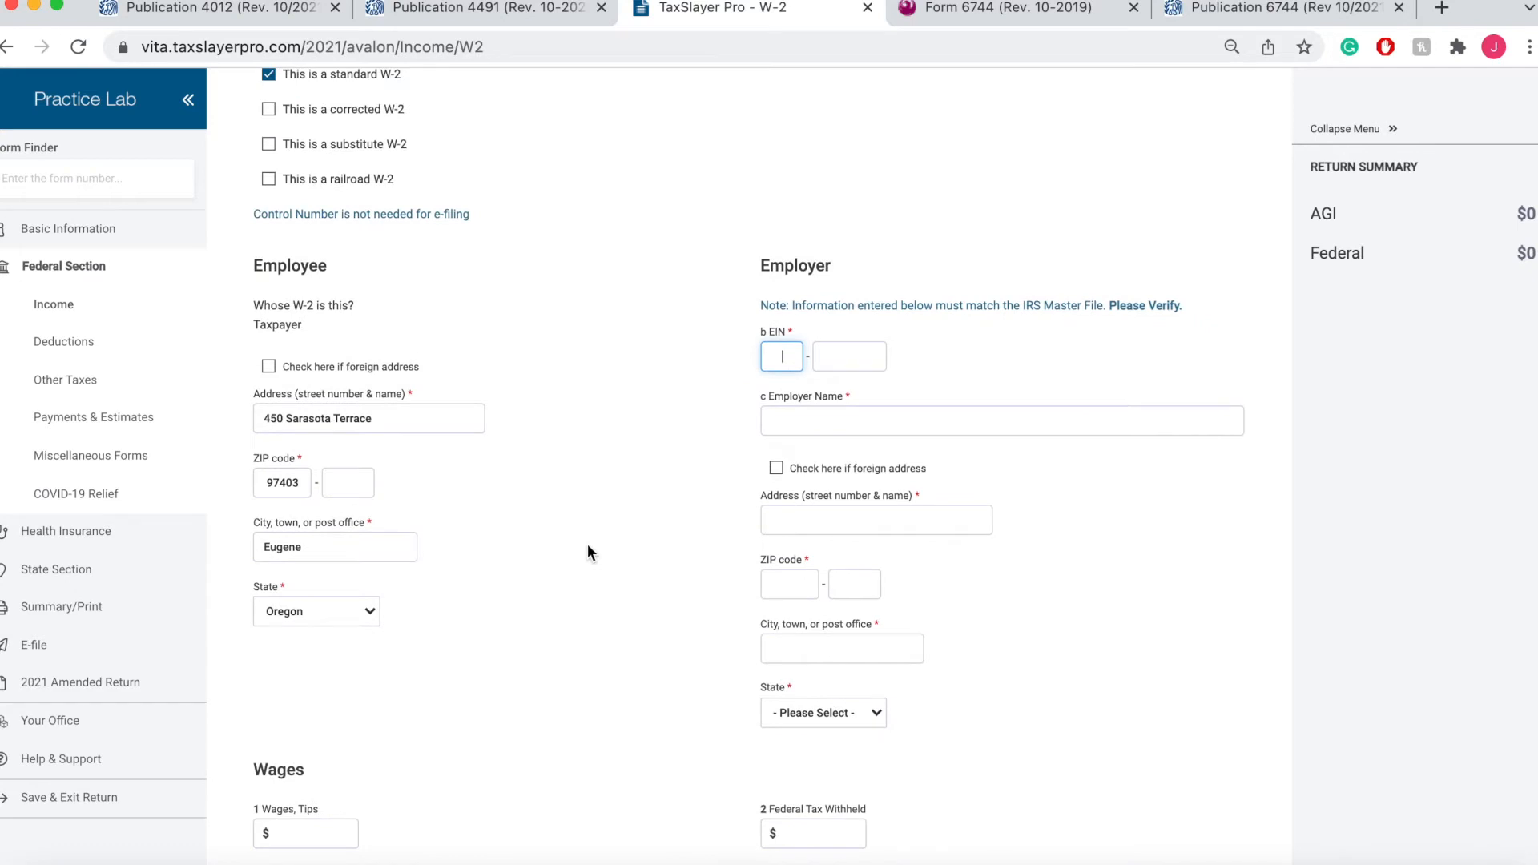
pyautogui.scroll(2, 588, 552)
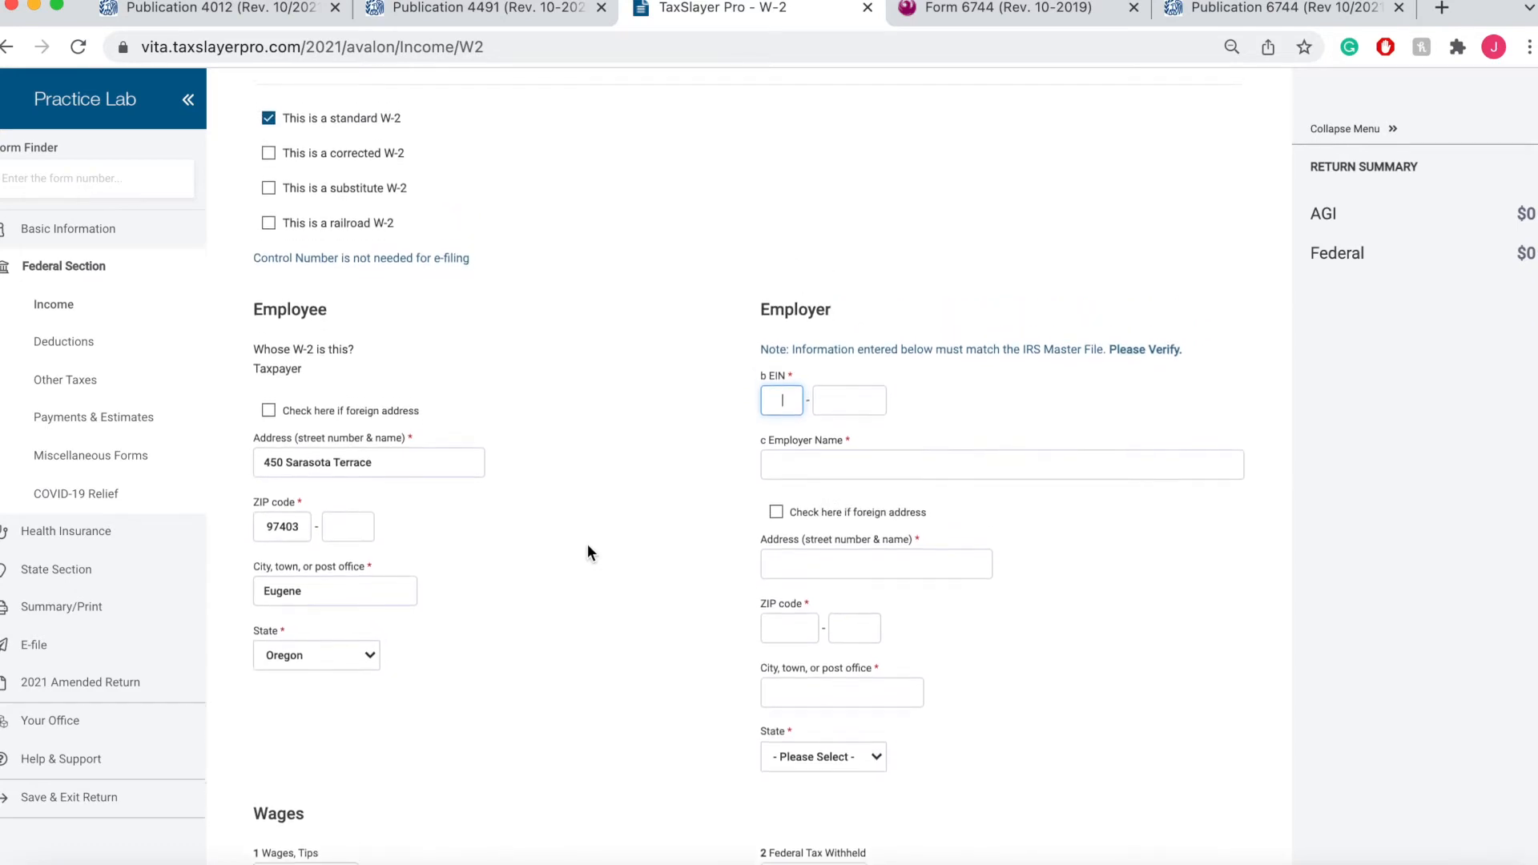
pyautogui.scroll(-1, 587, 553)
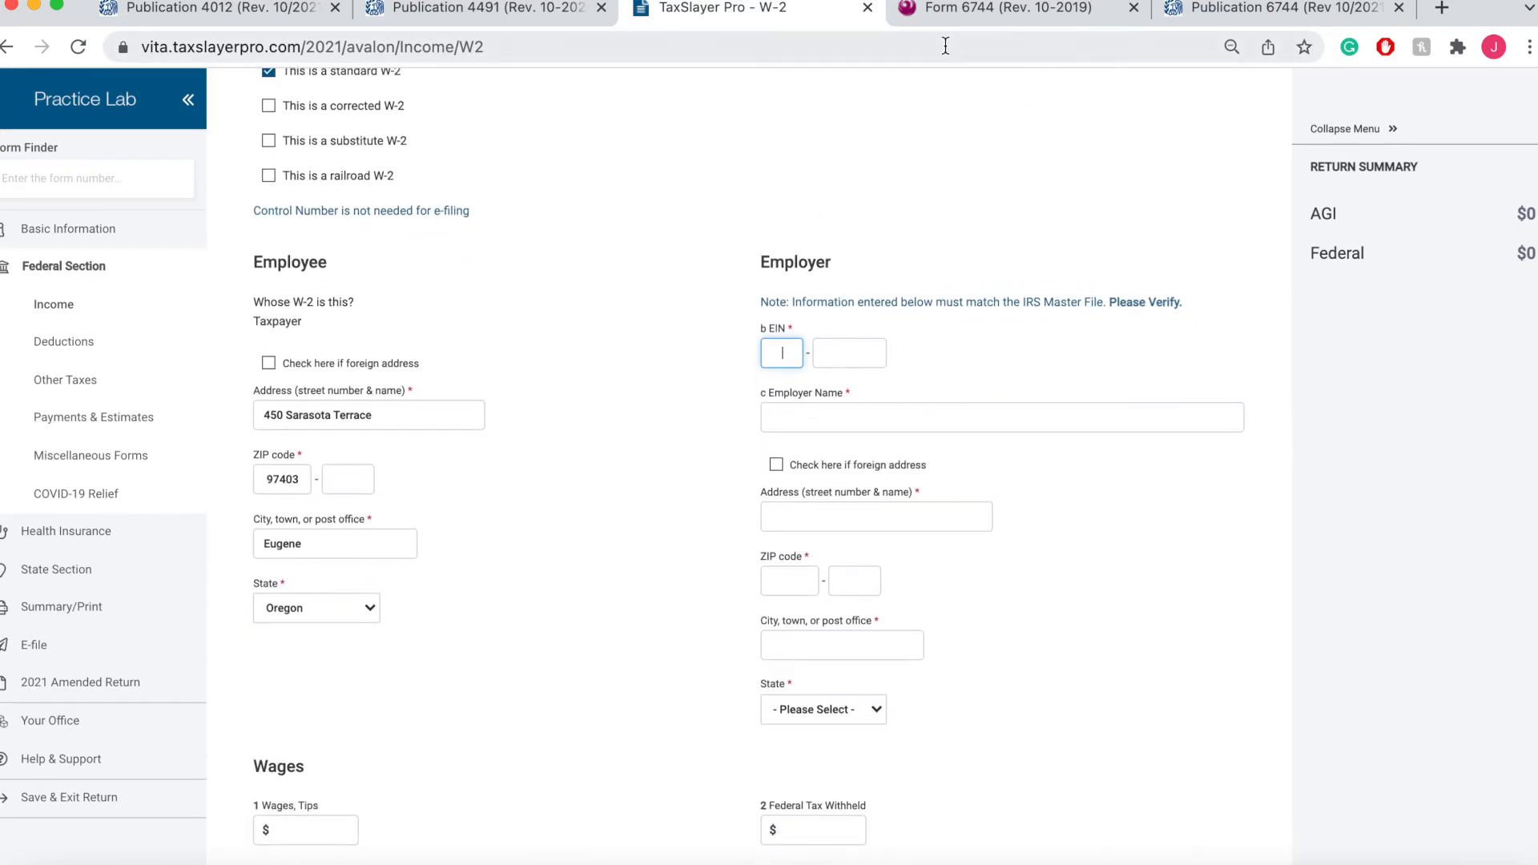
pyautogui.click(988, 13)
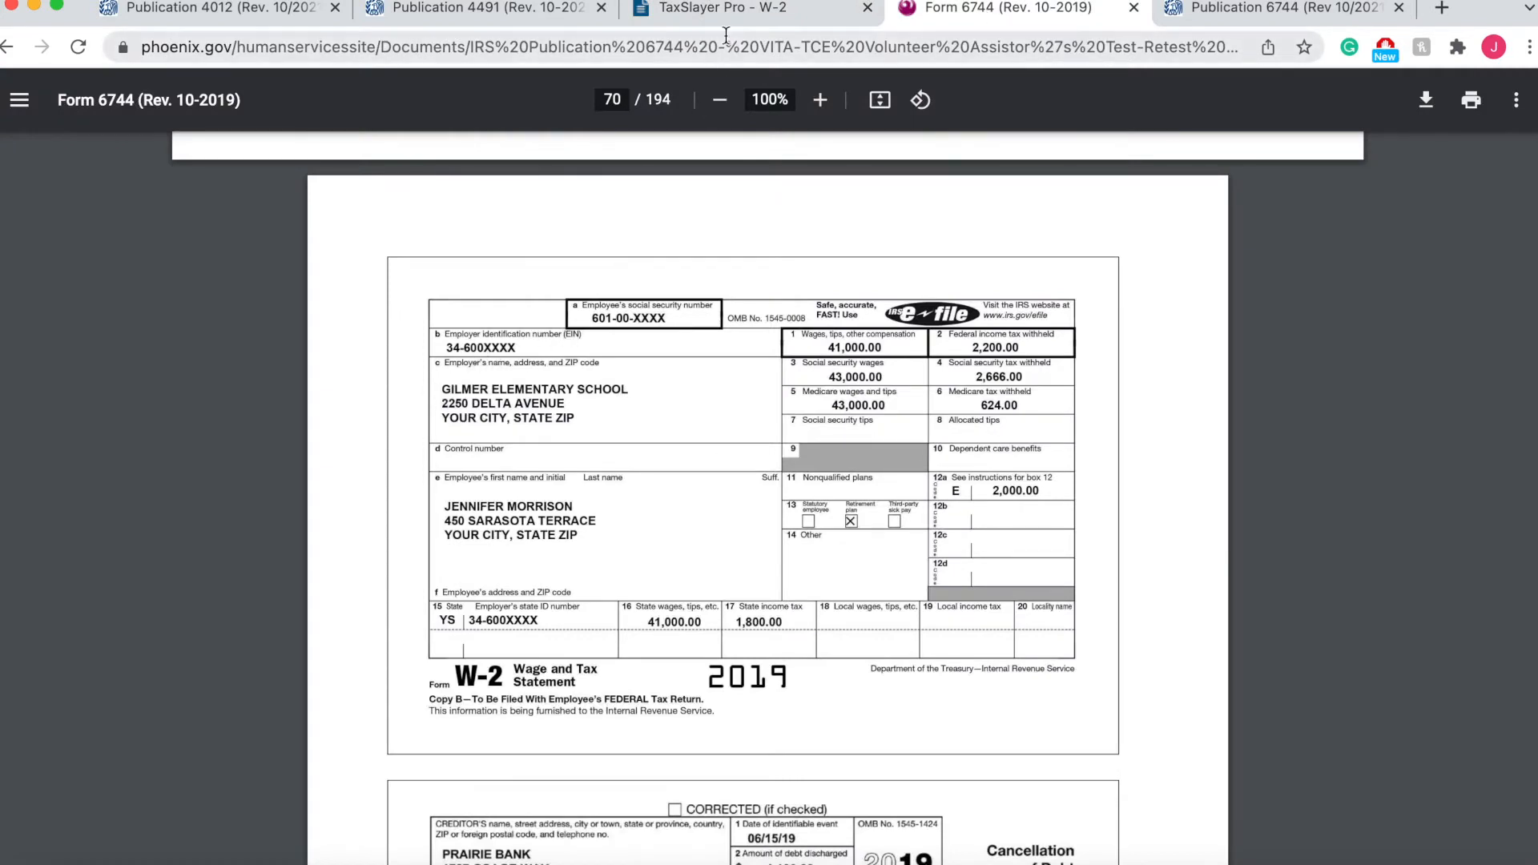
# Enter the employer EIN beginning 34-600, accepting the suggested completion
pyautogui.click(742, 12)
pyautogui.write('34')
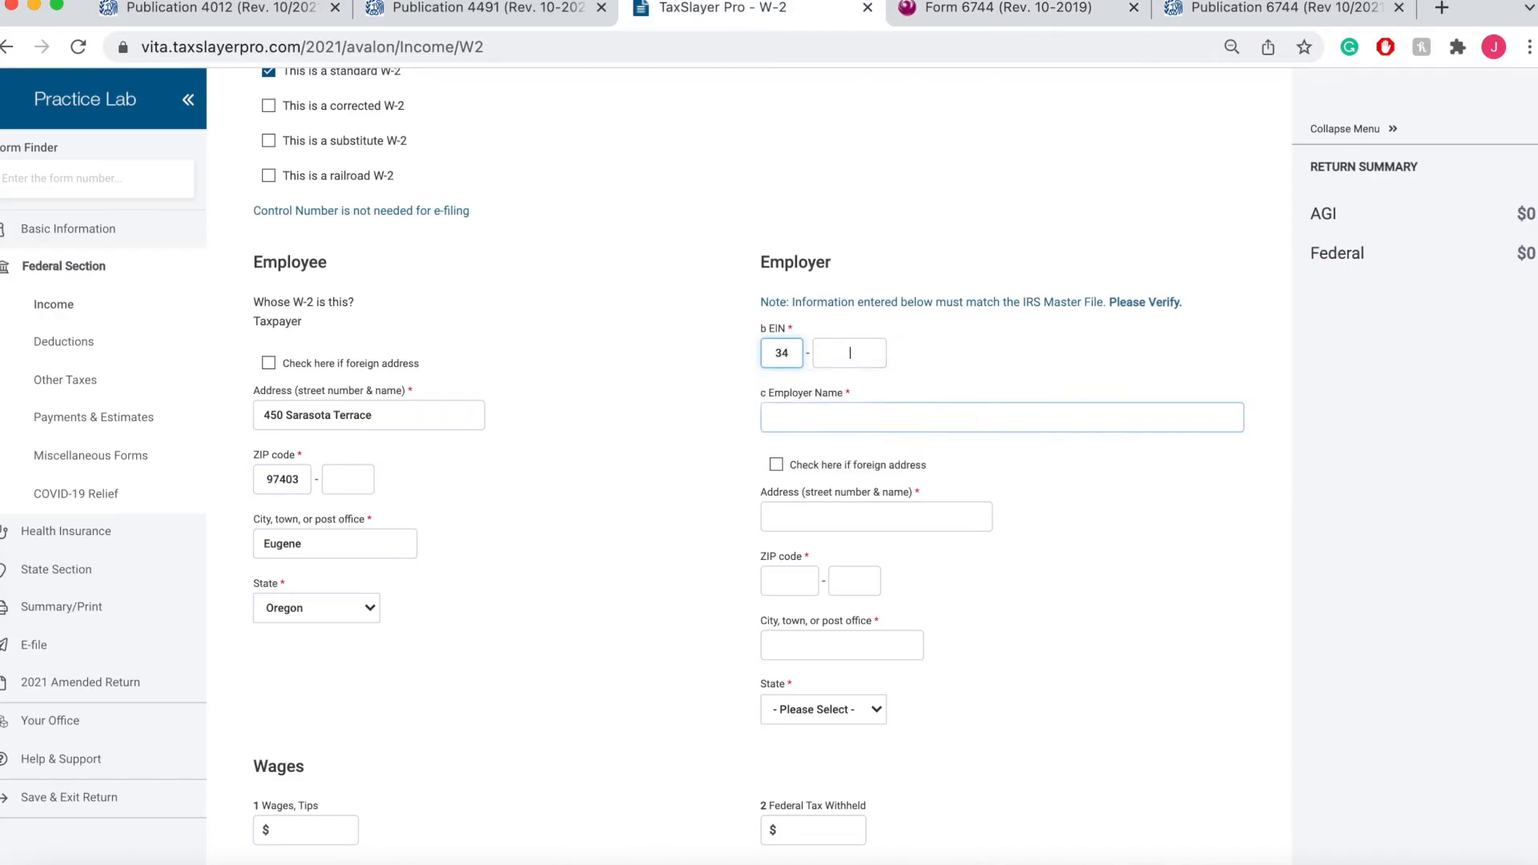
pyautogui.press('Tab')
pyautogui.write('600')
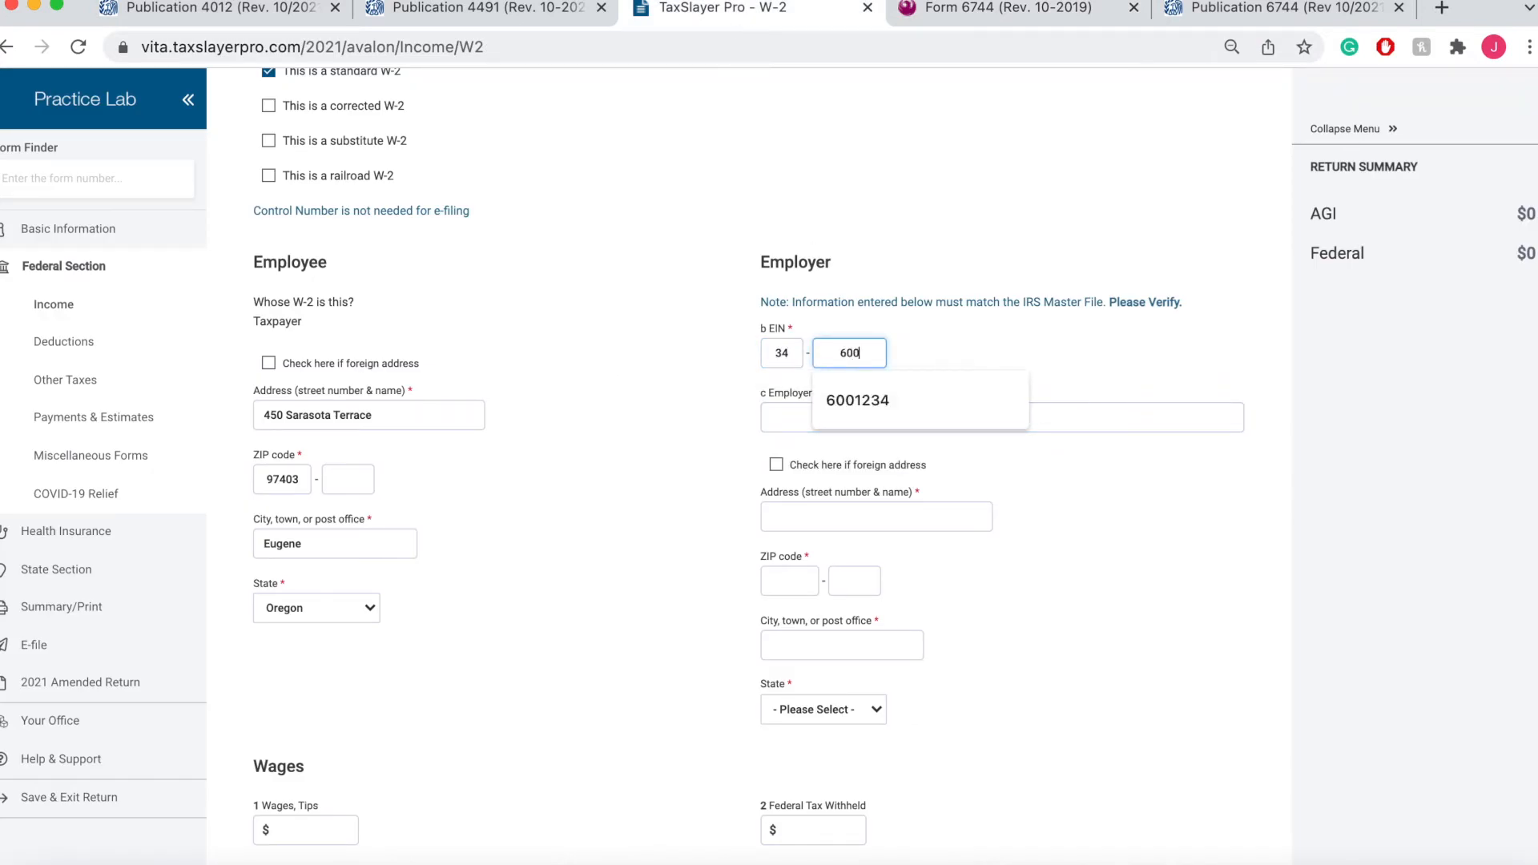
pyautogui.click(939, 401)
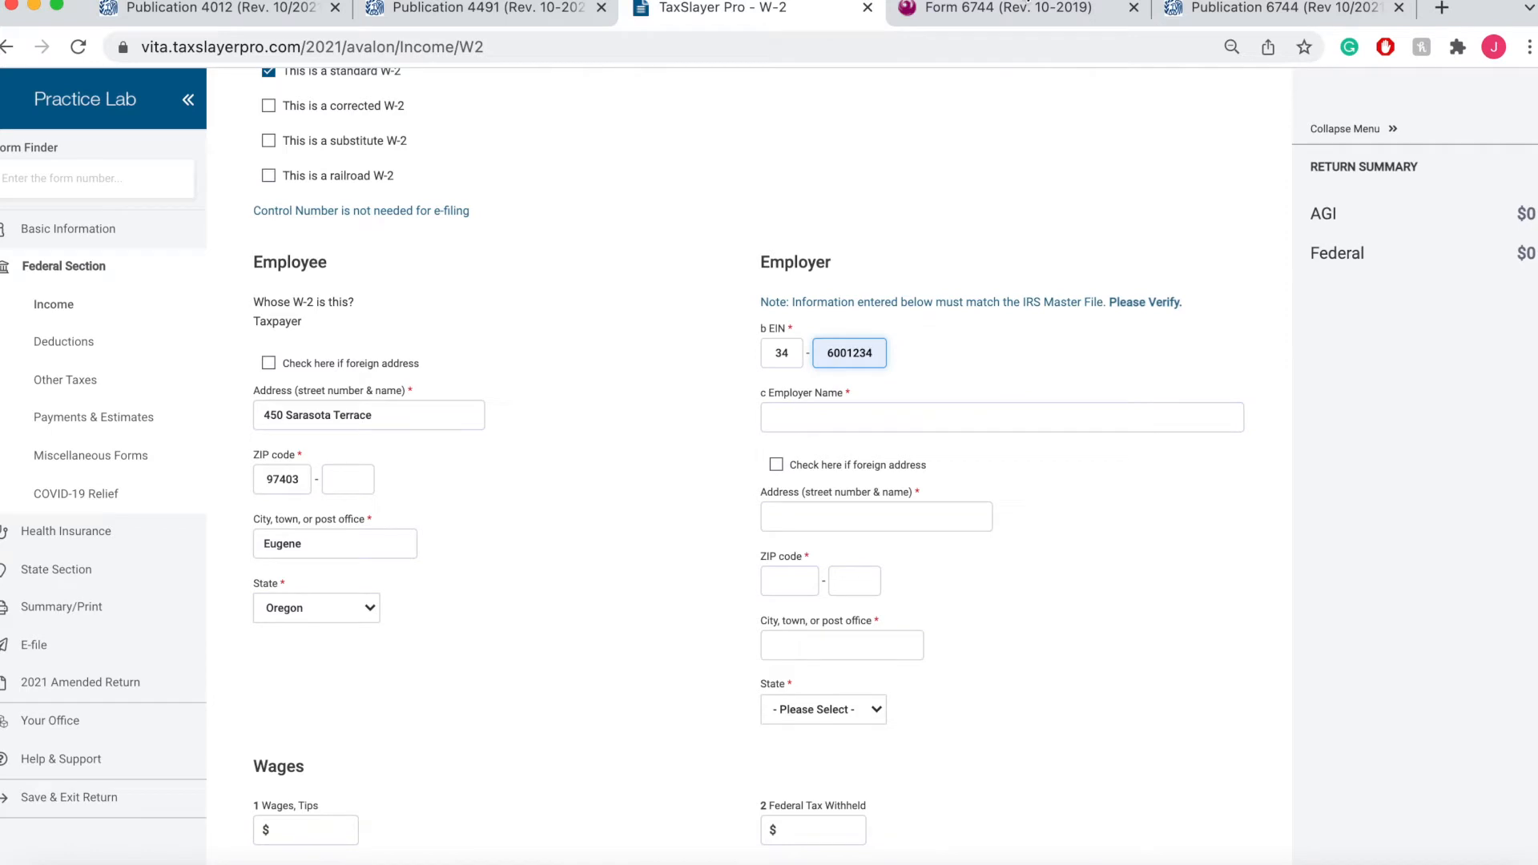
# Replace the employer name GILMER CORP with Gilmer Elementary School, matching the sample W-2
pyautogui.click(1003, 15)
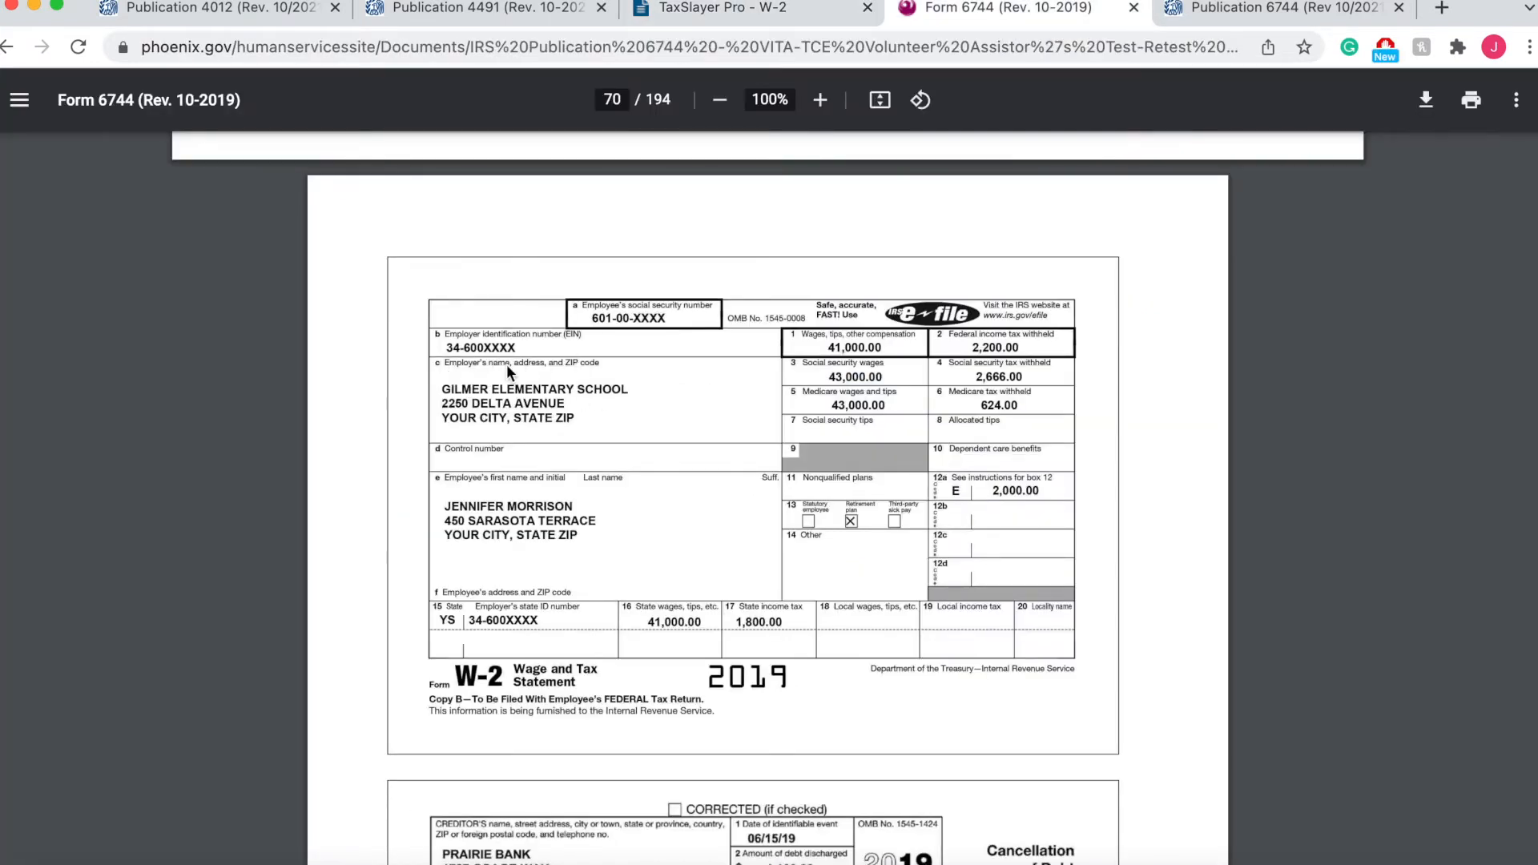
pyautogui.click(727, 11)
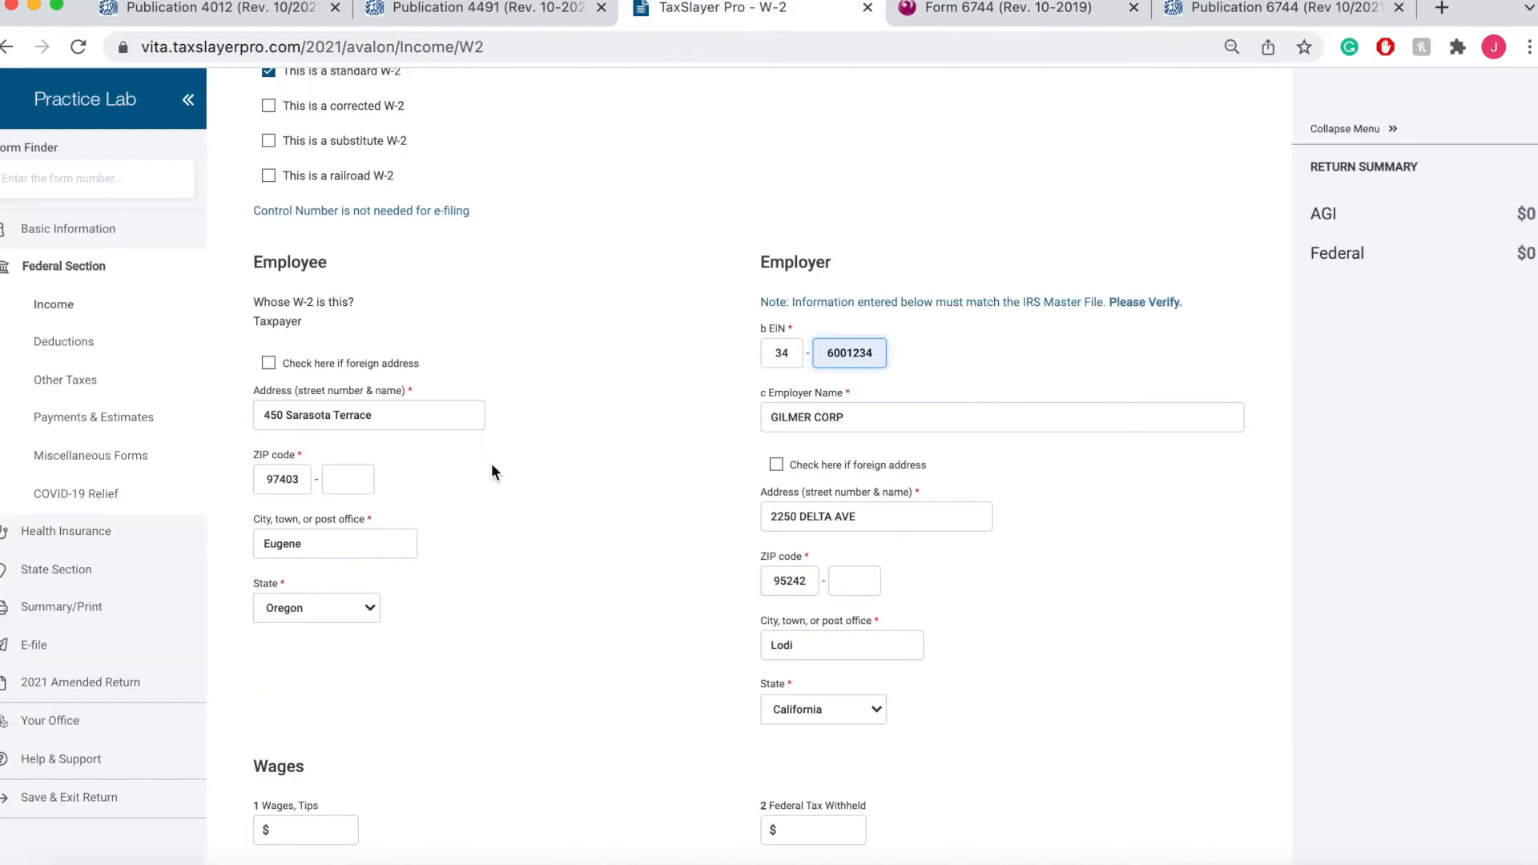
pyautogui.scroll(-5, 965, 569)
pyautogui.scroll(4, 964, 569)
pyautogui.scroll(1, 964, 569)
pyautogui.click(1012, 13)
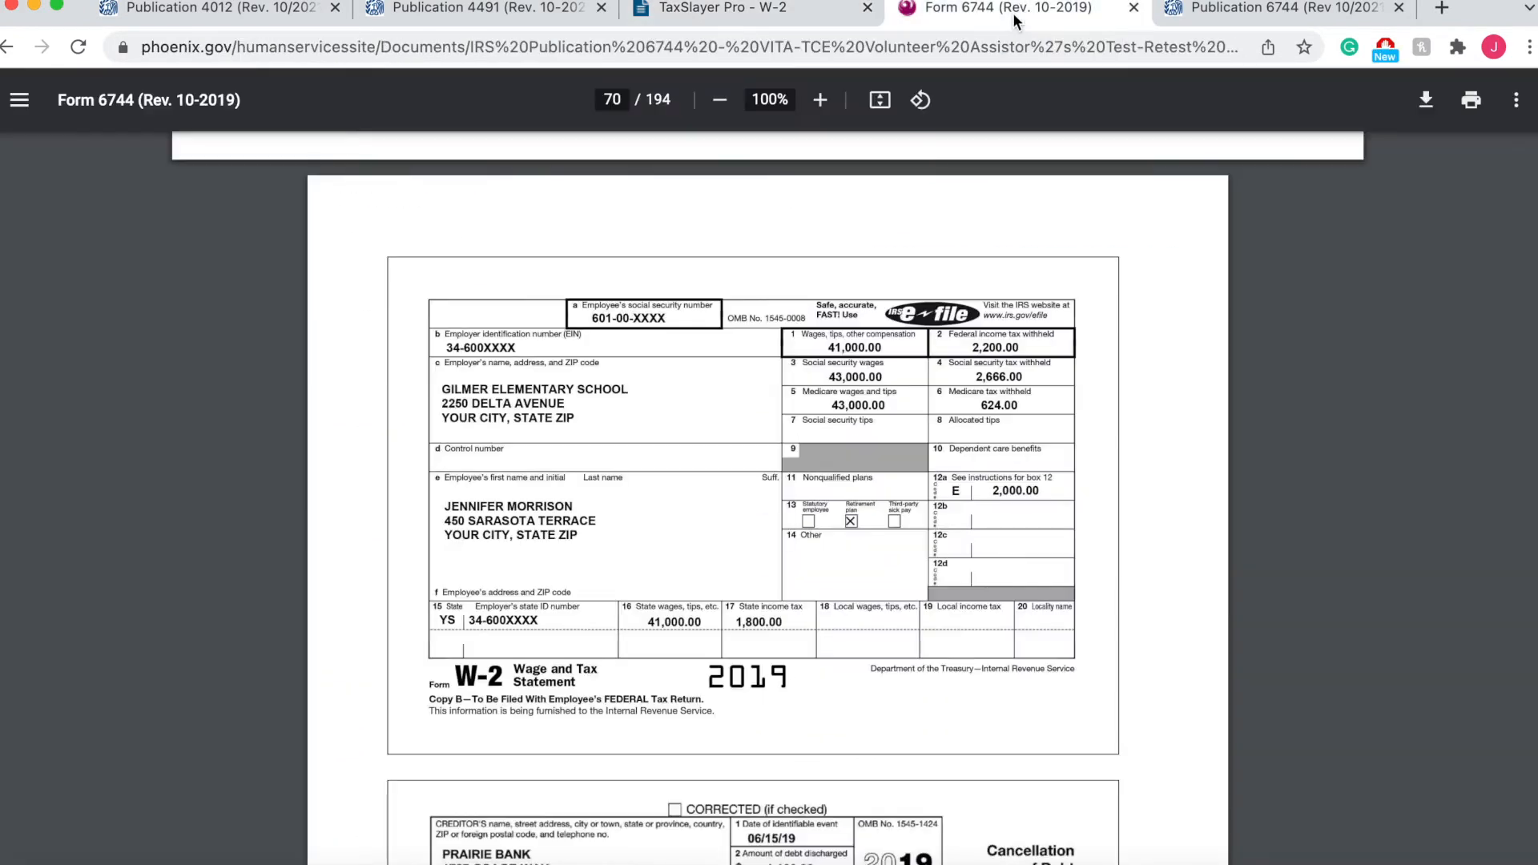
pyautogui.click(739, 12)
pyautogui.click(969, 9)
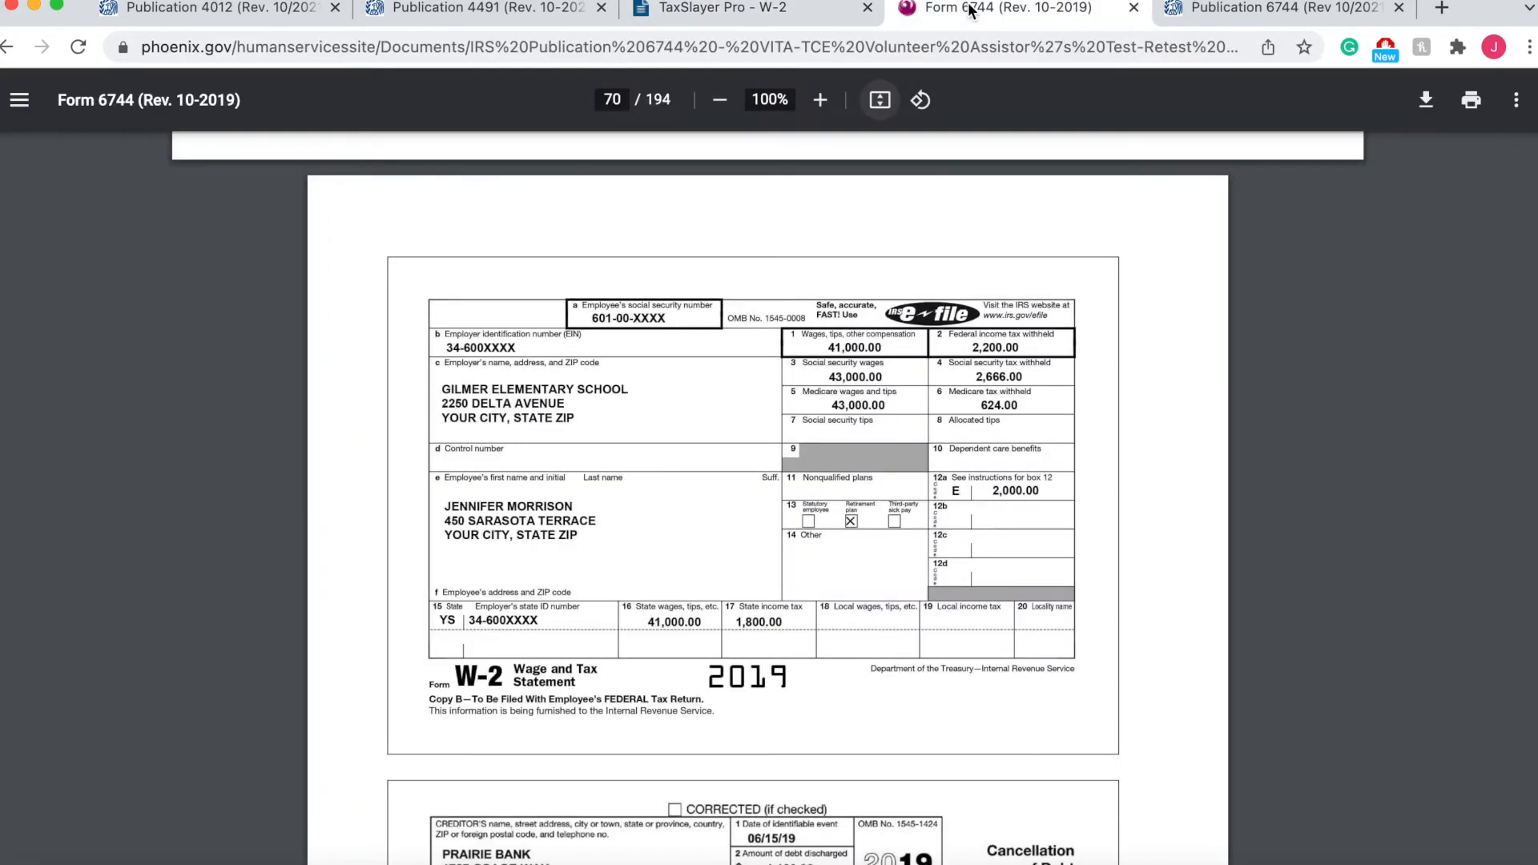
pyautogui.click(784, 12)
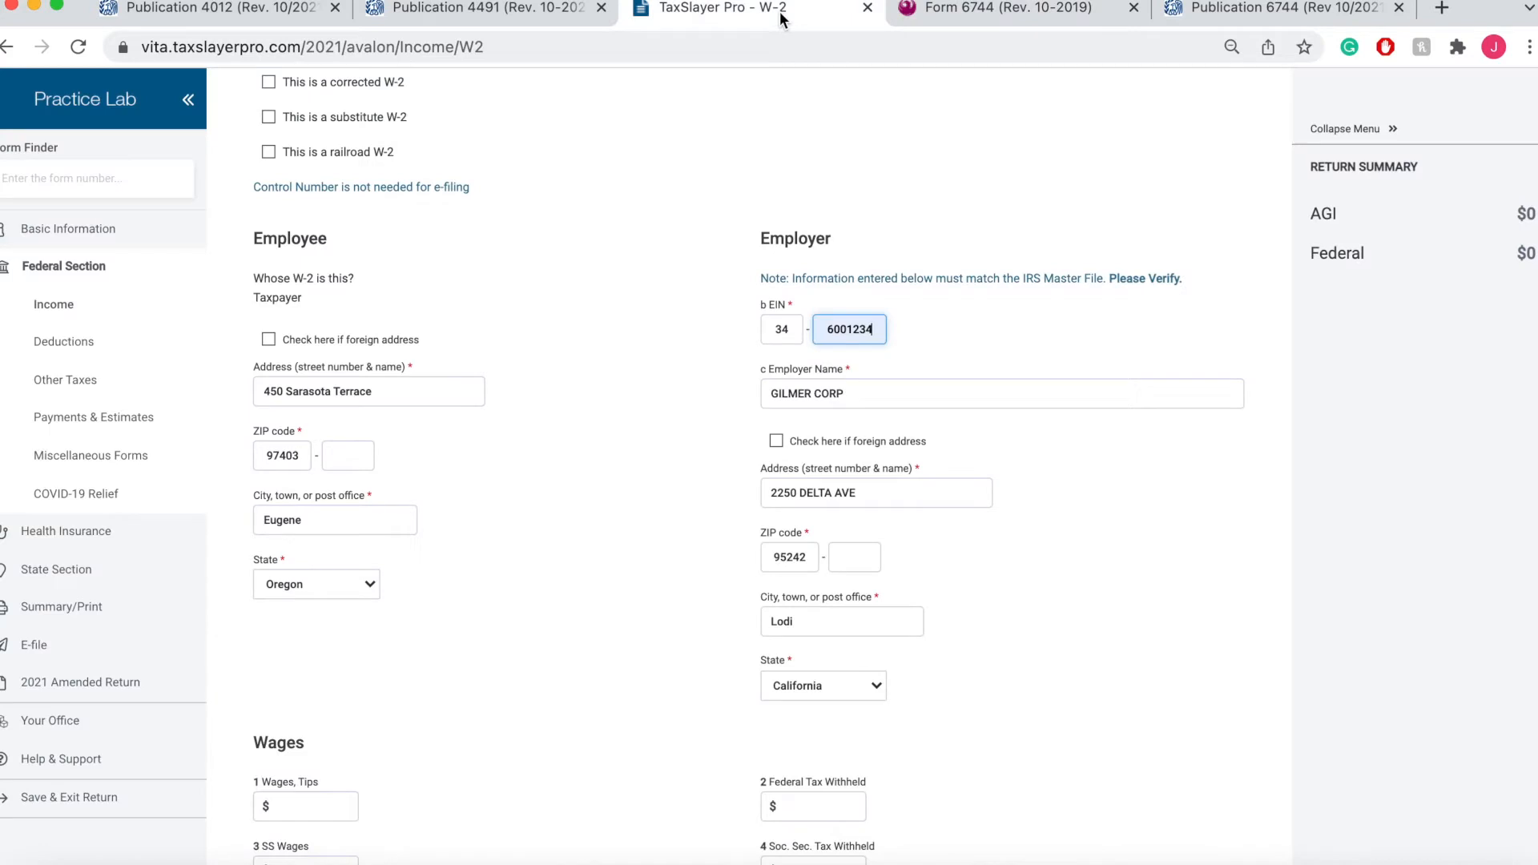
pyautogui.tripleClick(874, 397)
pyautogui.press('BackSpace')
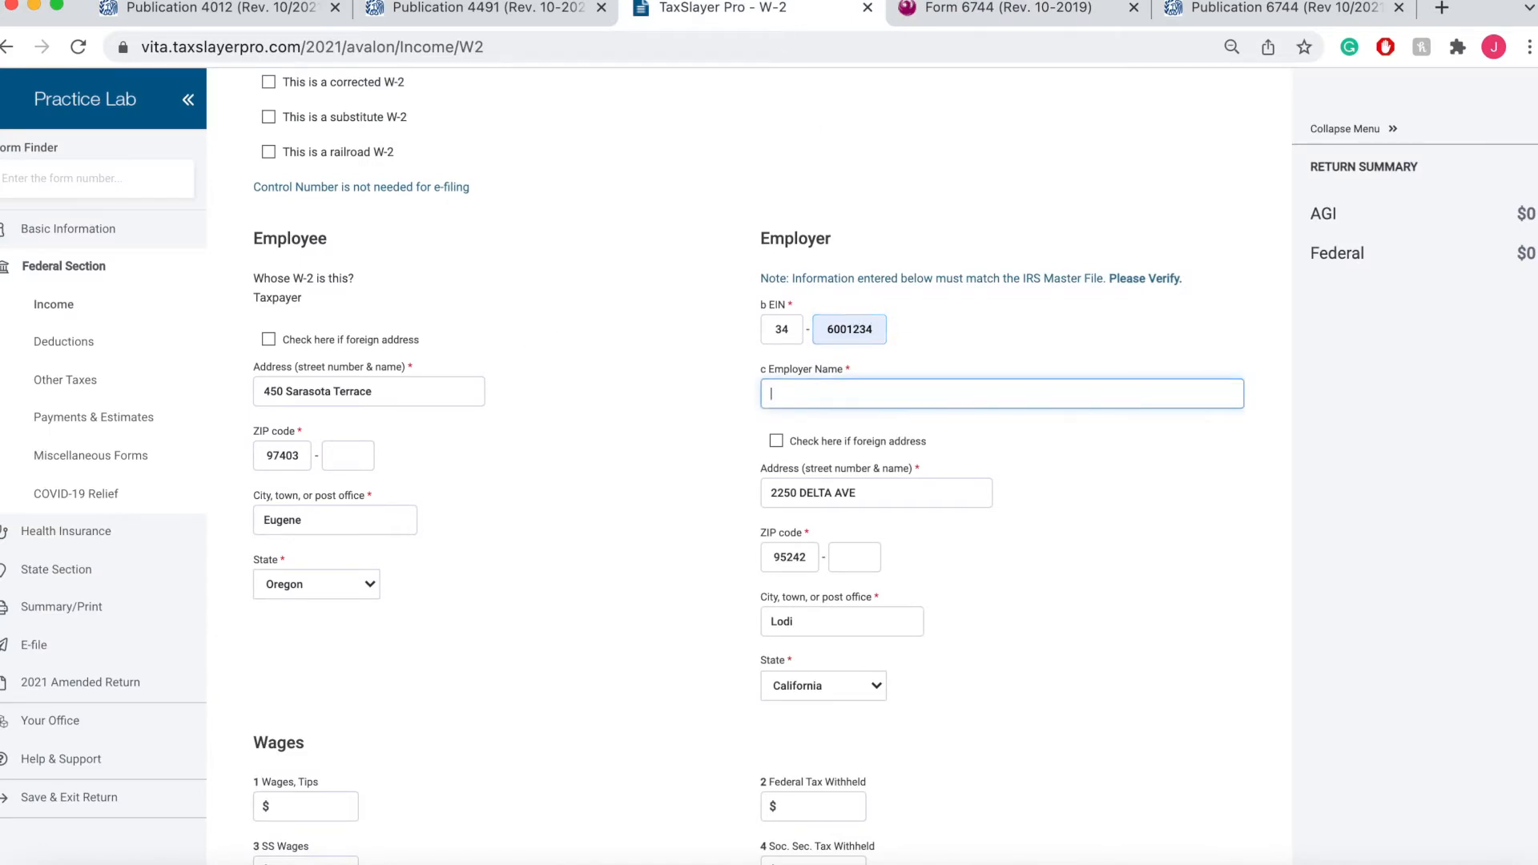
pyautogui.write('Gilme')
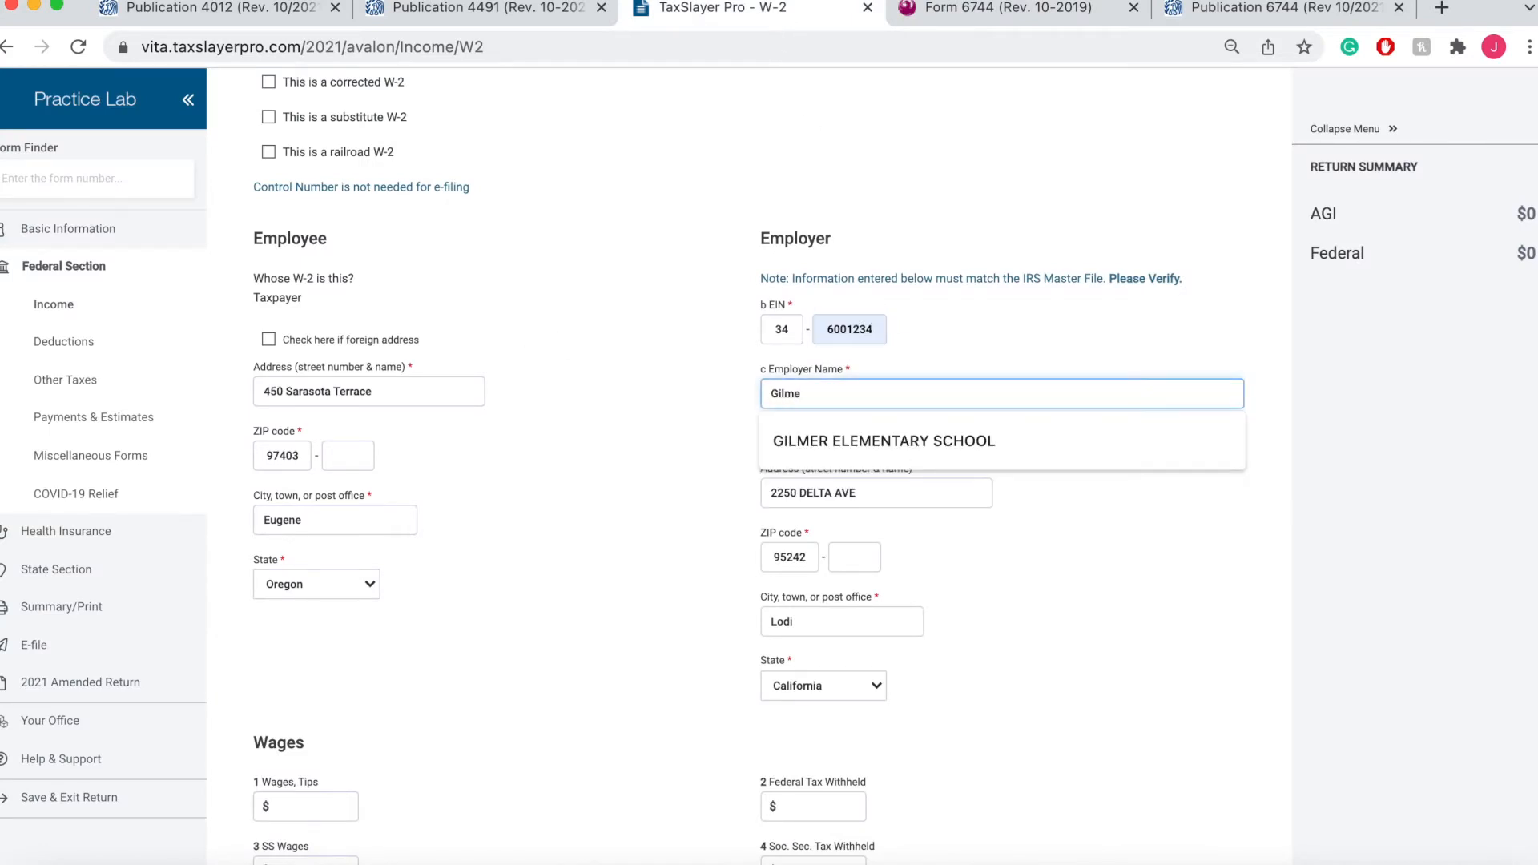
pyautogui.write('r Elementary School')
pyautogui.click(1074, 579)
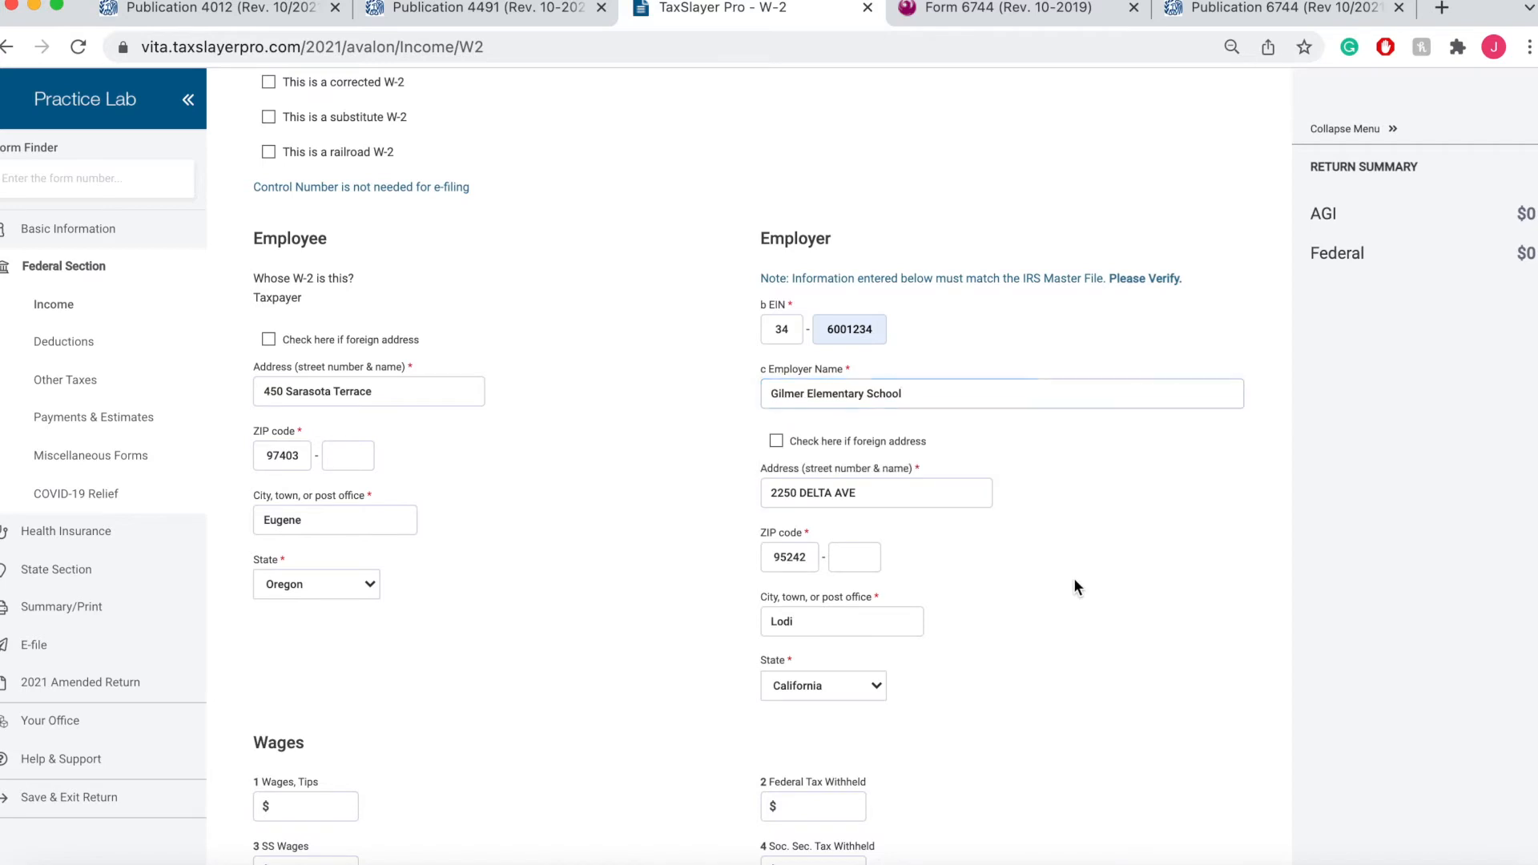
pyautogui.click(1010, 11)
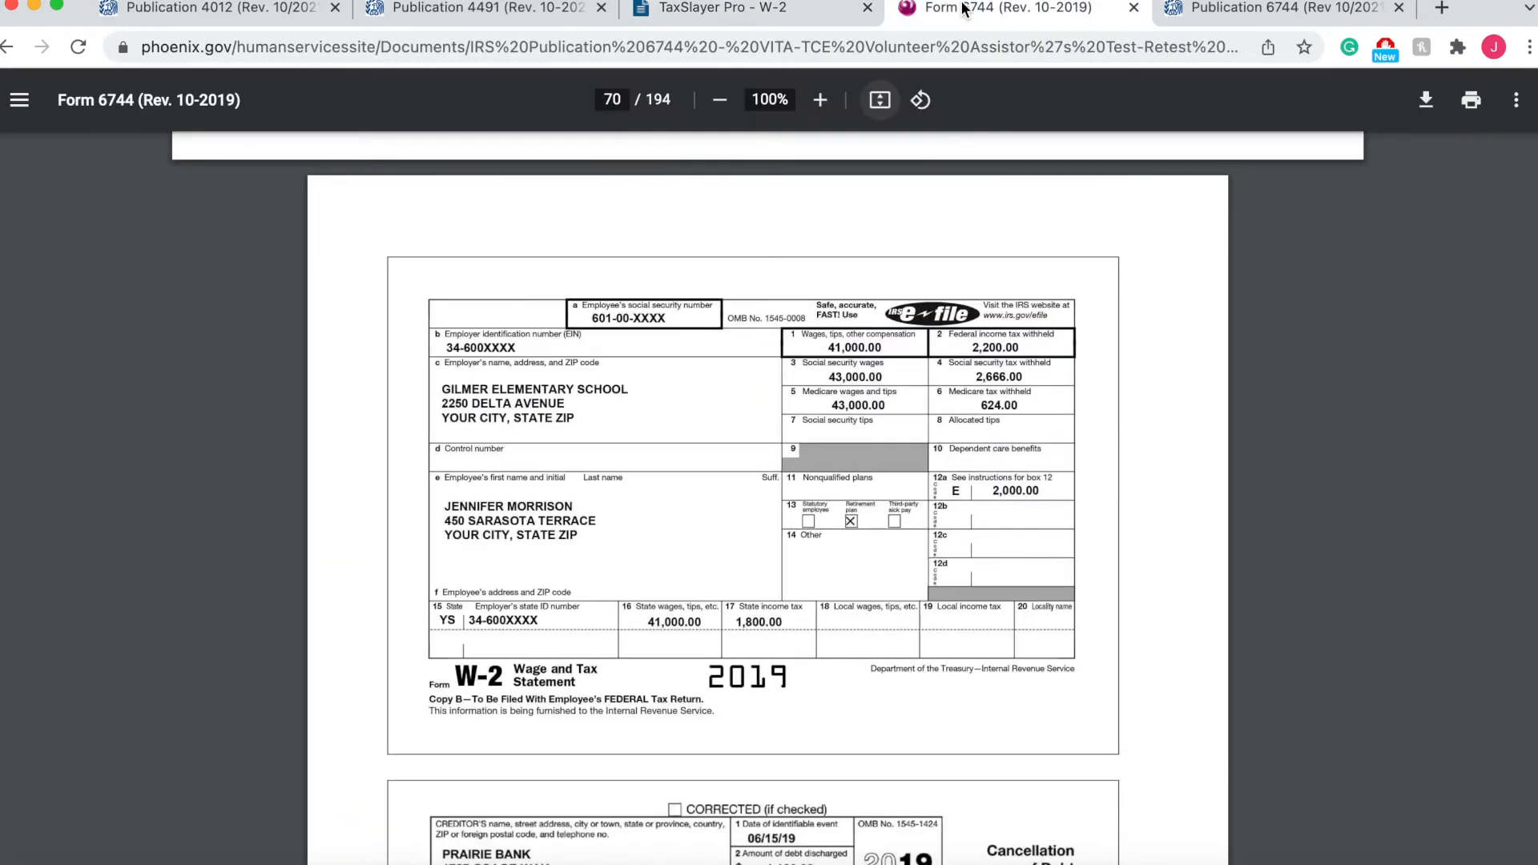
pyautogui.click(805, 18)
pyautogui.click(873, 491)
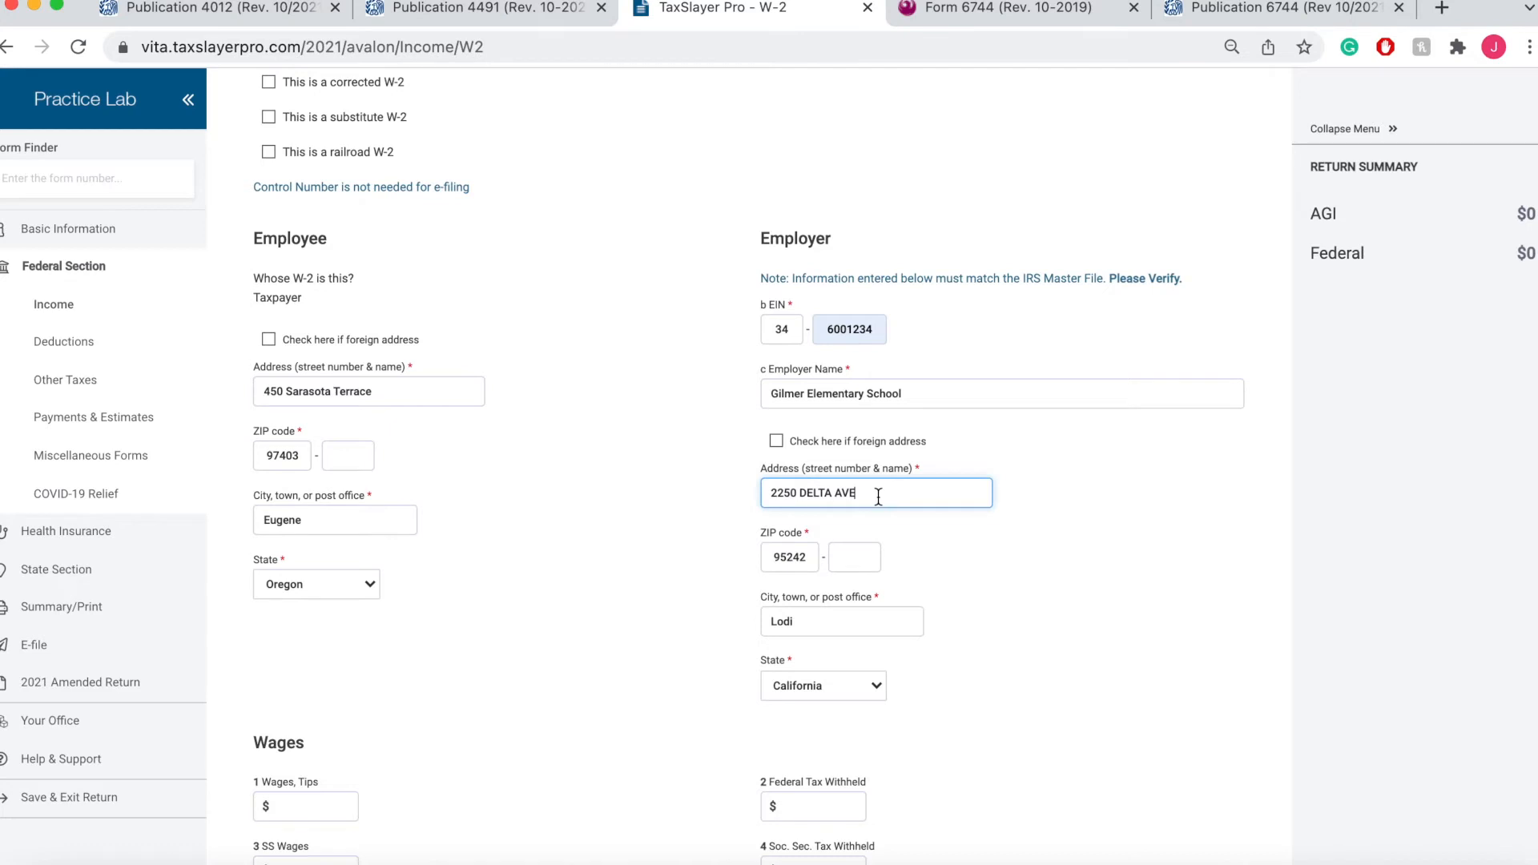
pyautogui.press('BackSpace')
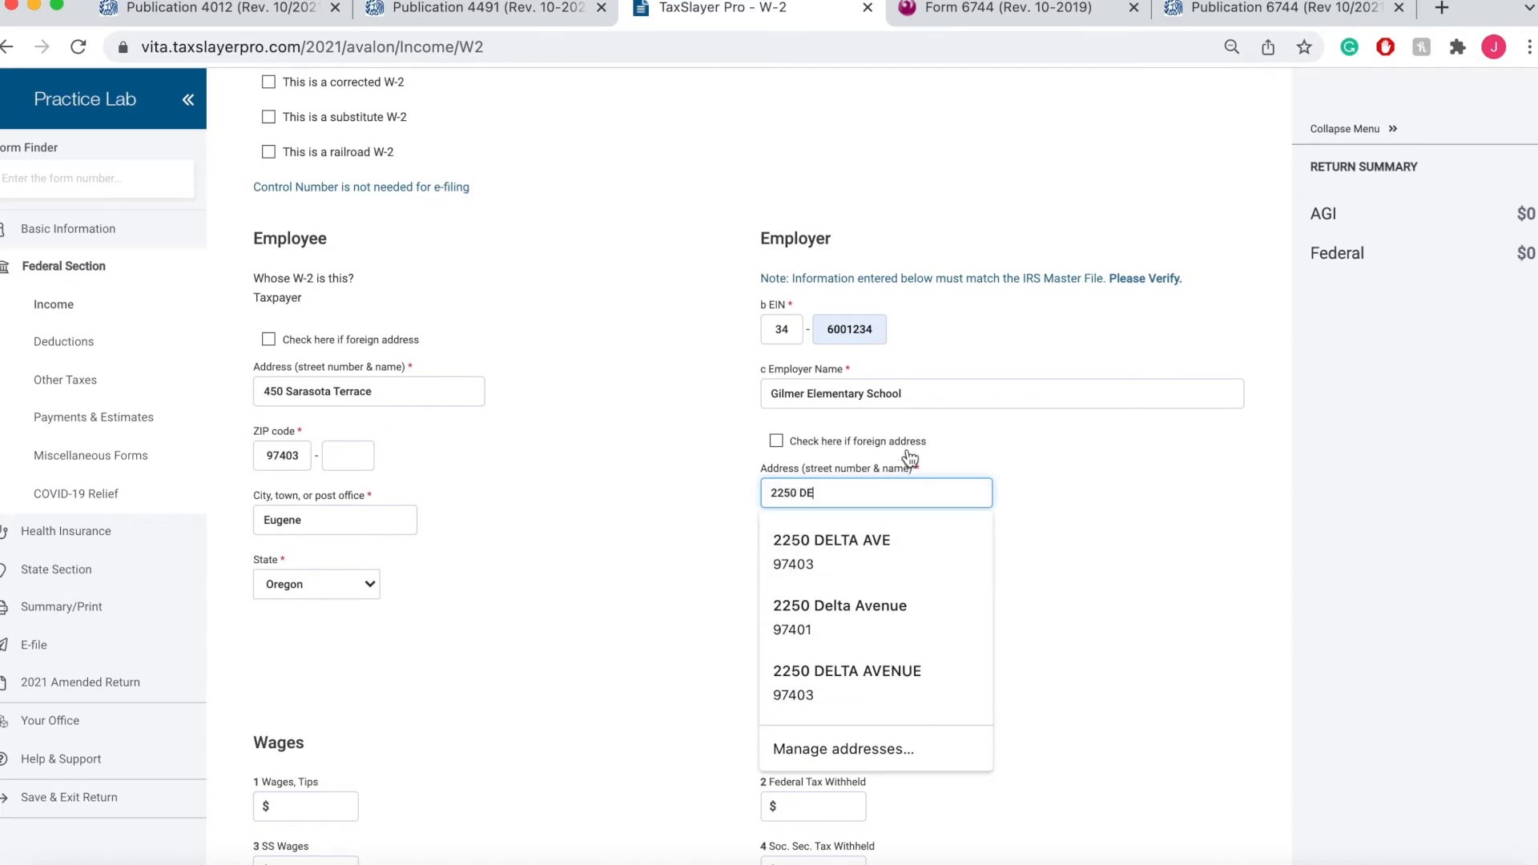
pyautogui.click(842, 618)
pyautogui.click(815, 556)
pyautogui.press('BackSpace')
pyautogui.write('3')
pyautogui.press('Tab')
pyautogui.press('Tab')
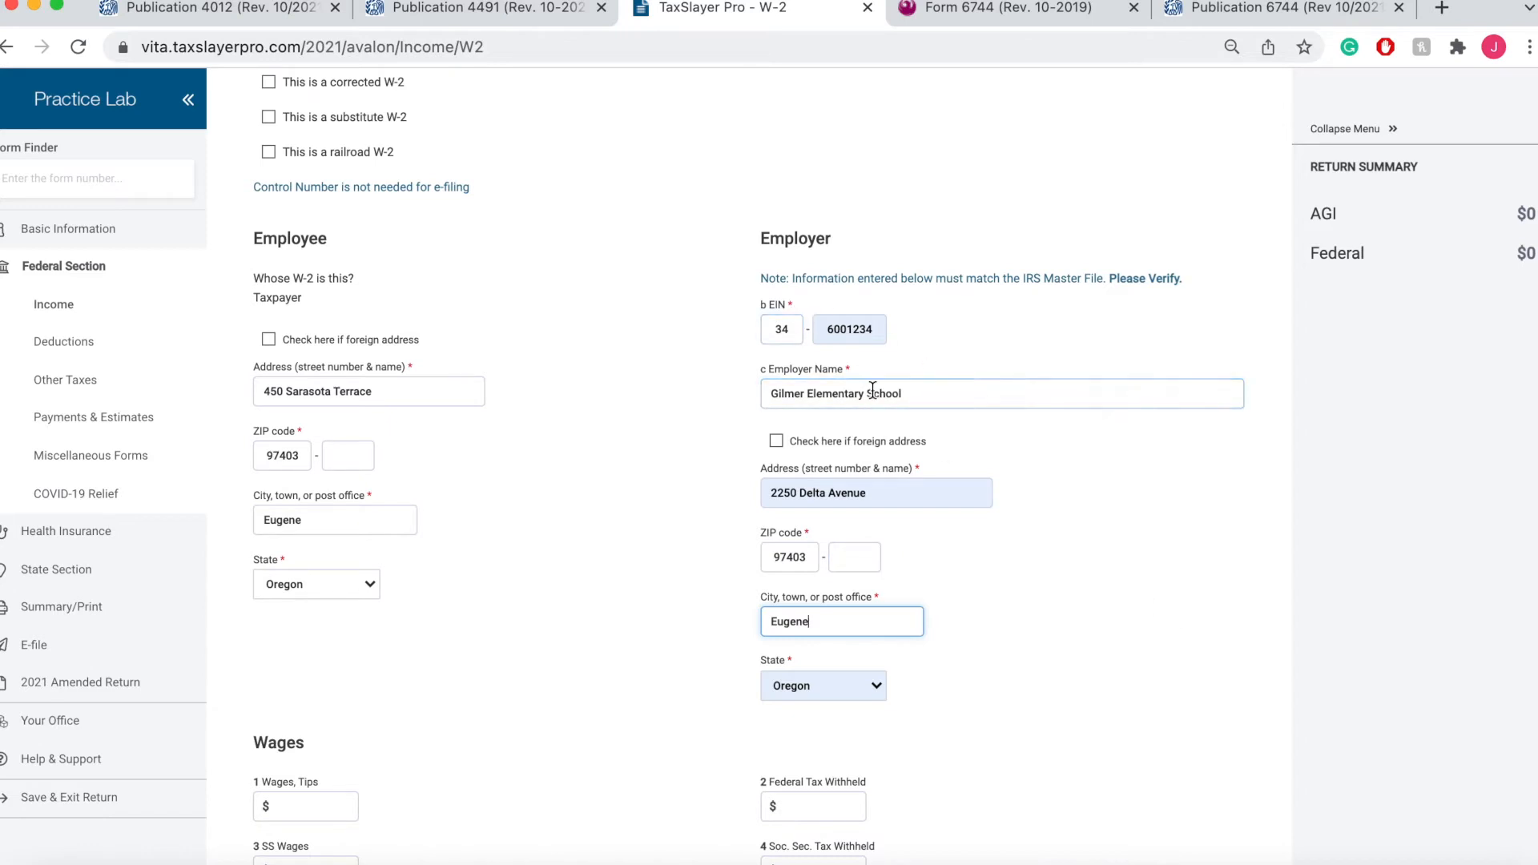
# Enter 41000 as box 1 wages, taken from the sample W-2
pyautogui.scroll(-5, 995, 553)
pyautogui.scroll(4, 996, 553)
pyautogui.scroll(-6, 995, 552)
pyautogui.scroll(1, 995, 553)
pyautogui.scroll(-3, 995, 553)
pyautogui.scroll(1, 995, 552)
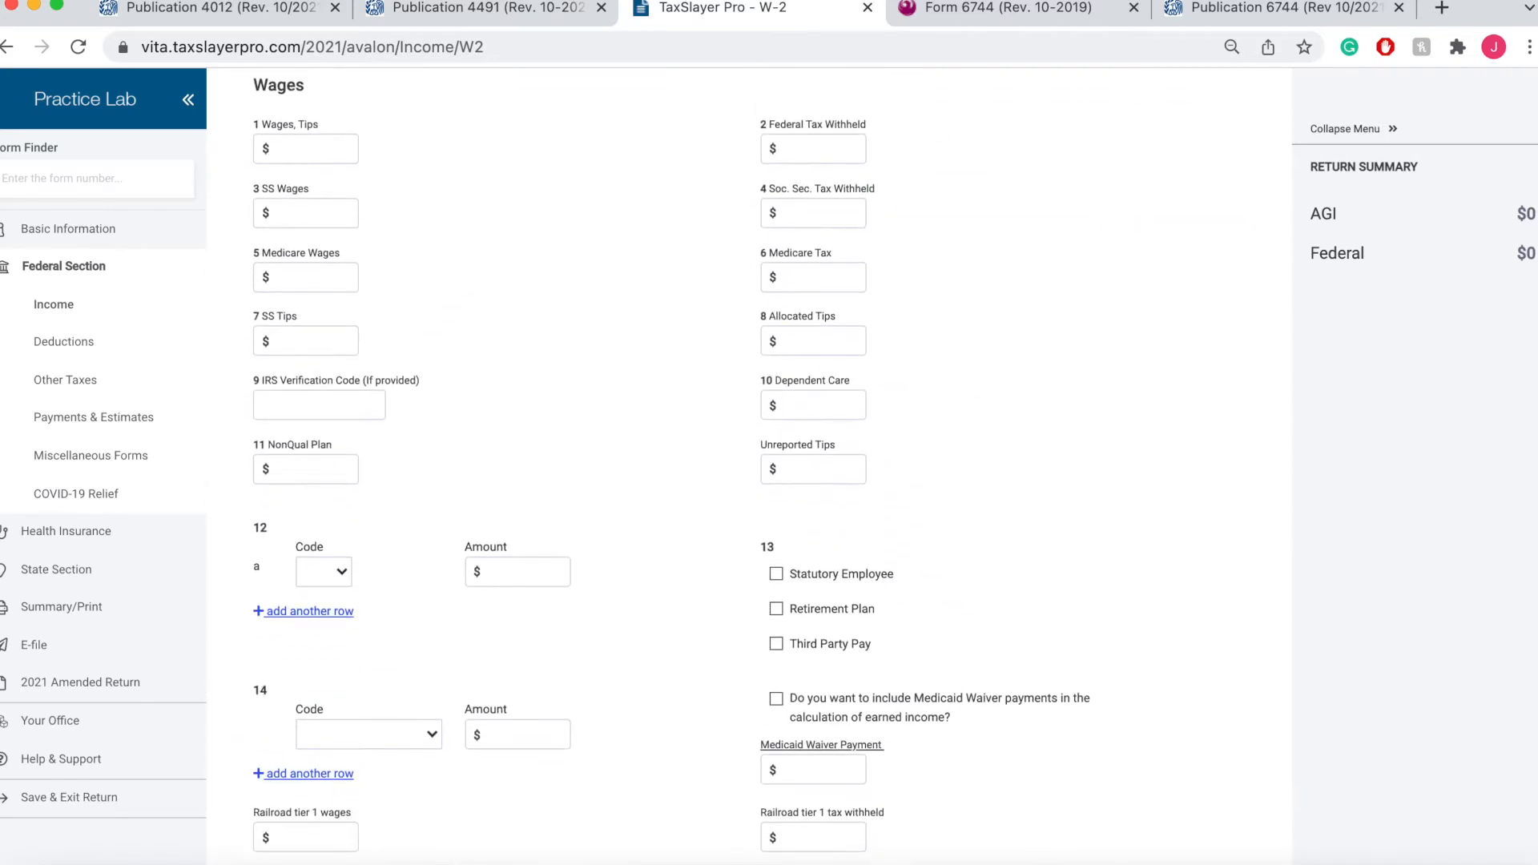
pyautogui.click(981, 7)
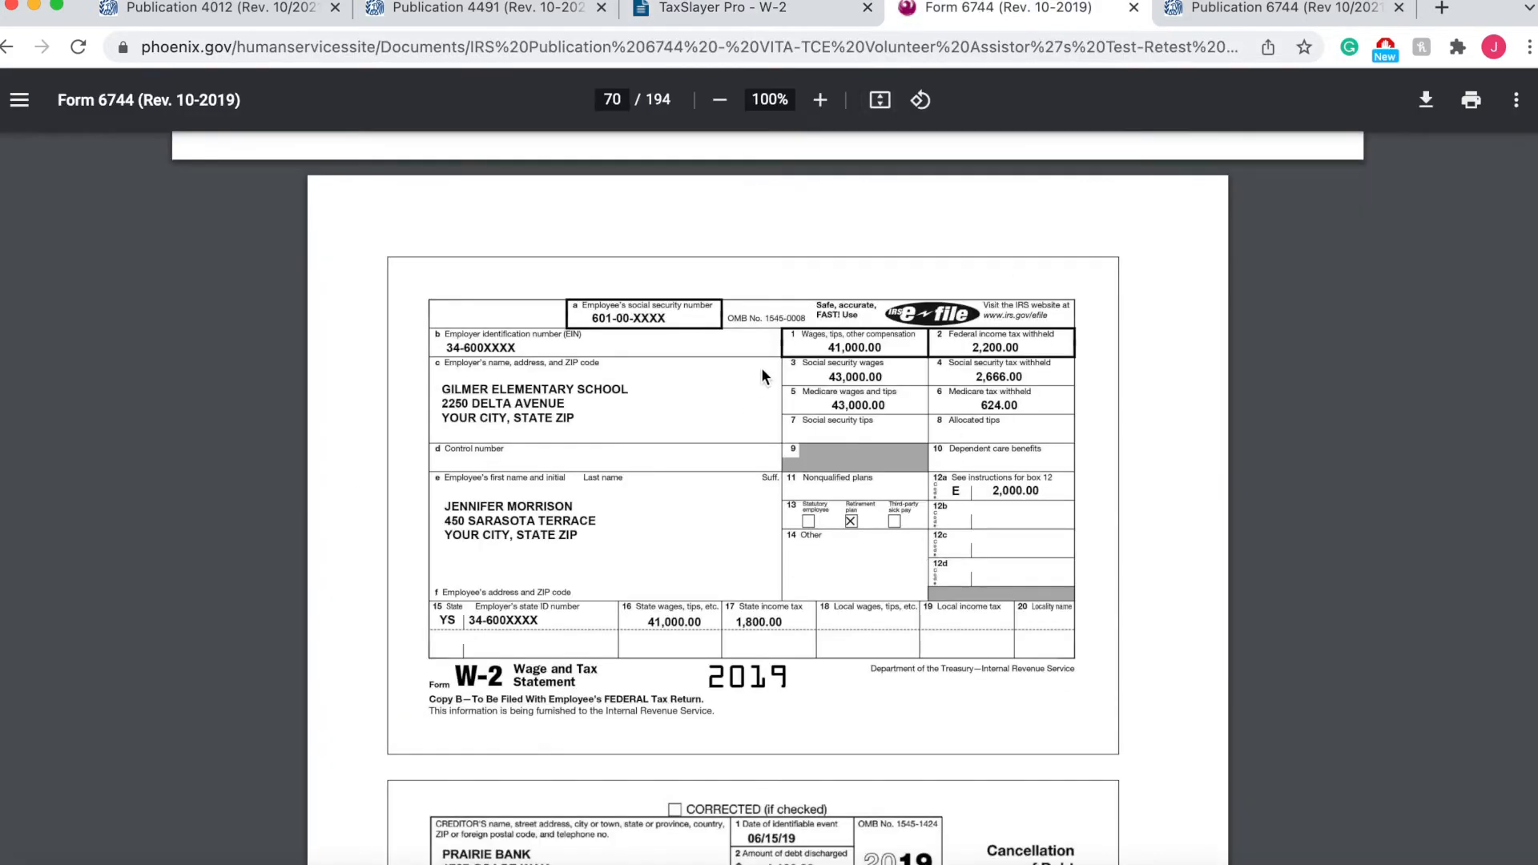
pyautogui.click(769, 11)
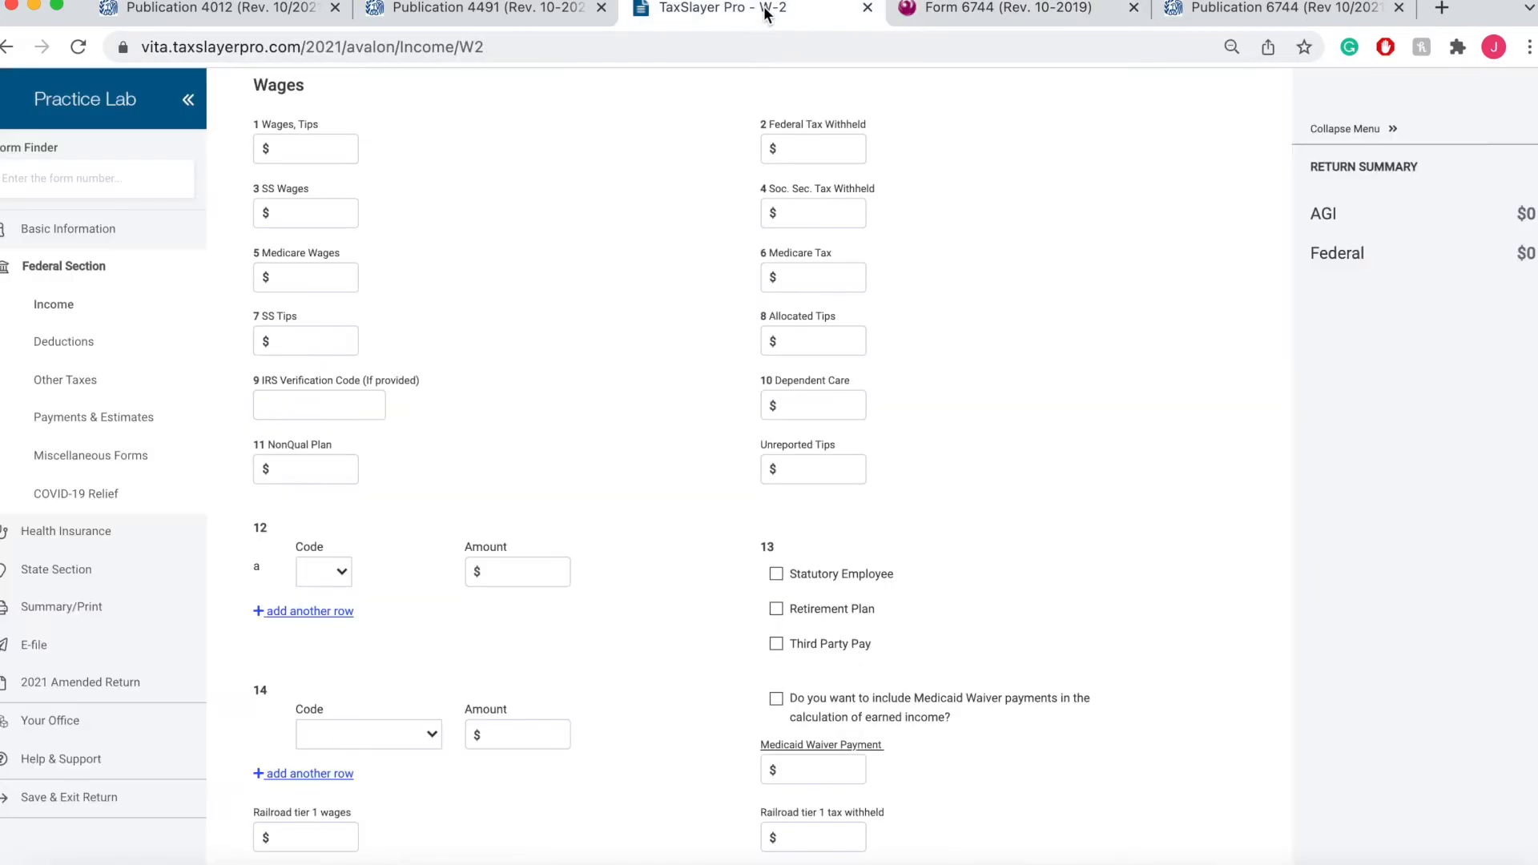
pyautogui.click(333, 148)
pyautogui.write('41000')
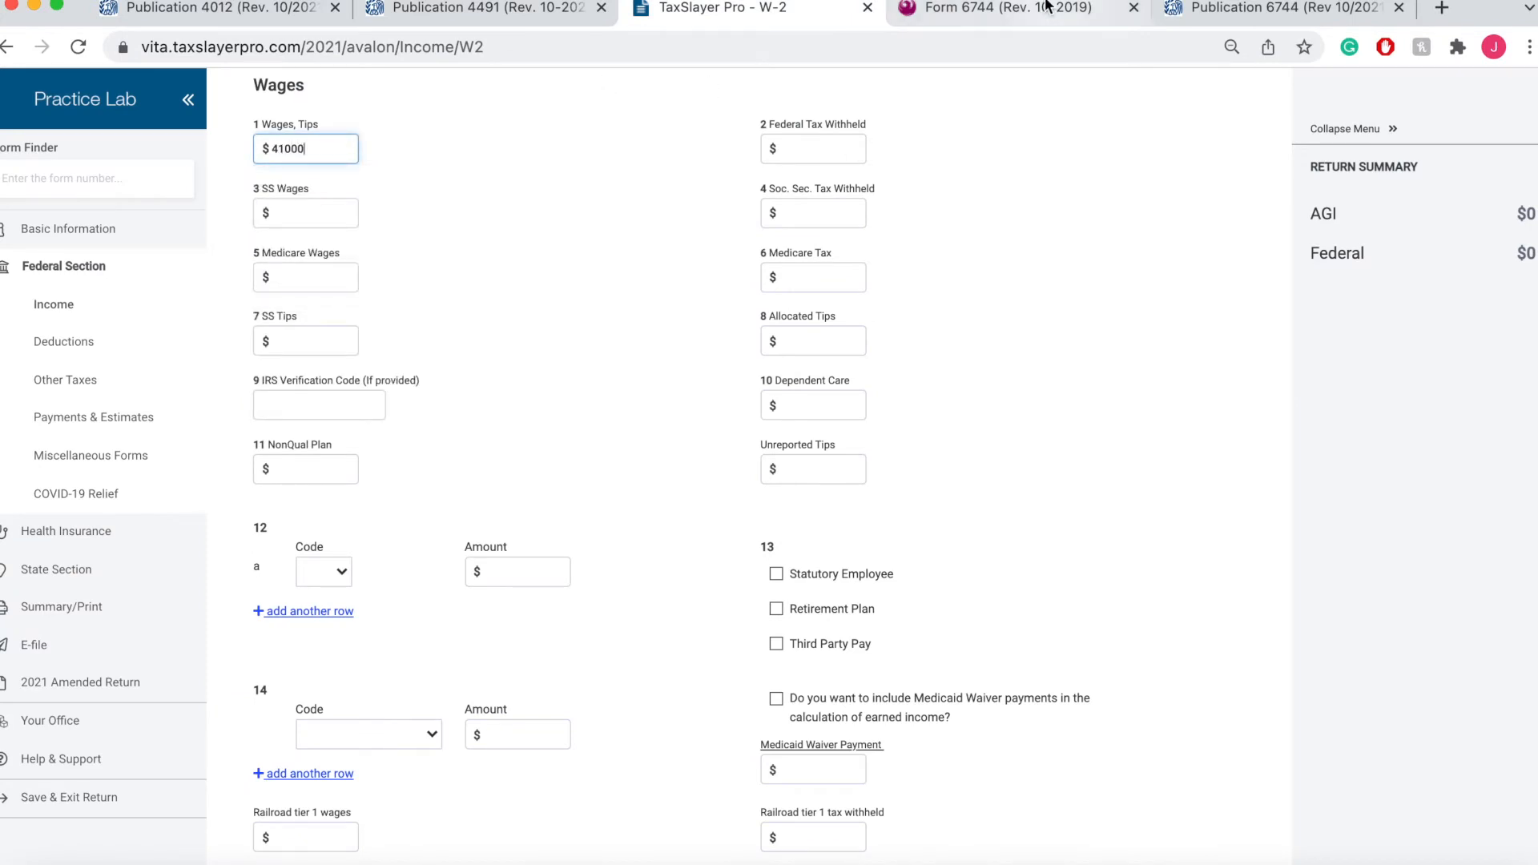
# Record 2200 federal income tax withheld in box 2 and bring the sample W-2 back up
pyautogui.click(1006, 16)
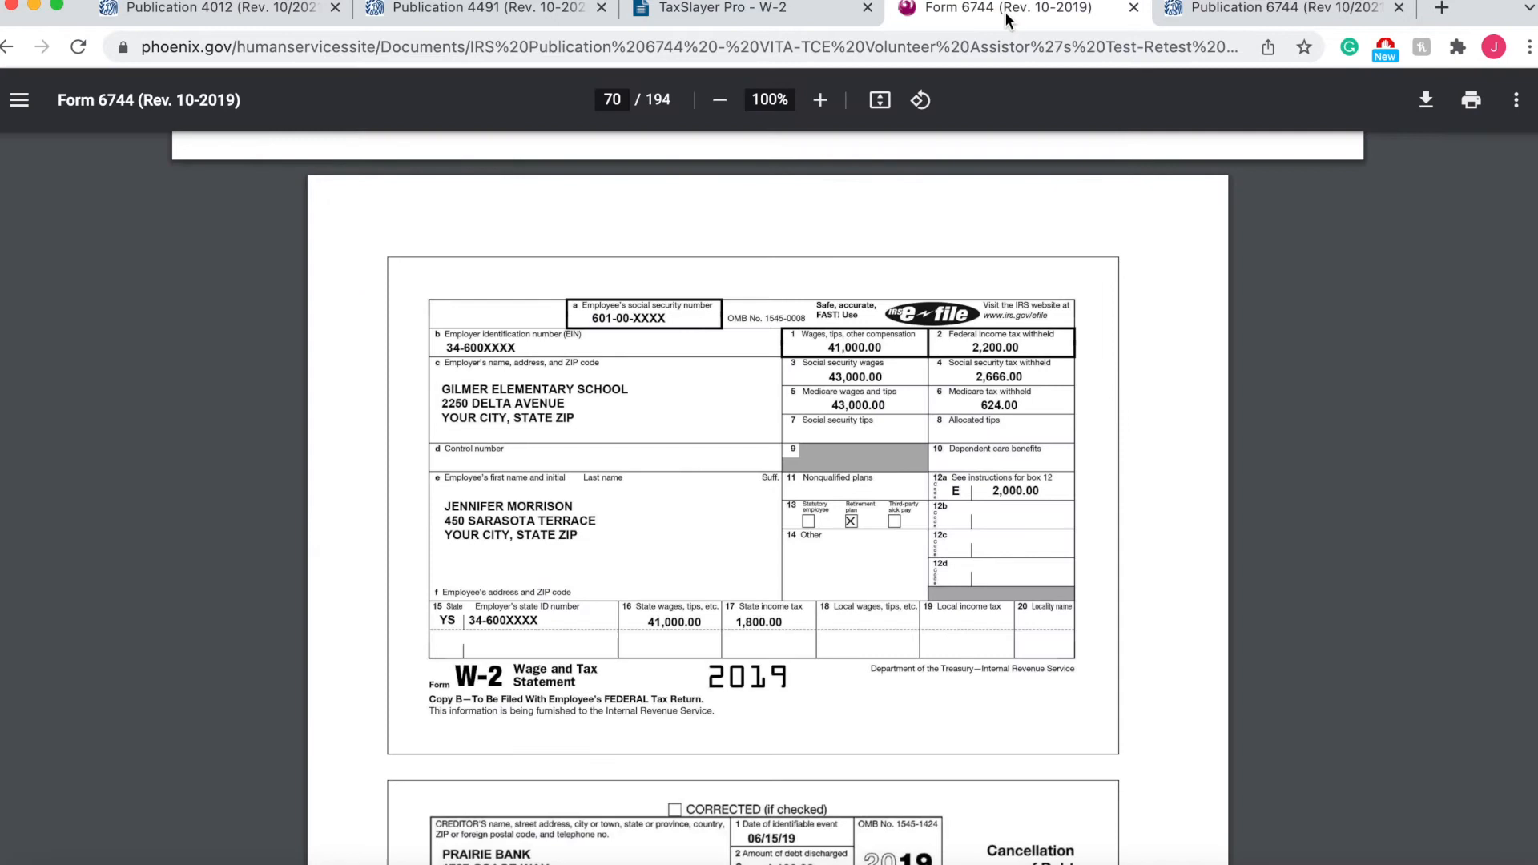
pyautogui.click(781, 14)
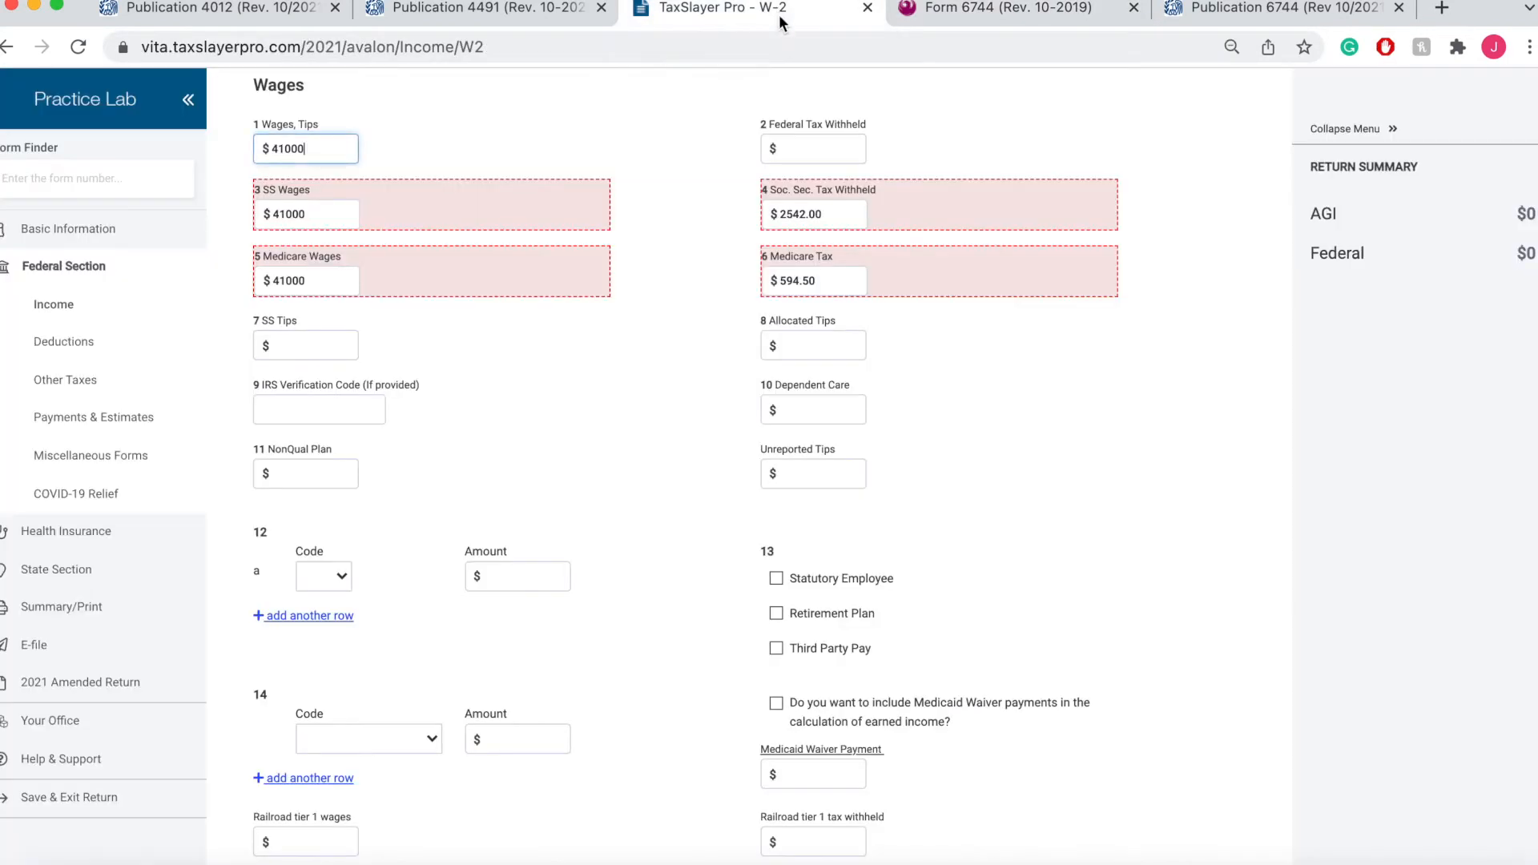
pyautogui.click(808, 149)
pyautogui.write('2200')
pyautogui.click(712, 168)
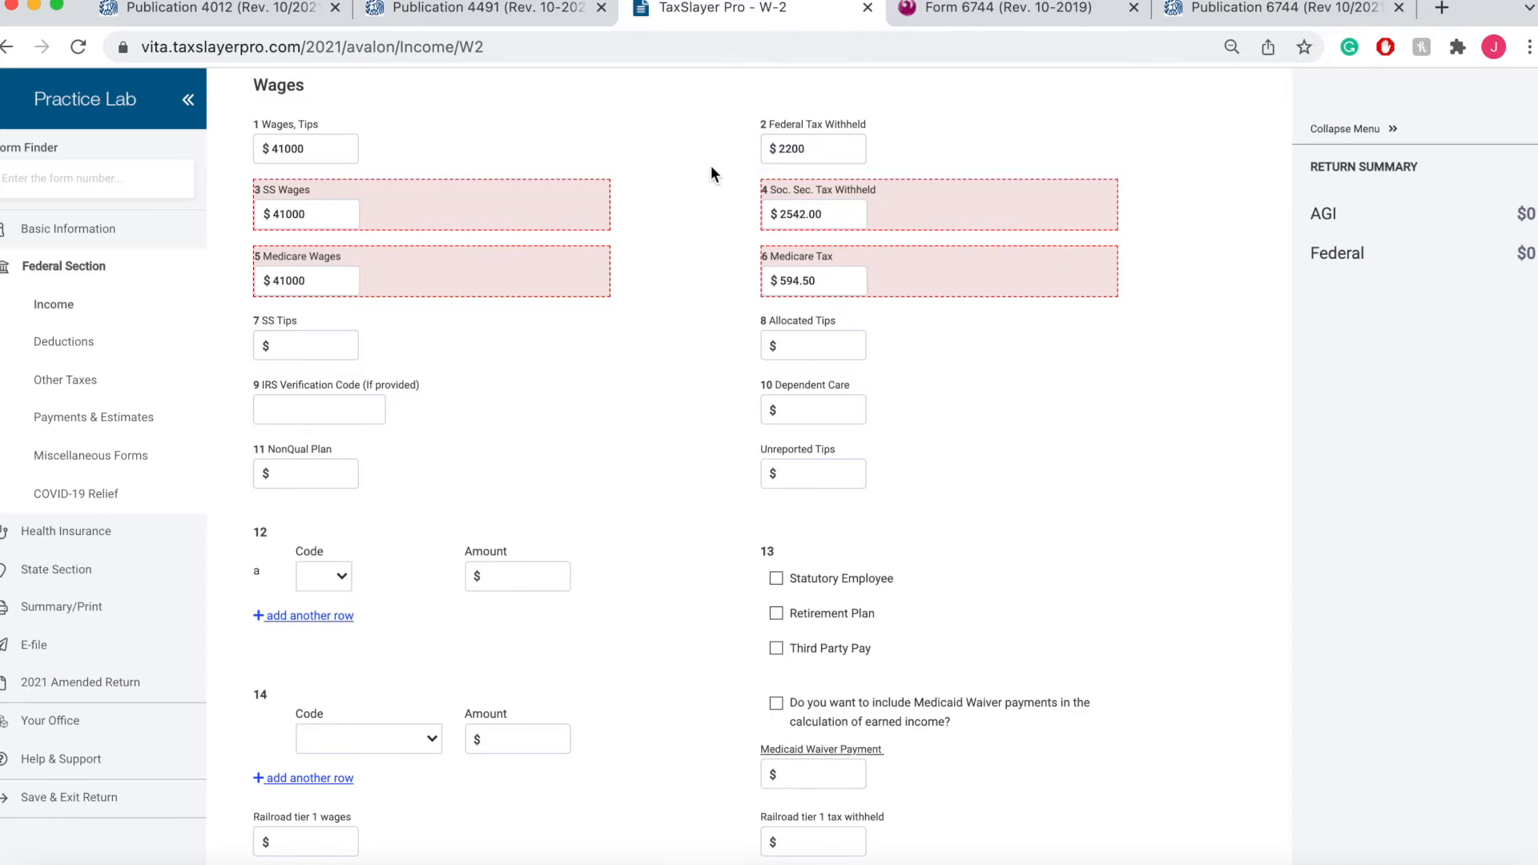
pyautogui.click(969, 15)
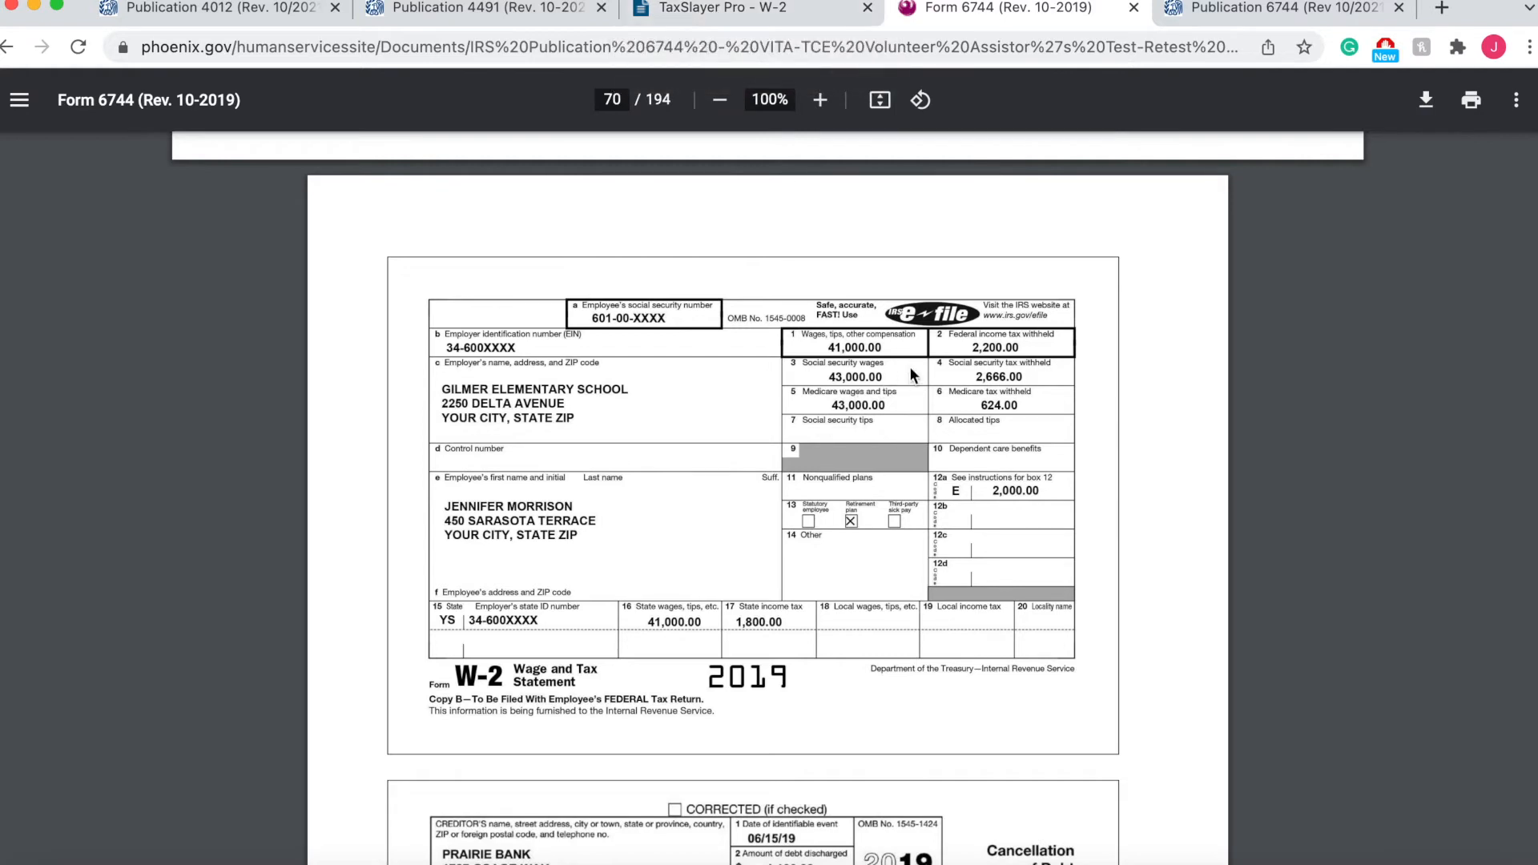
# Change the Social Security and Medicare wages in boxes 3 and 5 to 43000
pyautogui.click(783, 11)
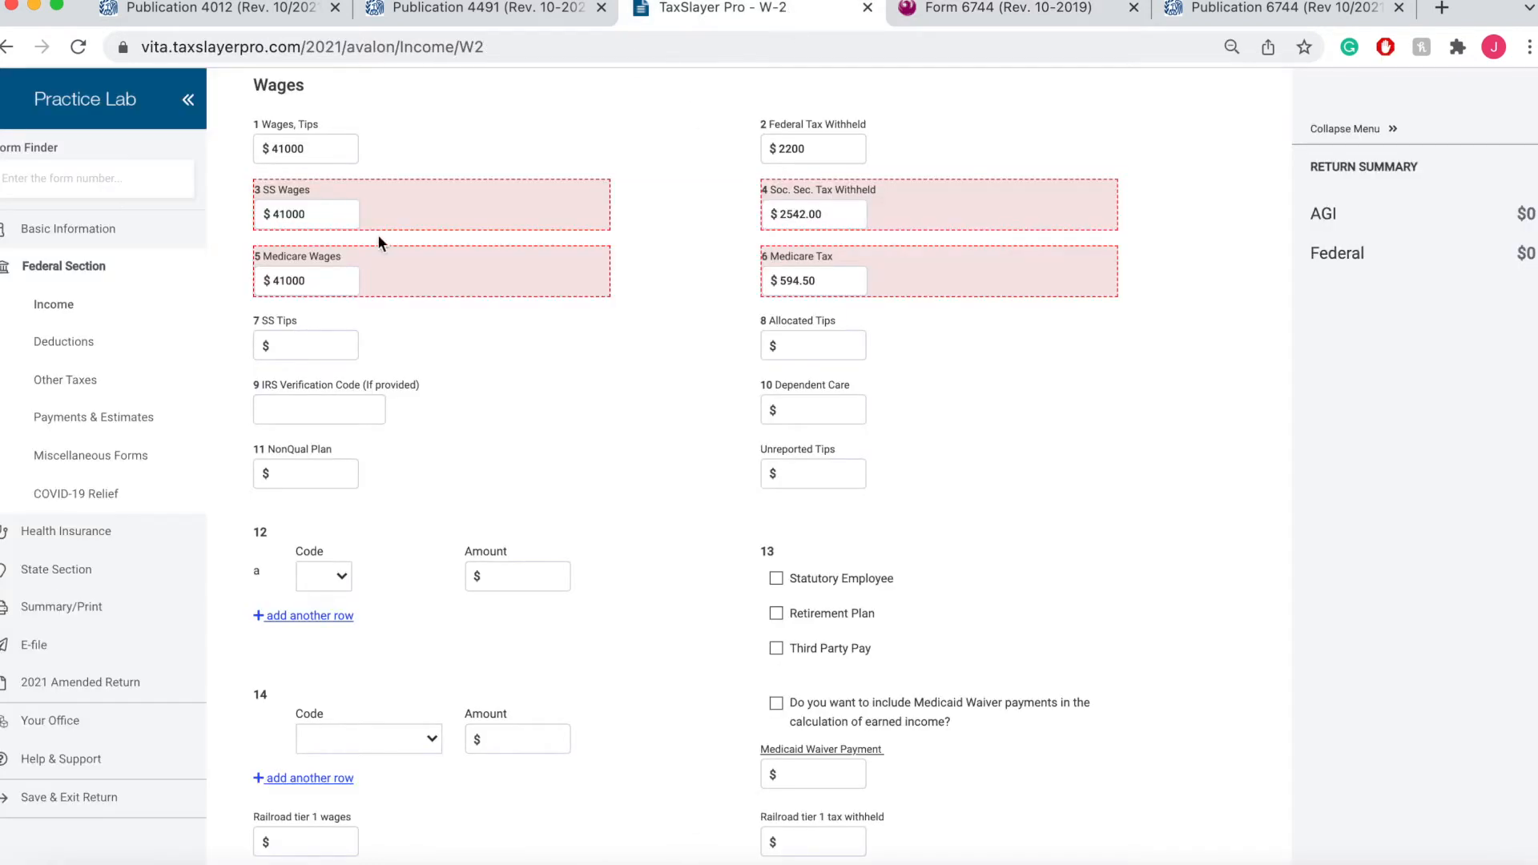
pyautogui.click(282, 215)
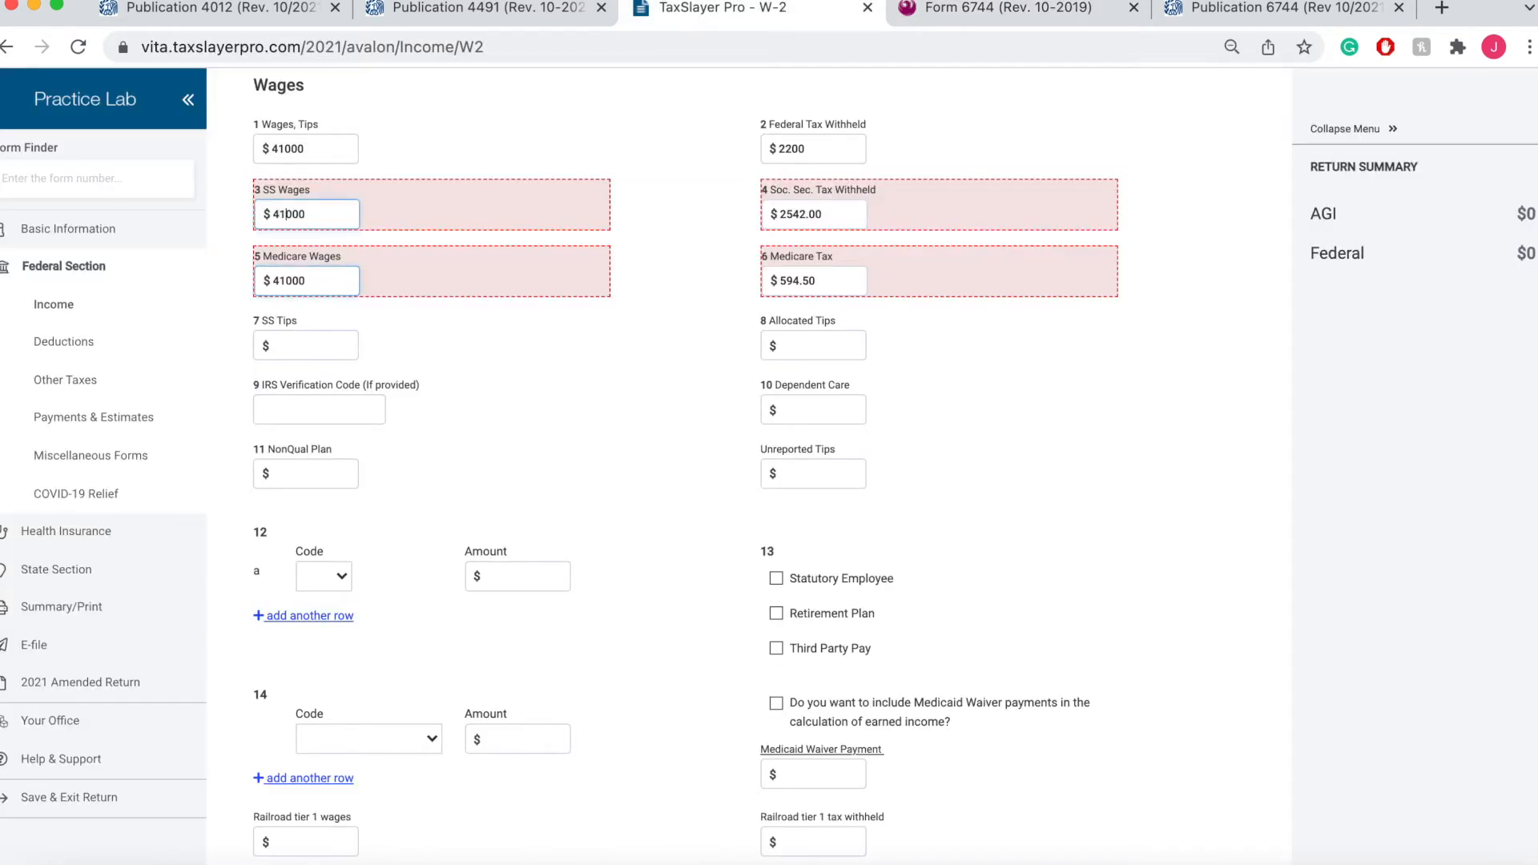
pyautogui.click(284, 281)
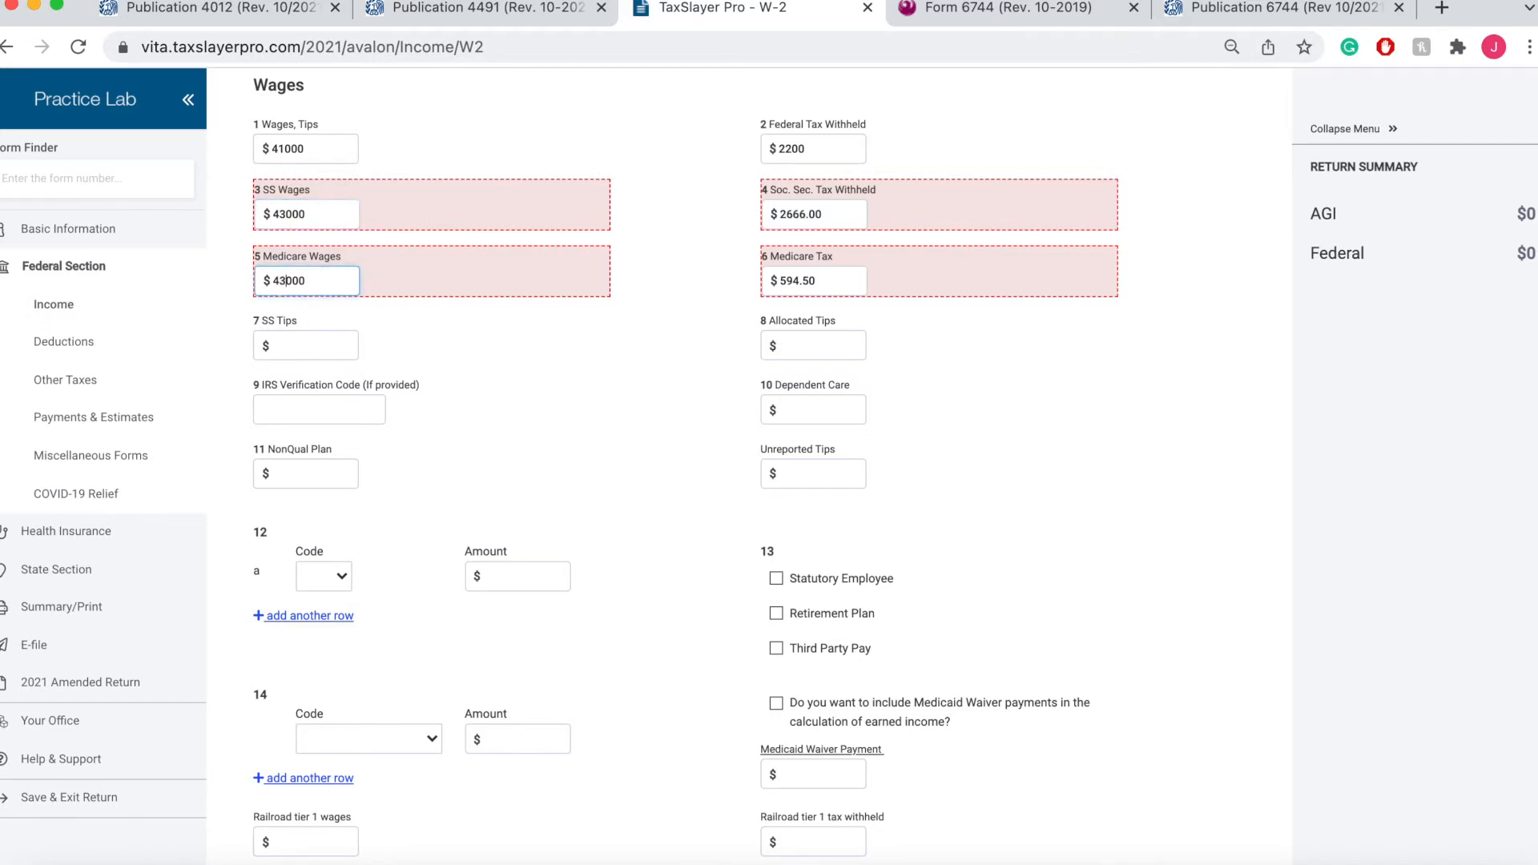
pyautogui.click(993, 13)
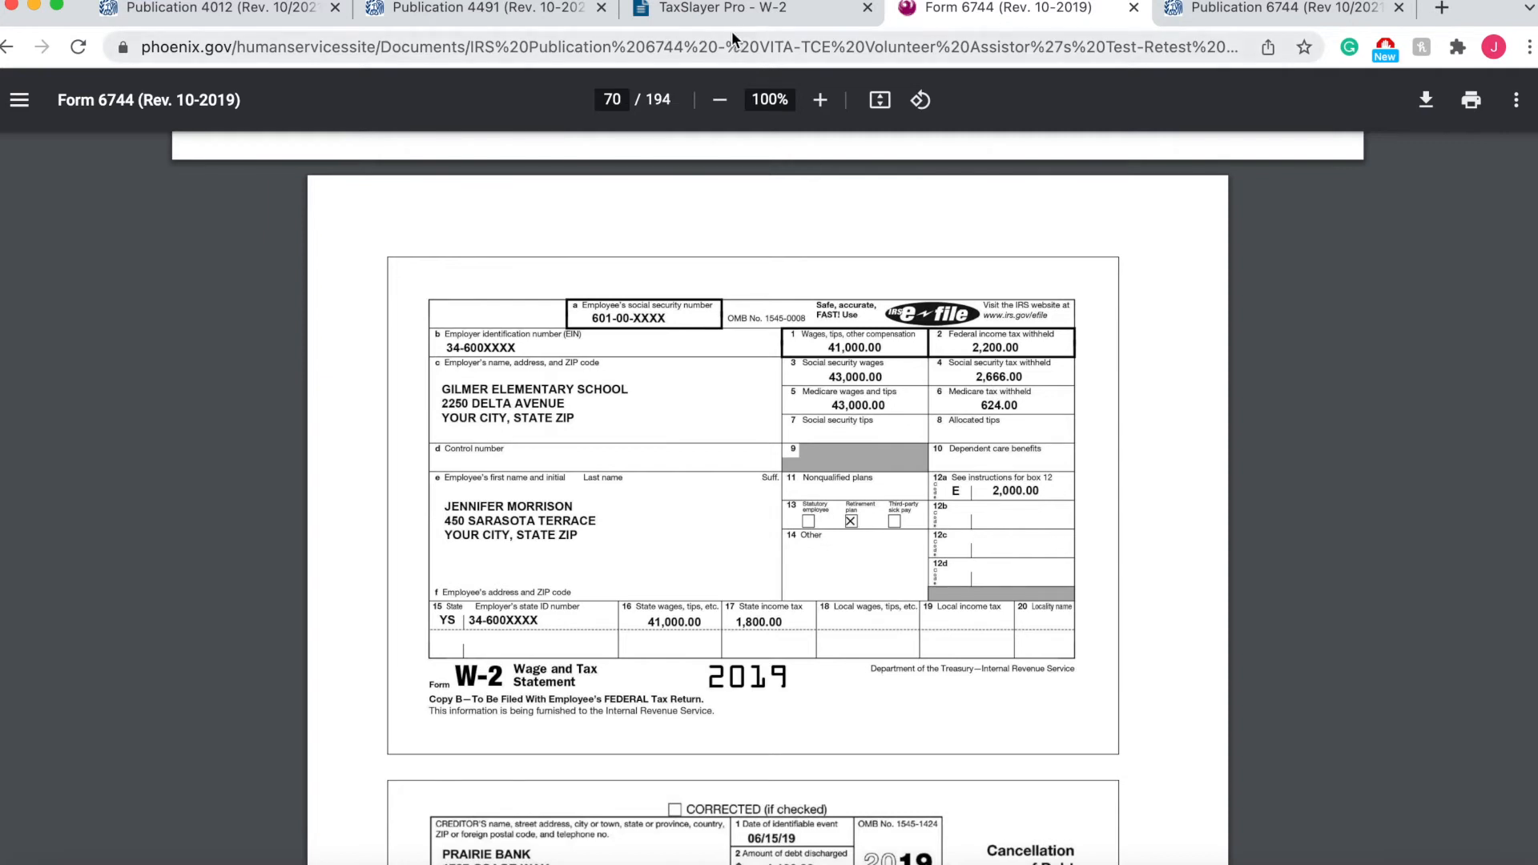
pyautogui.click(715, 14)
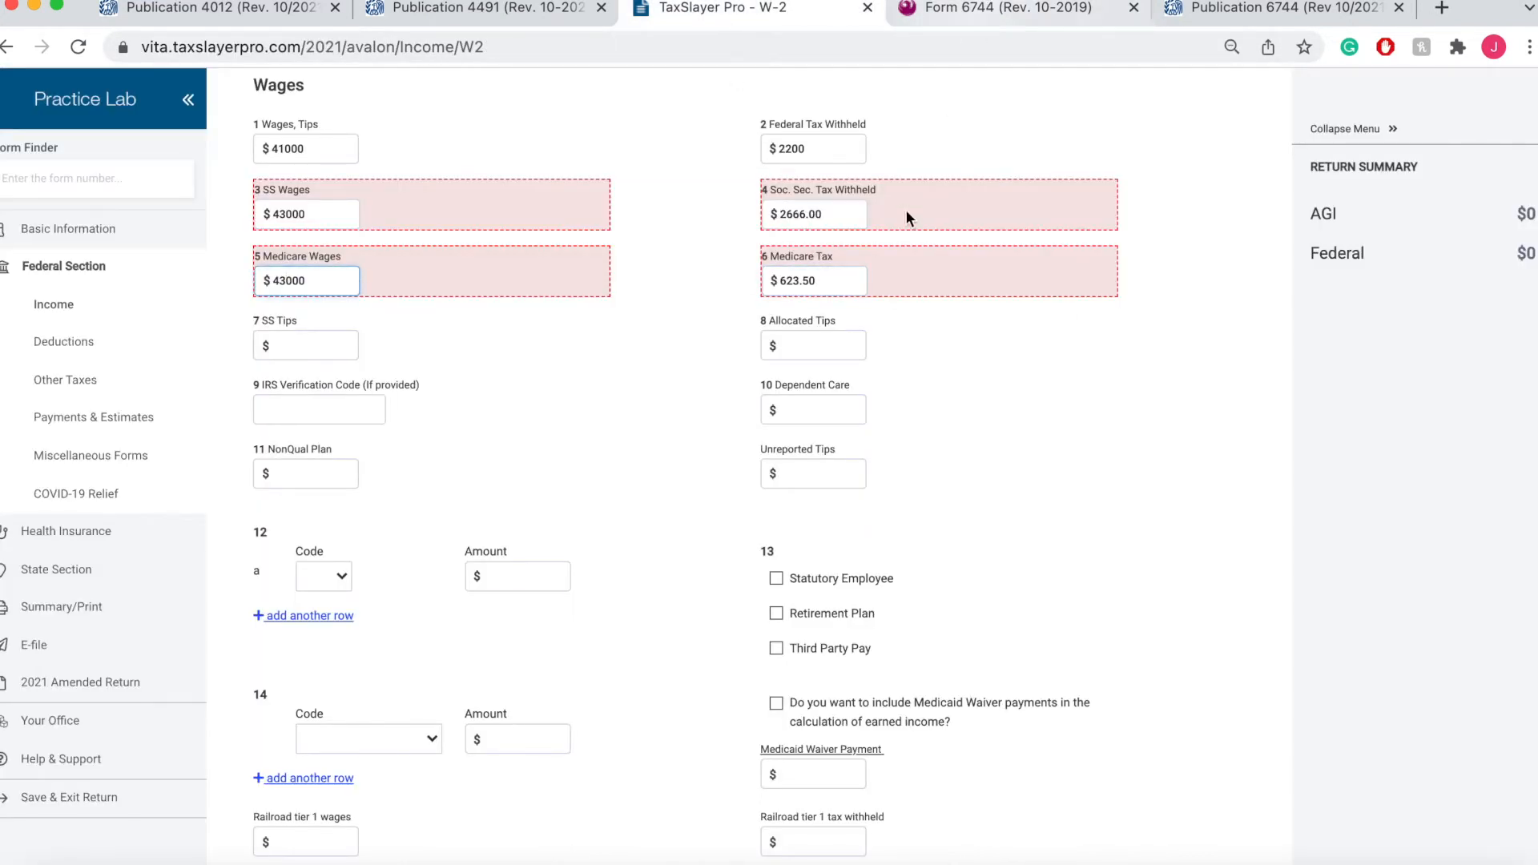
pyautogui.click(792, 228)
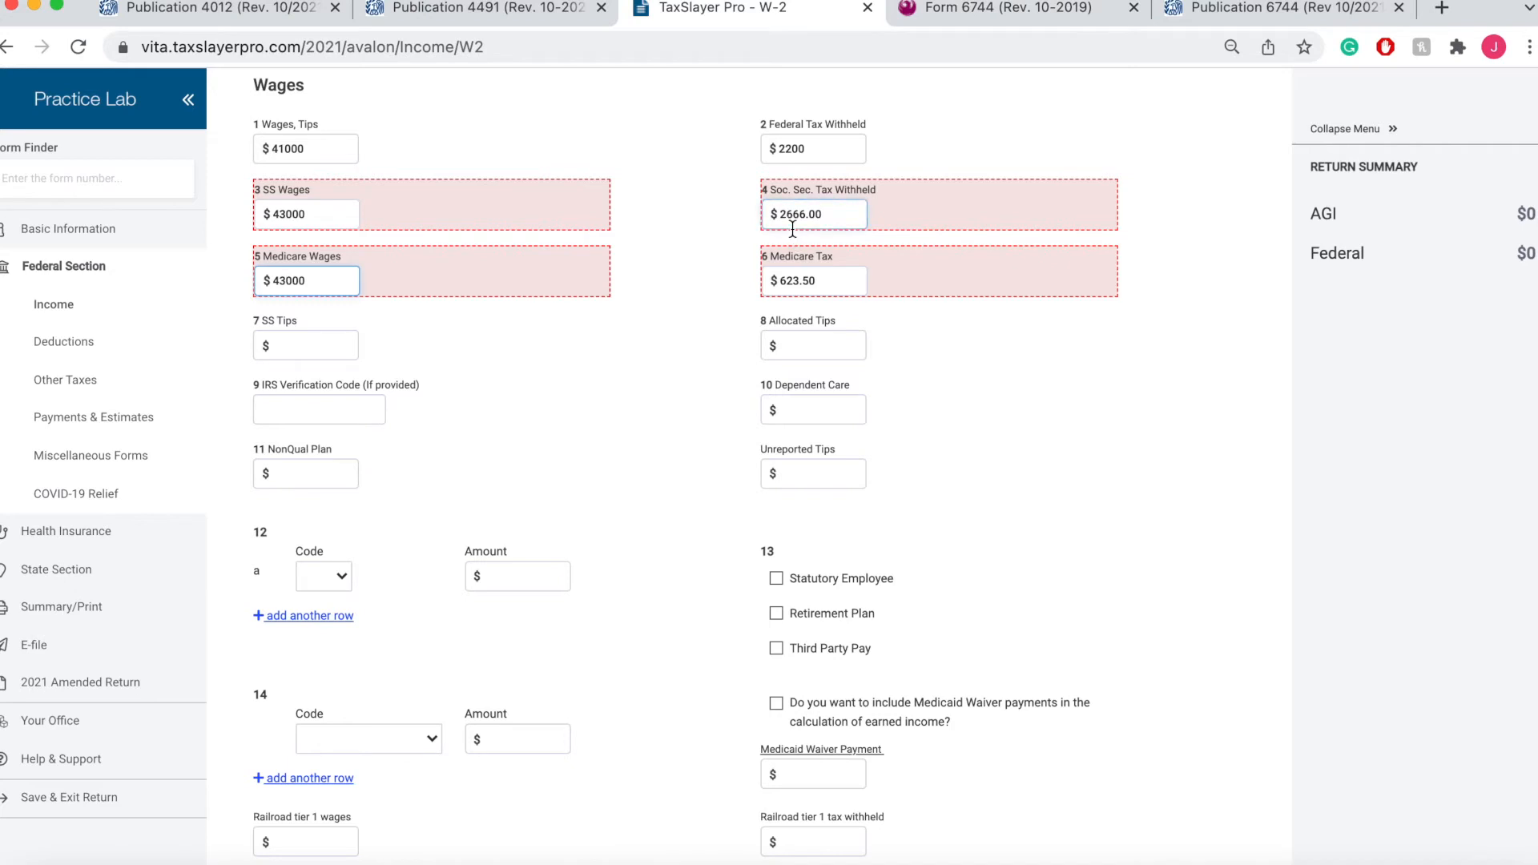
pyautogui.click(977, 16)
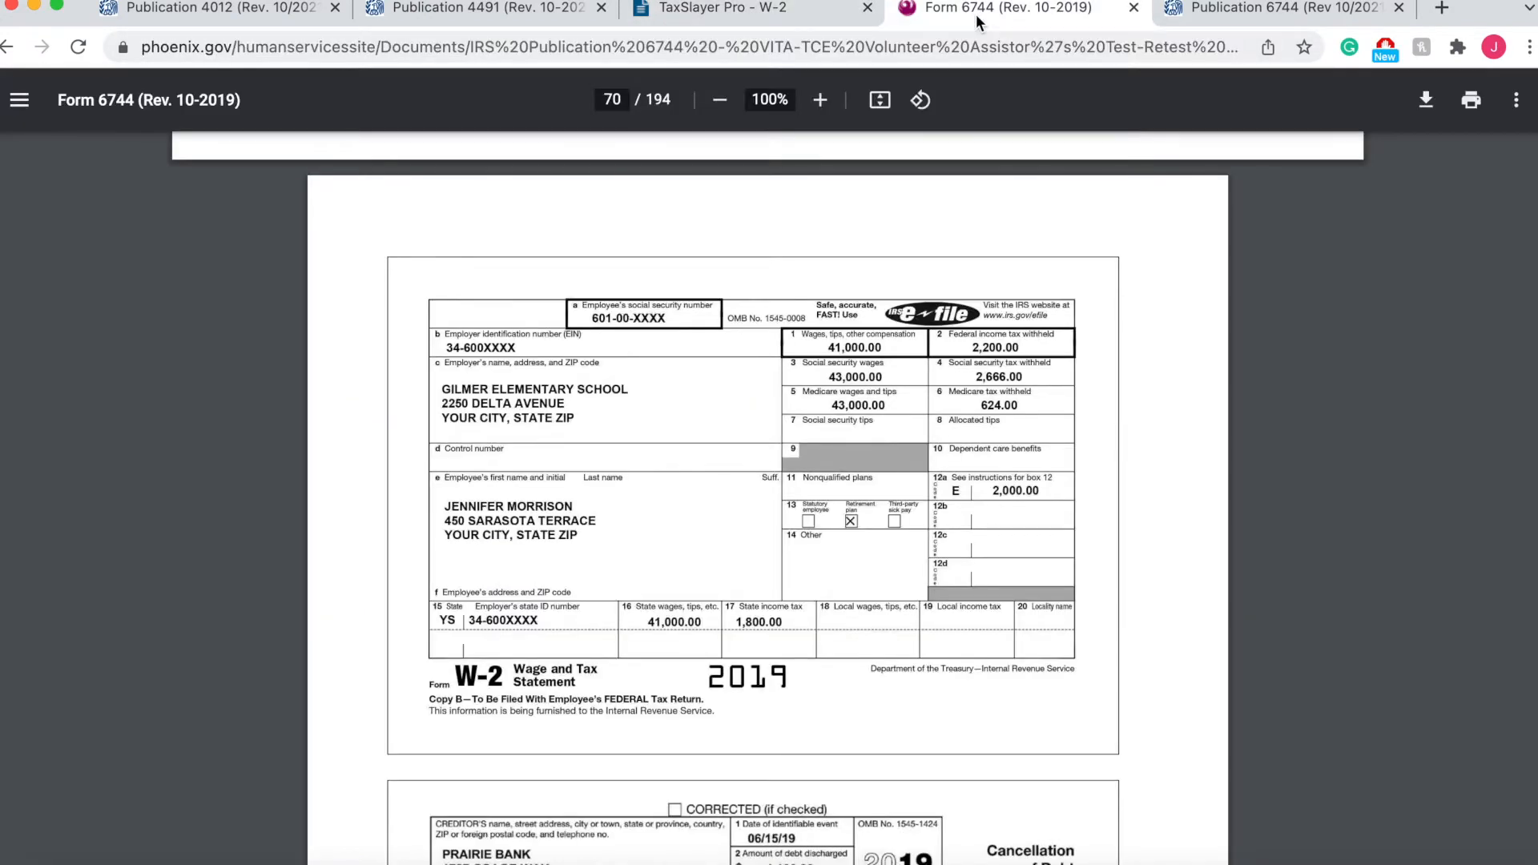
pyautogui.click(801, 18)
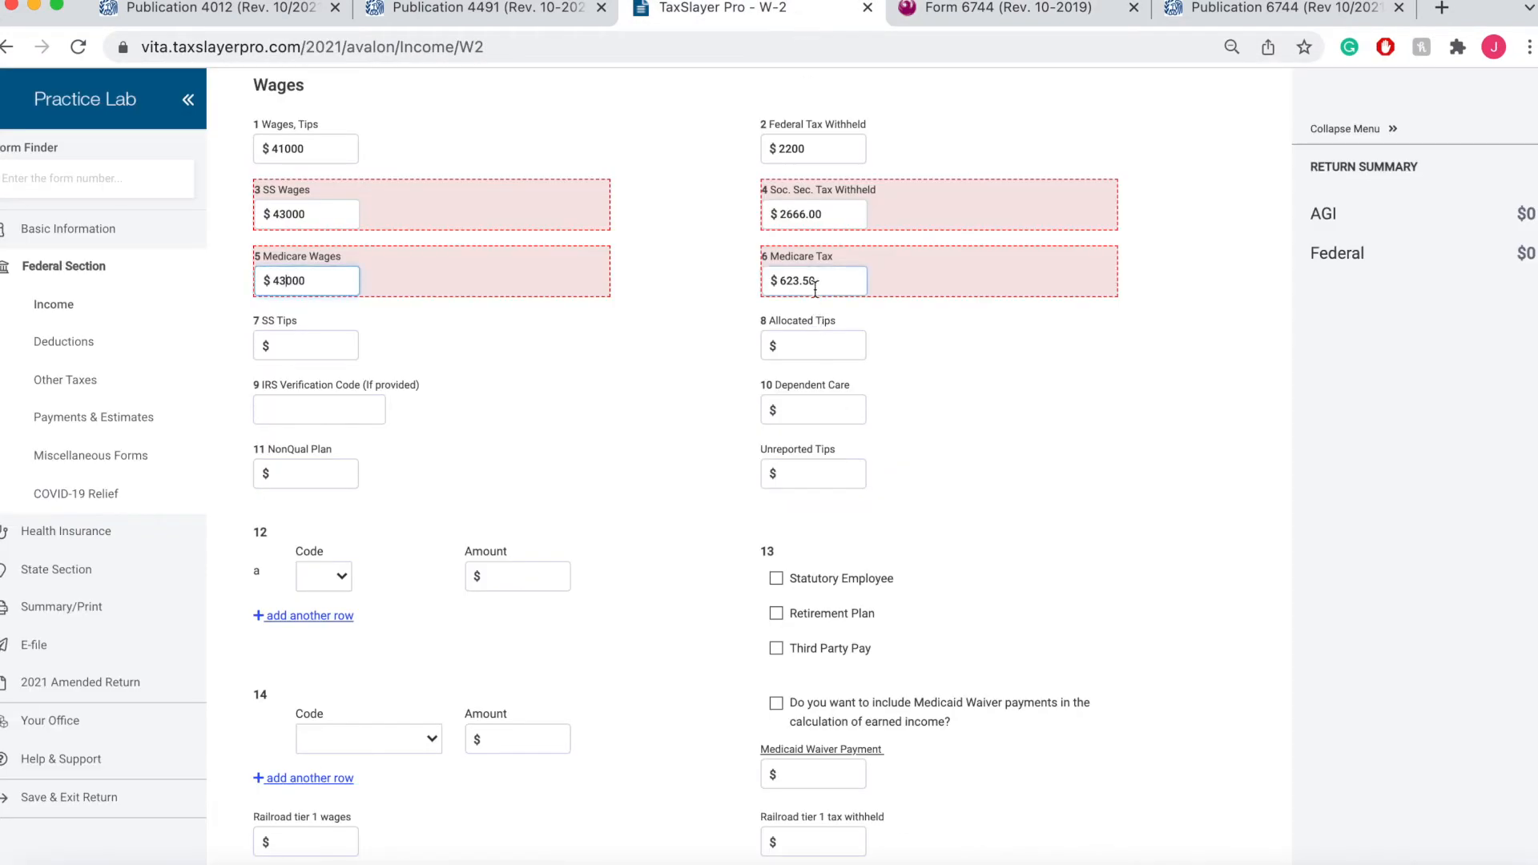
# Correct the box 6 Medicare tax to 624 and review the remaining boxes against the sample
pyautogui.click(987, 13)
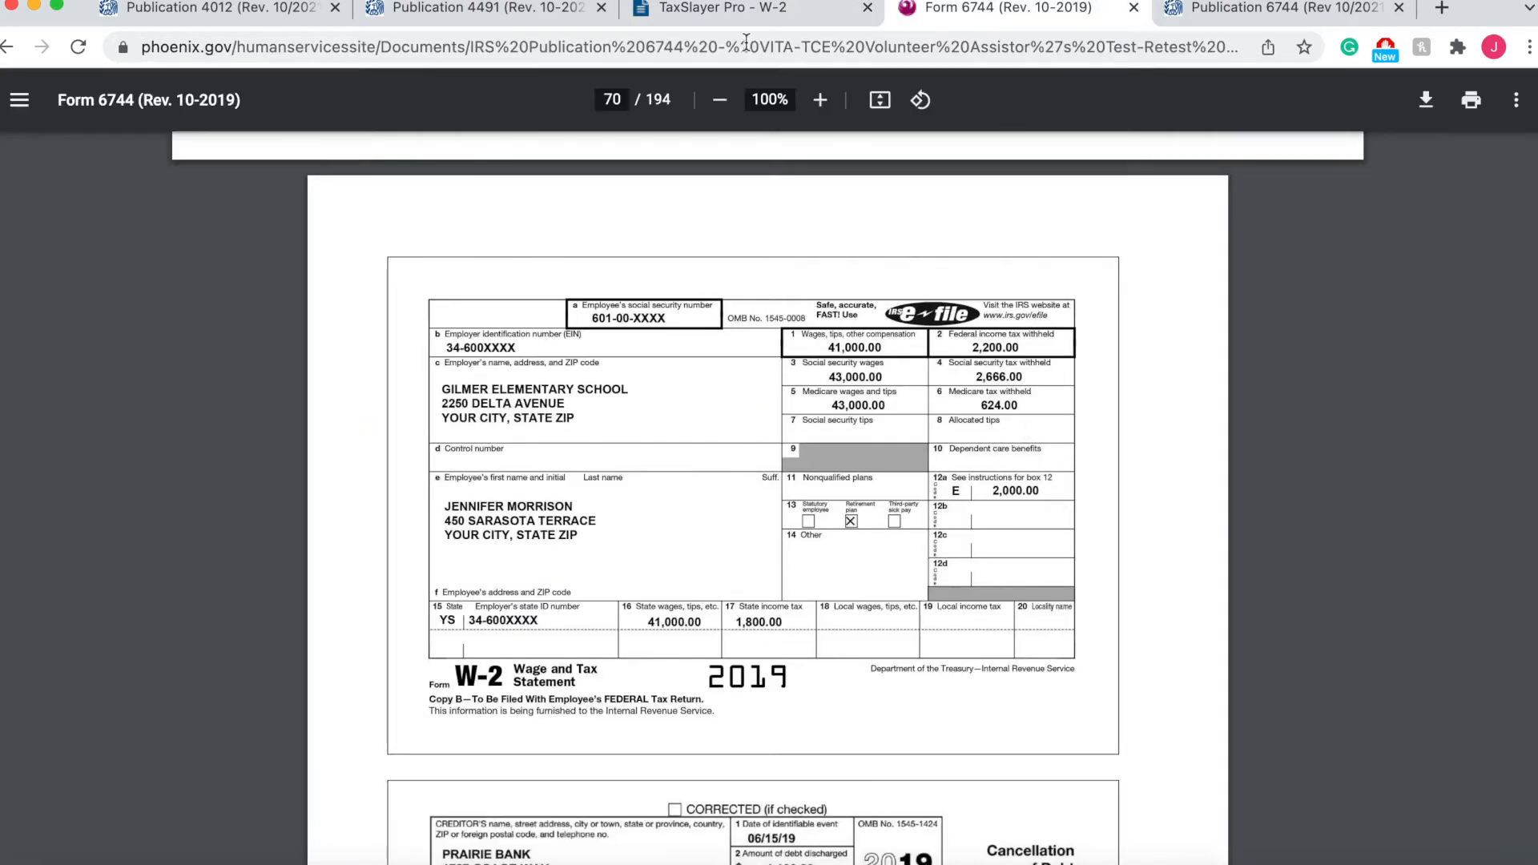
pyautogui.click(685, 14)
pyautogui.click(844, 275)
pyautogui.press('BackSpace')
pyautogui.press('BackSpace')
pyautogui.press('BackSpace')
pyautogui.press('BackSpace')
pyautogui.write('4')
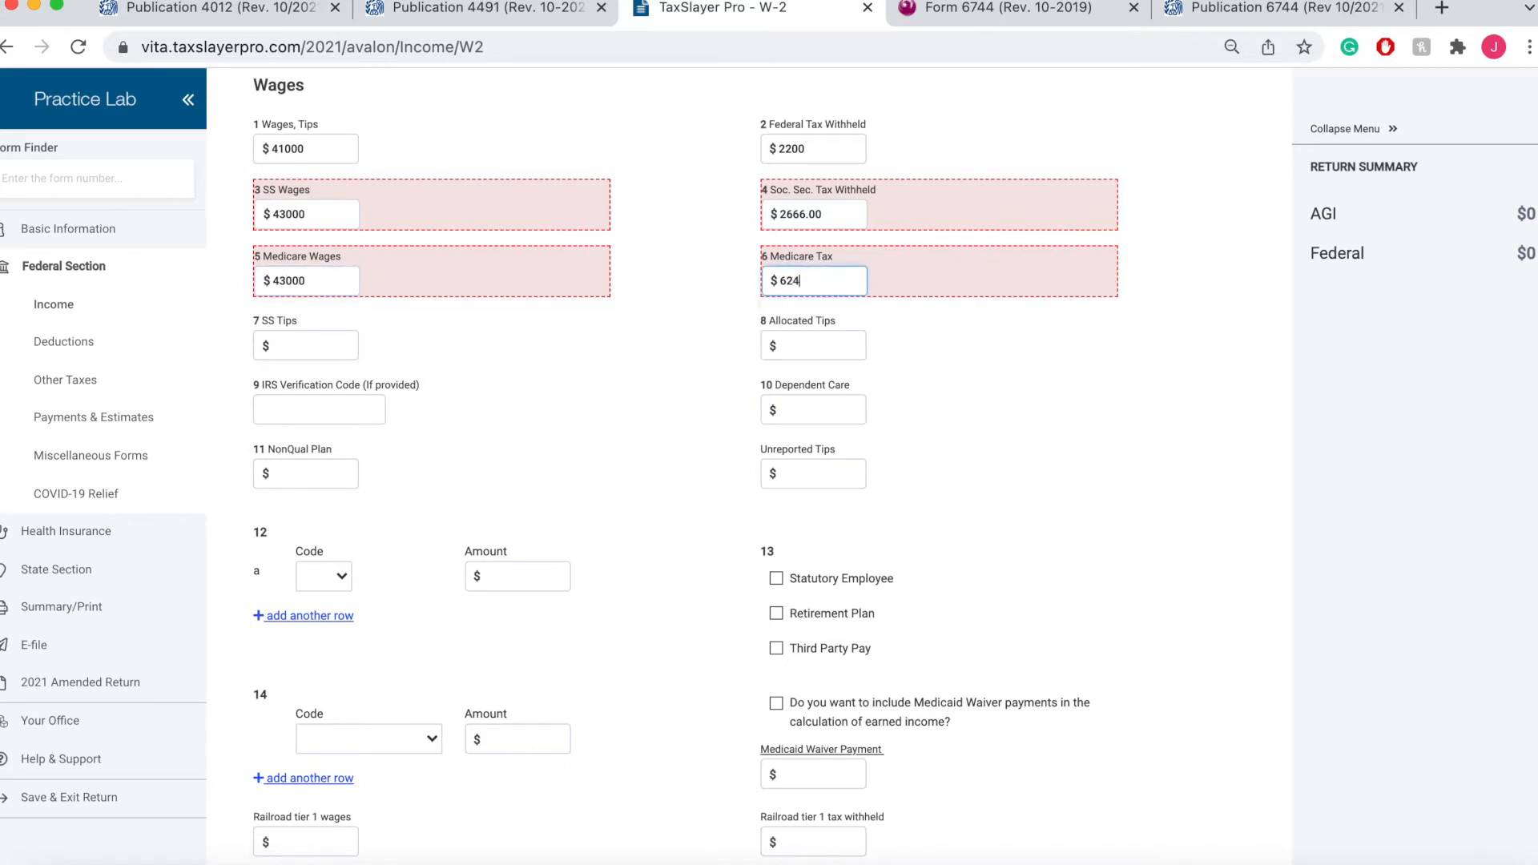
pyautogui.press('Tab')
pyautogui.press('Tab')
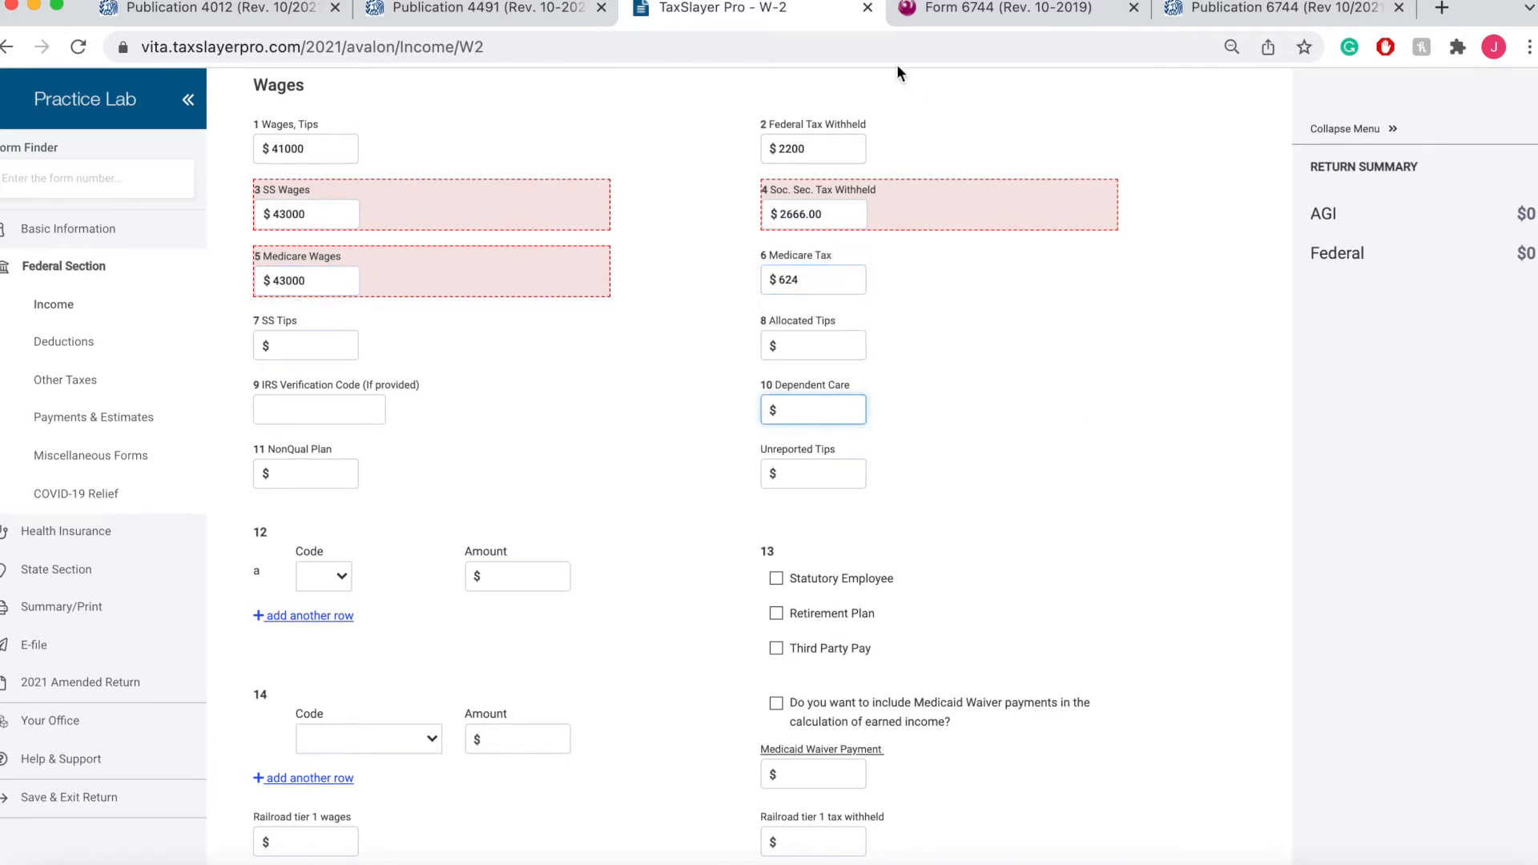
pyautogui.click(999, 11)
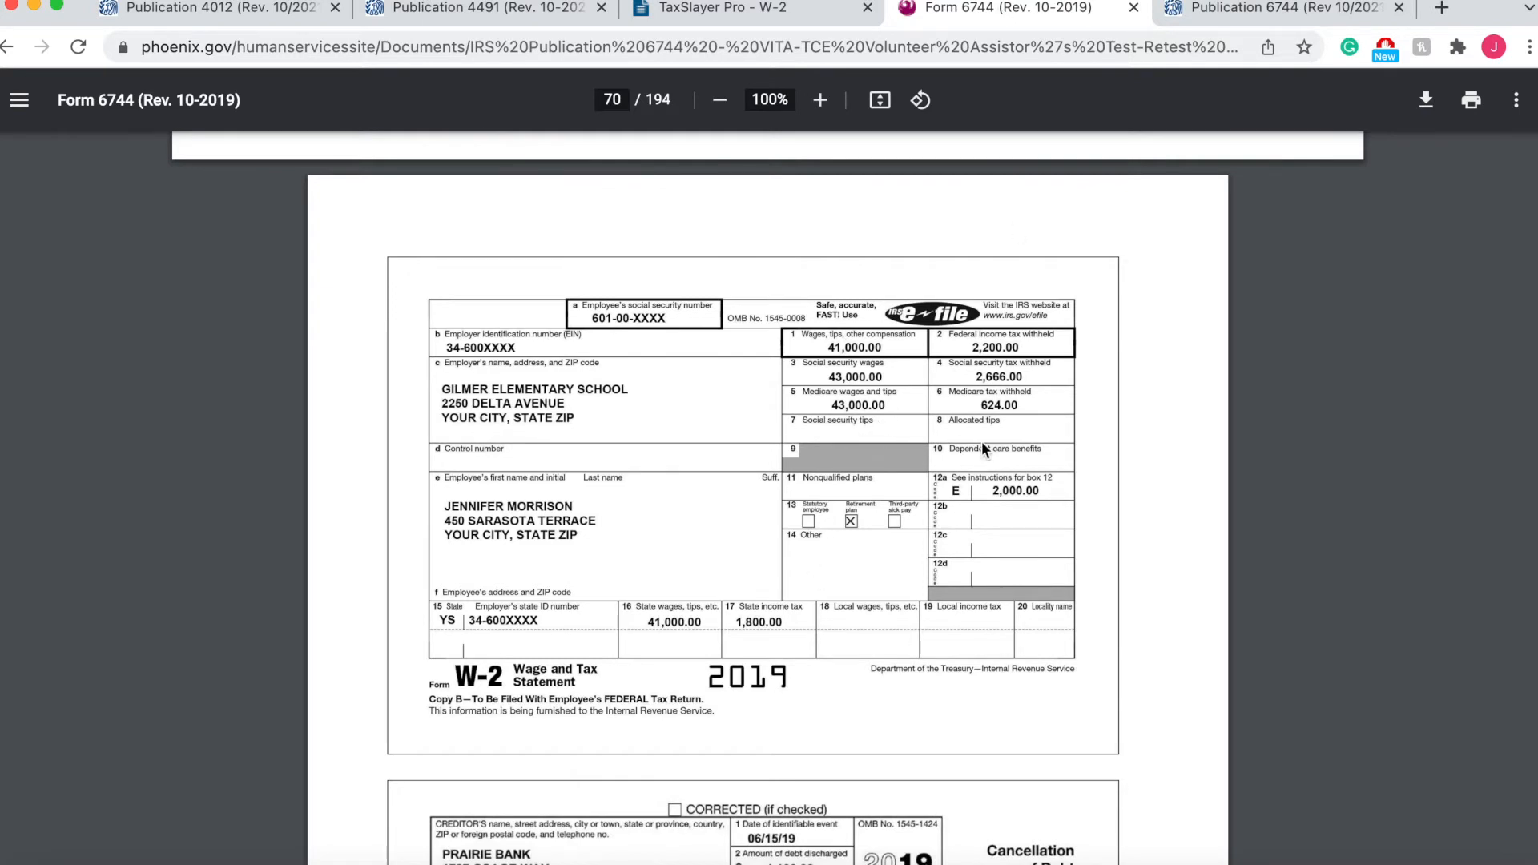
pyautogui.click(729, 10)
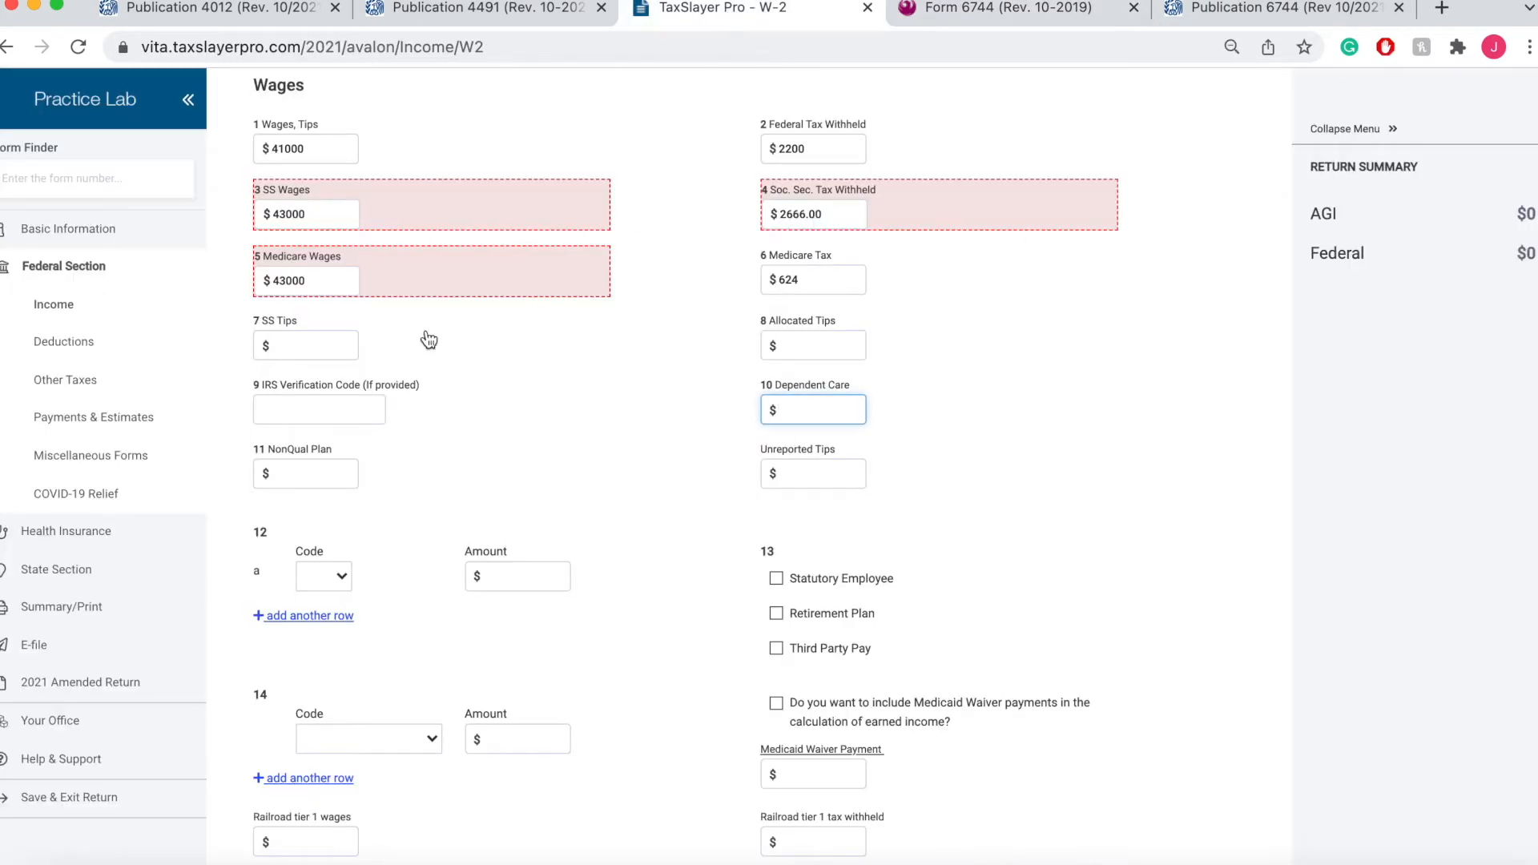
pyautogui.click(986, 11)
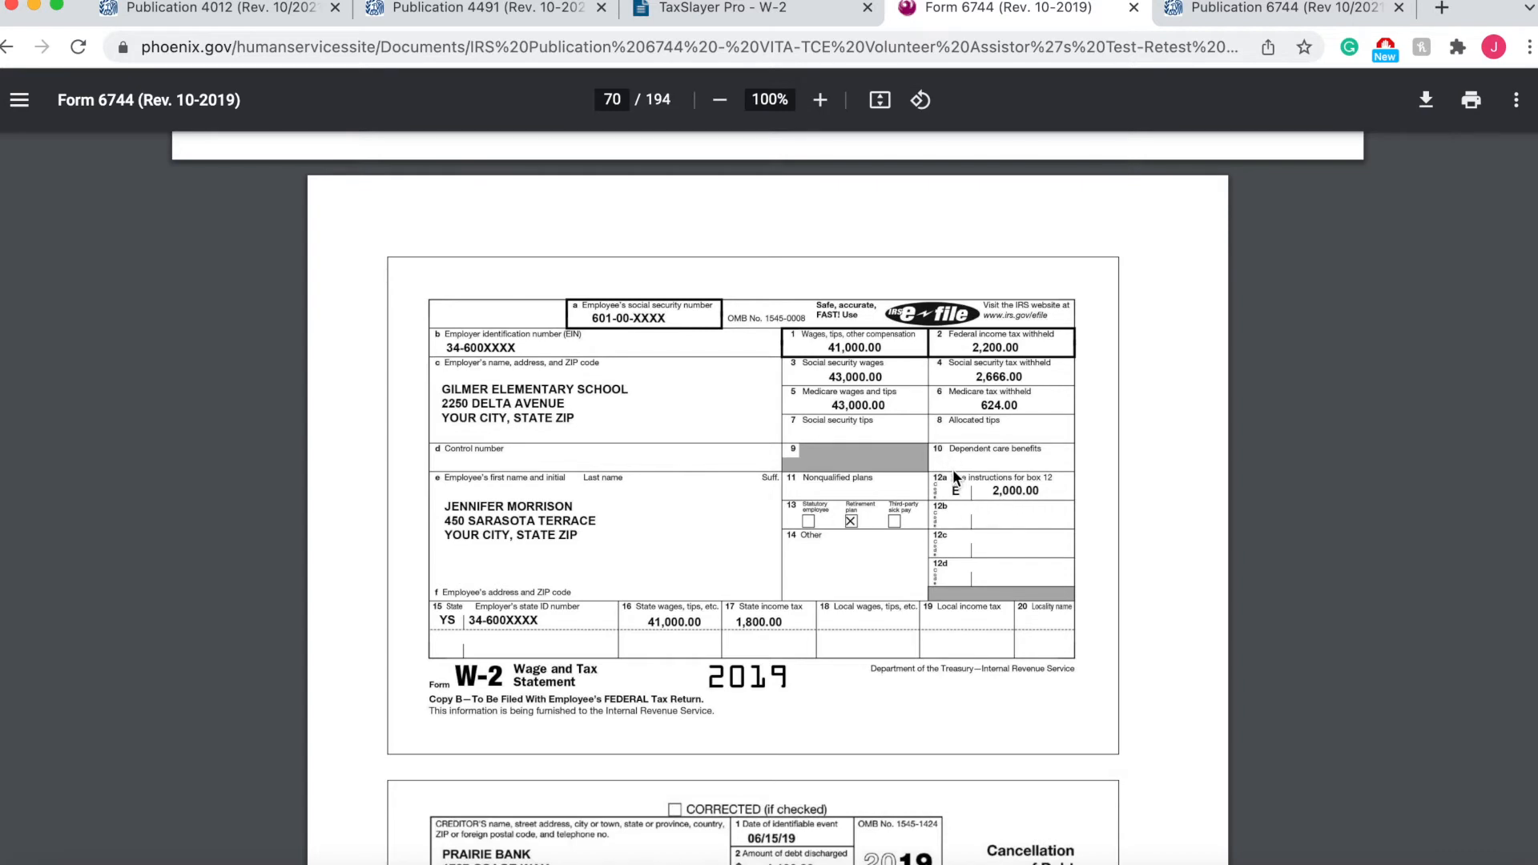
# Search Publication 4012 for 'box 12' and step to the Box 12 Codes guide
pyautogui.click(242, 11)
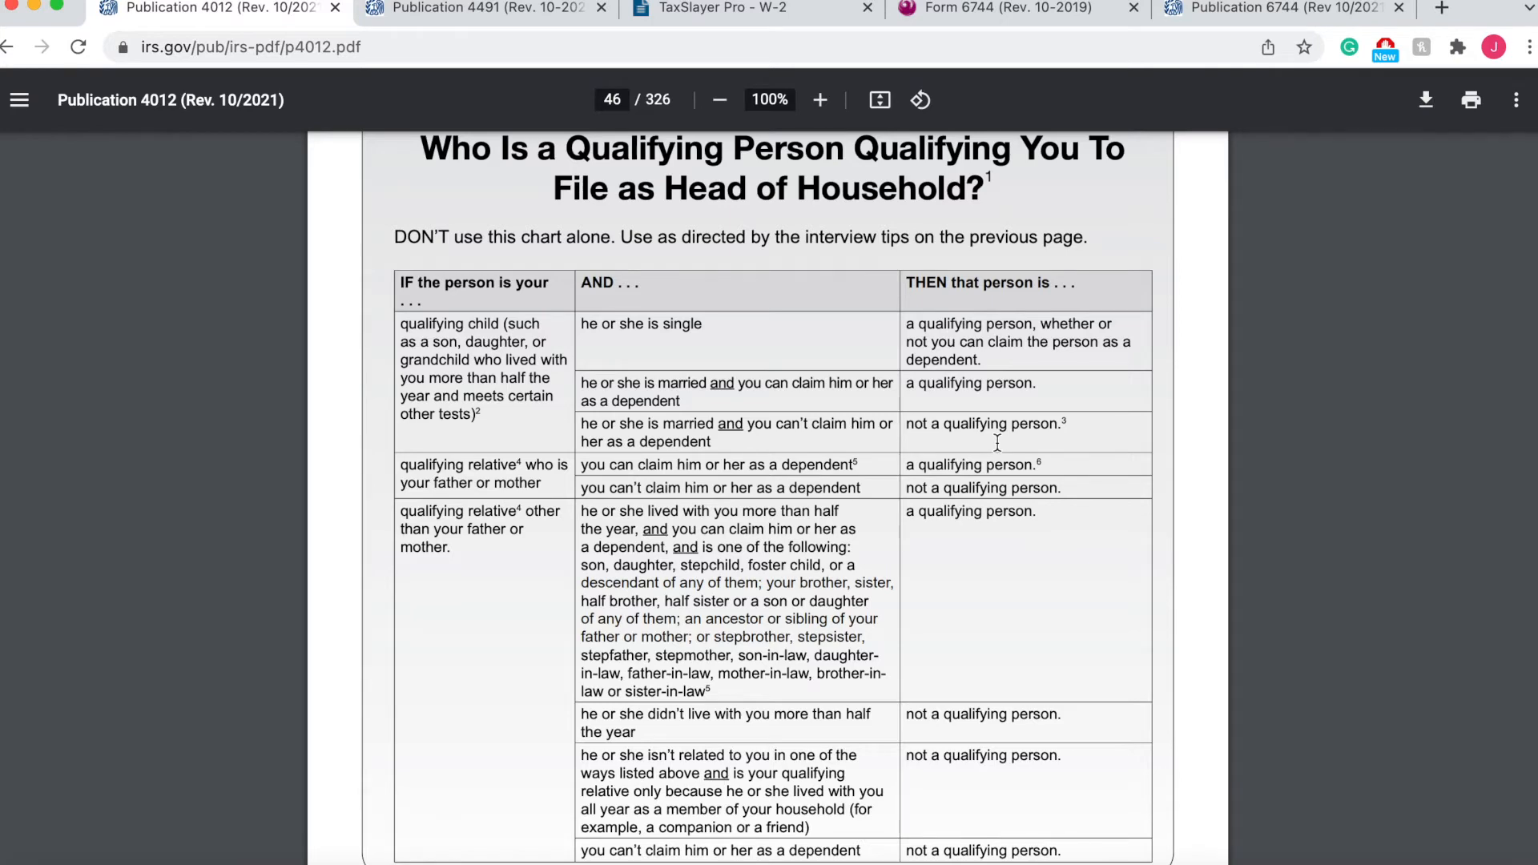
pyautogui.hotkey('ctrl', 'f')
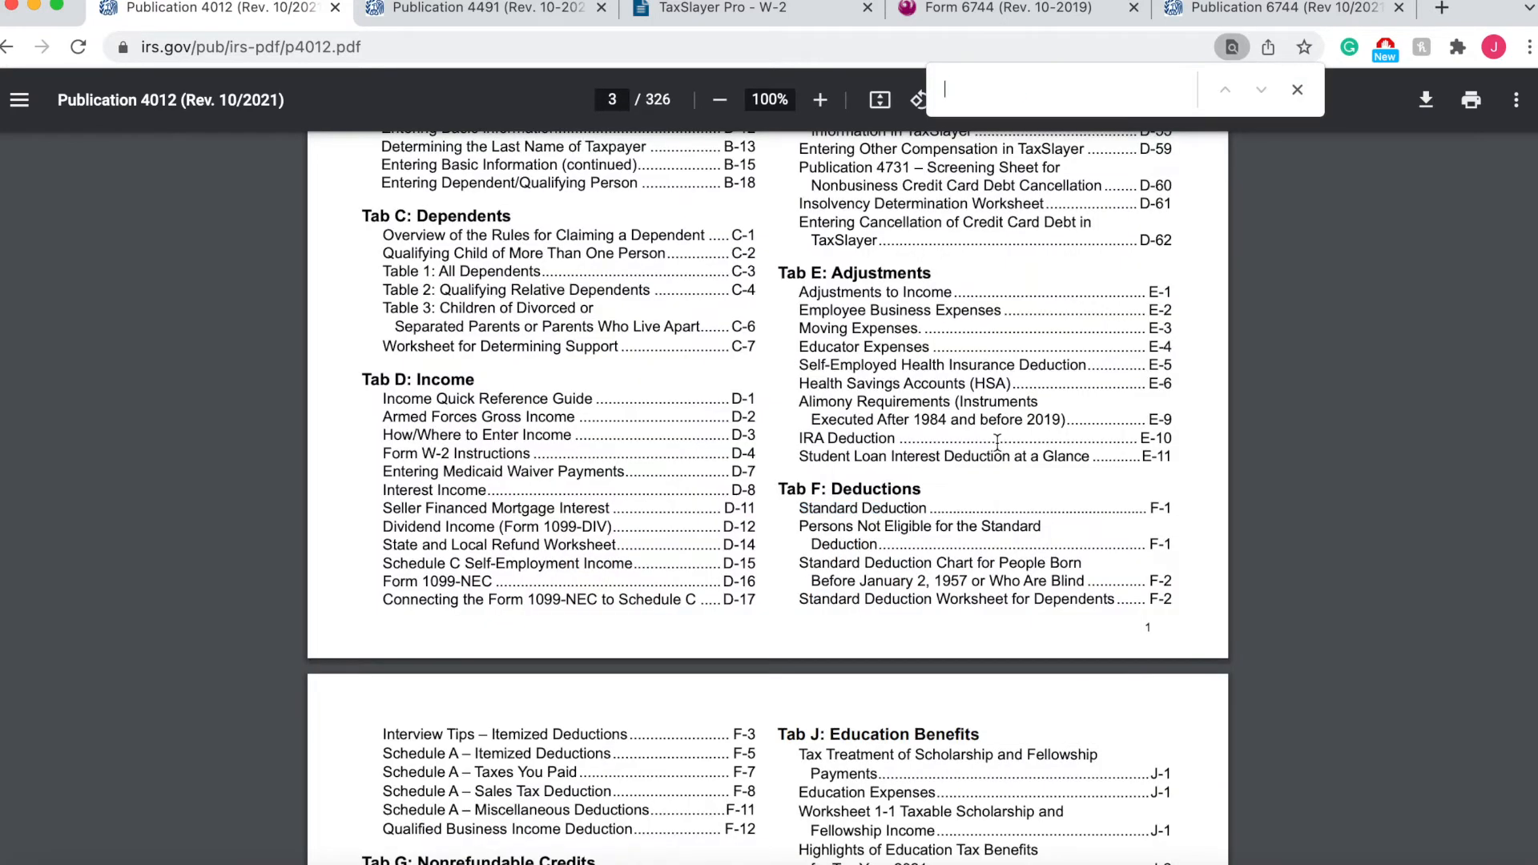
pyautogui.write('box ')
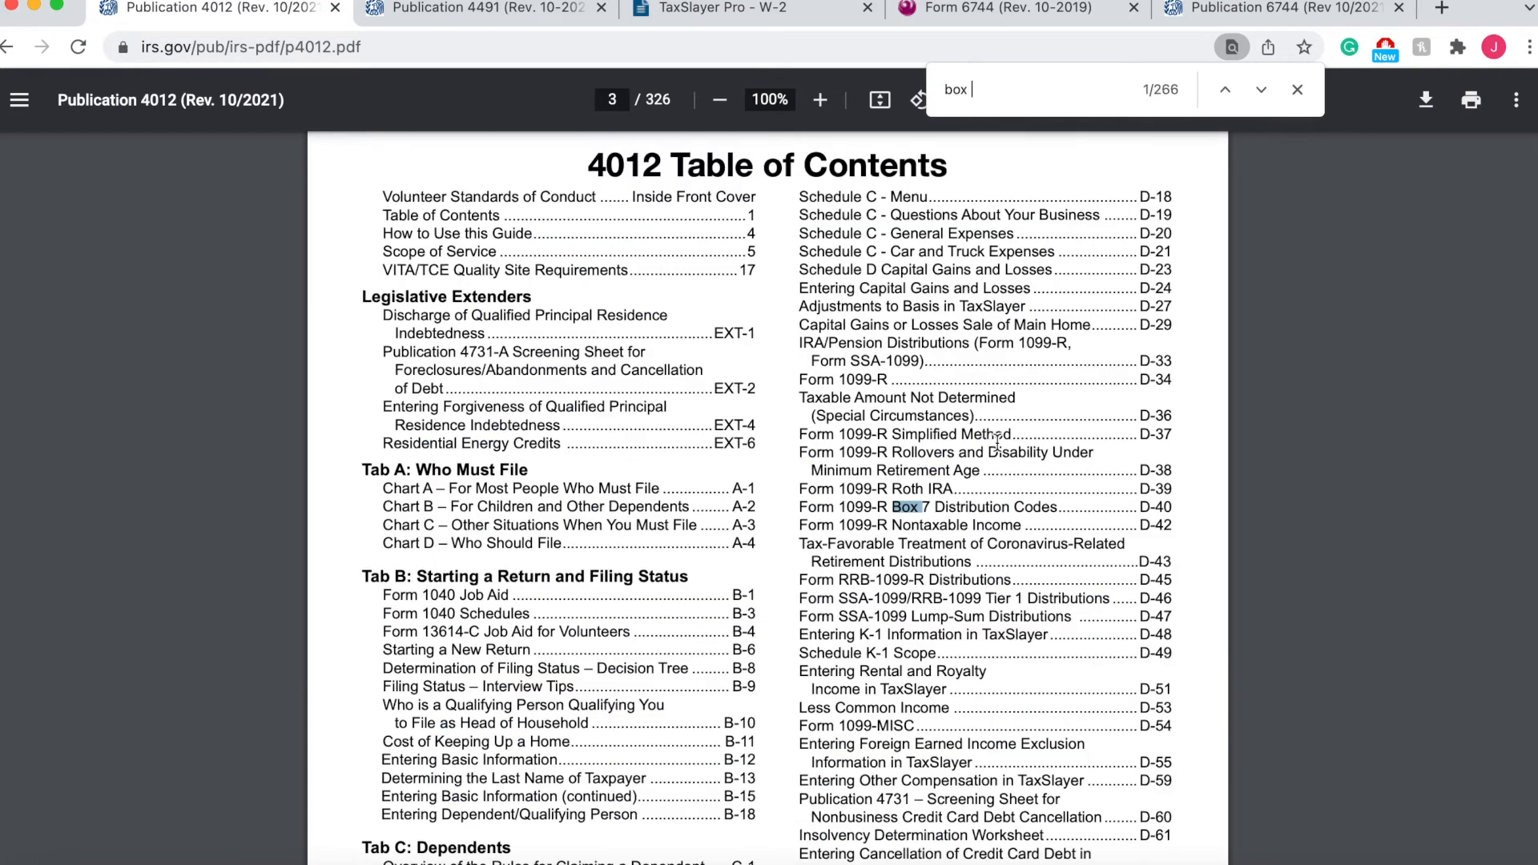
pyautogui.write('12')
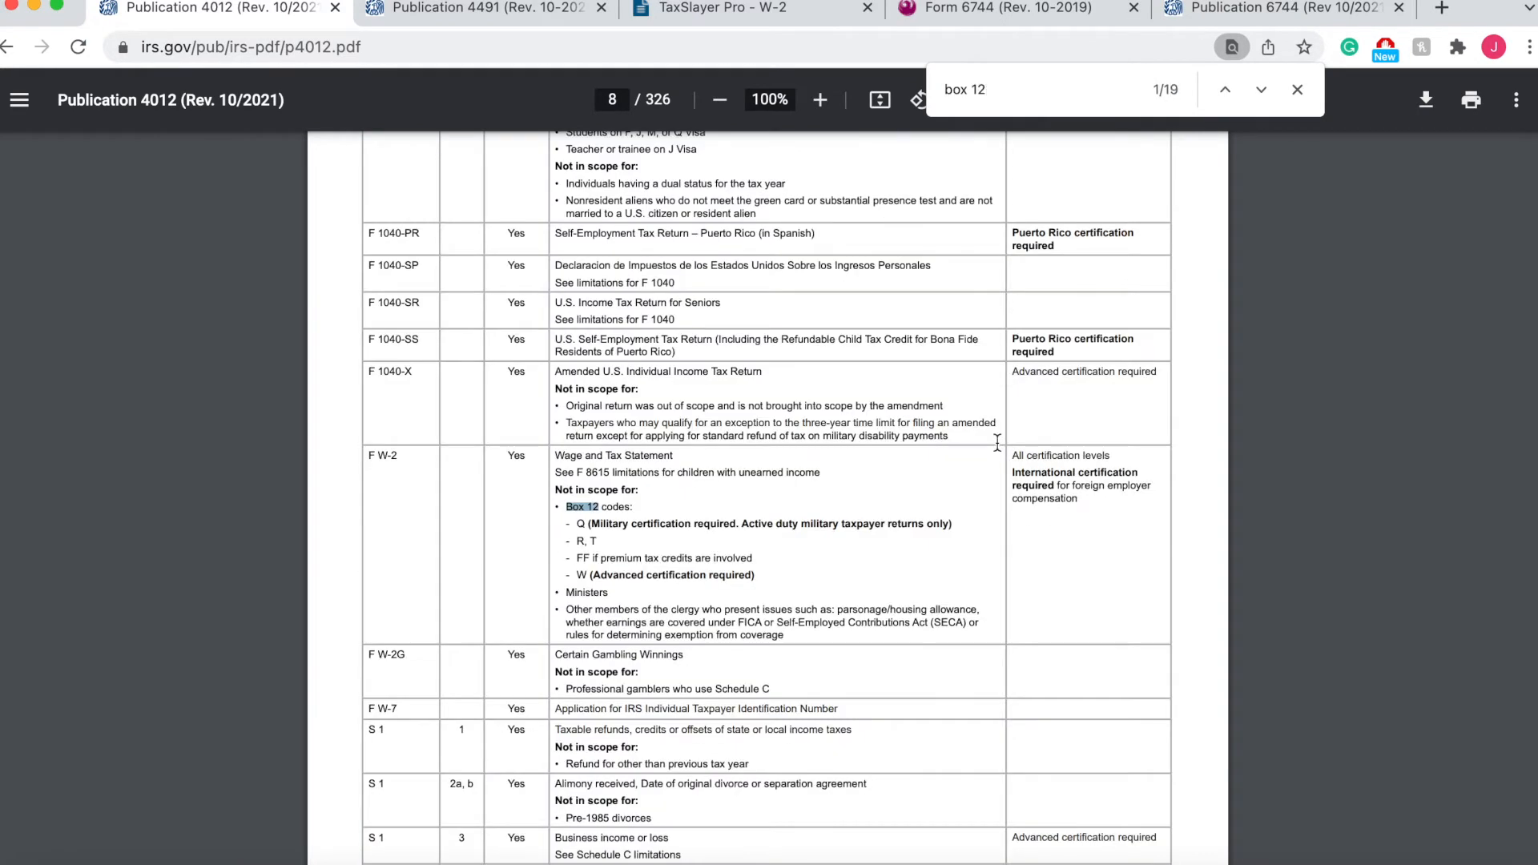
pyautogui.click(1261, 90)
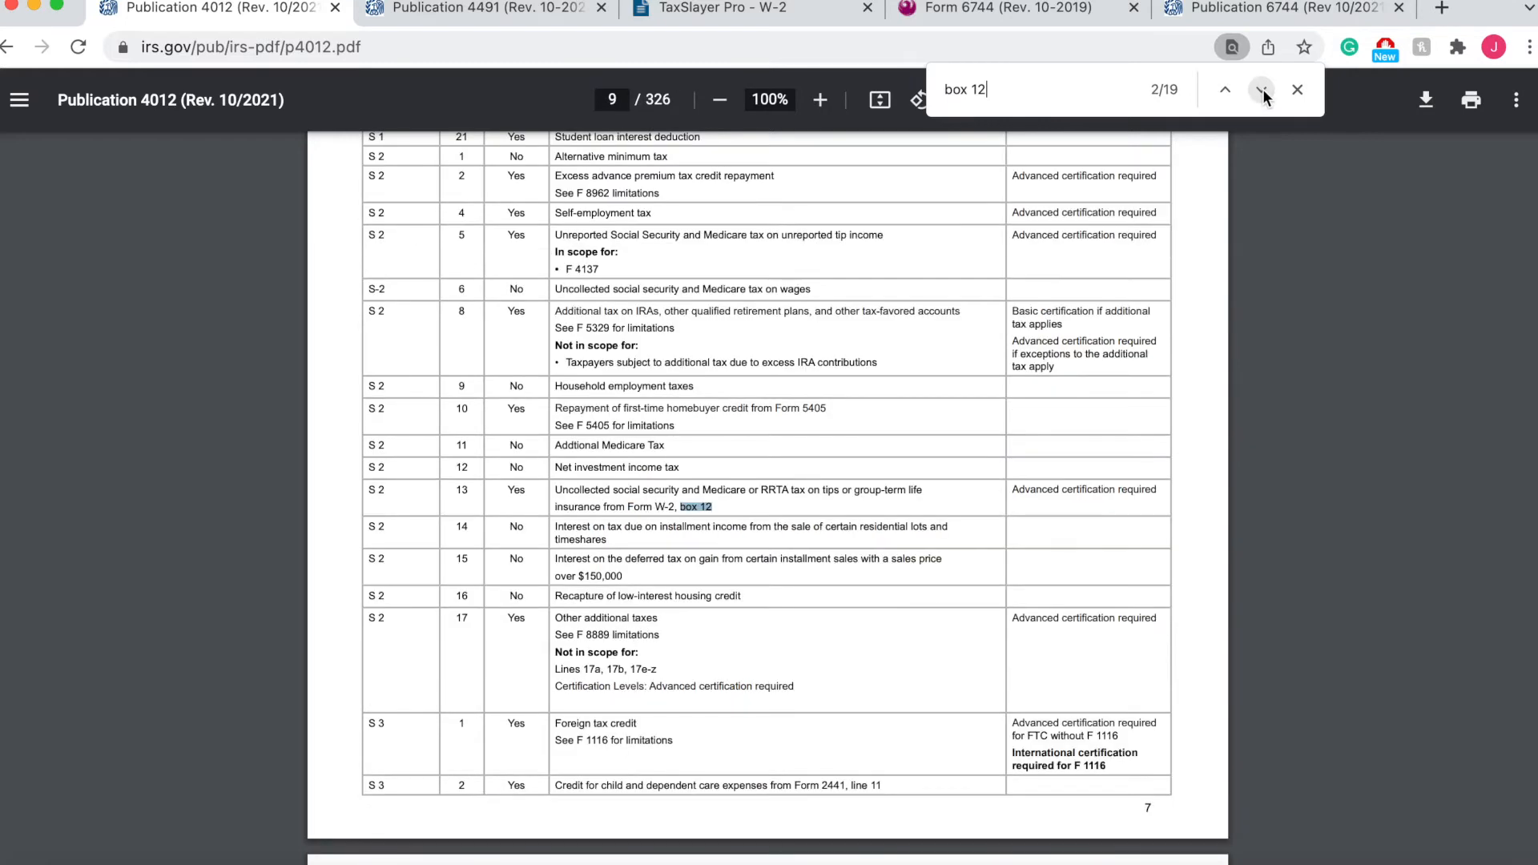
pyautogui.click(1262, 89)
pyautogui.click(1261, 90)
pyautogui.click(1262, 90)
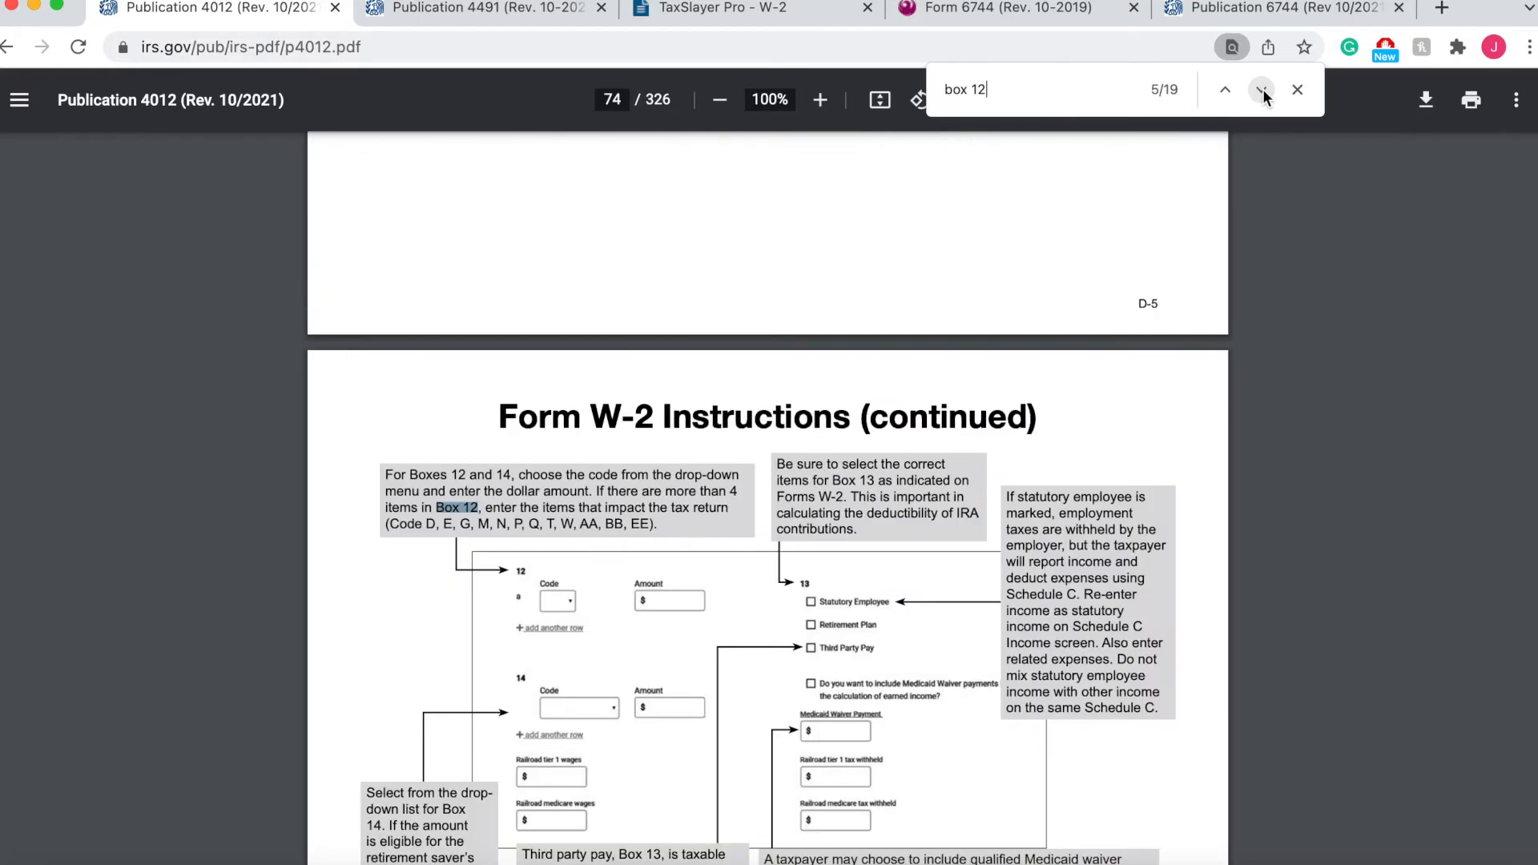
pyautogui.click(1224, 90)
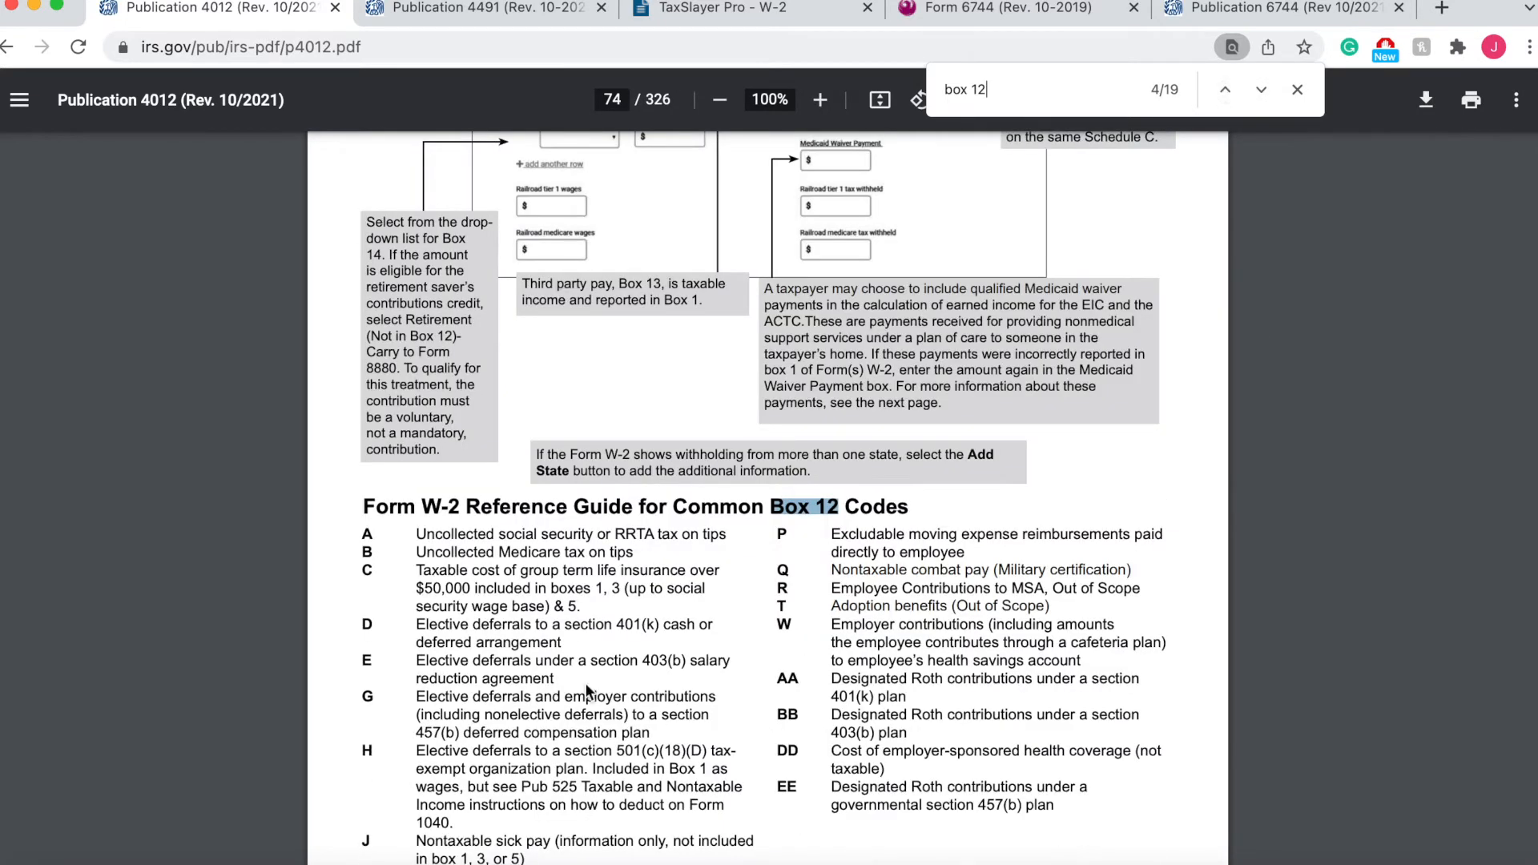
# Read through the common Box 12 codes list, then return to the W-2 form
pyautogui.scroll(-3, 591, 599)
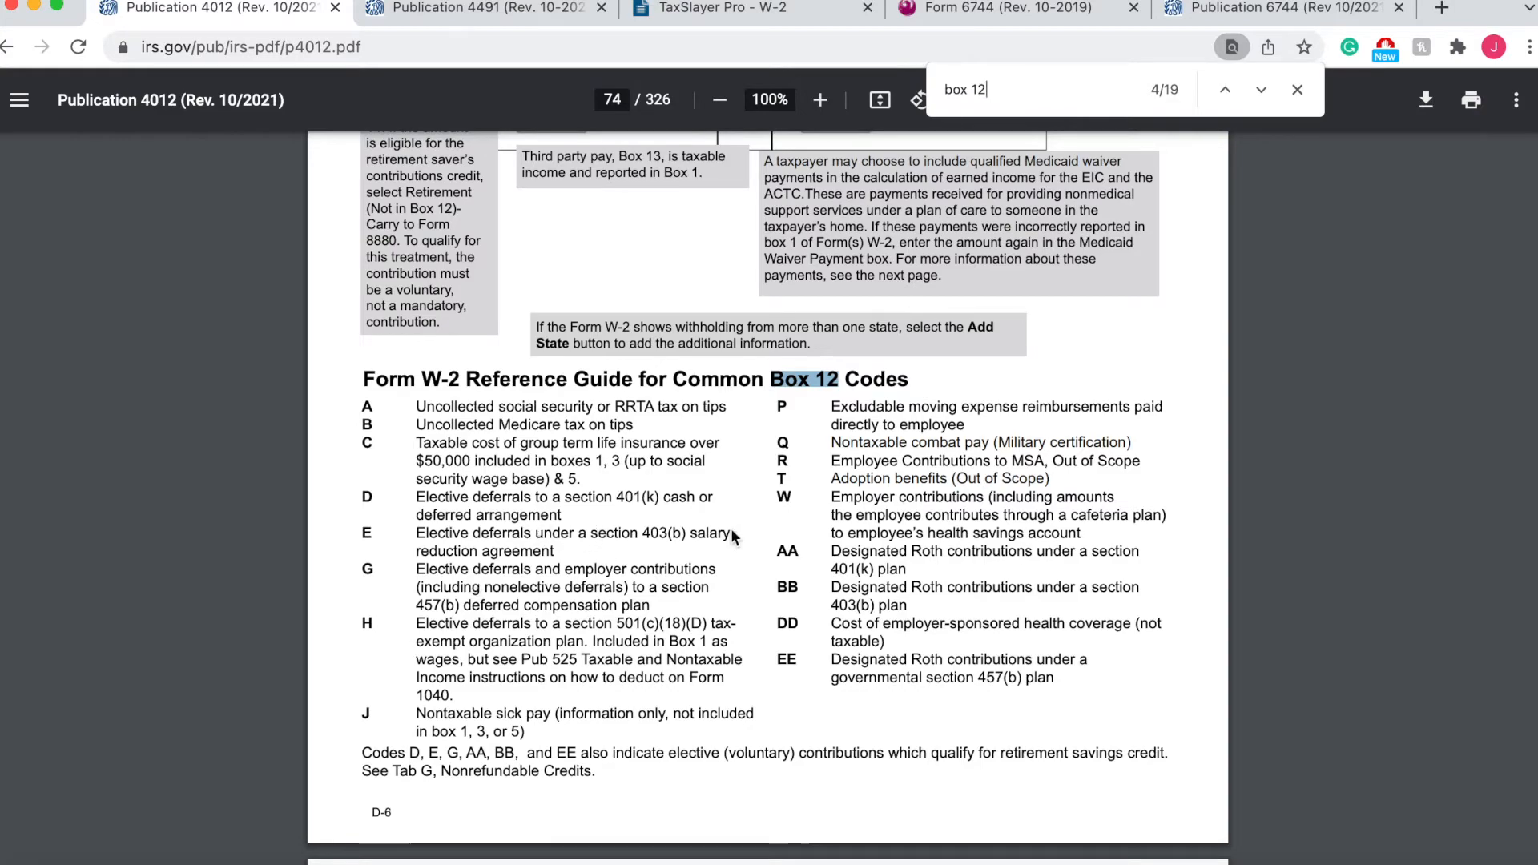
pyautogui.scroll(-15, 730, 529)
pyautogui.scroll(10, 731, 535)
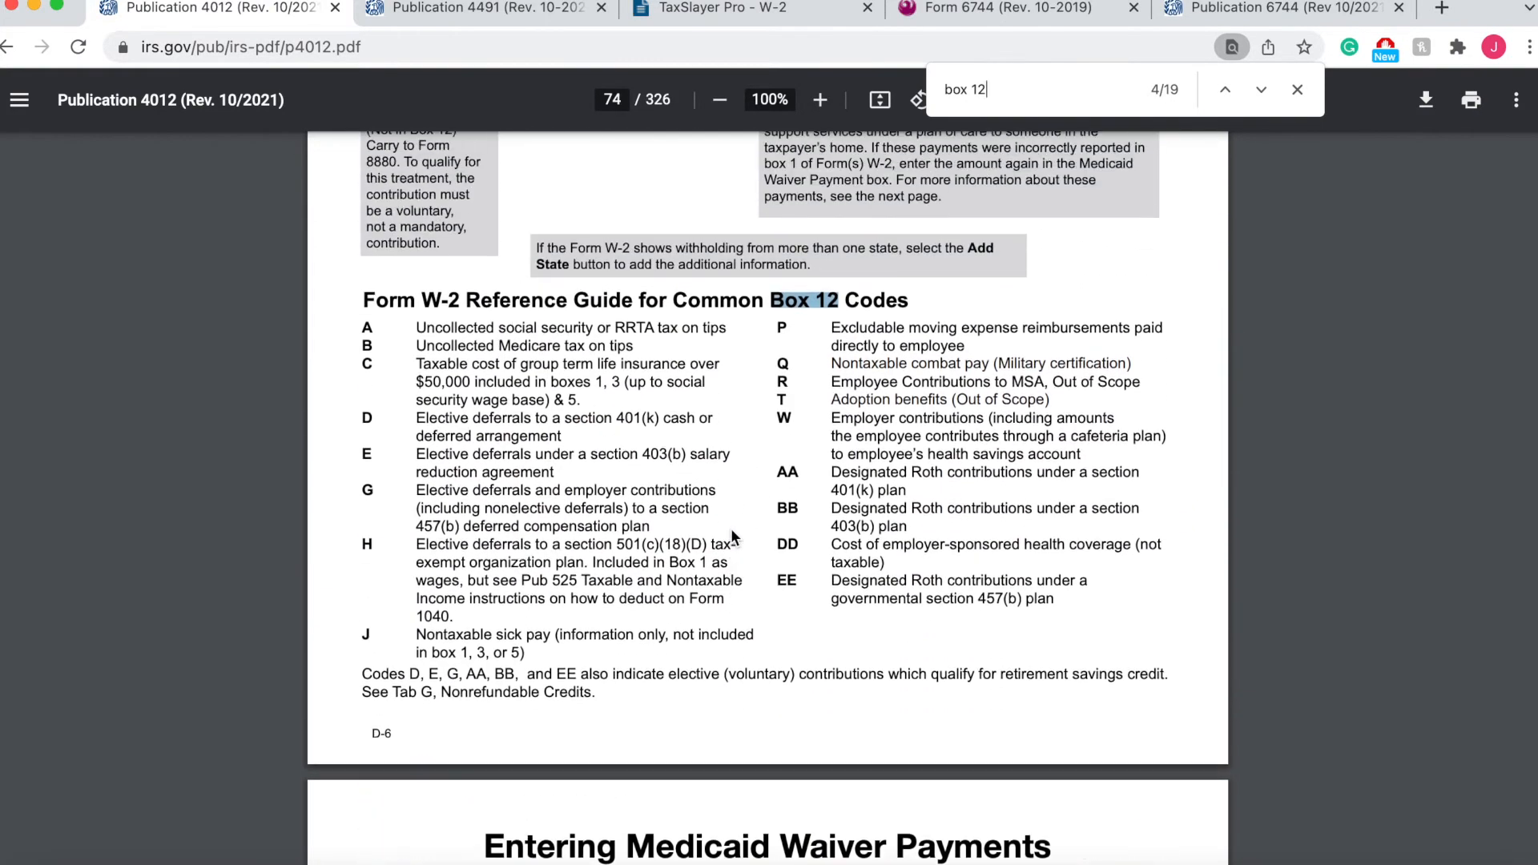
pyautogui.scroll(2, 730, 535)
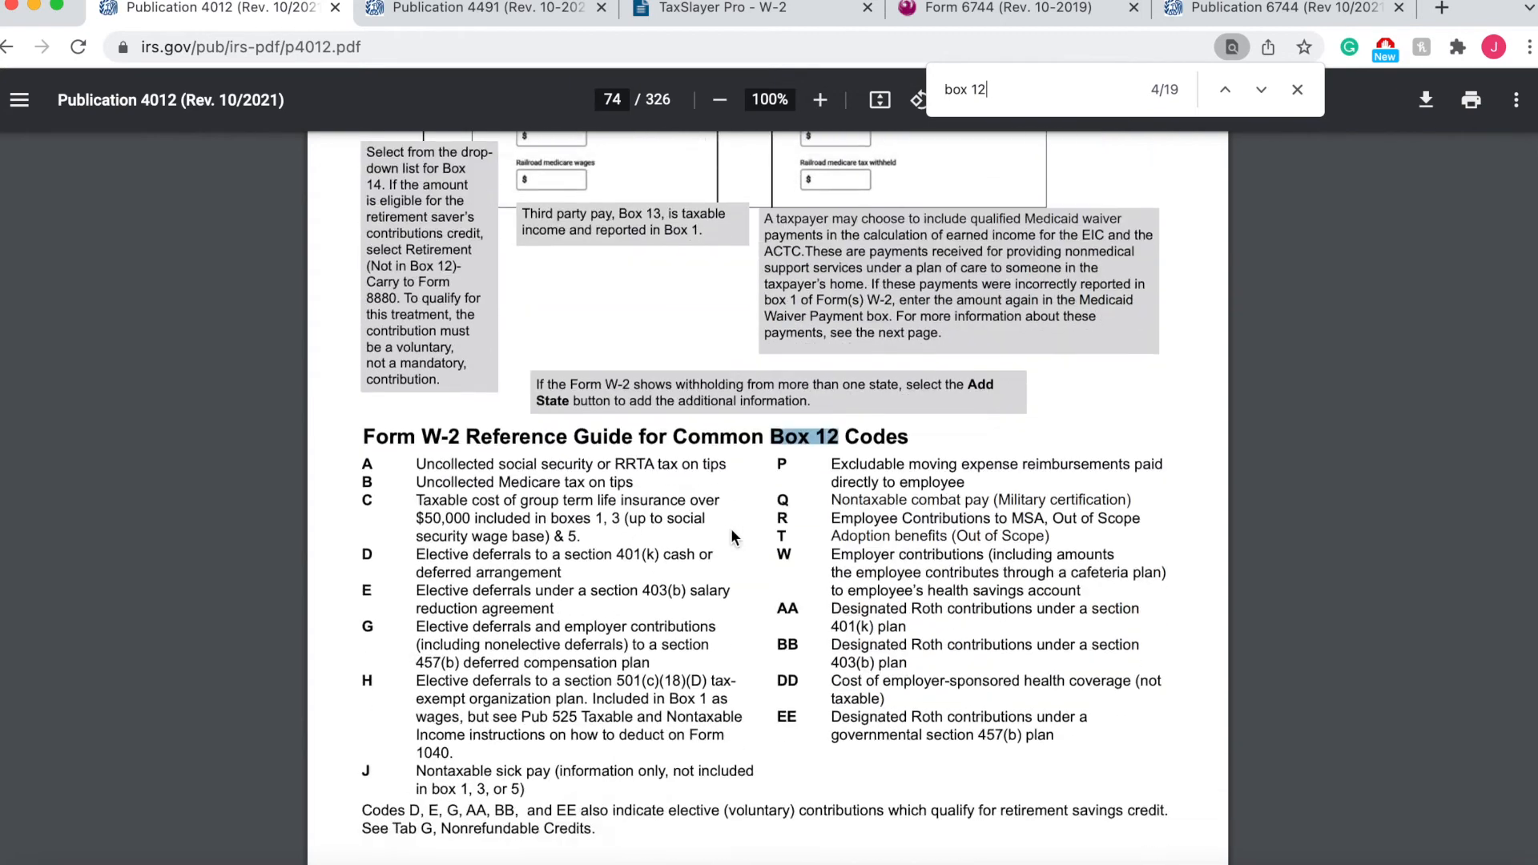
pyautogui.scroll(-3, 731, 535)
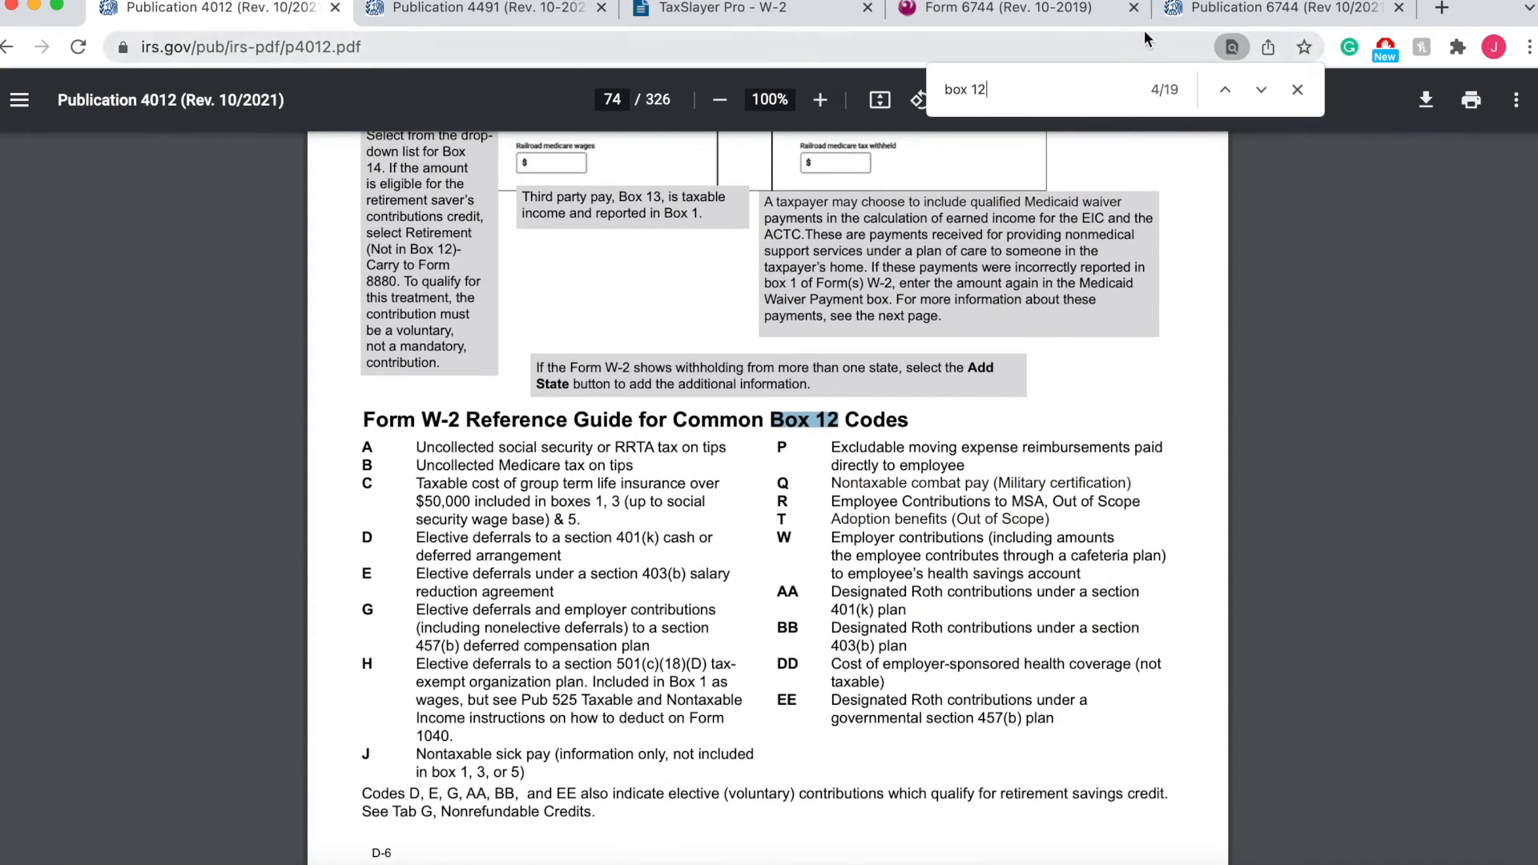
pyautogui.click(765, 13)
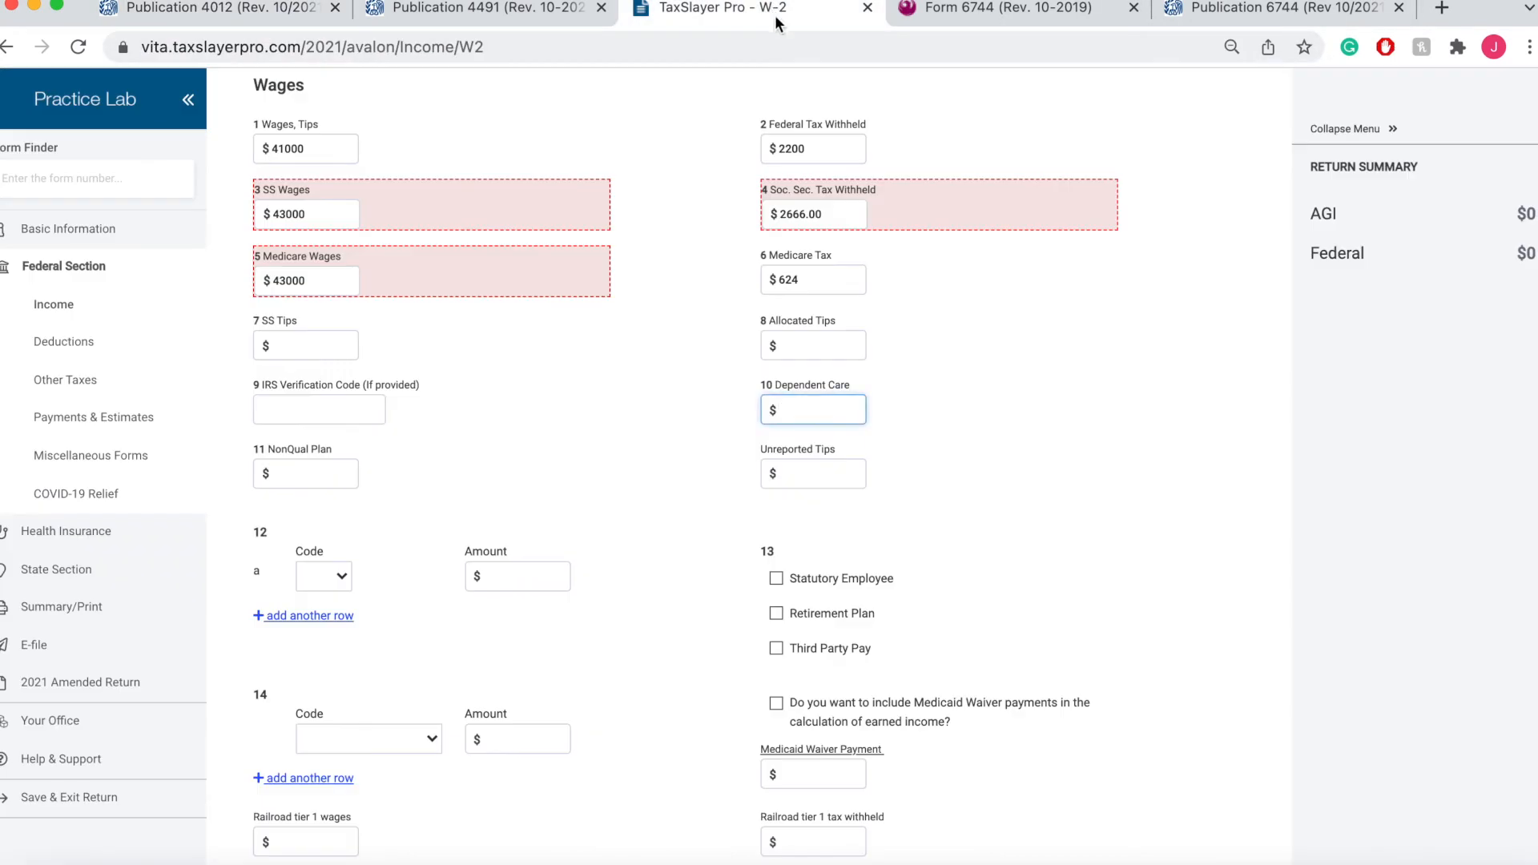
# Set box 12a to code E with an amount of 2000
pyautogui.click(342, 580)
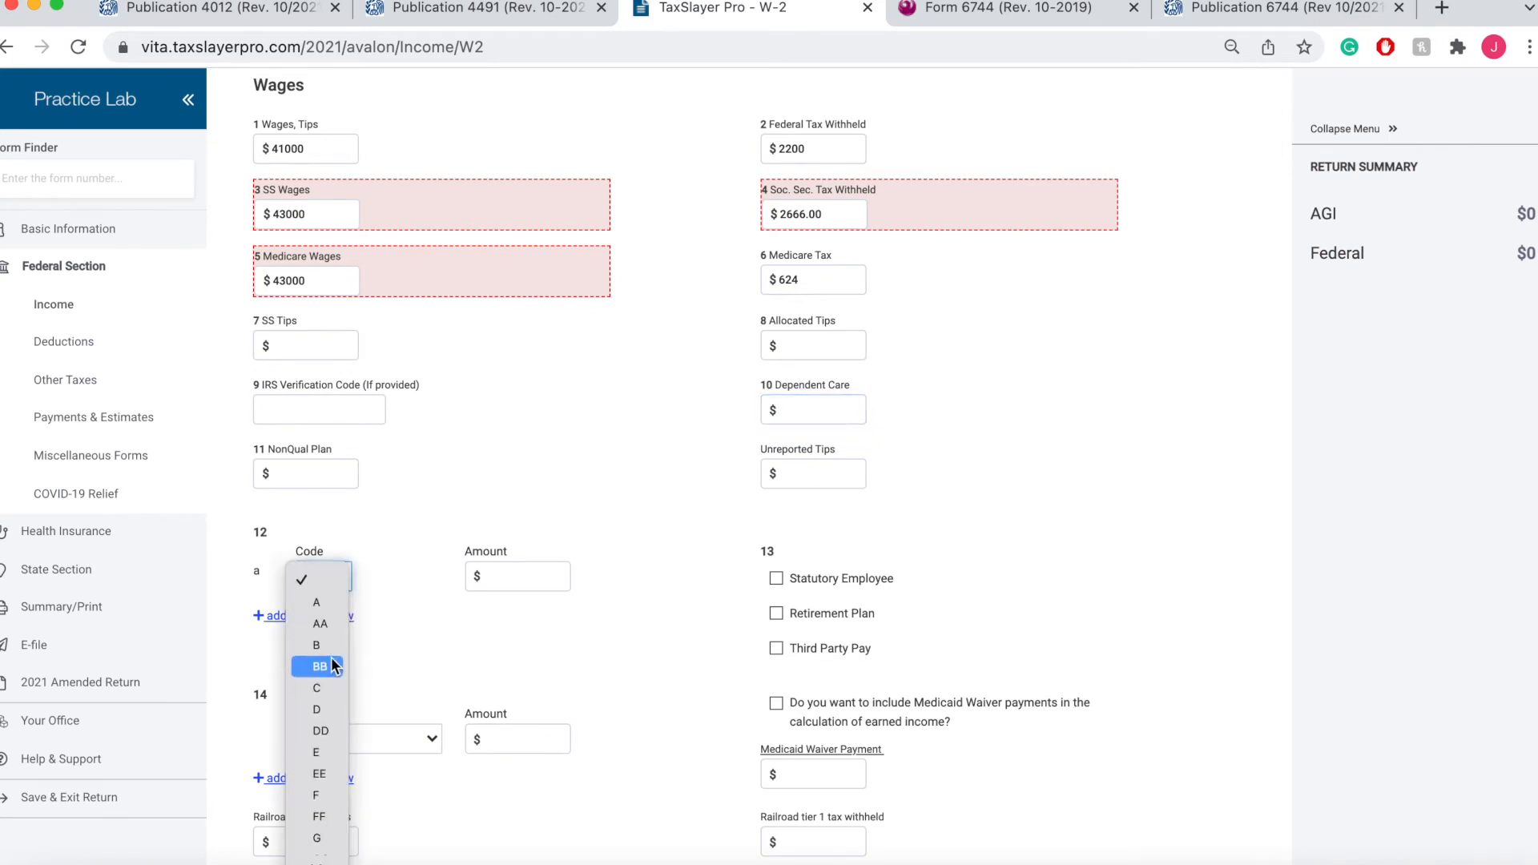
pyautogui.click(317, 753)
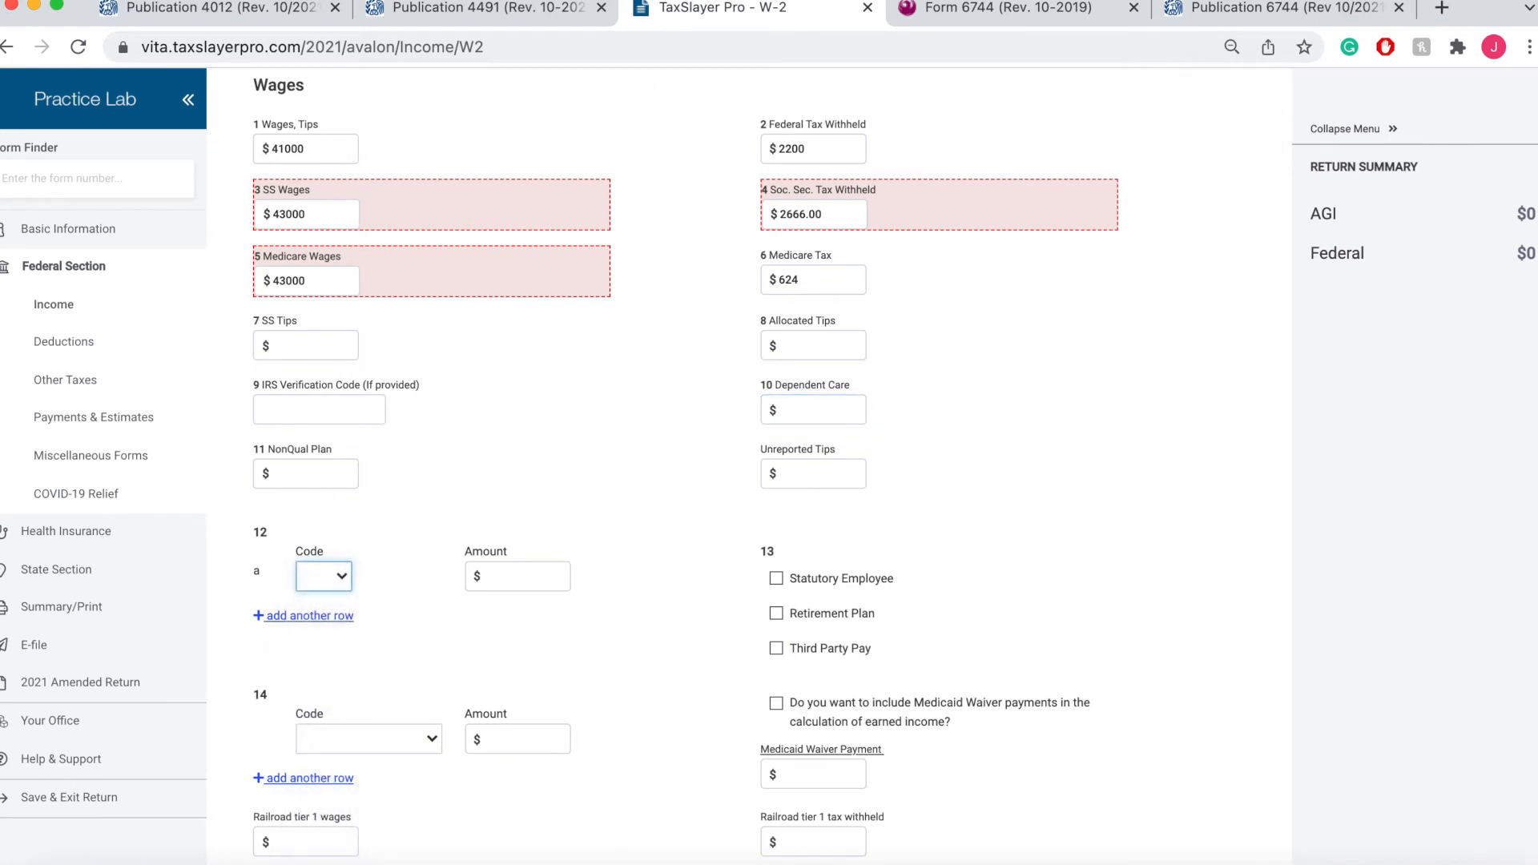
pyautogui.click(993, 20)
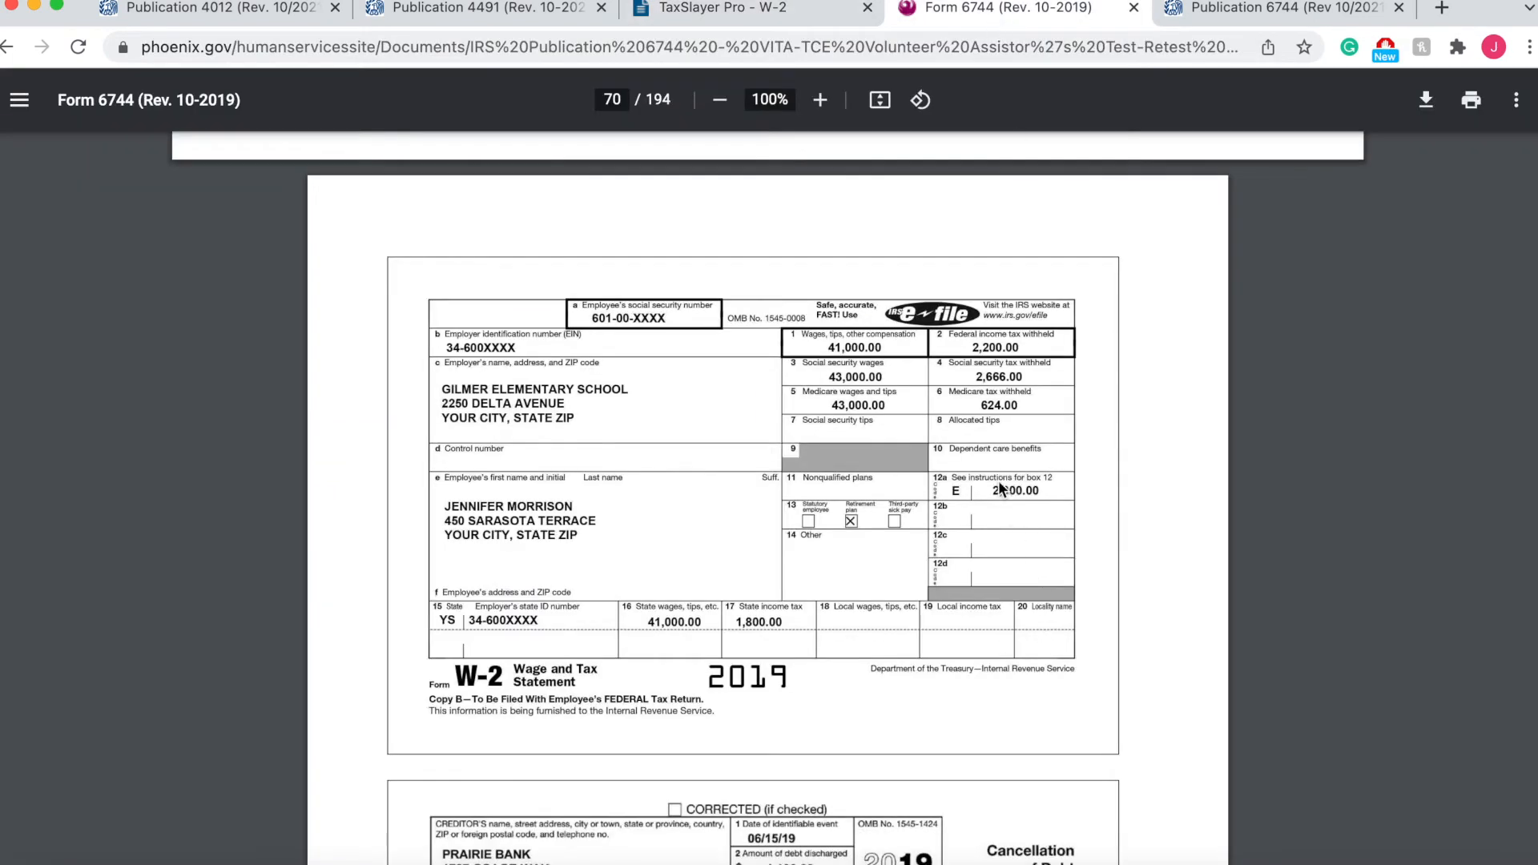
pyautogui.click(753, 9)
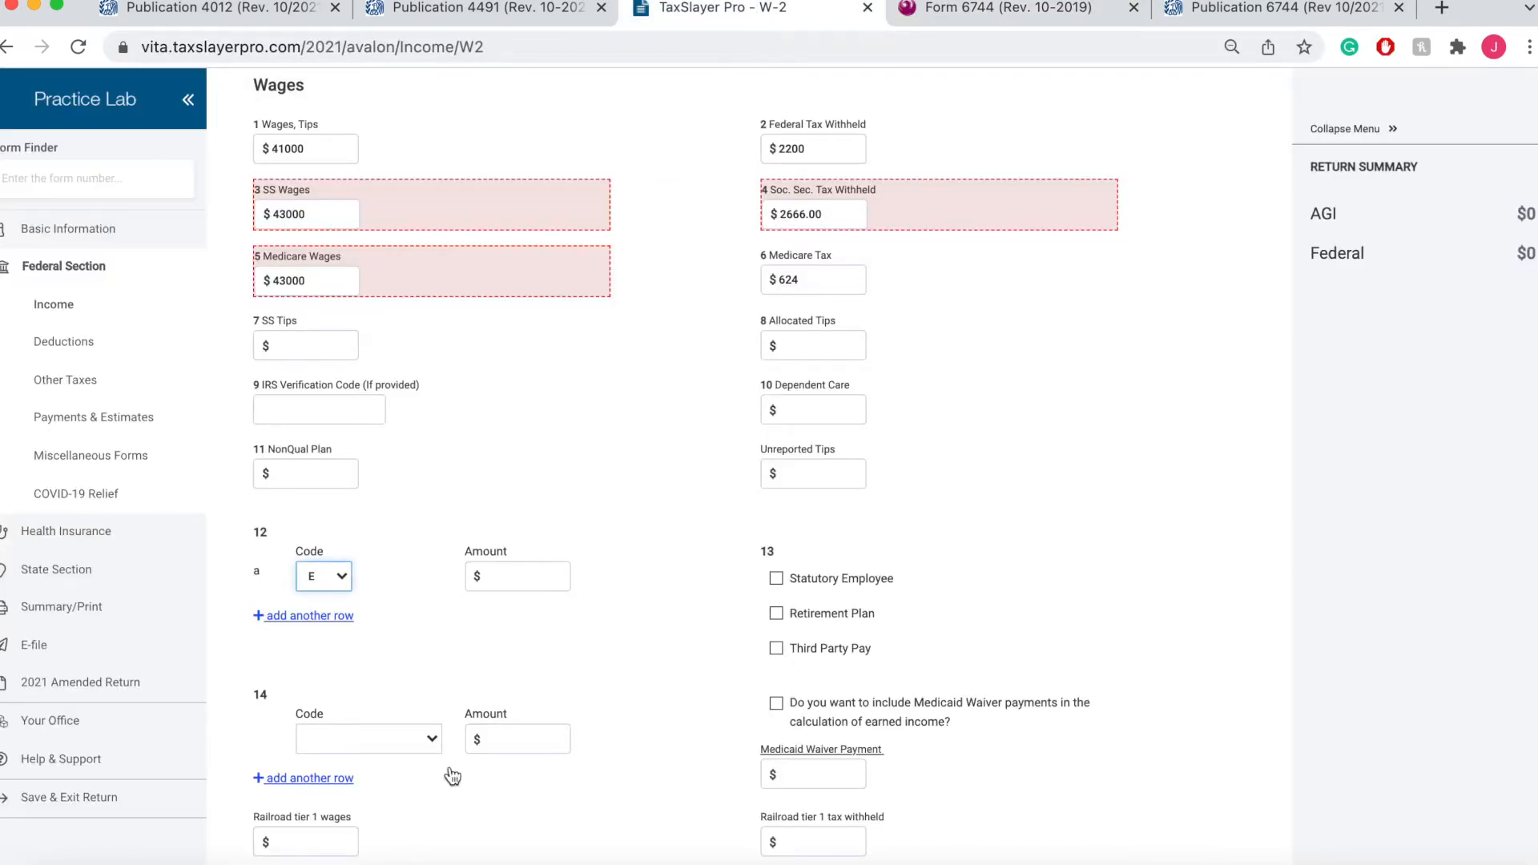
pyautogui.click(533, 576)
pyautogui.write('2000')
pyautogui.click(655, 445)
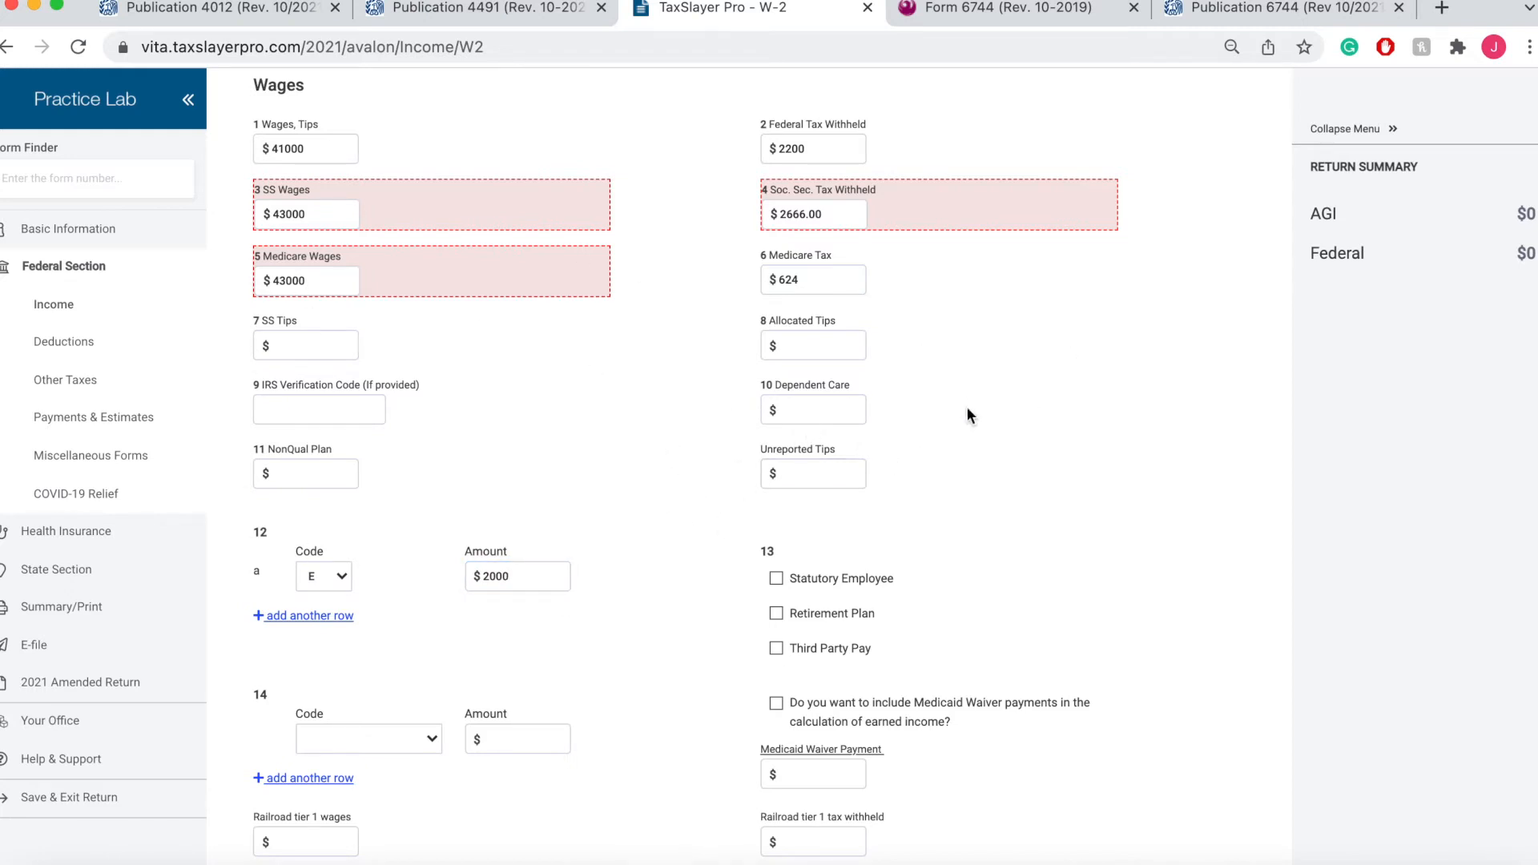
# Check Retirement Plan in box 13 after confirming it on the sample W-2
pyautogui.click(990, 12)
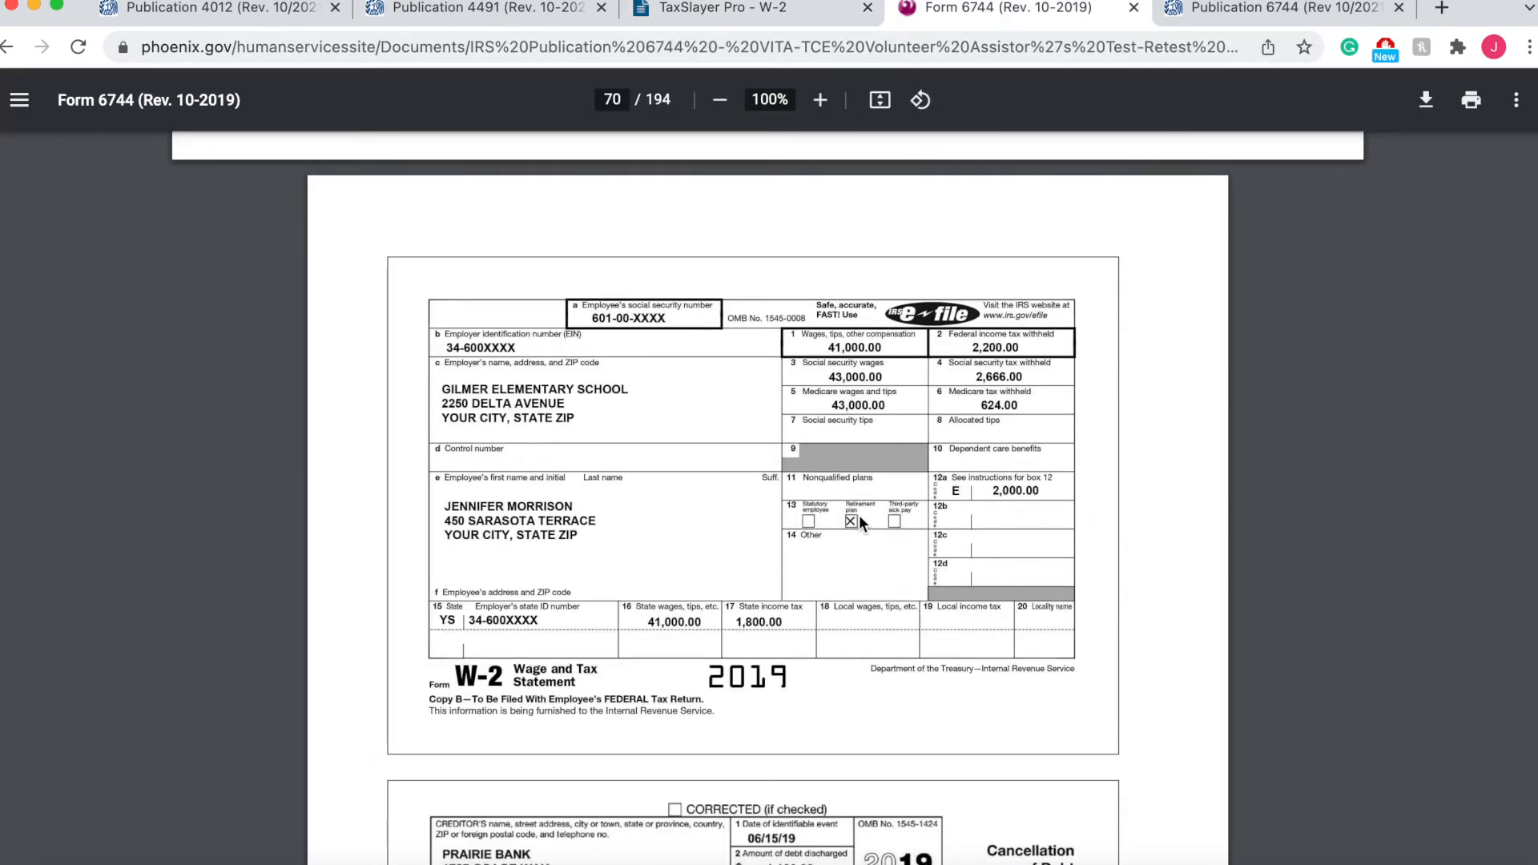
pyautogui.click(767, 11)
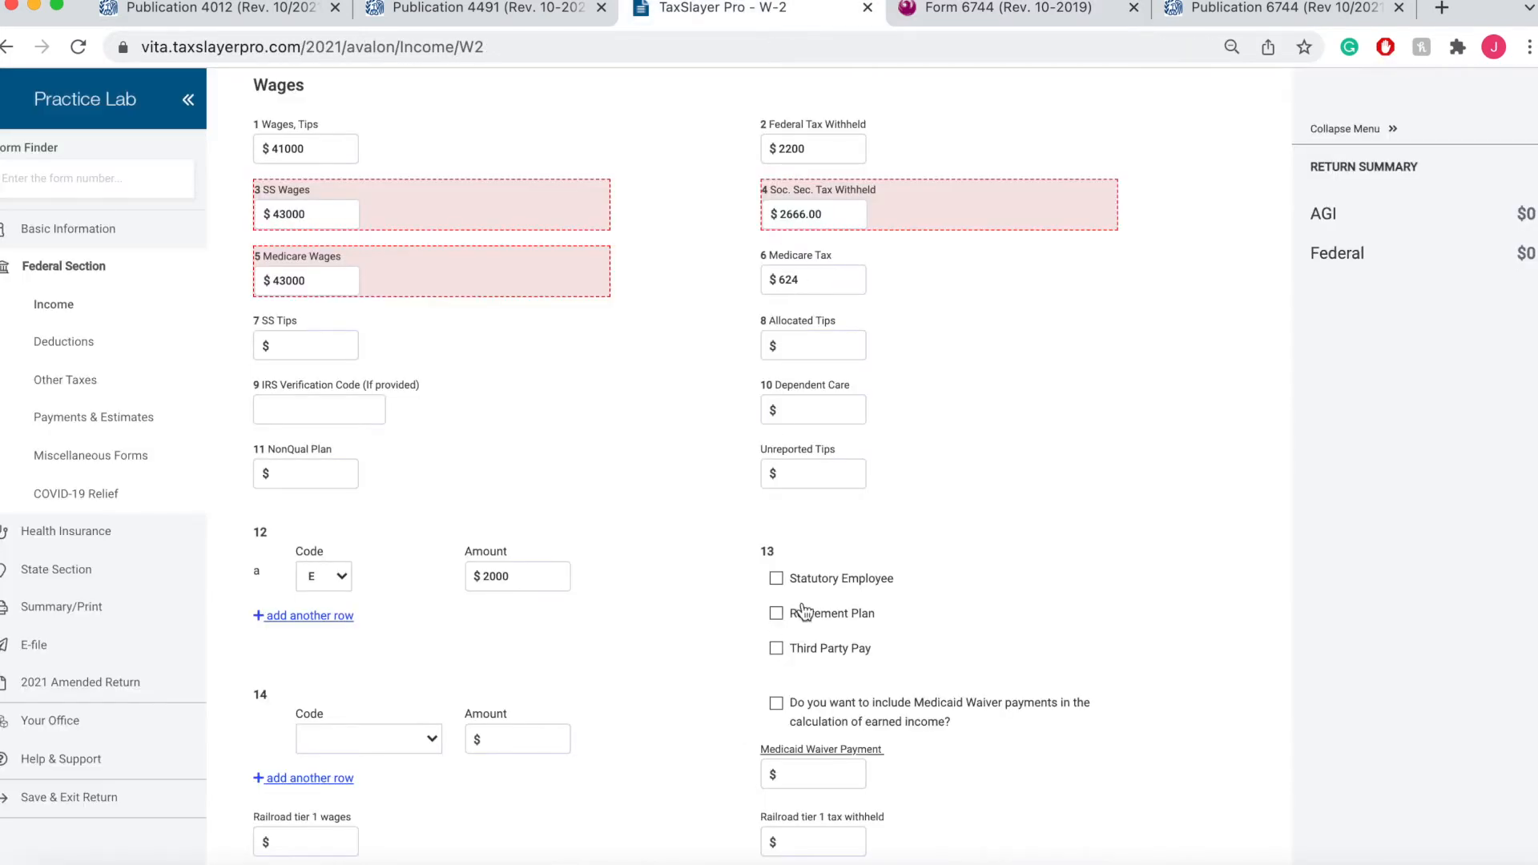
pyautogui.click(775, 613)
pyautogui.scroll(-2, 707, 717)
pyautogui.scroll(-3, 707, 717)
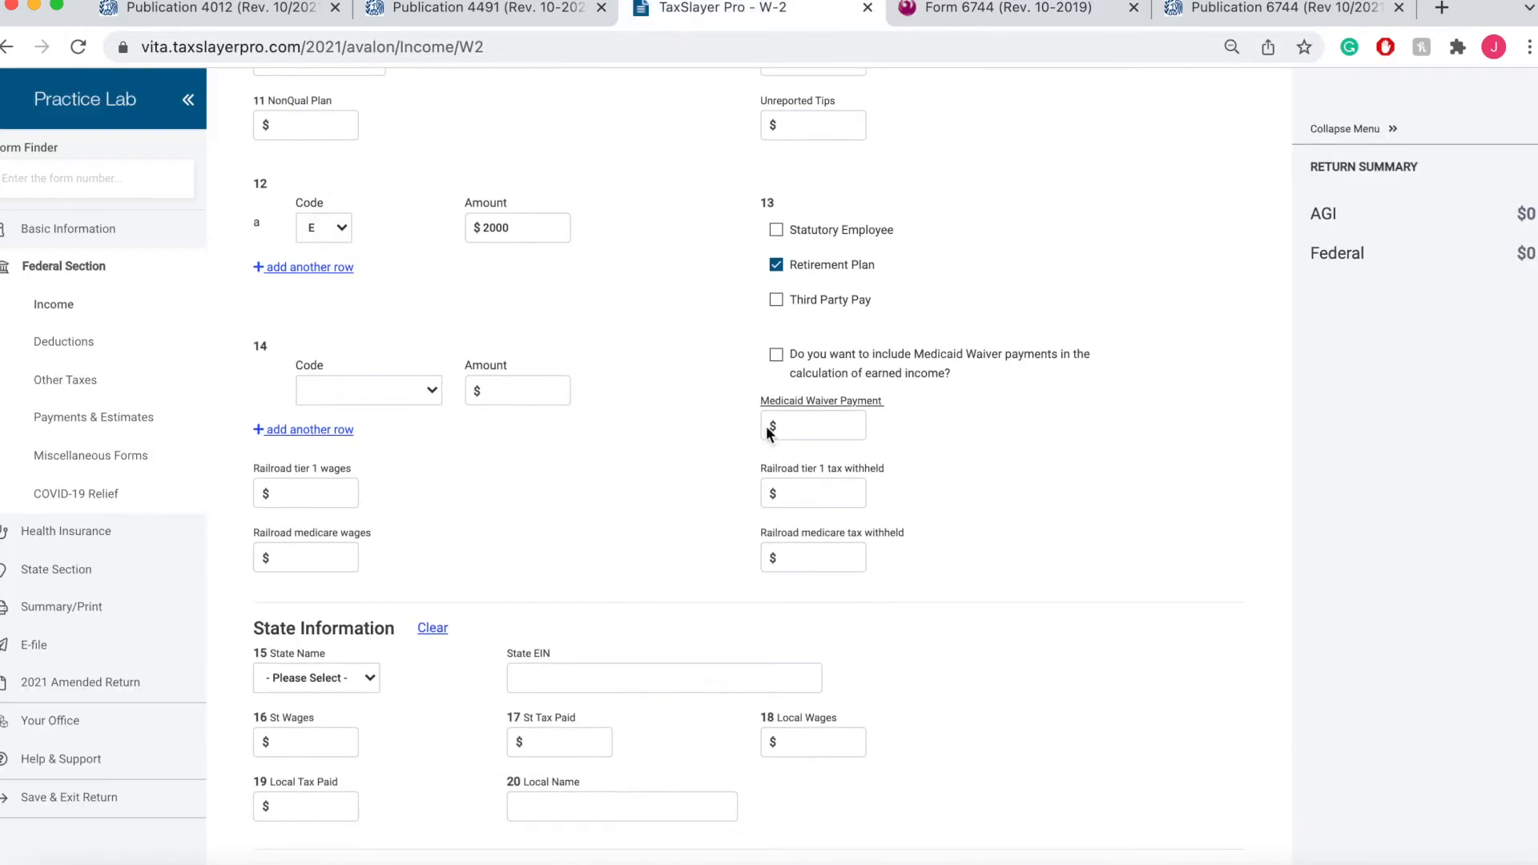
pyautogui.click(1007, 8)
pyautogui.scroll(-3, 858, 526)
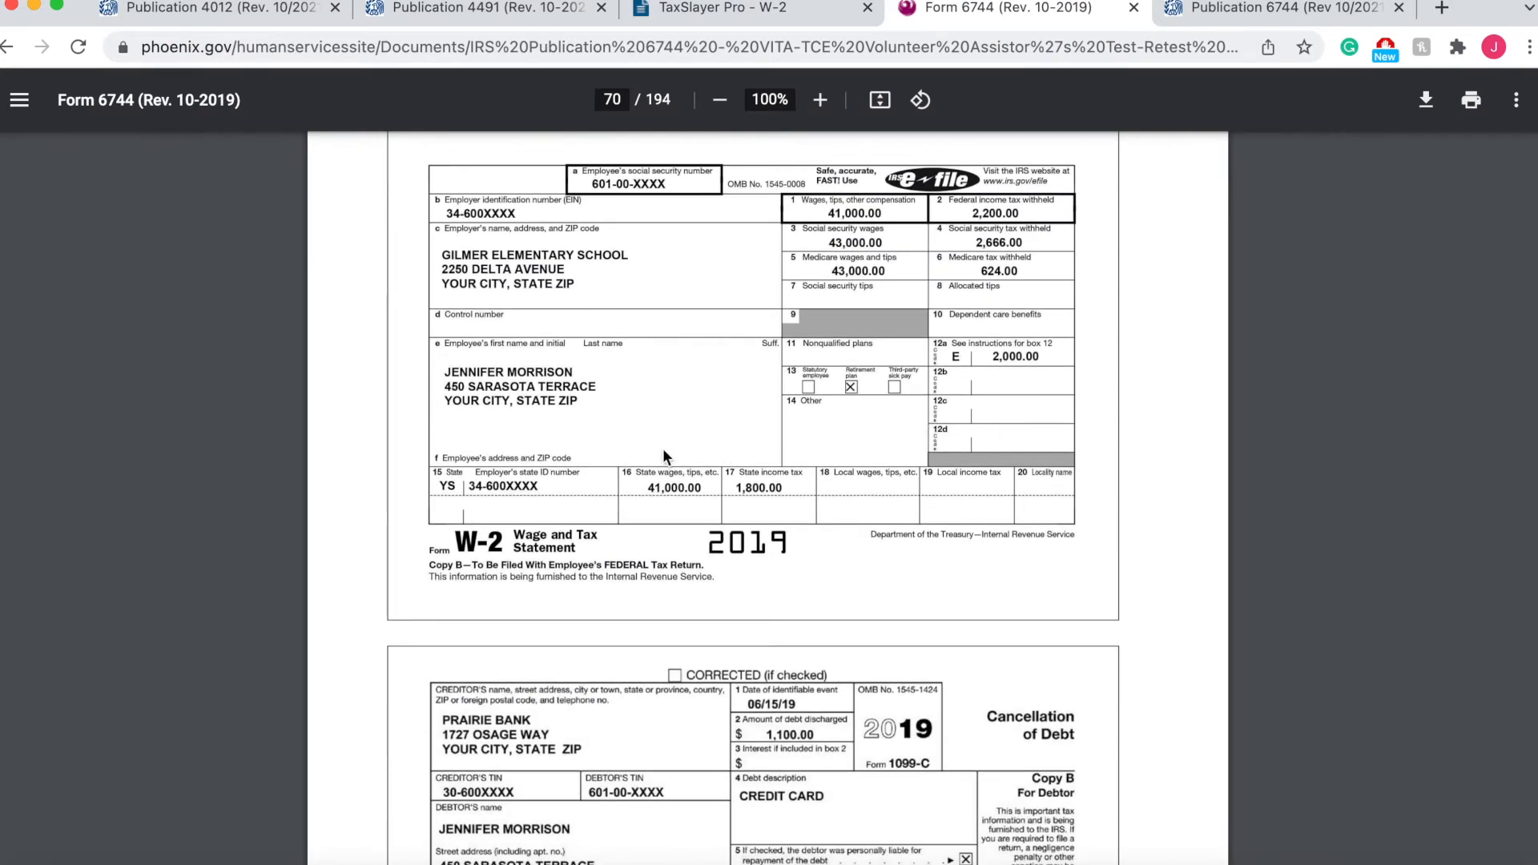
pyautogui.click(725, 10)
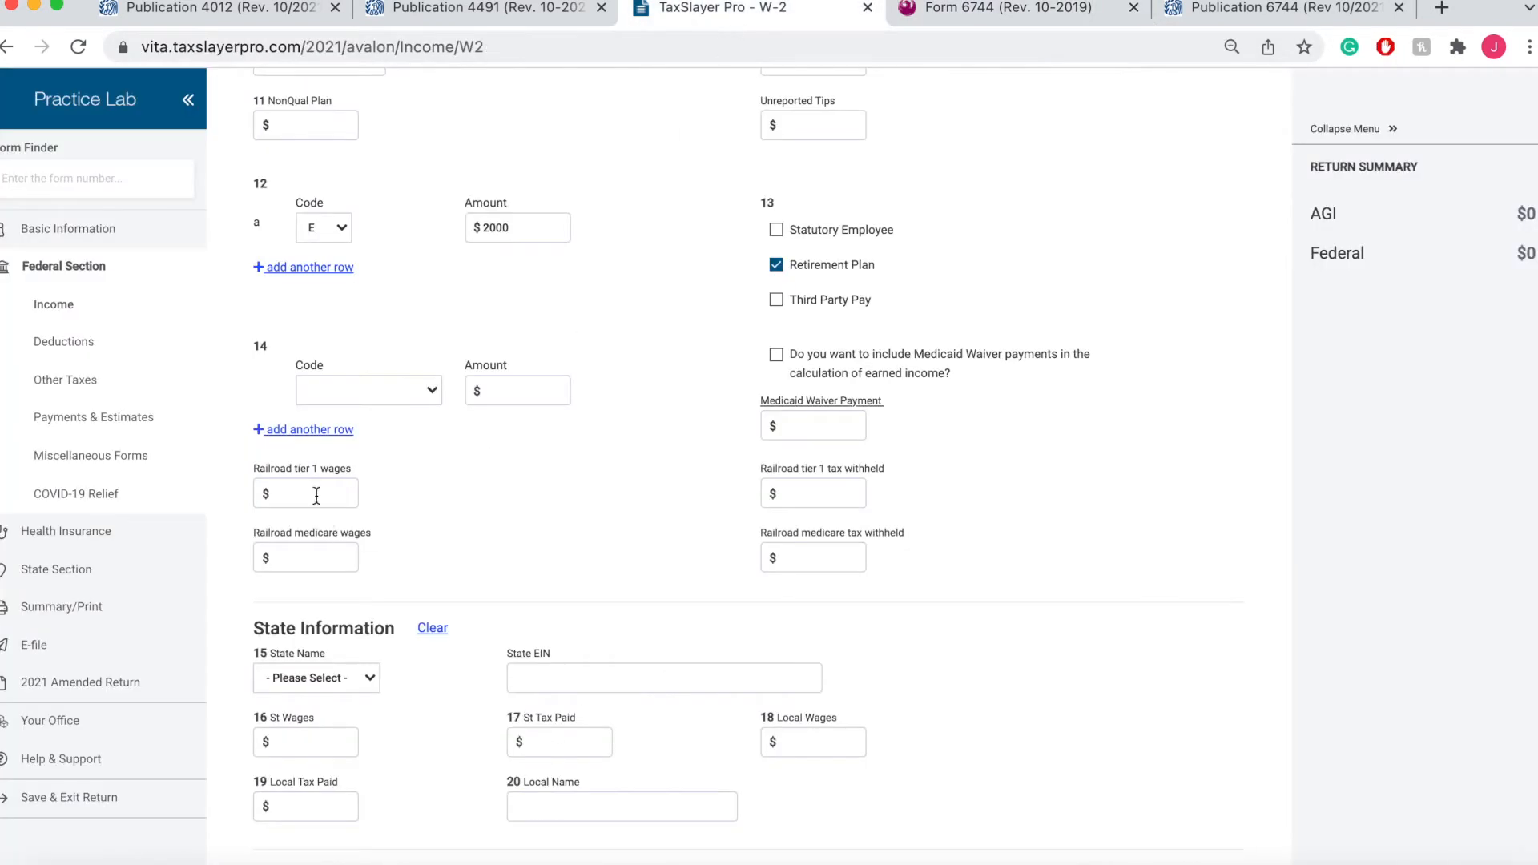
# Select Oregon as the W-2 state and check the sample's state ID and wages
pyautogui.scroll(-2, 468, 517)
pyautogui.click(365, 569)
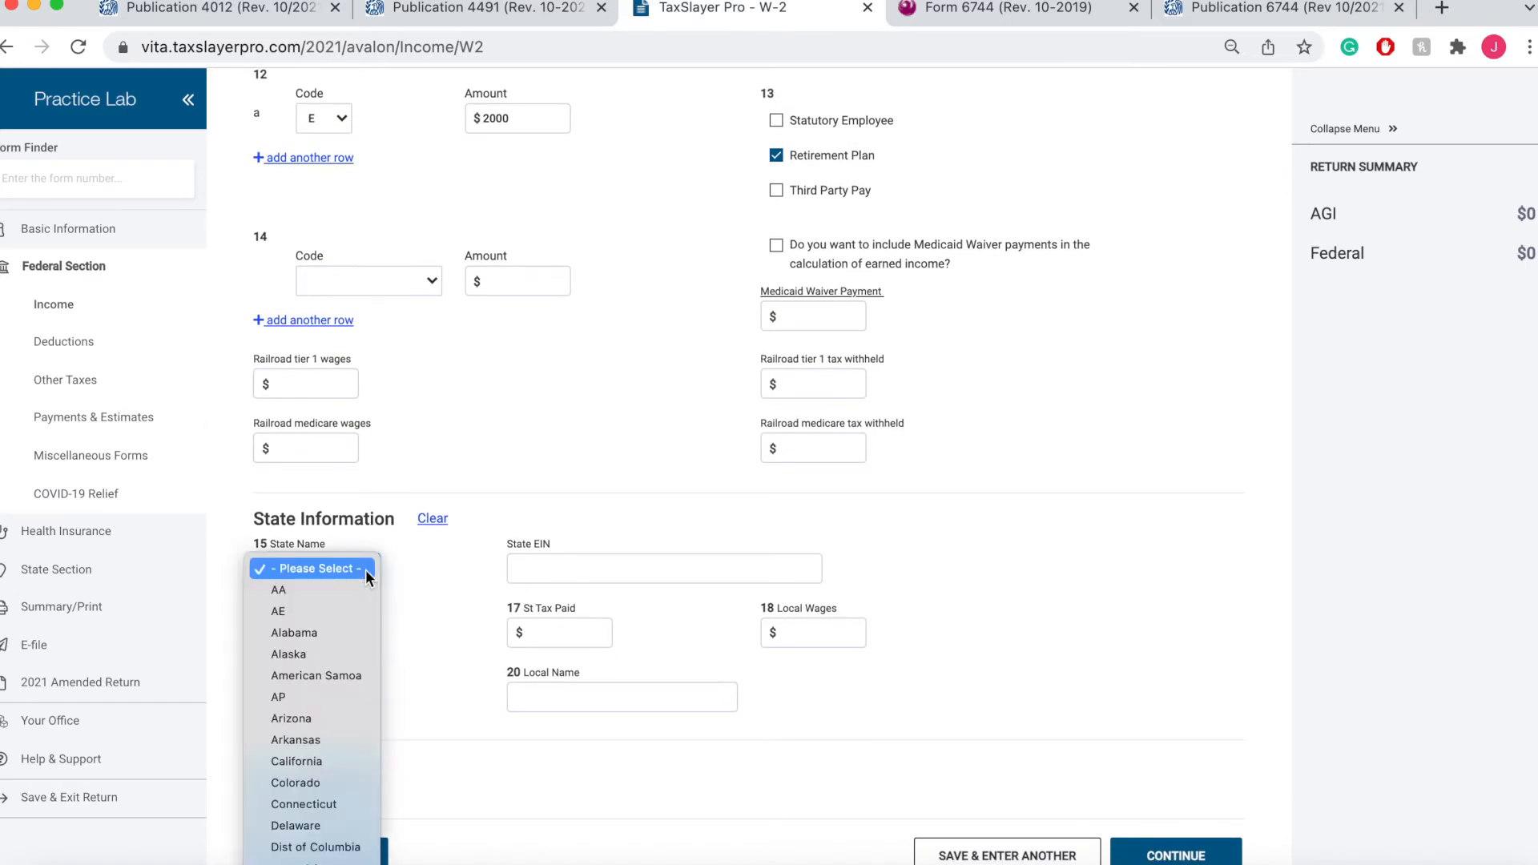
pyautogui.scroll(-5, 328, 775)
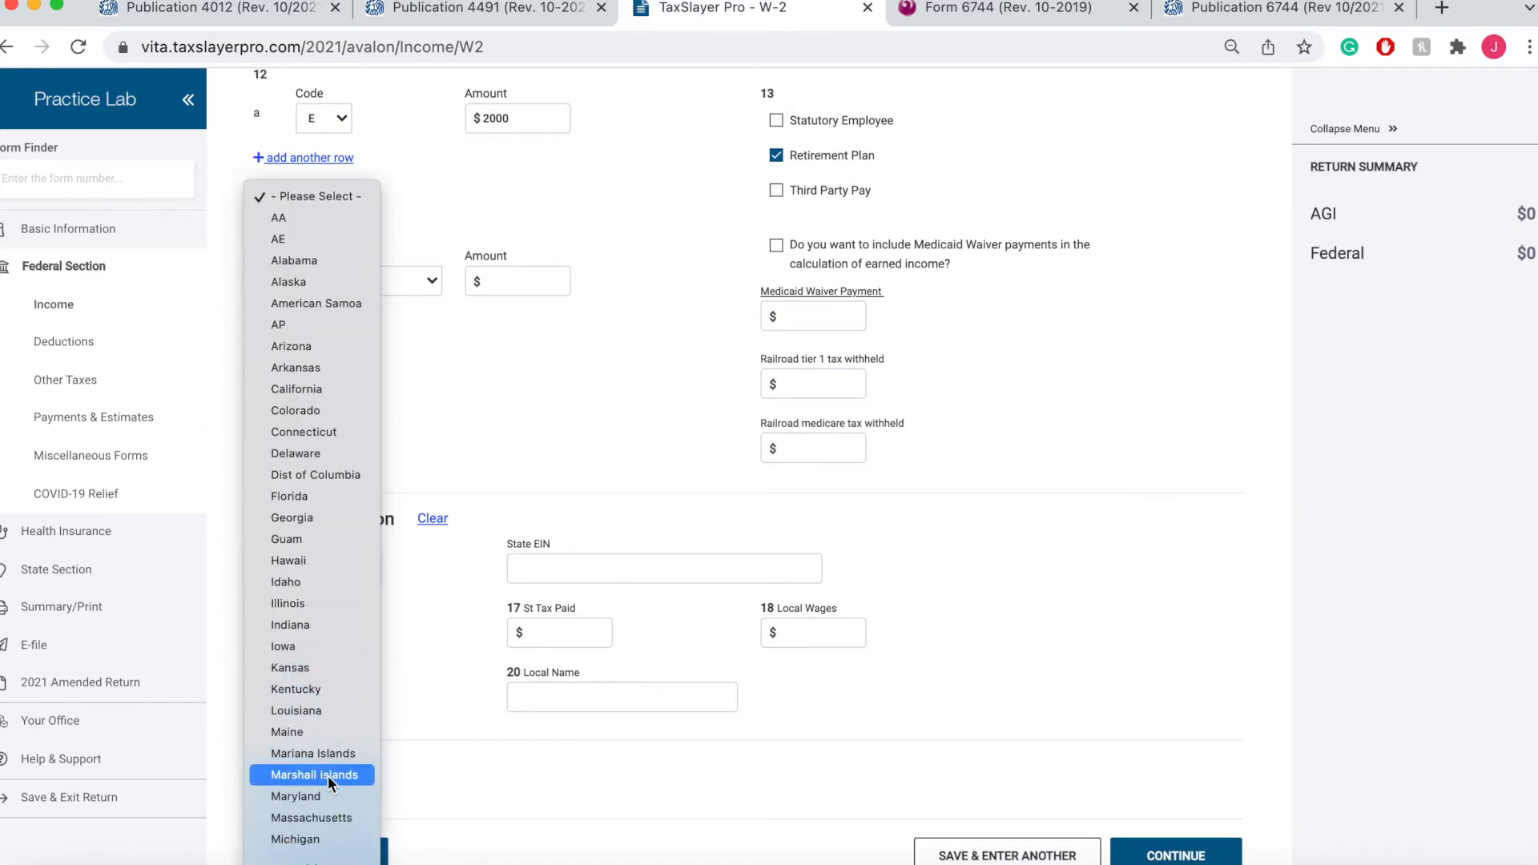
pyautogui.scroll(-10, 329, 775)
pyautogui.click(321, 766)
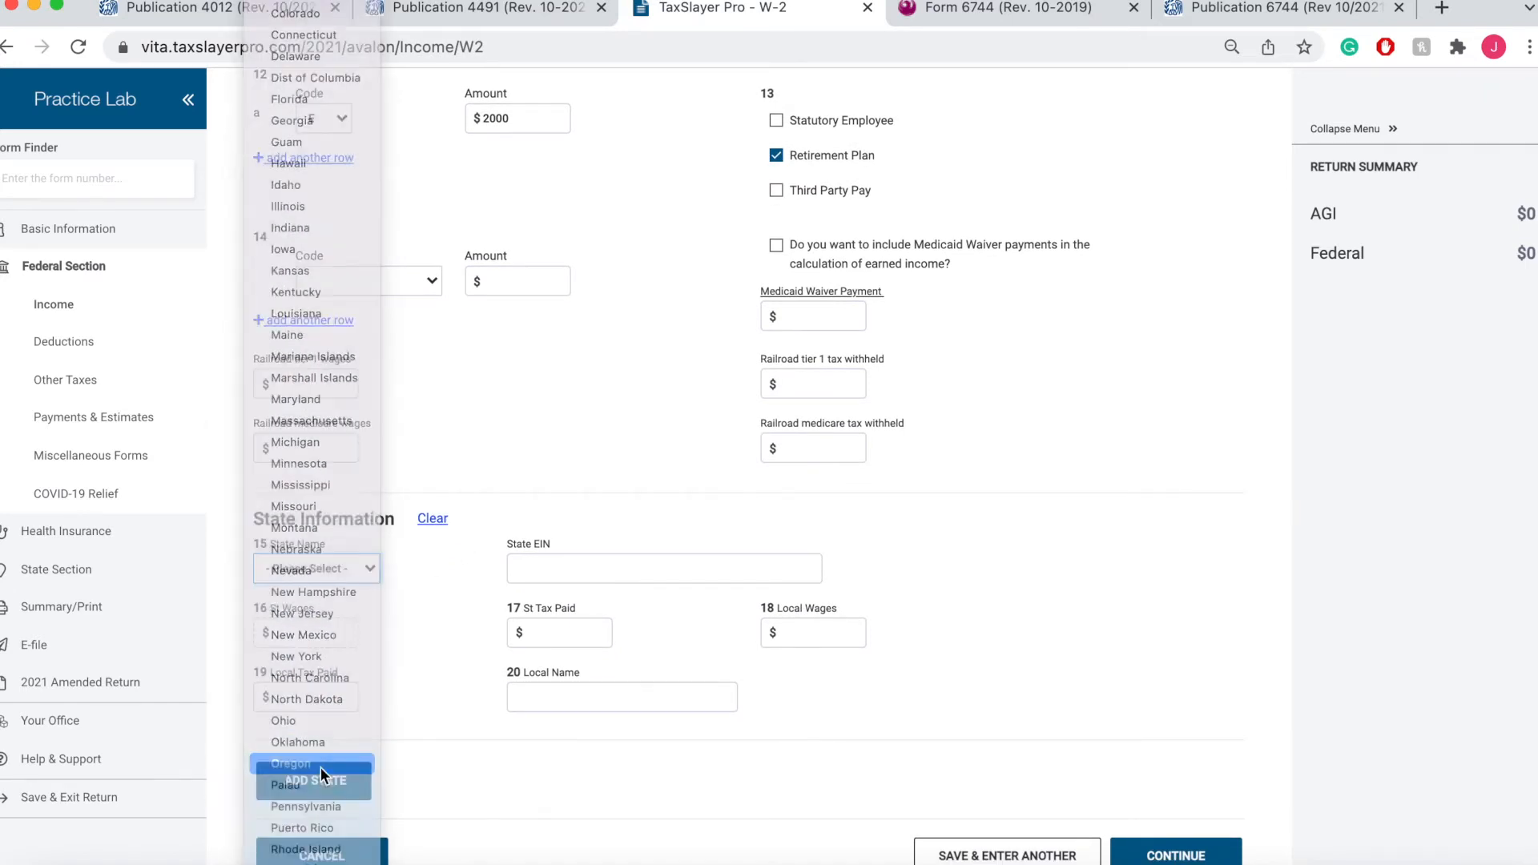
pyautogui.click(971, 10)
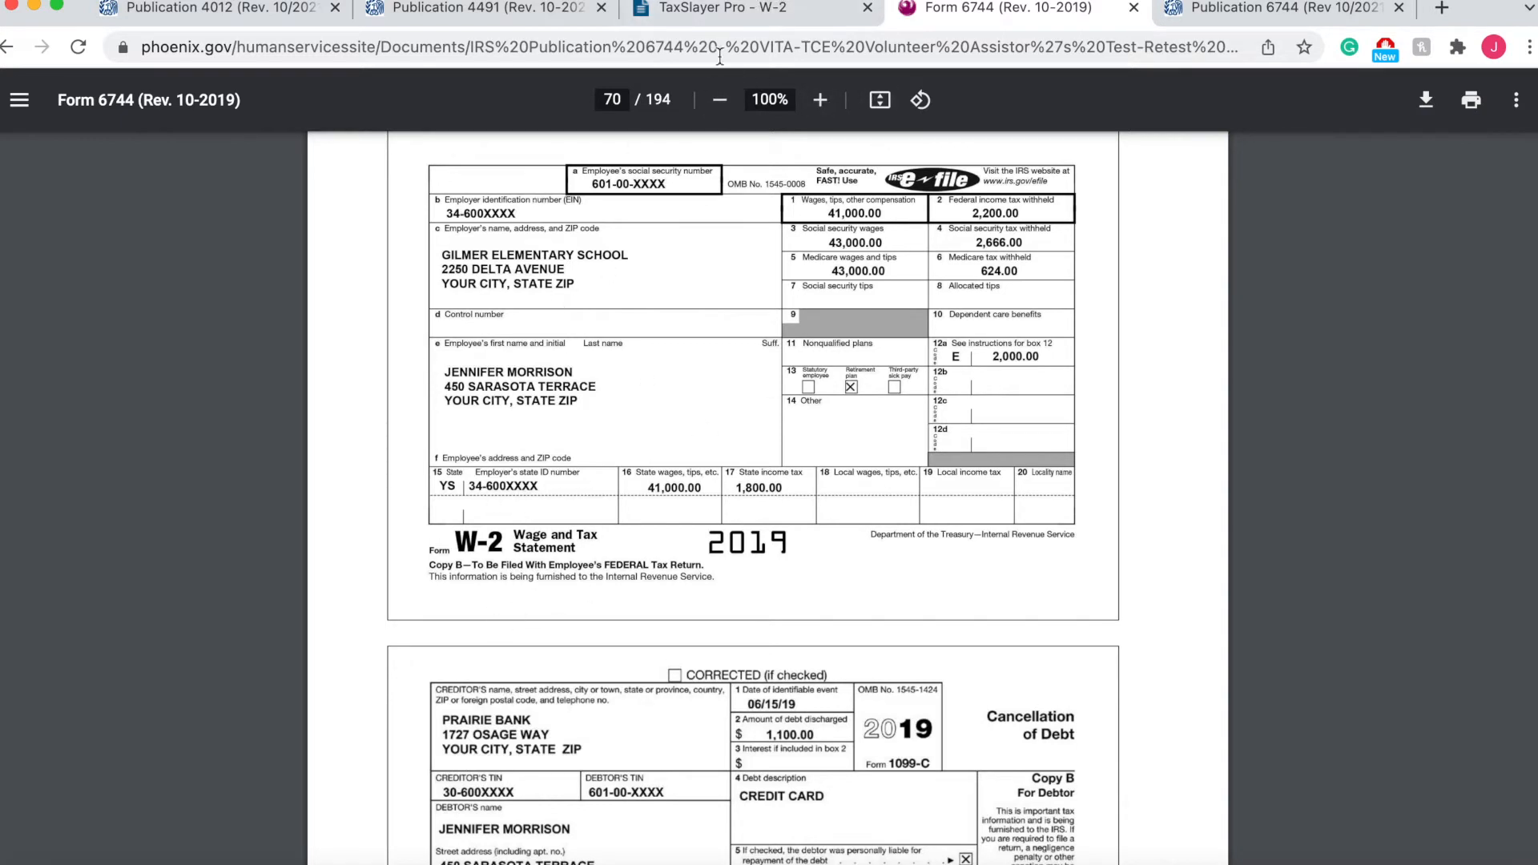
pyautogui.click(724, 19)
# Enter $1800 as the box 17 state tax paid
pyautogui.click(591, 570)
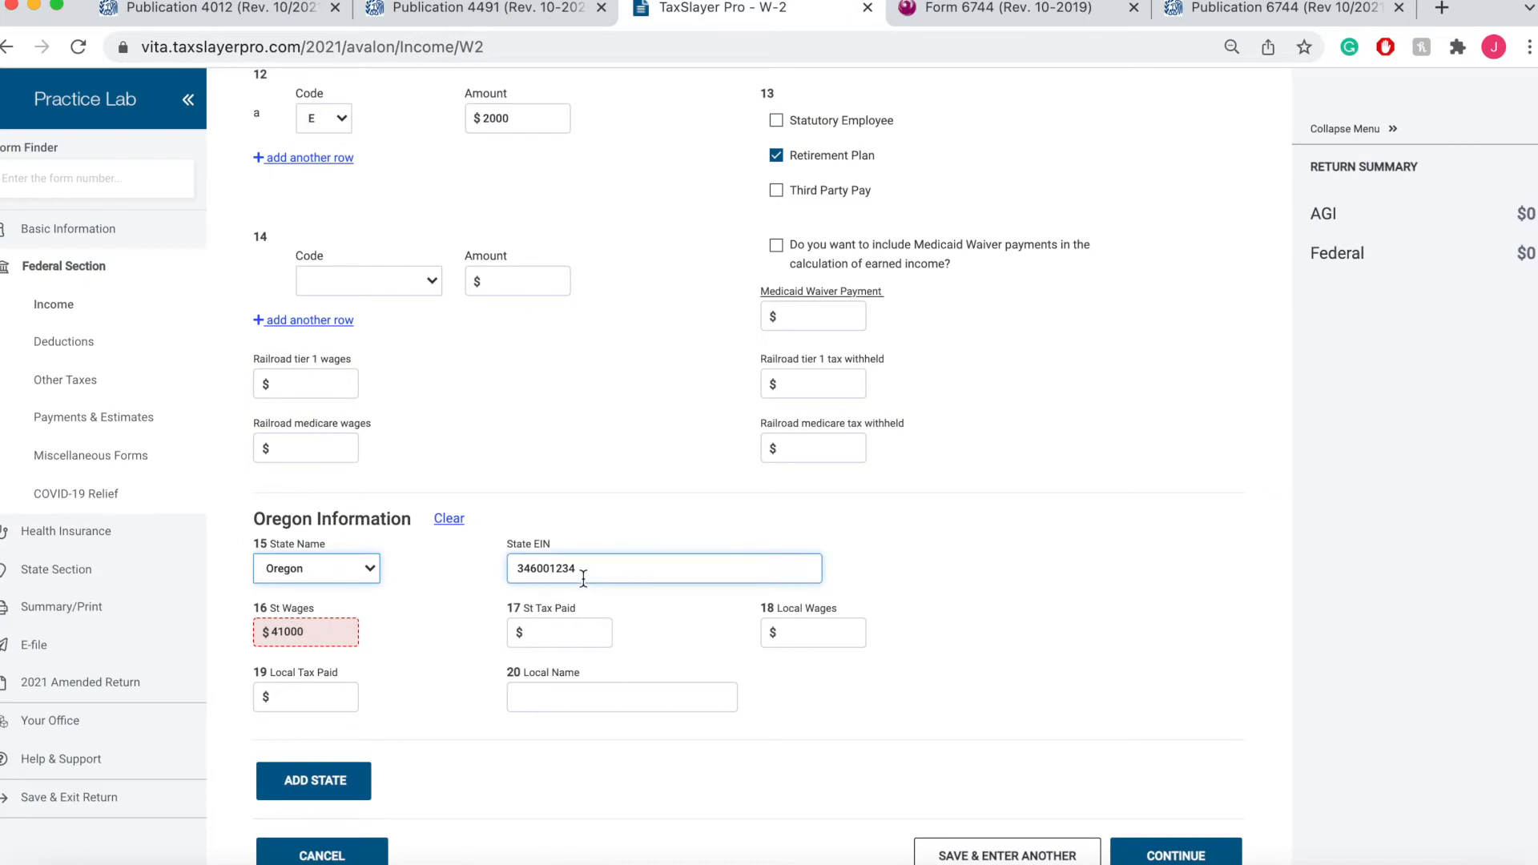
pyautogui.click(955, 14)
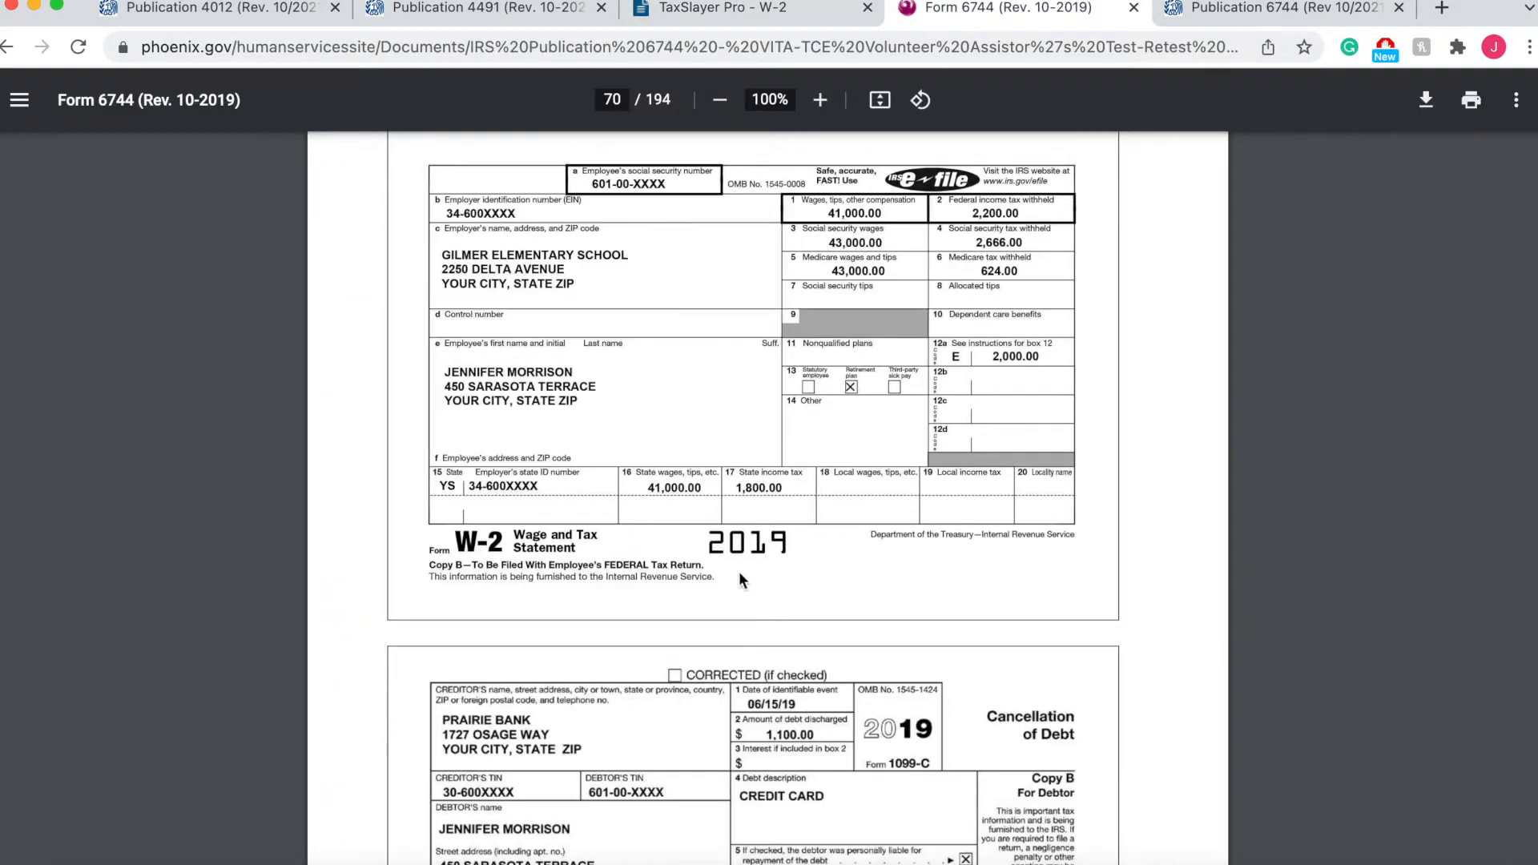
pyautogui.click(723, 16)
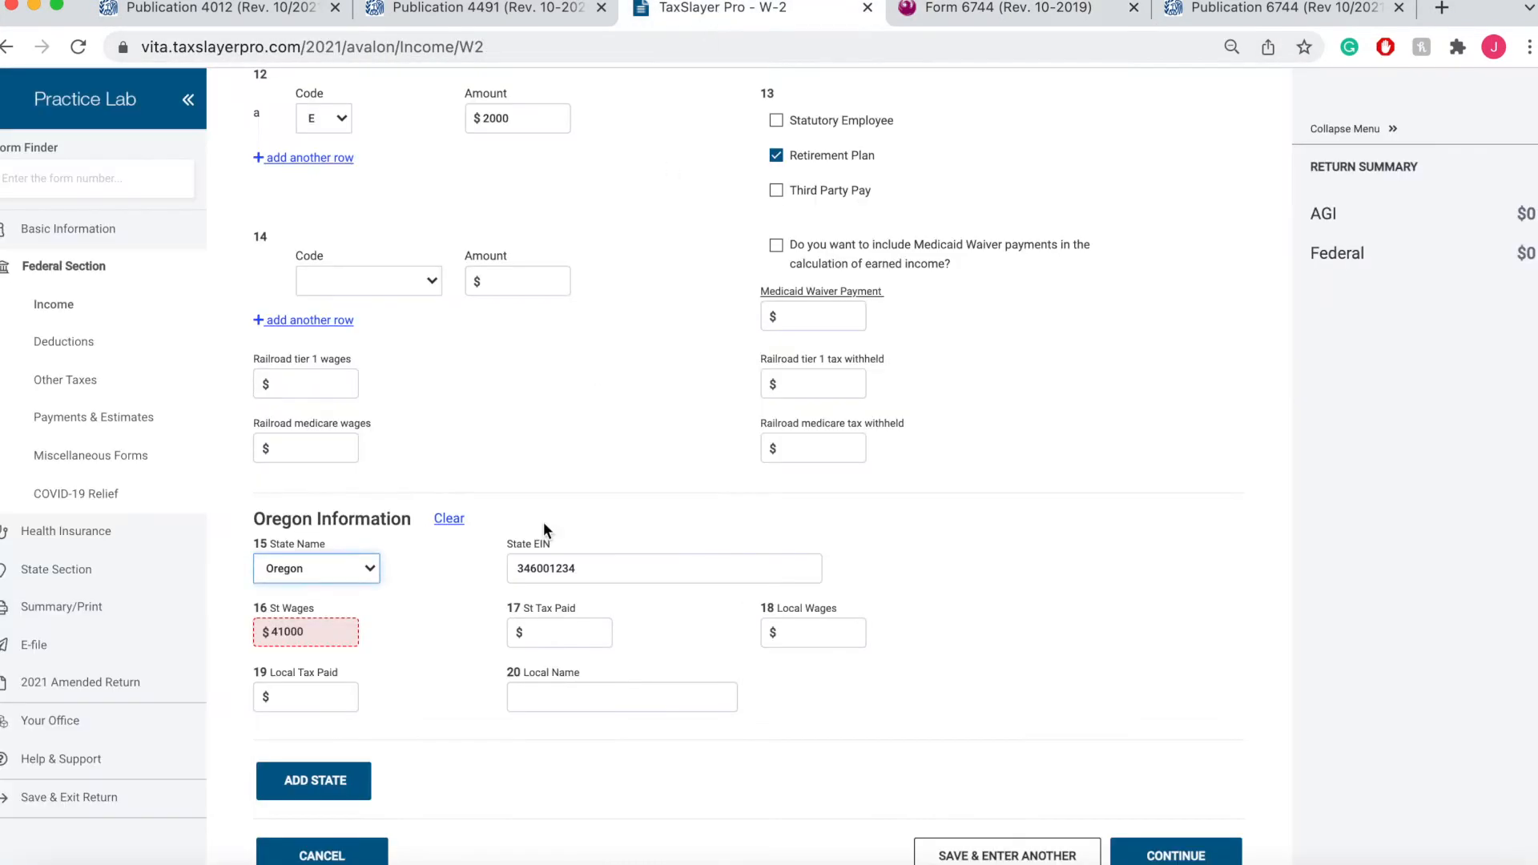
pyautogui.click(574, 632)
pyautogui.write('1800')
pyautogui.click(982, 652)
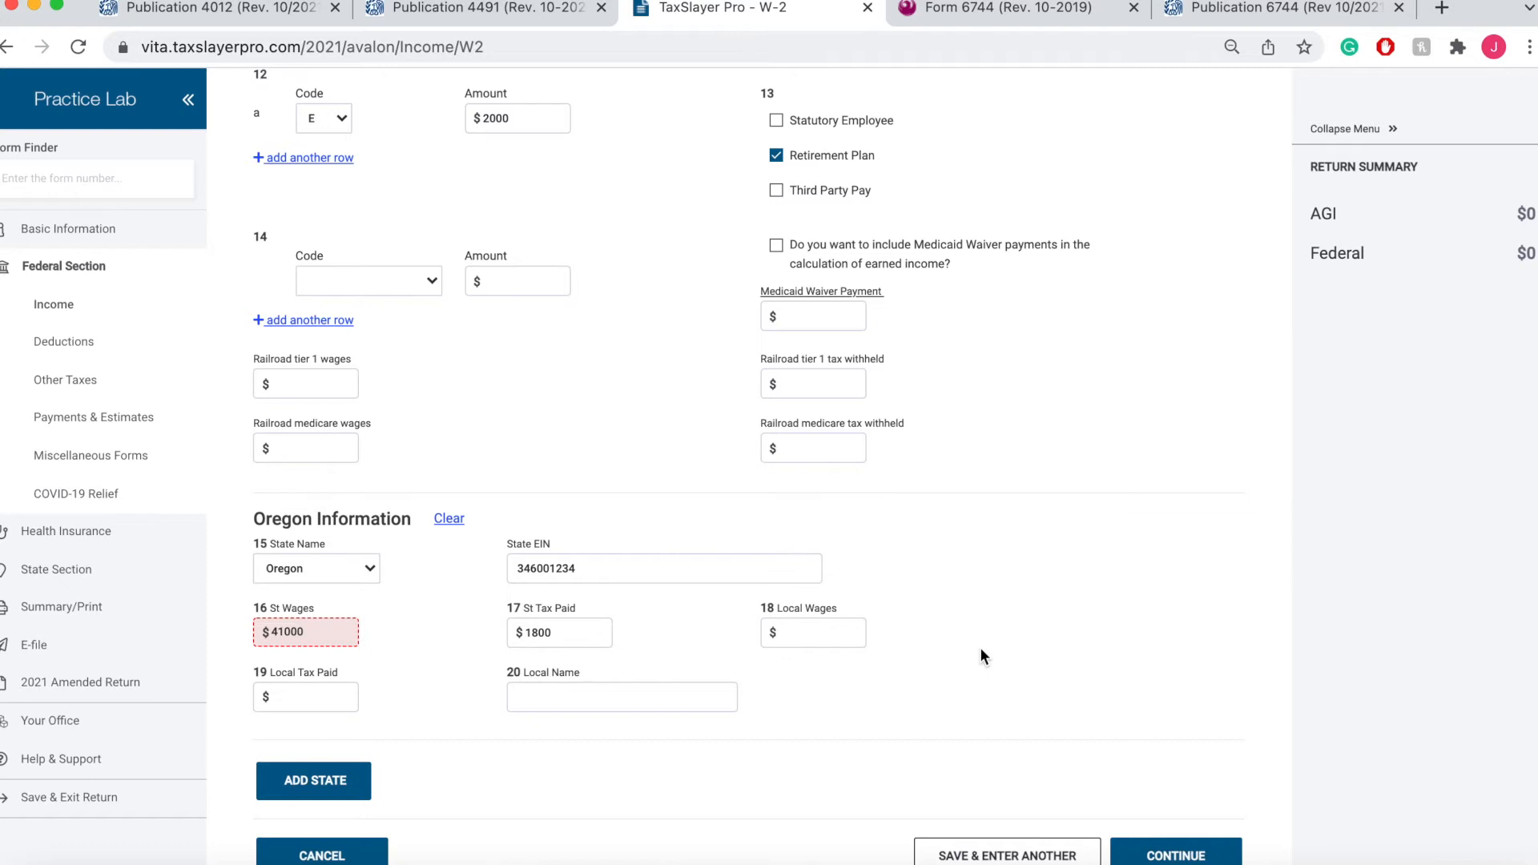
# Review the W-2 entries against the sample W-2 in Form 6744
pyautogui.click(853, 644)
pyautogui.scroll(5, 1275, 565)
pyautogui.scroll(7, 1276, 566)
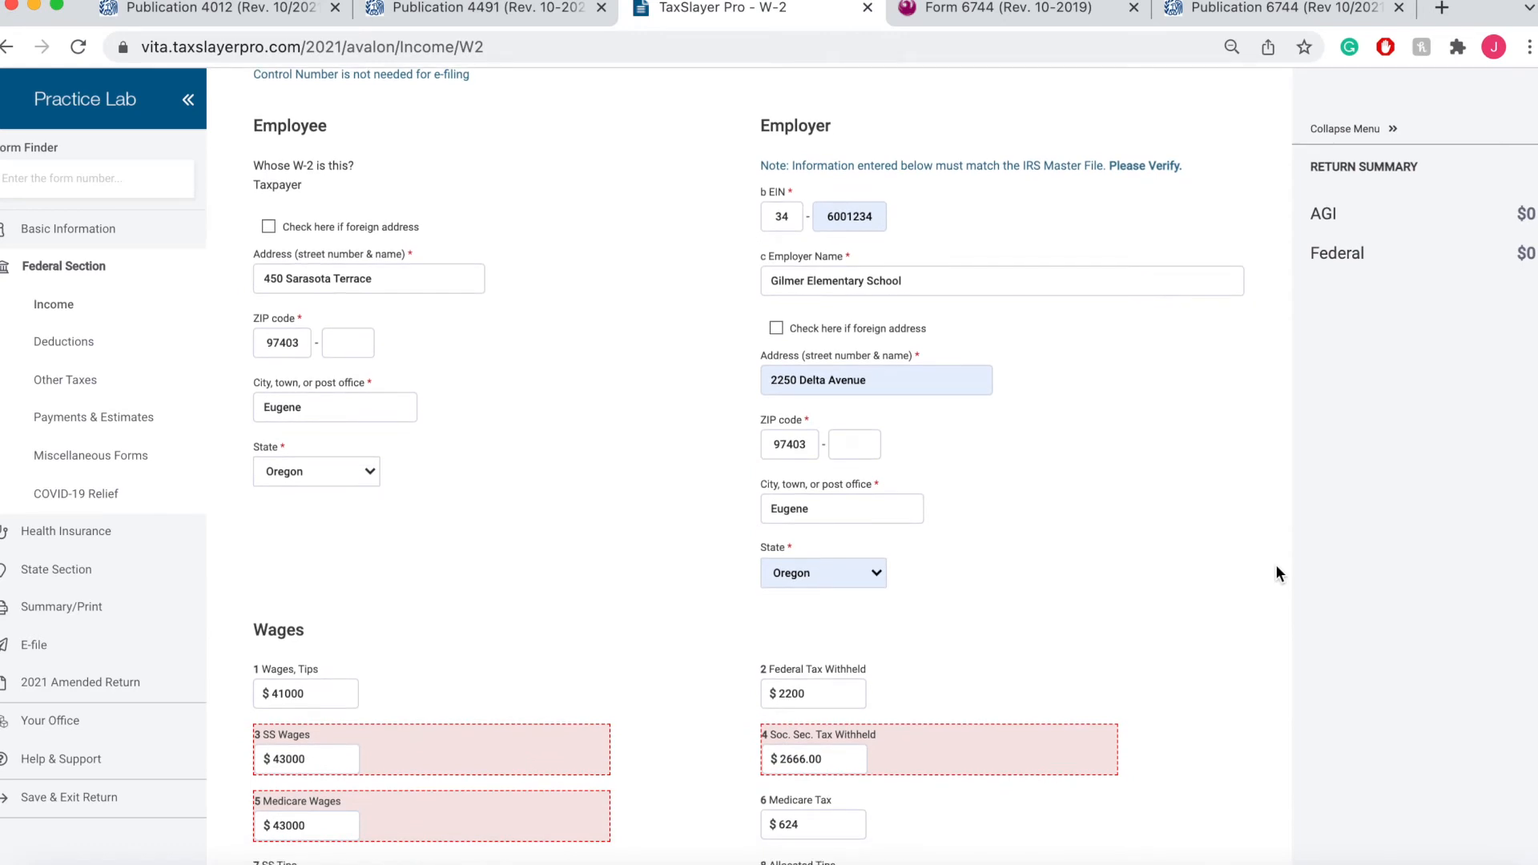
pyautogui.scroll(-6, 1275, 564)
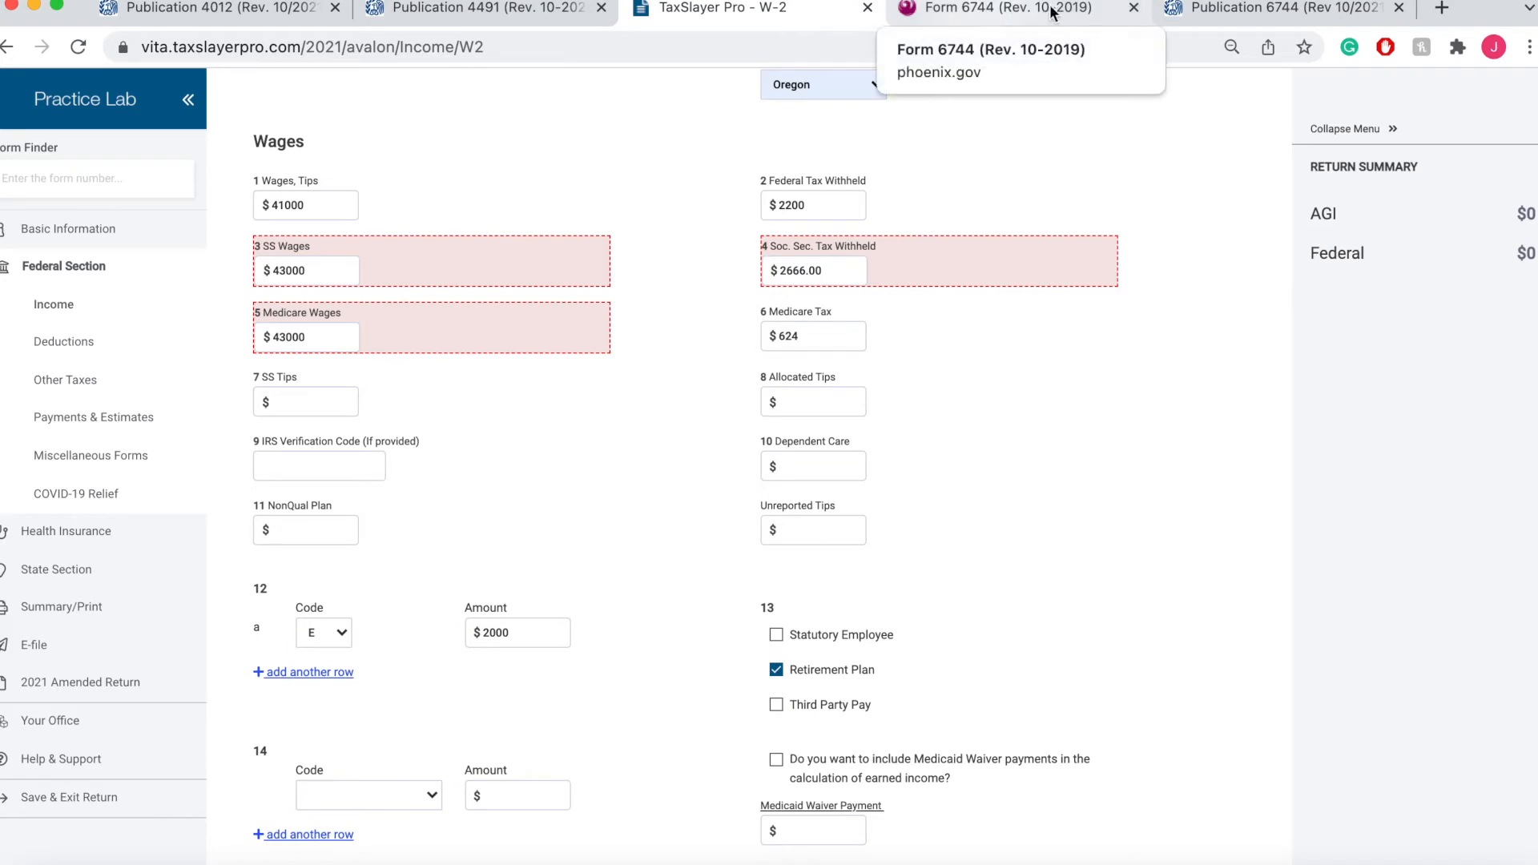
pyautogui.click(1026, 11)
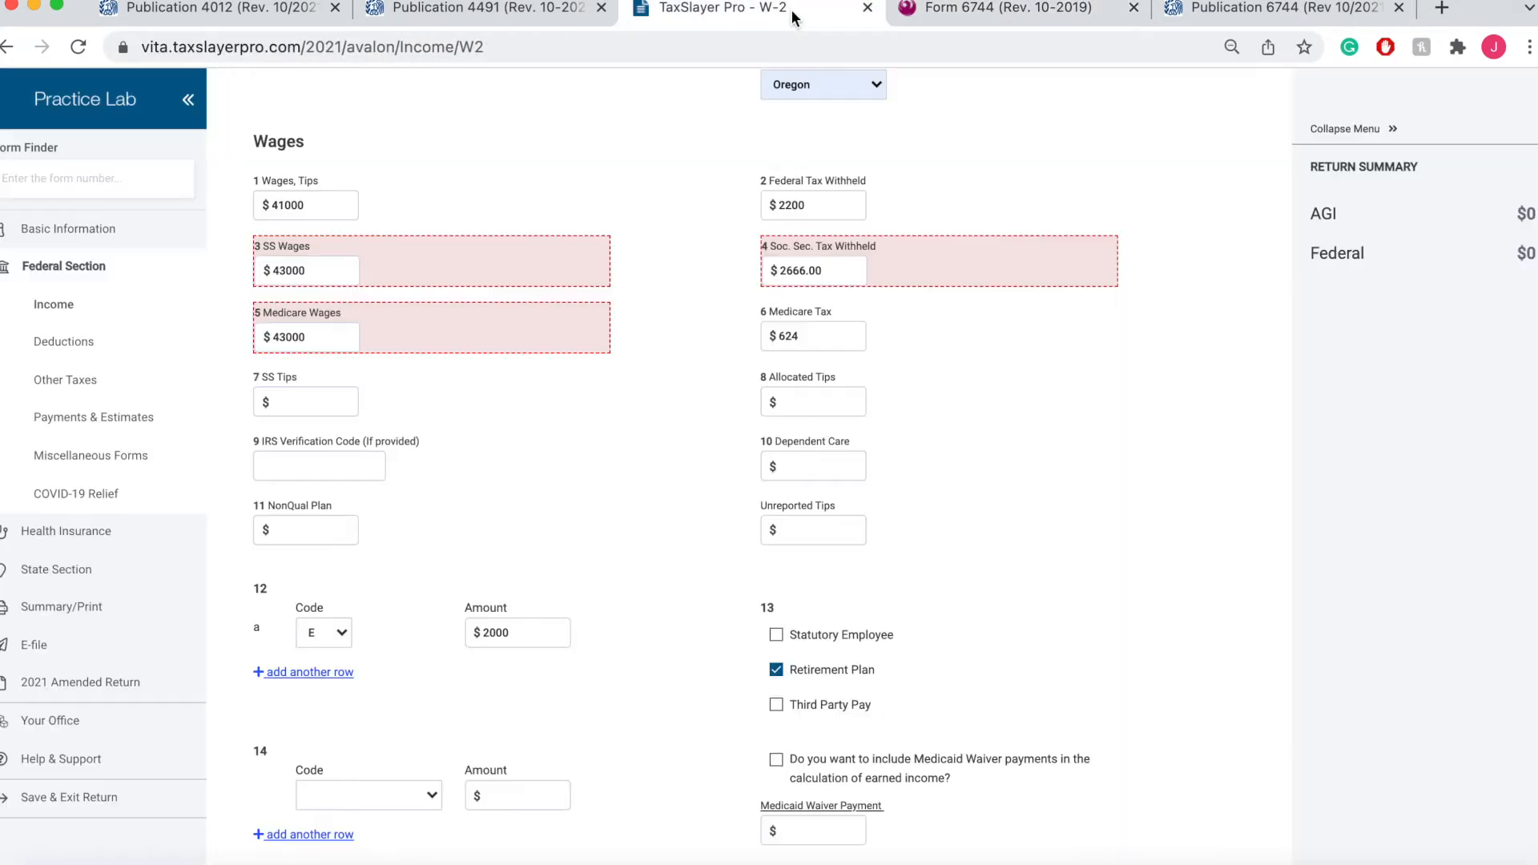
pyautogui.click(797, 16)
pyautogui.click(980, 17)
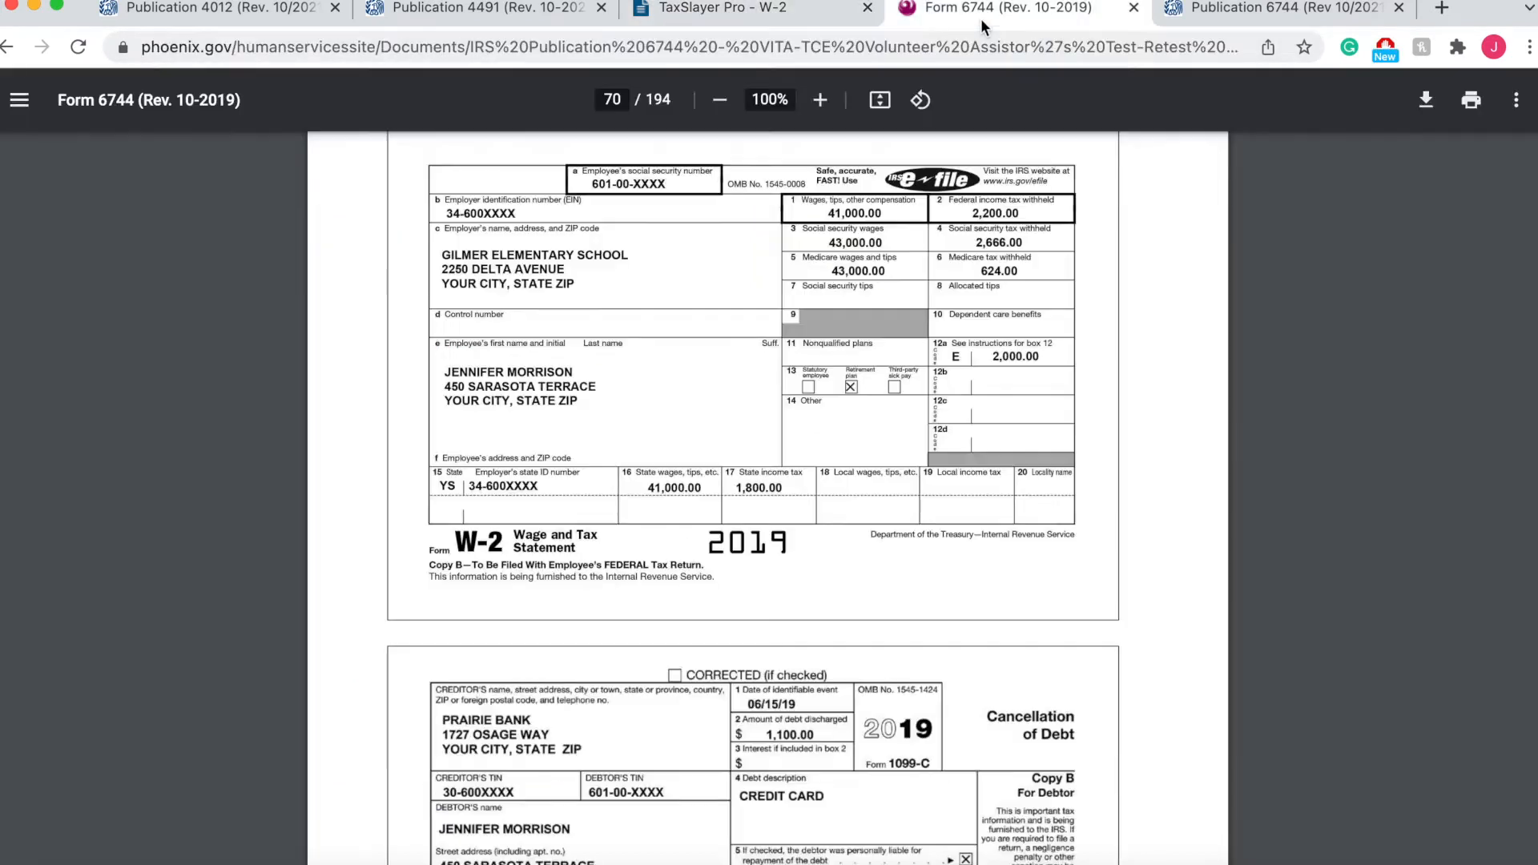
pyautogui.click(745, 14)
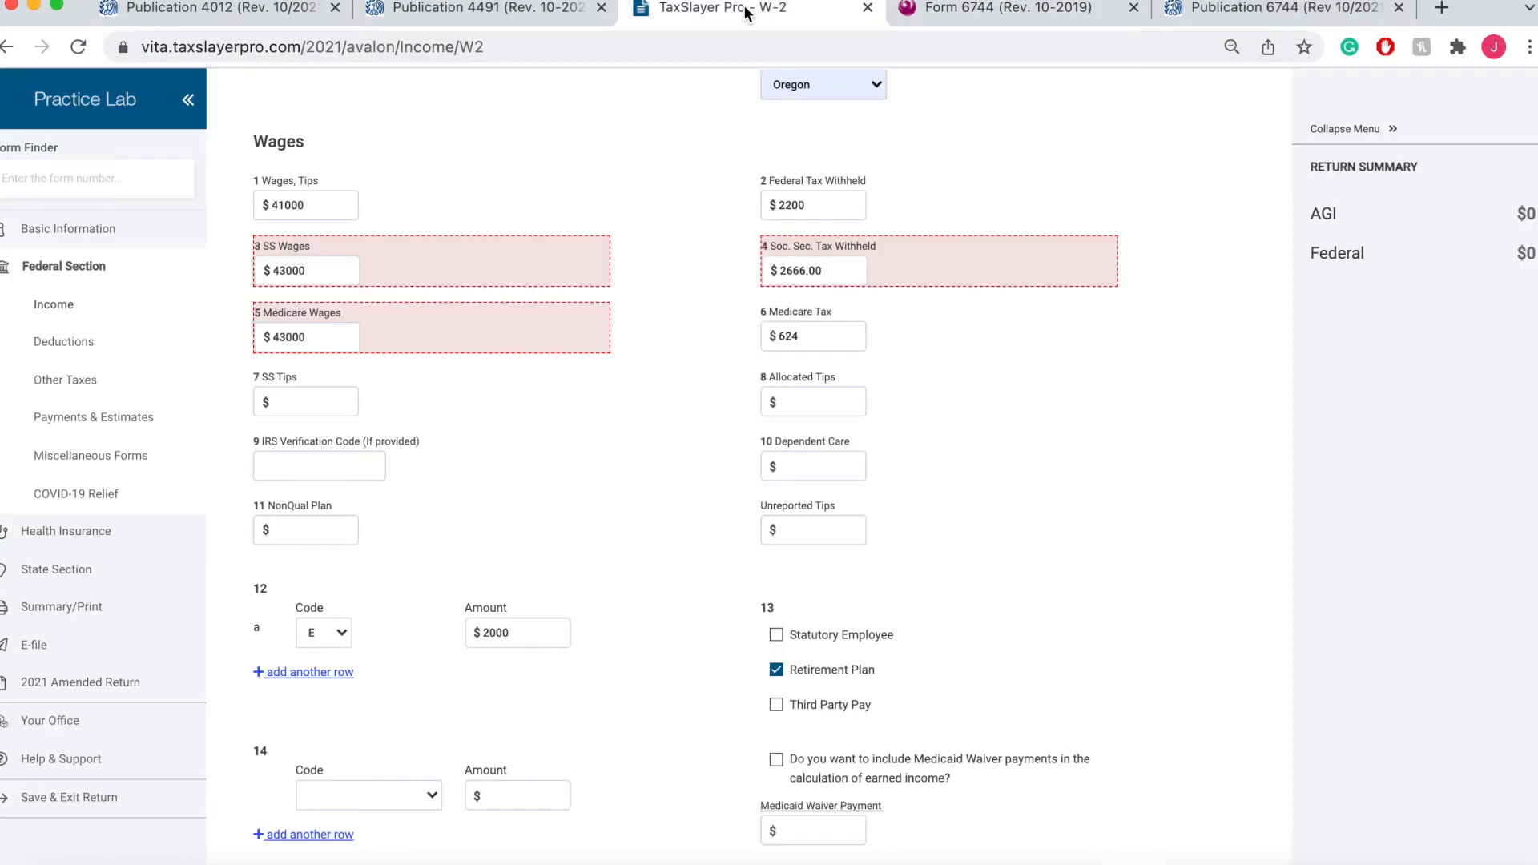
# Verify the Oregon state figures, then save the W-2 and return to the Income menu
pyautogui.scroll(-4, 973, 343)
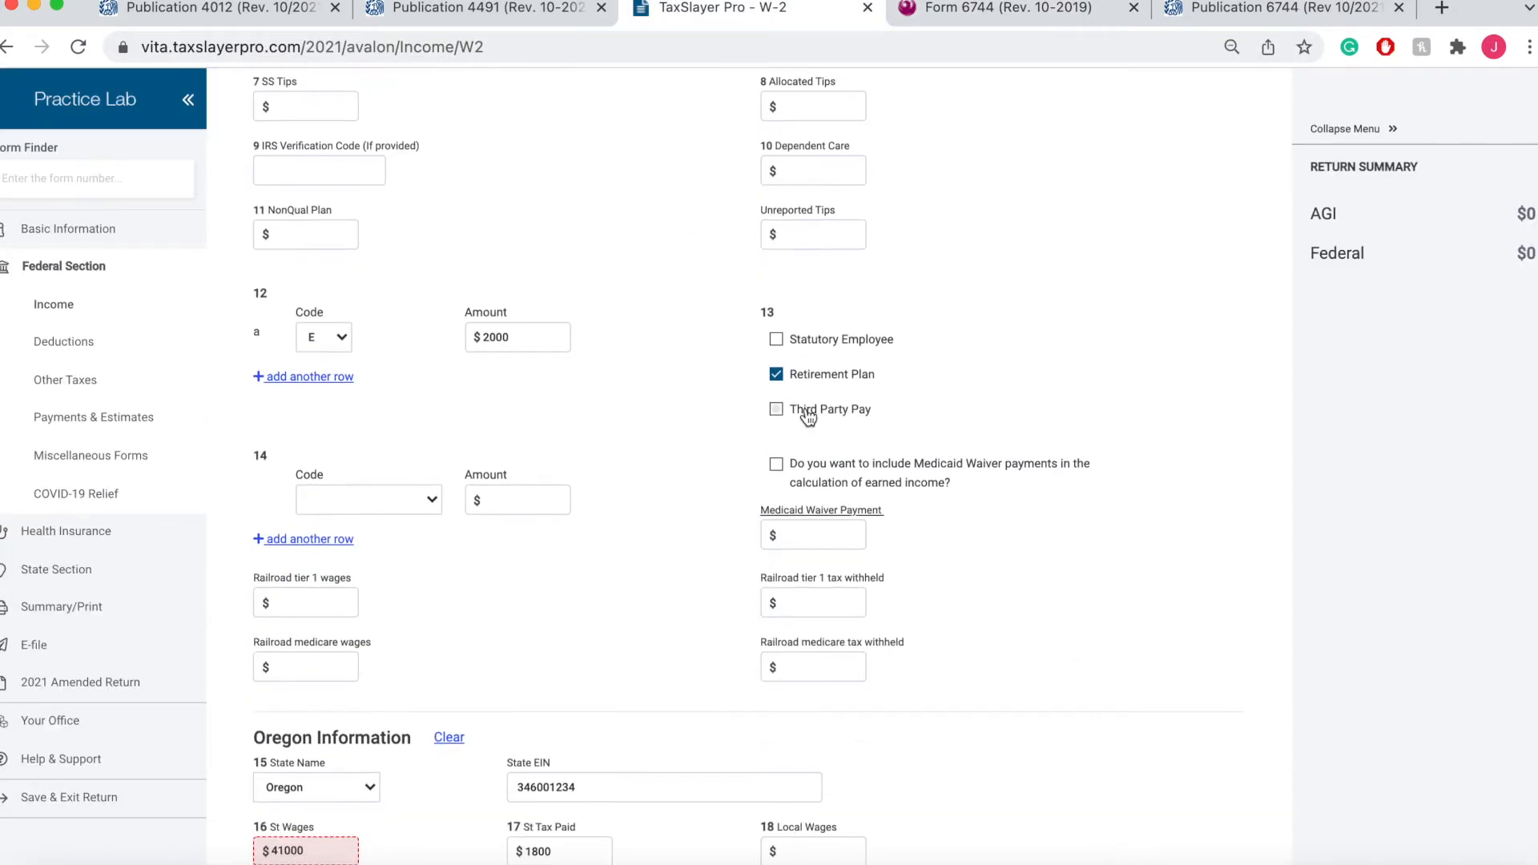
pyautogui.scroll(-3, 807, 415)
pyautogui.click(560, 500)
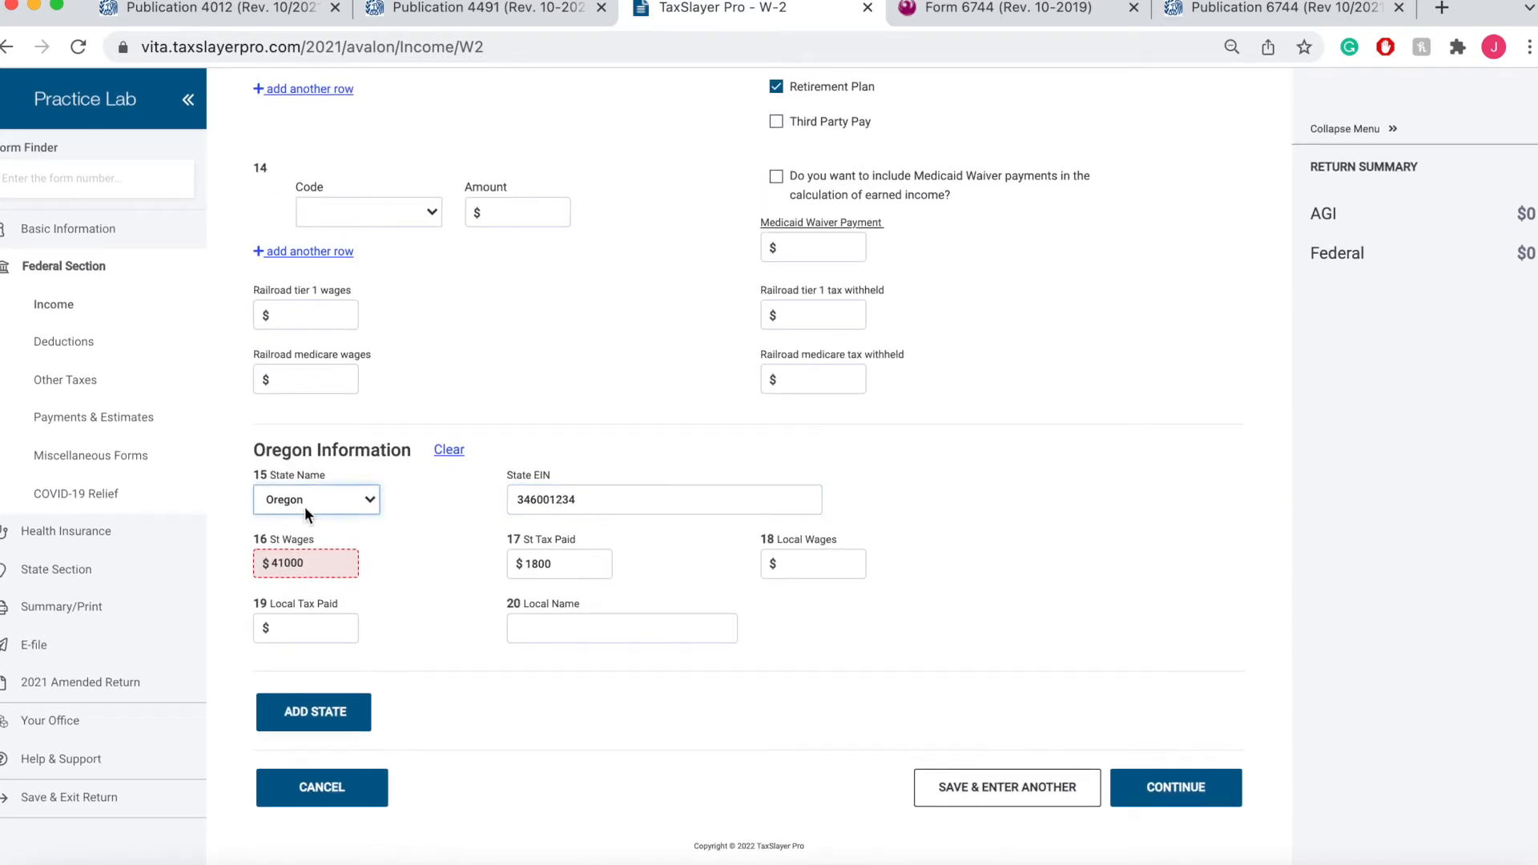
pyautogui.click(993, 10)
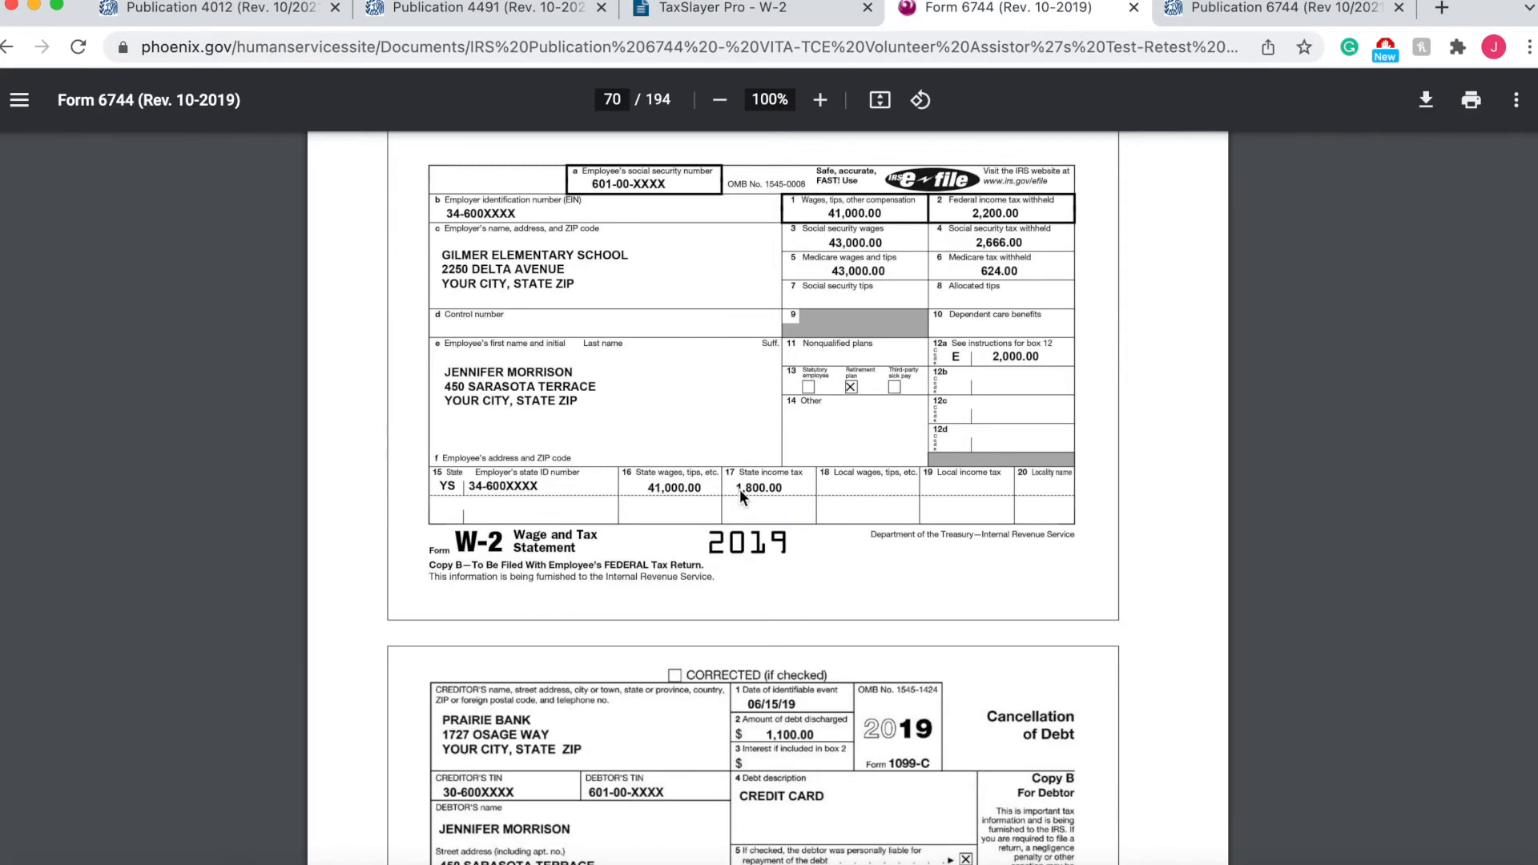
pyautogui.click(737, 12)
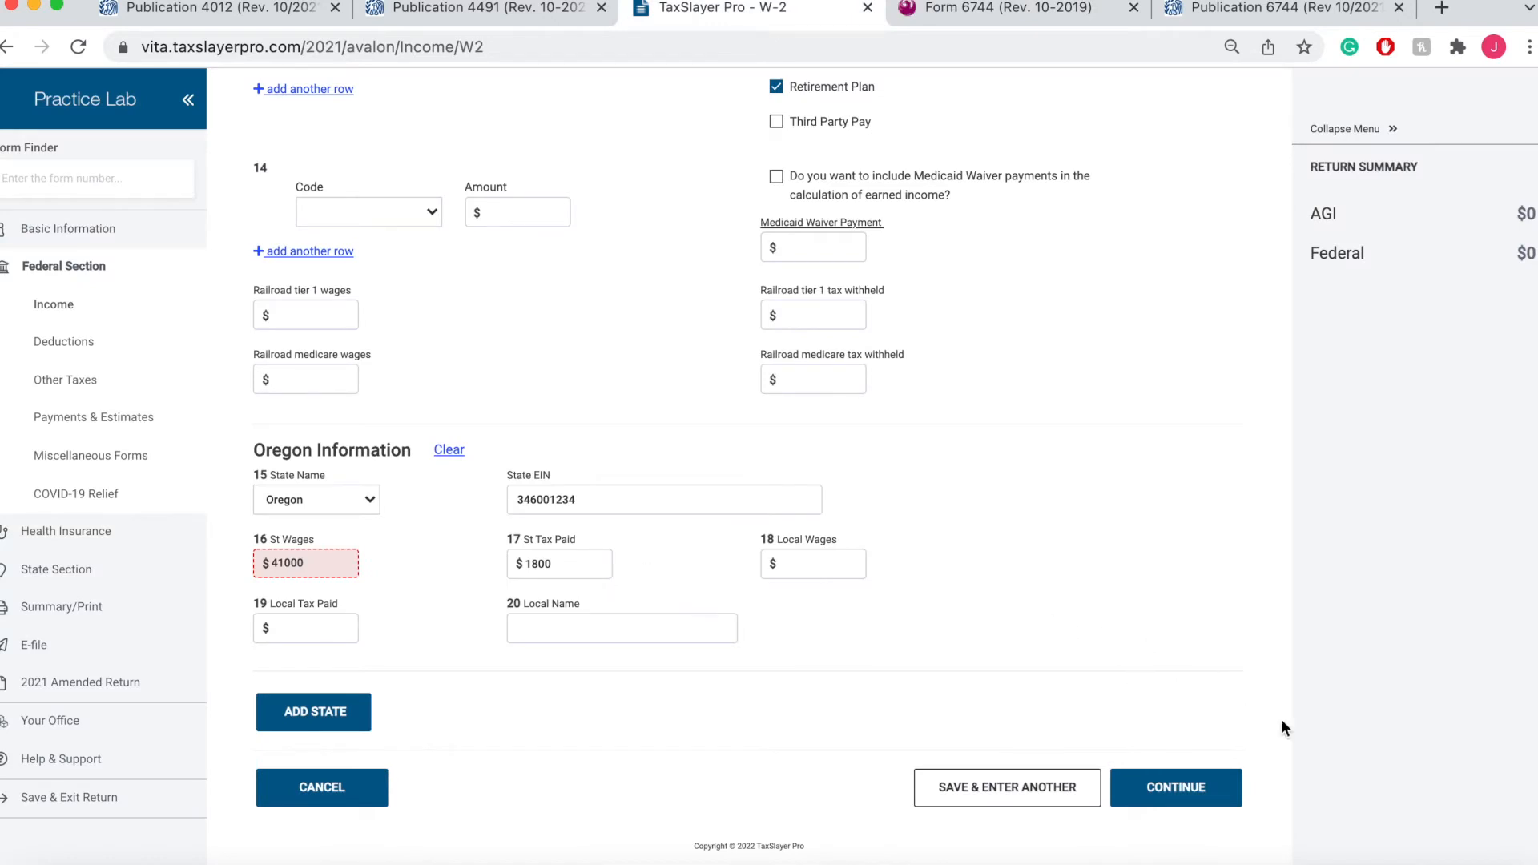
pyautogui.click(1155, 790)
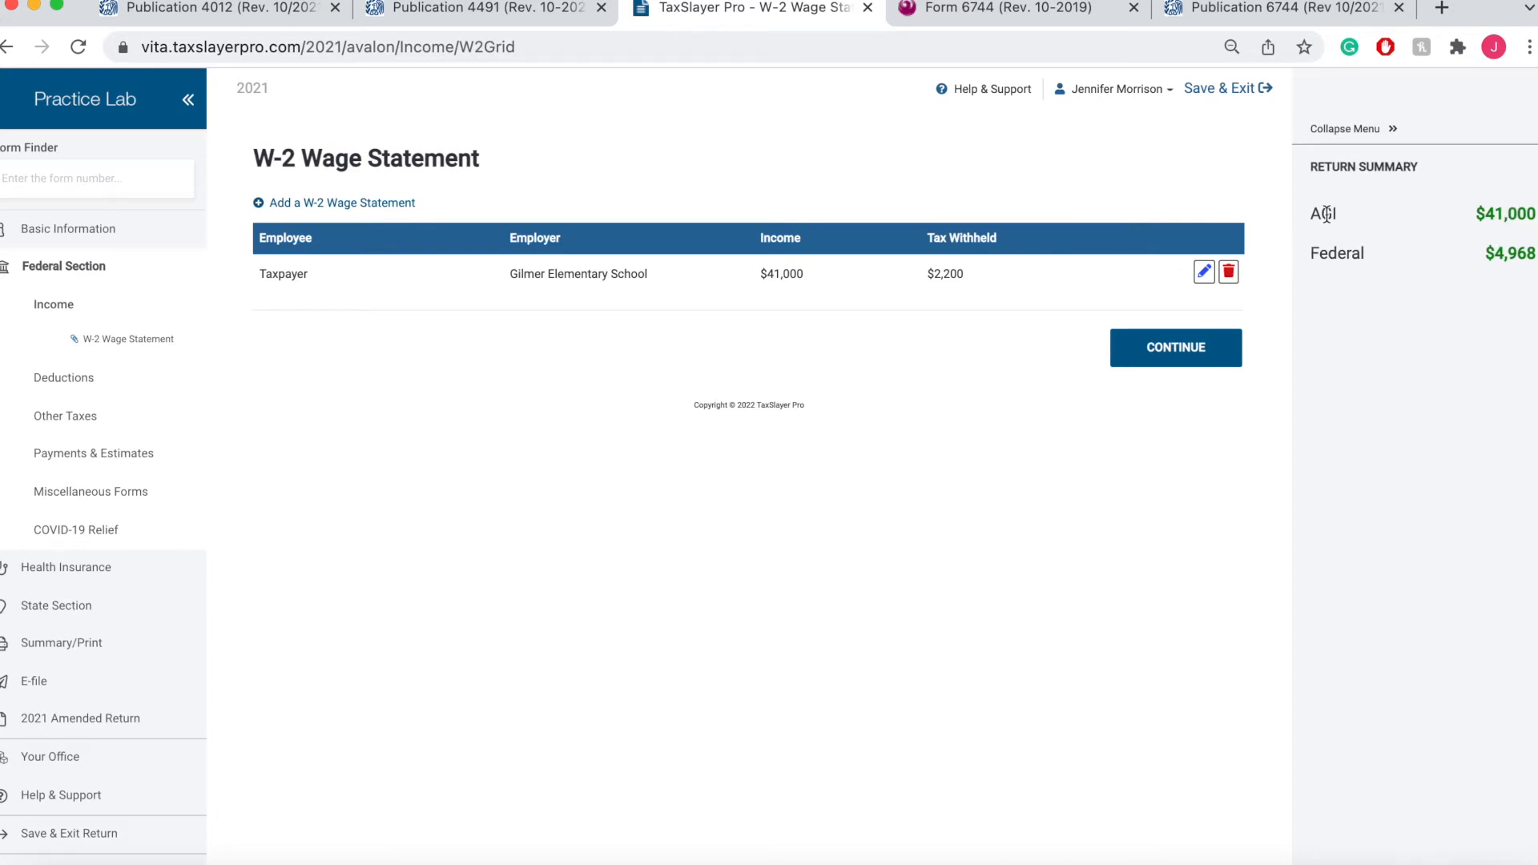
pyautogui.click(1176, 357)
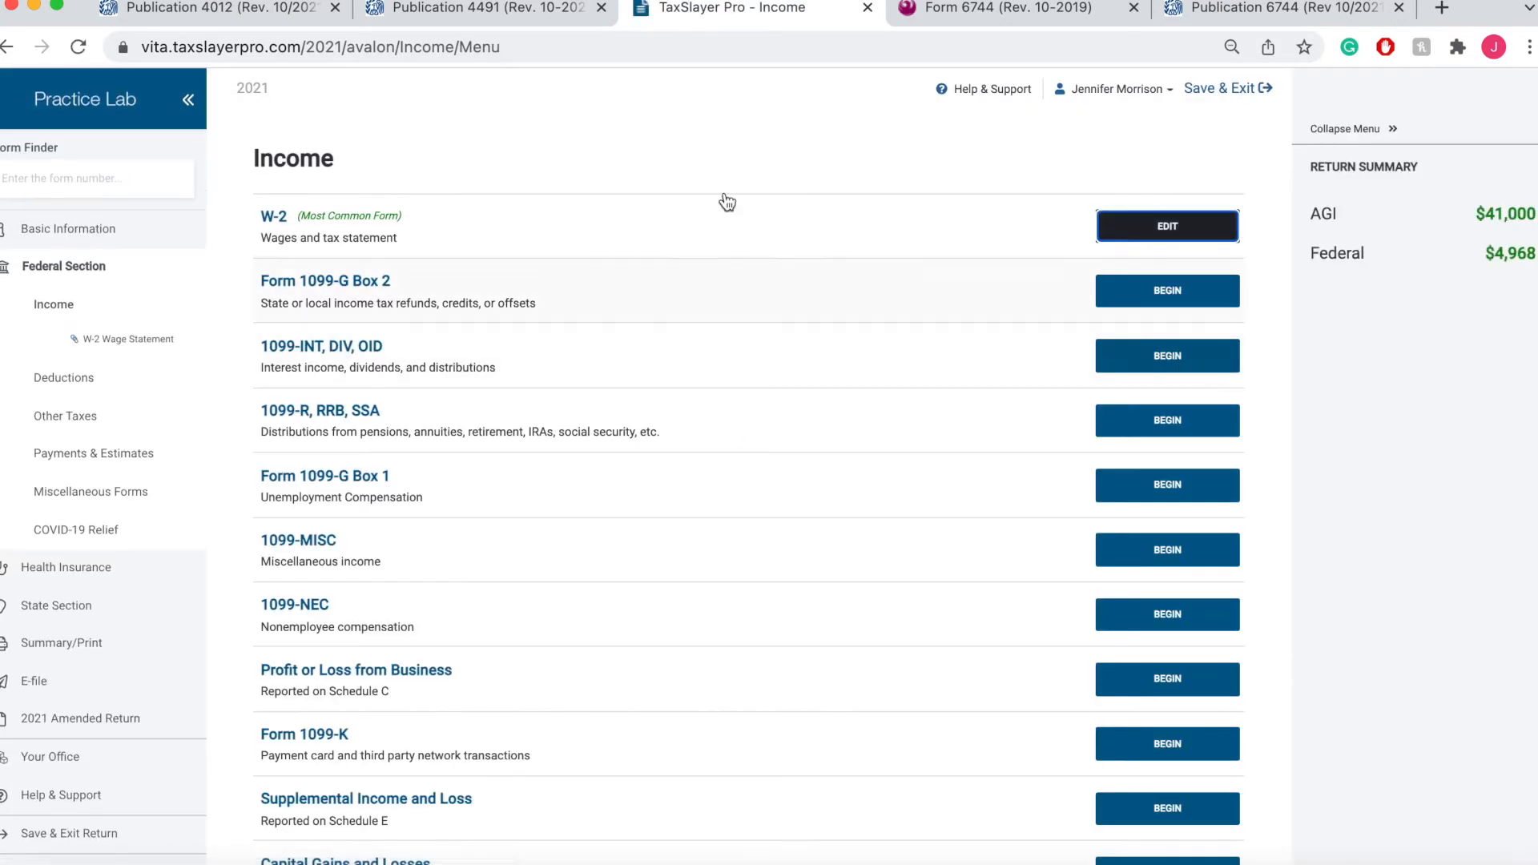
# Scroll Form 6744 past the intake sheet to the sample Prairie Bank 1099-C for $1,100
pyautogui.click(993, 10)
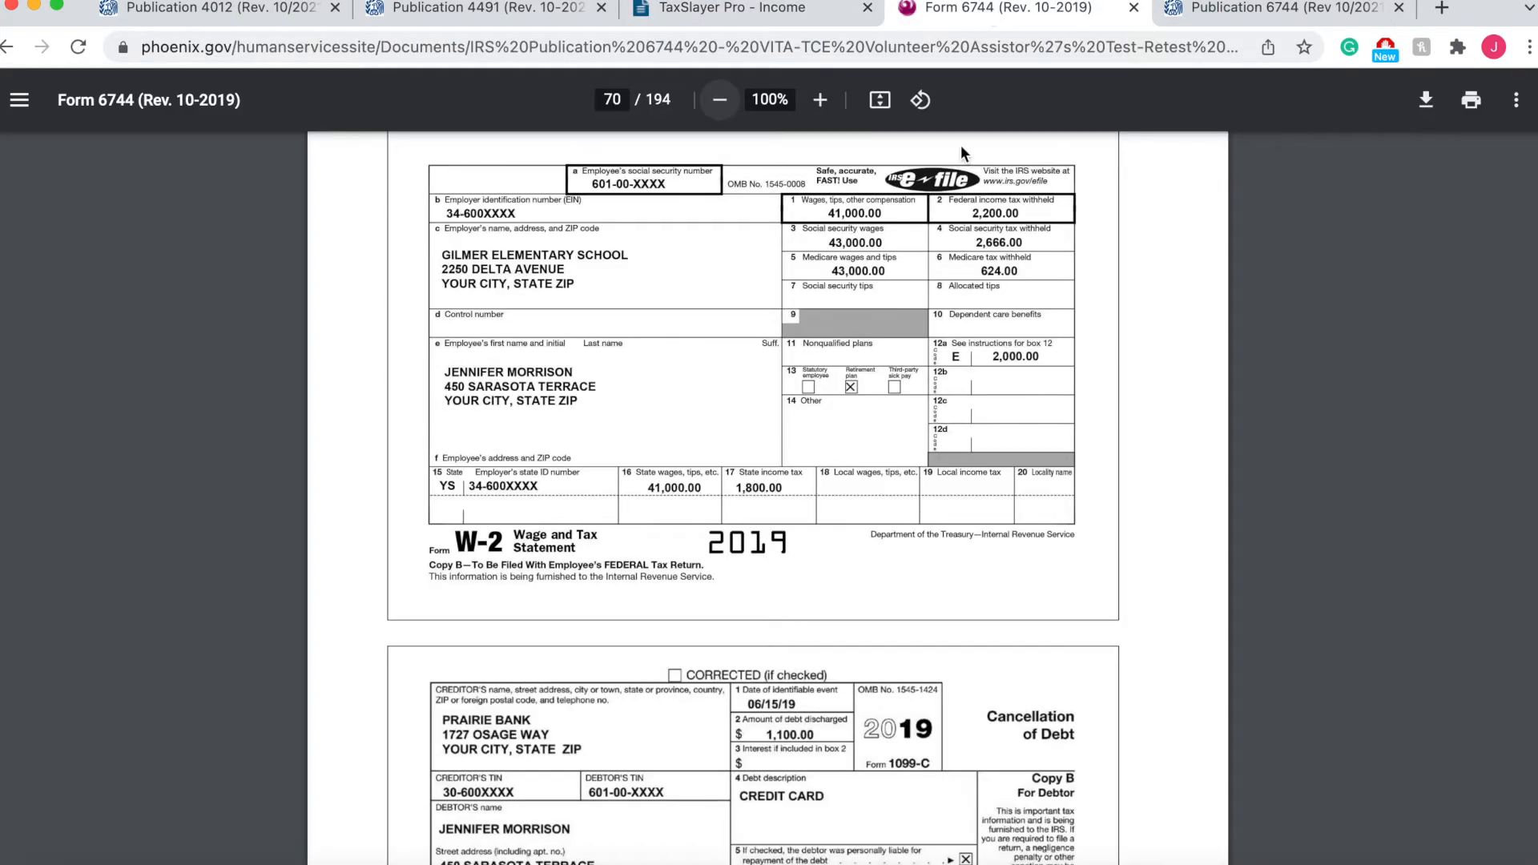
pyautogui.scroll(-4, 939, 477)
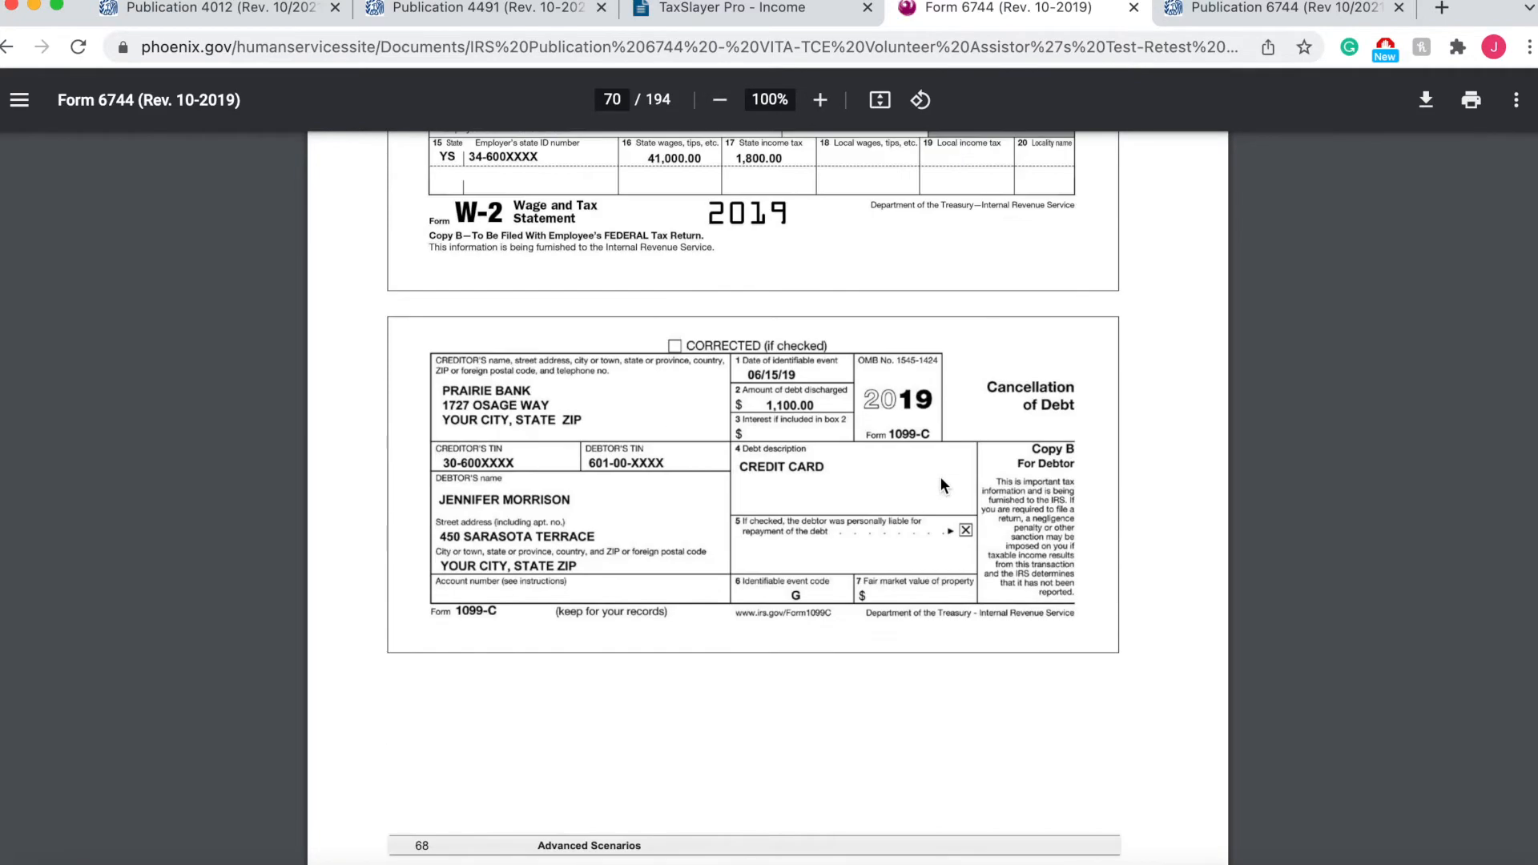
pyautogui.scroll(20, 1073, 463)
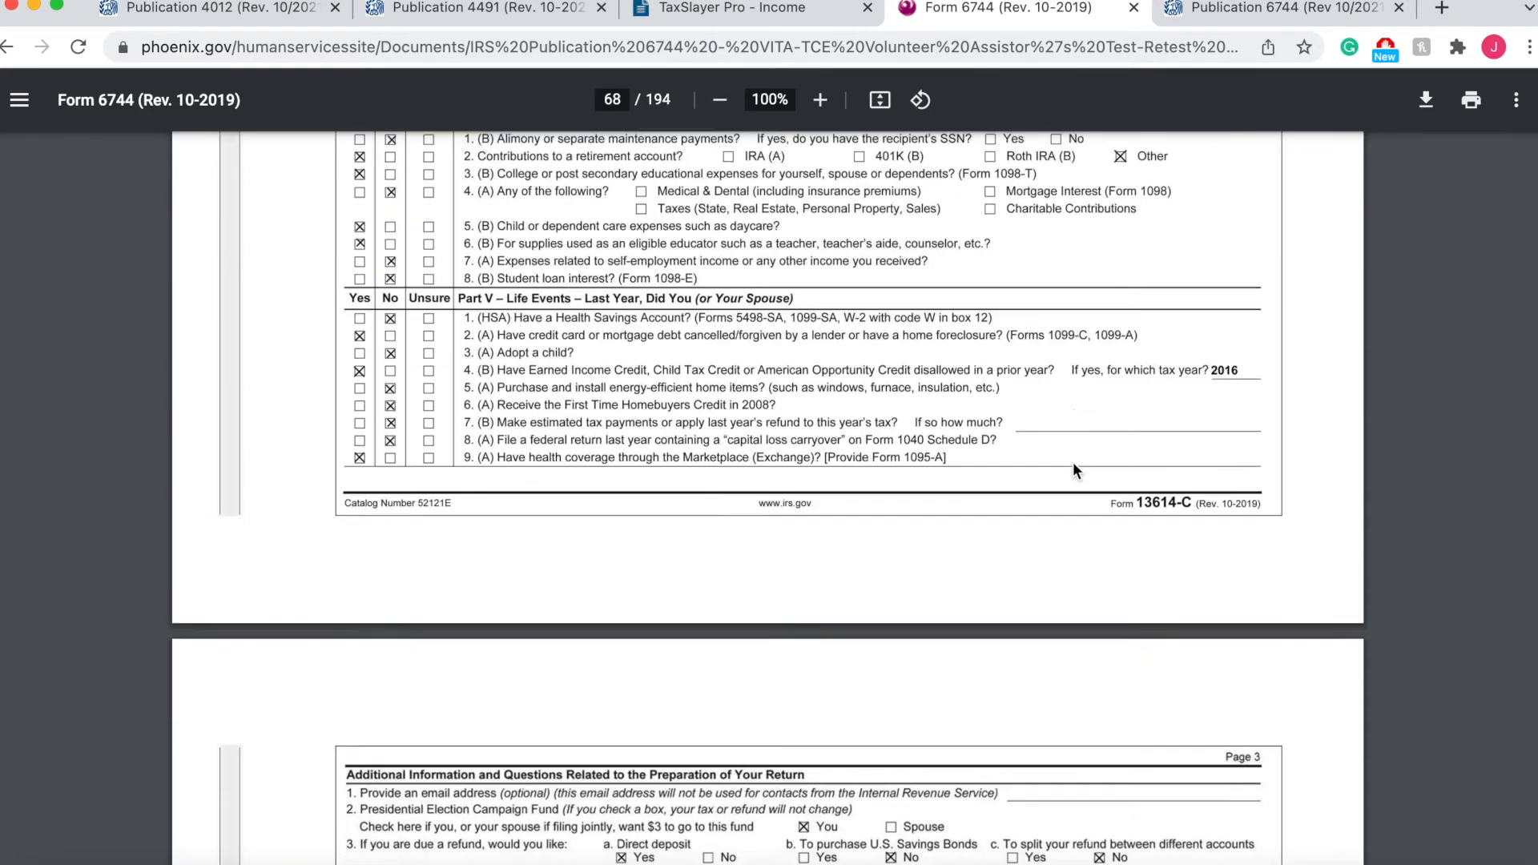
pyautogui.scroll(3, 1073, 463)
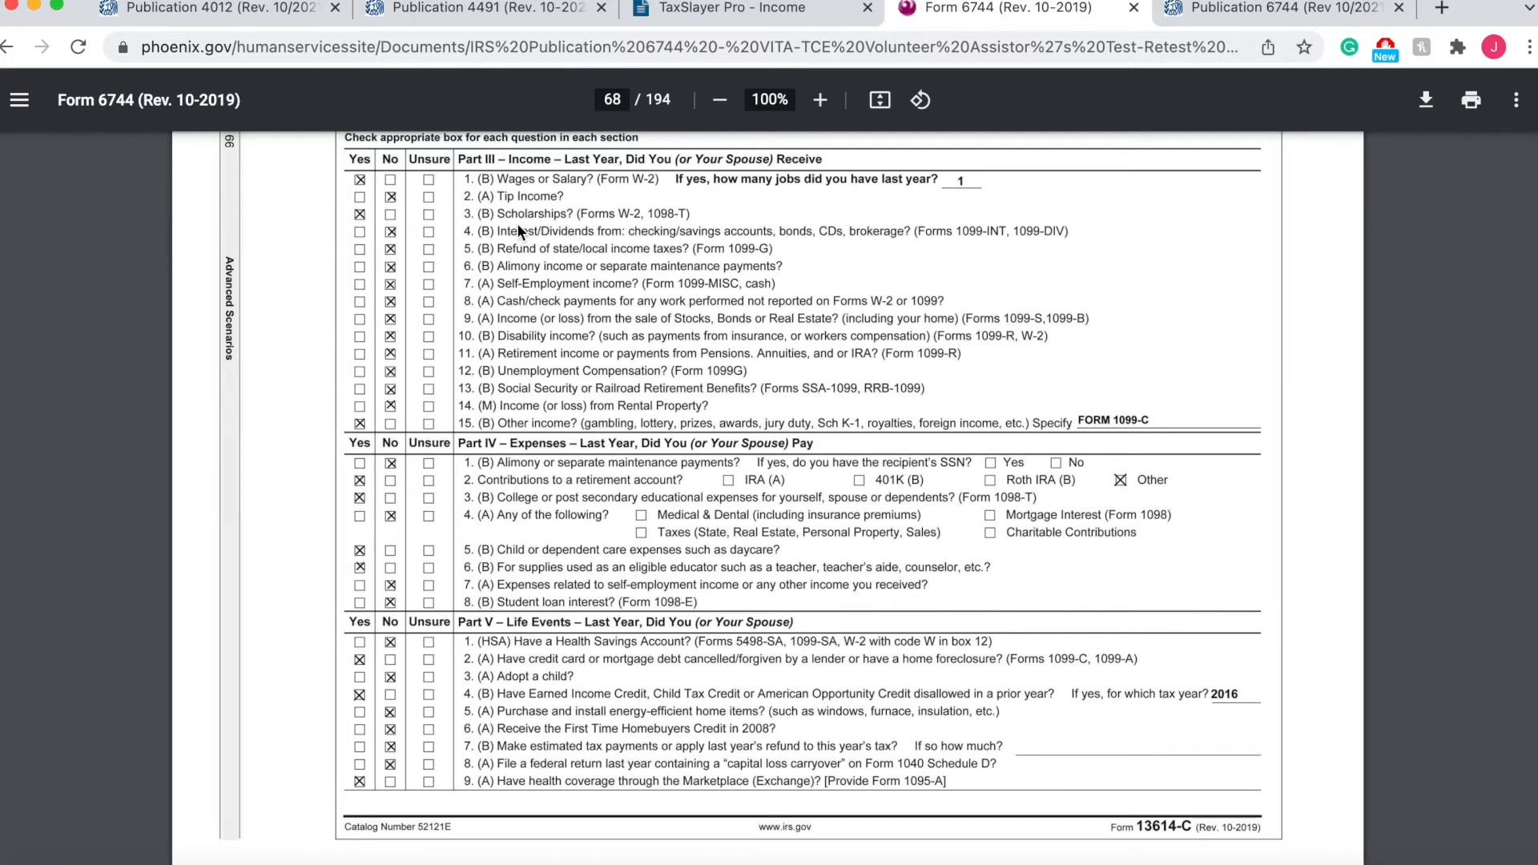
pyautogui.scroll(-6, 516, 223)
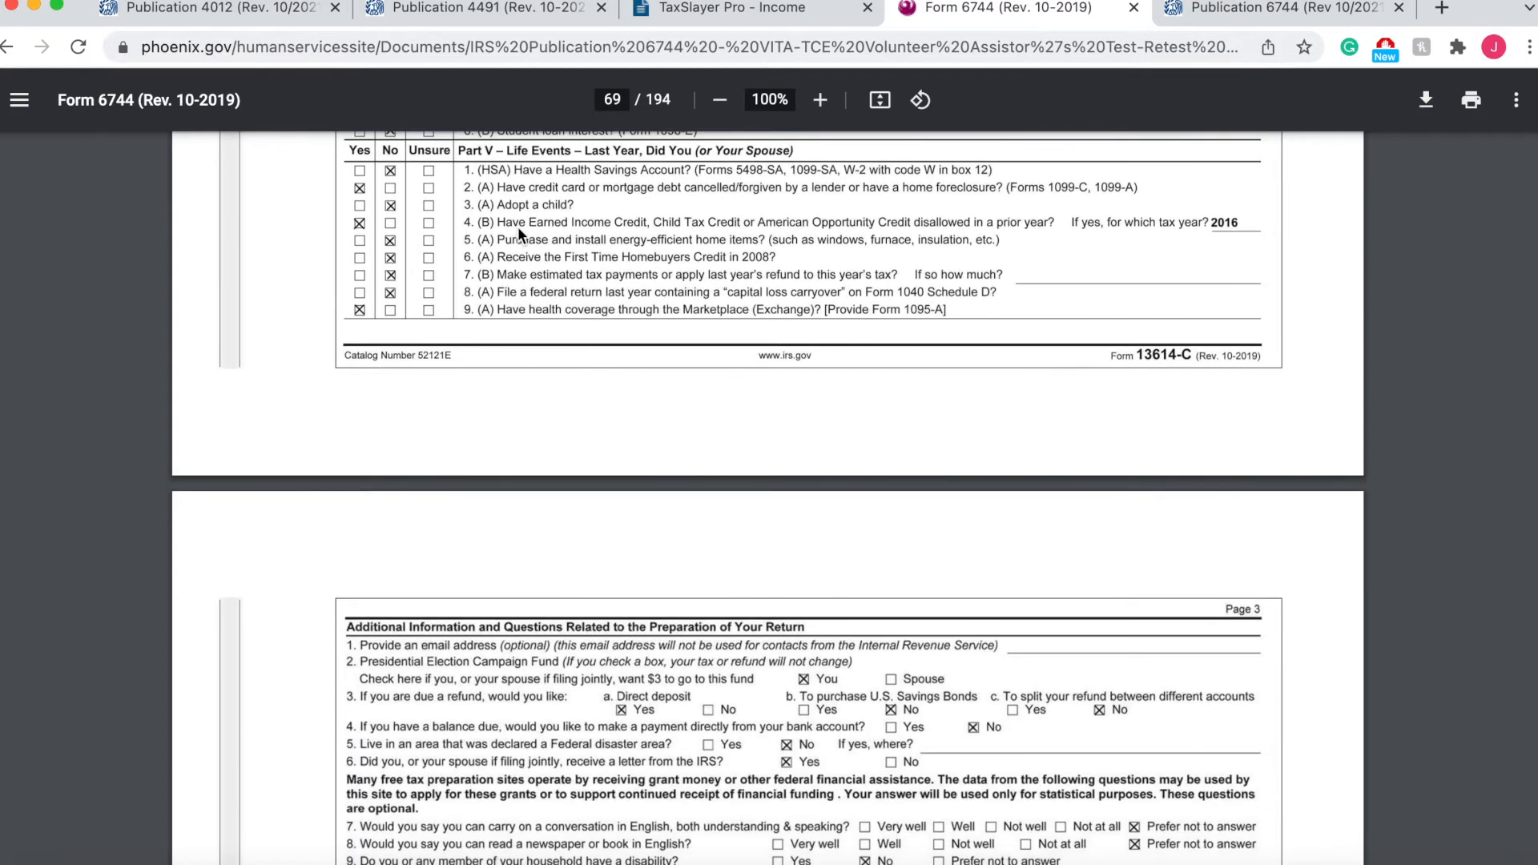
pyautogui.scroll(-8, 524, 541)
pyautogui.scroll(-13, 524, 542)
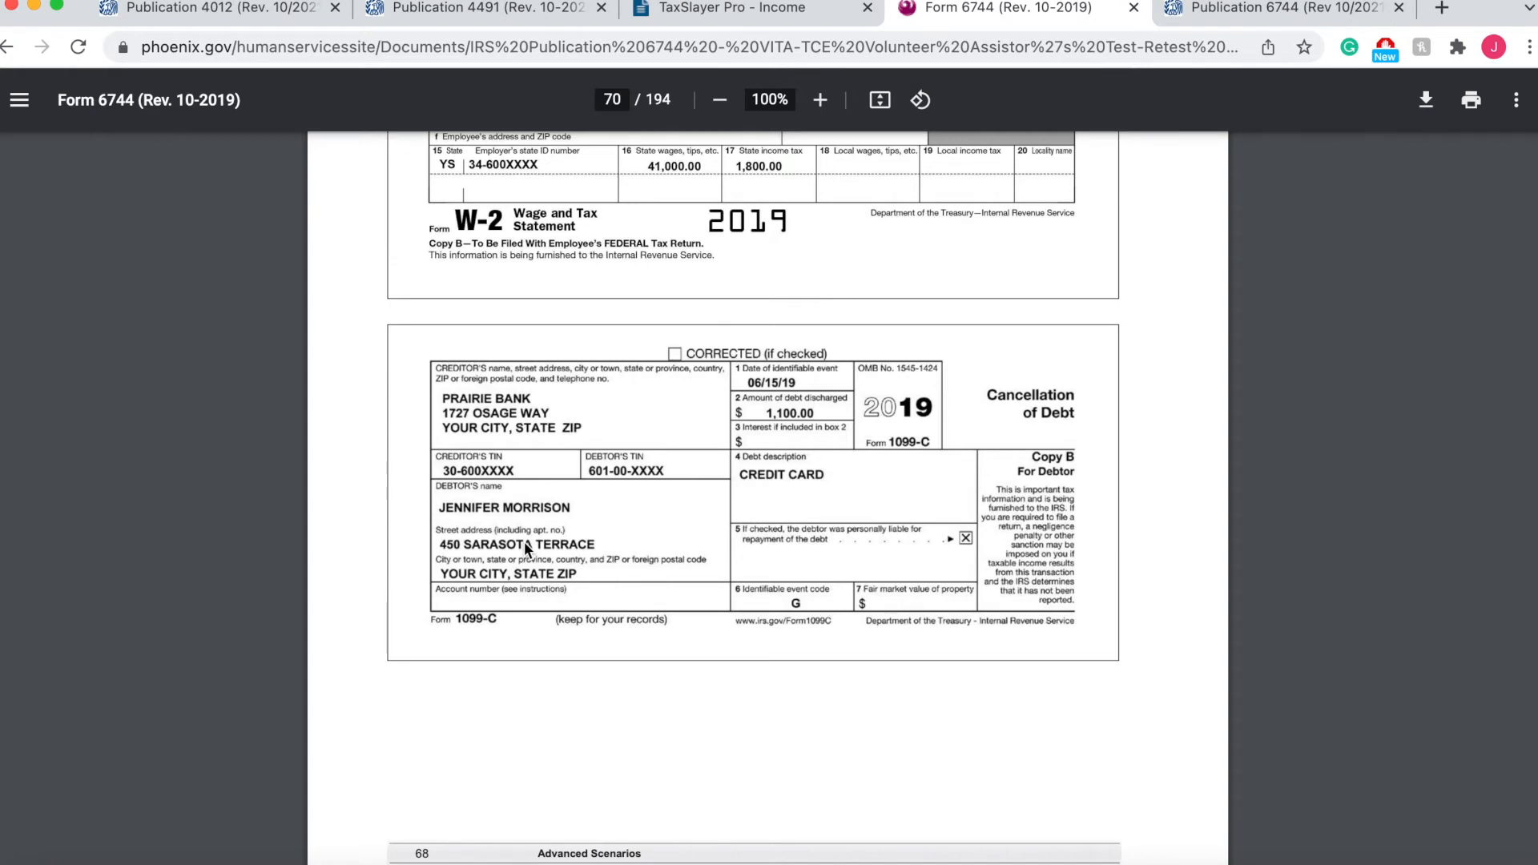
pyautogui.scroll(-2, 523, 541)
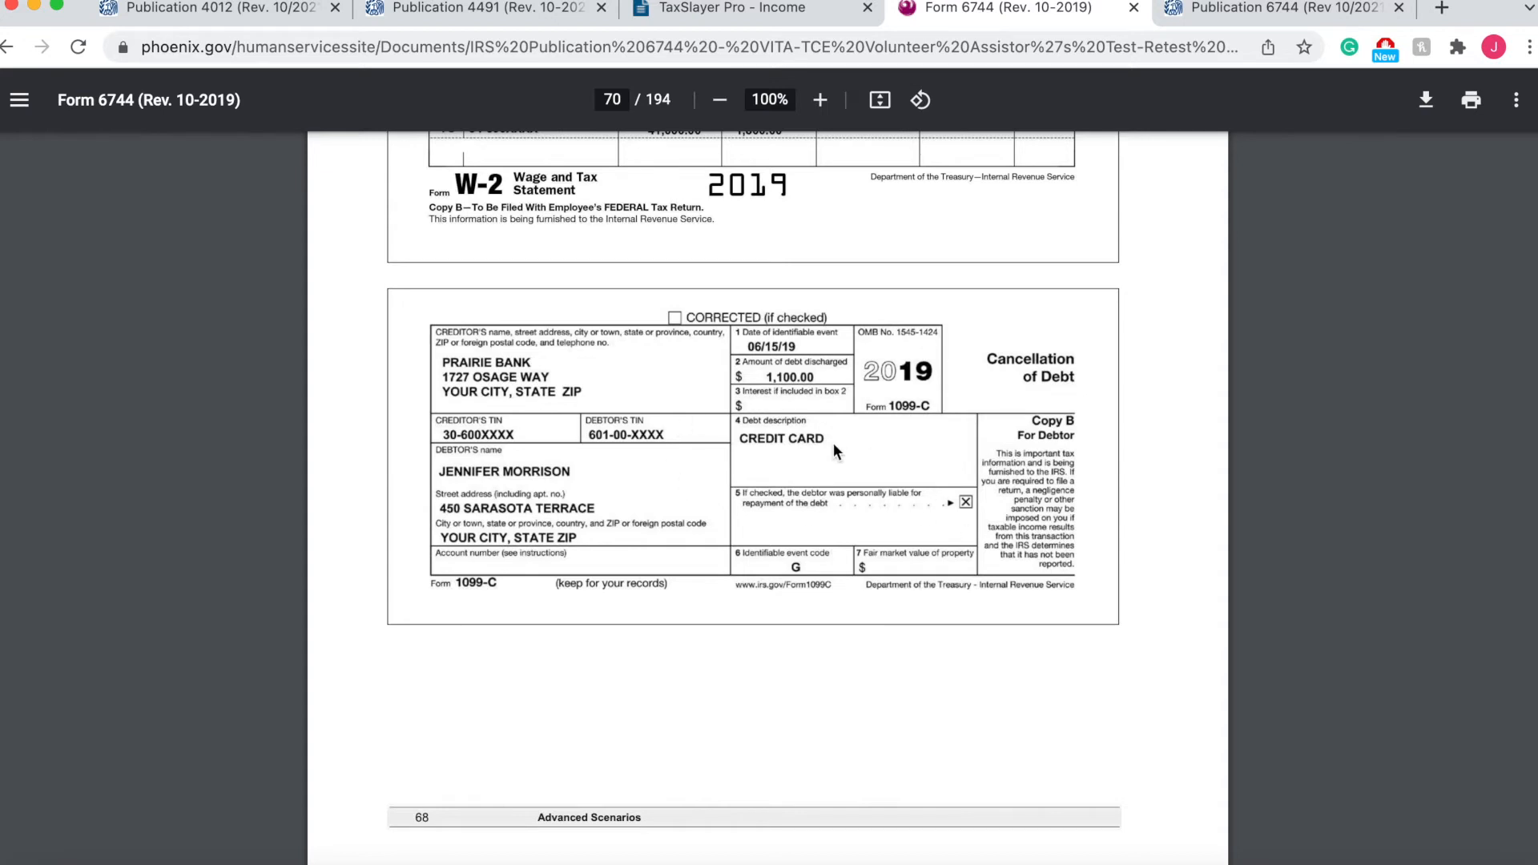
# Go through Less Common Income to Cancellation of Debt and start a new 1099-C
pyautogui.click(777, 21)
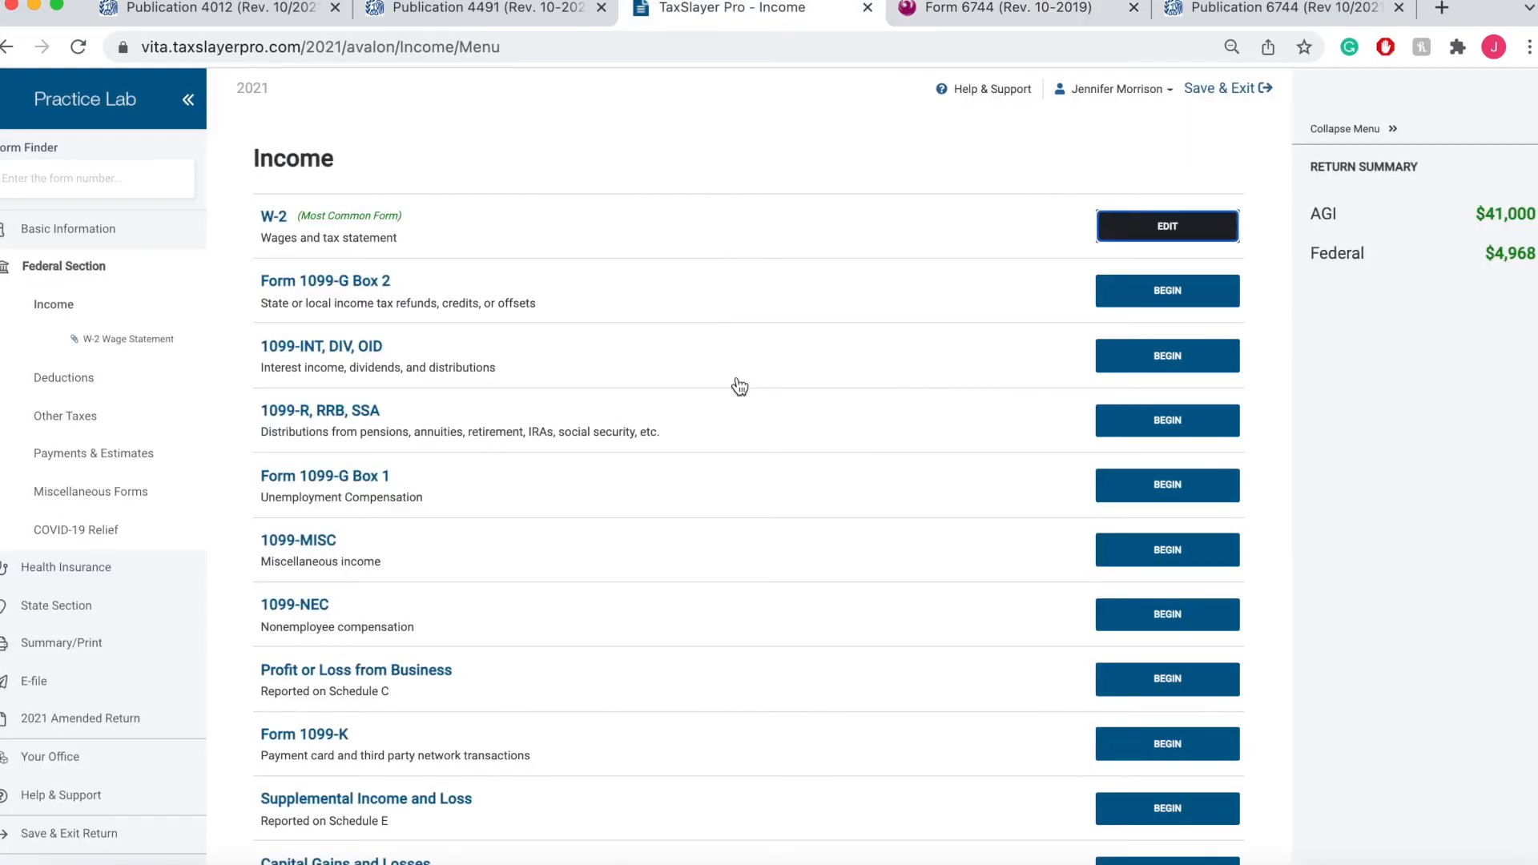
pyautogui.scroll(-1, 658, 568)
pyautogui.scroll(-5, 660, 567)
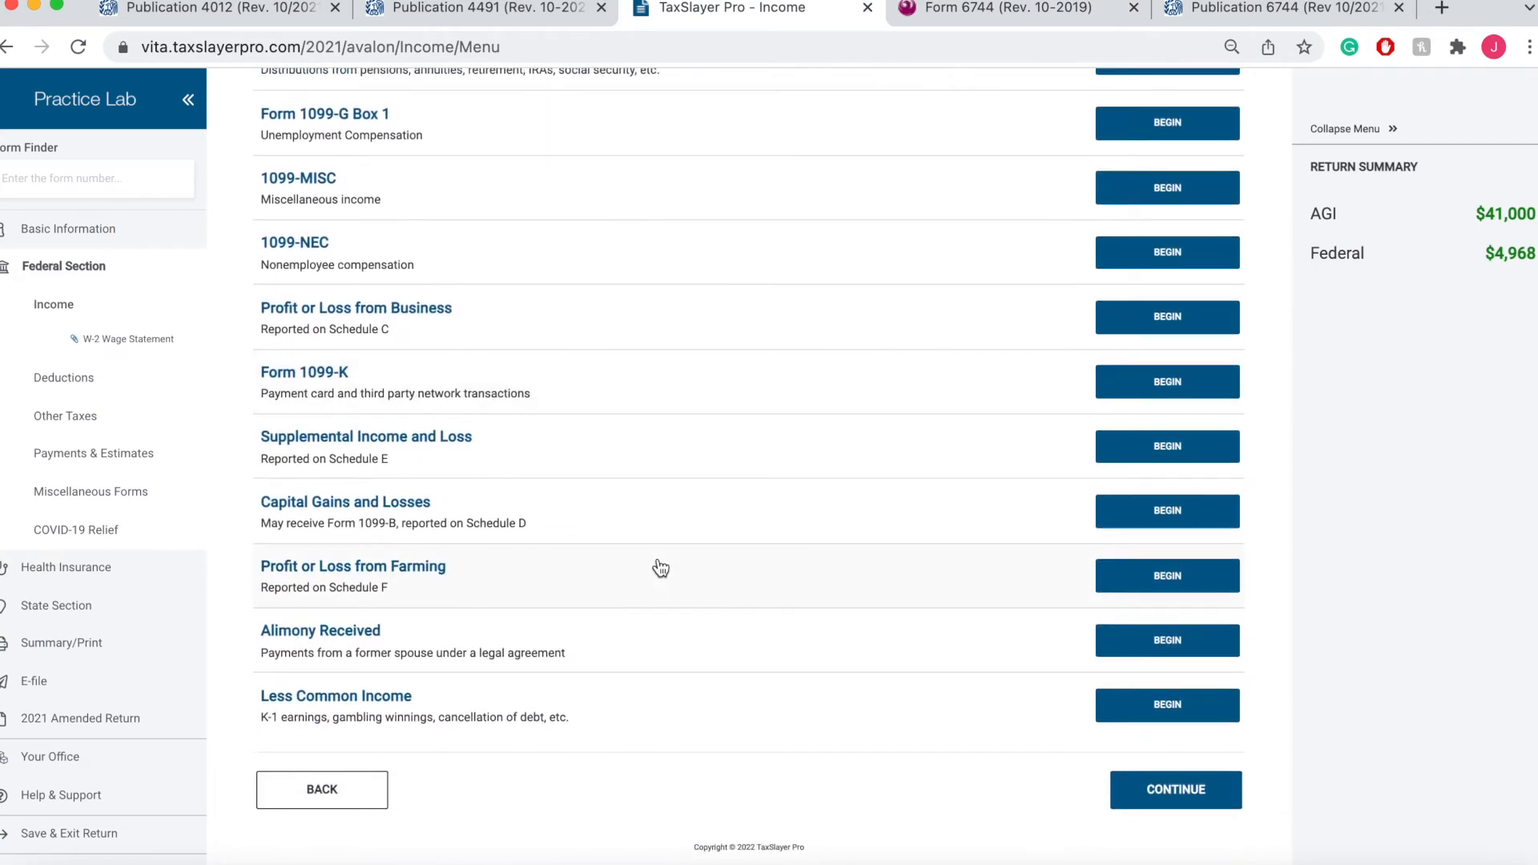
pyautogui.click(1165, 704)
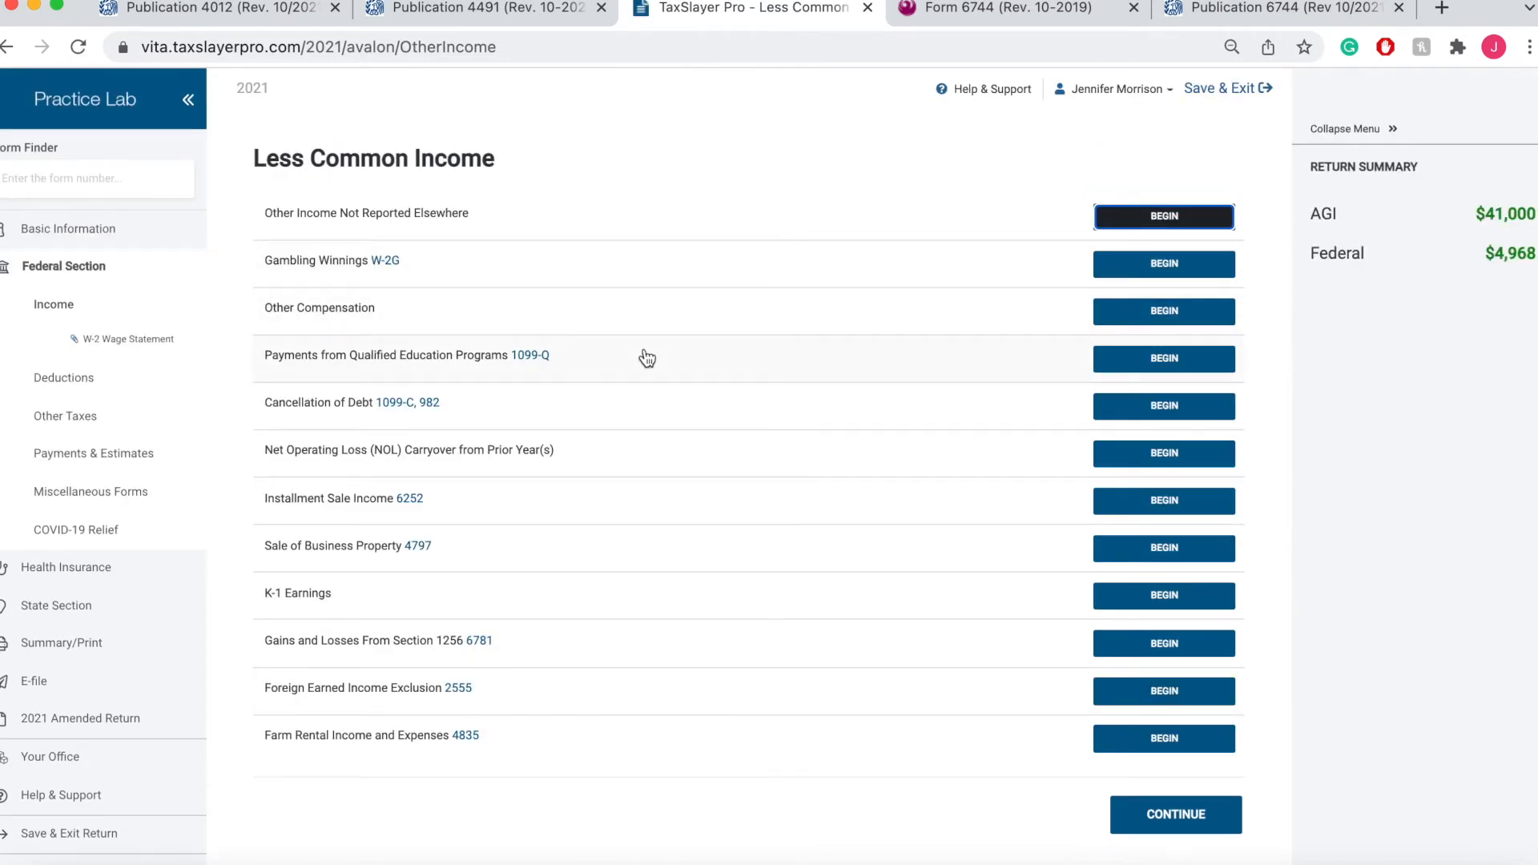
pyautogui.click(1142, 410)
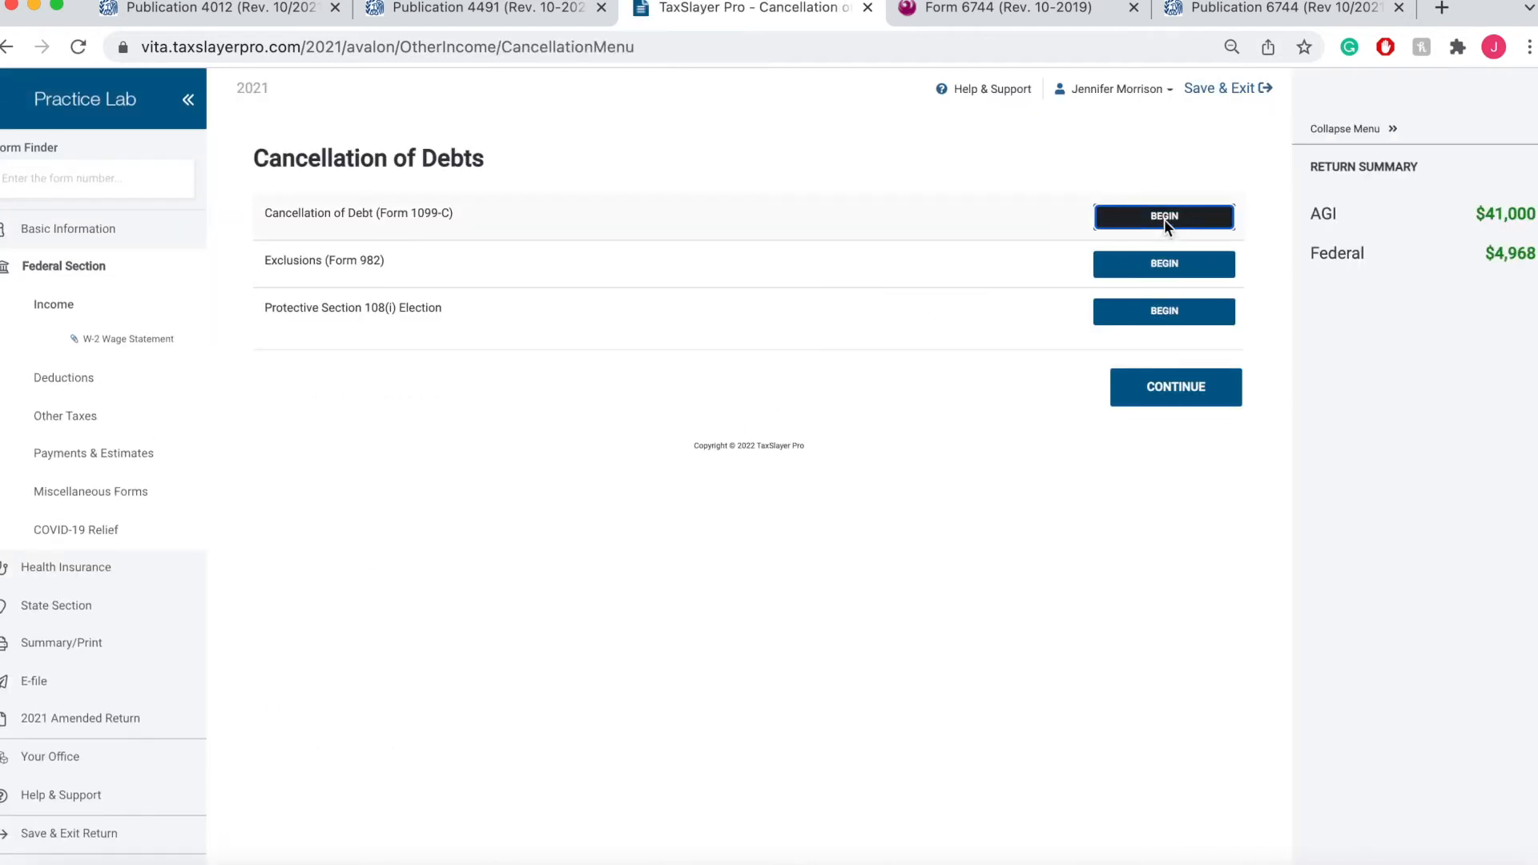
pyautogui.click(1165, 218)
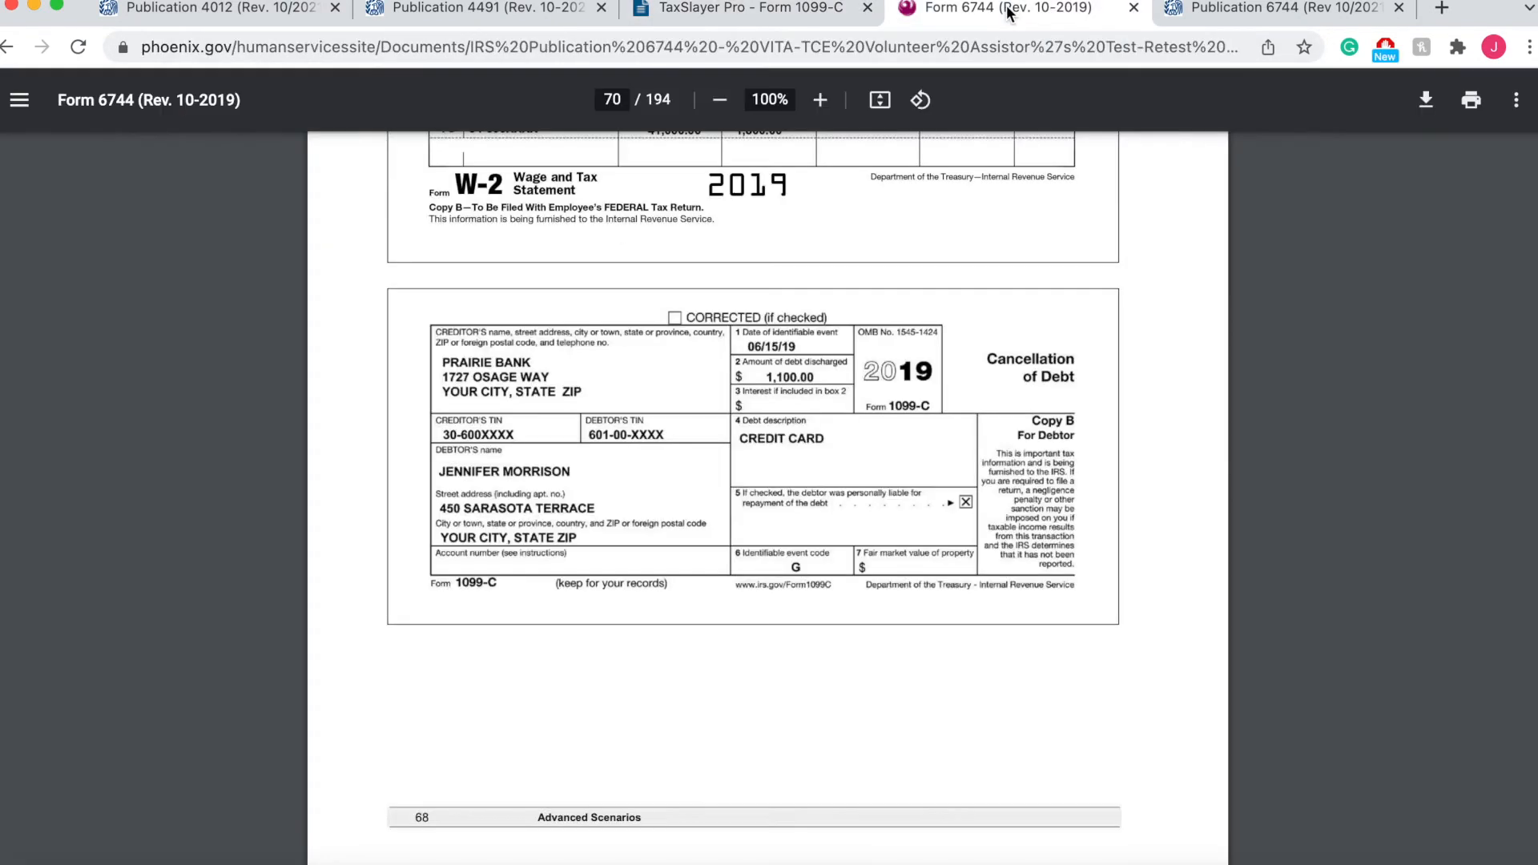
# Enter Prairie Bank as the creditor along with its federal ID number from the sample
pyautogui.click(1010, 10)
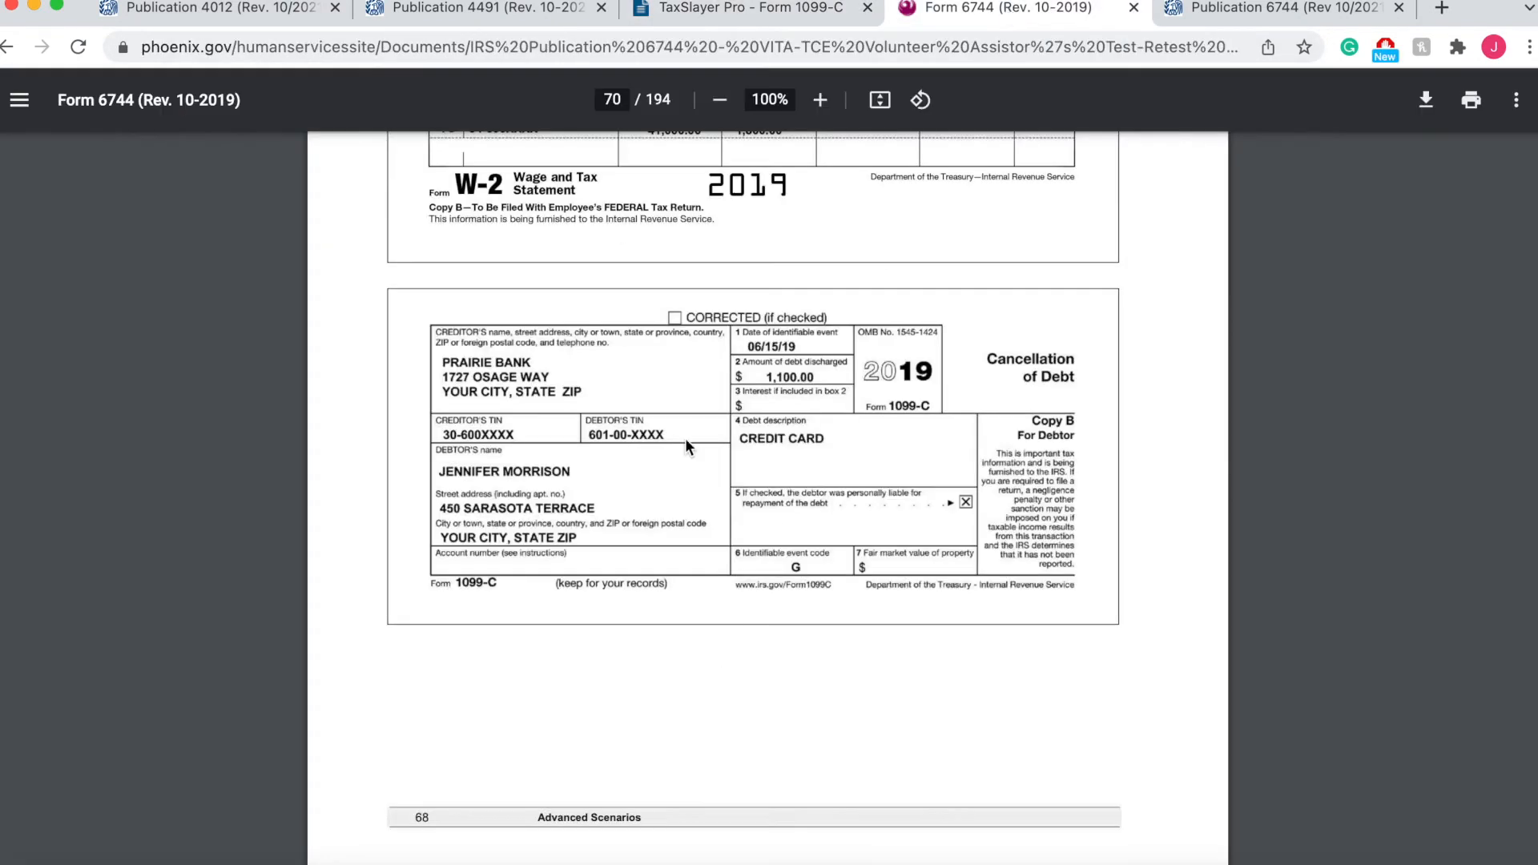
pyautogui.click(759, 6)
pyautogui.write('Prairie Bank')
pyautogui.click(309, 328)
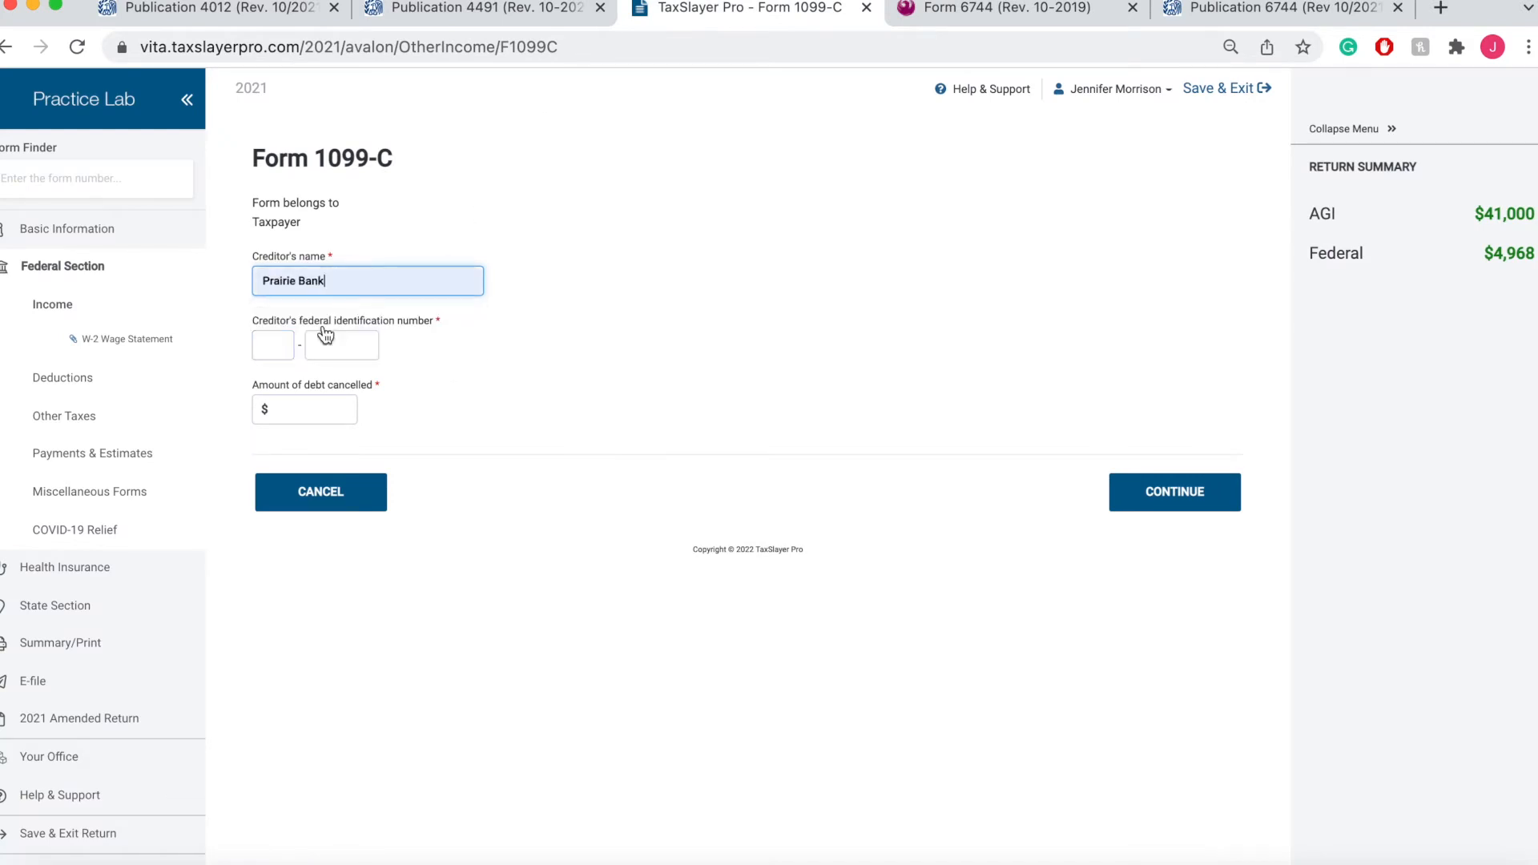
pyautogui.click(258, 330)
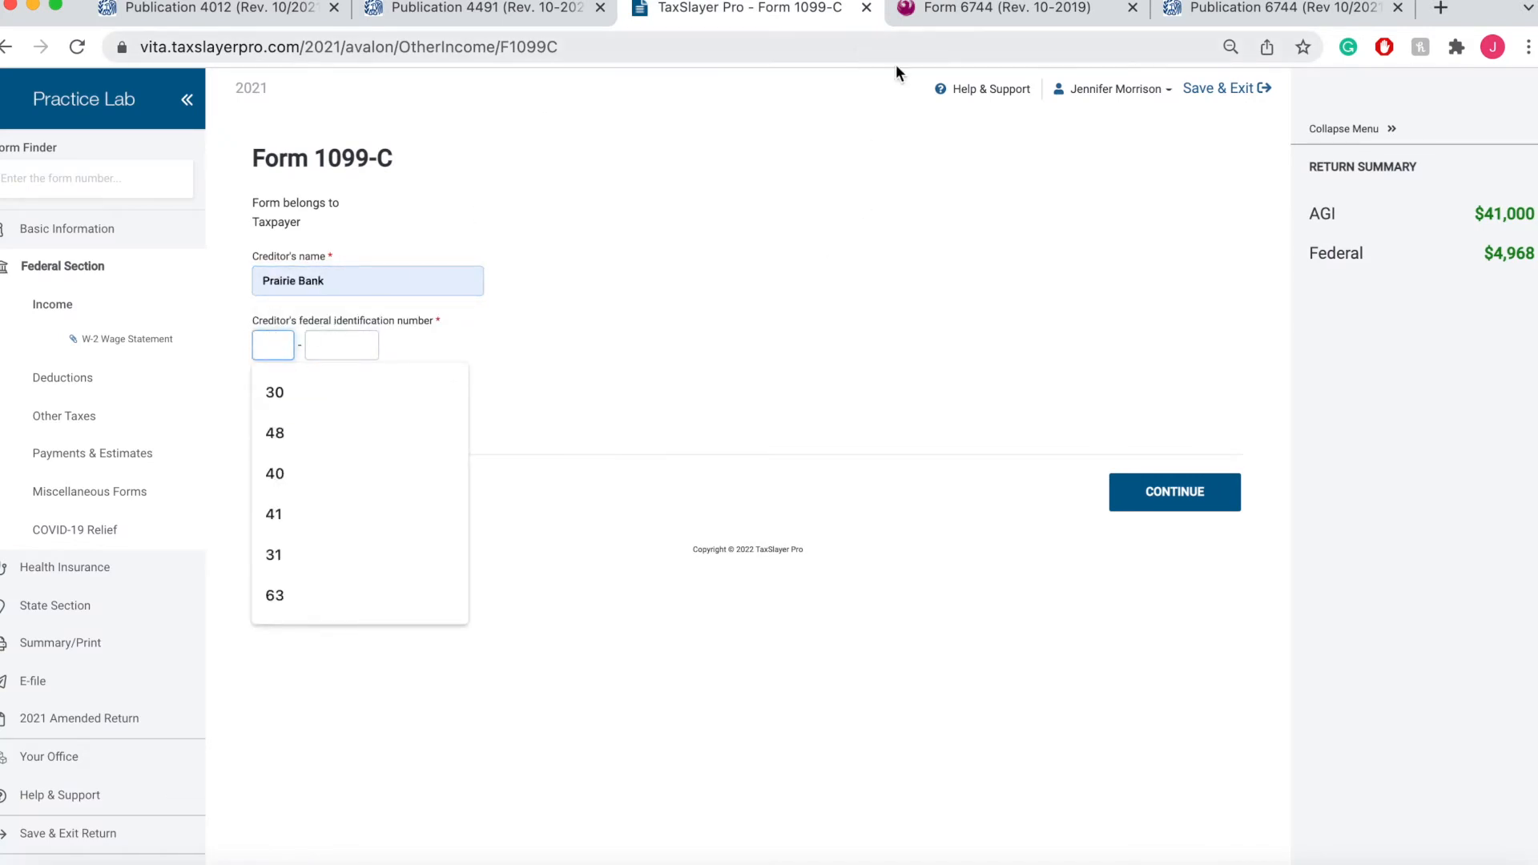
pyautogui.click(968, 11)
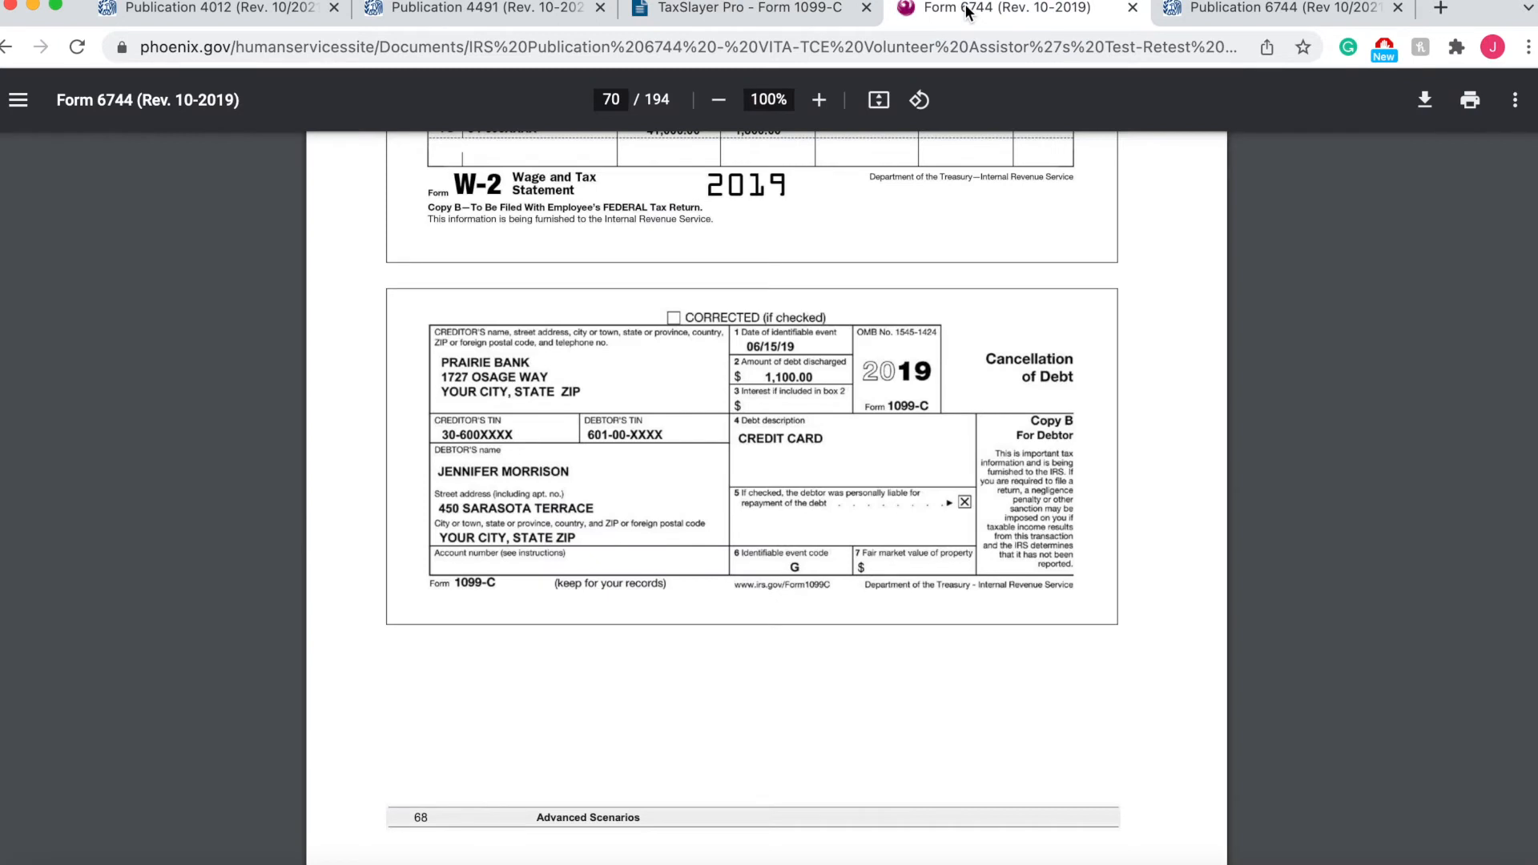
pyautogui.click(785, 21)
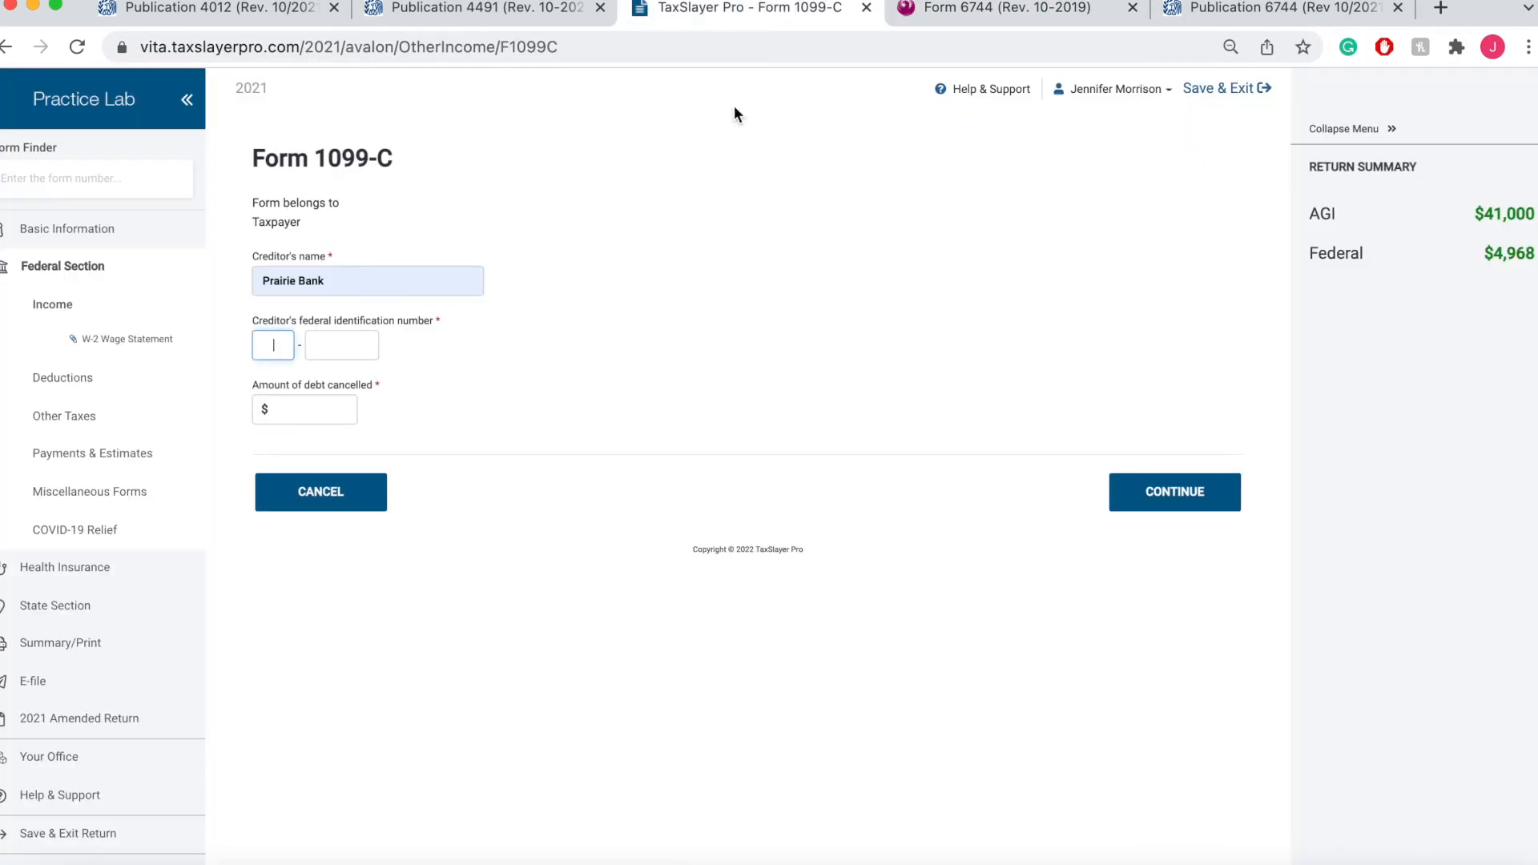
pyautogui.write('30')
pyautogui.press('Tab')
pyautogui.write('6001234')
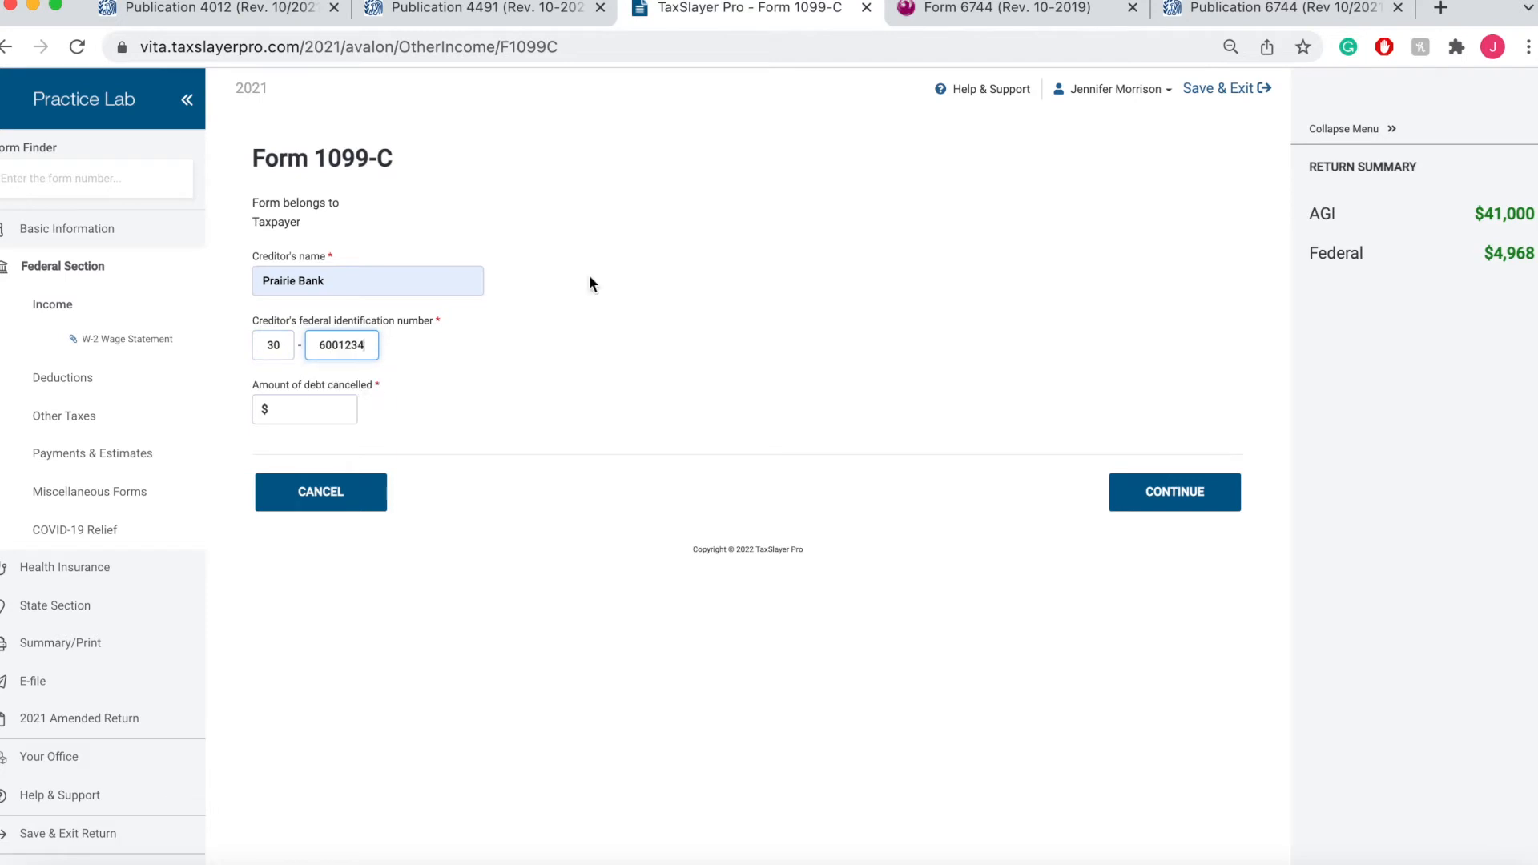
# Enter 1100 as the amount of debt cancelled and save the 1099-C
pyautogui.click(353, 405)
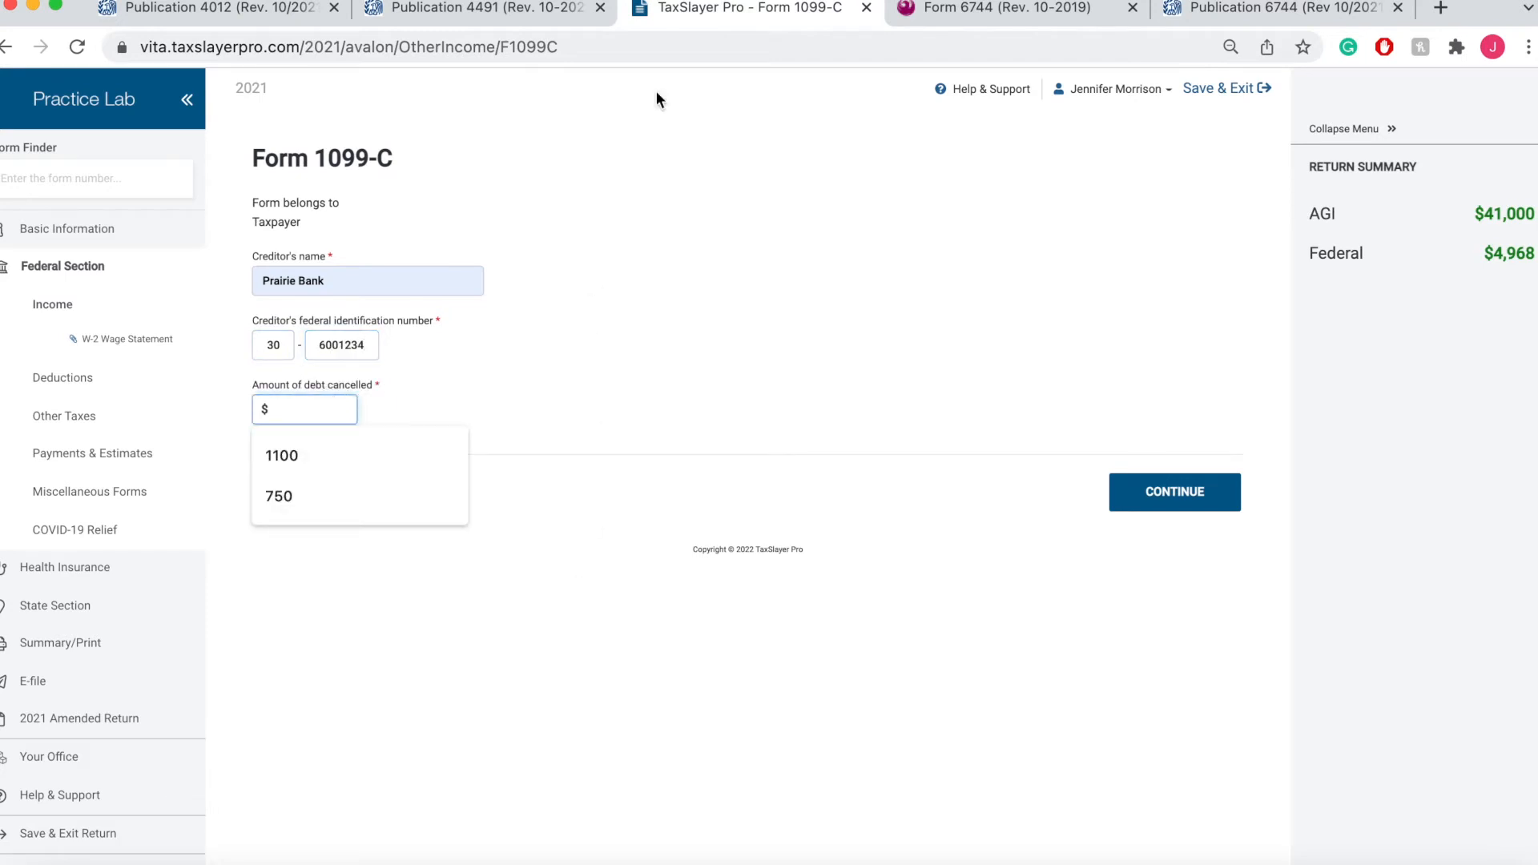
pyautogui.click(978, 10)
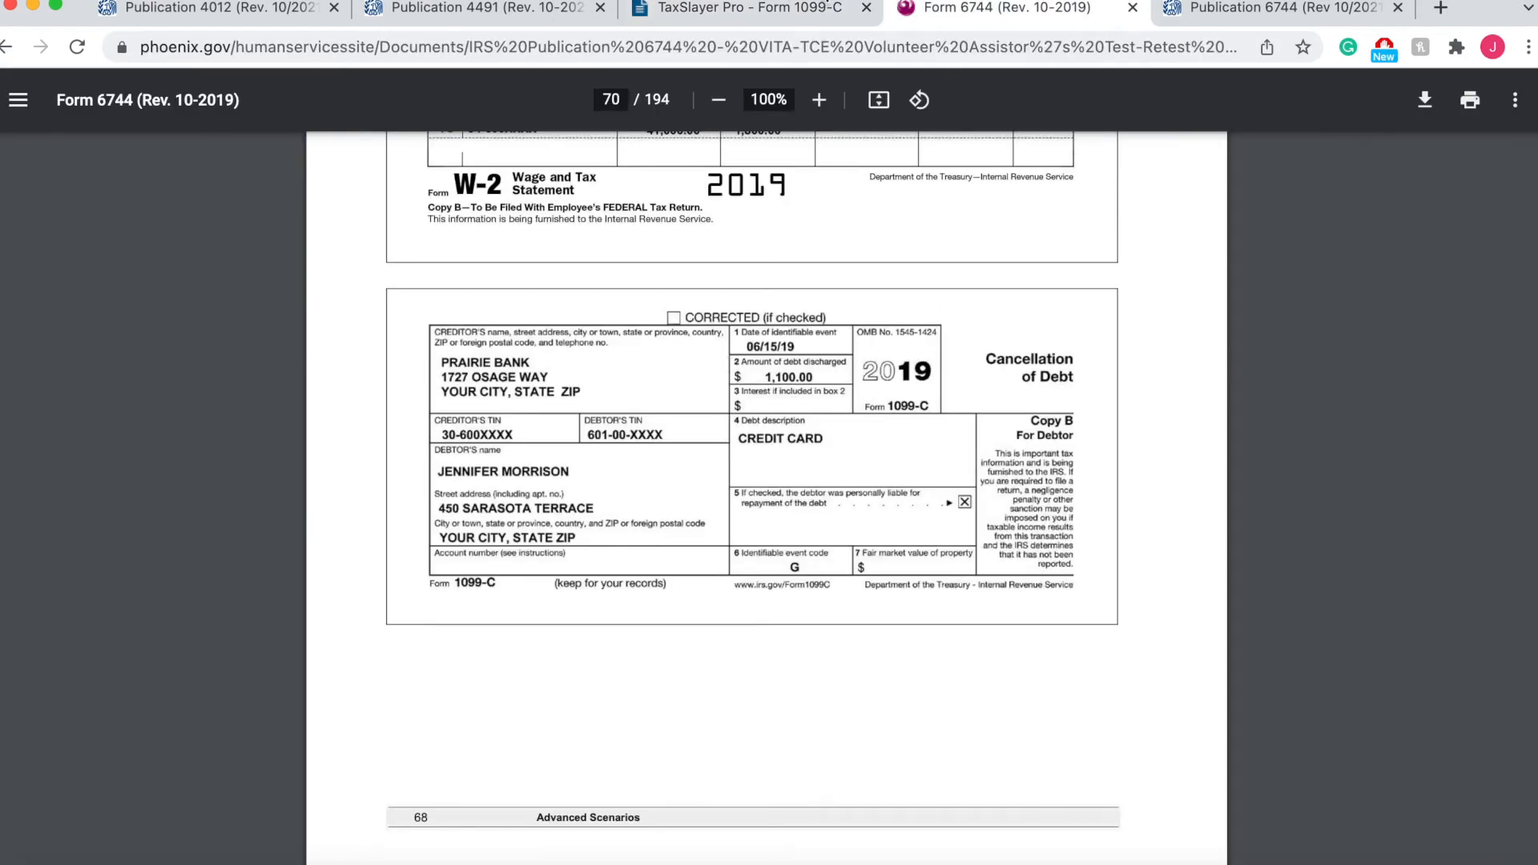
pyautogui.click(774, 11)
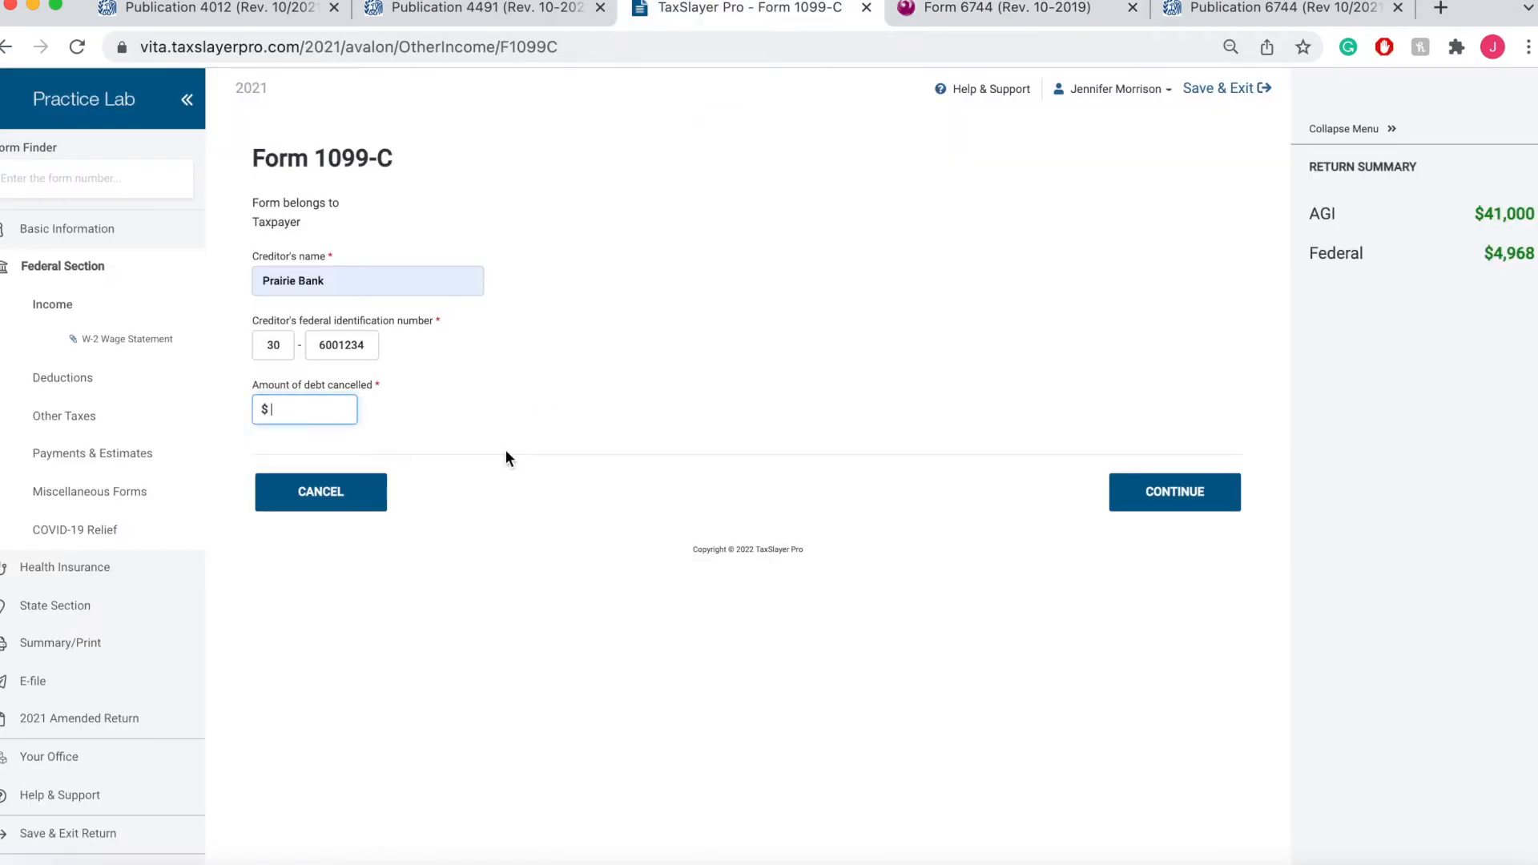
pyautogui.write('1100')
pyautogui.click(1029, 12)
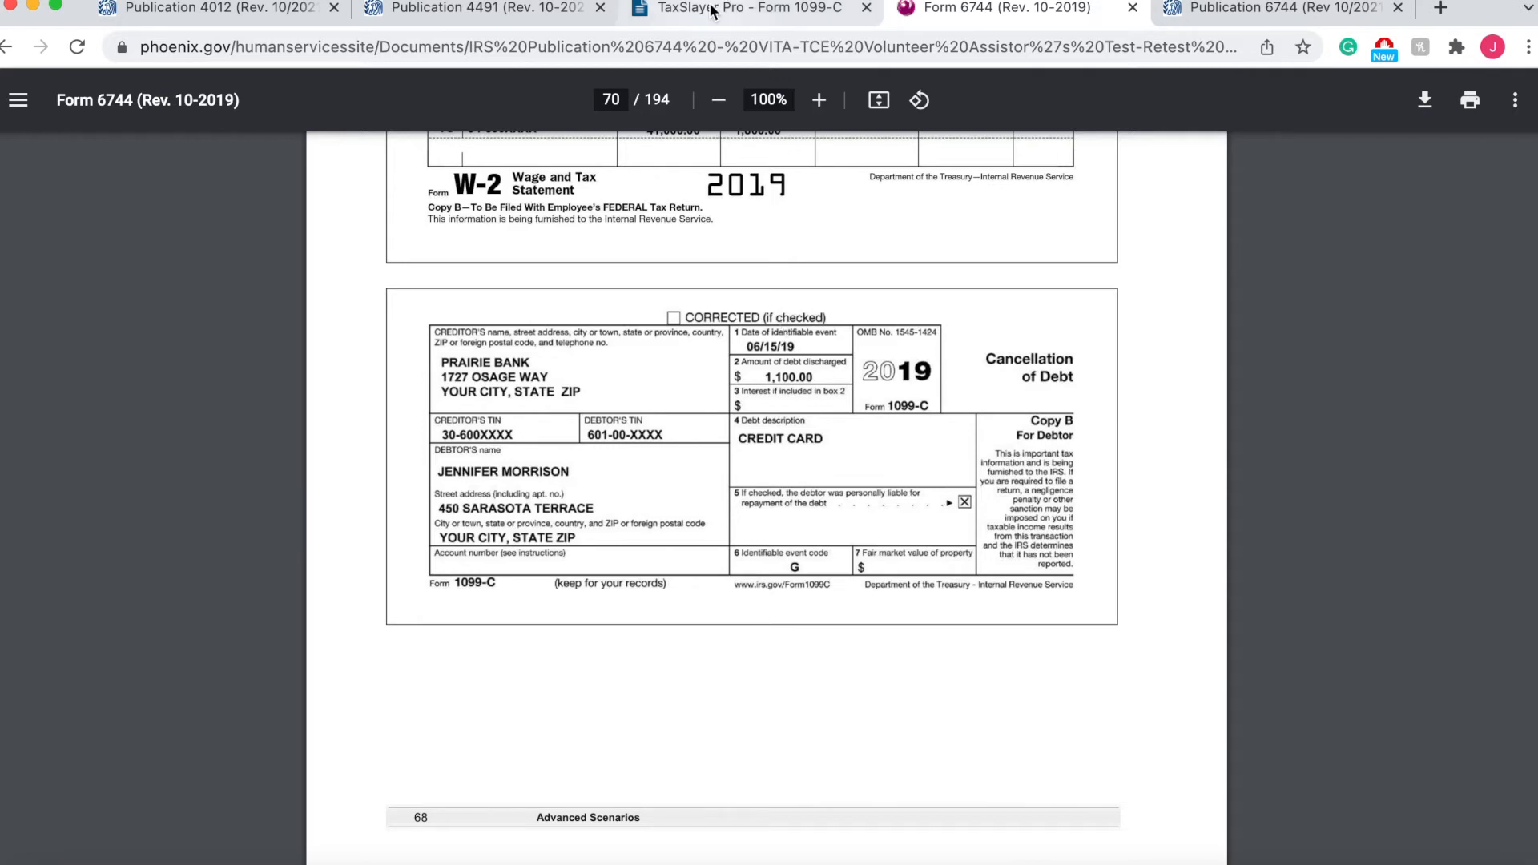
pyautogui.click(736, 8)
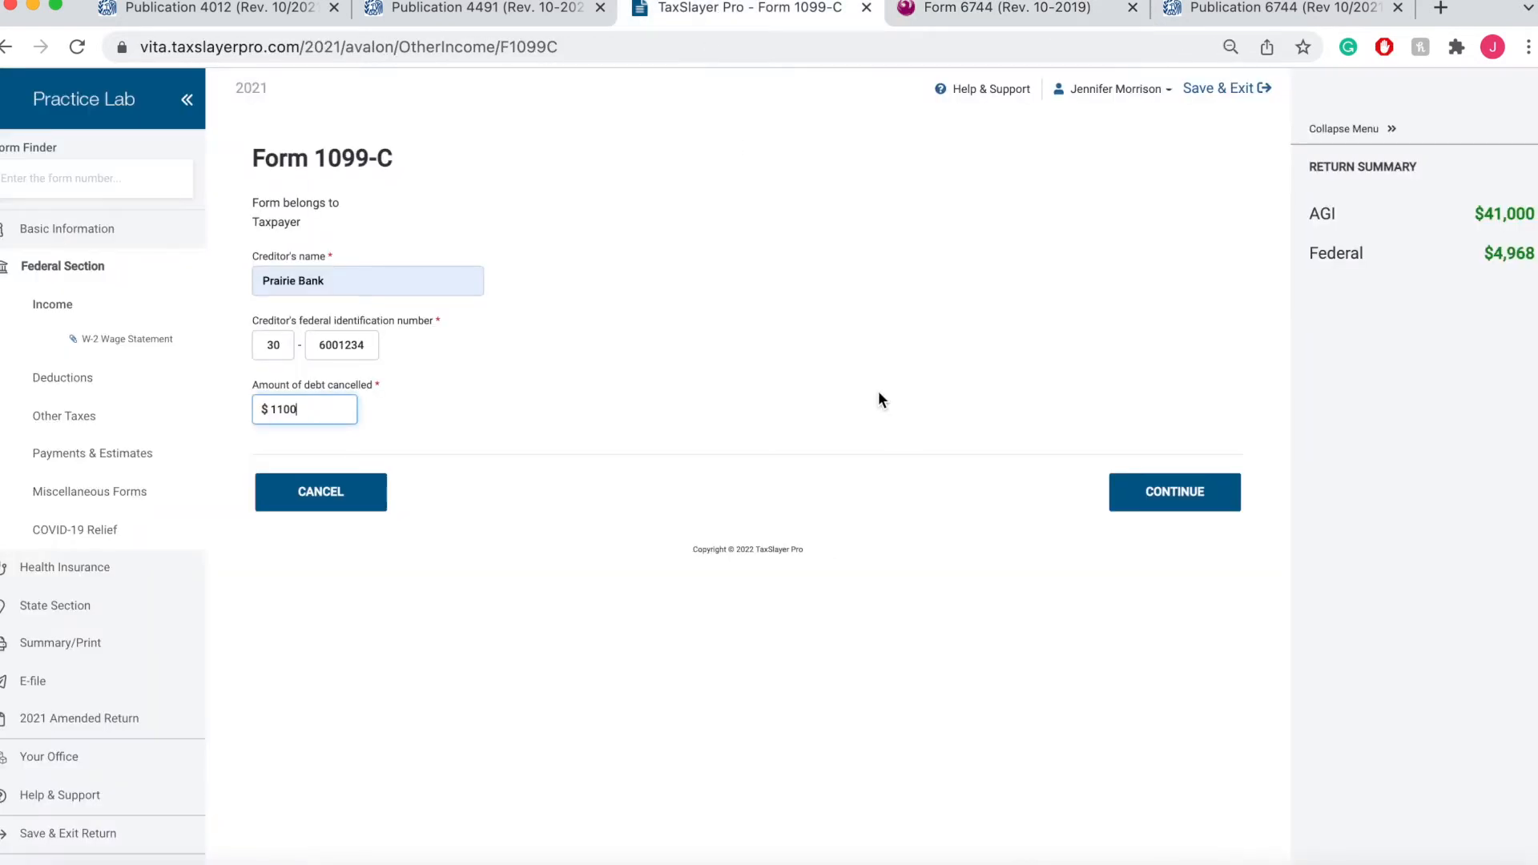
pyautogui.click(1162, 496)
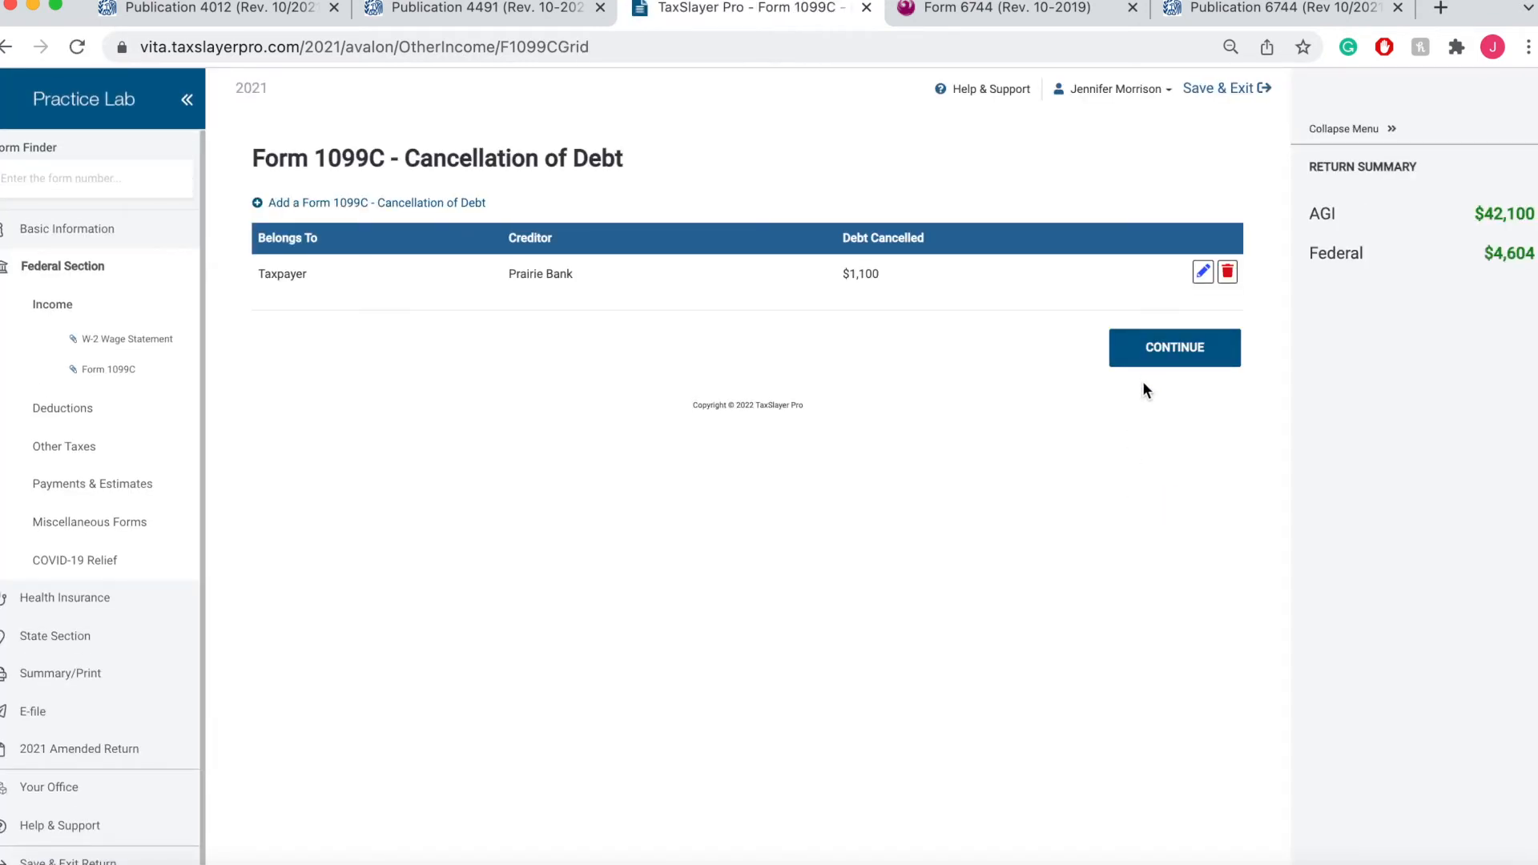
pyautogui.click(1177, 361)
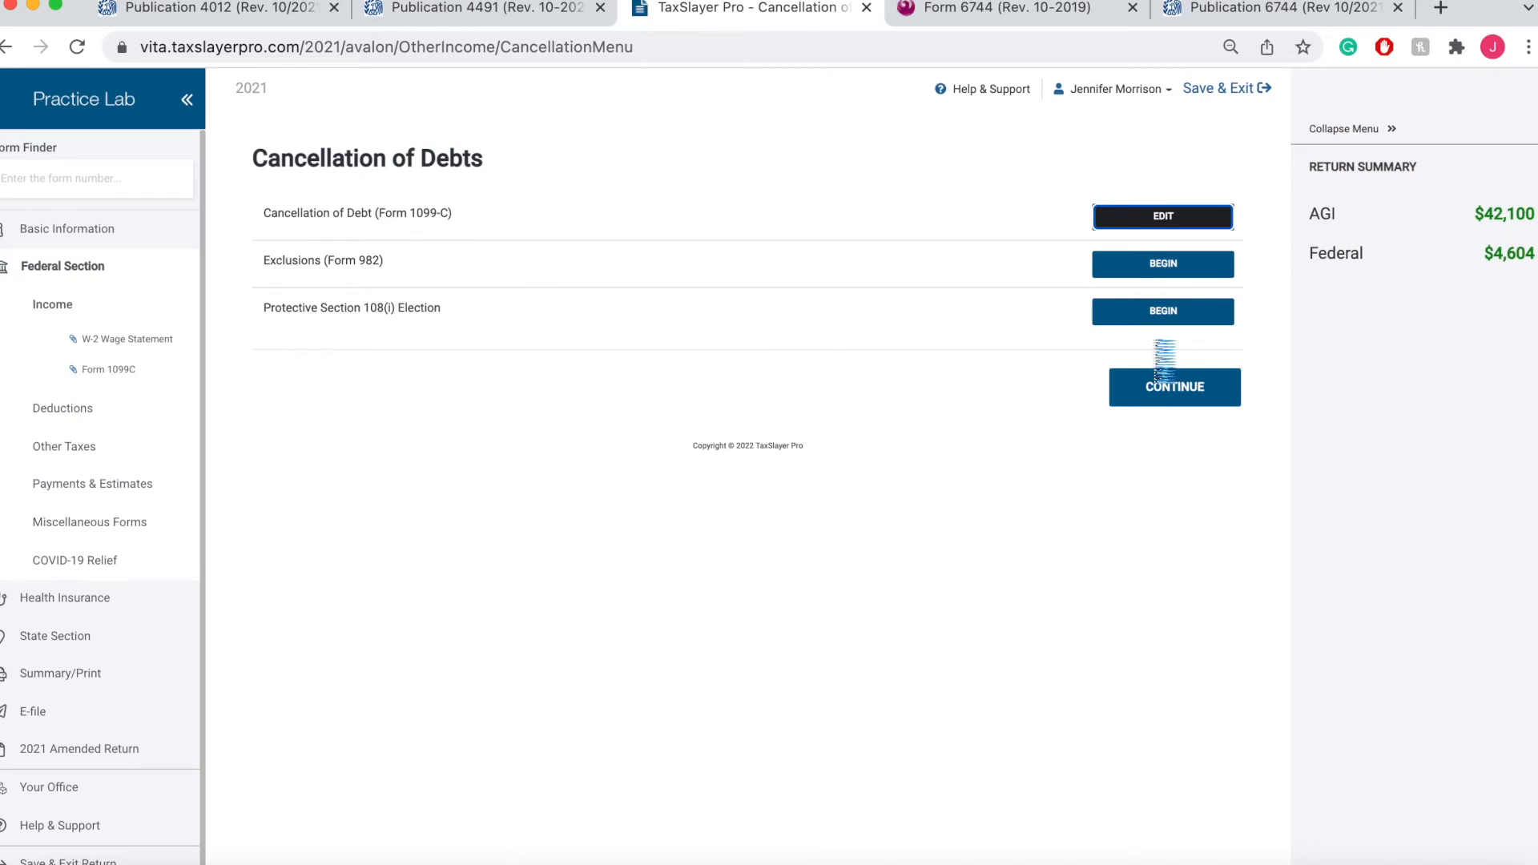
# Continue past the Cancellation of Debts and Less Common Income pages to the Income menu
pyautogui.click(1175, 398)
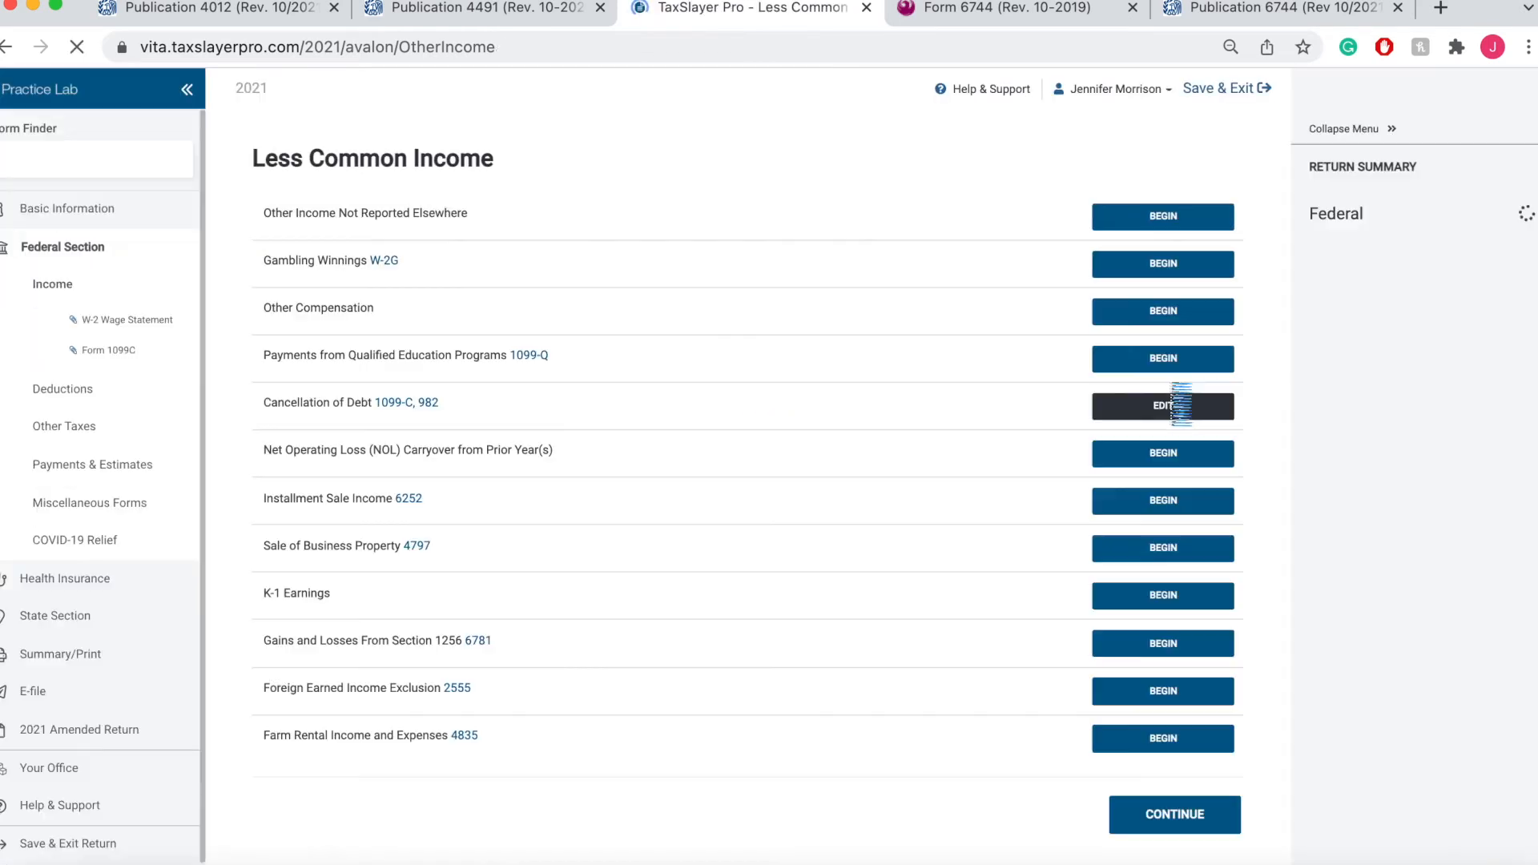
pyautogui.click(1174, 814)
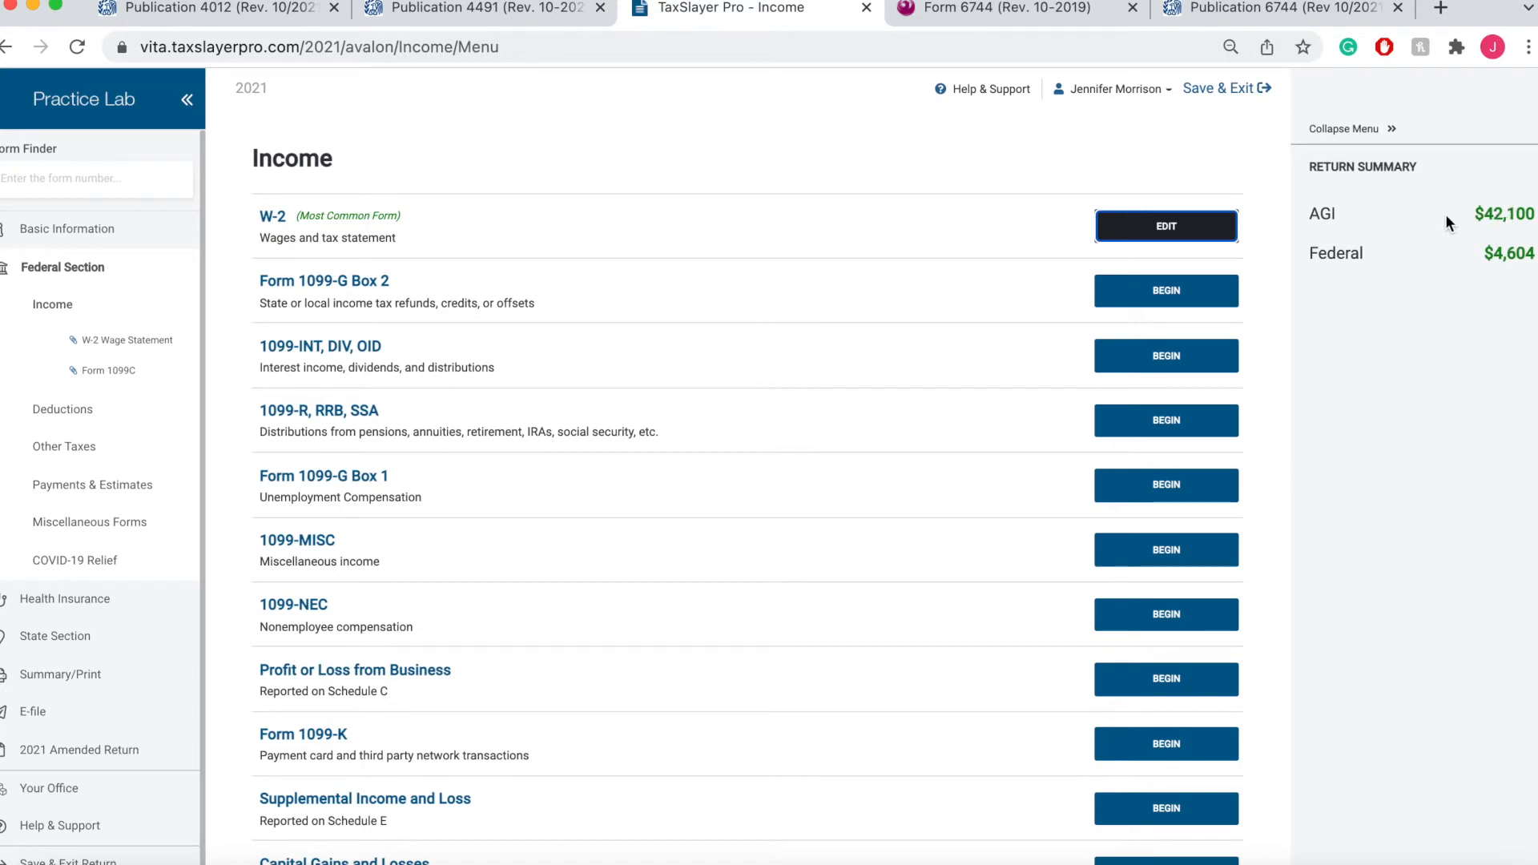
# Review the Form 13614-C income, expense and life-event answers on page 68 of Form 6744
pyautogui.click(979, 16)
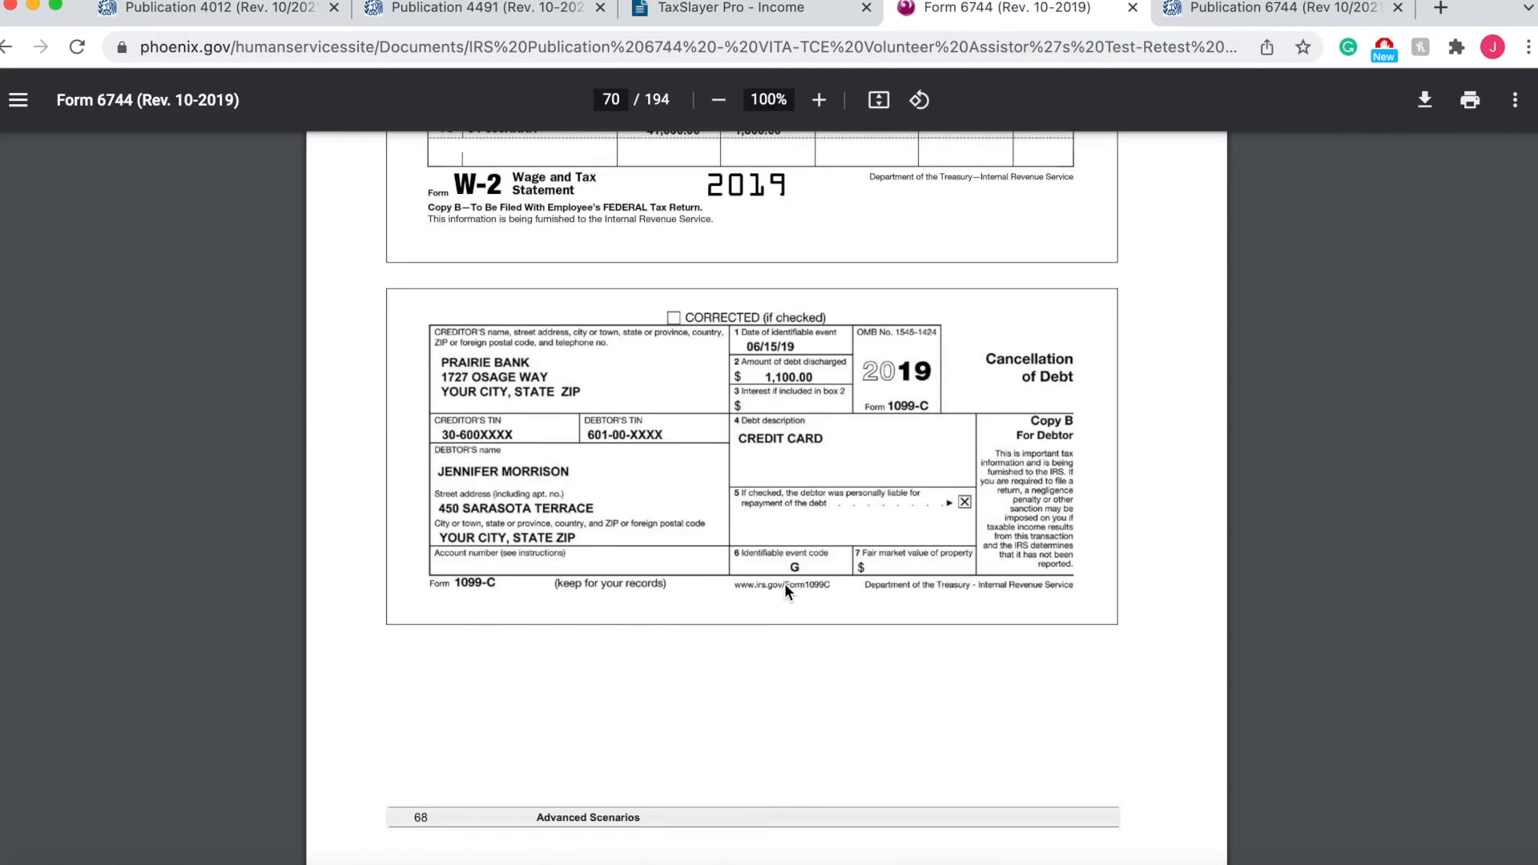
pyautogui.scroll(10, 785, 583)
pyautogui.scroll(15, 785, 583)
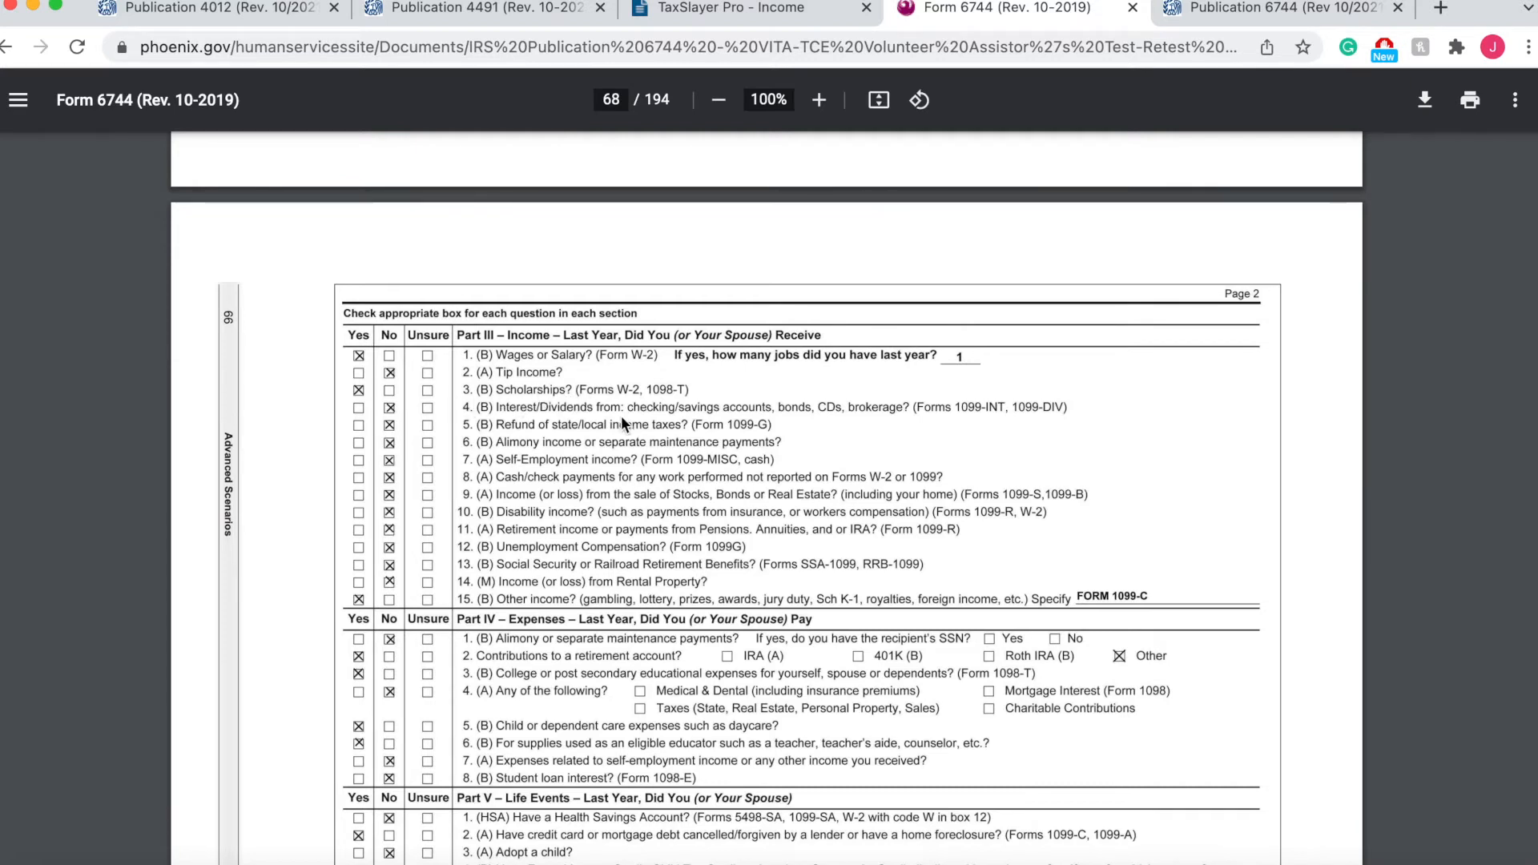
pyautogui.scroll(-15, 622, 416)
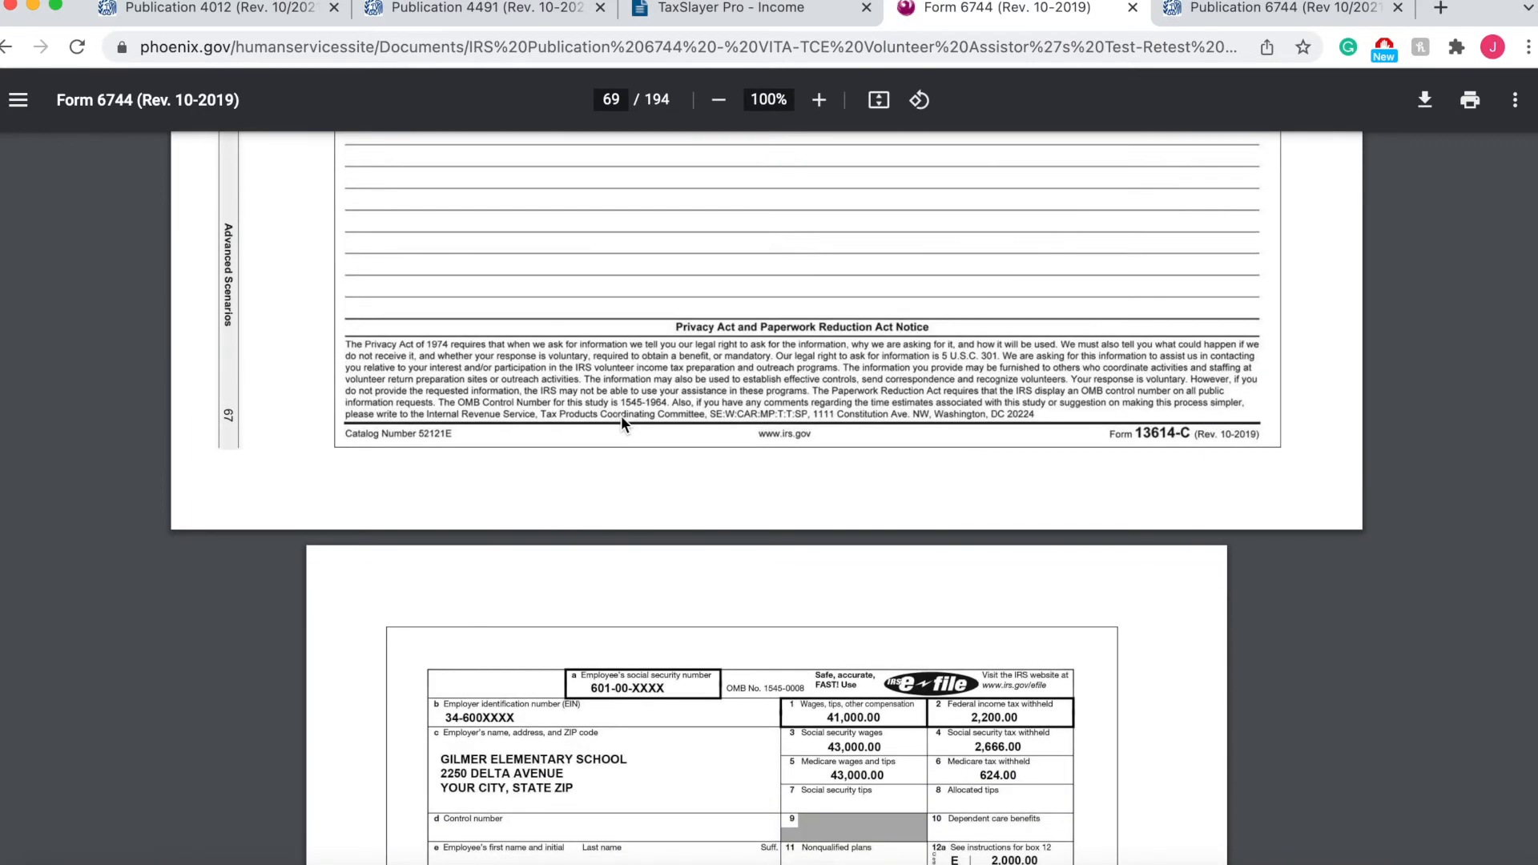
pyautogui.scroll(-20, 622, 418)
pyautogui.scroll(-5, 621, 416)
pyautogui.scroll(4, 621, 422)
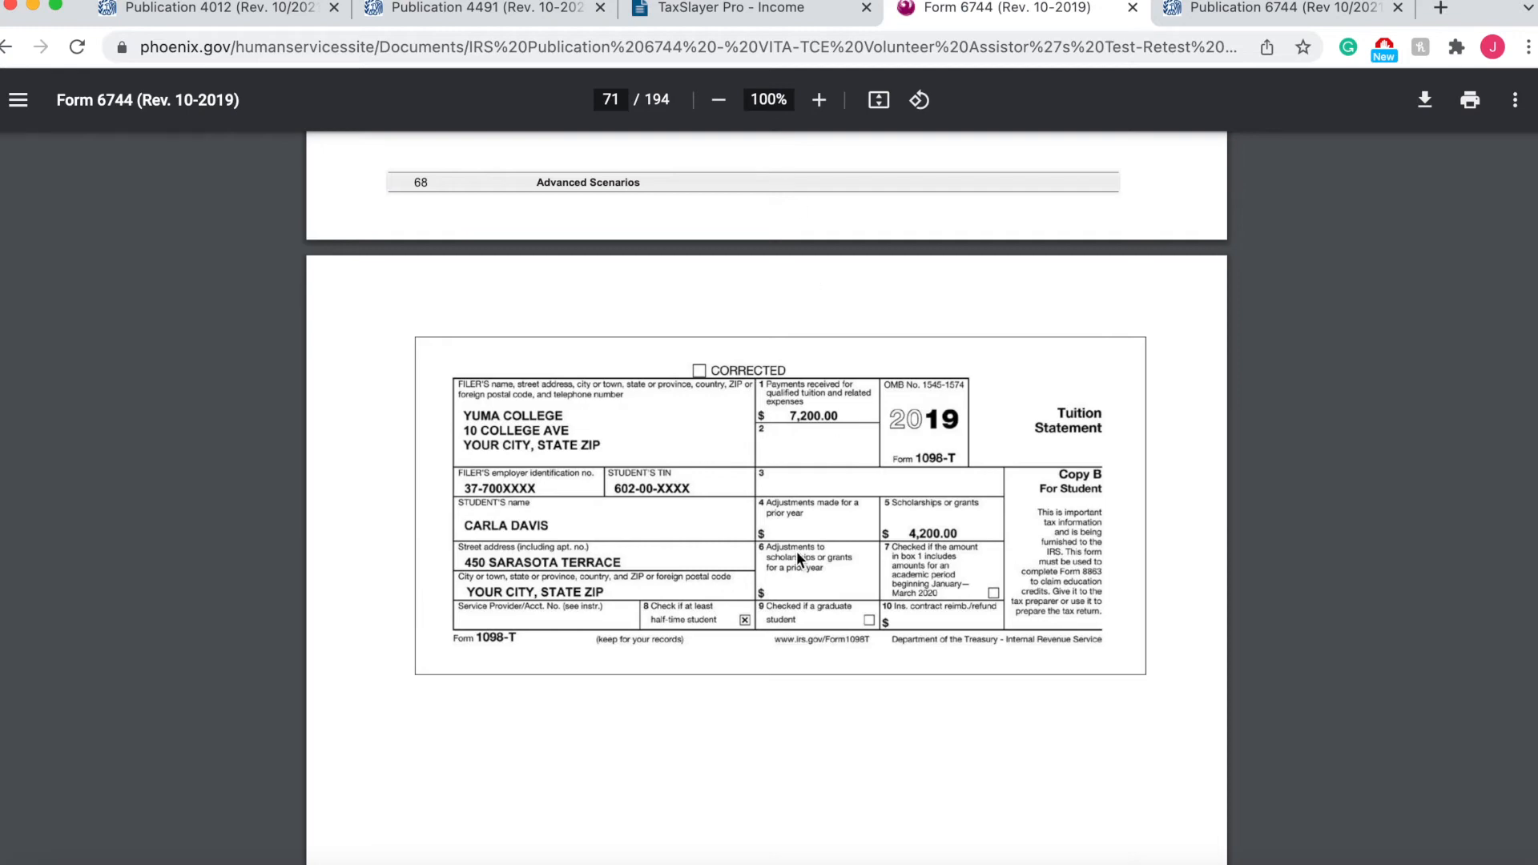
pyautogui.scroll(20, 796, 551)
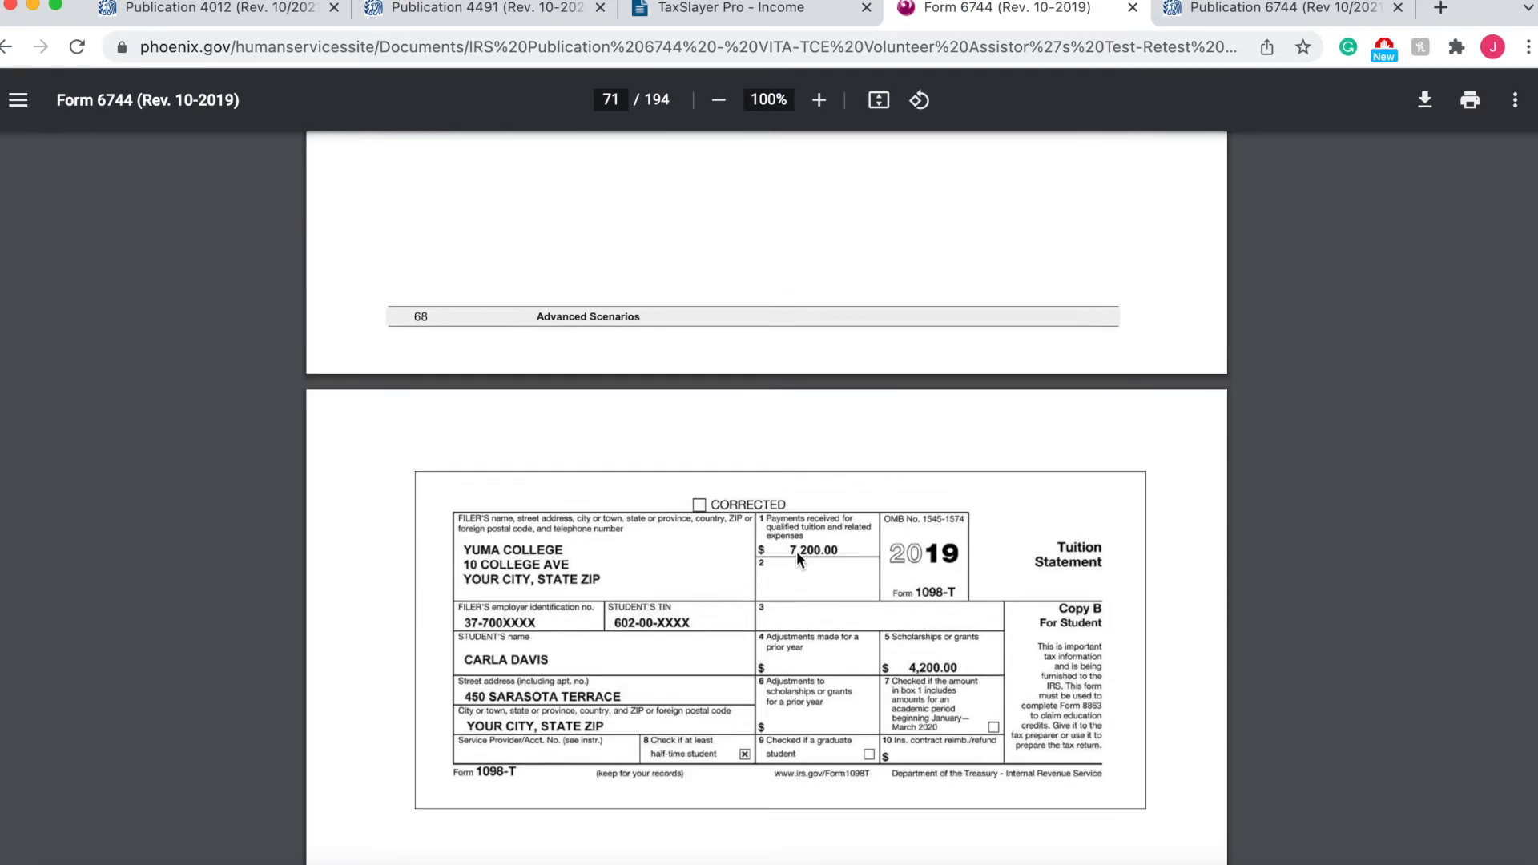
pyautogui.scroll(10, 796, 550)
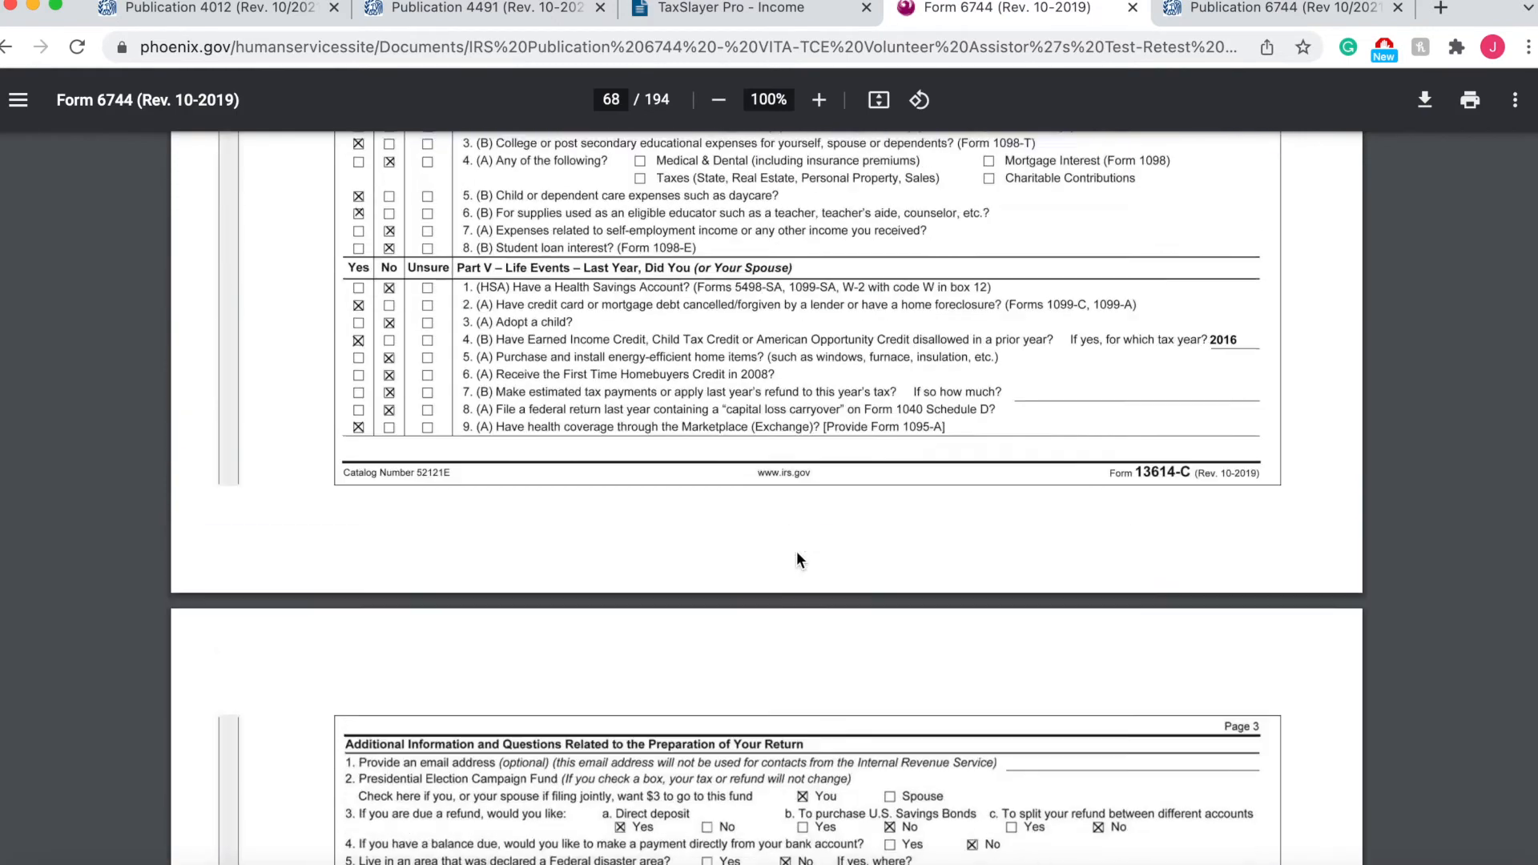
pyautogui.scroll(-1, 796, 558)
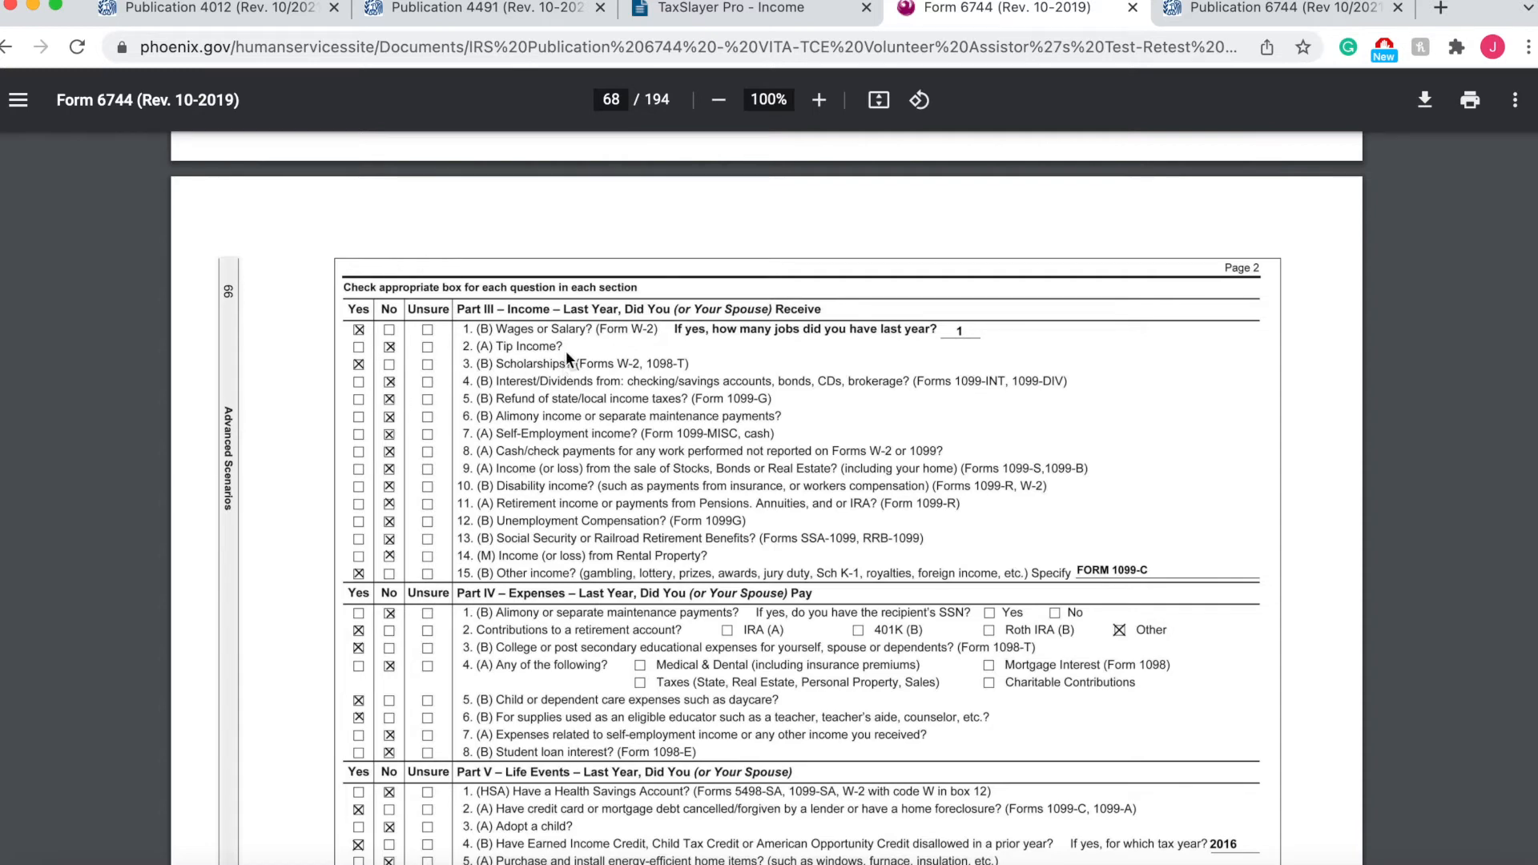
pyautogui.scroll(-5, 551, 483)
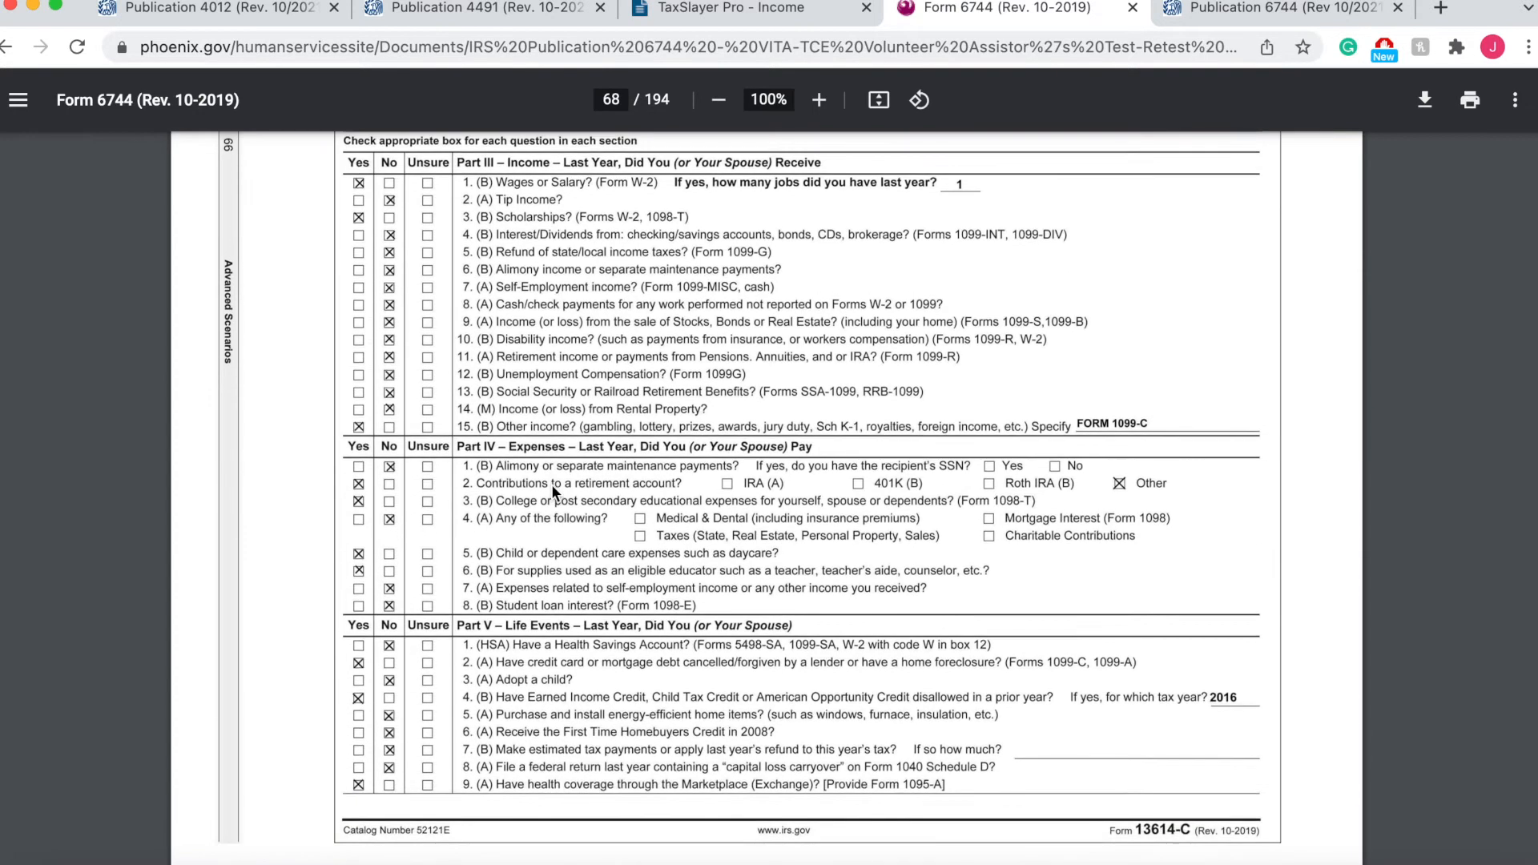
pyautogui.scroll(-3, 617, 466)
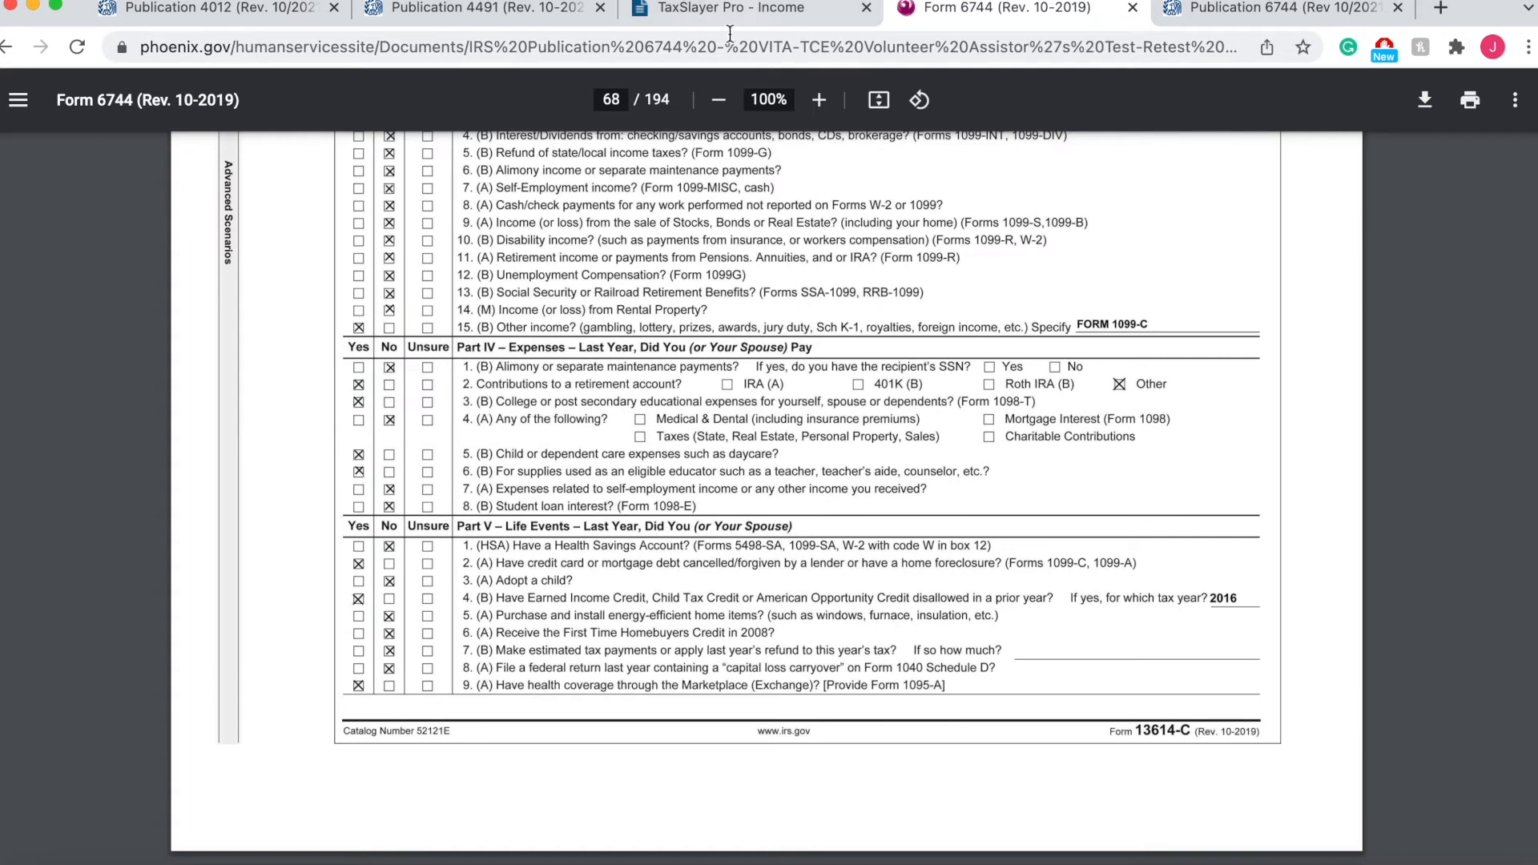
pyautogui.scroll(8, 572, 428)
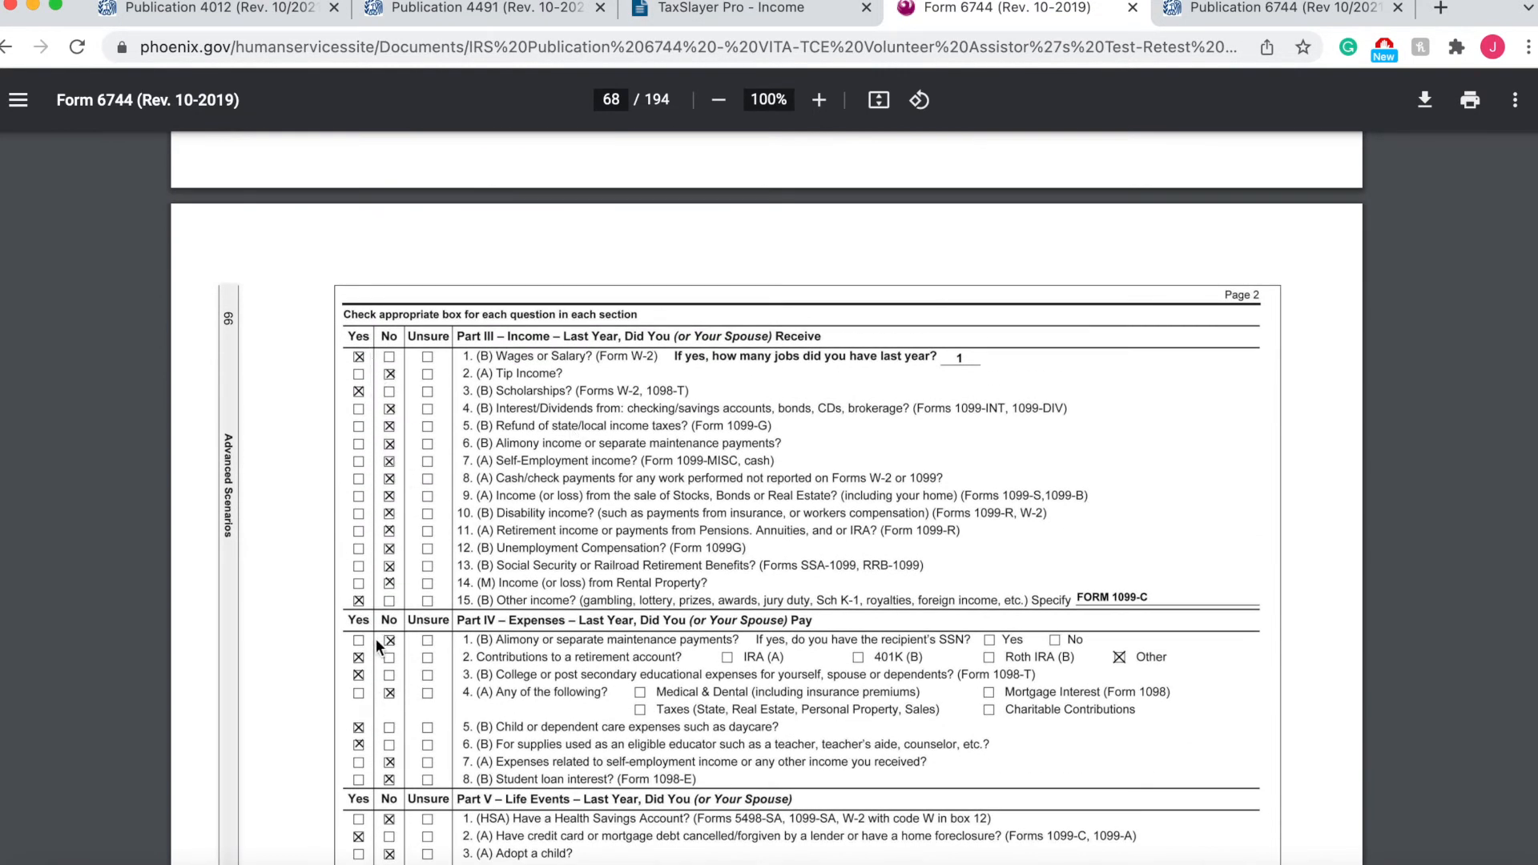
# Continue from the Income menu to Deductions, then bring up Publication 4012
pyautogui.click(742, 10)
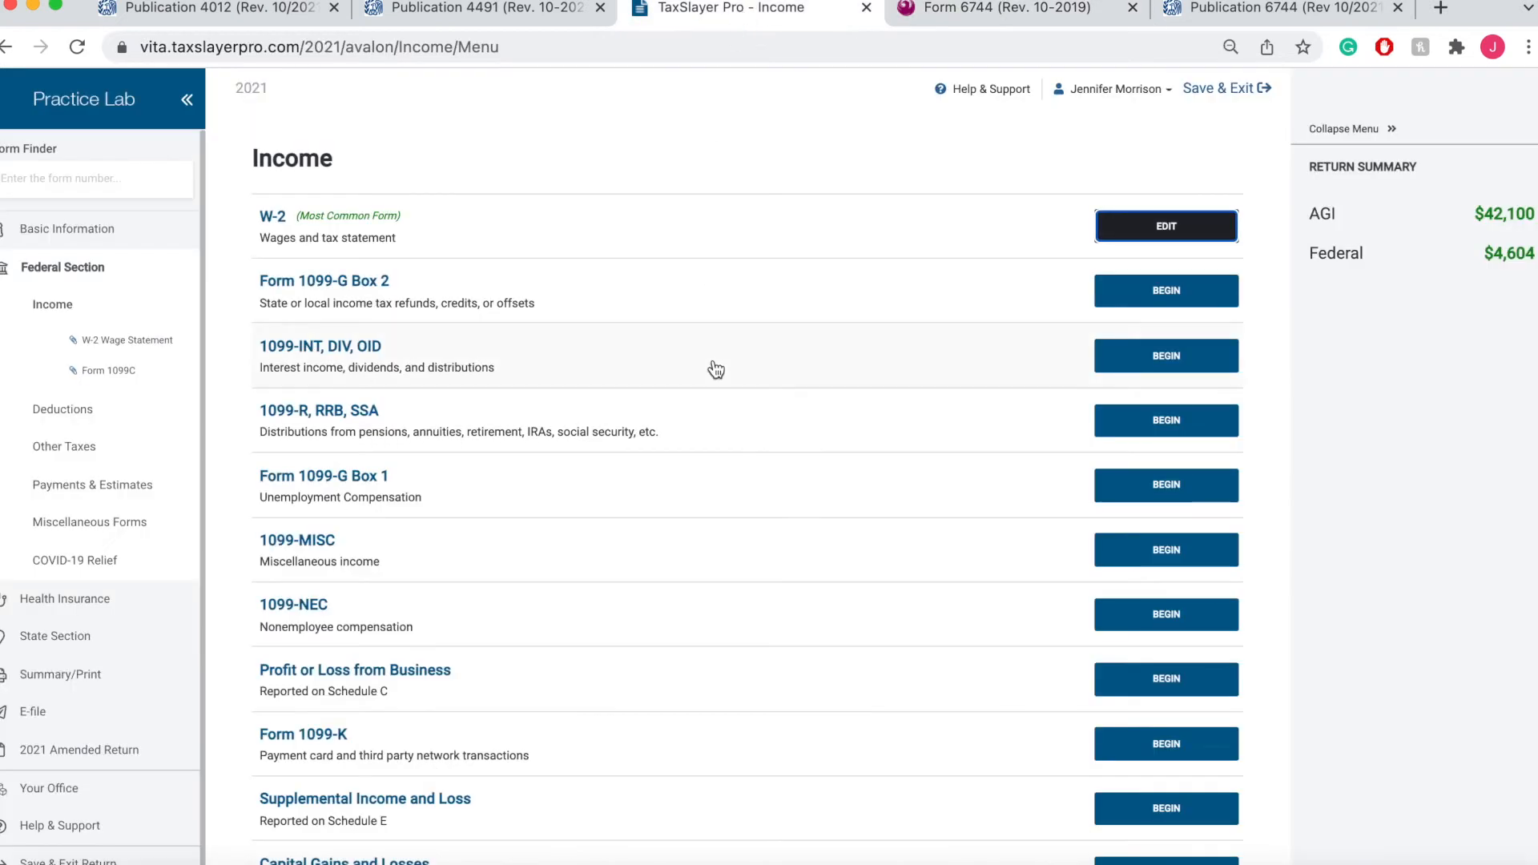
pyautogui.scroll(-5, 711, 367)
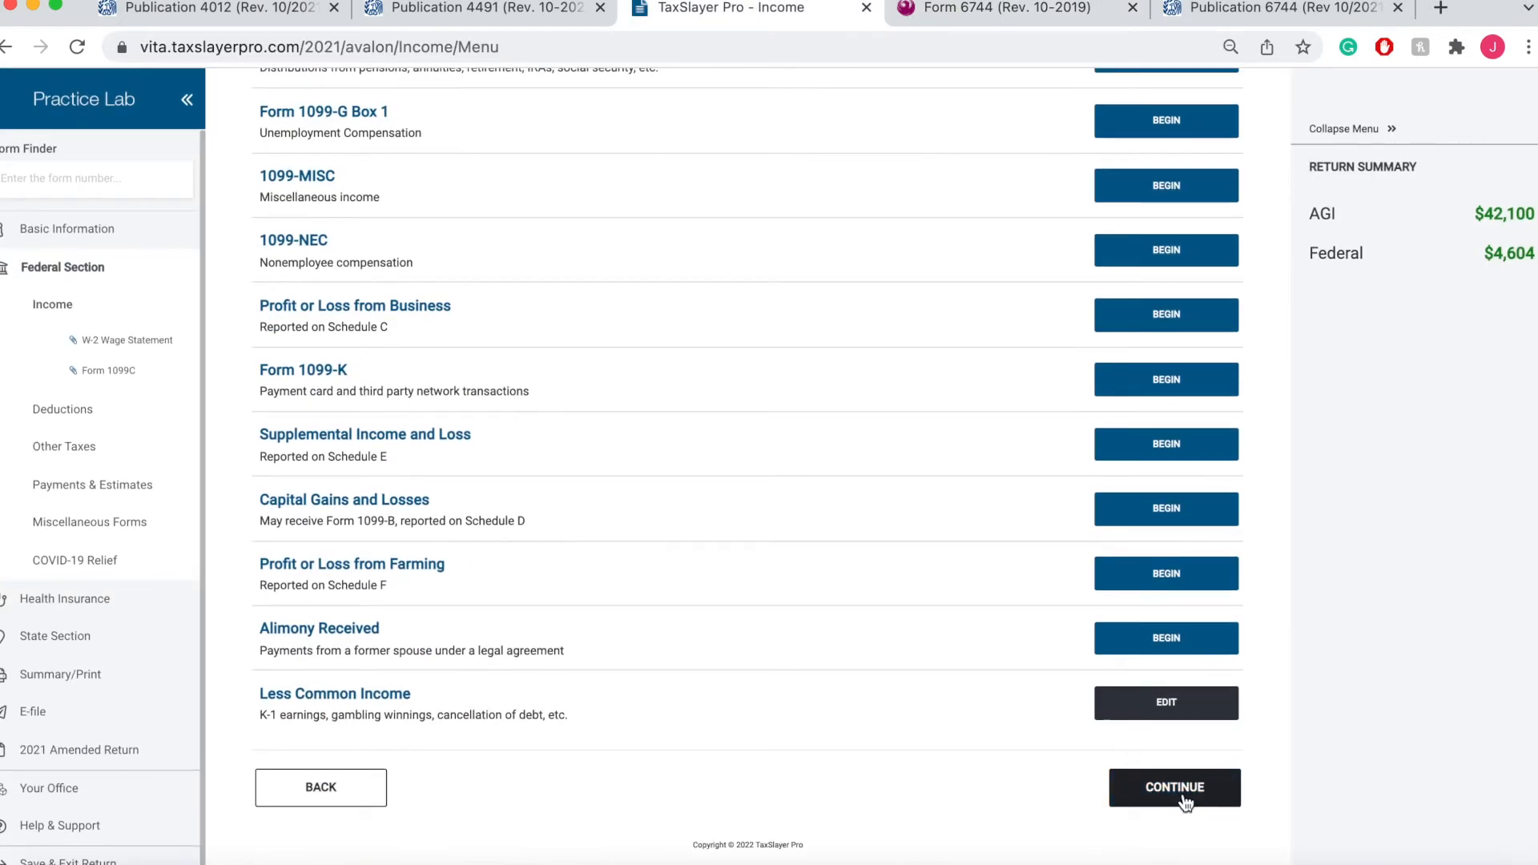
pyautogui.click(1191, 803)
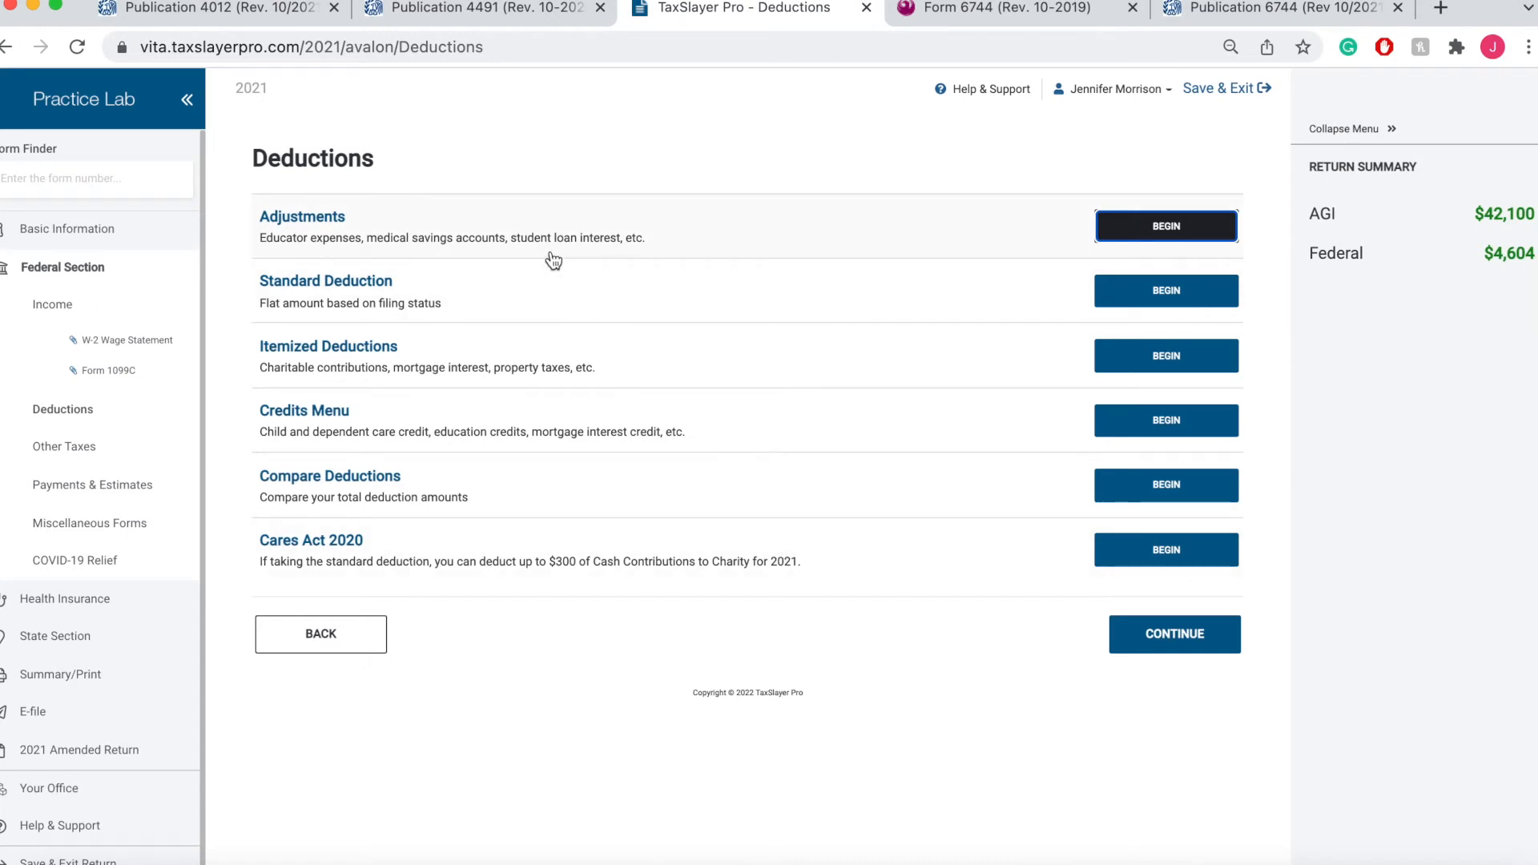
pyautogui.click(275, 9)
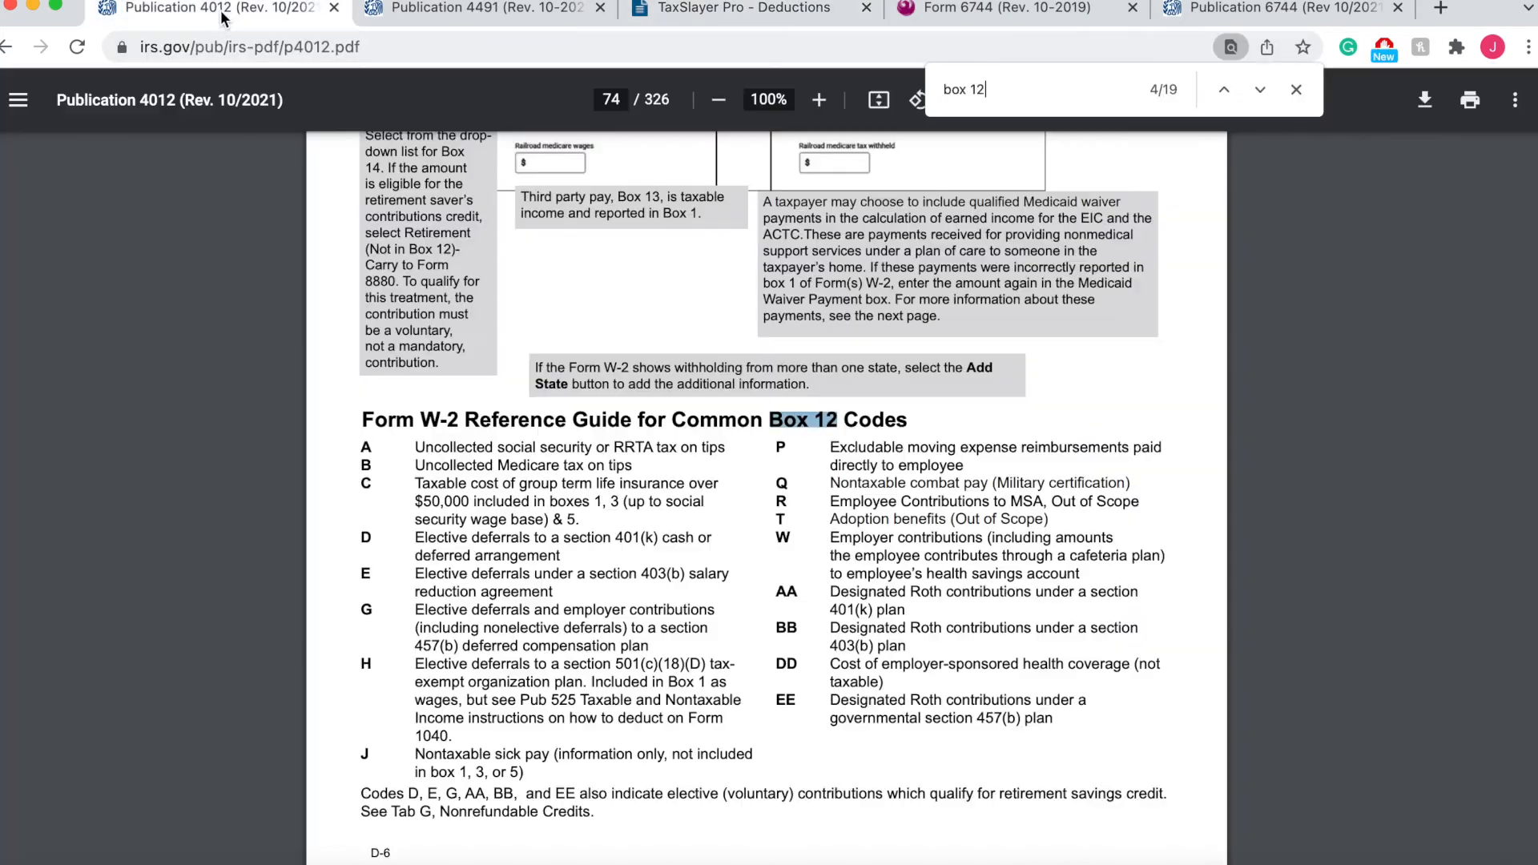
pyautogui.click(1021, 16)
pyautogui.scroll(-3, 758, 571)
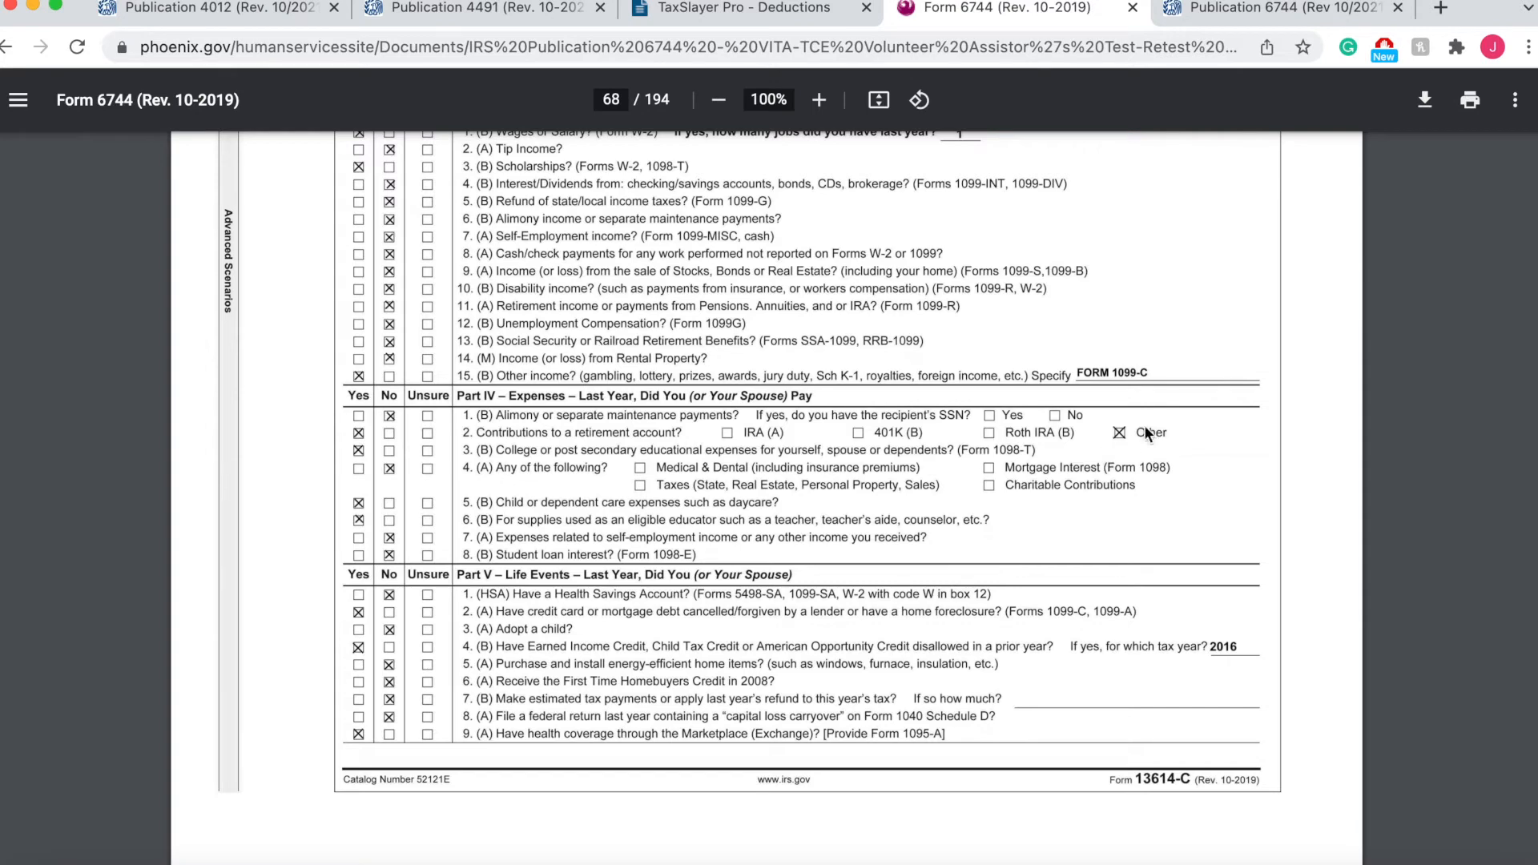
pyautogui.click(239, 11)
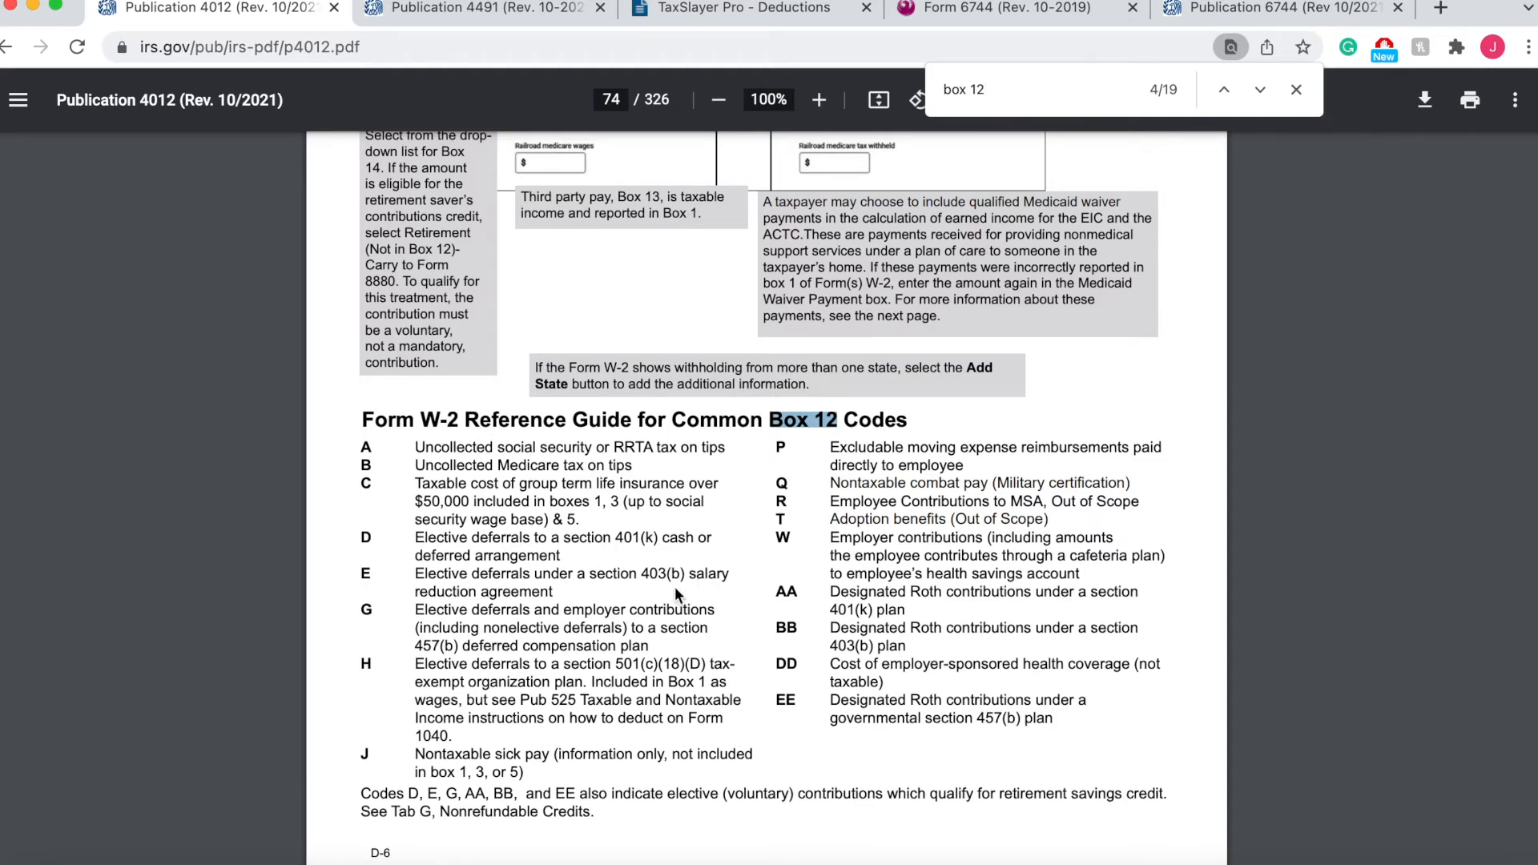
pyautogui.click(707, 16)
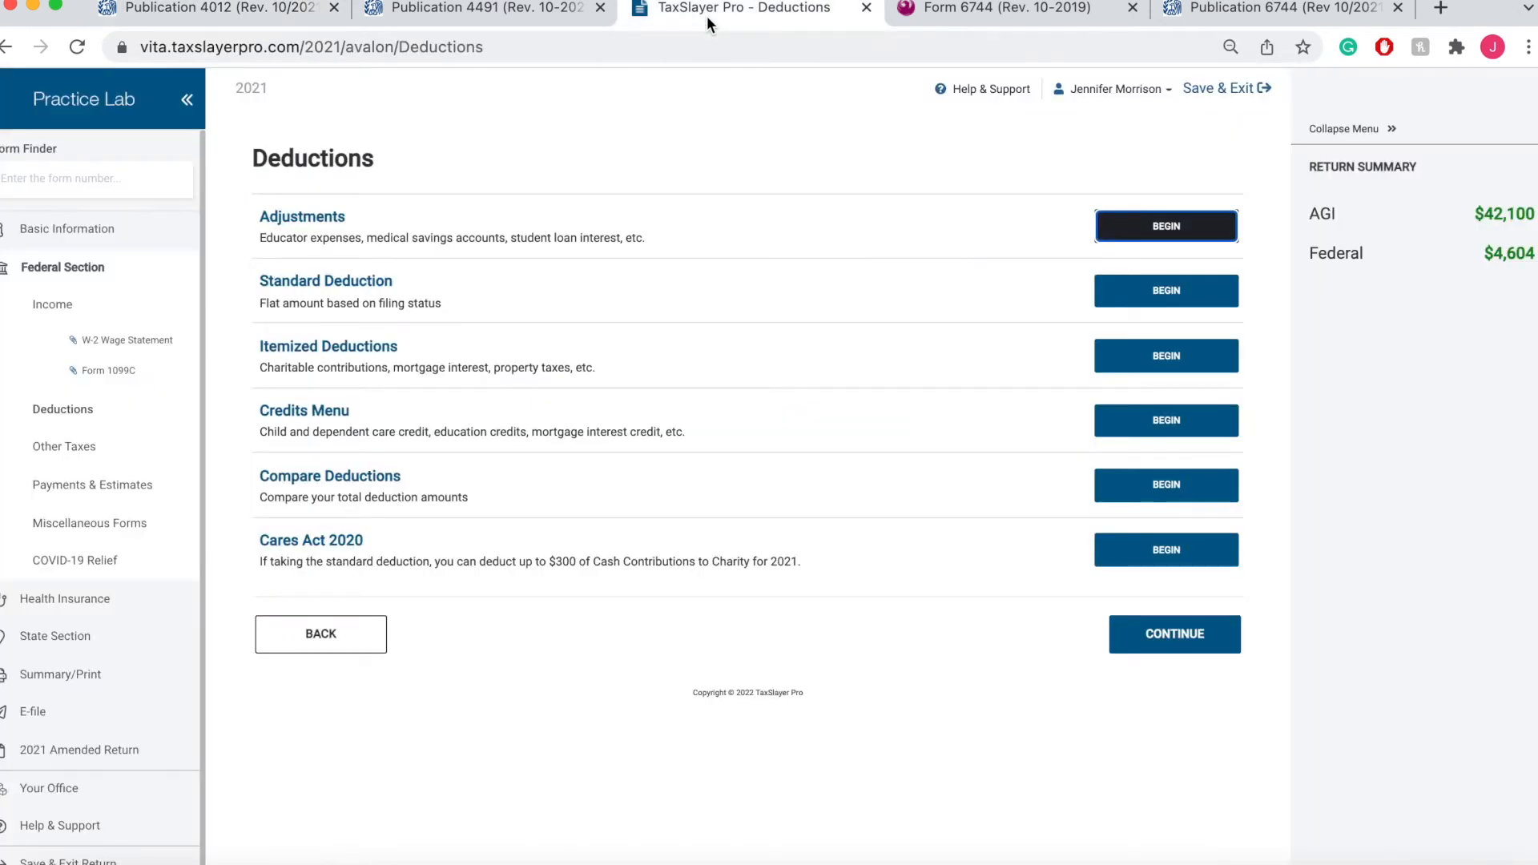
pyautogui.click(488, 6)
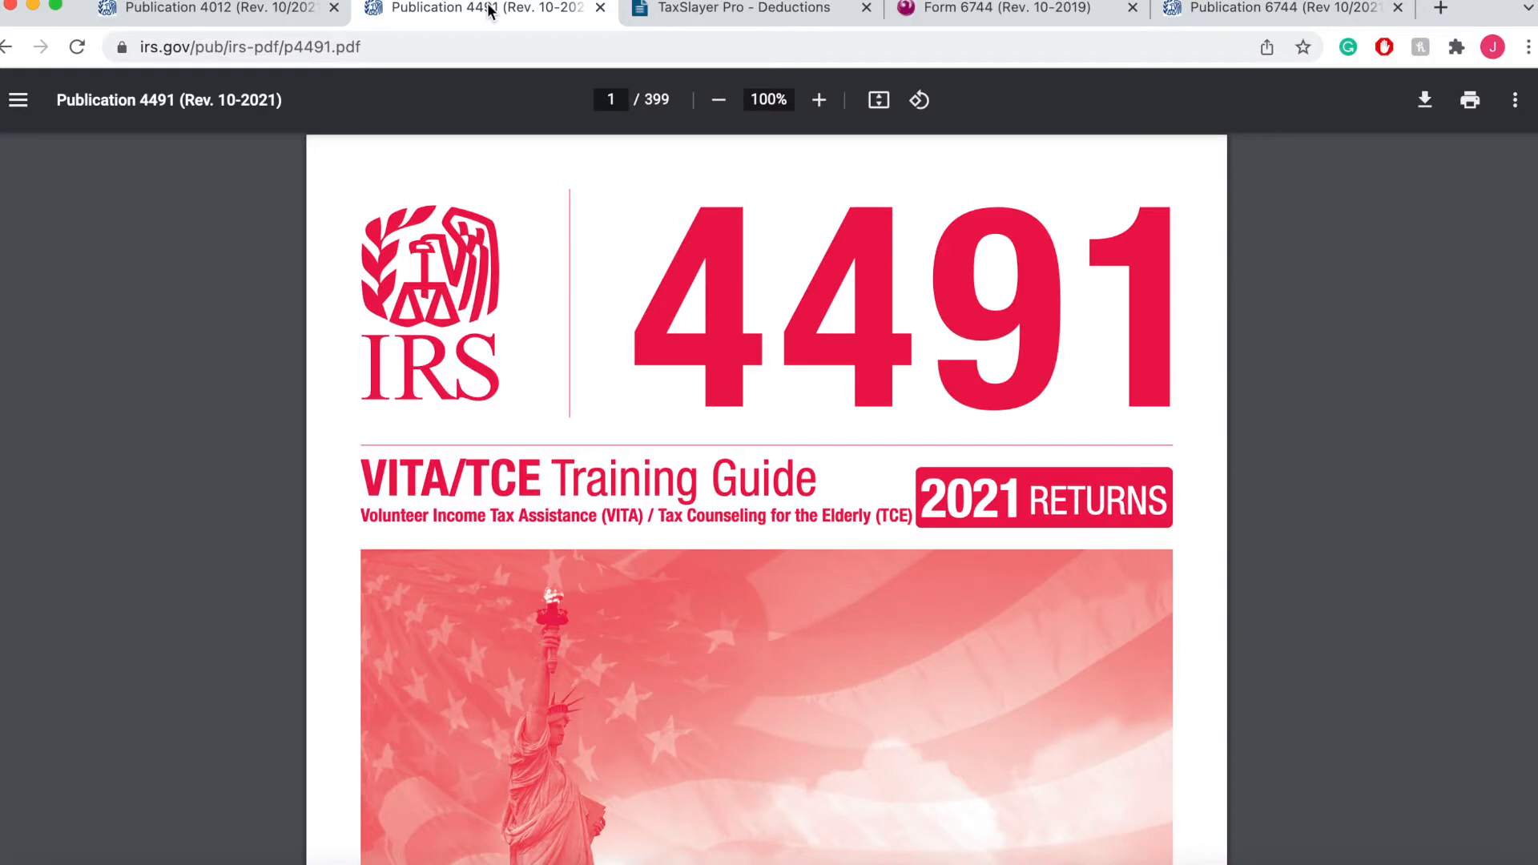
pyautogui.click(1032, 6)
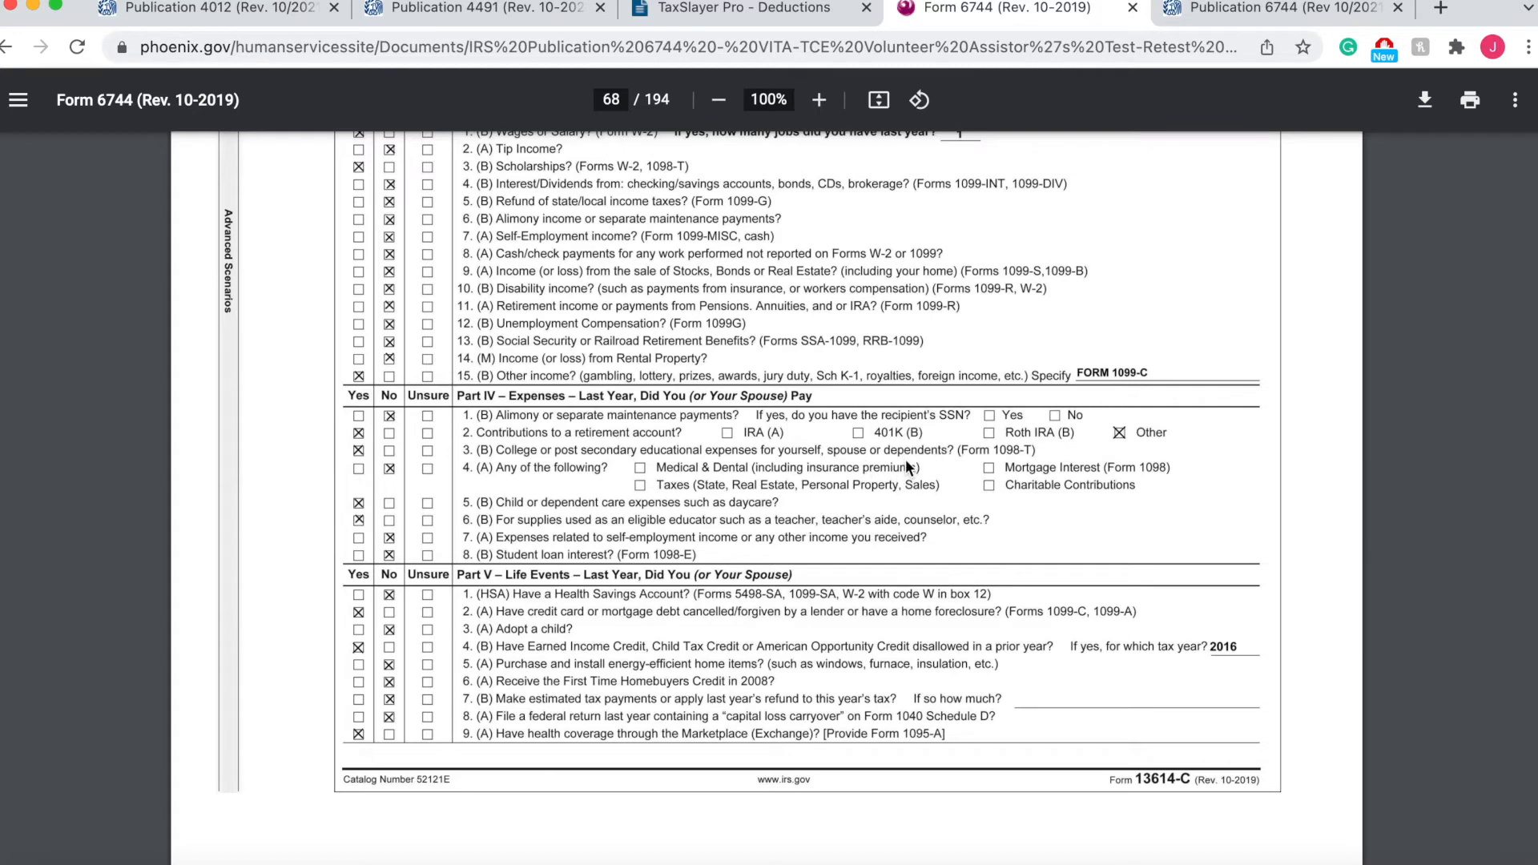
pyautogui.click(745, 8)
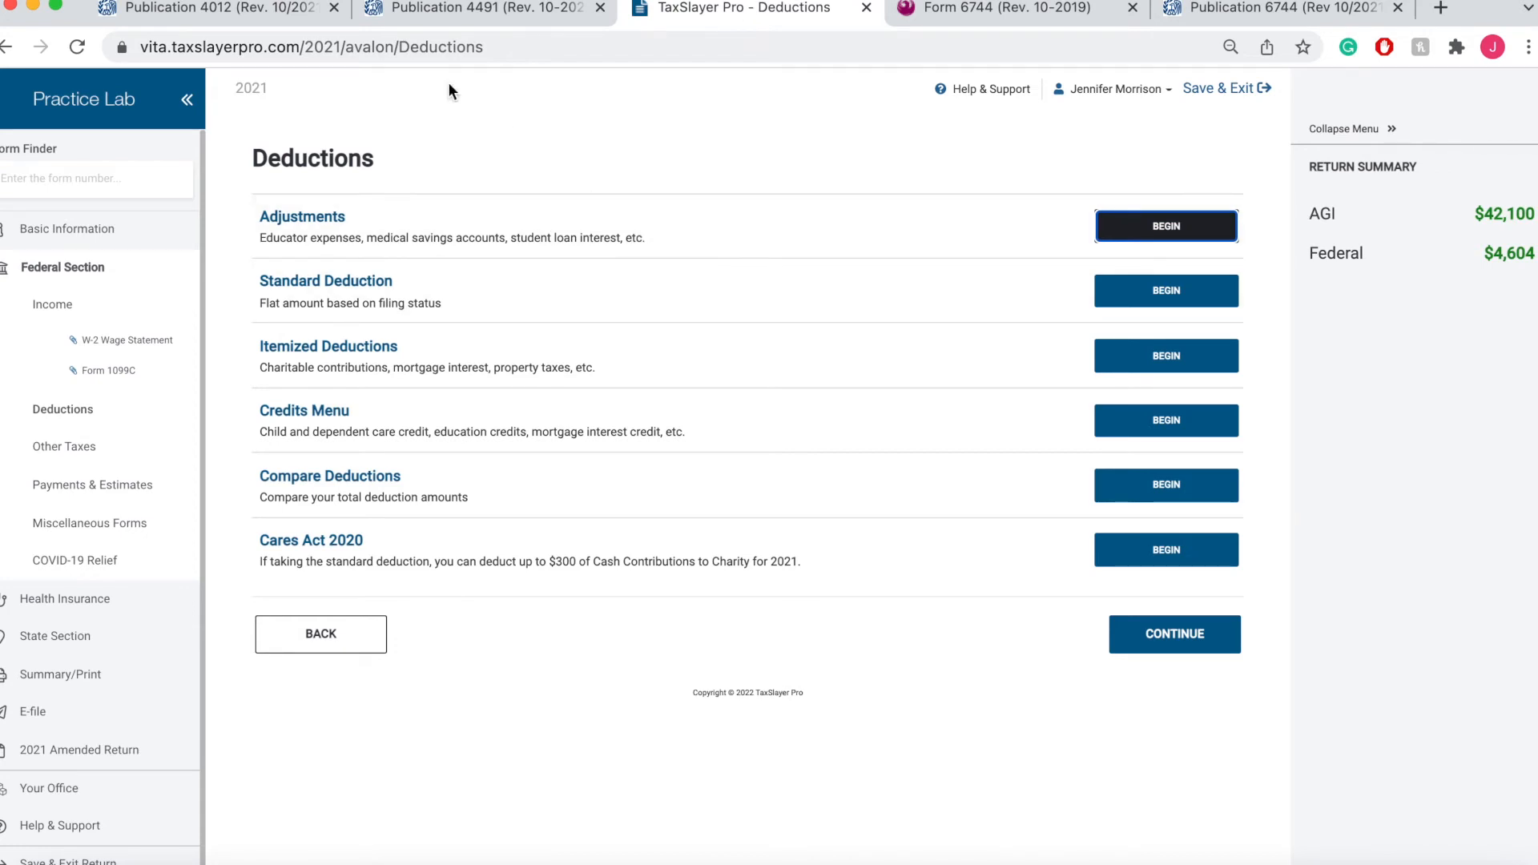
pyautogui.click(240, 13)
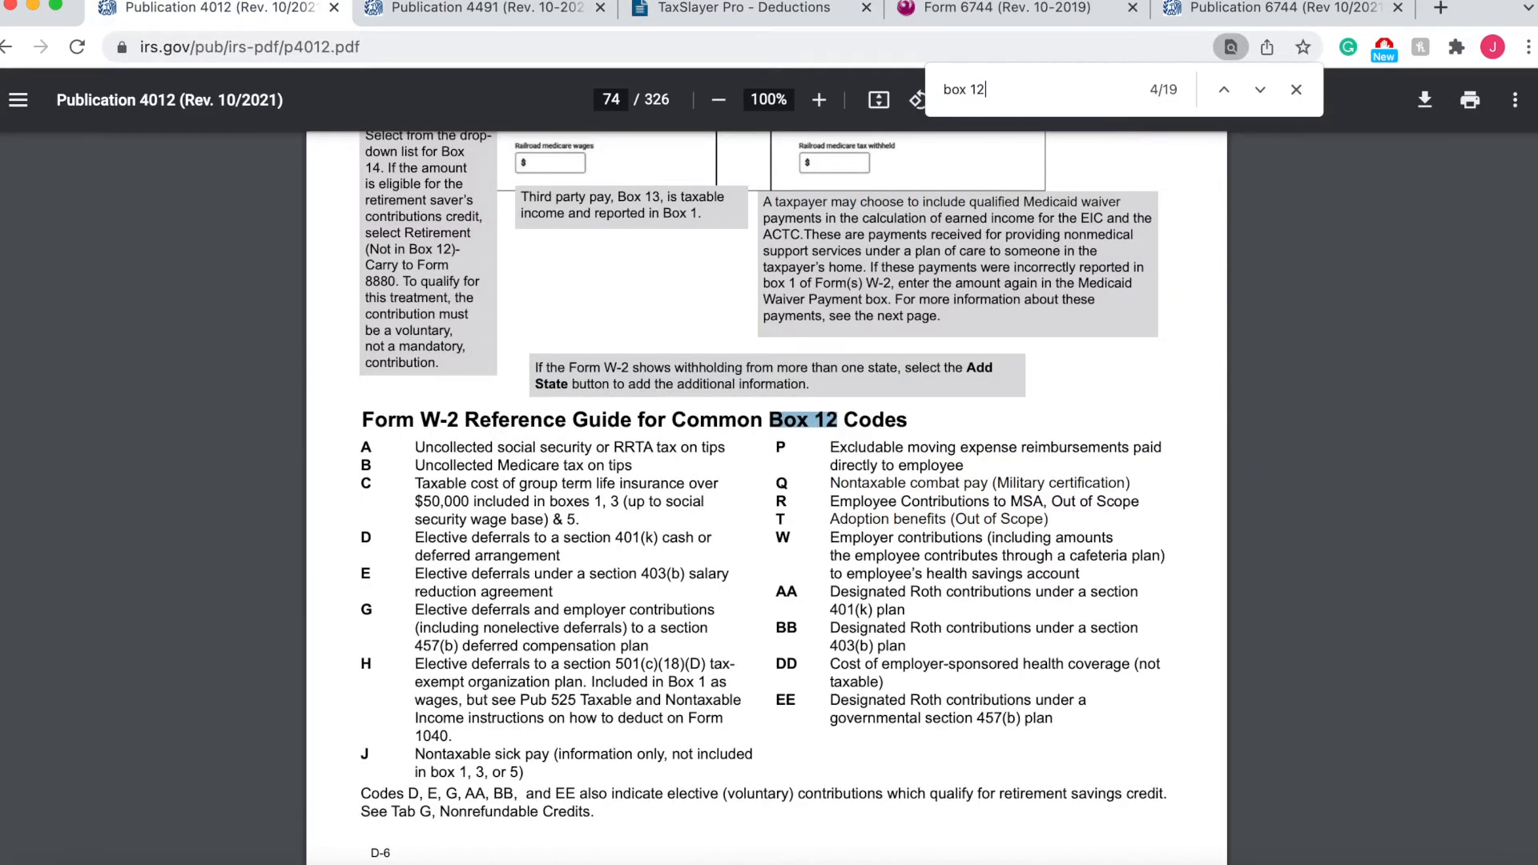
# Close the find bar and jump to page 3, the Publication 4012 table of contents
pyautogui.click(1295, 89)
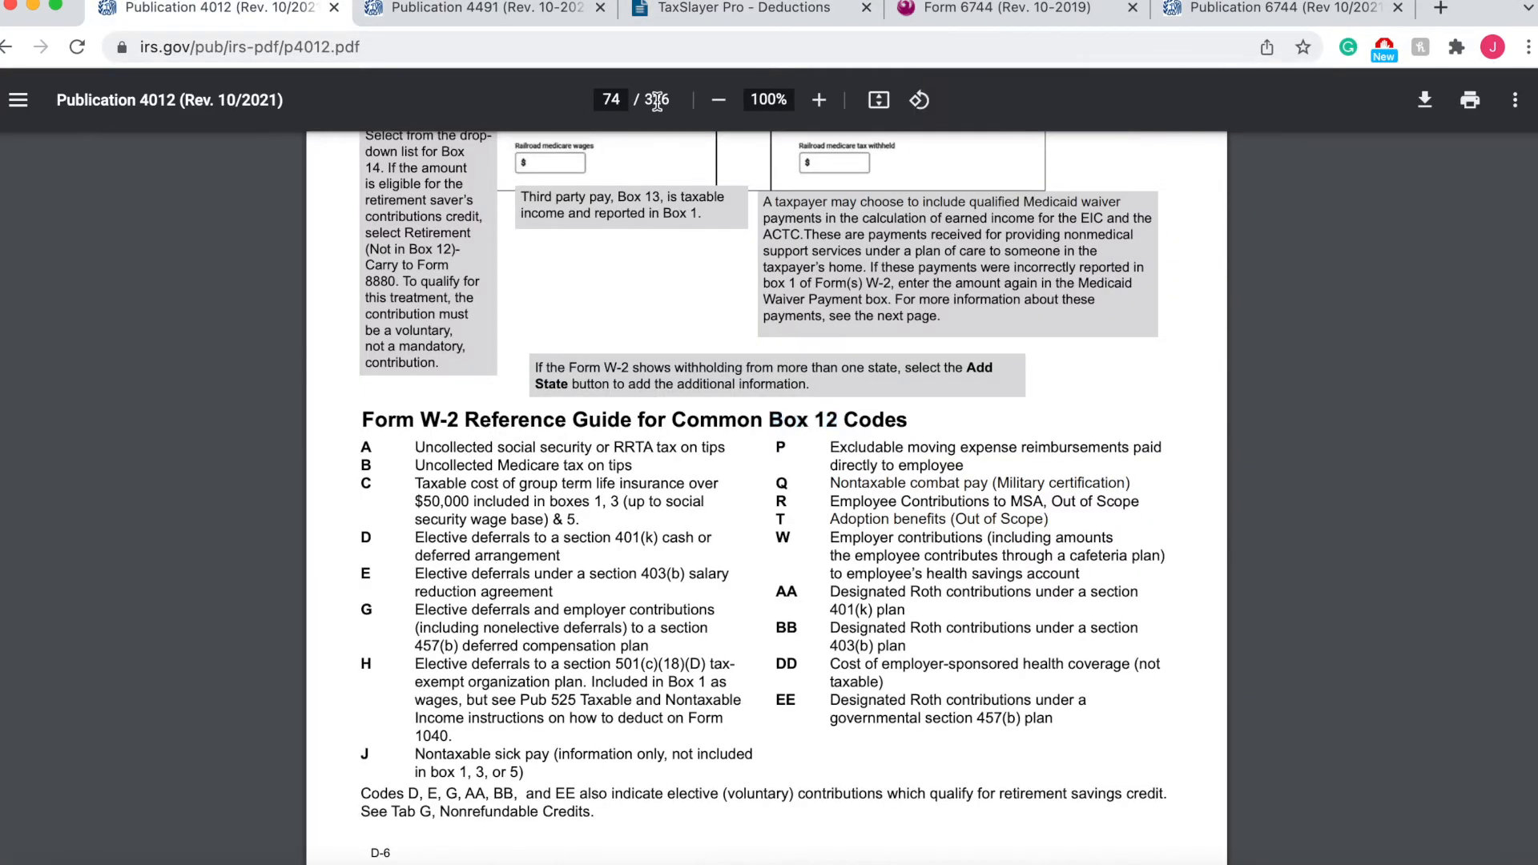
pyautogui.click(623, 104)
pyautogui.press('BackSpace')
pyautogui.write('3')
pyautogui.press('Return')
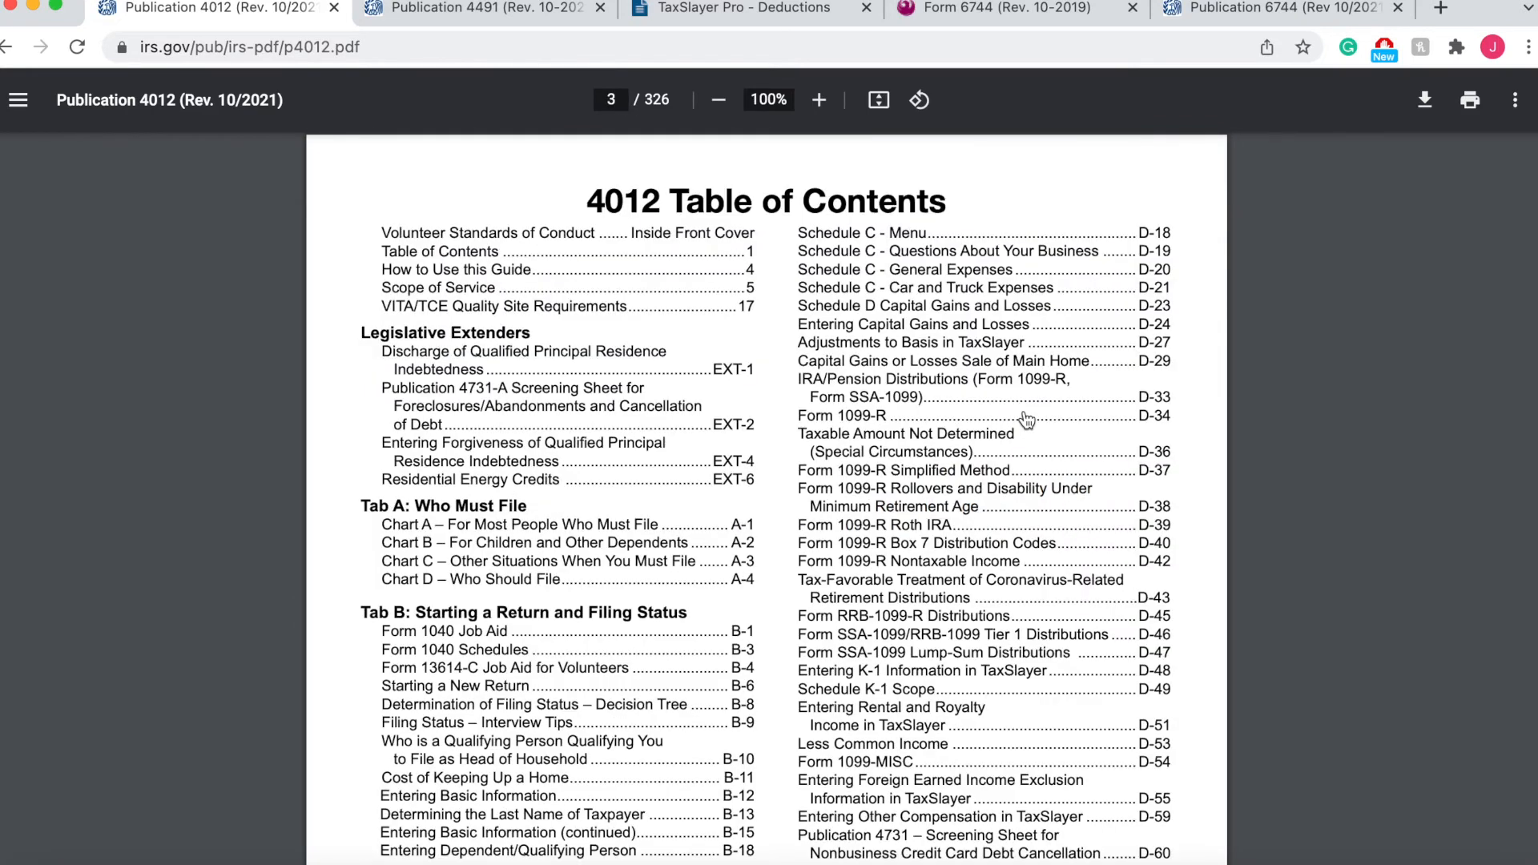
pyautogui.scroll(-5, 1026, 421)
pyautogui.scroll(-5, 1026, 420)
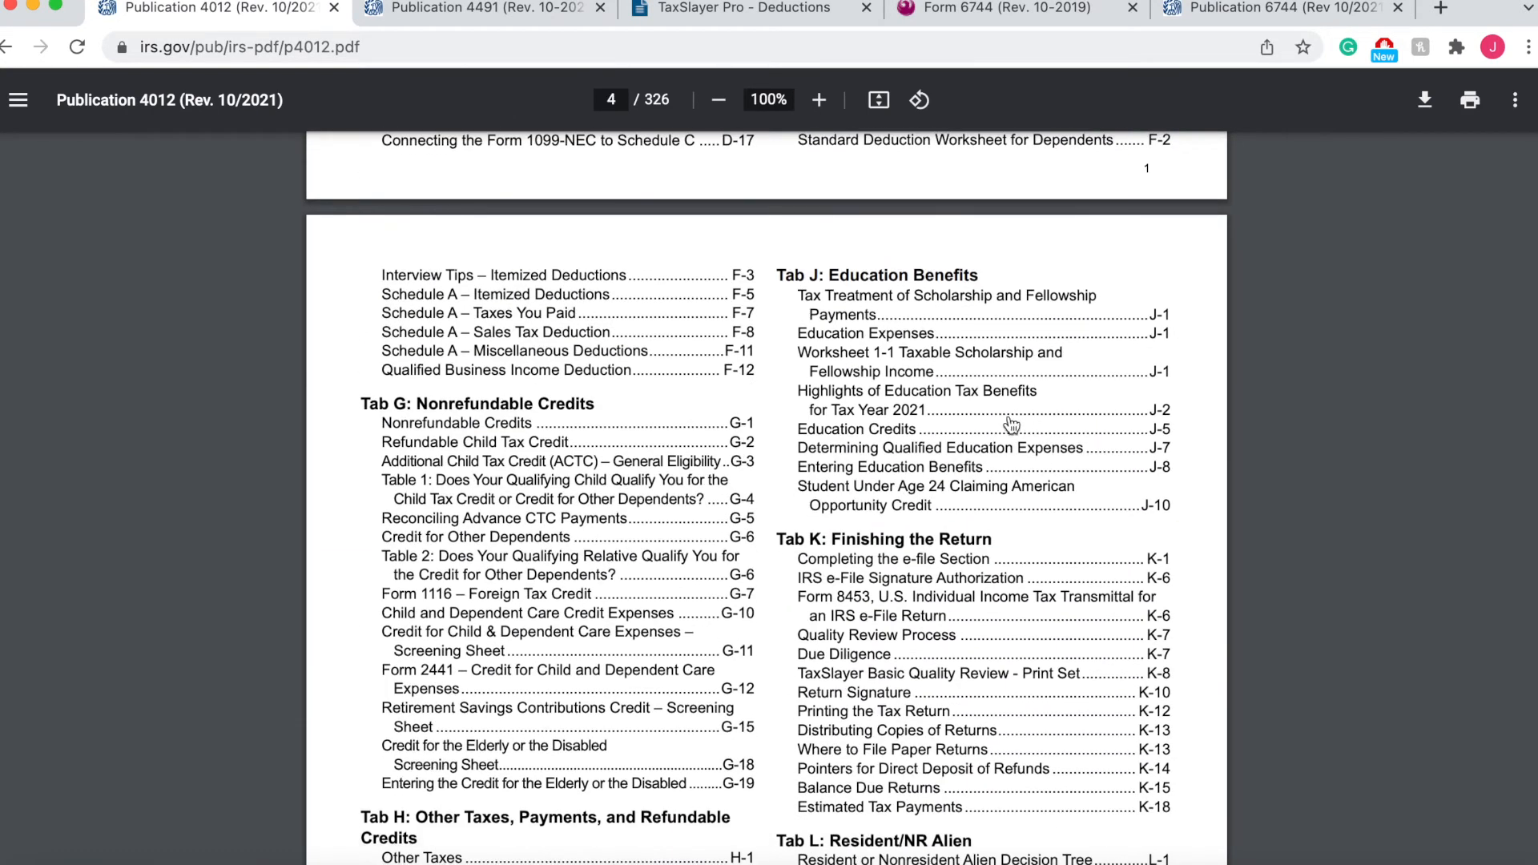
# Open section J-1 on scholarship tax treatment and Education Expenses and look it over
pyautogui.click(1160, 343)
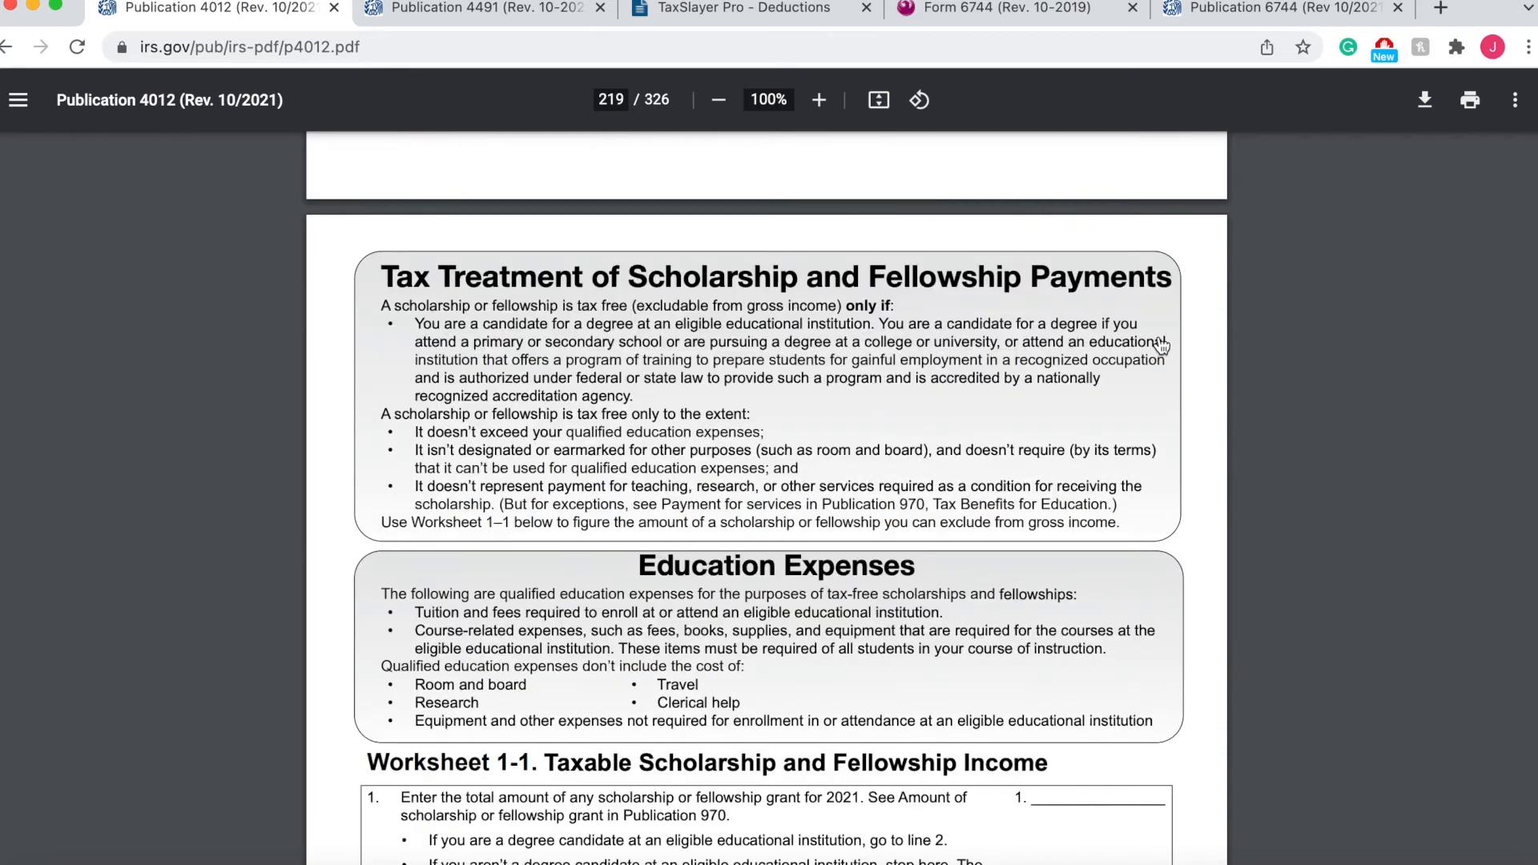
pyautogui.scroll(4, 1166, 420)
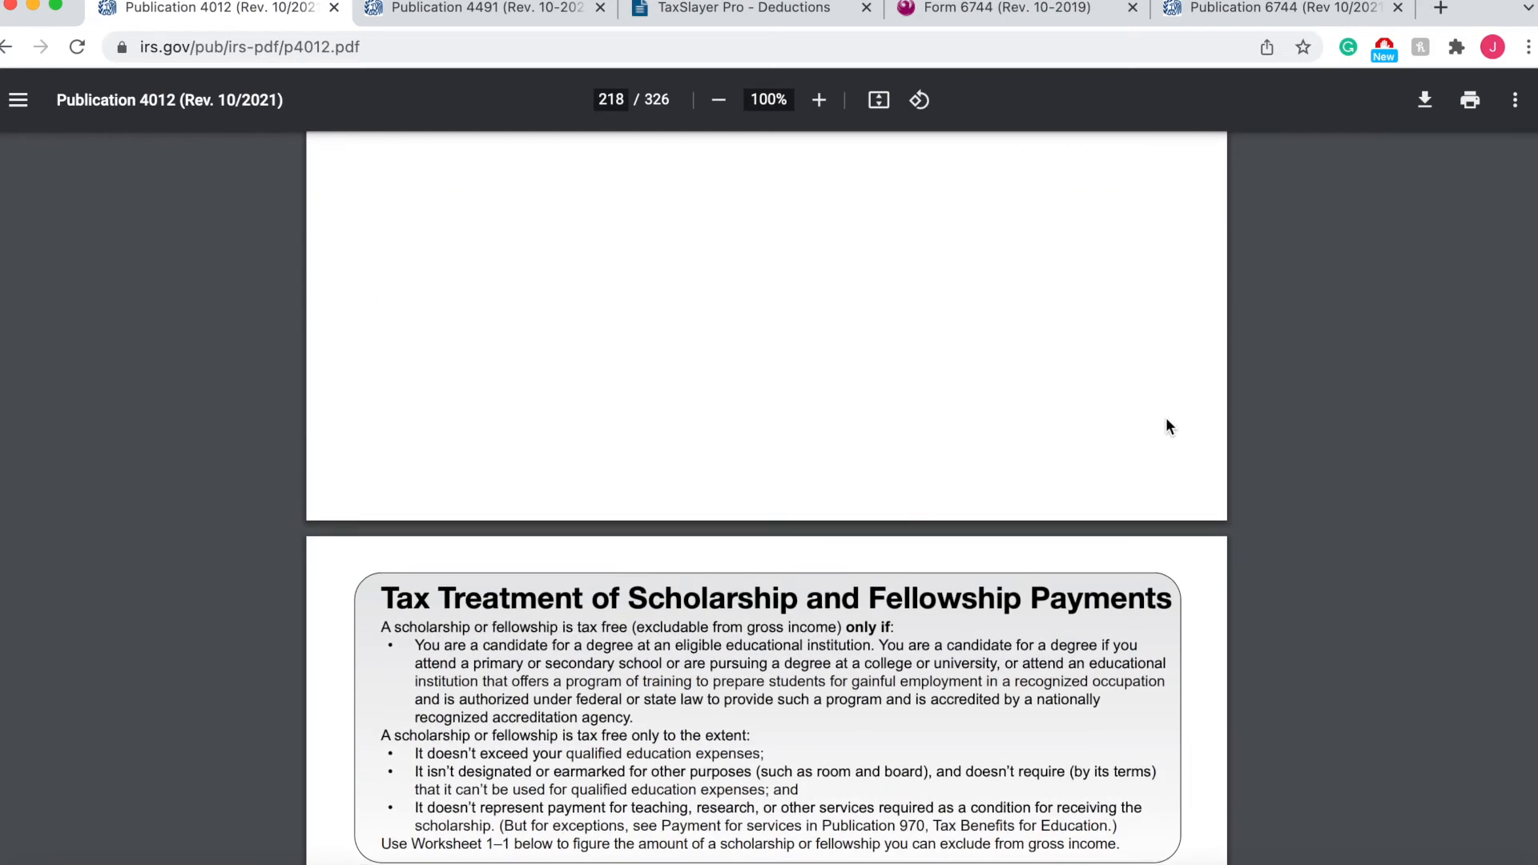
pyautogui.scroll(-6, 1166, 425)
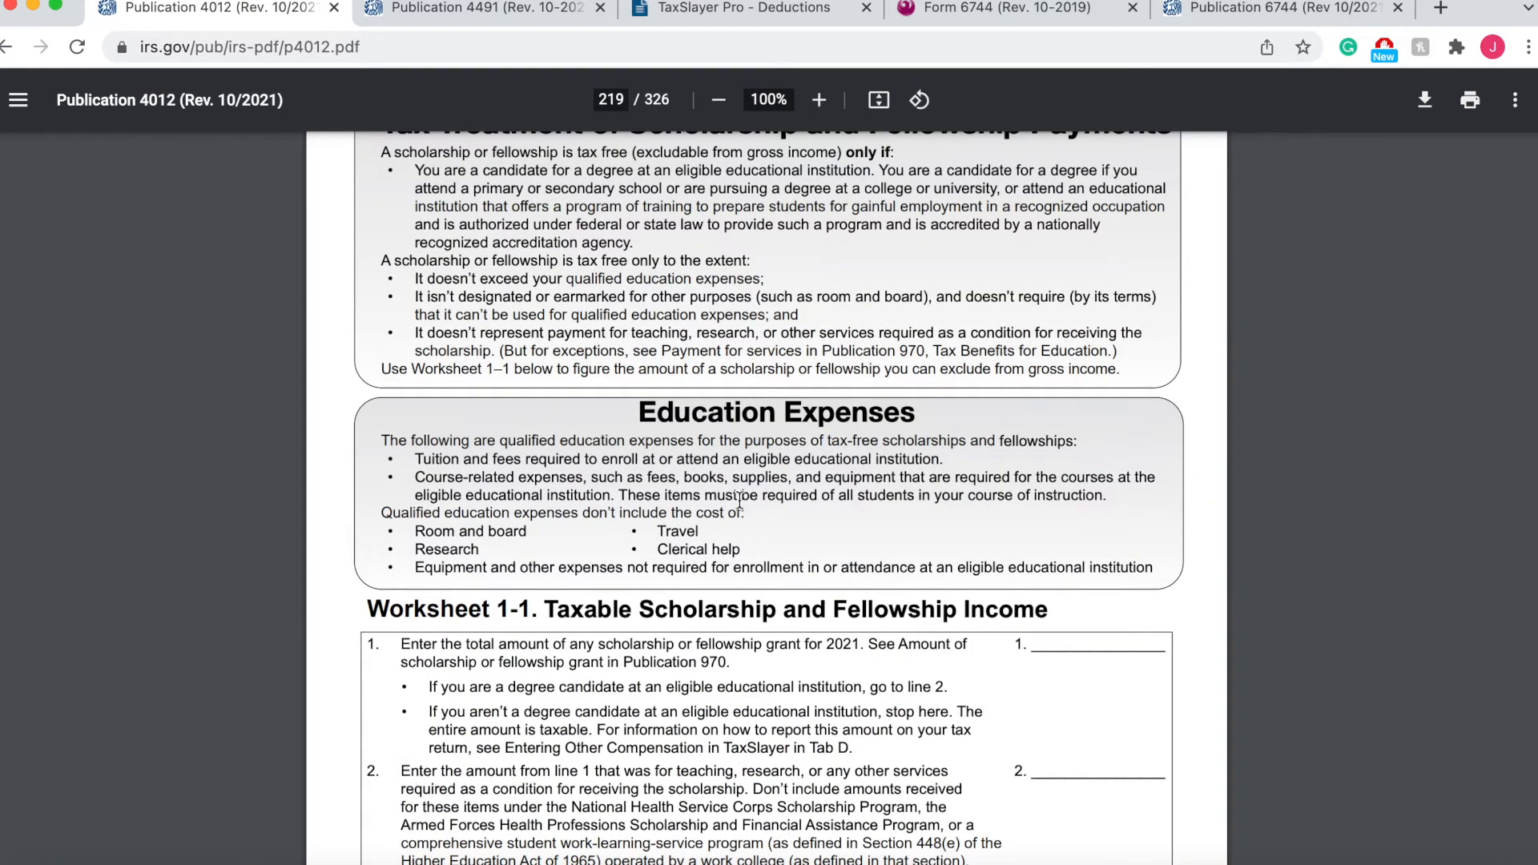
pyautogui.scroll(-2, 689, 483)
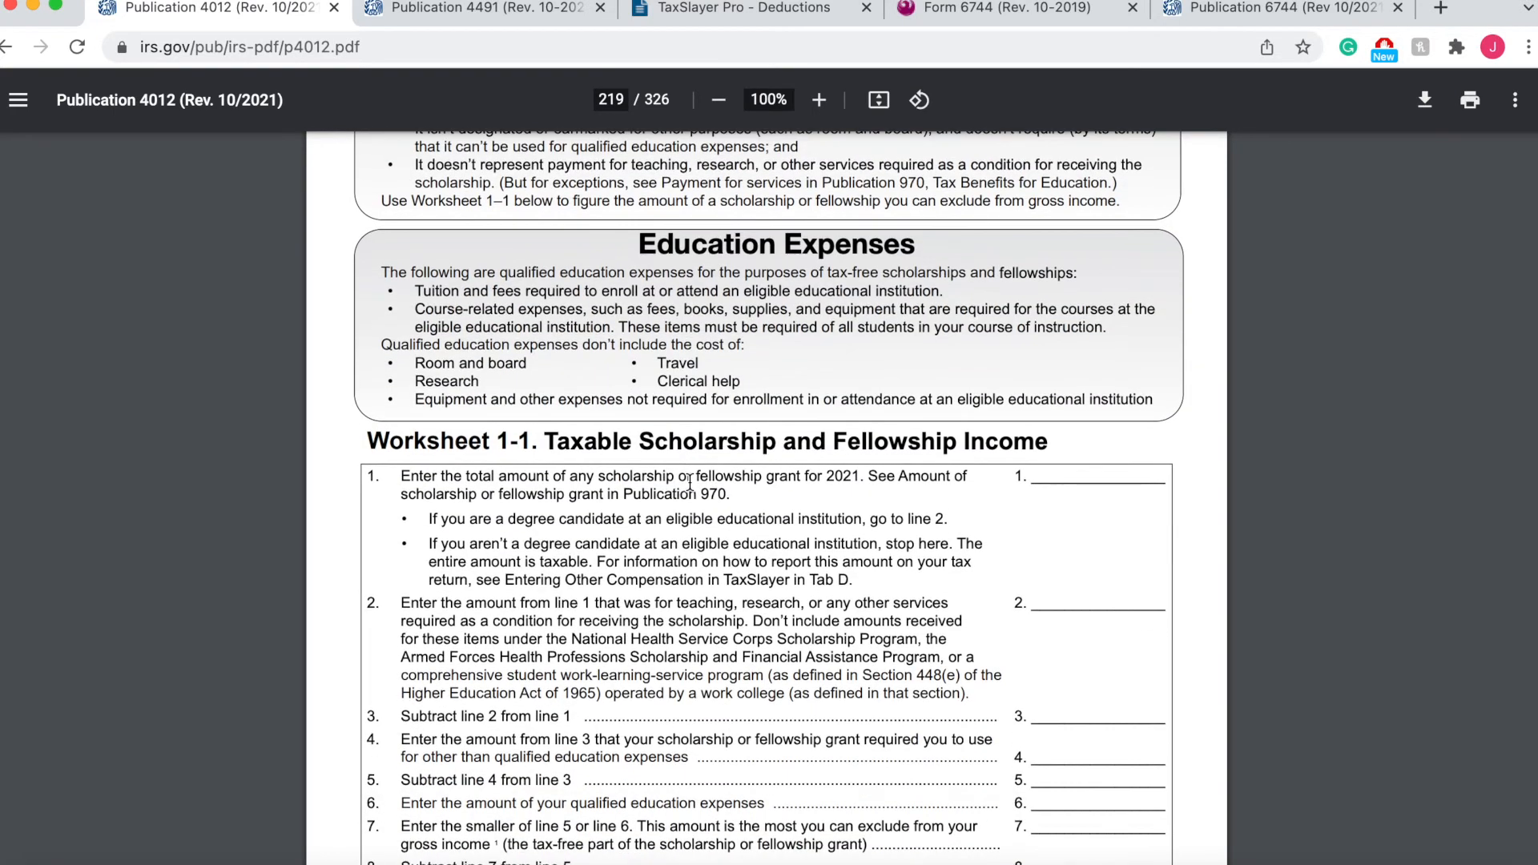
pyautogui.scroll(1, 690, 483)
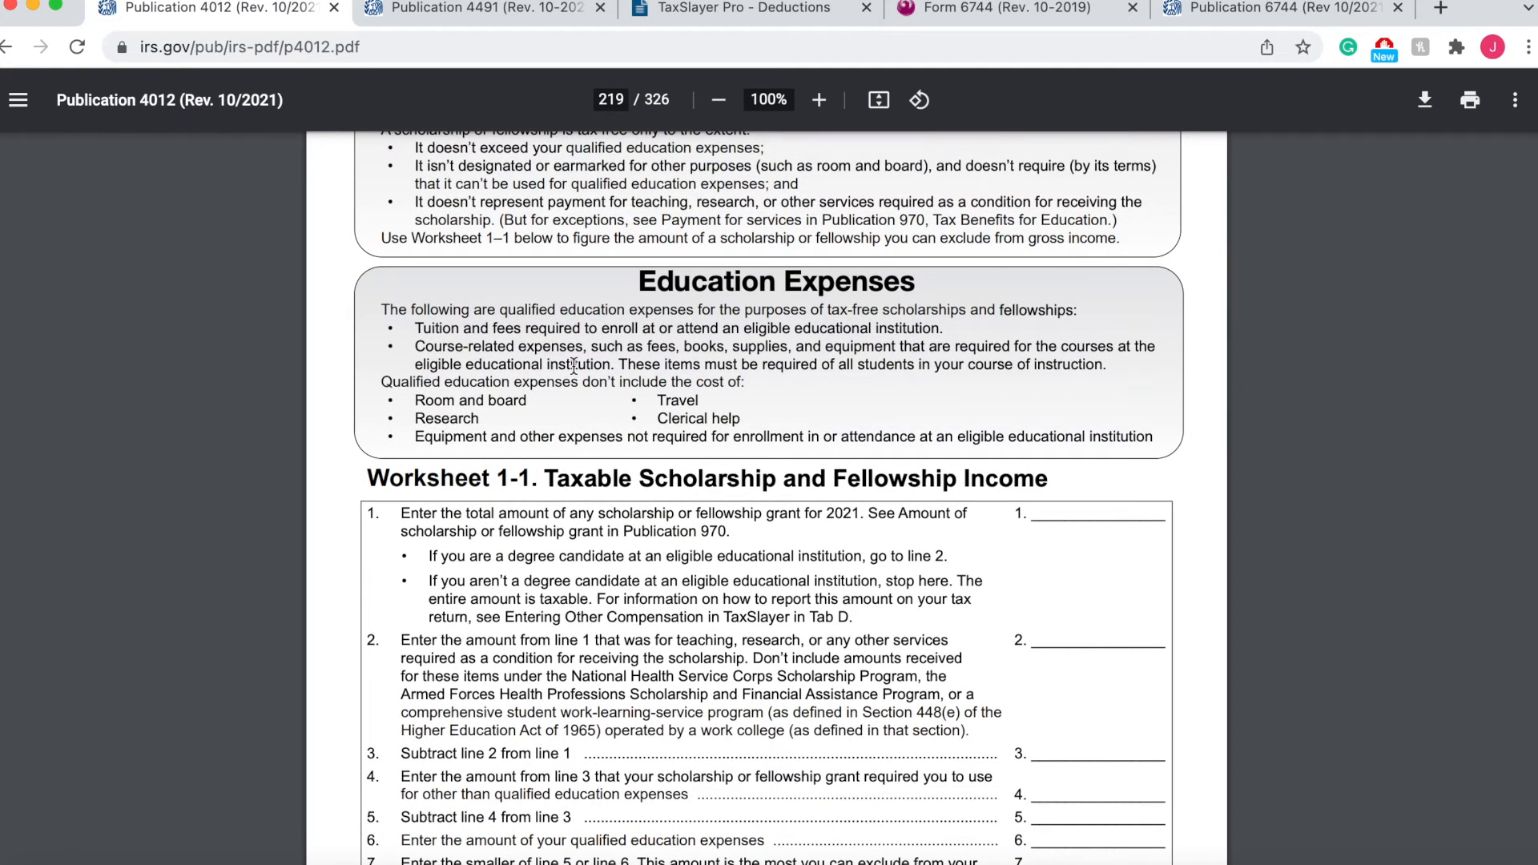
pyautogui.click(947, 16)
# Compare the Yuma College statement on Form 6744 page 73 with Publication 4012's Education Expenses guidance
pyautogui.scroll(-15, 828, 421)
pyautogui.scroll(-20, 828, 421)
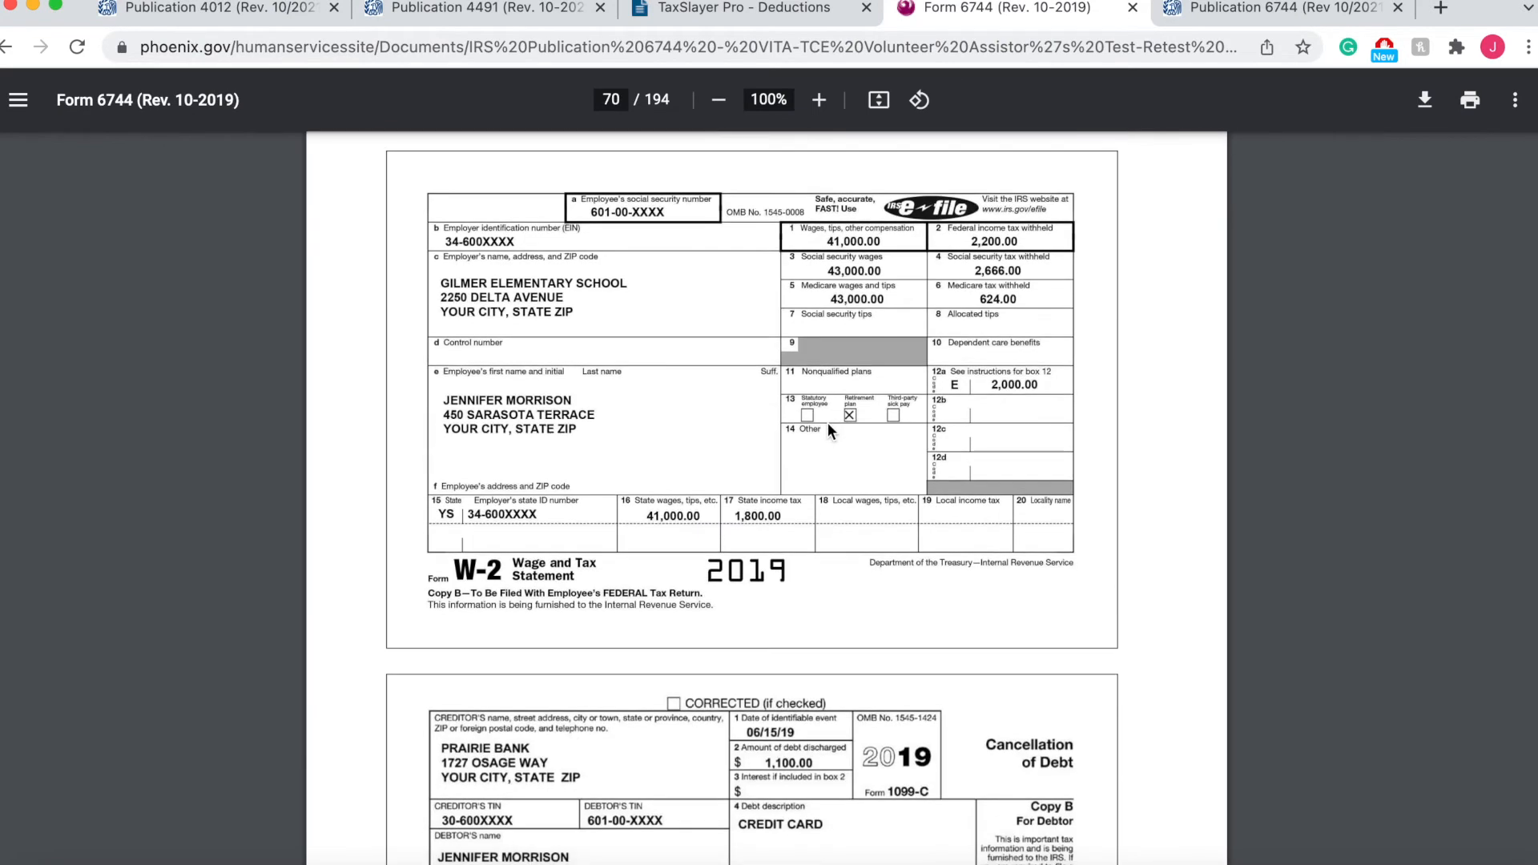
pyautogui.scroll(-6, 828, 421)
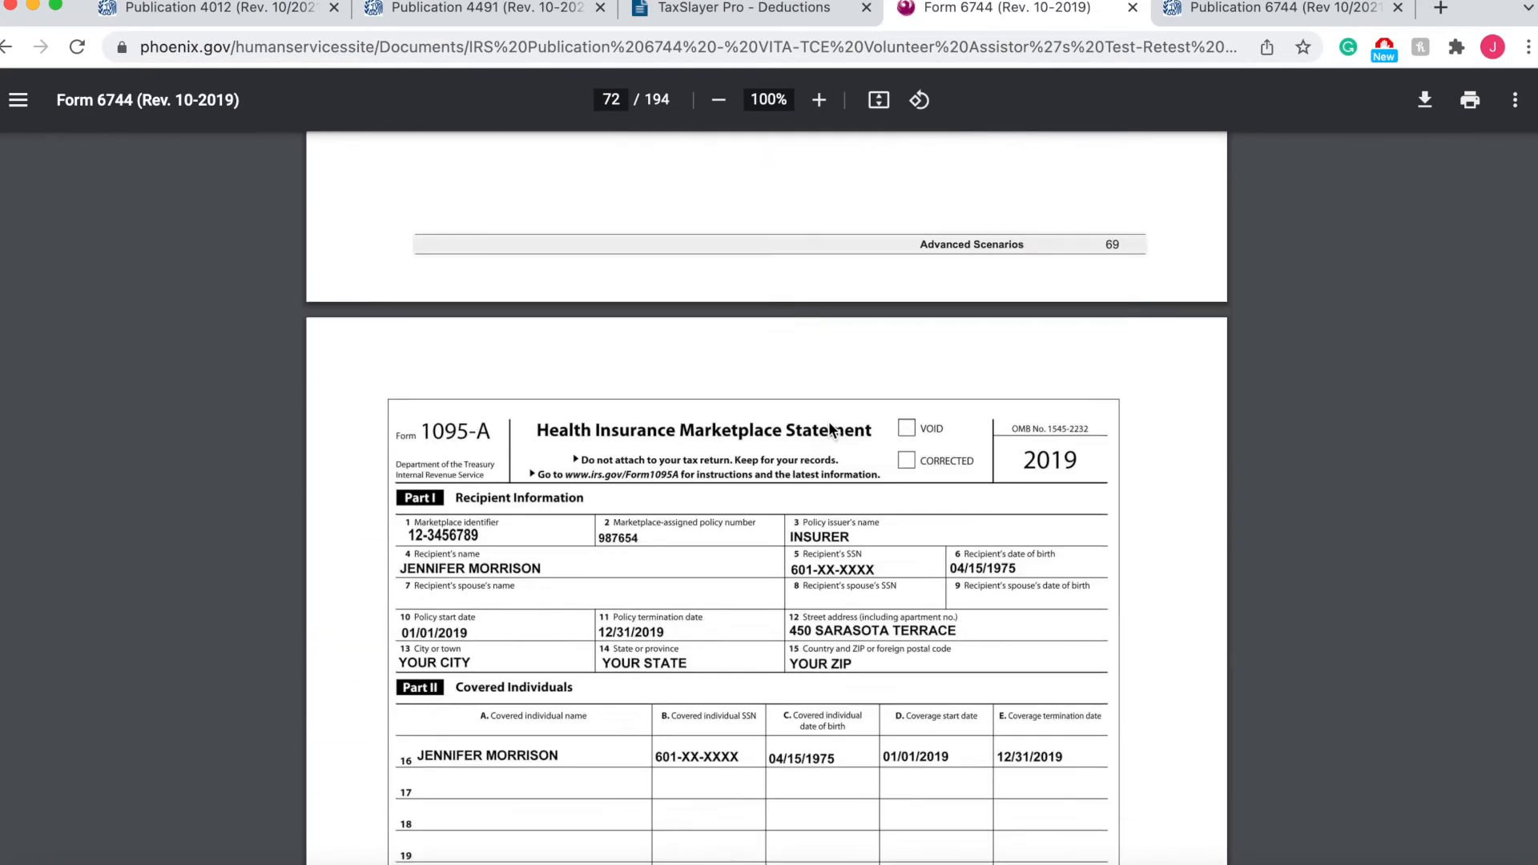
pyautogui.scroll(10, 828, 421)
pyautogui.scroll(-15, 829, 424)
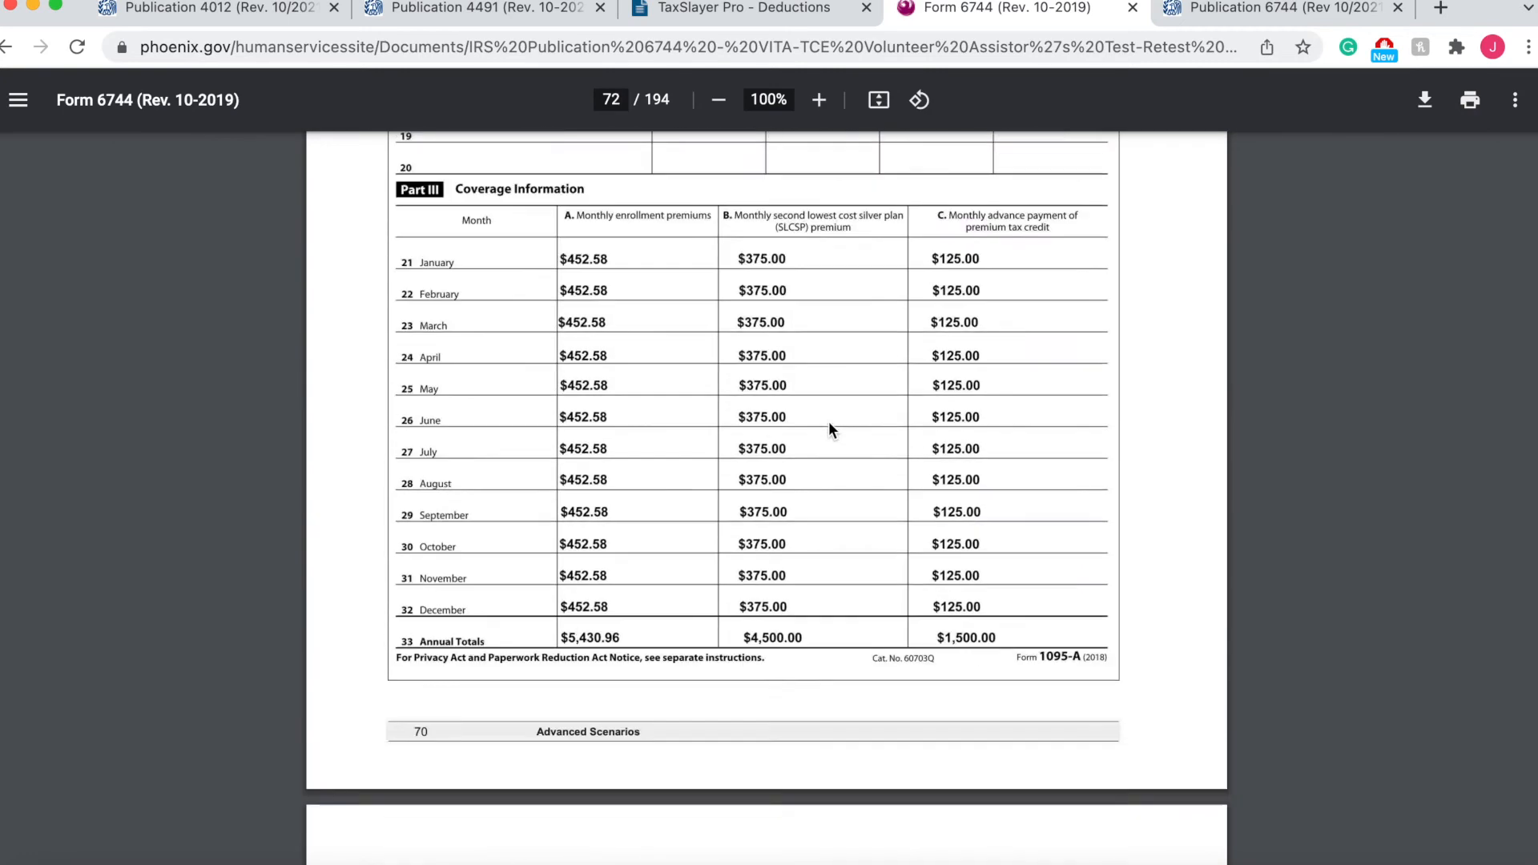
pyautogui.scroll(1, 828, 421)
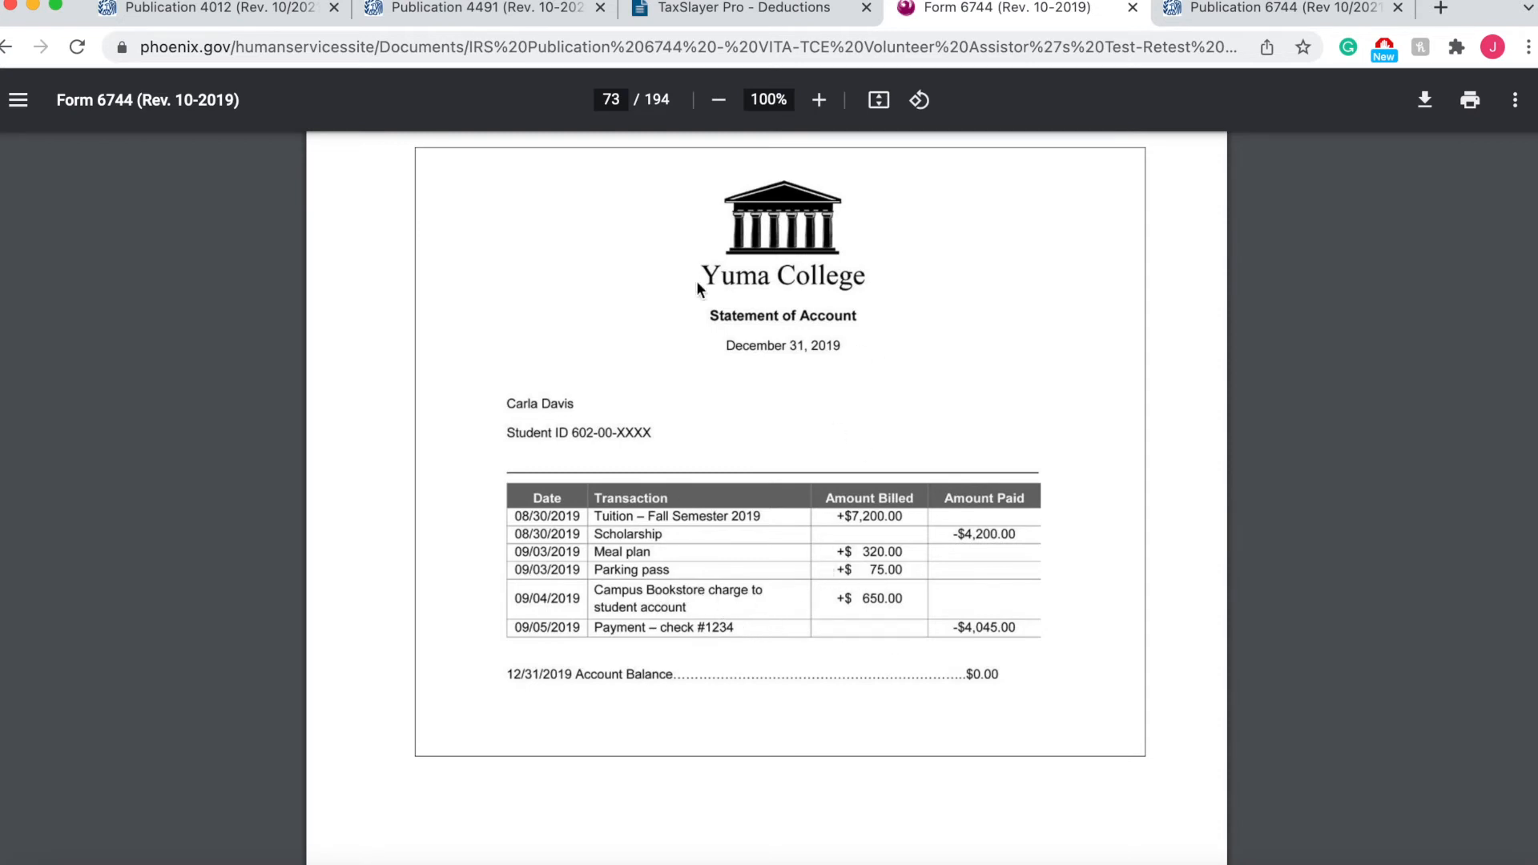
pyautogui.click(214, 11)
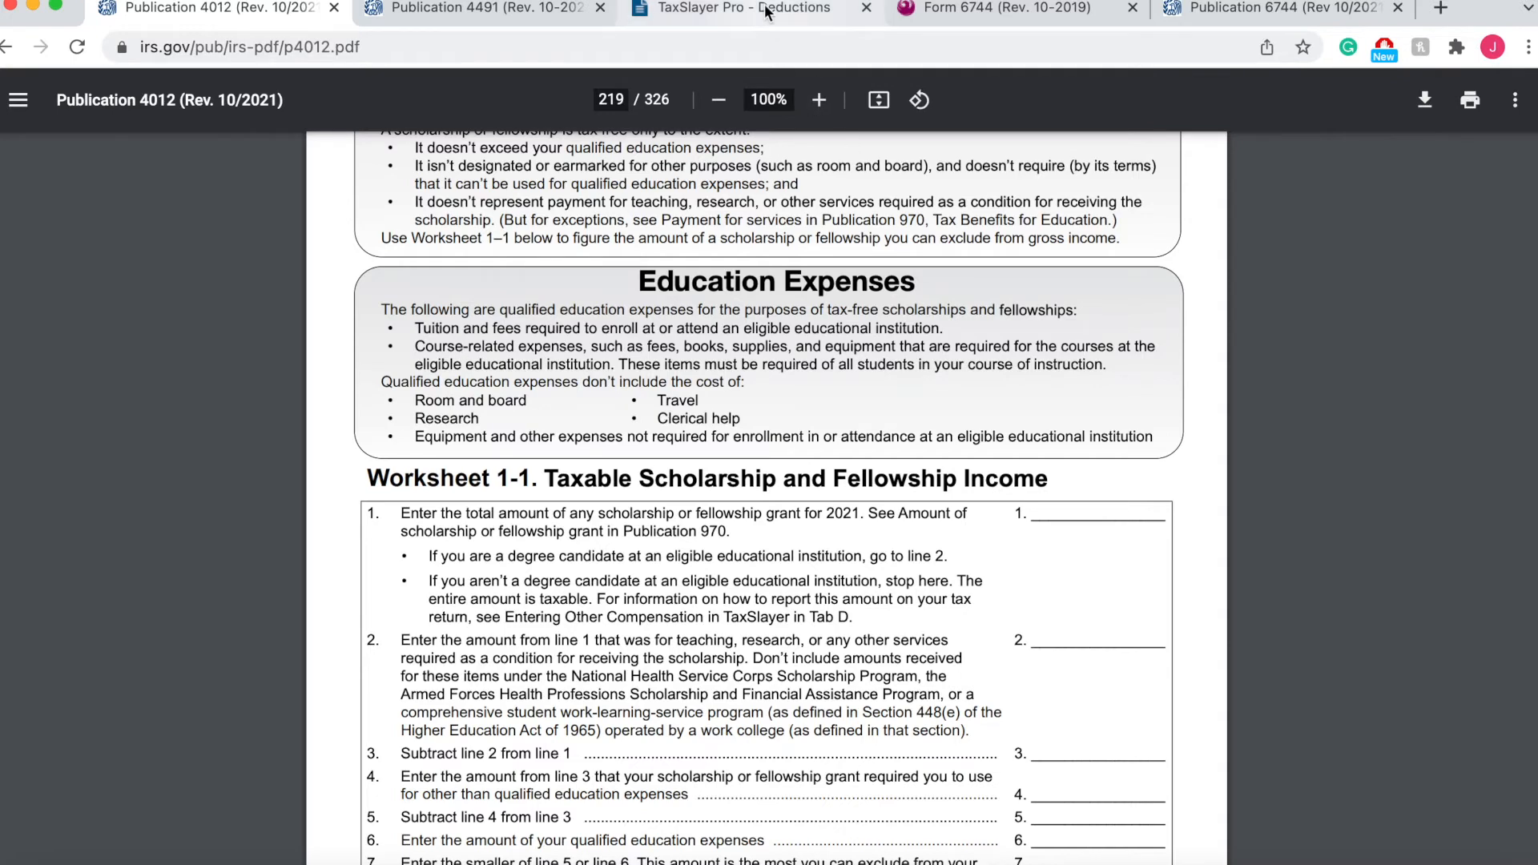
pyautogui.click(974, 13)
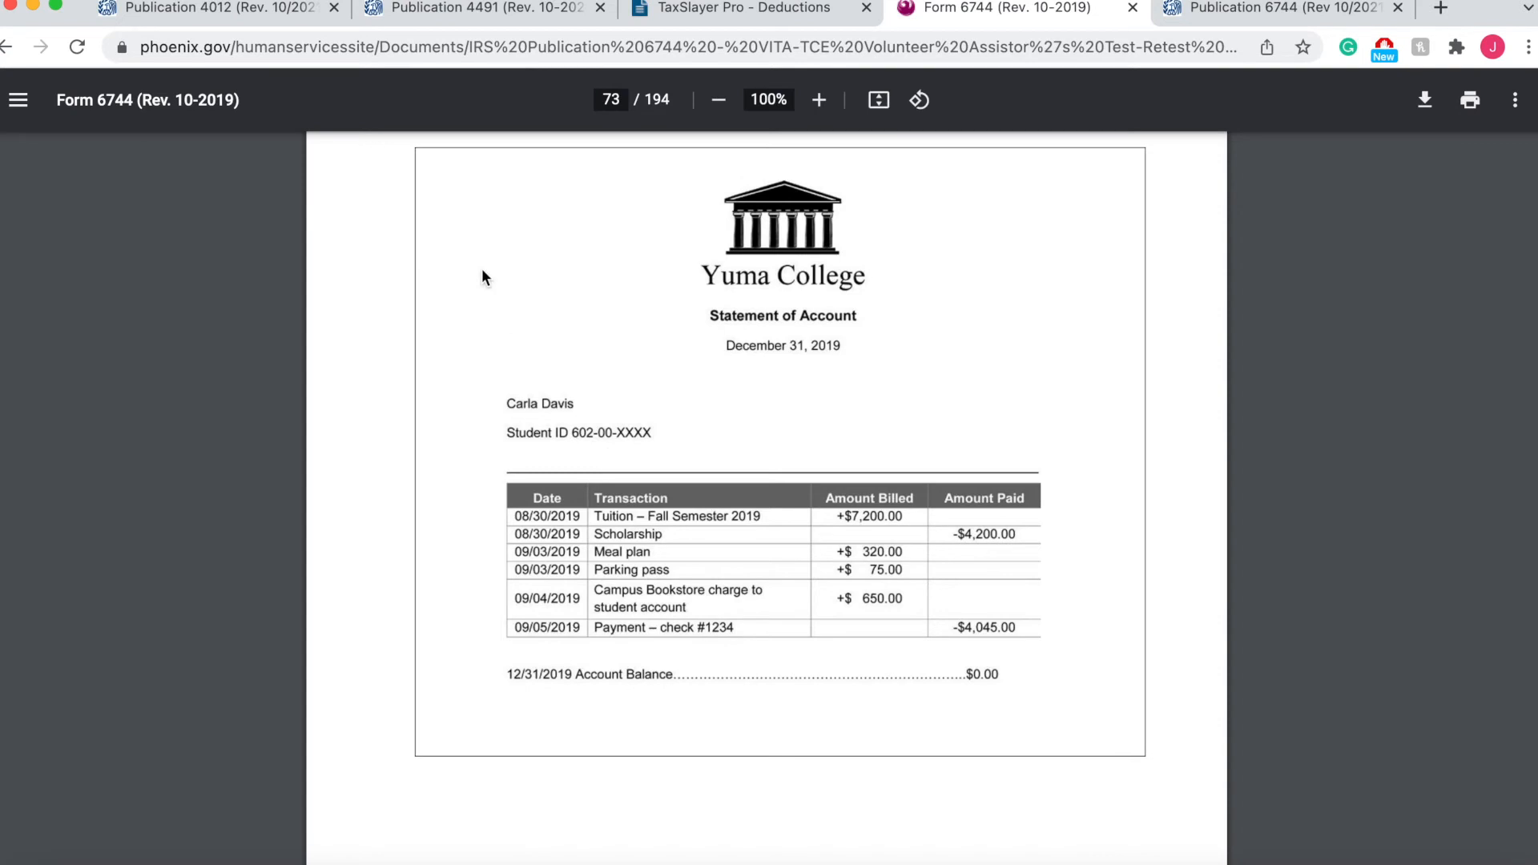
pyautogui.click(141, 8)
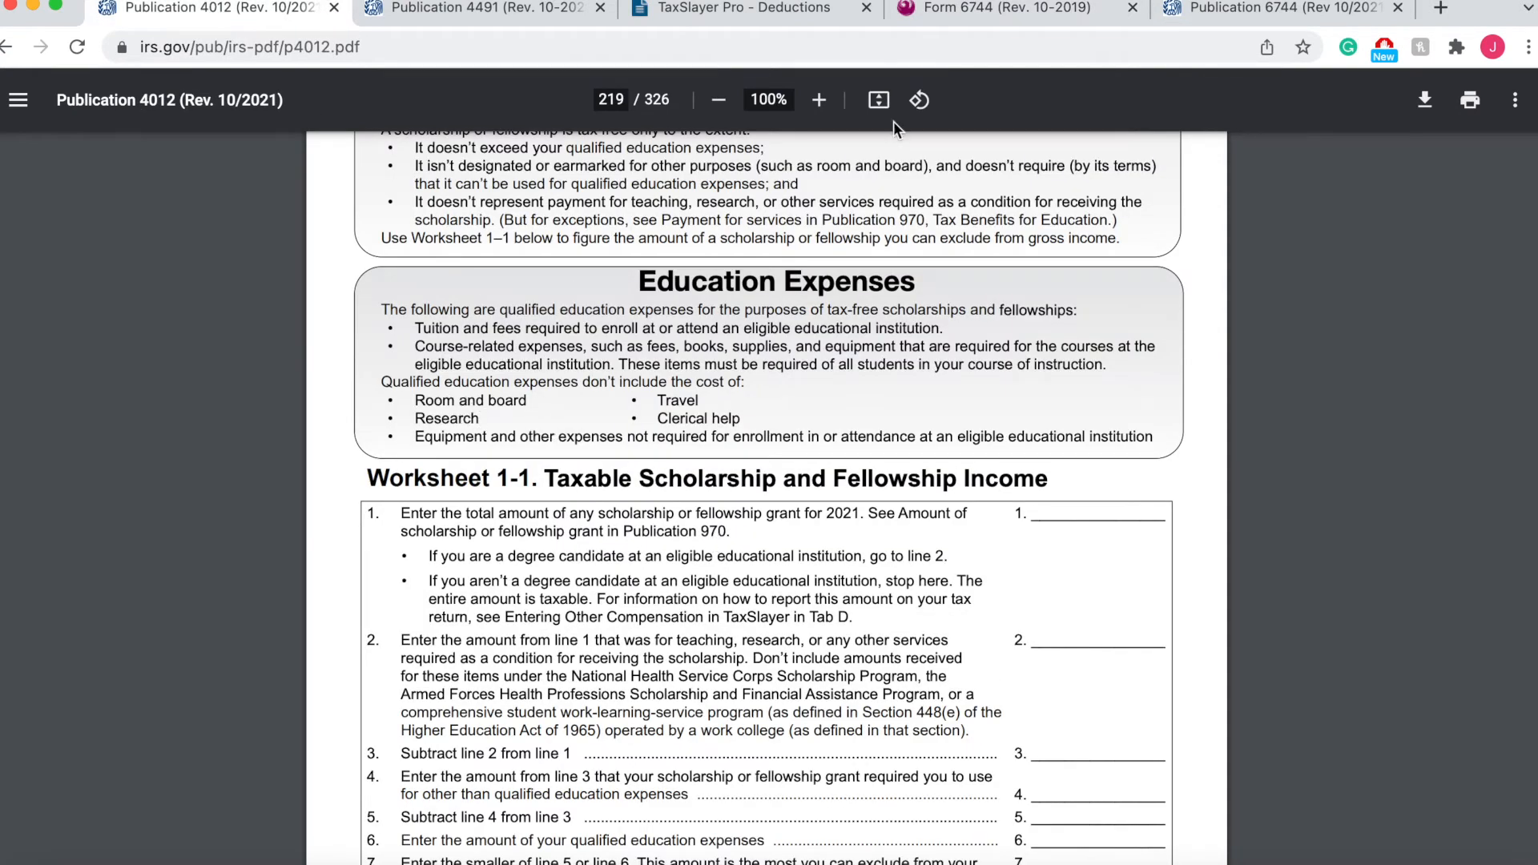
pyautogui.click(980, 14)
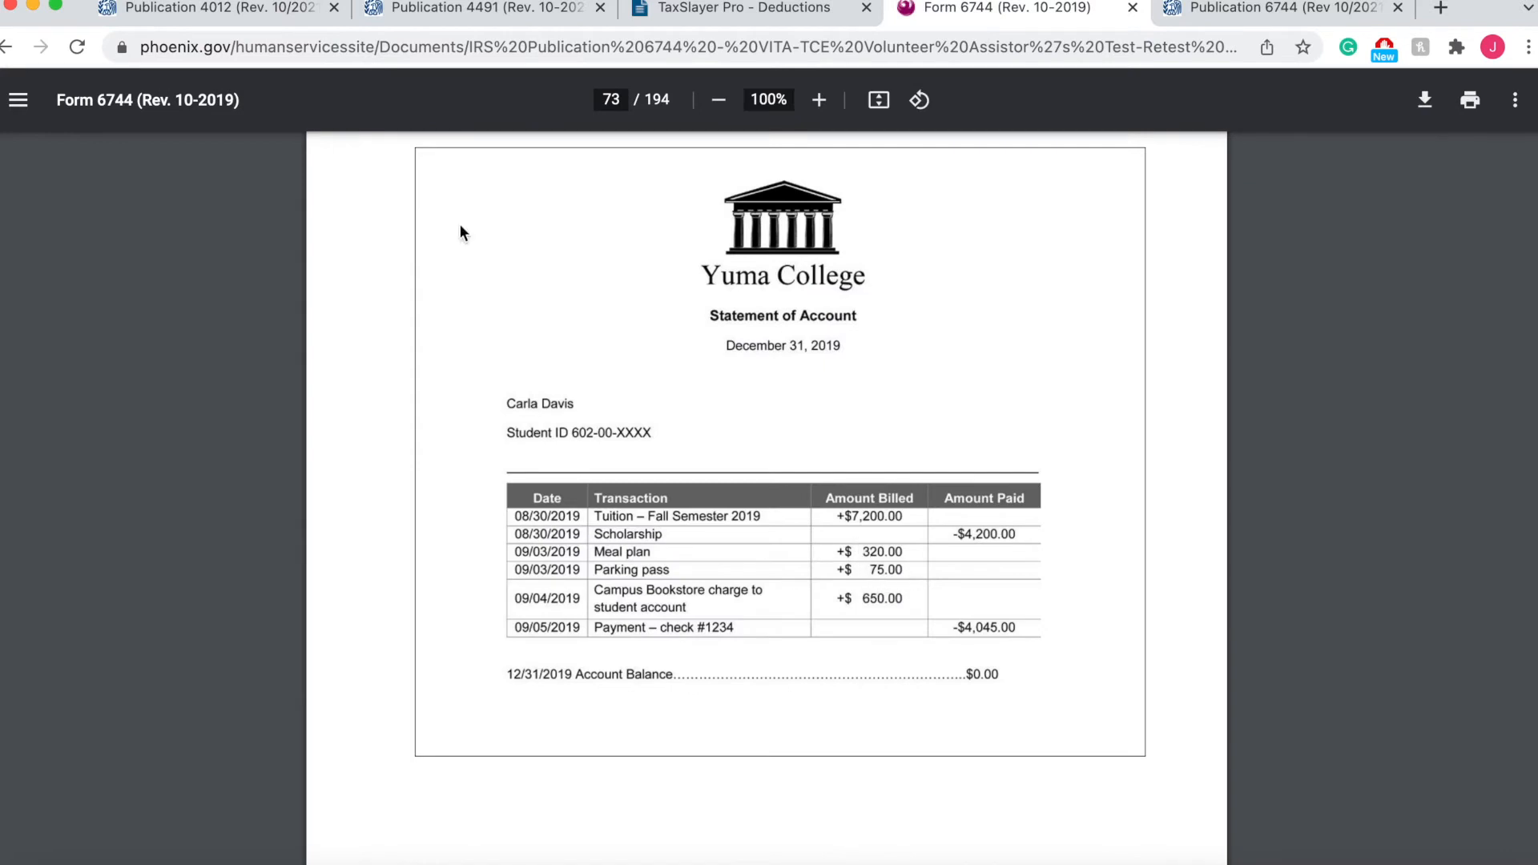
# Reread Publication 4012's education credit guidance around page 223, then return to the TaxSlayer Pro Deductions page
pyautogui.click(259, 18)
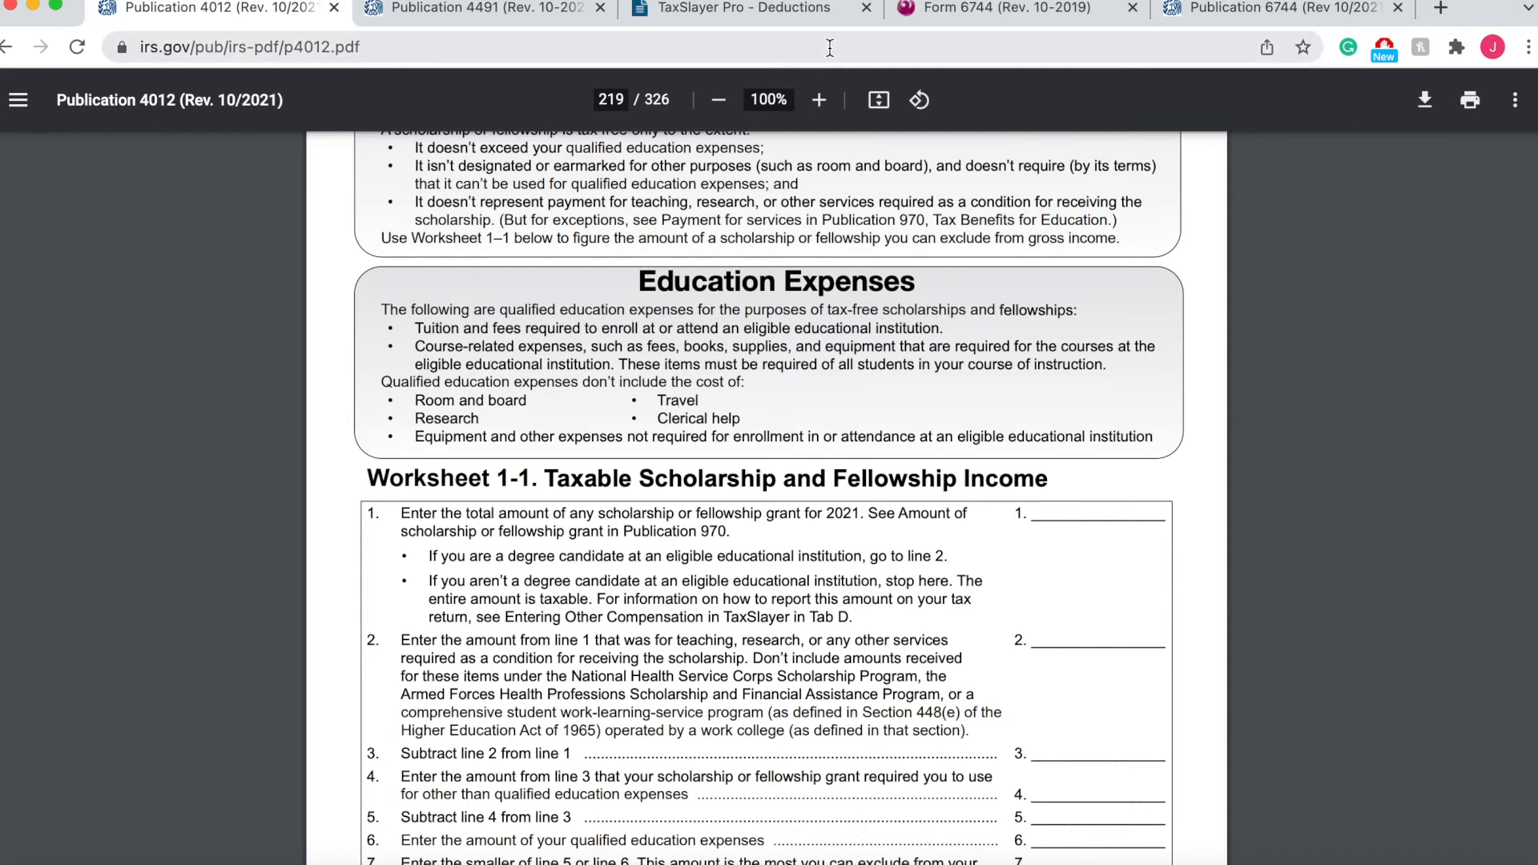
pyautogui.click(954, 8)
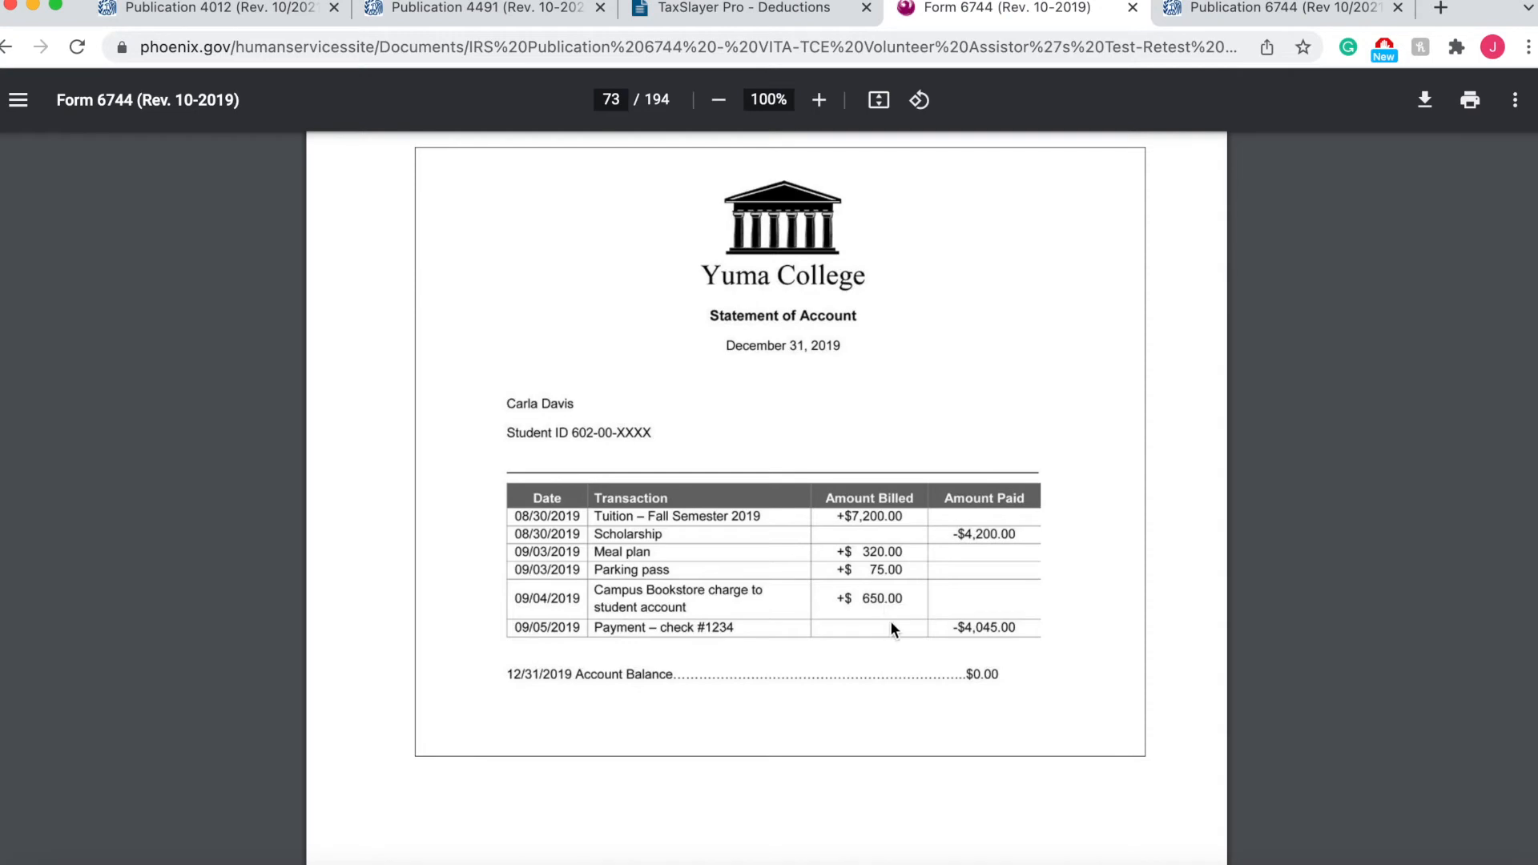
pyautogui.click(252, 9)
pyautogui.scroll(-6, 787, 456)
pyautogui.scroll(-20, 786, 464)
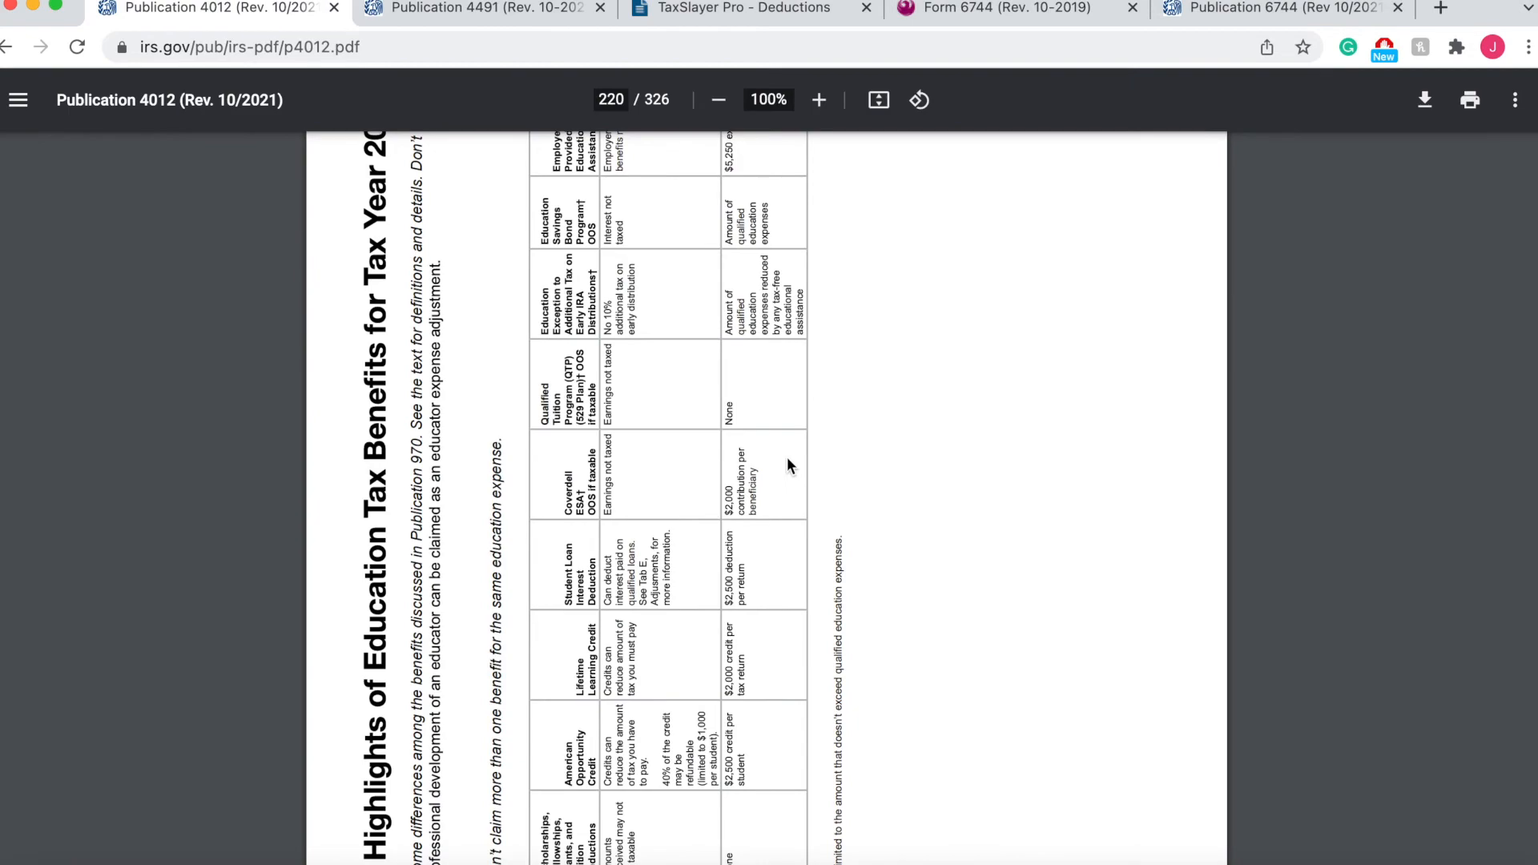
pyautogui.scroll(-6, 786, 460)
pyautogui.scroll(4, 787, 460)
pyautogui.scroll(-3, 989, 458)
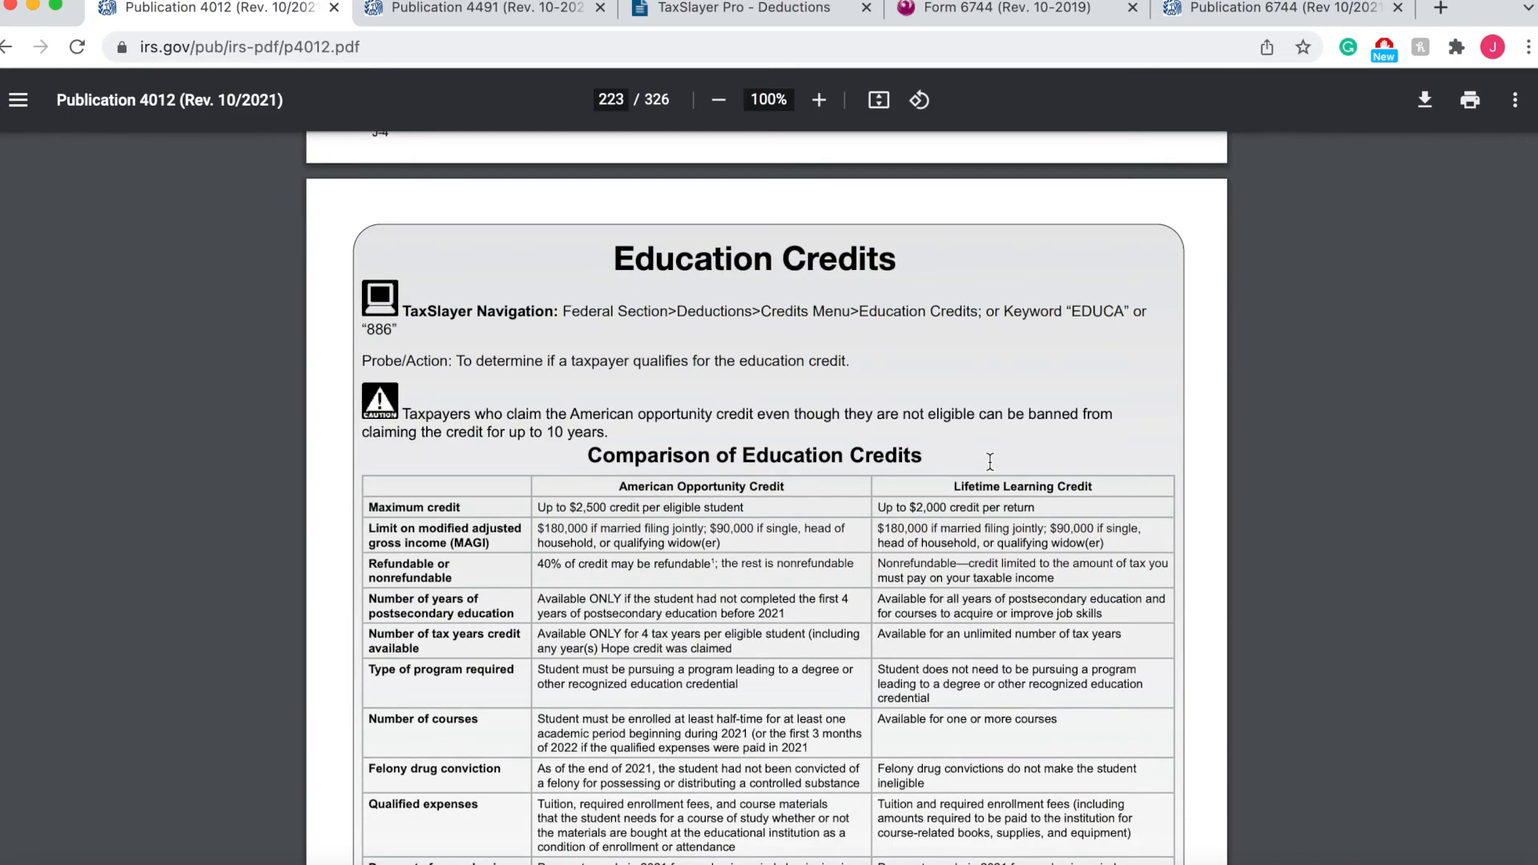
pyautogui.click(715, 12)
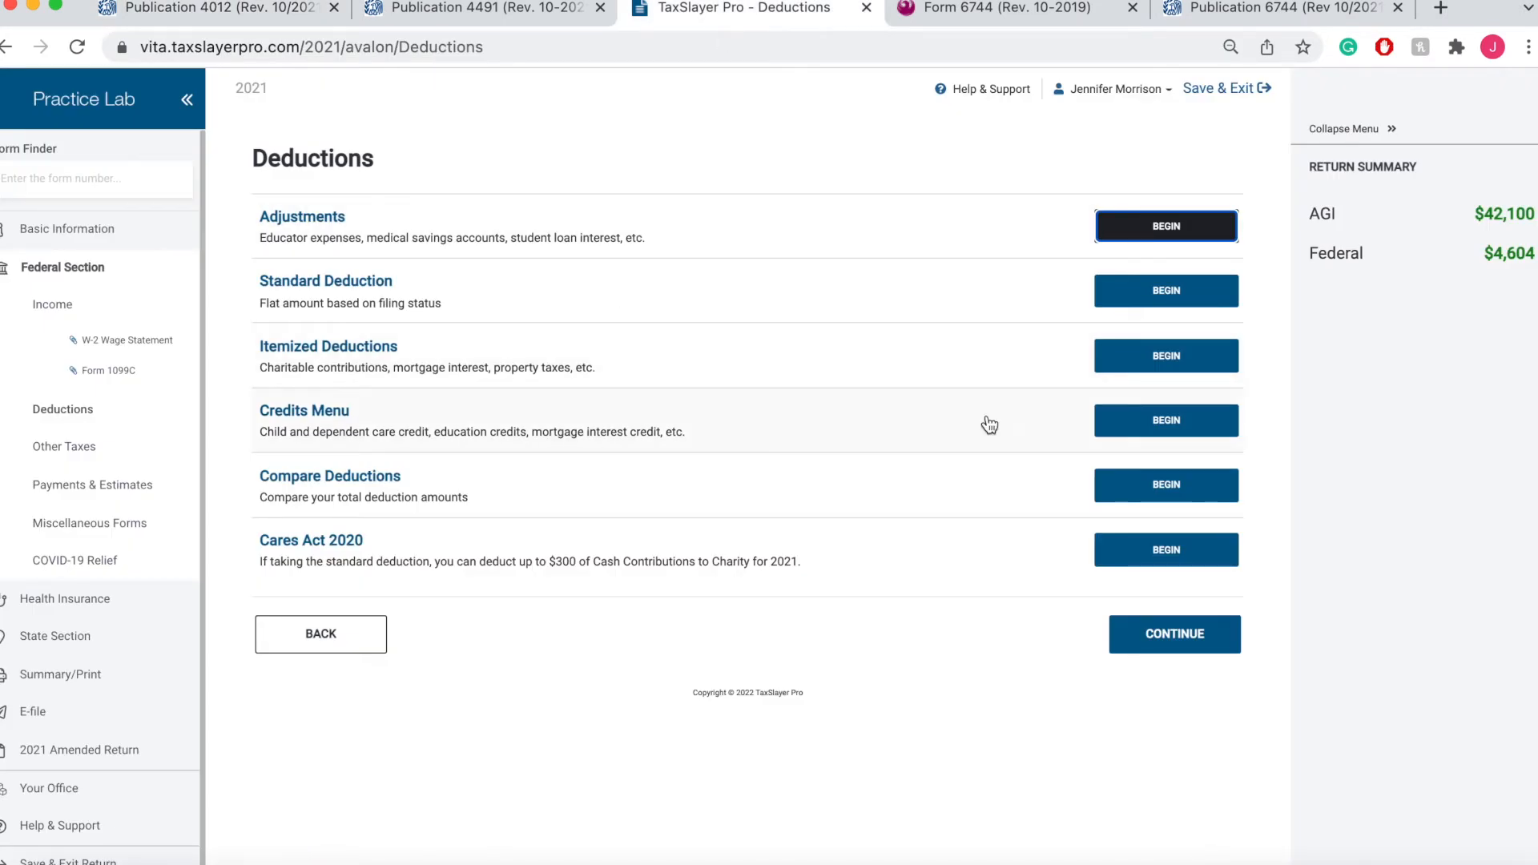
# Begin Education Credits (Form 8863) from the Credits menu, keeping the first listed student as eligible
pyautogui.click(1166, 419)
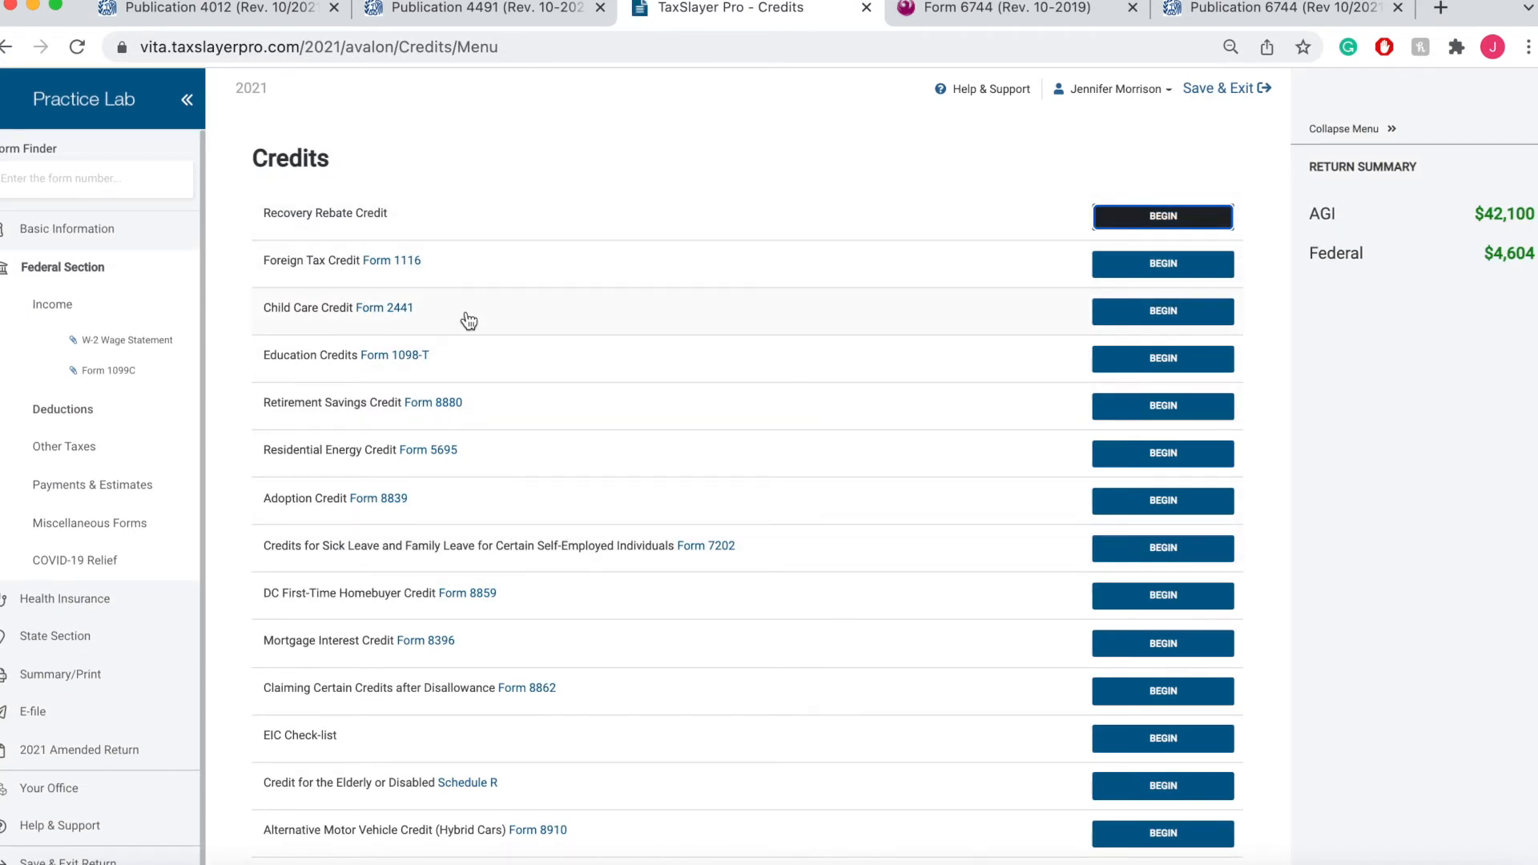
pyautogui.click(1151, 360)
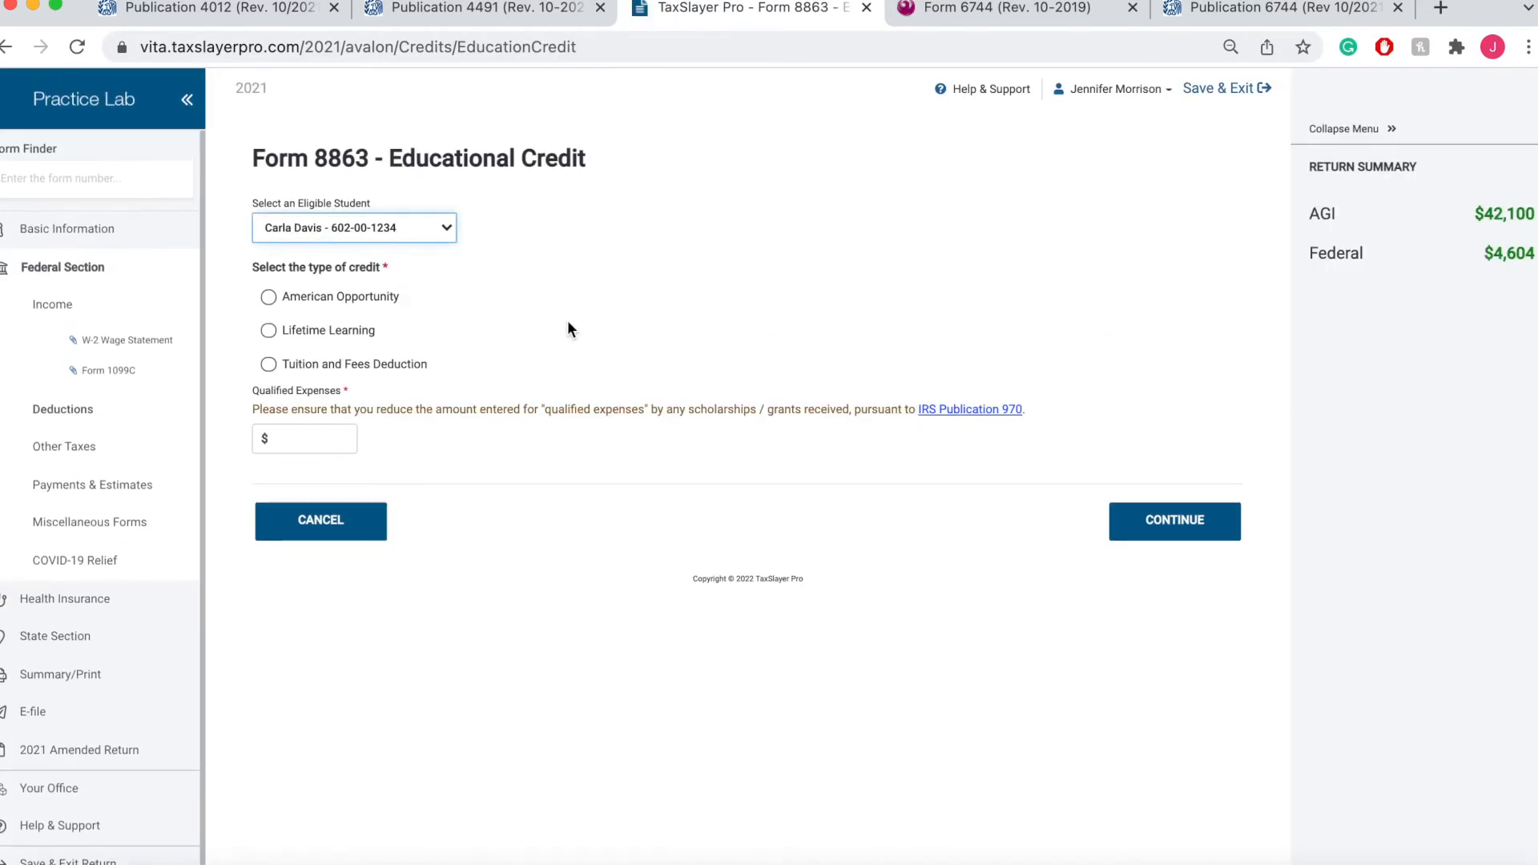
pyautogui.click(319, 522)
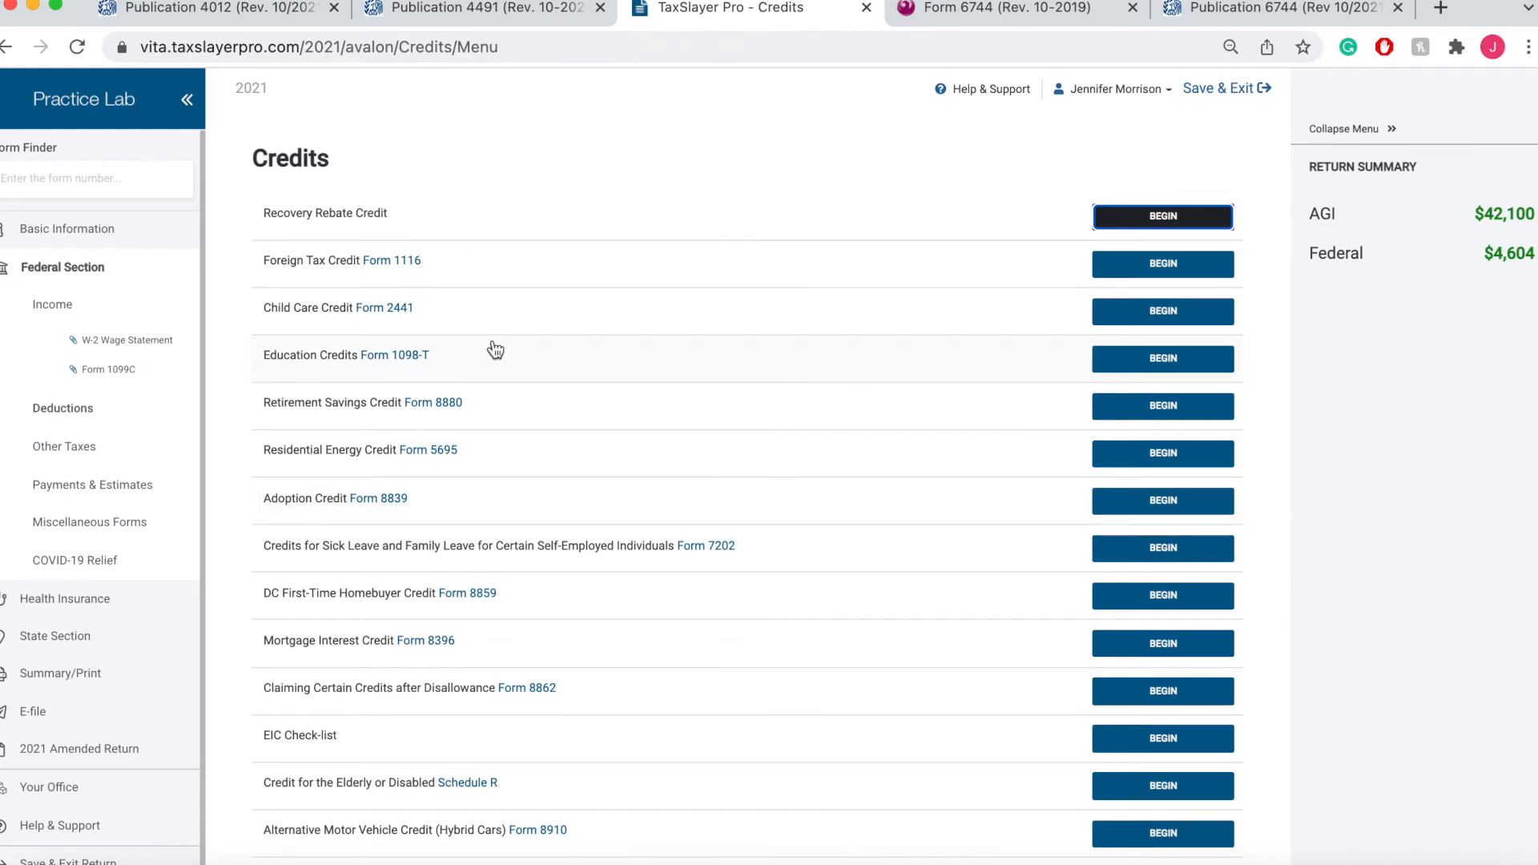
pyautogui.scroll(-5, 495, 350)
pyautogui.scroll(4, 495, 350)
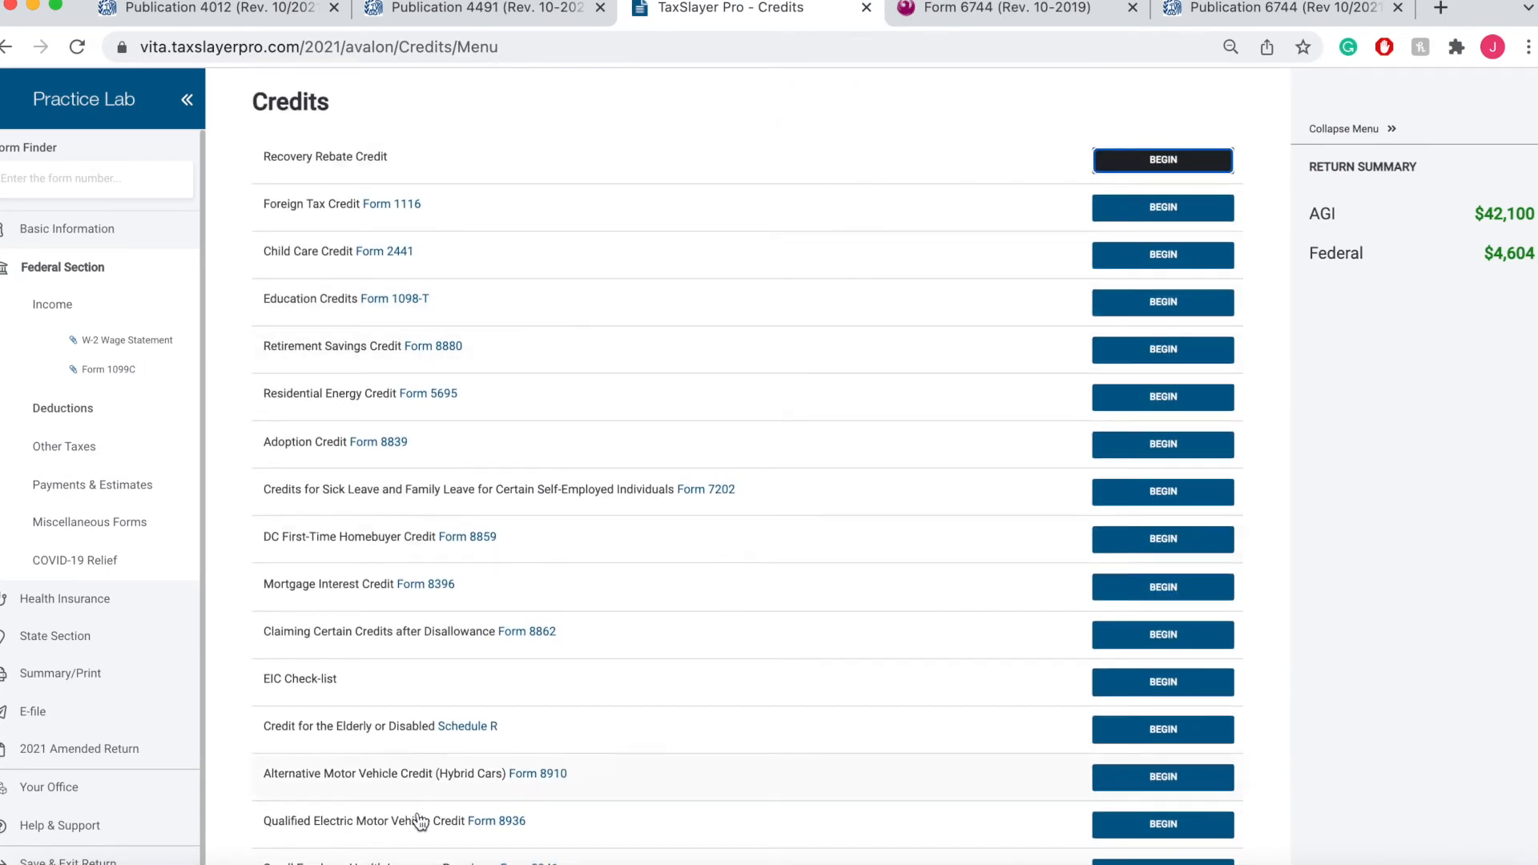
pyautogui.scroll(2, 440, 517)
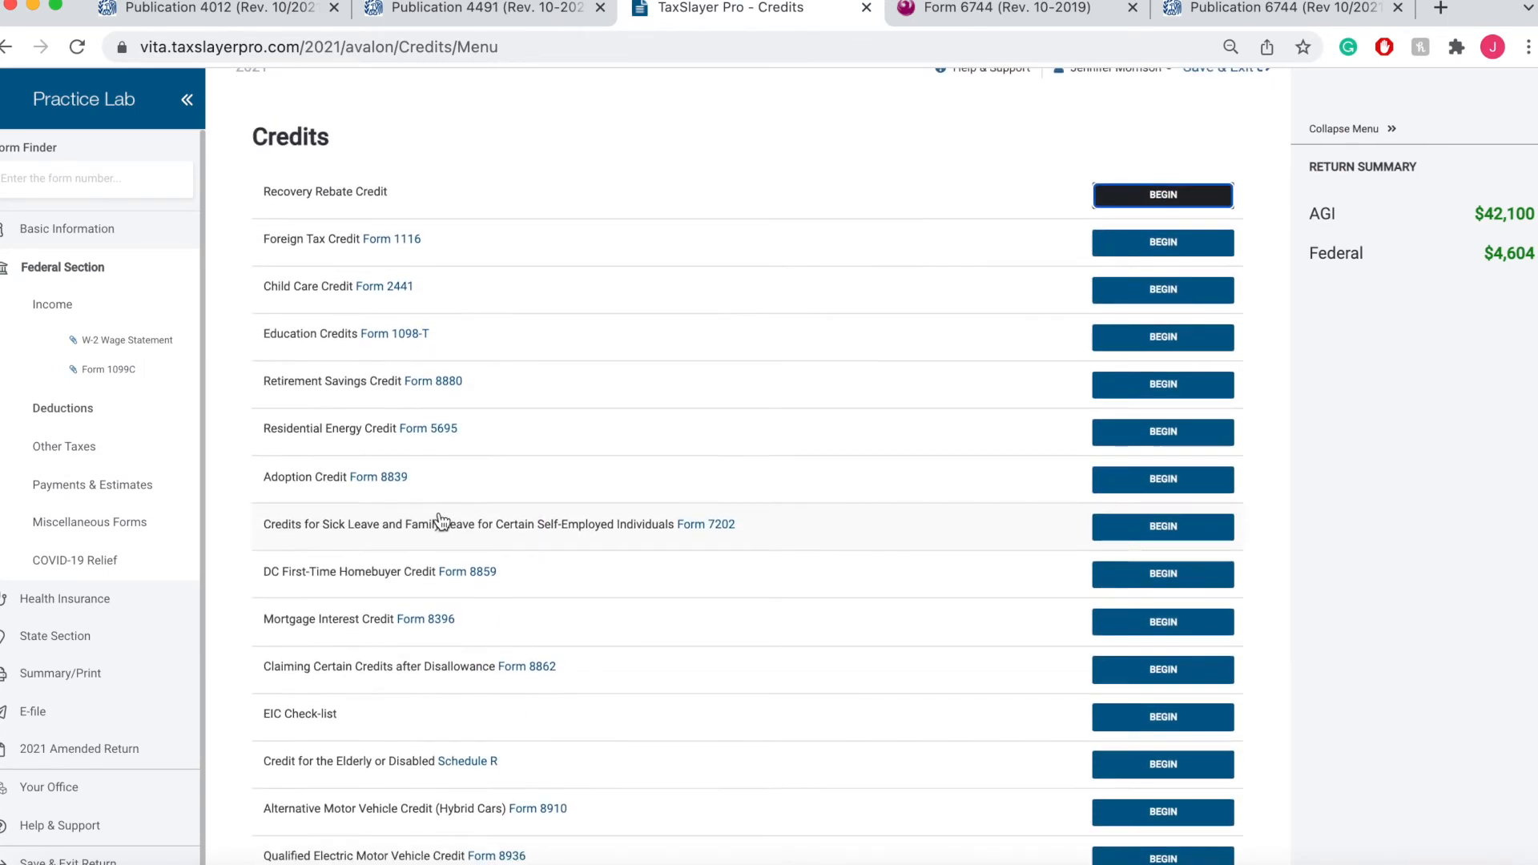
pyautogui.click(1195, 338)
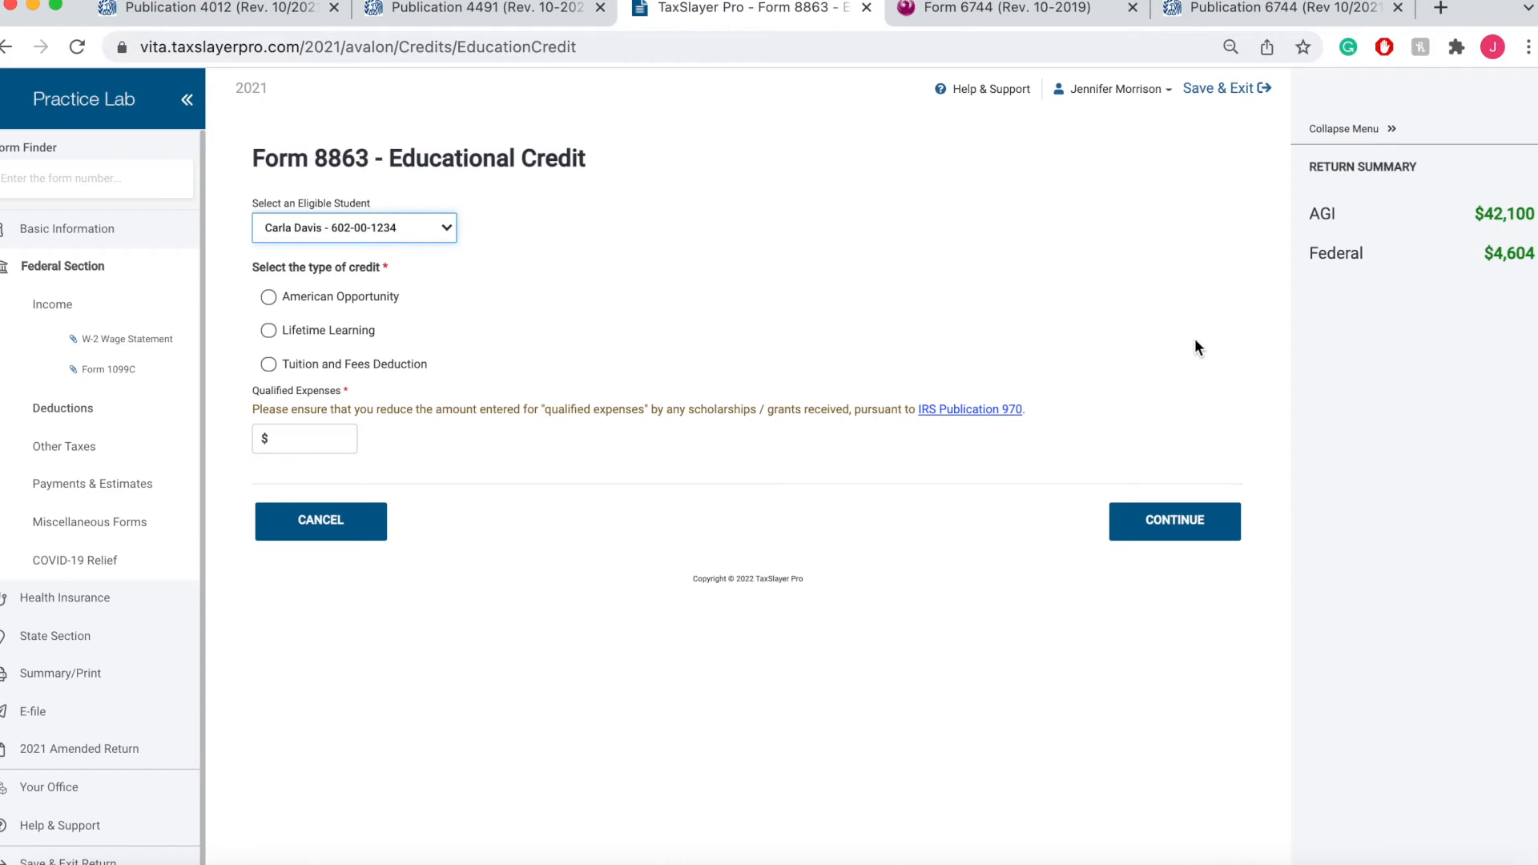
pyautogui.click(439, 241)
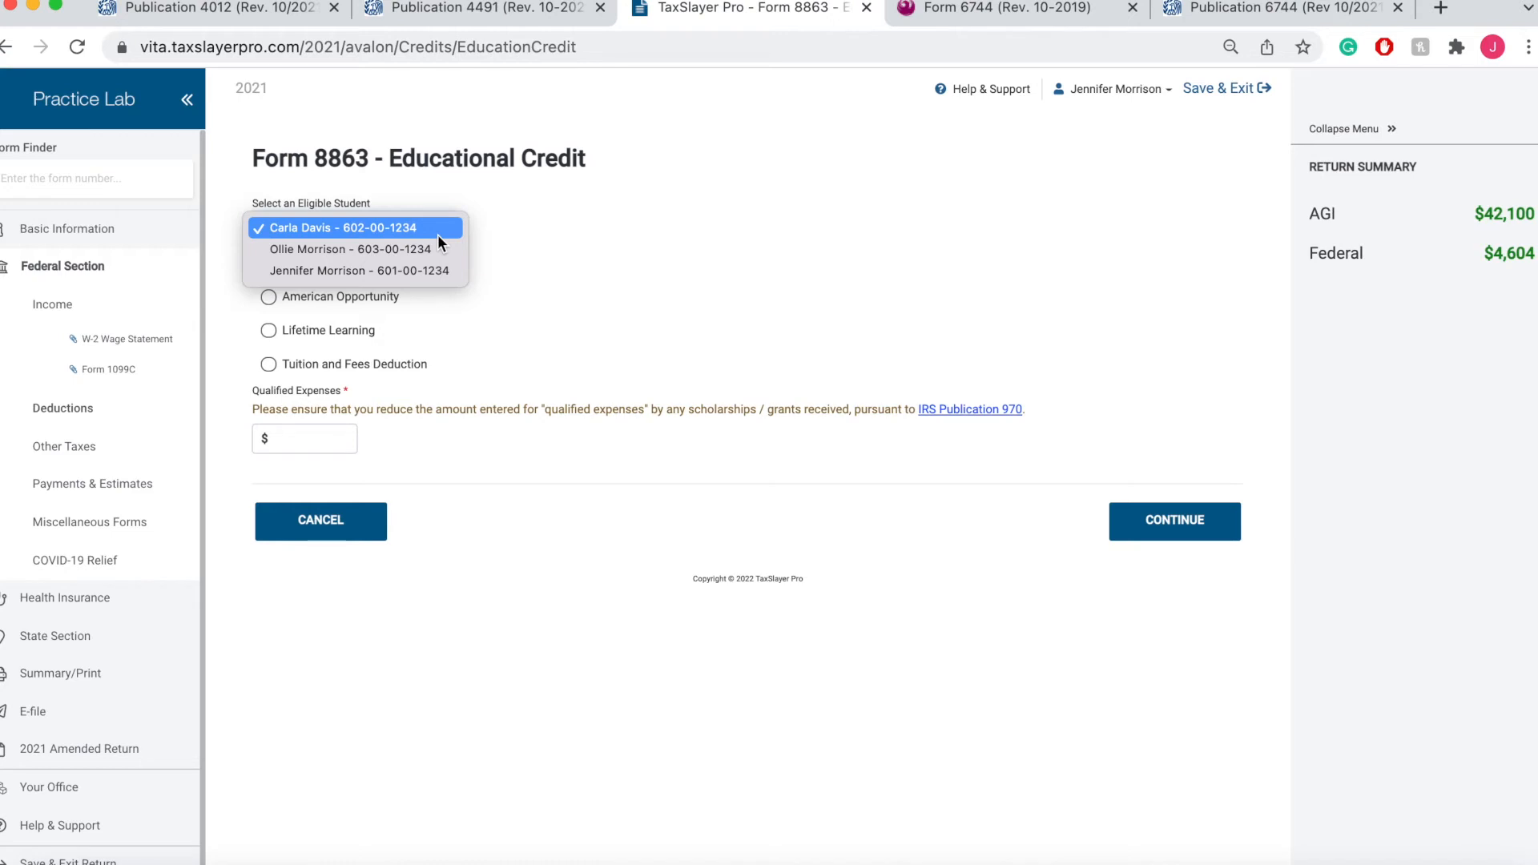
pyautogui.click(425, 228)
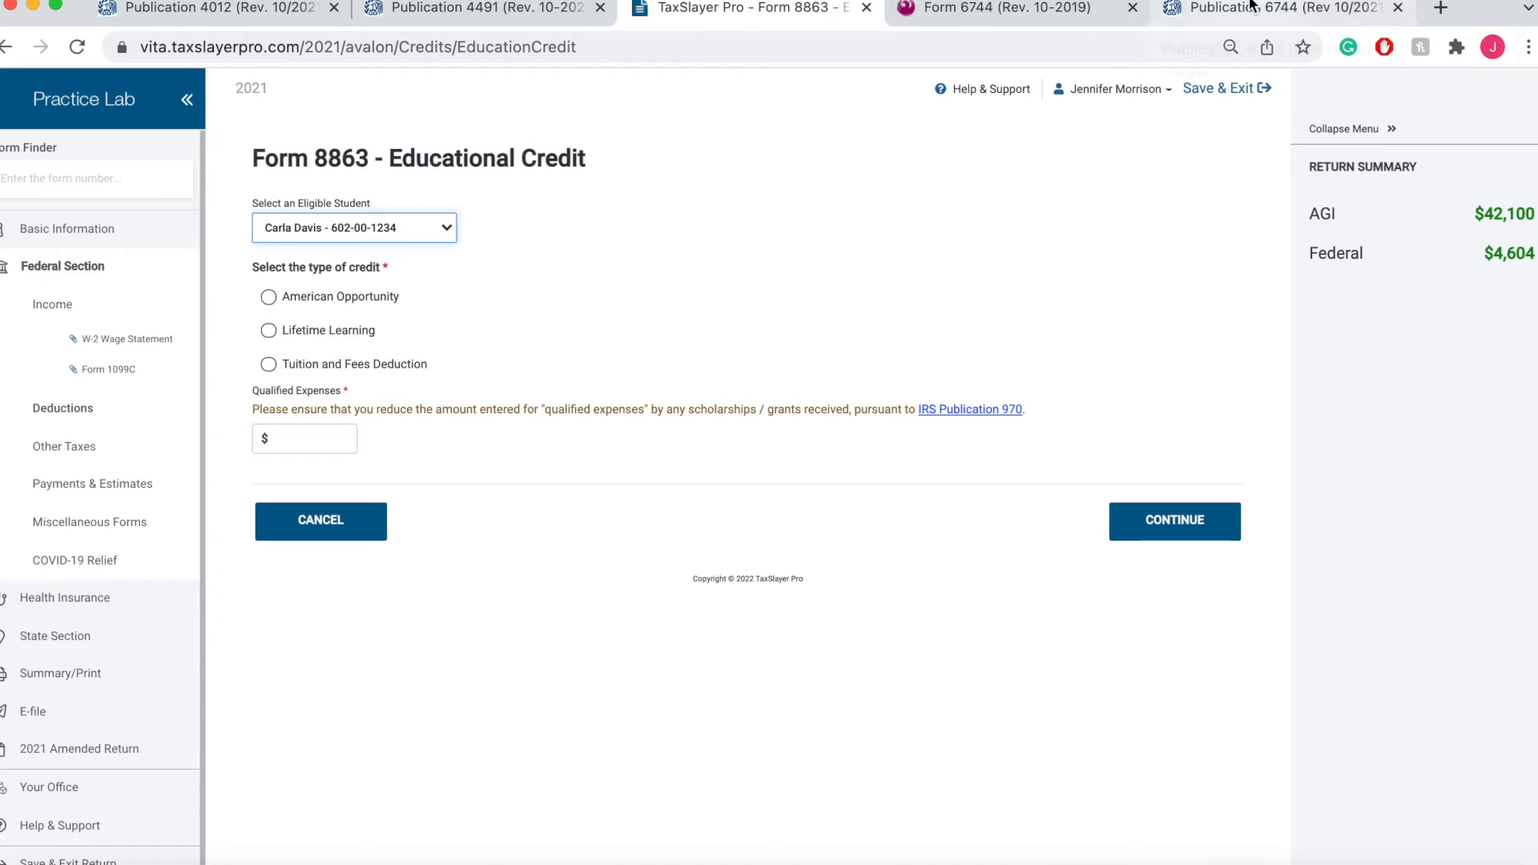
pyautogui.click(995, 9)
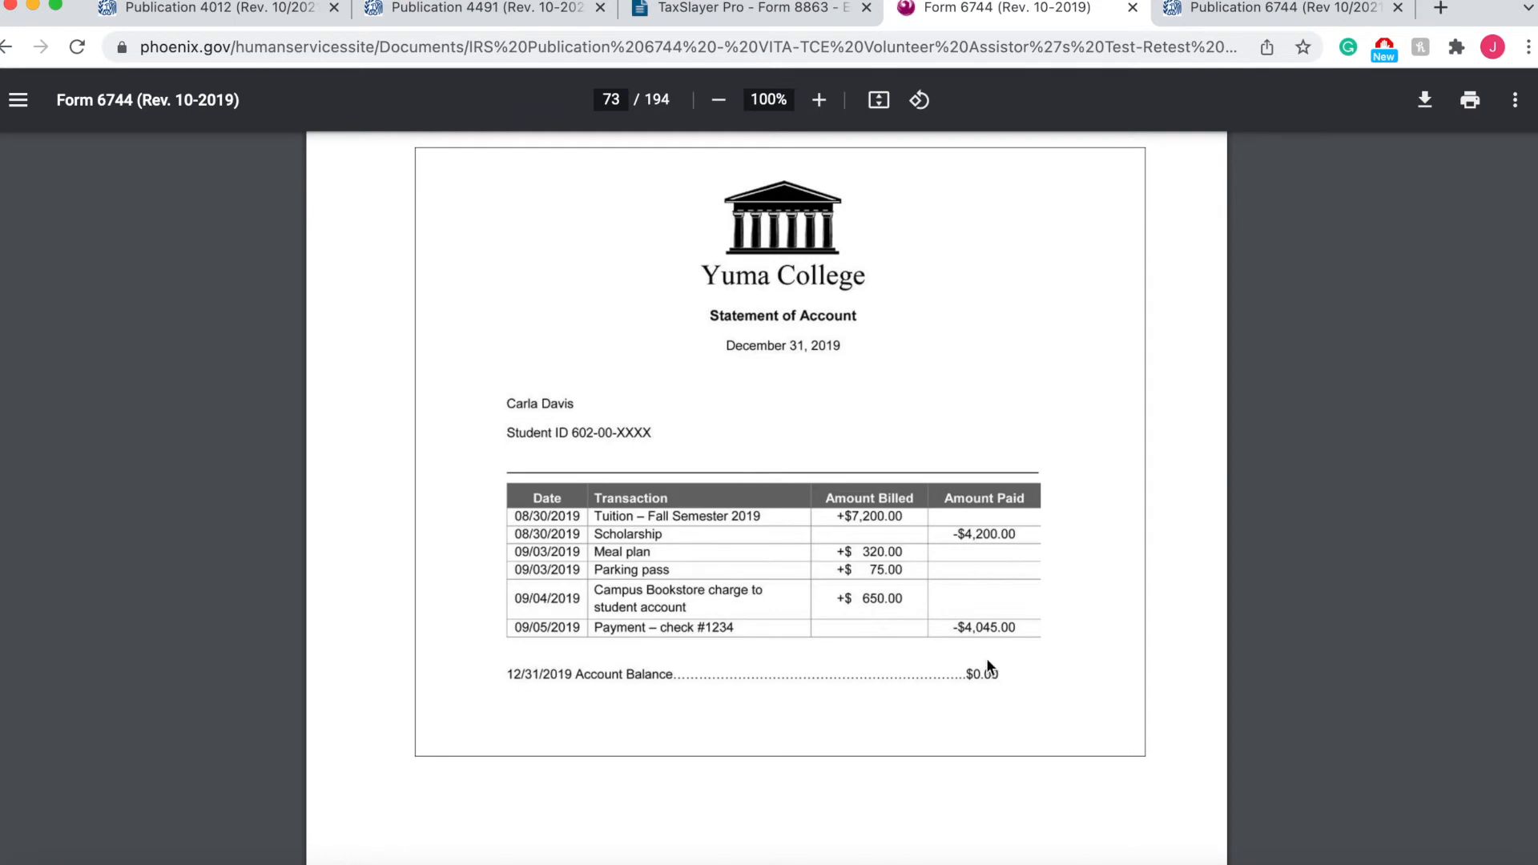
# Review the college account statement and the 1098-T on page 71, then view Publication 4012's Comparison of Education Credits table
pyautogui.scroll(20, 1024, 468)
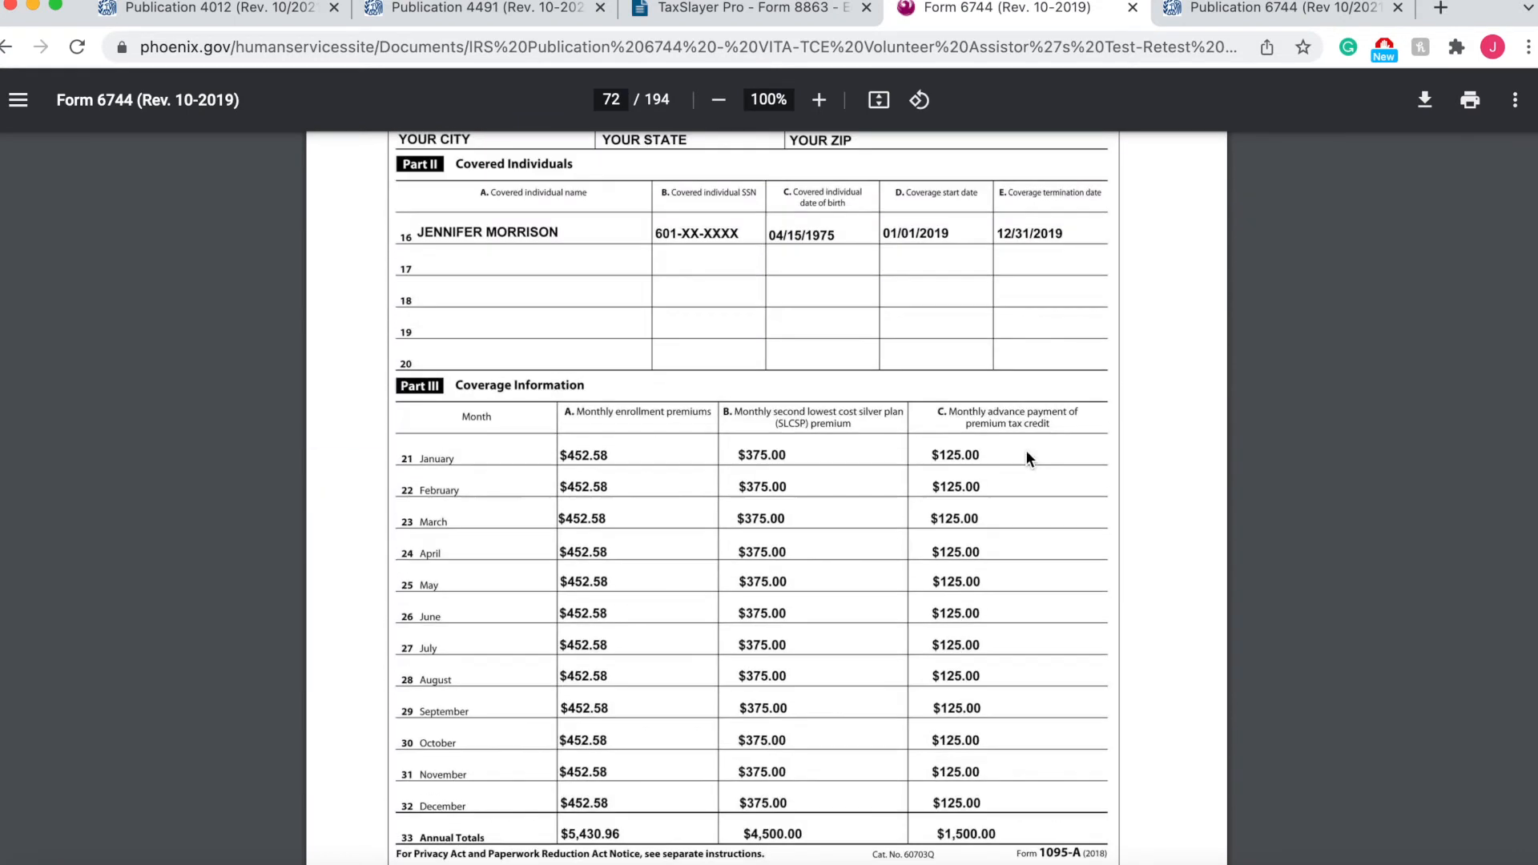
pyautogui.scroll(4, 1025, 449)
pyautogui.scroll(-3, 1025, 449)
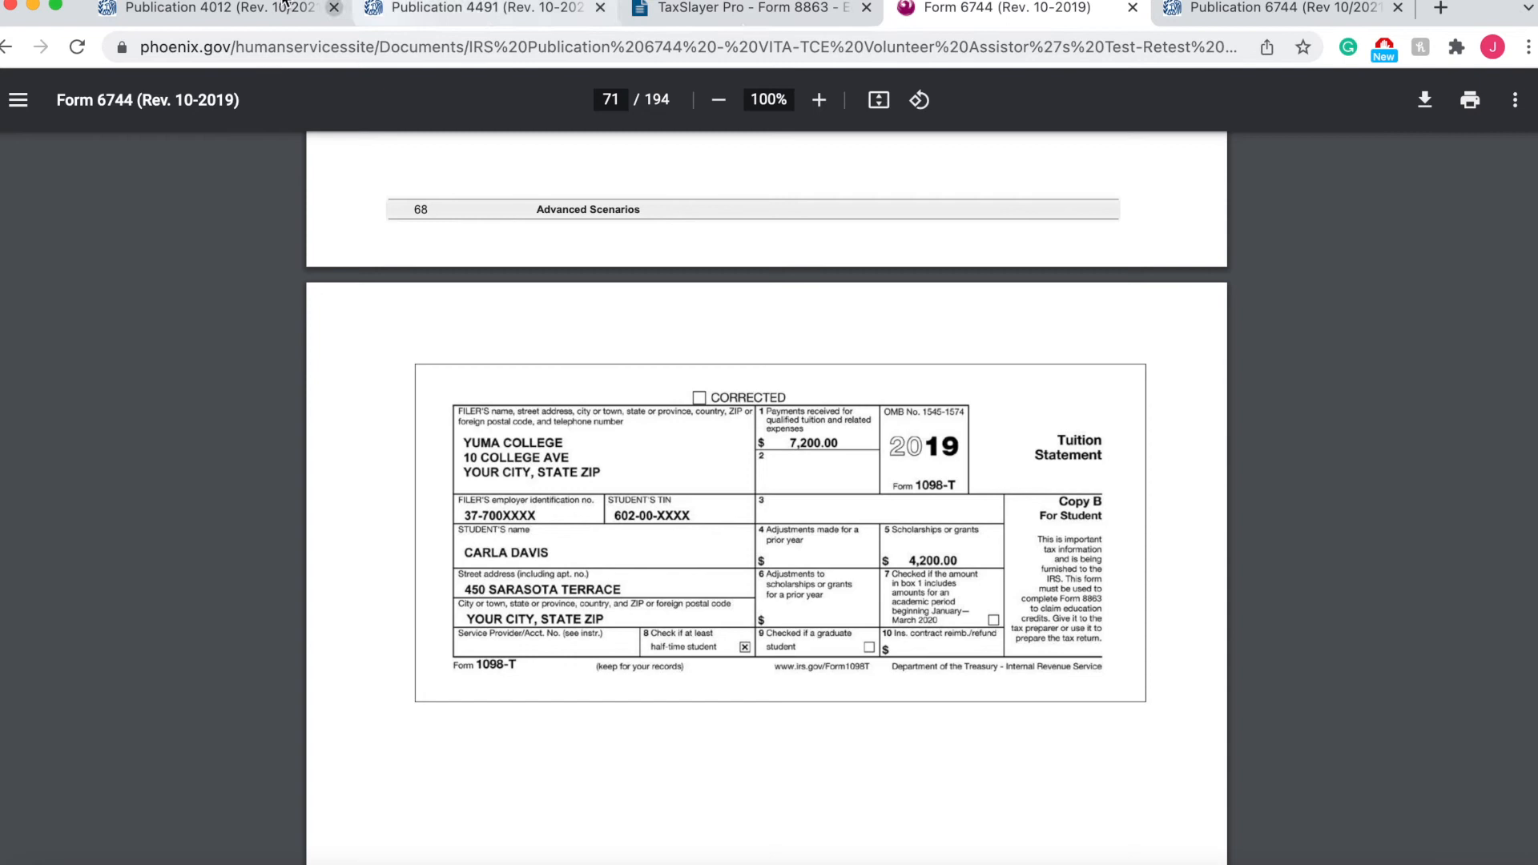
pyautogui.click(753, 24)
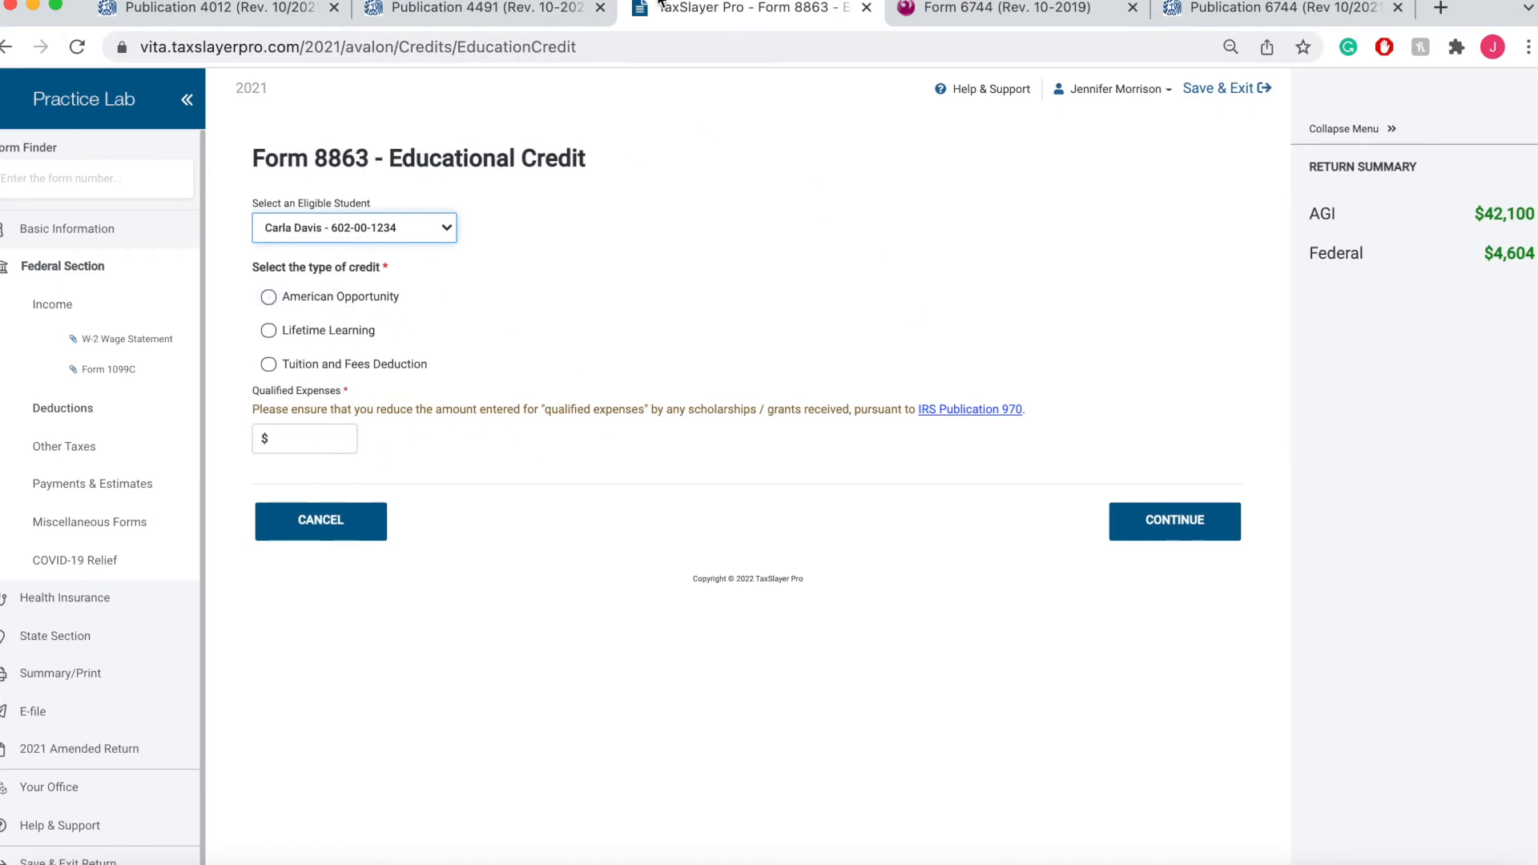
pyautogui.click(244, 12)
pyautogui.scroll(-3, 850, 524)
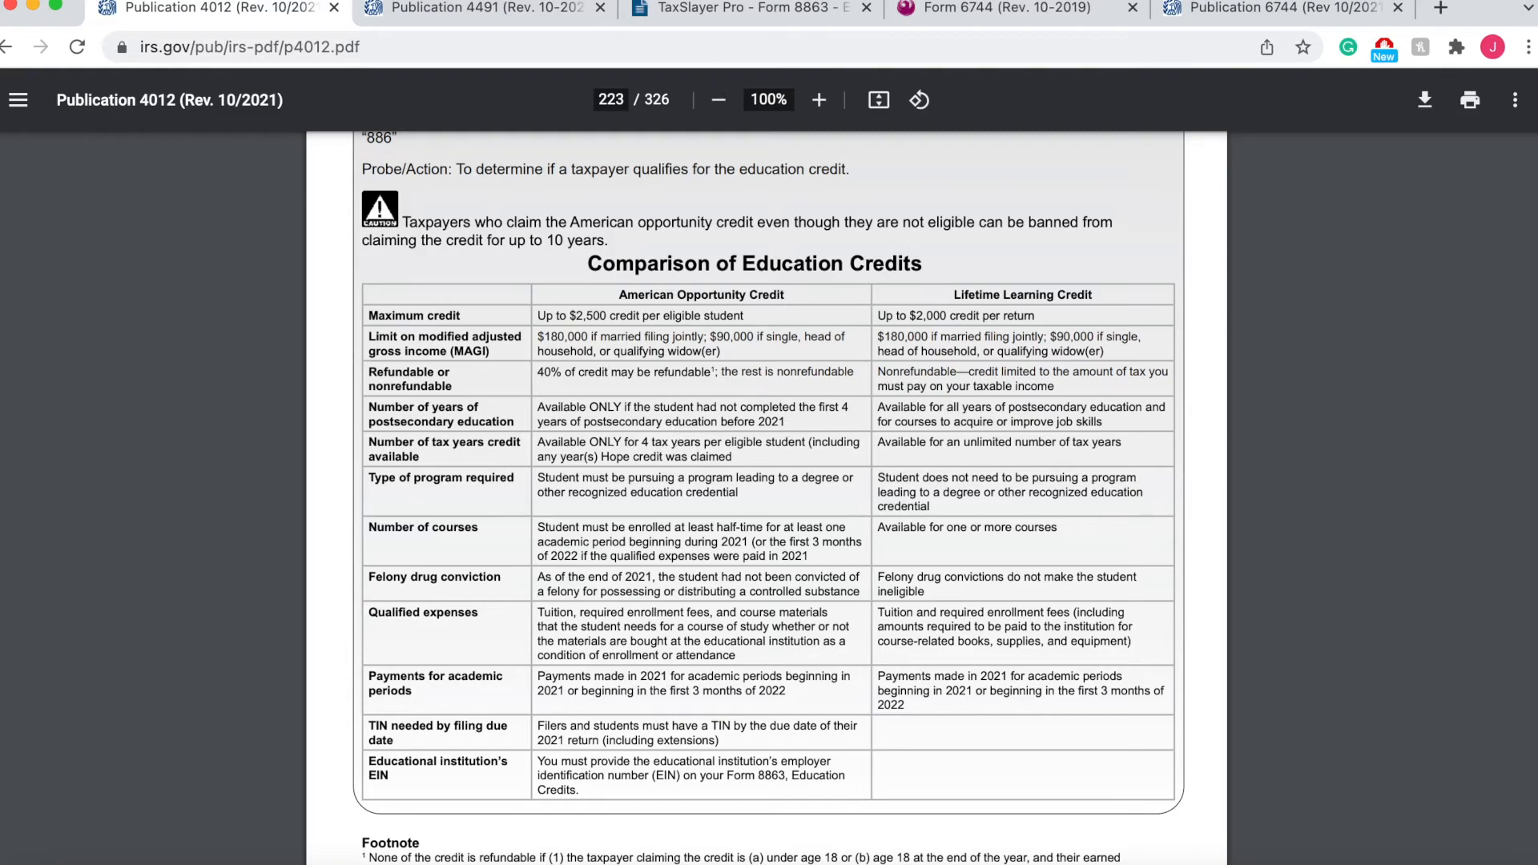
pyautogui.click(1007, 8)
pyautogui.scroll(5, 853, 400)
pyautogui.scroll(20, 853, 398)
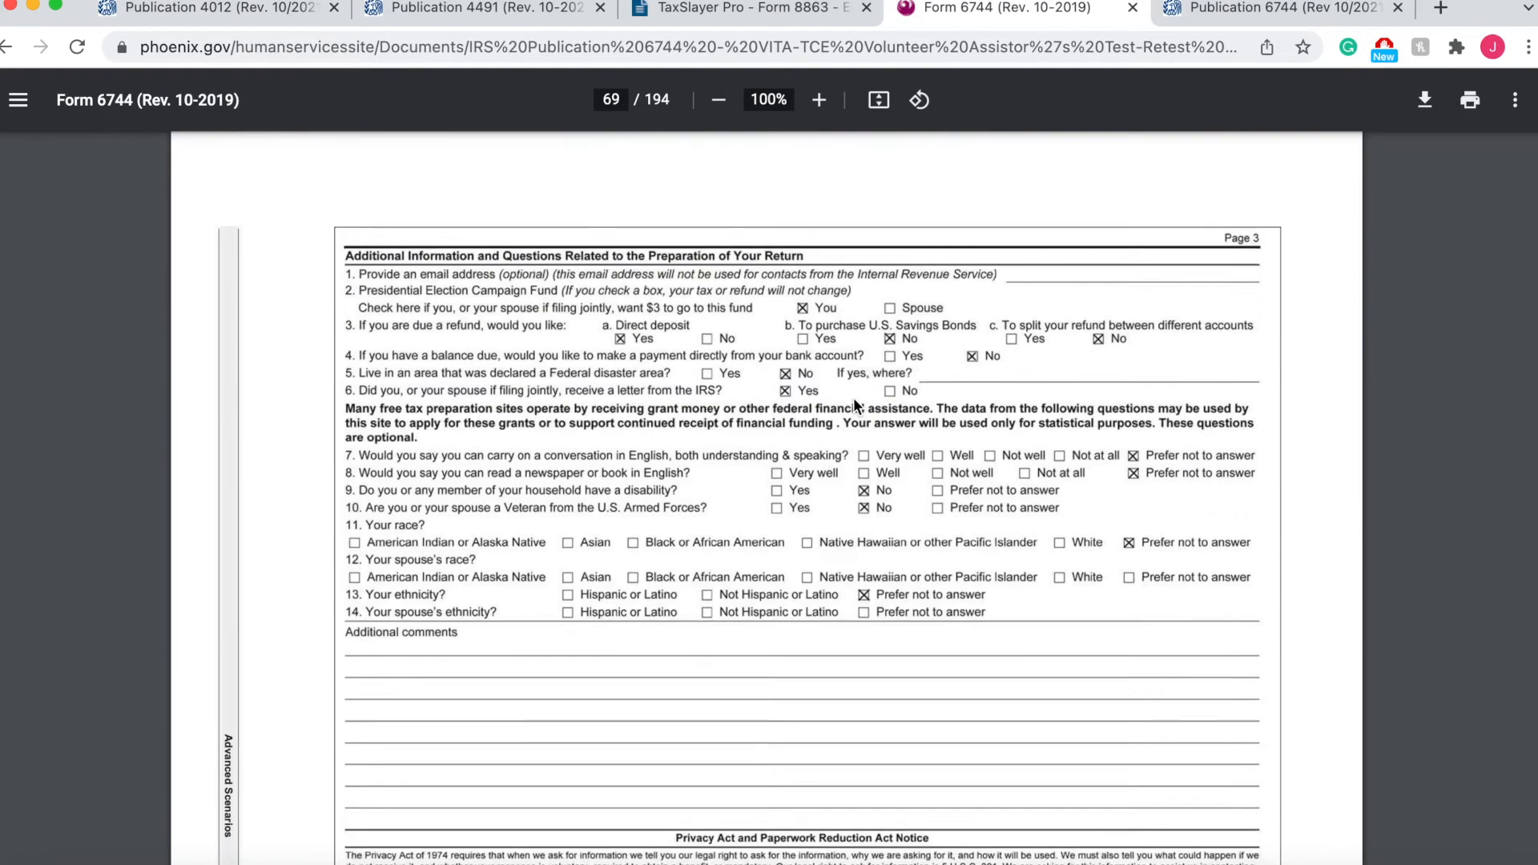
pyautogui.scroll(10, 853, 399)
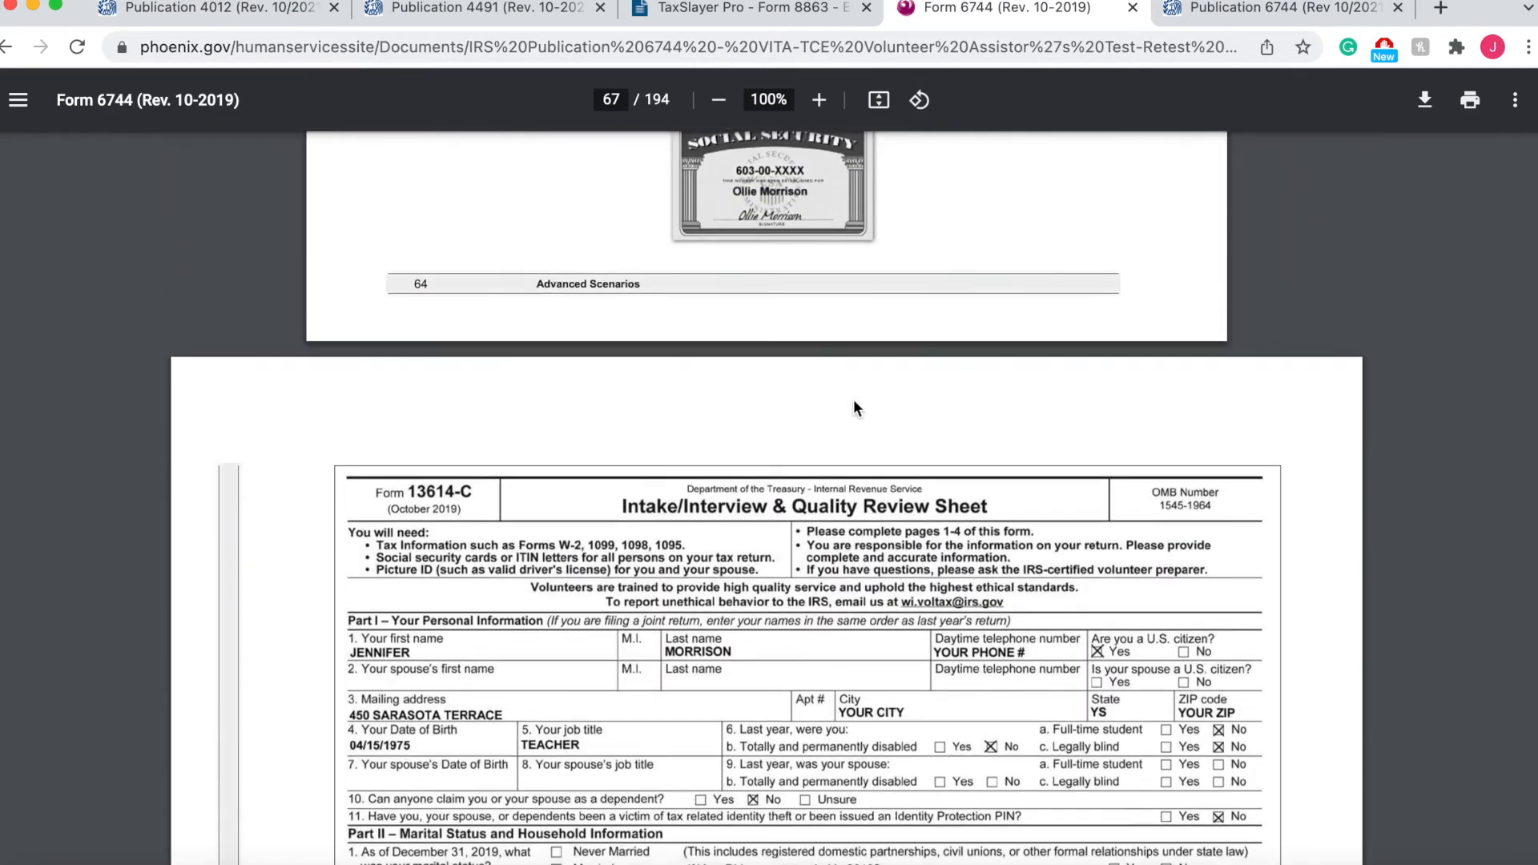
pyautogui.scroll(-1, 853, 399)
pyautogui.scroll(1, 853, 399)
pyautogui.scroll(-1, 853, 399)
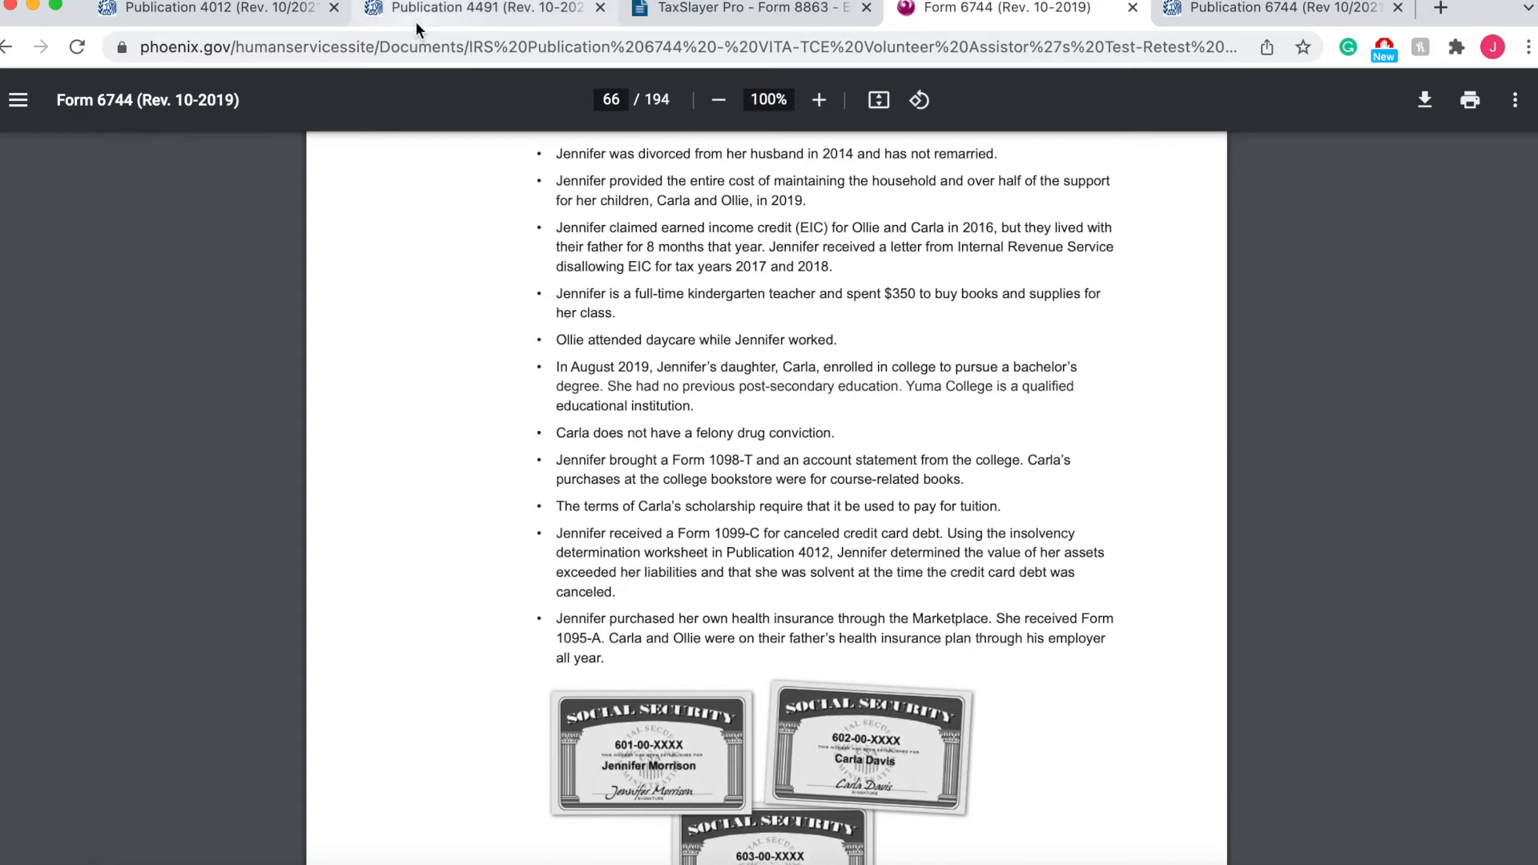
pyautogui.click(212, 10)
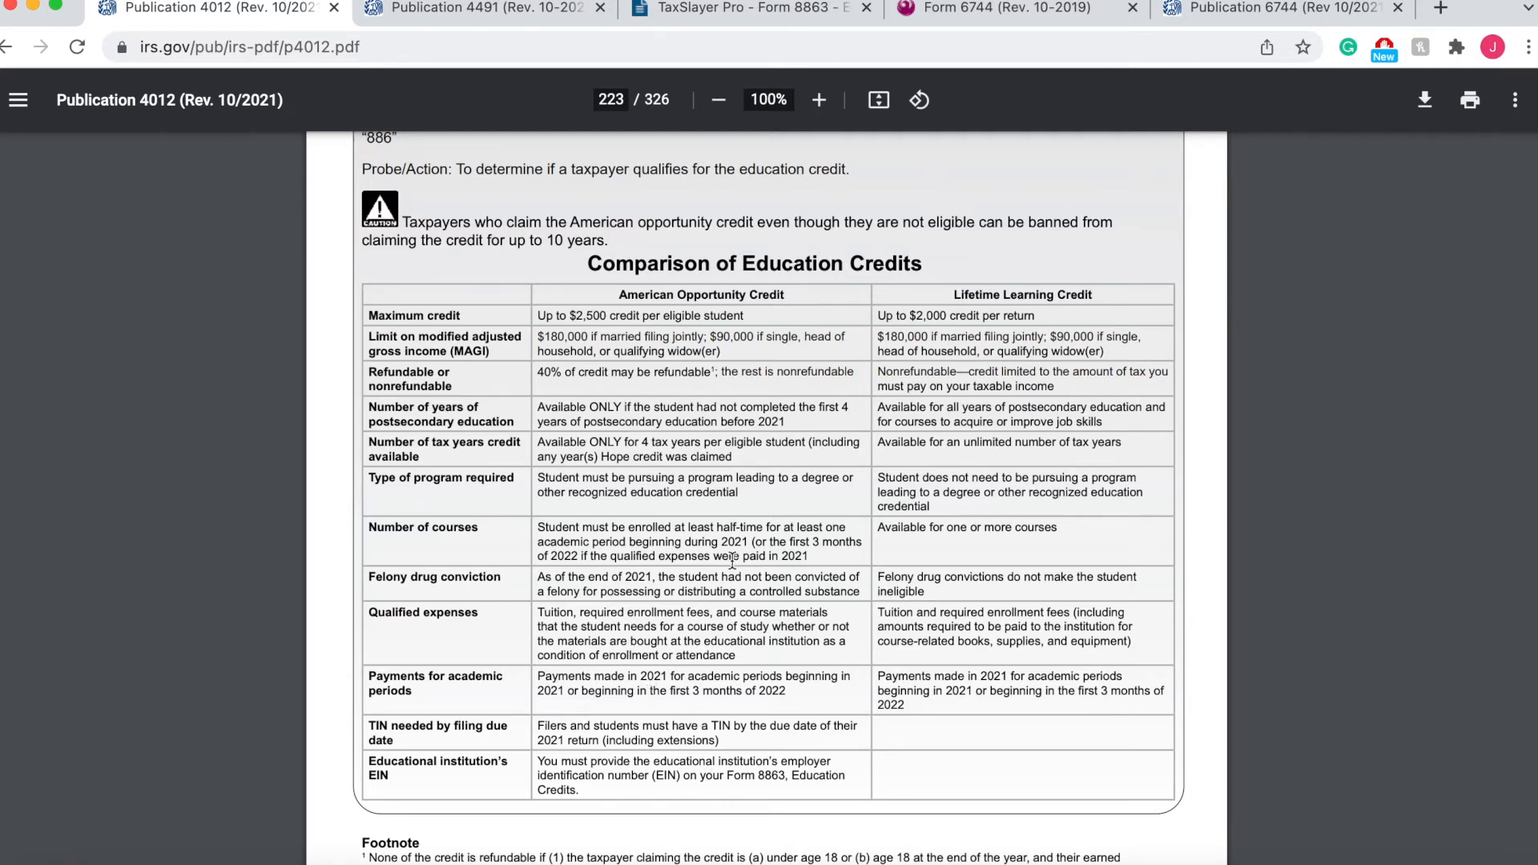
# Choose American Opportunity as the student's education credit type
pyautogui.click(707, 13)
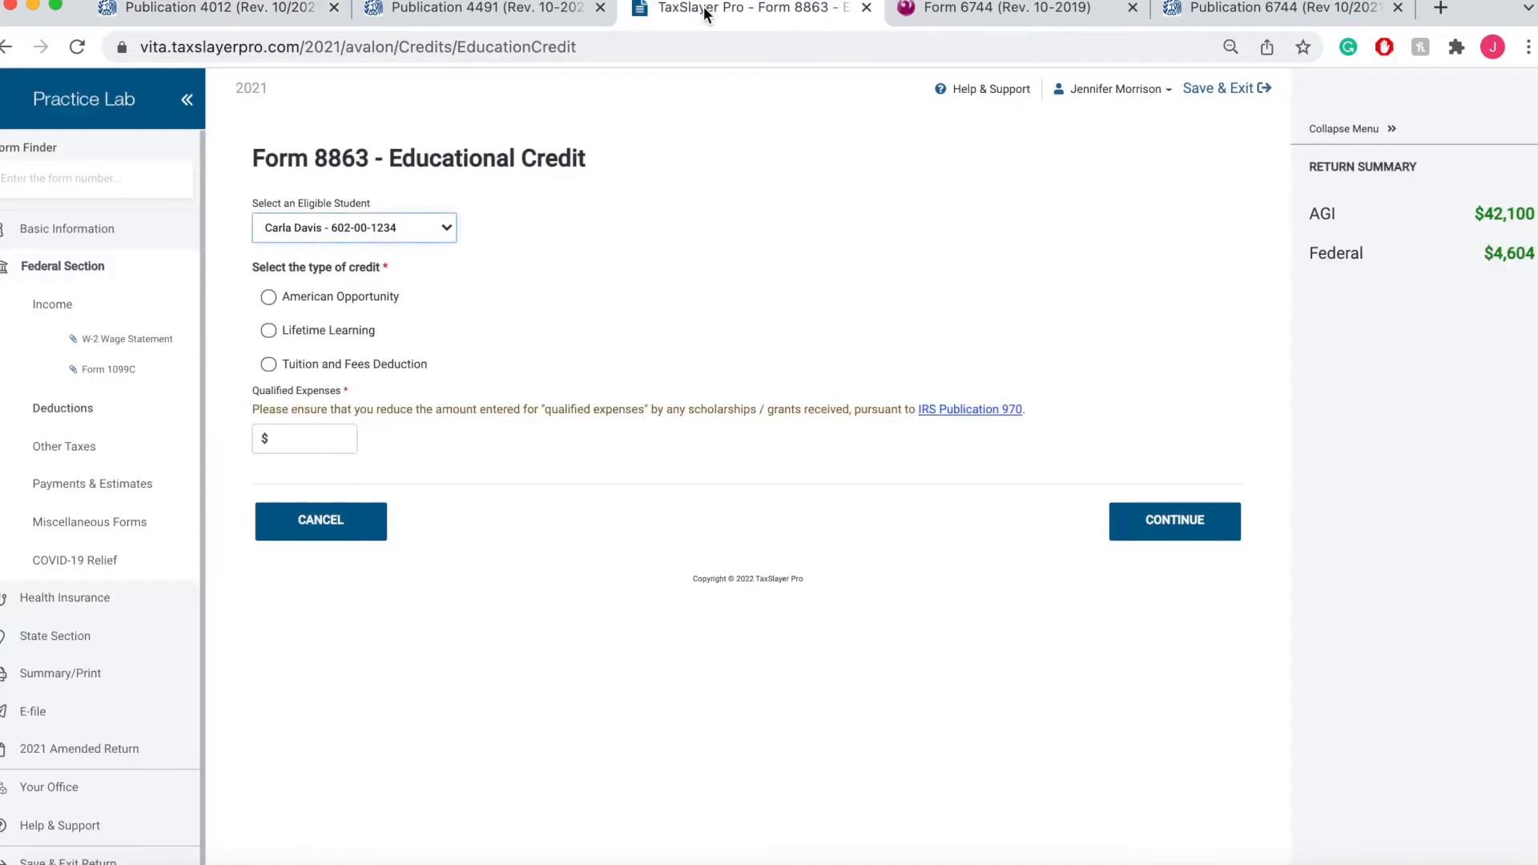
pyautogui.click(268, 296)
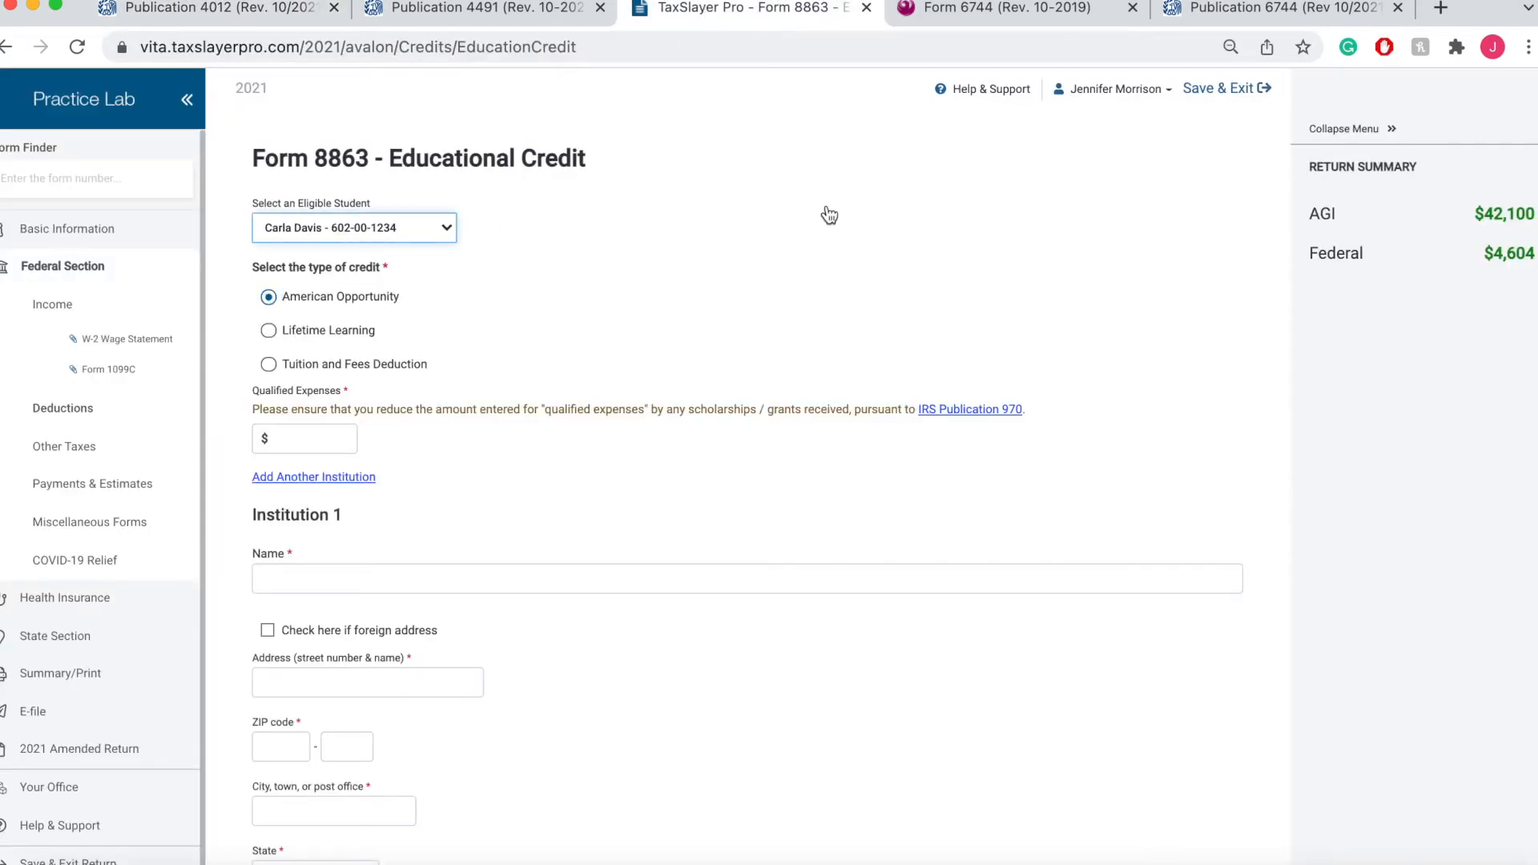
pyautogui.click(324, 438)
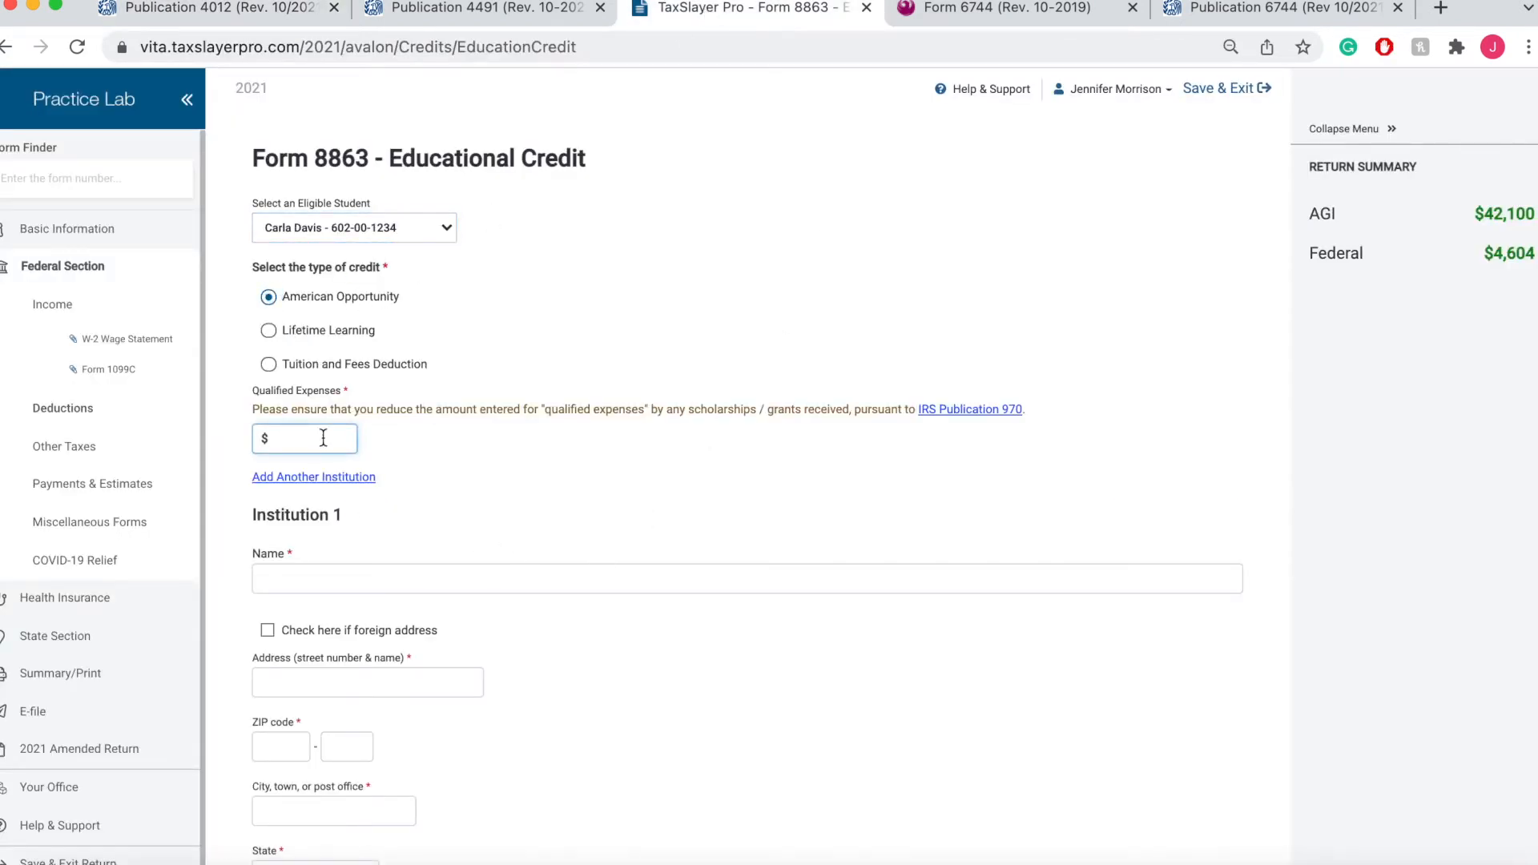
# Look up the tuition figures on the Form 6744 1098-T for the qualified expenses field
pyautogui.click(961, 12)
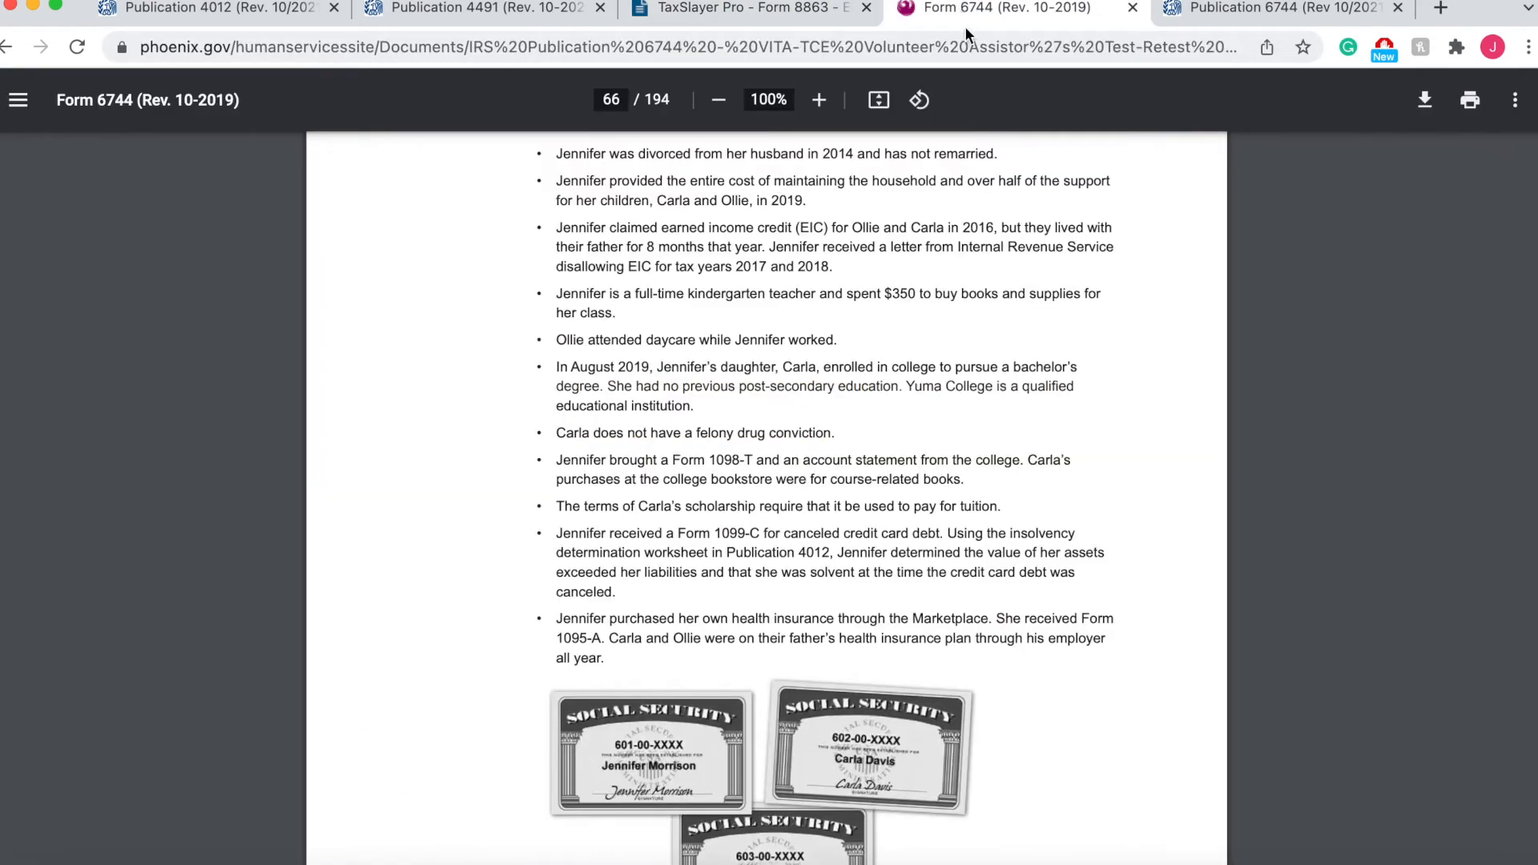
pyautogui.scroll(-20, 873, 396)
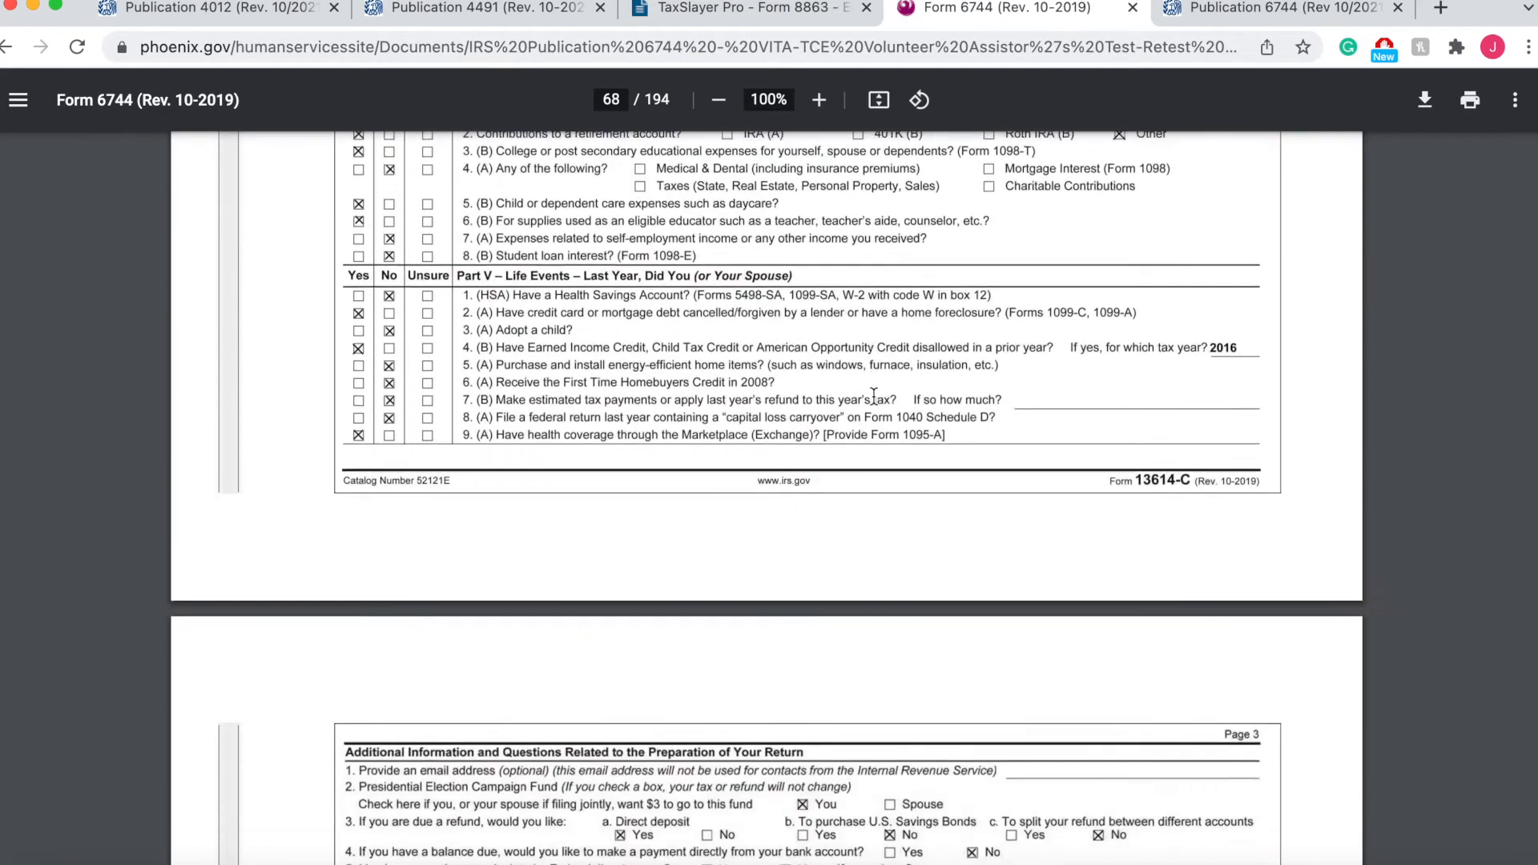
pyautogui.scroll(-20, 873, 396)
pyautogui.scroll(-20, 873, 396)
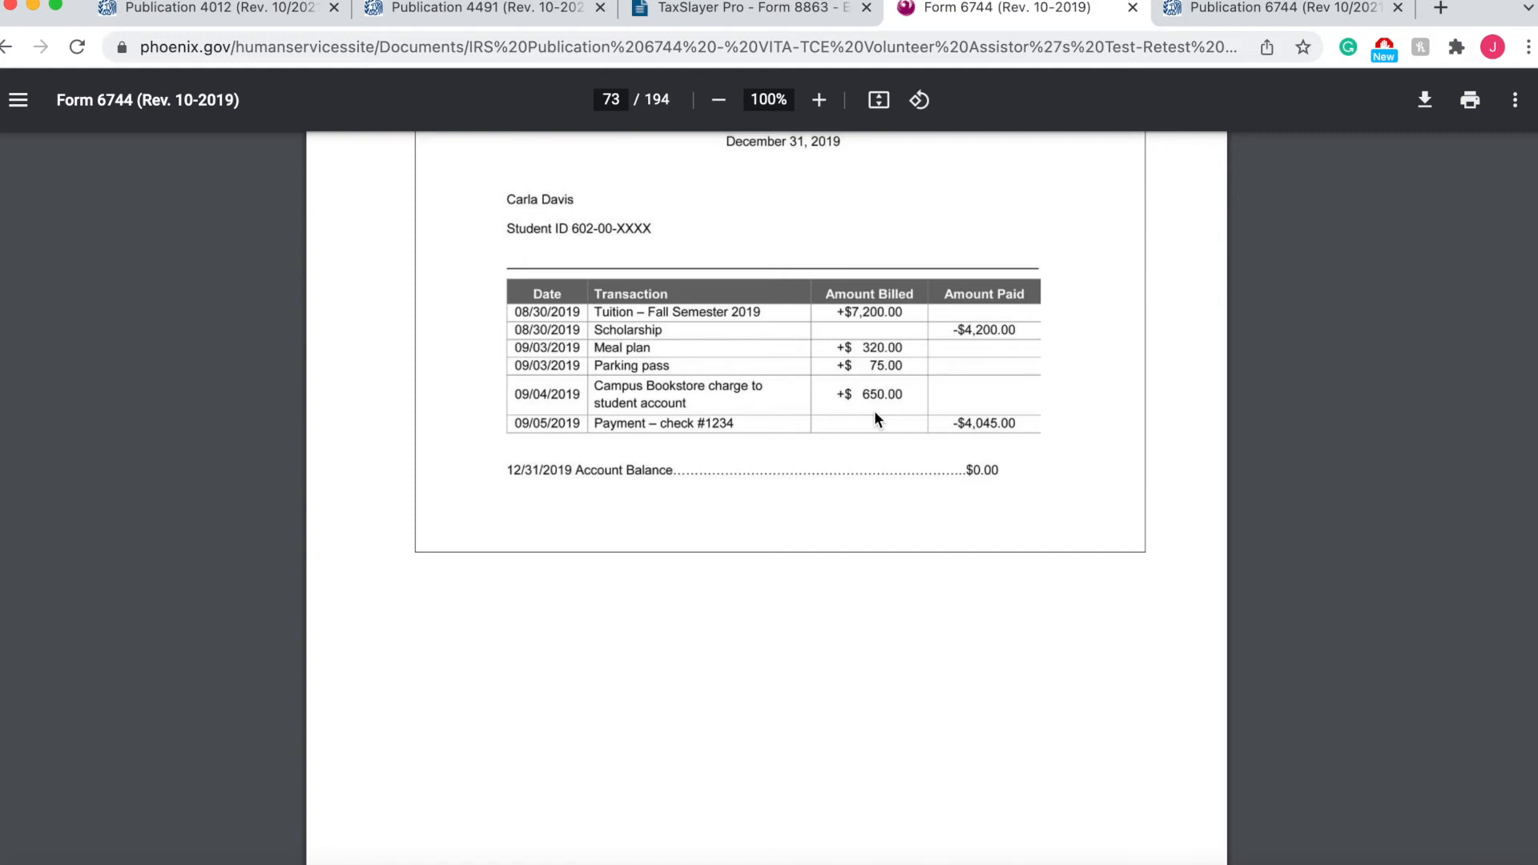
pyautogui.scroll(15, 875, 414)
pyautogui.scroll(15, 874, 416)
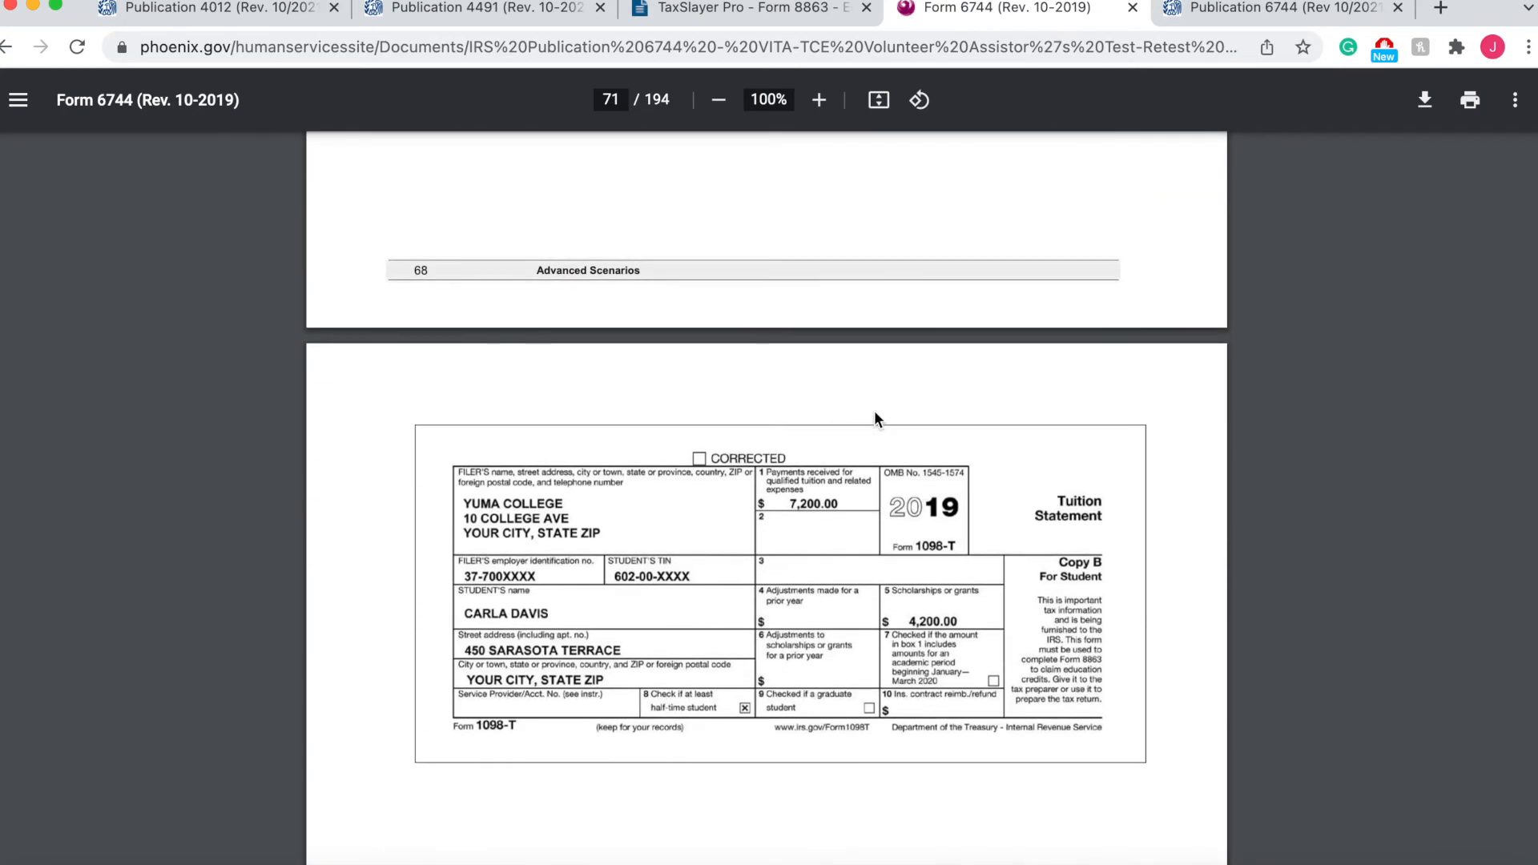
pyautogui.scroll(-2, 874, 417)
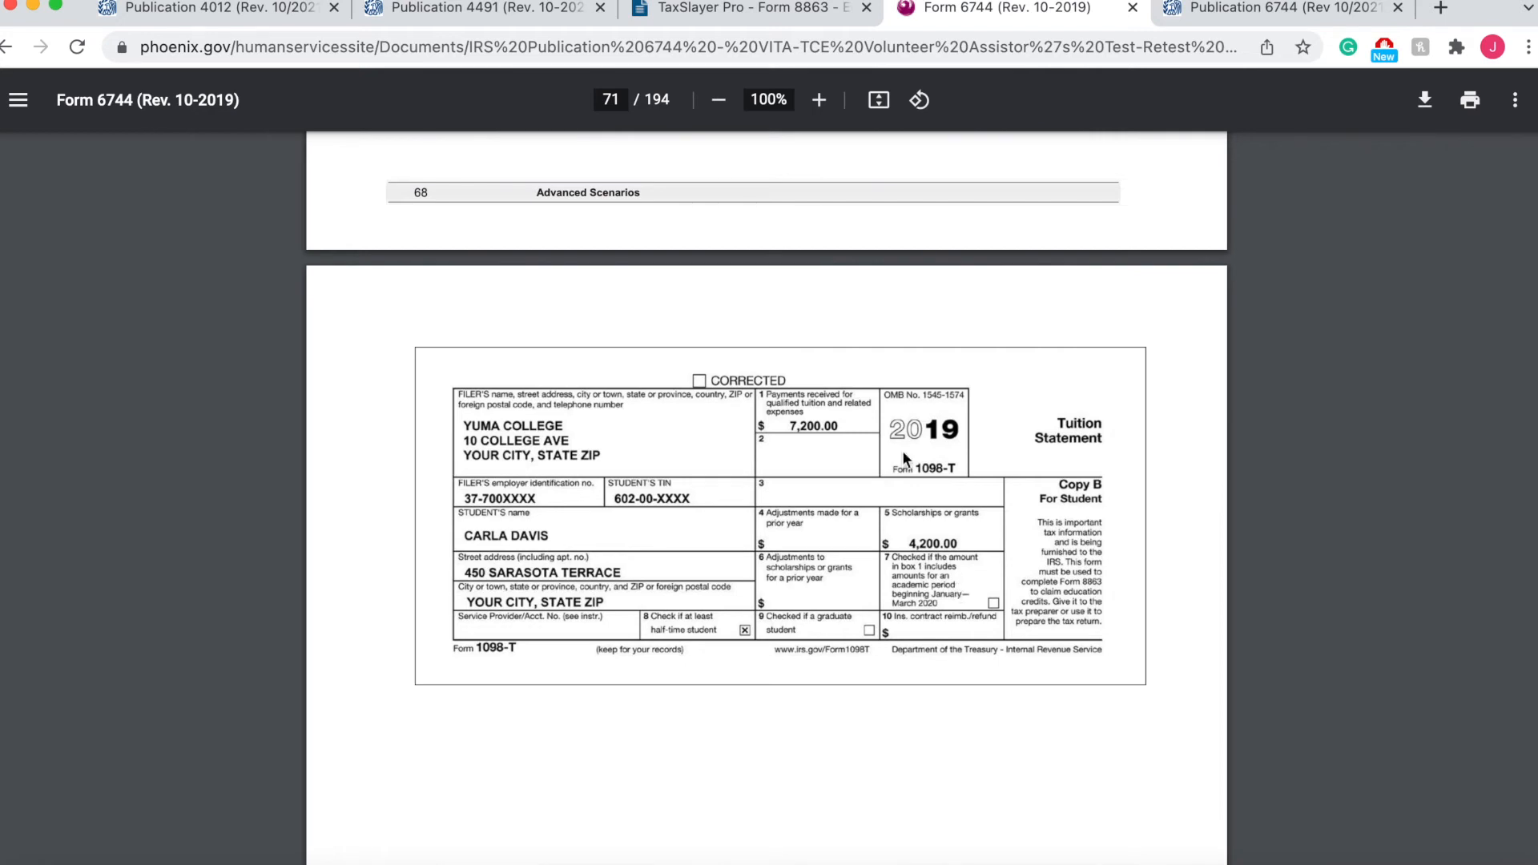
pyautogui.click(731, 11)
pyautogui.click(314, 433)
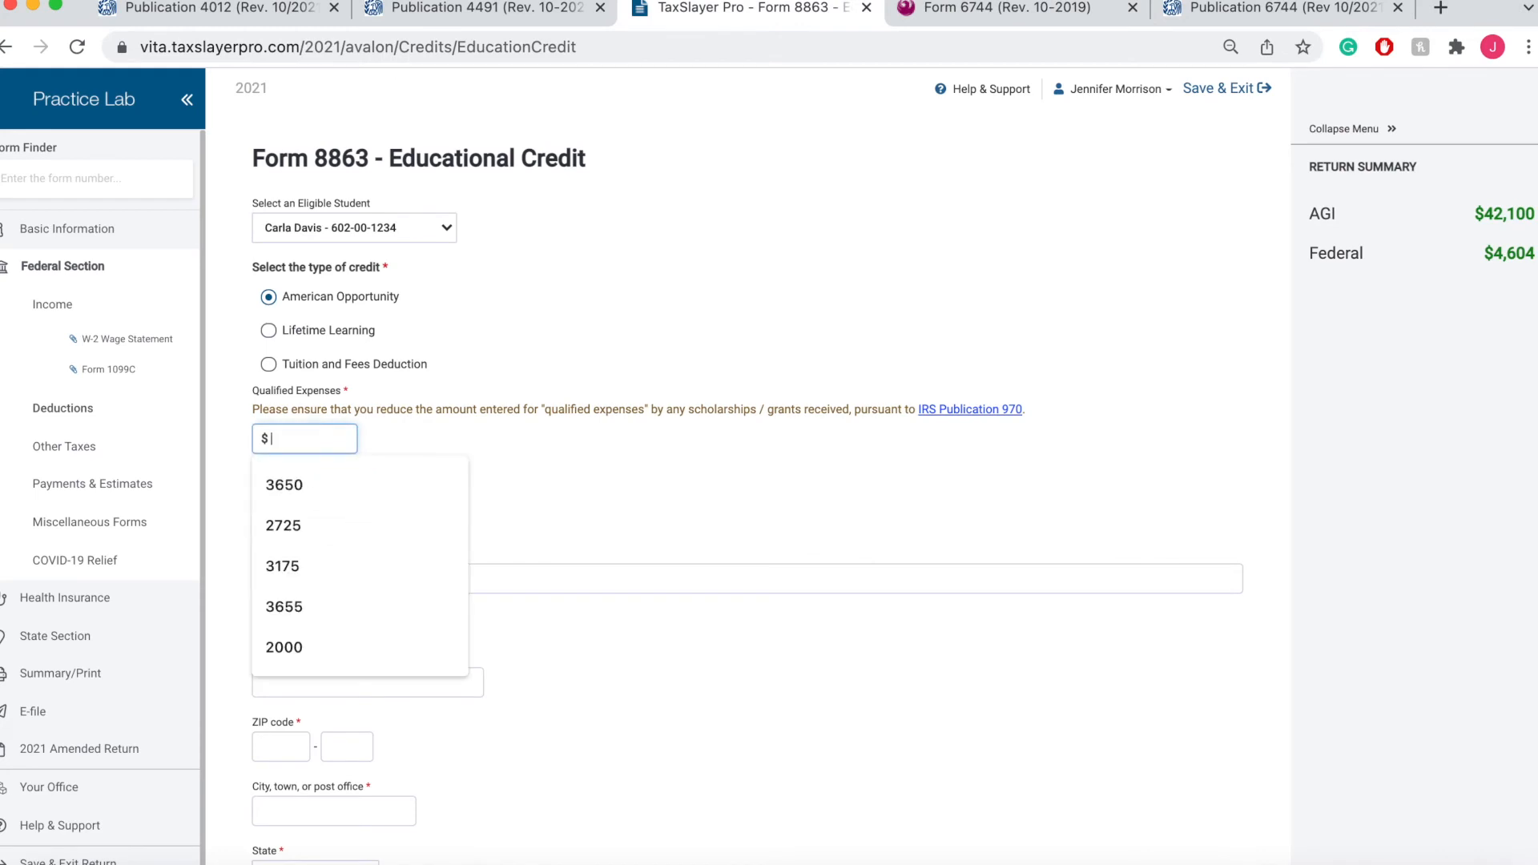
# Enter $3650 as qualified expenses, verifying the amount against the 1098-T
pyautogui.write('3650')
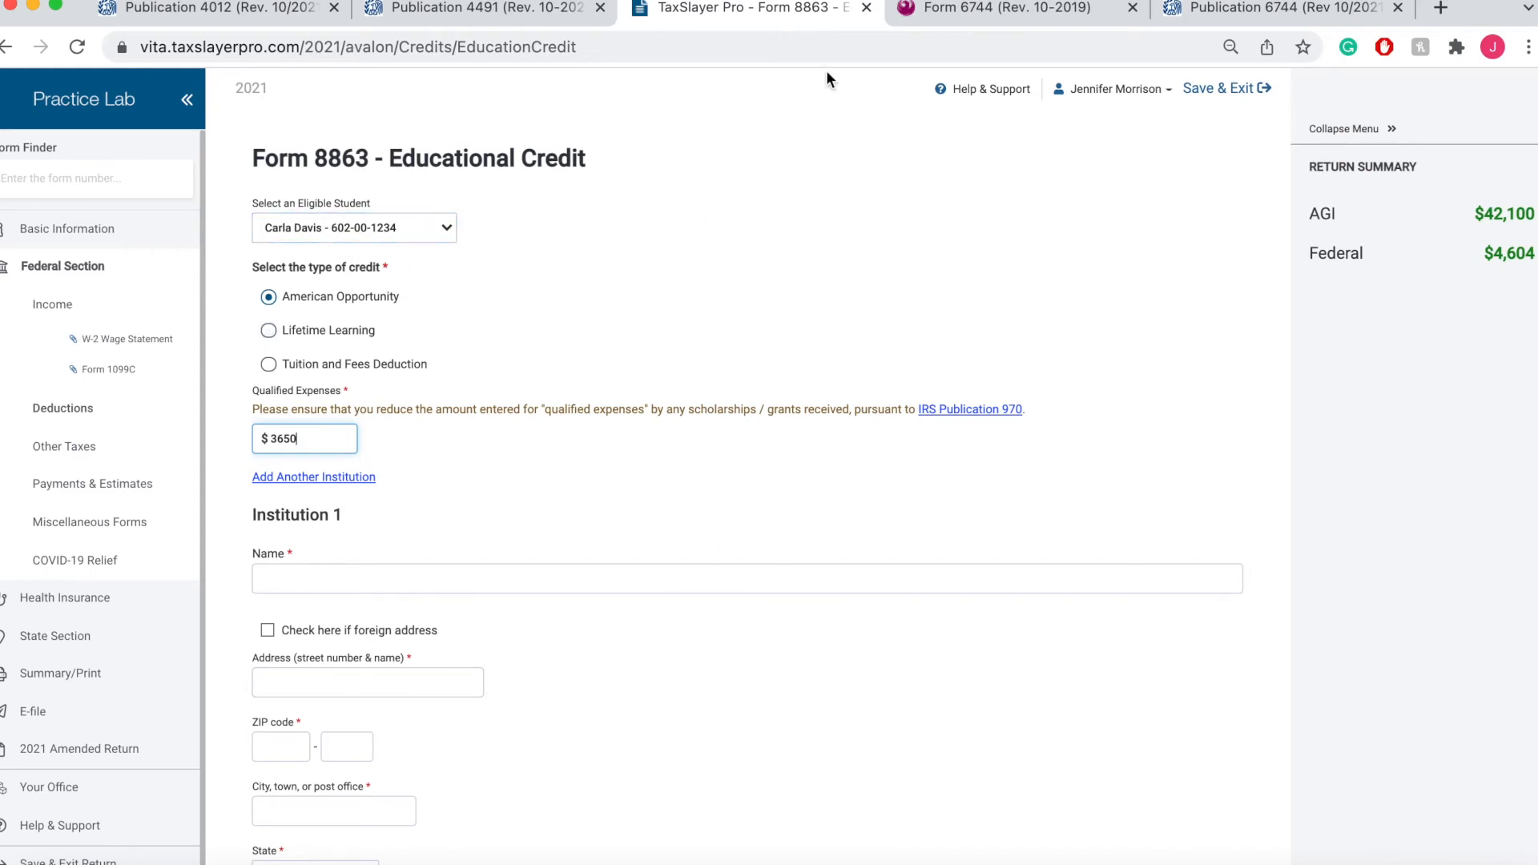
pyautogui.click(959, 22)
pyautogui.scroll(-3, 643, 492)
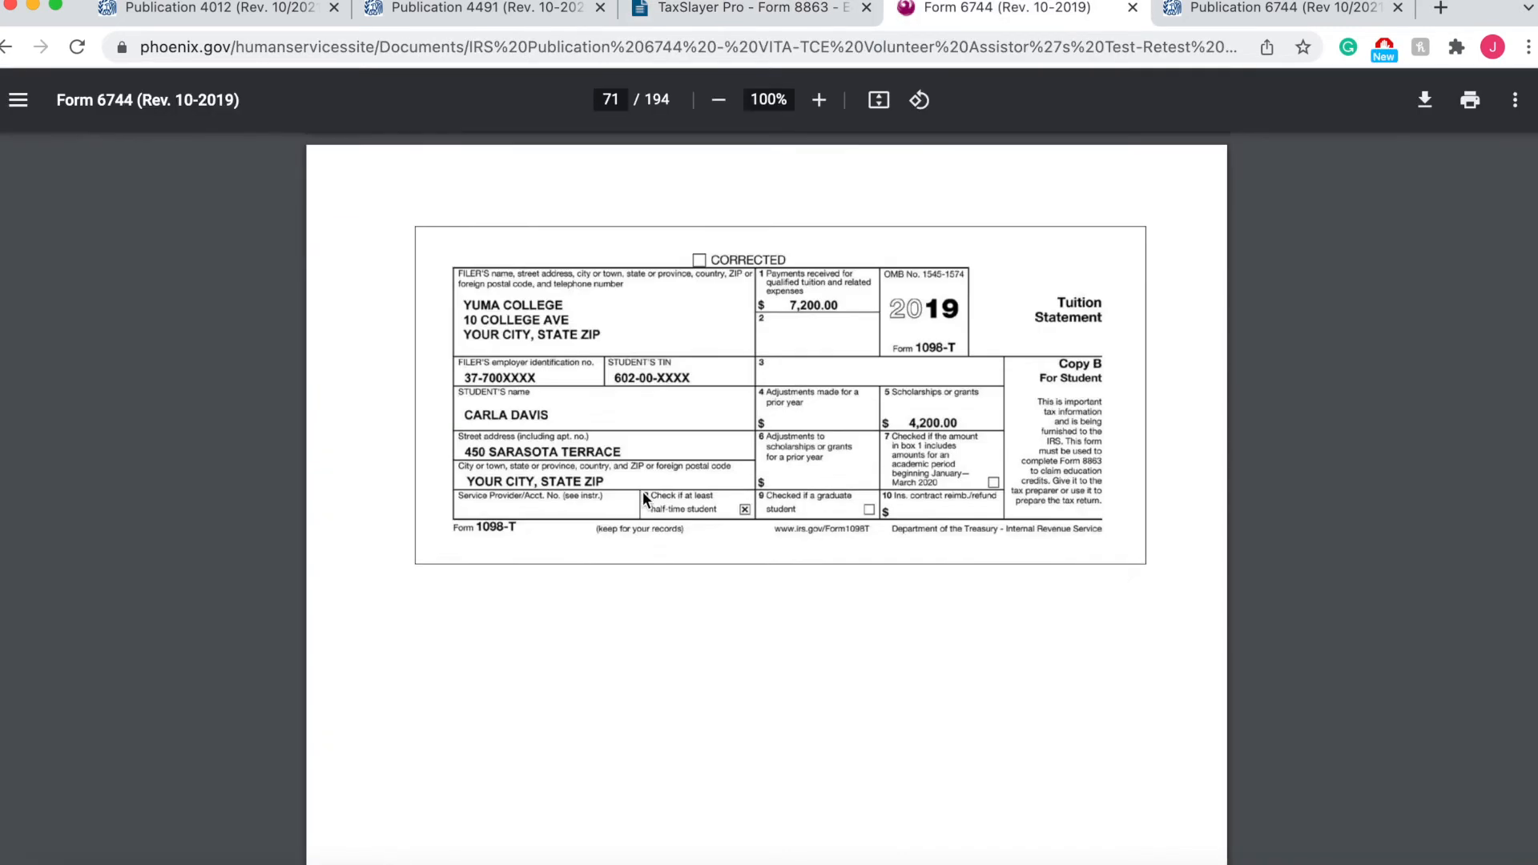
pyautogui.scroll(1, 643, 492)
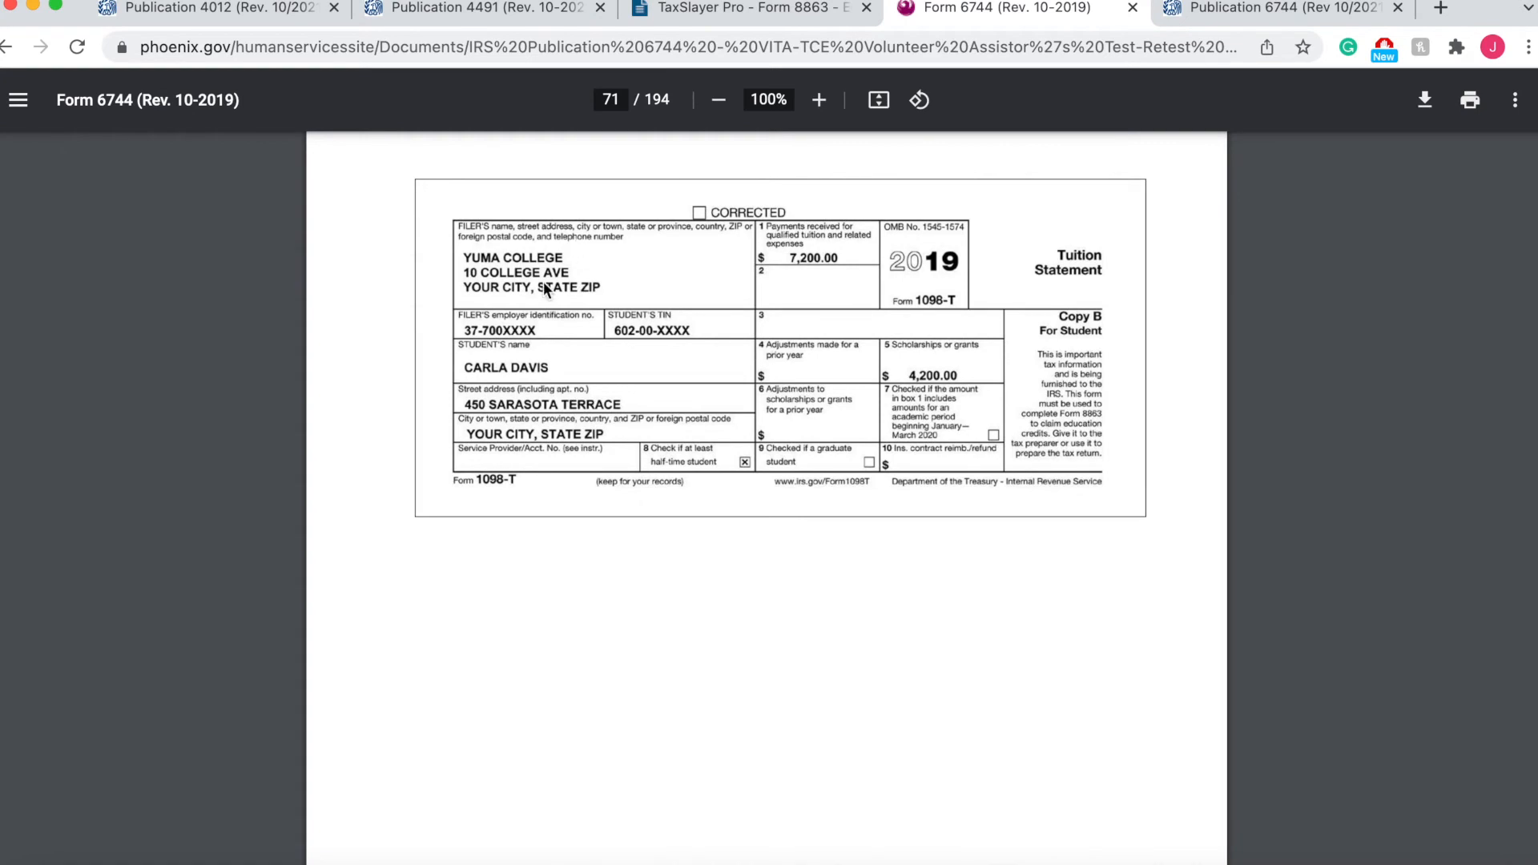
pyautogui.click(731, 17)
# Name Institution 1 as Yuma College
pyautogui.click(342, 587)
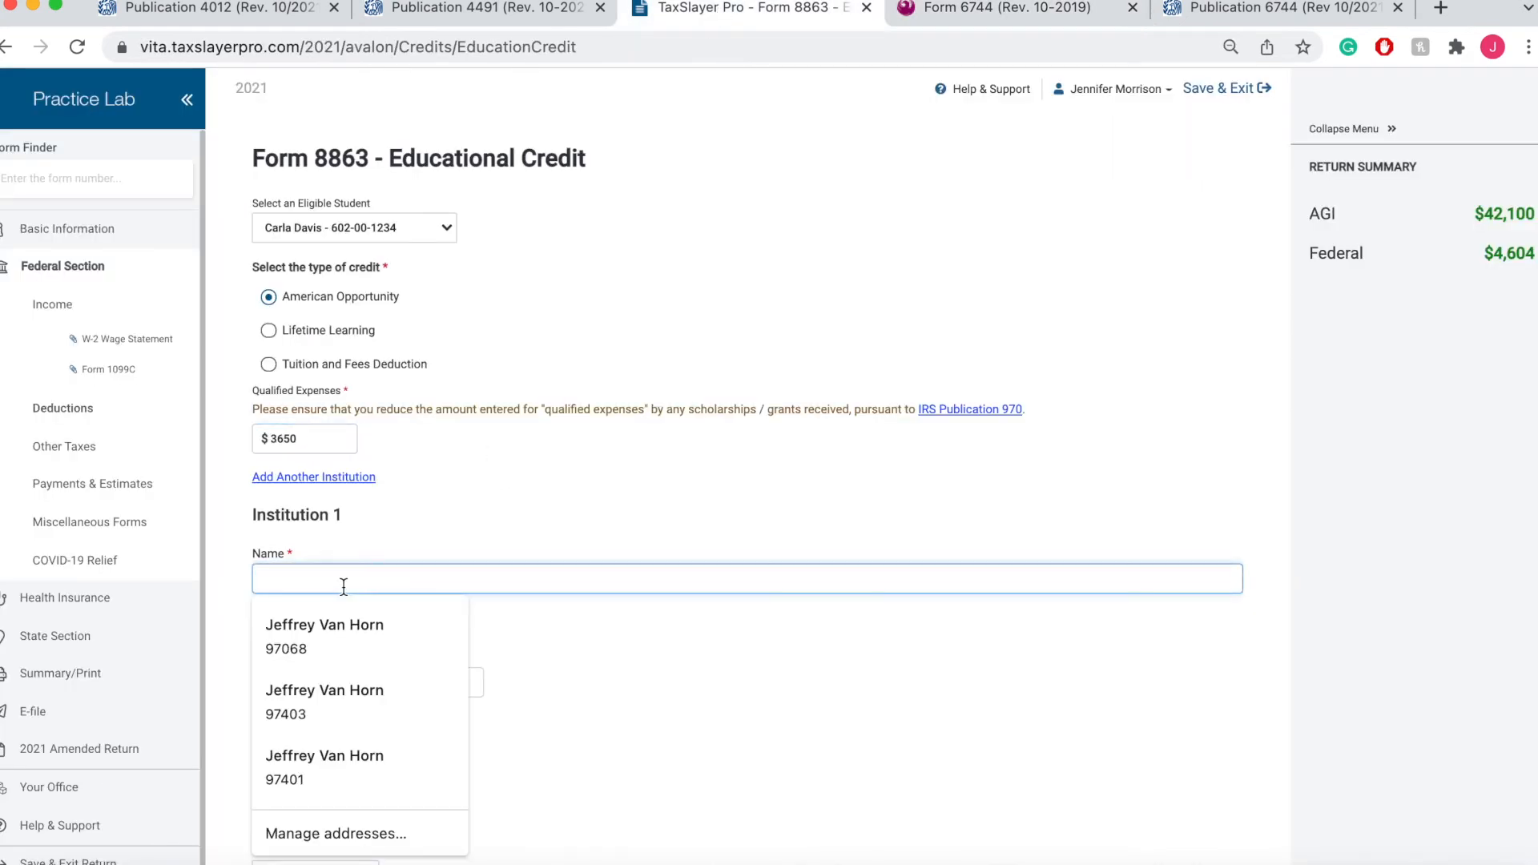
pyautogui.write('Yuma College')
pyautogui.click(360, 625)
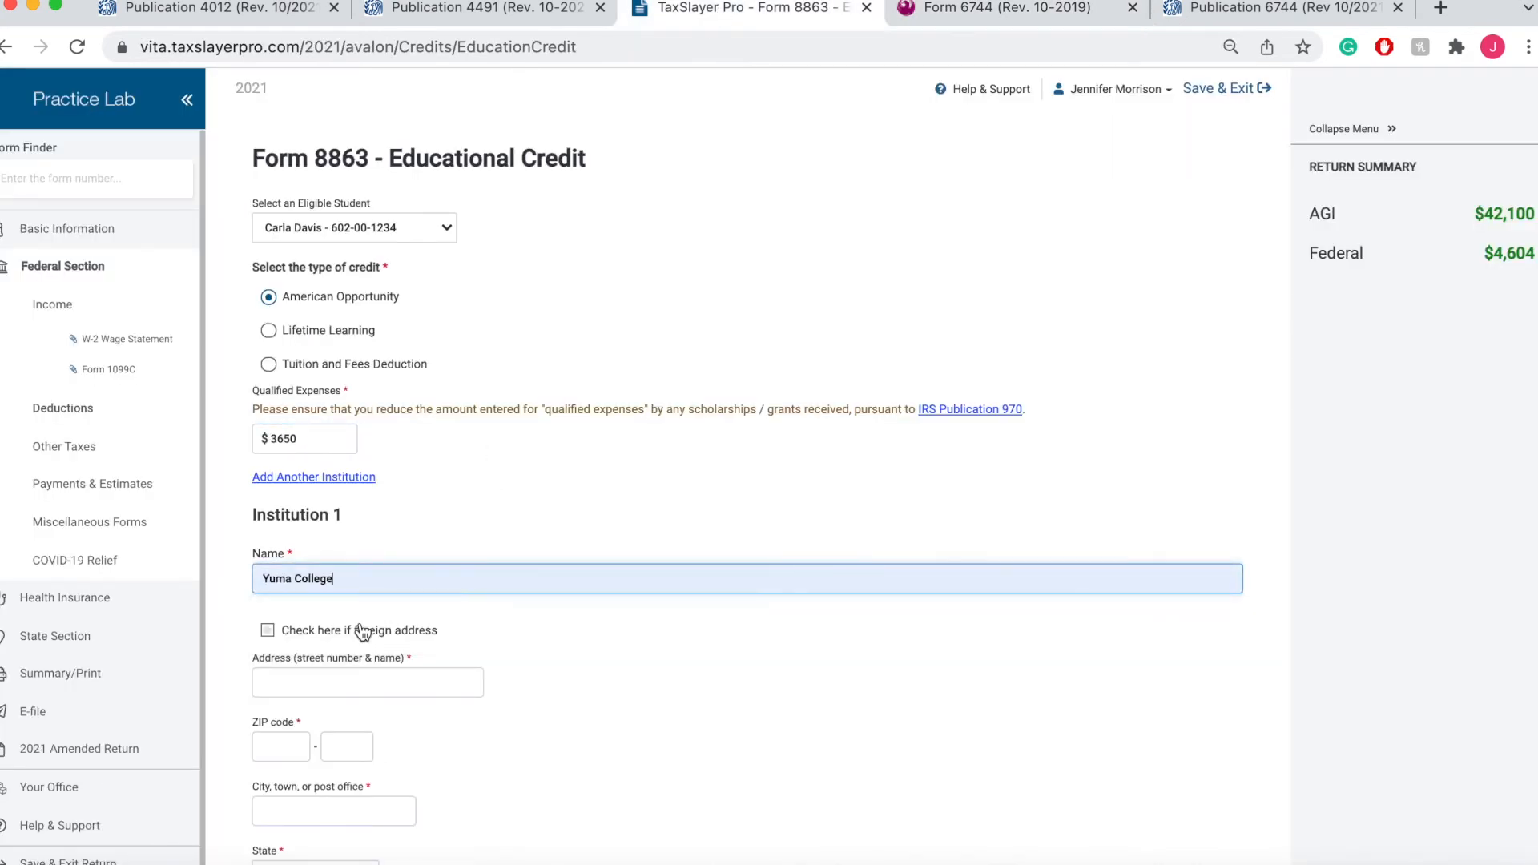
# Fill in Yuma College's address with the saved 10 College Avenue, 97401, Eugene, Oregon entry
pyautogui.click(355, 690)
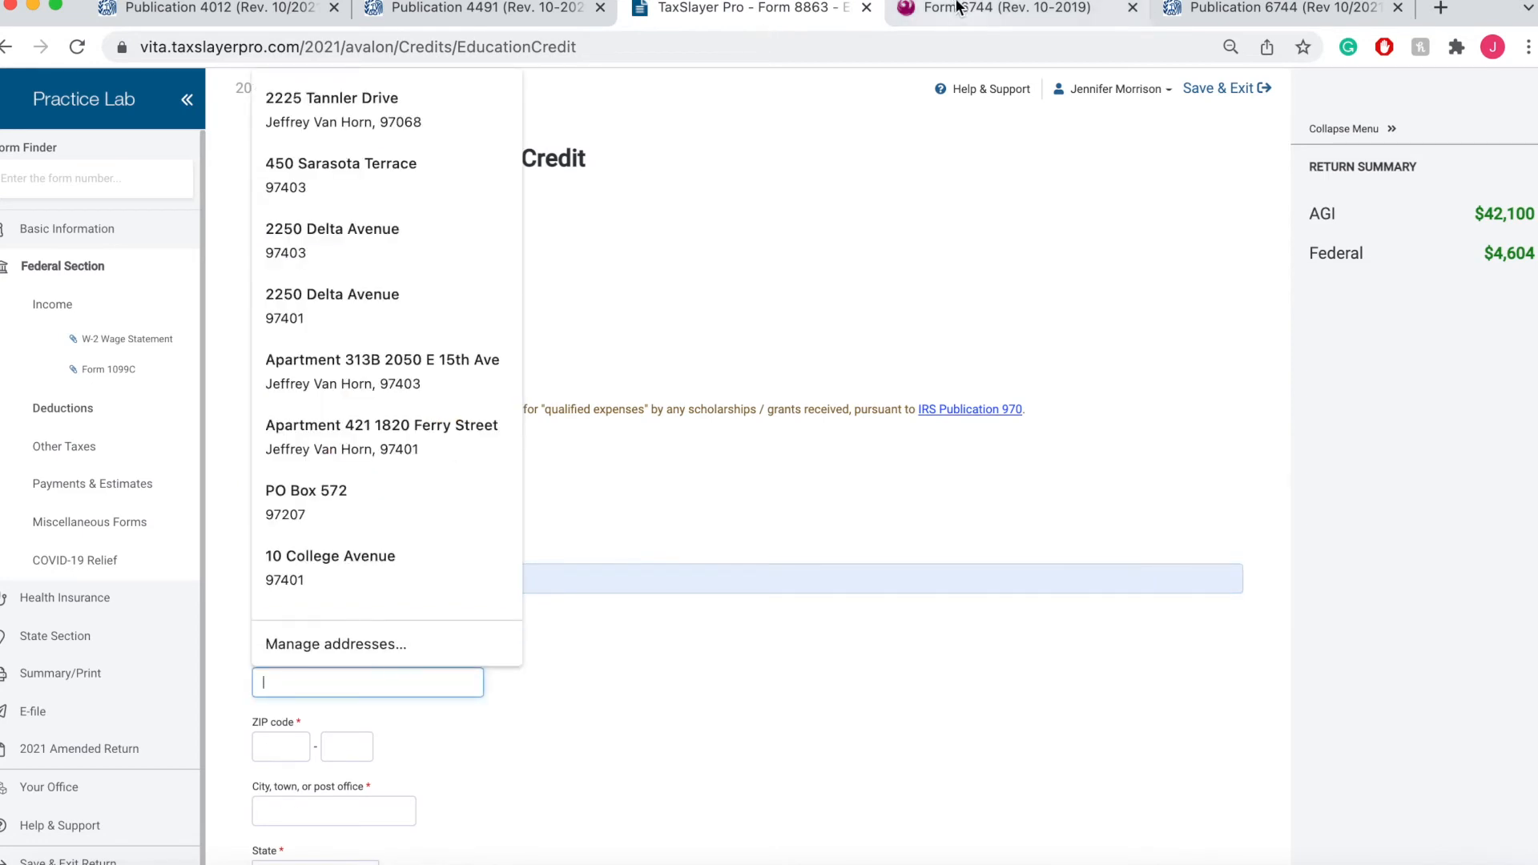
pyautogui.click(790, 703)
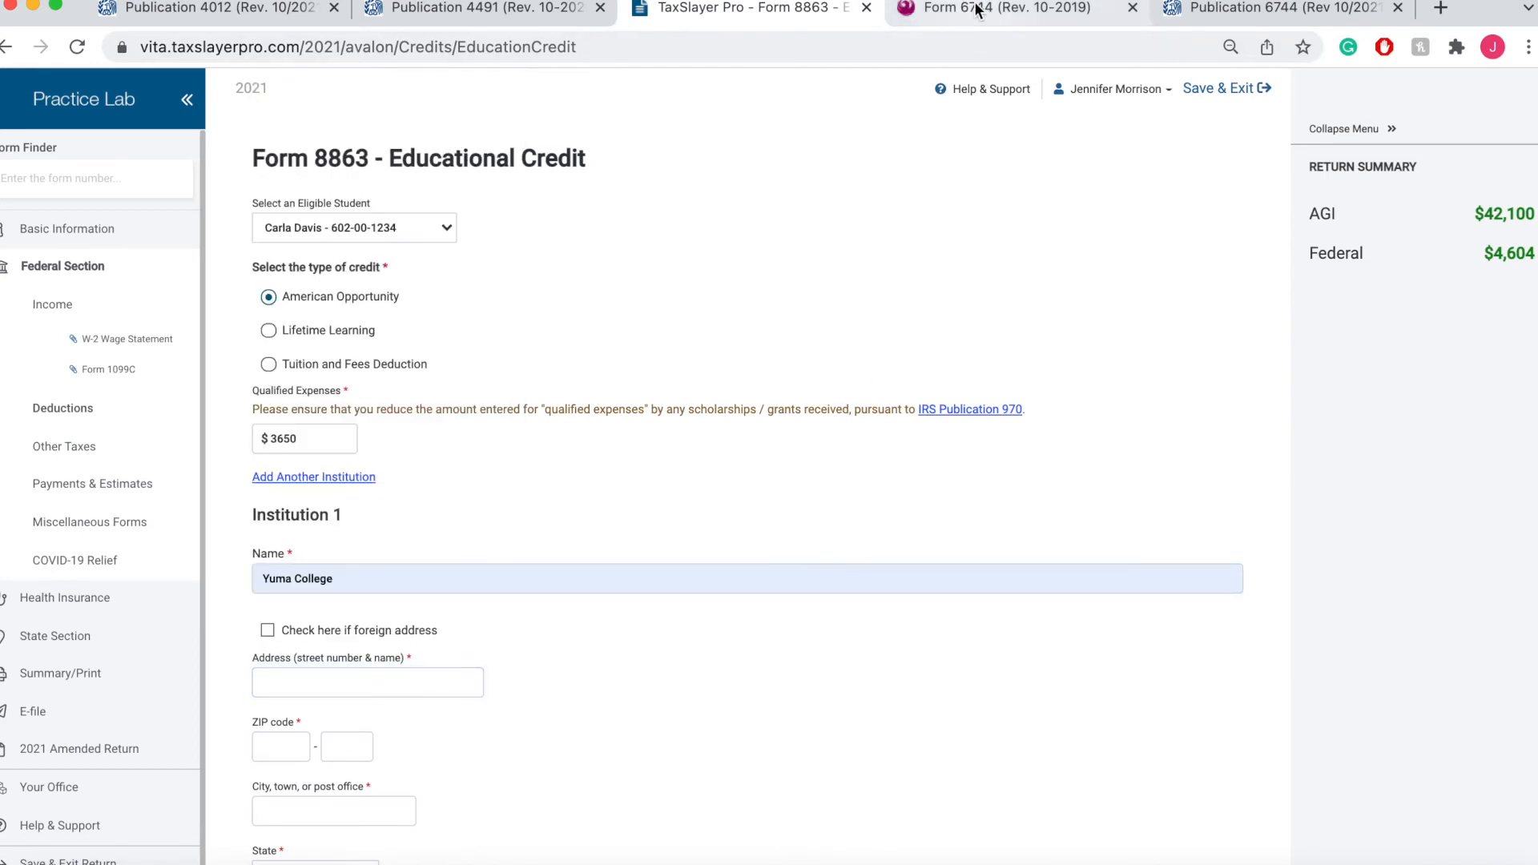
pyautogui.click(977, 17)
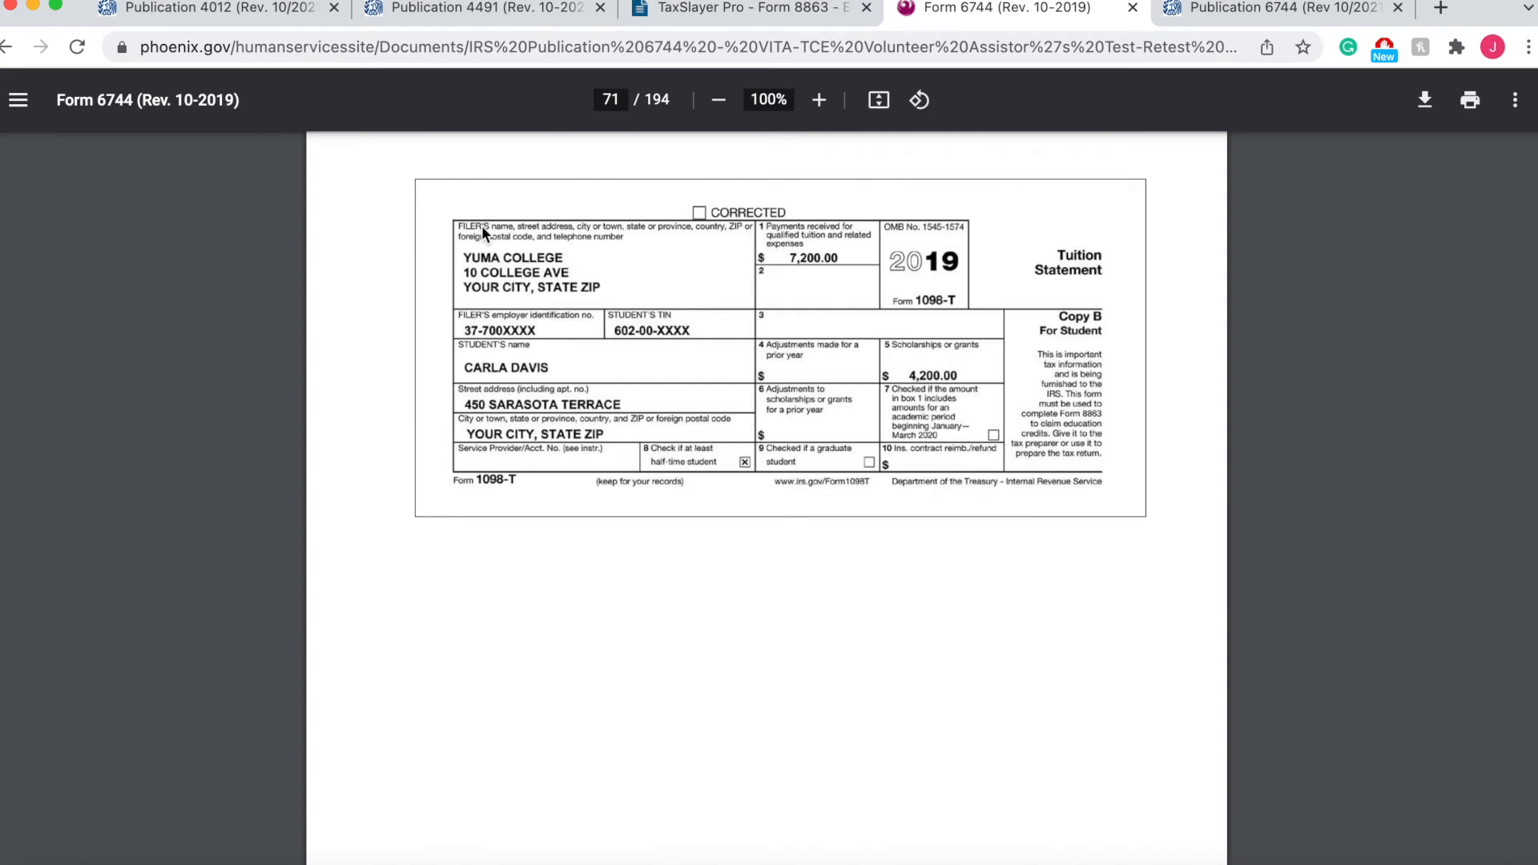
pyautogui.click(743, 13)
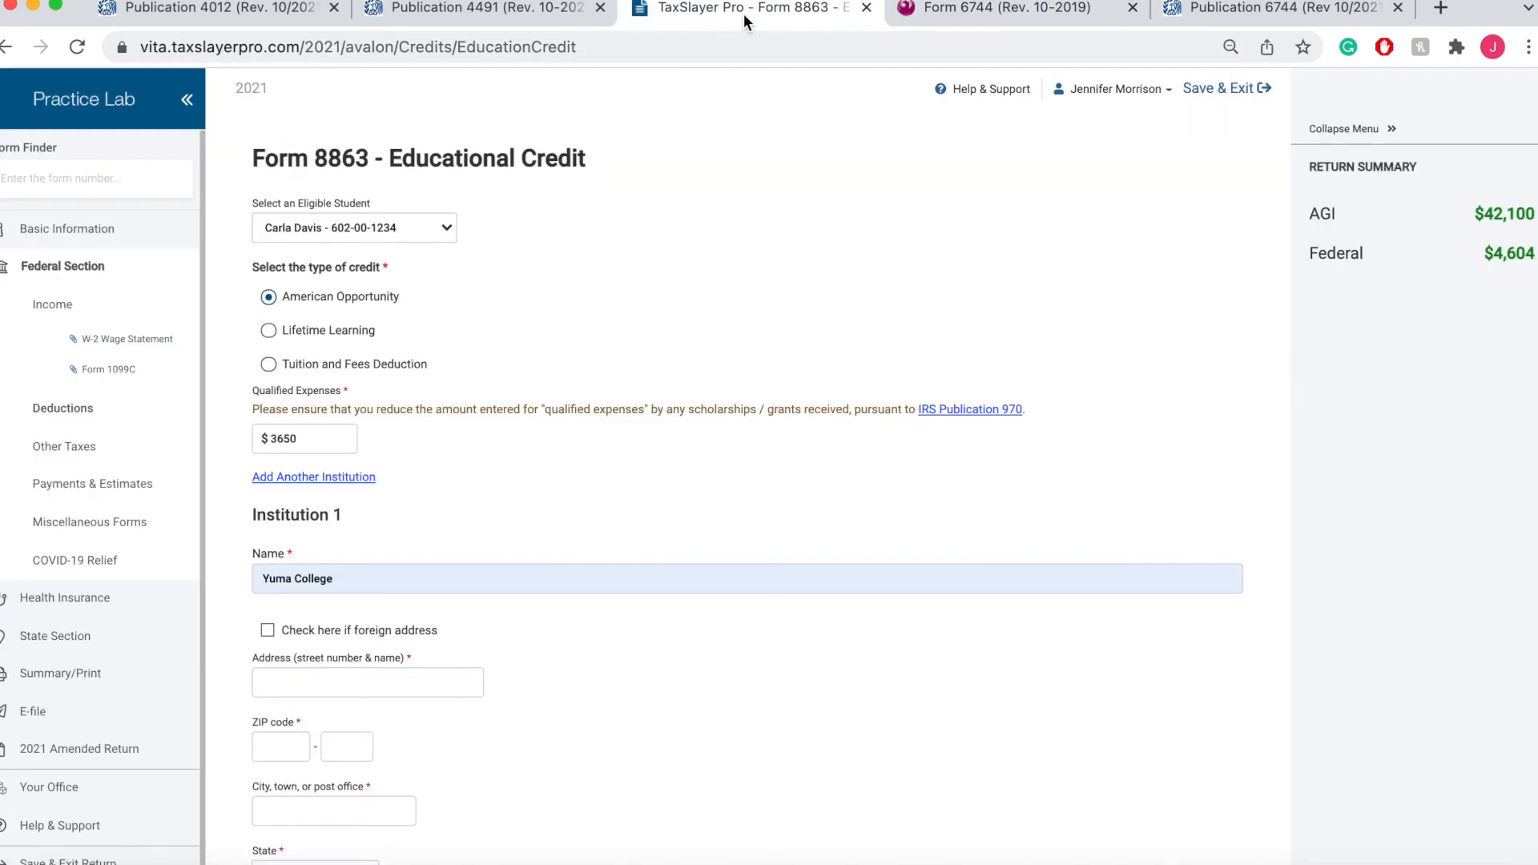
pyautogui.click(307, 681)
pyautogui.write('1')
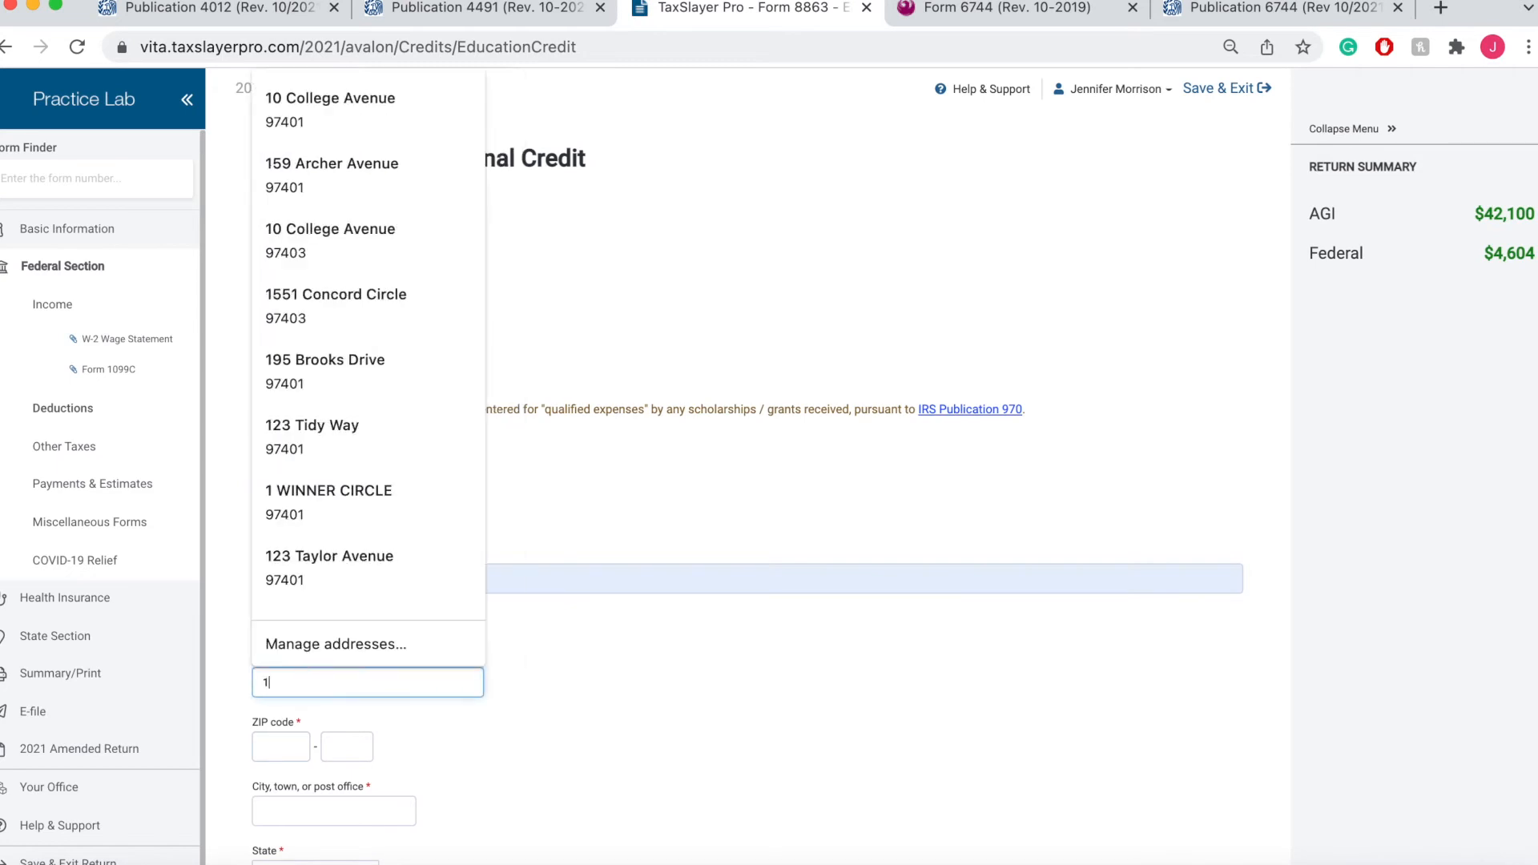
pyautogui.write('0 C')
pyautogui.press('BackSpace')
pyautogui.press('BackSpace')
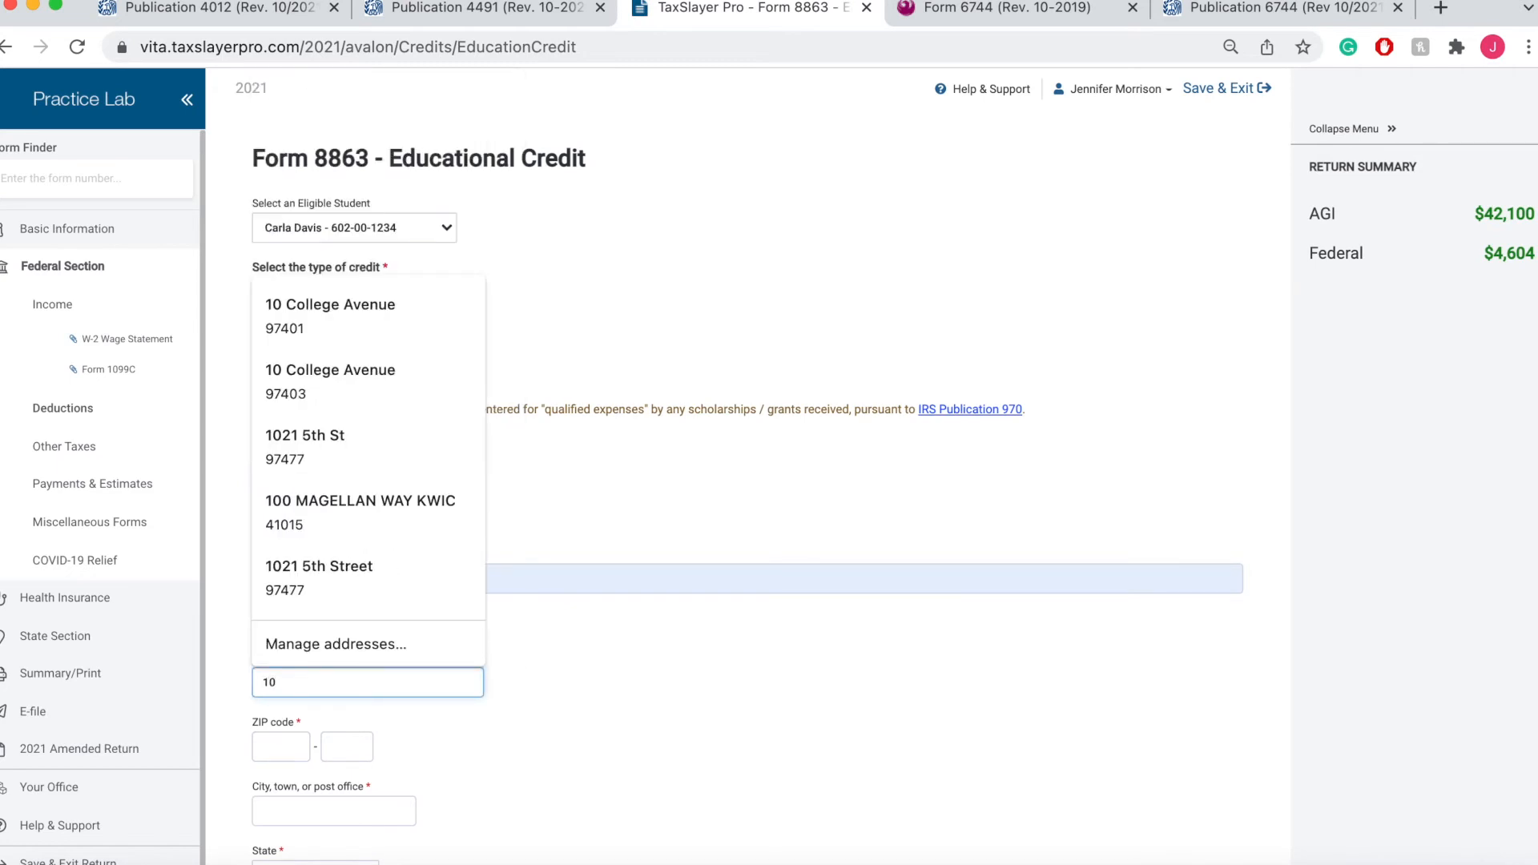
pyautogui.click(359, 337)
pyautogui.scroll(-4, 564, 747)
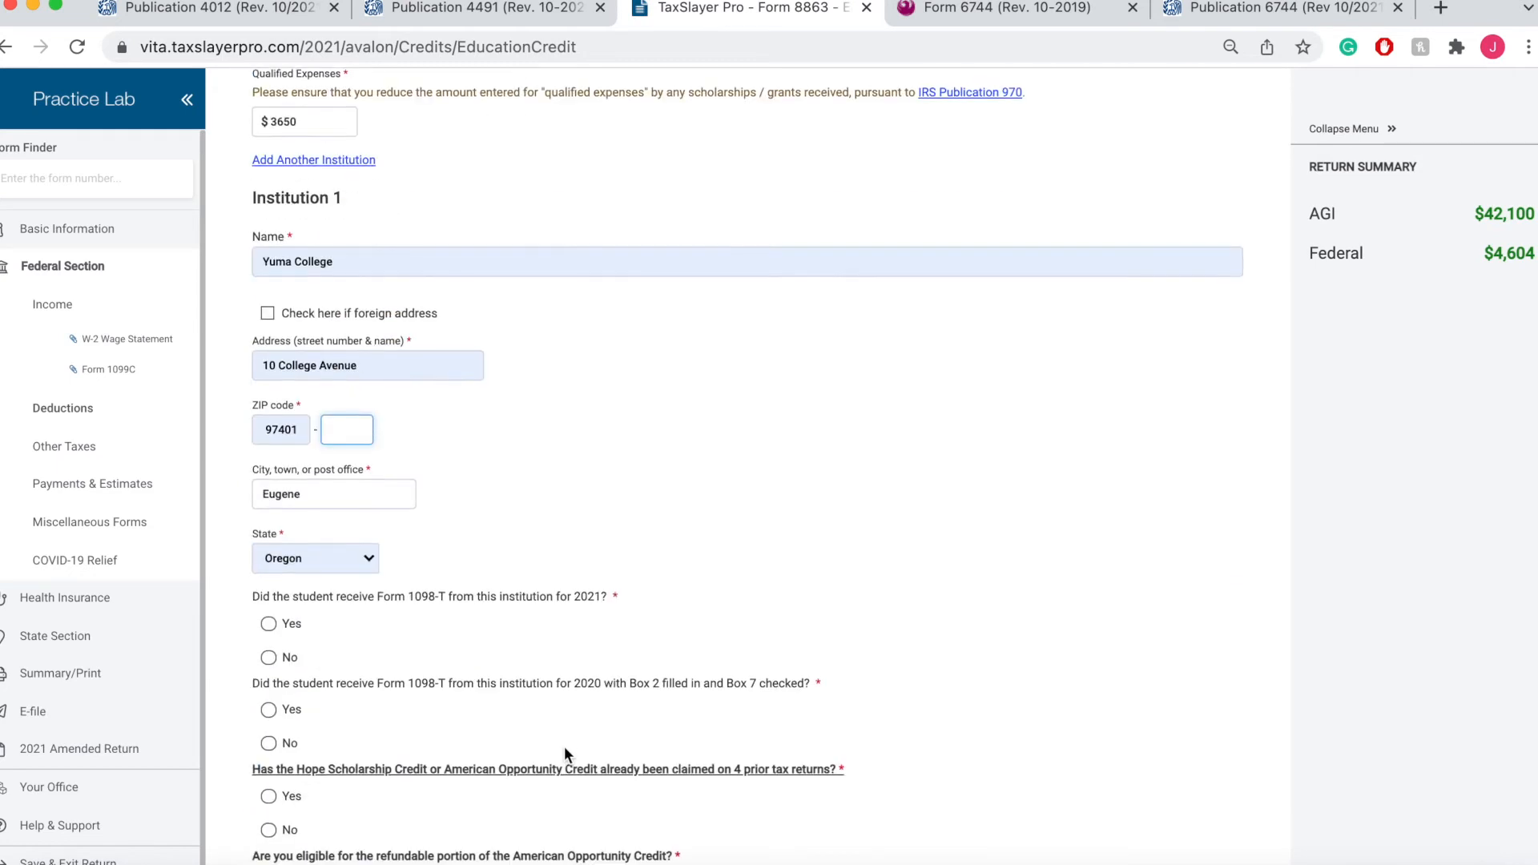
# Correct Yuma College's ZIP code to 97403 and confirm the city Eugene
pyautogui.click(303, 430)
pyautogui.press('BackSpace')
pyautogui.write('3')
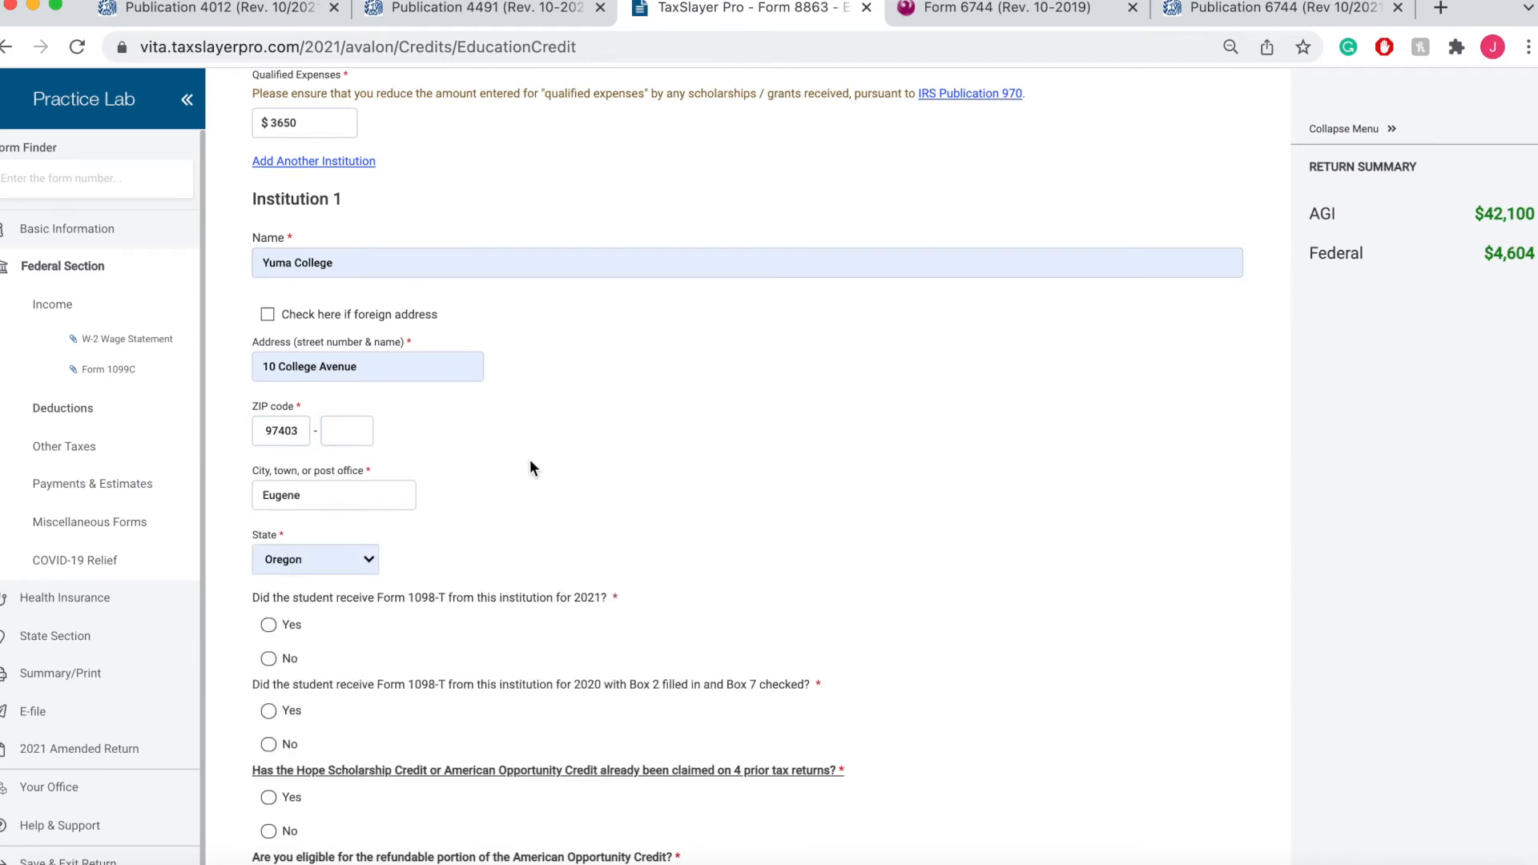
pyautogui.click(309, 490)
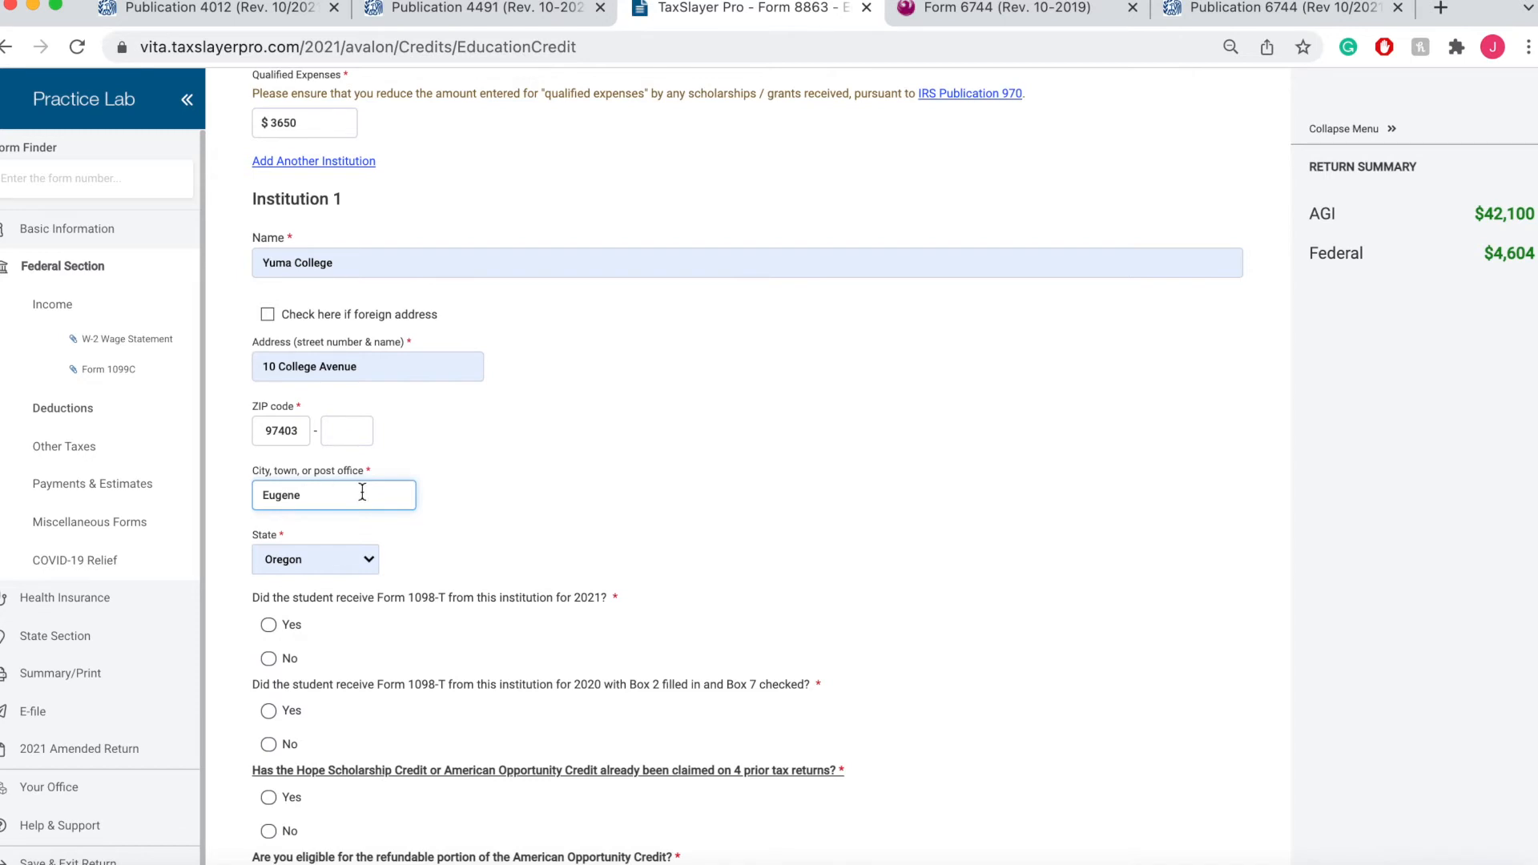
pyautogui.press('Tab')
# Record that a 2021 Form 1098-T was received but none for 2020
pyautogui.click(268, 625)
pyautogui.scroll(-3, 586, 530)
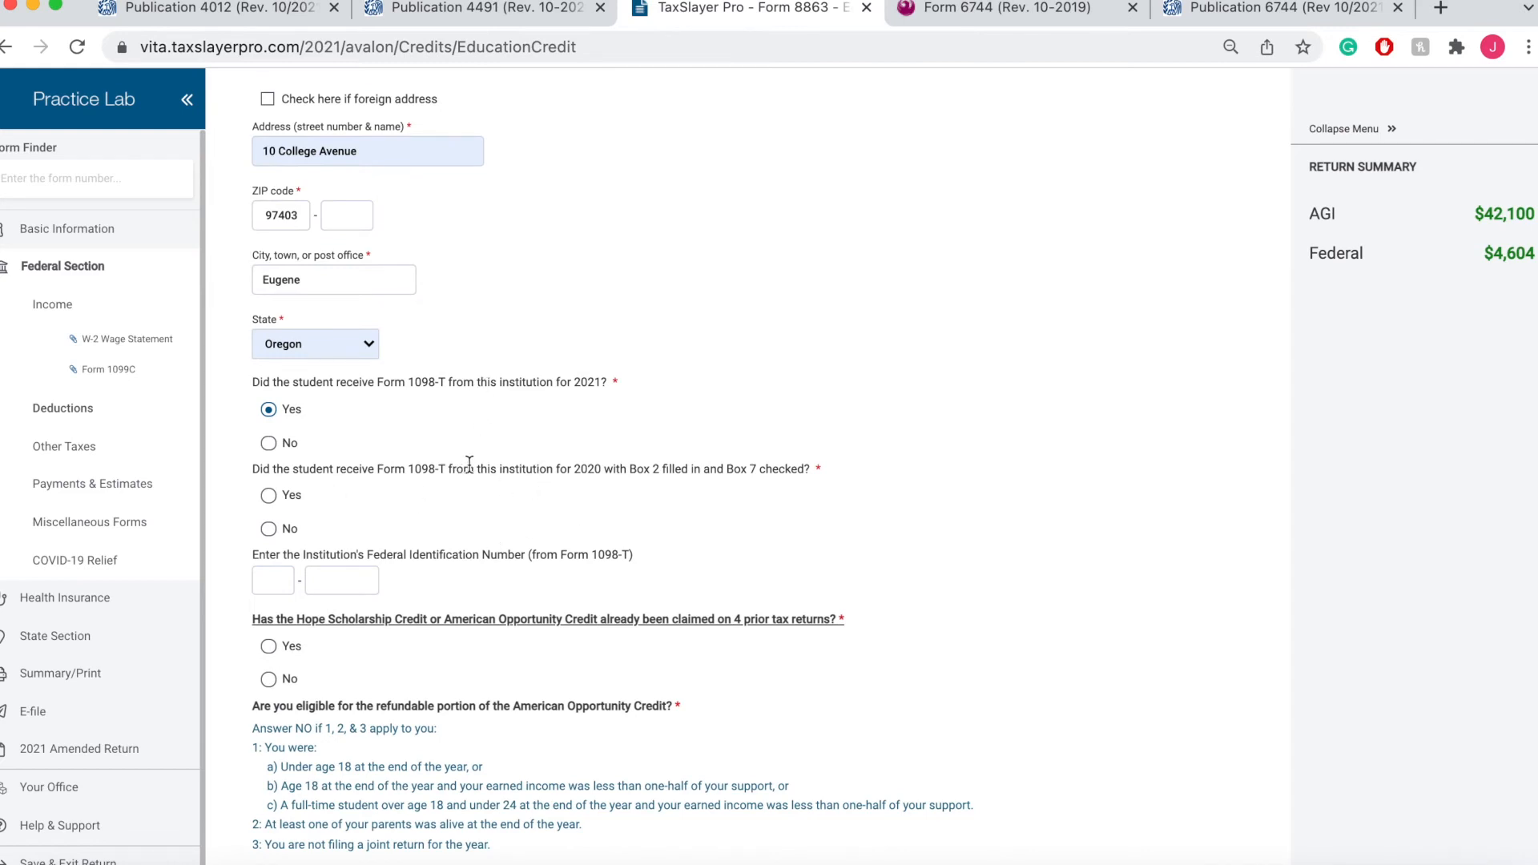
pyautogui.click(269, 529)
pyautogui.click(1003, 13)
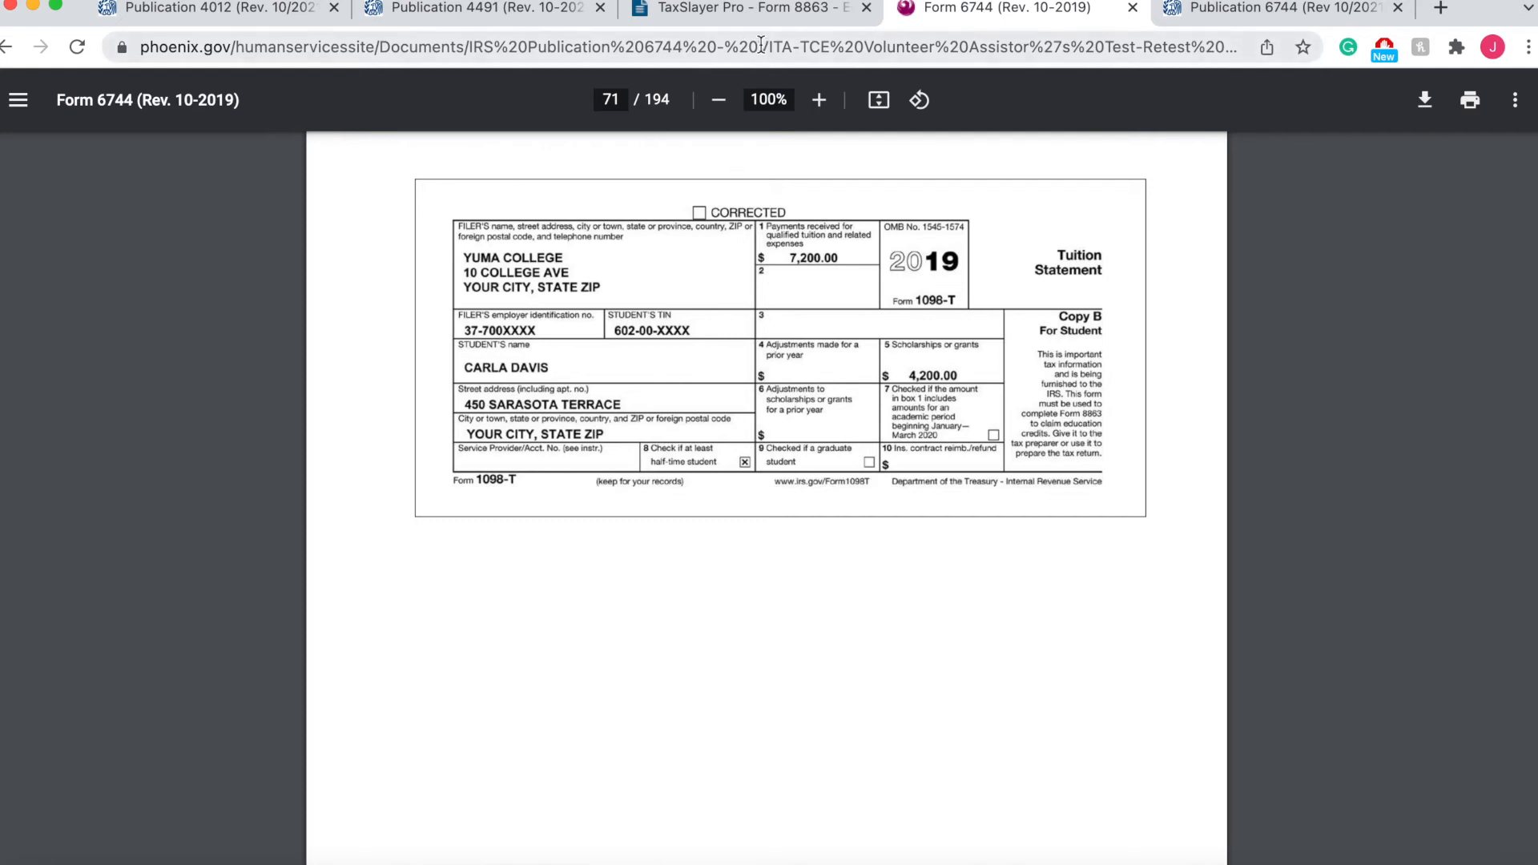
pyautogui.click(714, 13)
pyautogui.scroll(-2, 489, 613)
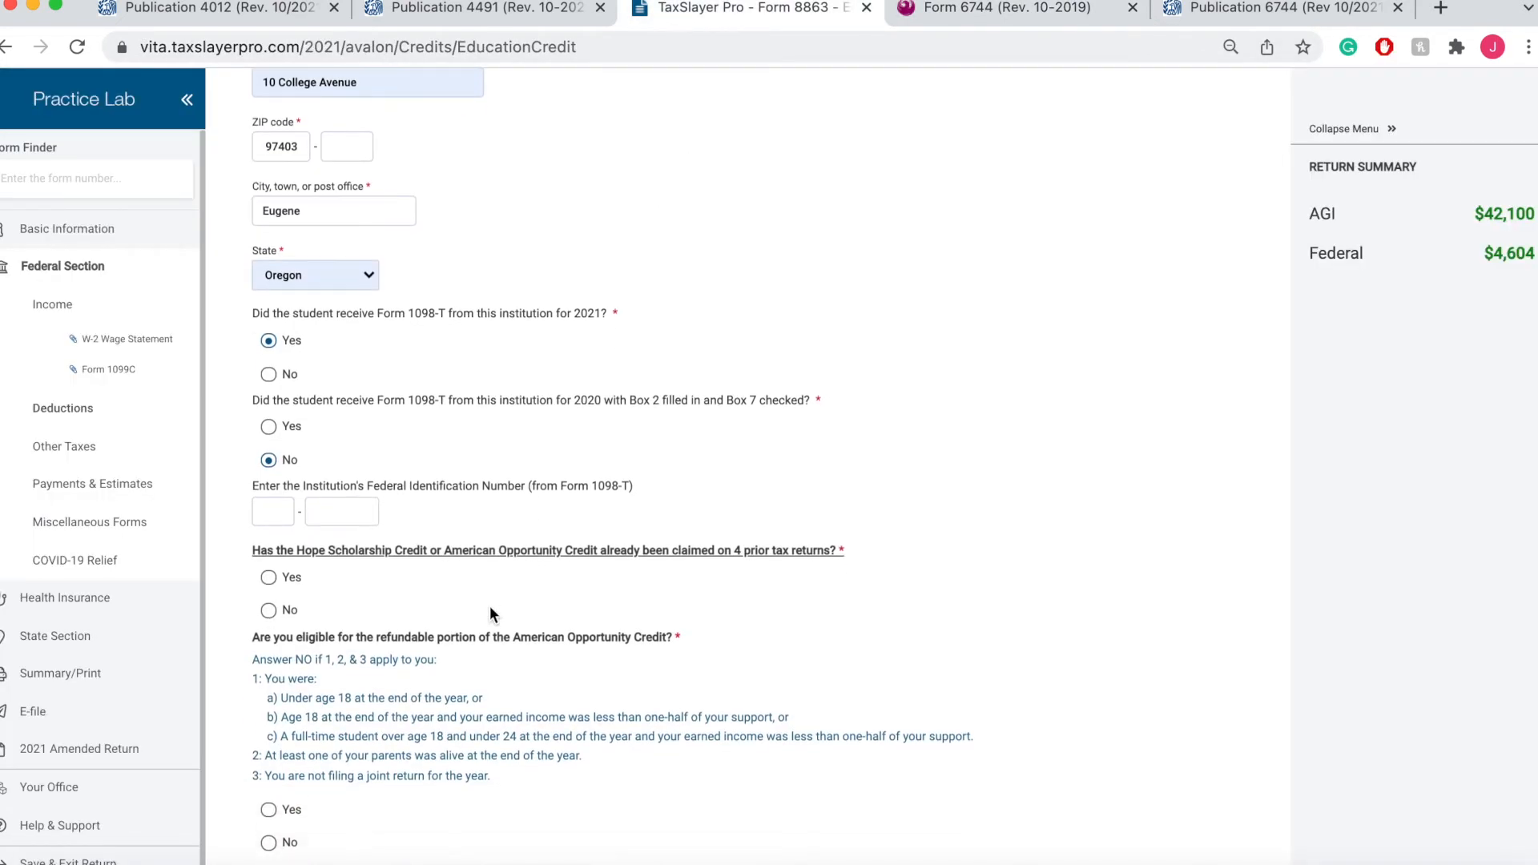
# Enter the college's federal ID 37-7001234 from the 1098-T and answer No to prior American Opportunity claims
pyautogui.click(979, 12)
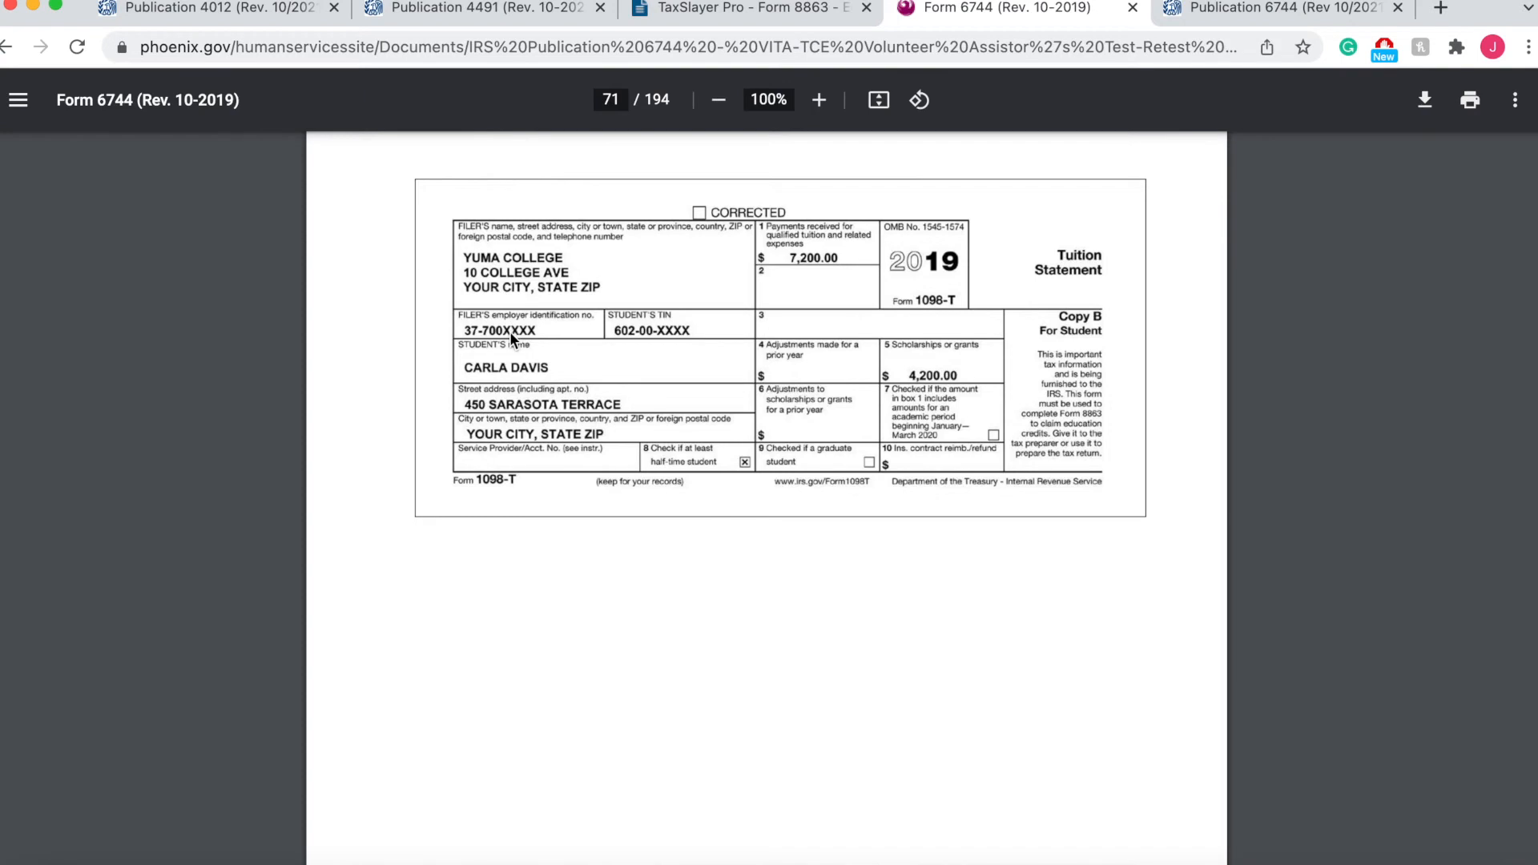
pyautogui.click(708, 10)
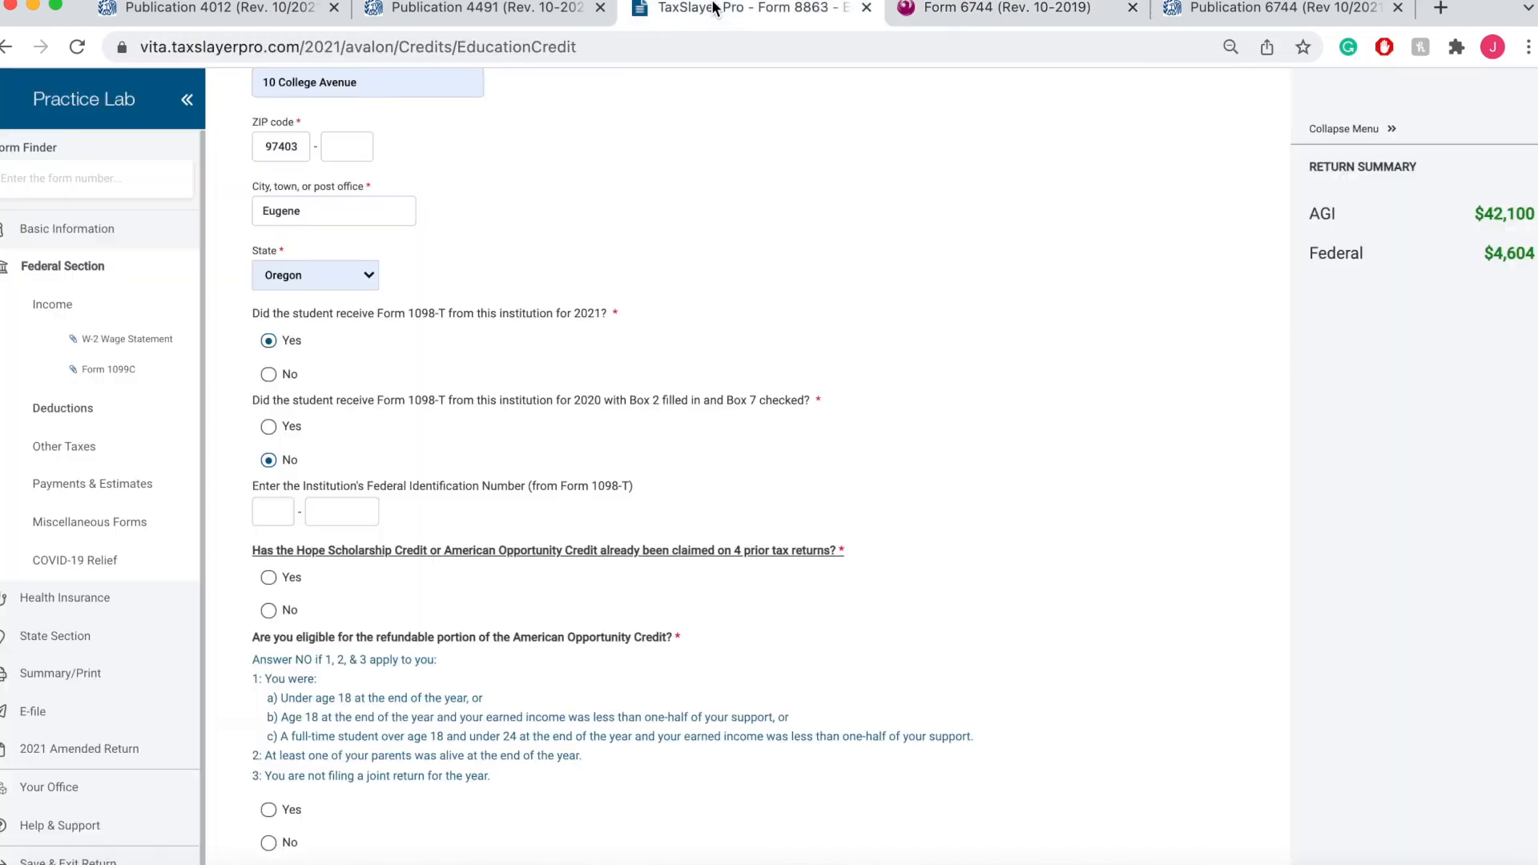
pyautogui.click(254, 516)
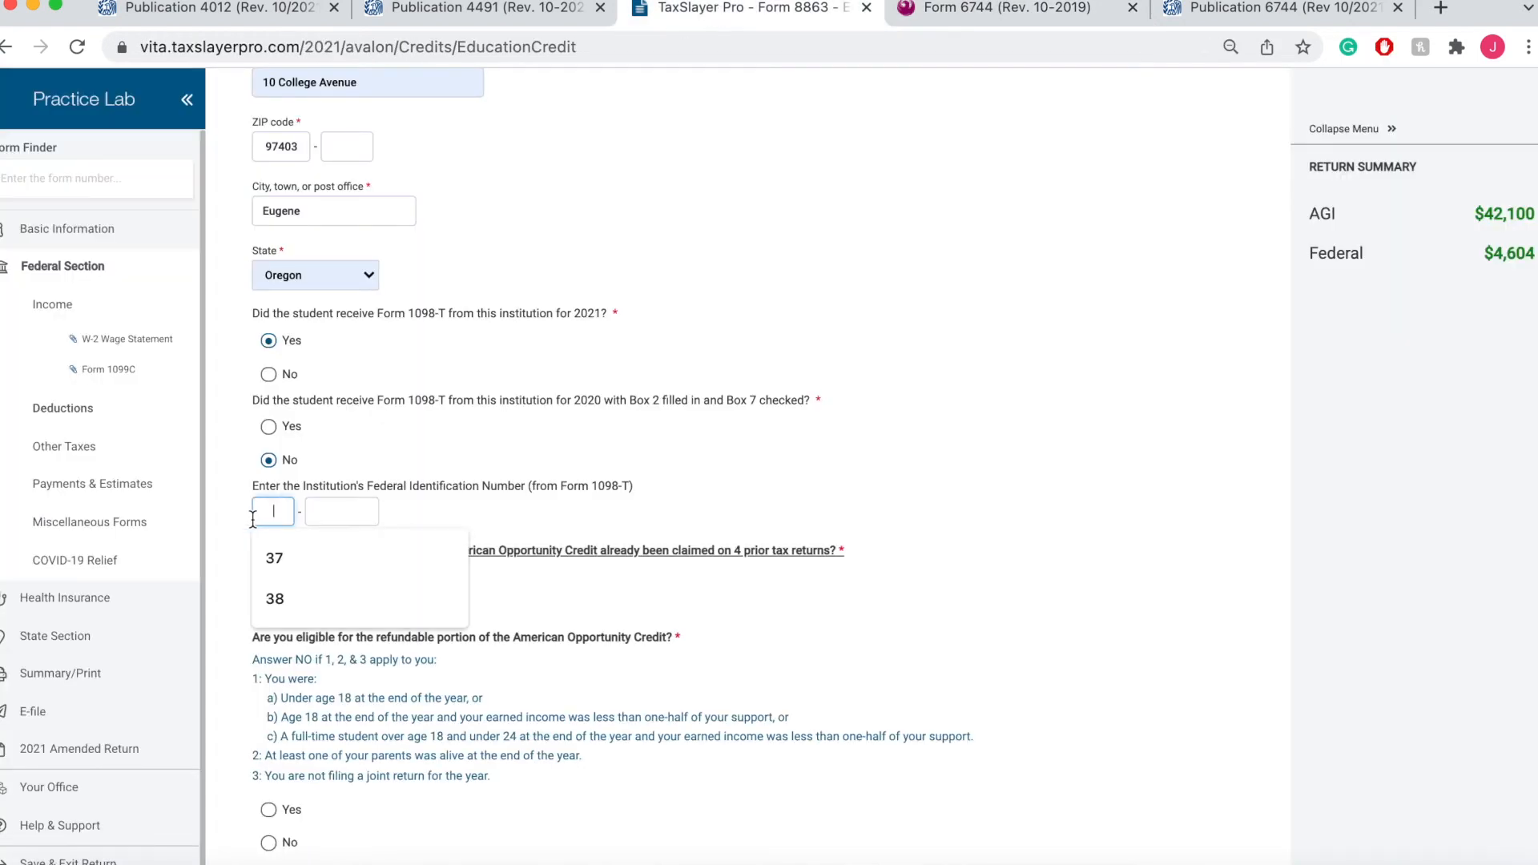
pyautogui.write('37700')
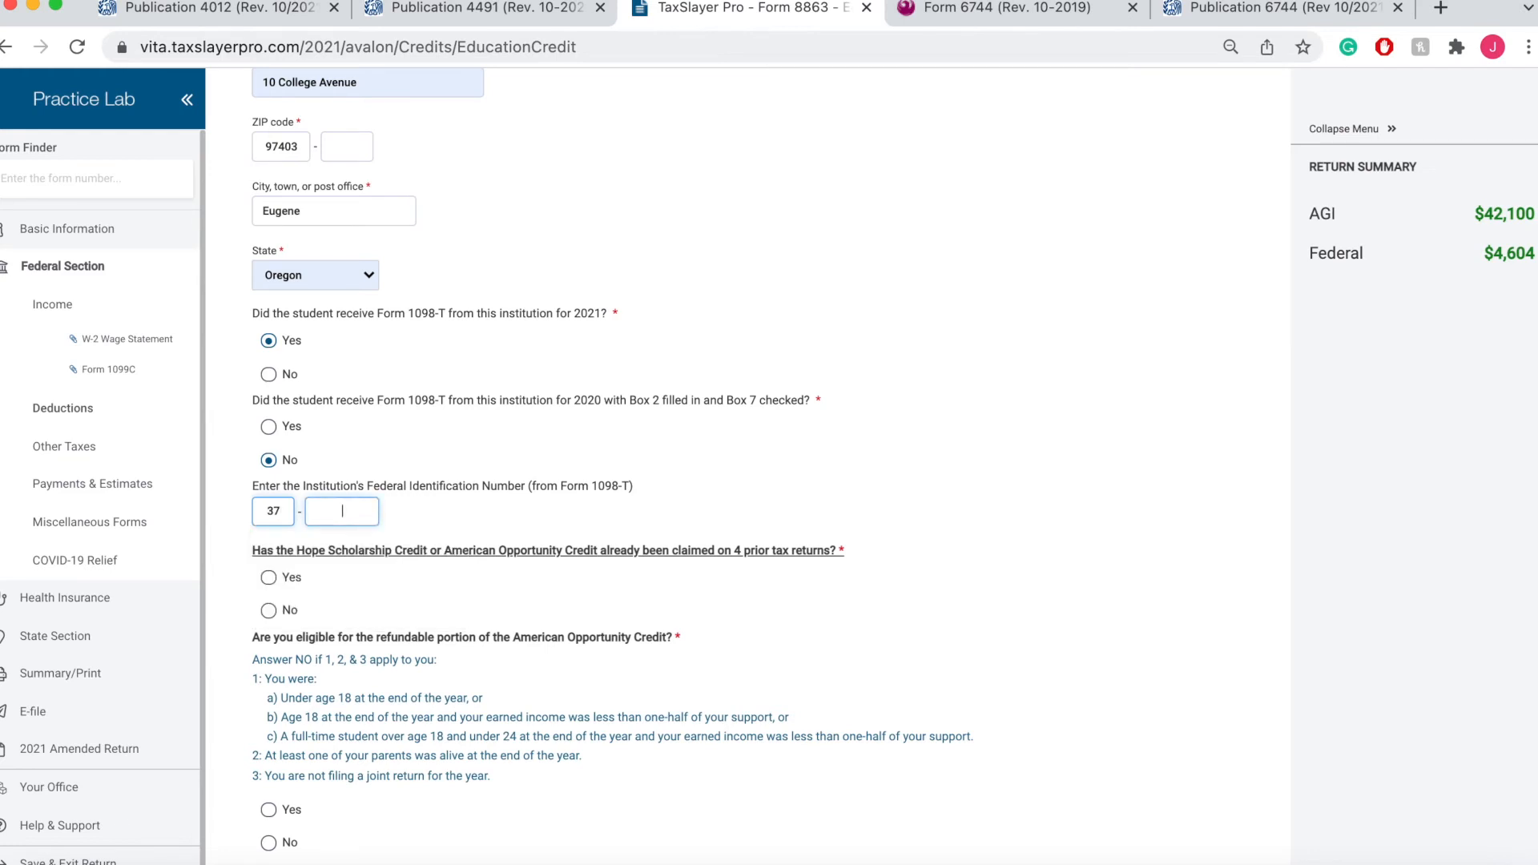
pyautogui.click(453, 549)
pyautogui.click(269, 611)
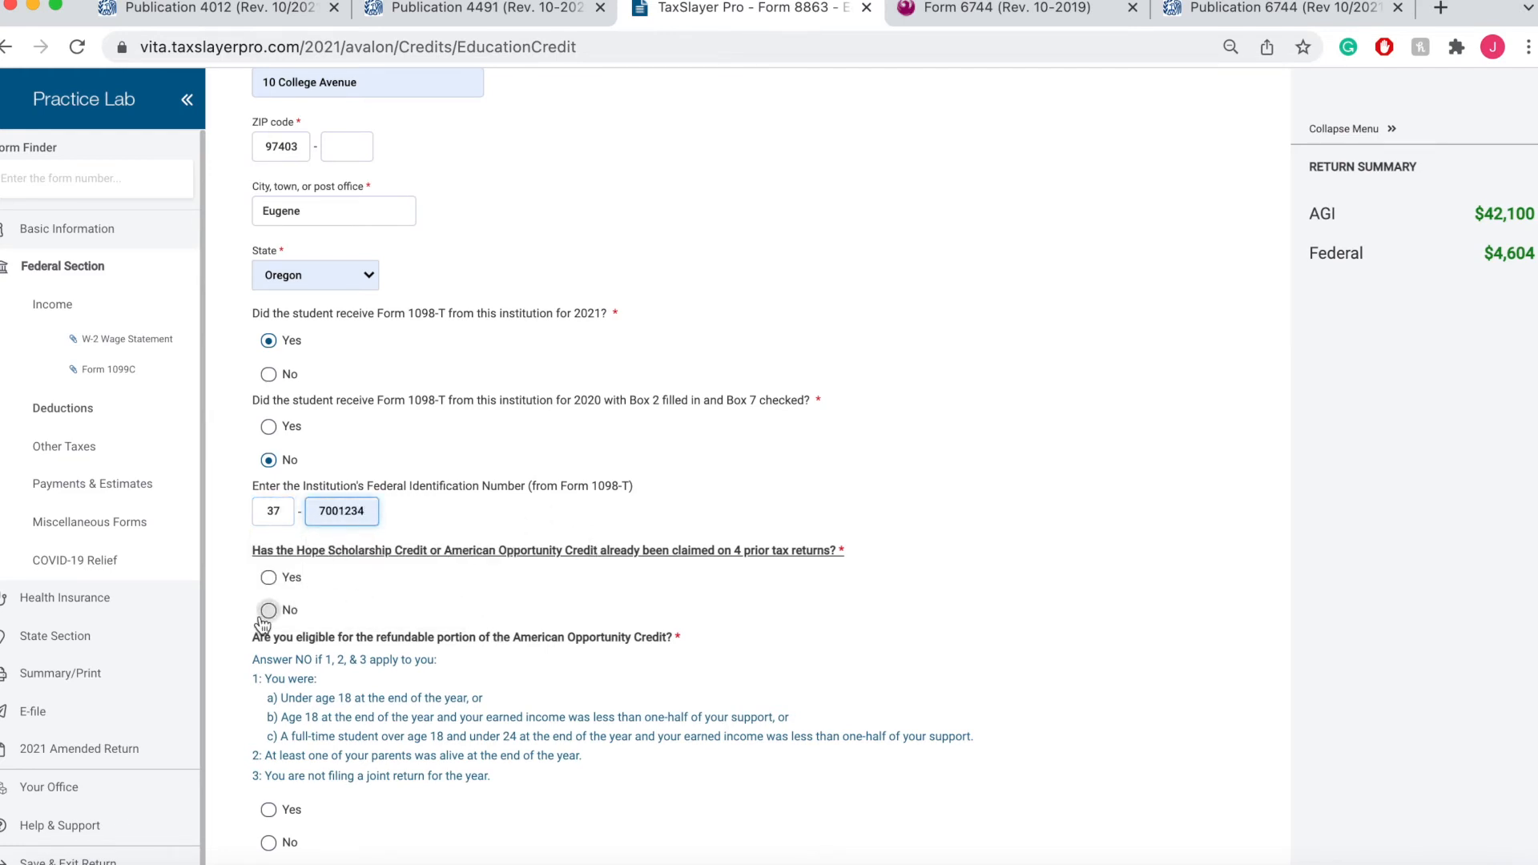
# Answer Yes to half-time enrollment, No to four years, drug felony and refundable portion, then save
pyautogui.scroll(-3, 713, 570)
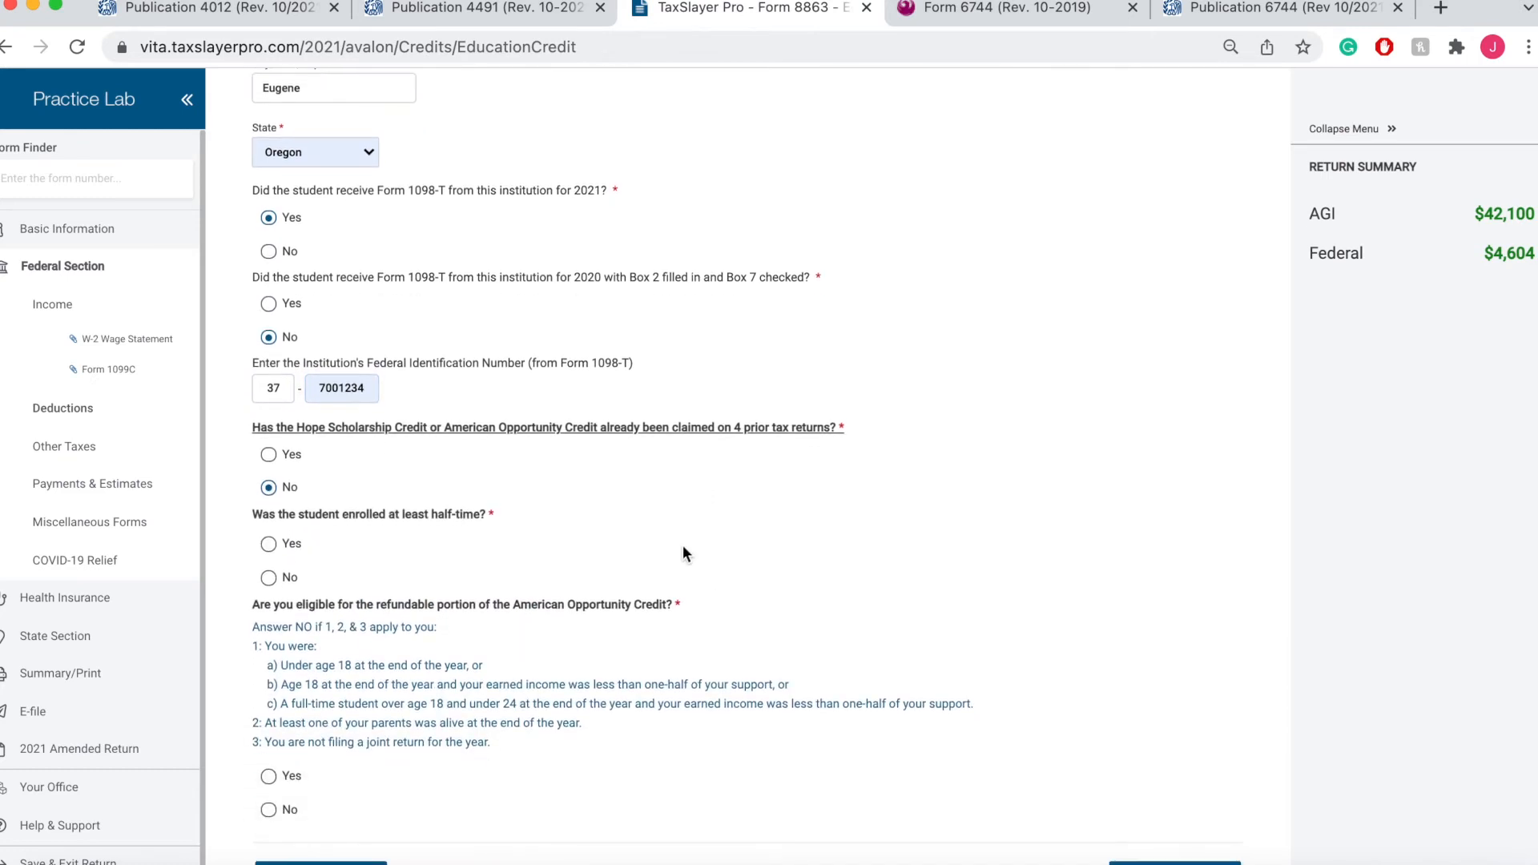
pyautogui.click(269, 544)
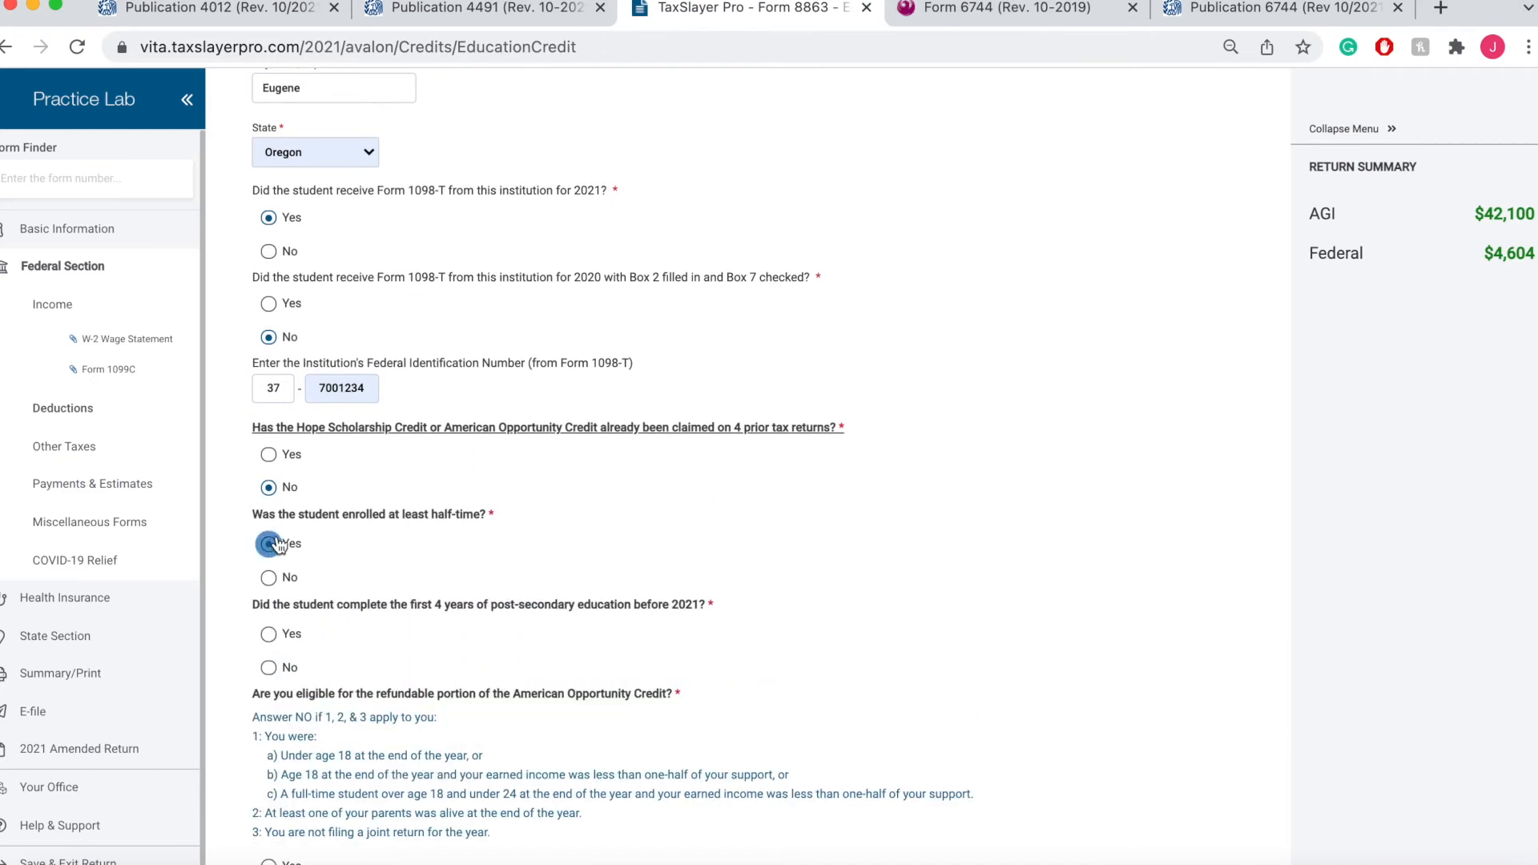
pyautogui.scroll(-2, 696, 544)
pyautogui.click(268, 592)
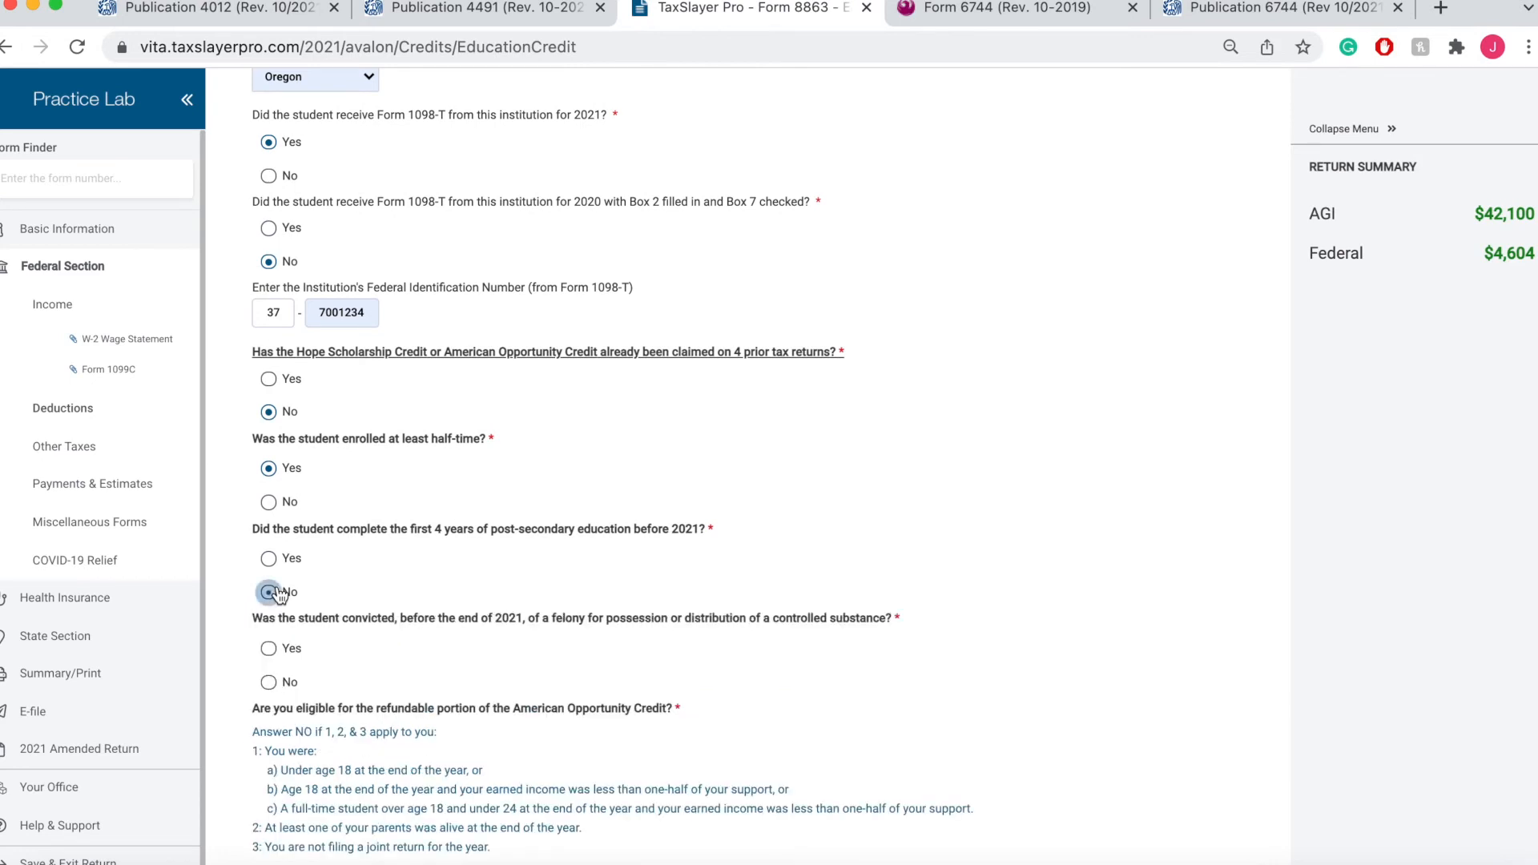
pyautogui.scroll(-4, 623, 506)
pyautogui.click(268, 504)
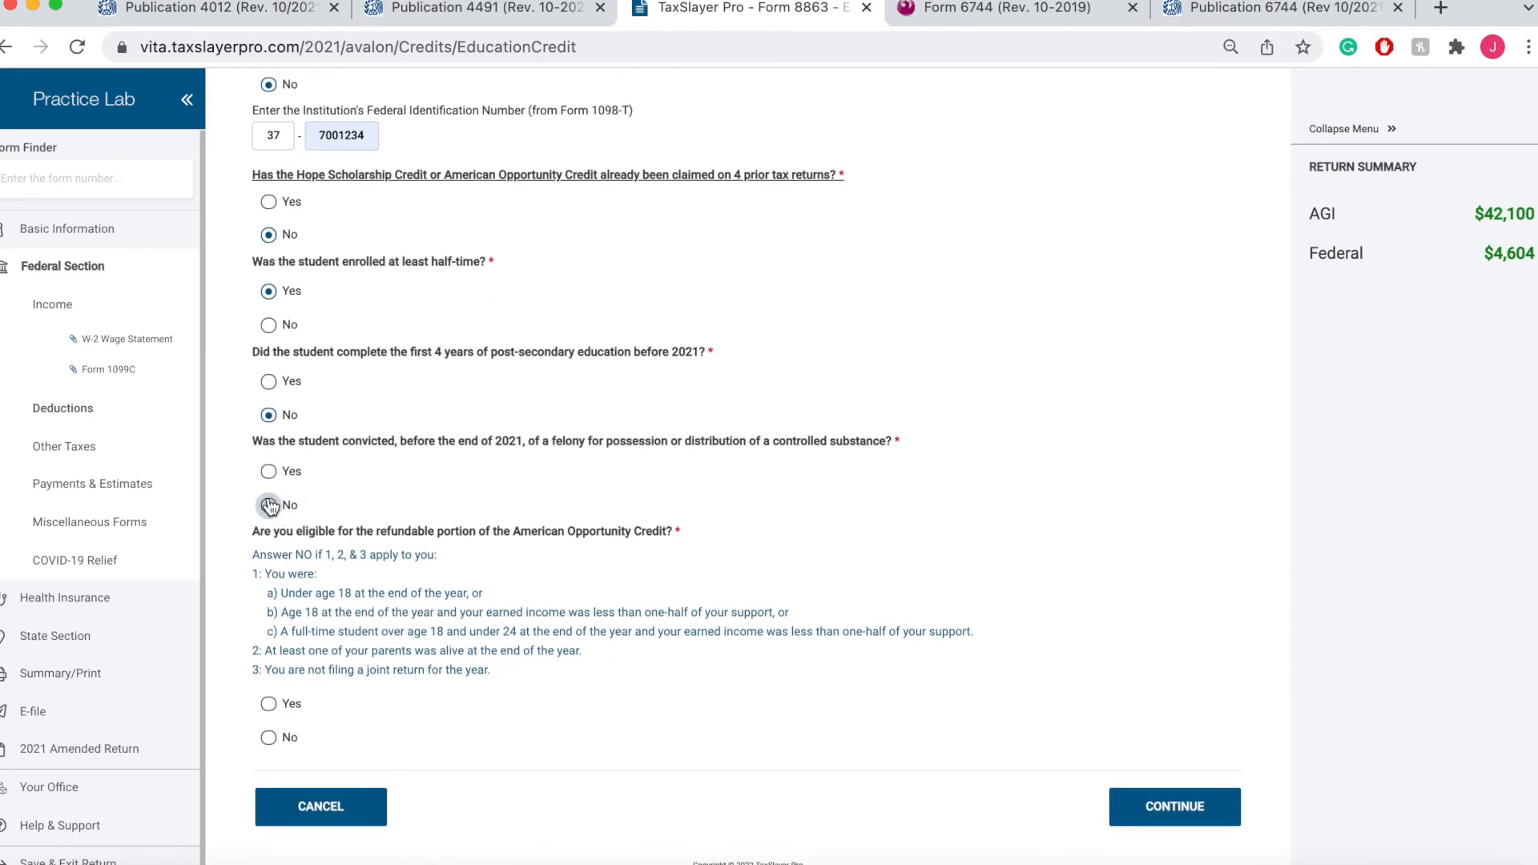
pyautogui.scroll(-1, 681, 415)
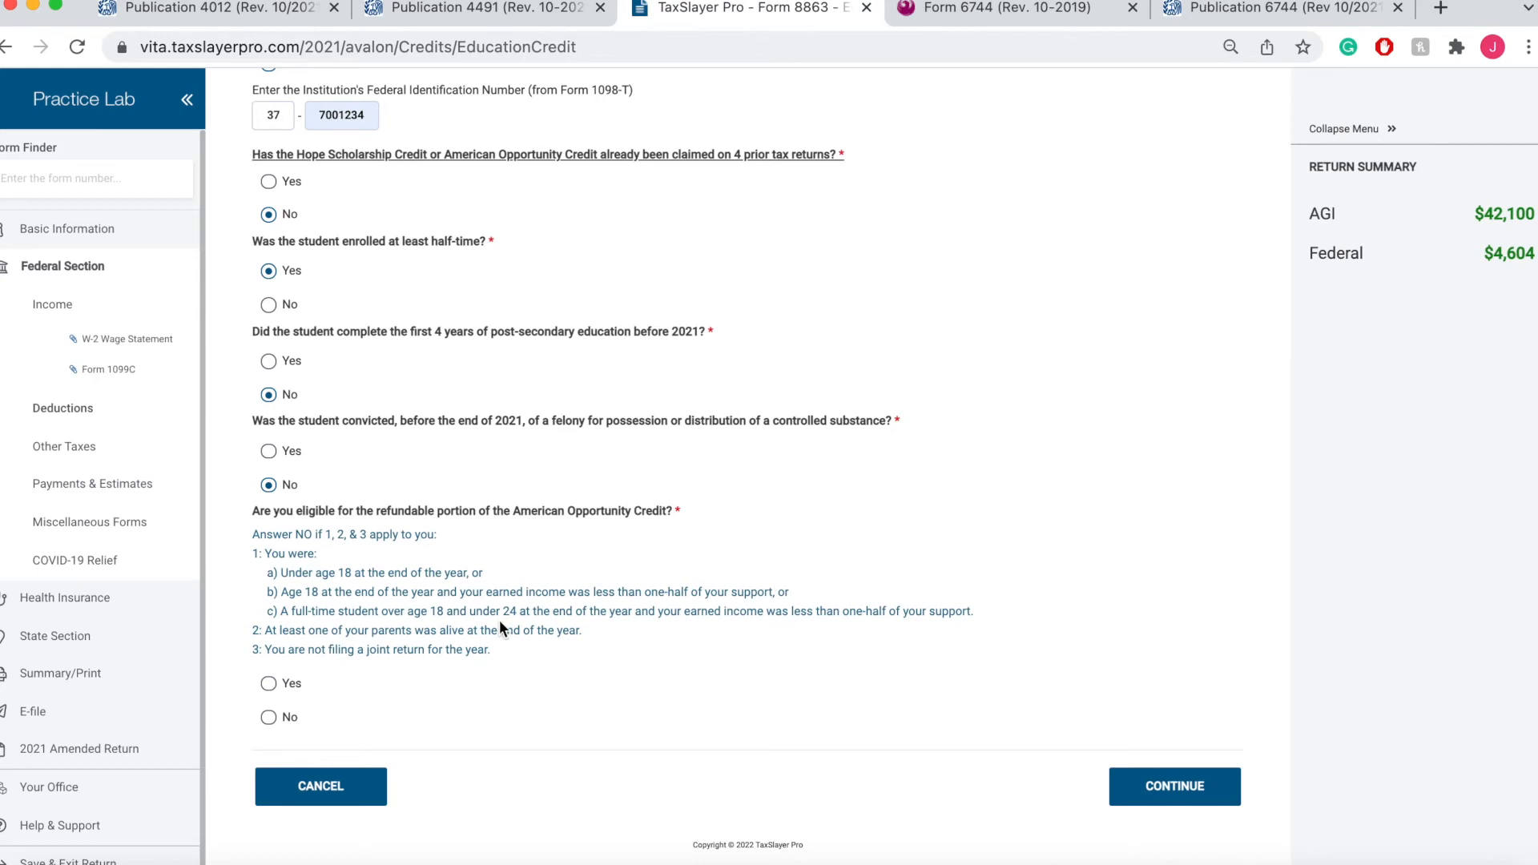
pyautogui.click(271, 718)
pyautogui.click(1151, 791)
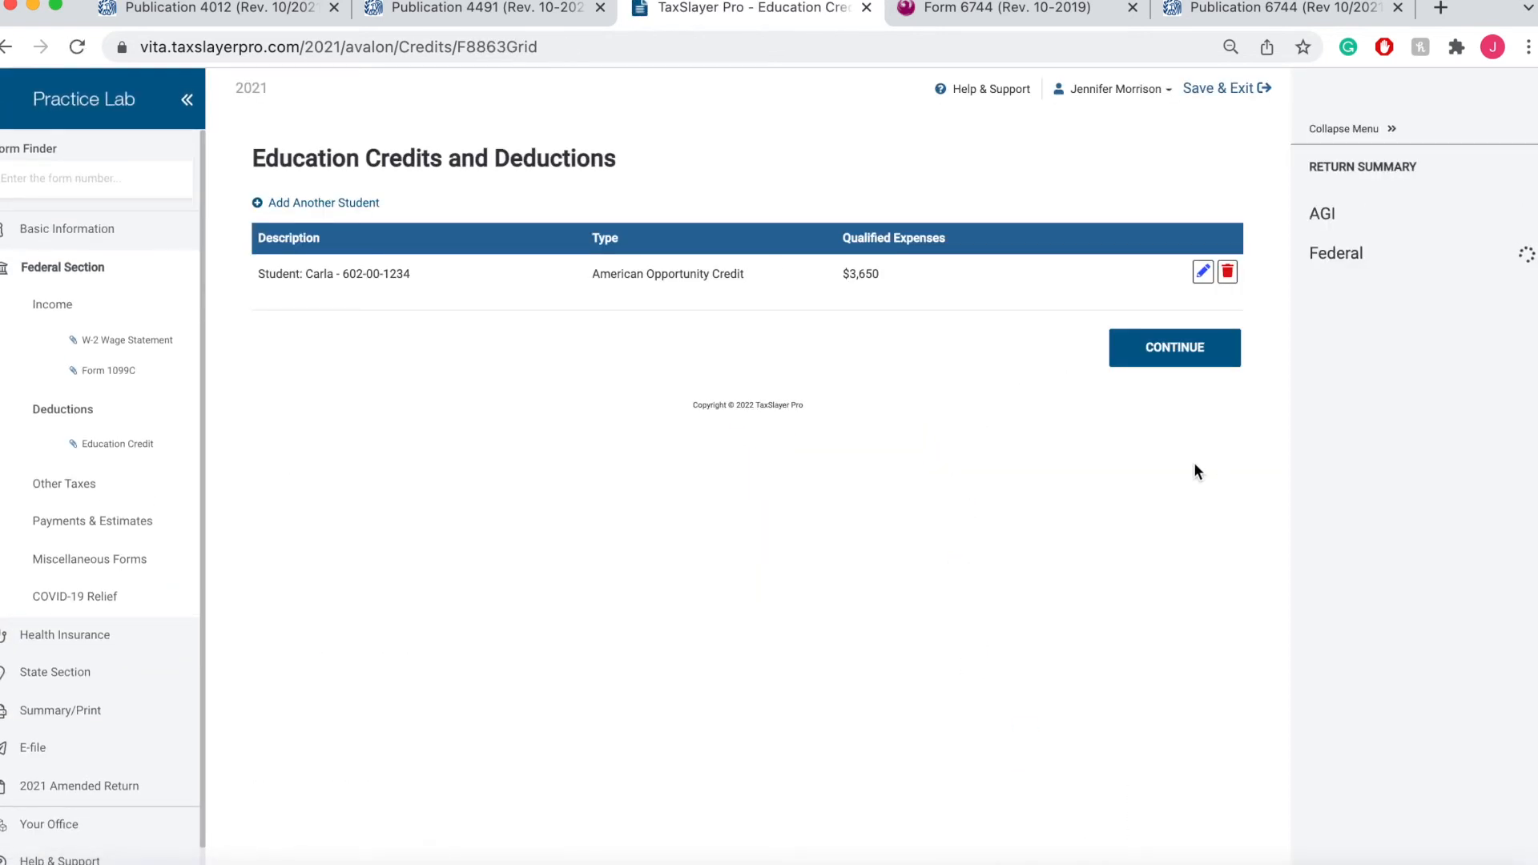
# Review the client's documents in the Form 6744 reference PDF before continuing with credits
pyautogui.click(1140, 355)
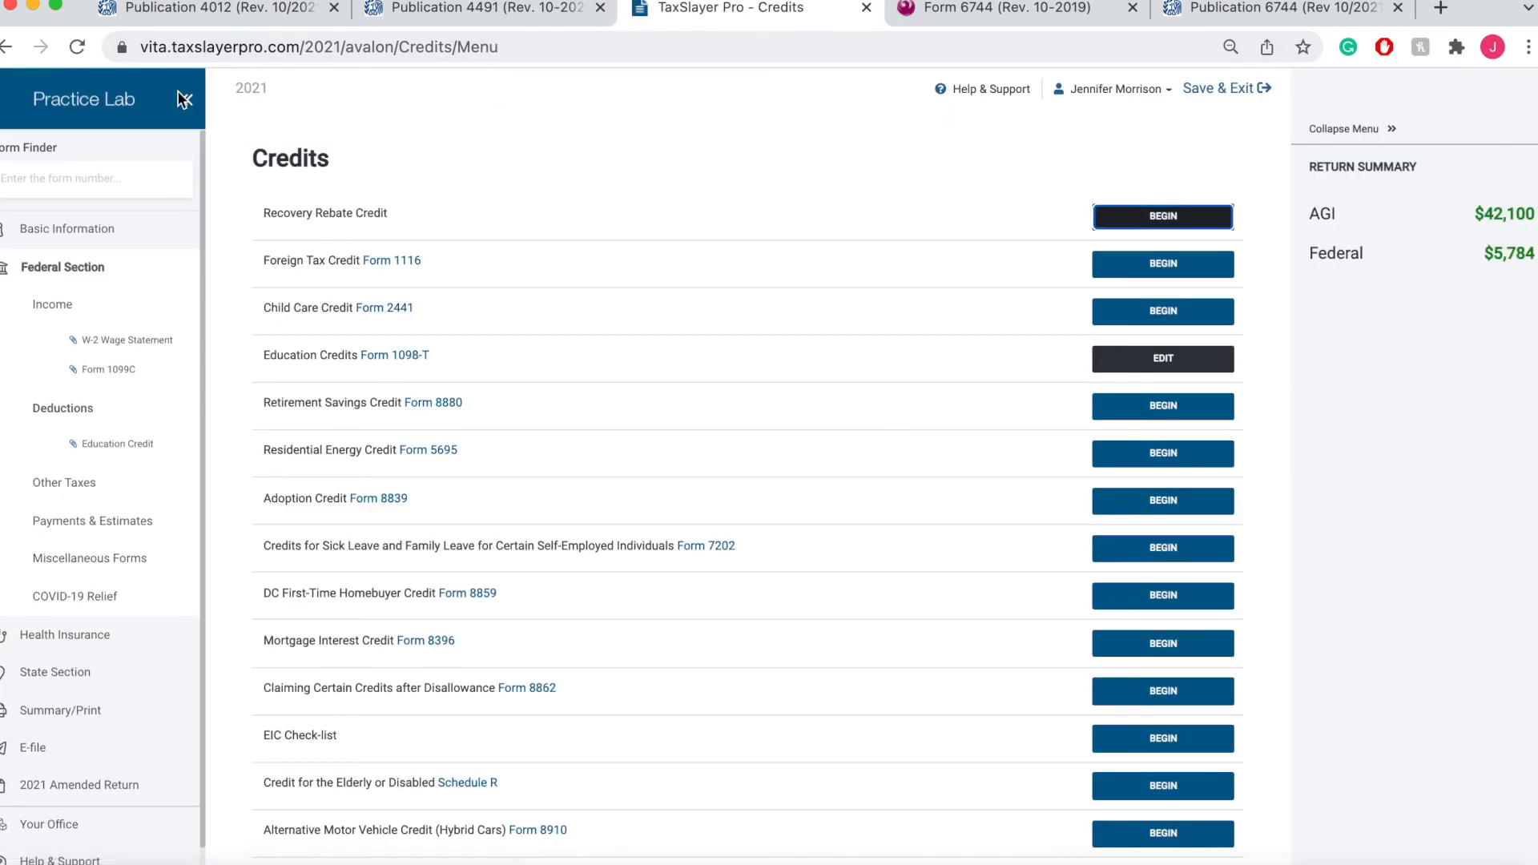
pyautogui.click(937, 17)
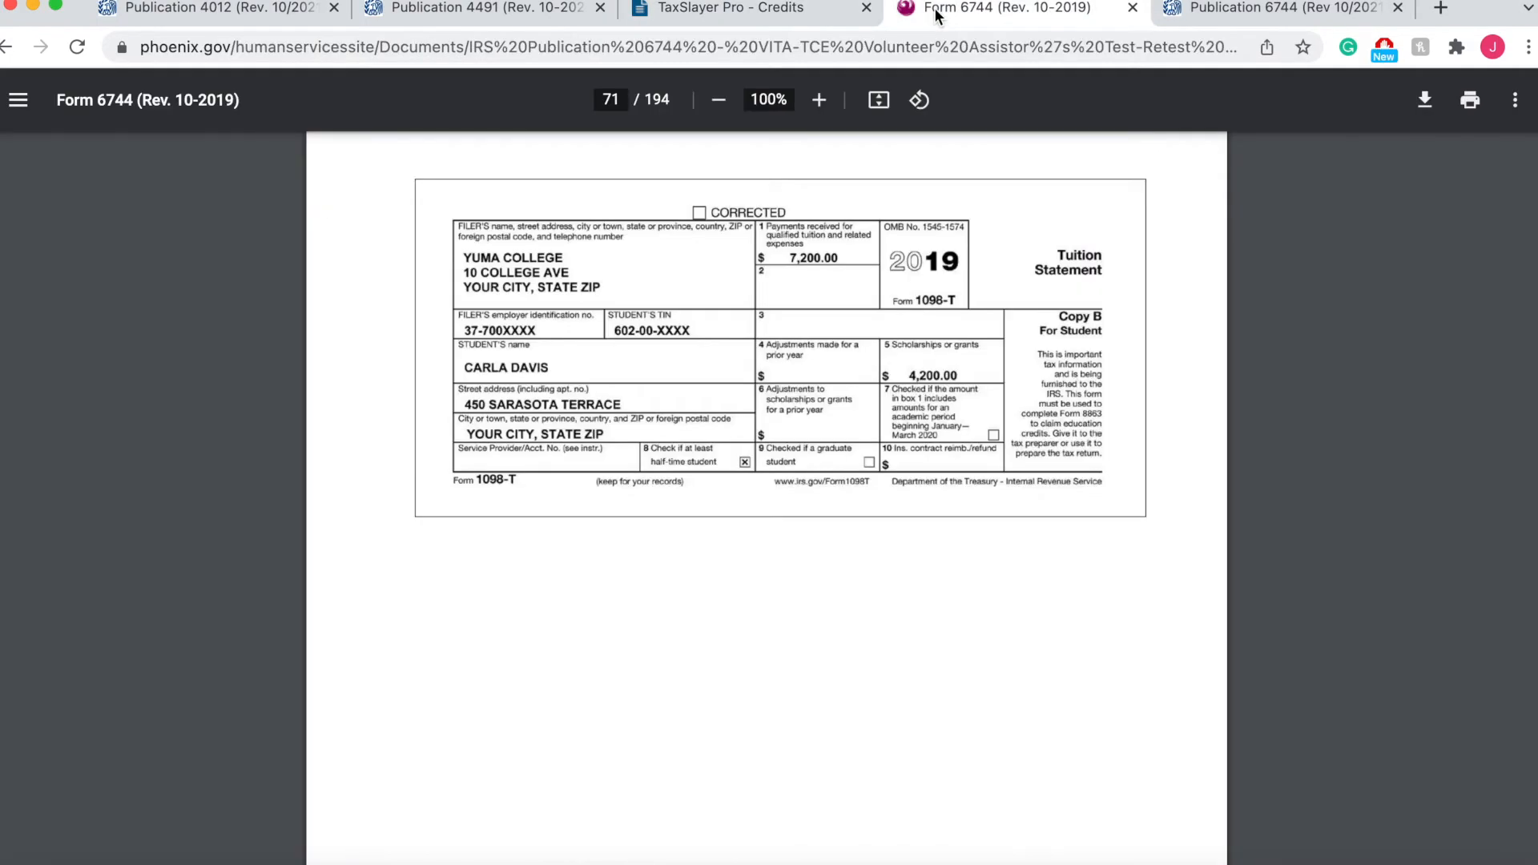
pyautogui.scroll(-20, 775, 487)
pyautogui.scroll(3, 775, 486)
pyautogui.scroll(-1, 776, 487)
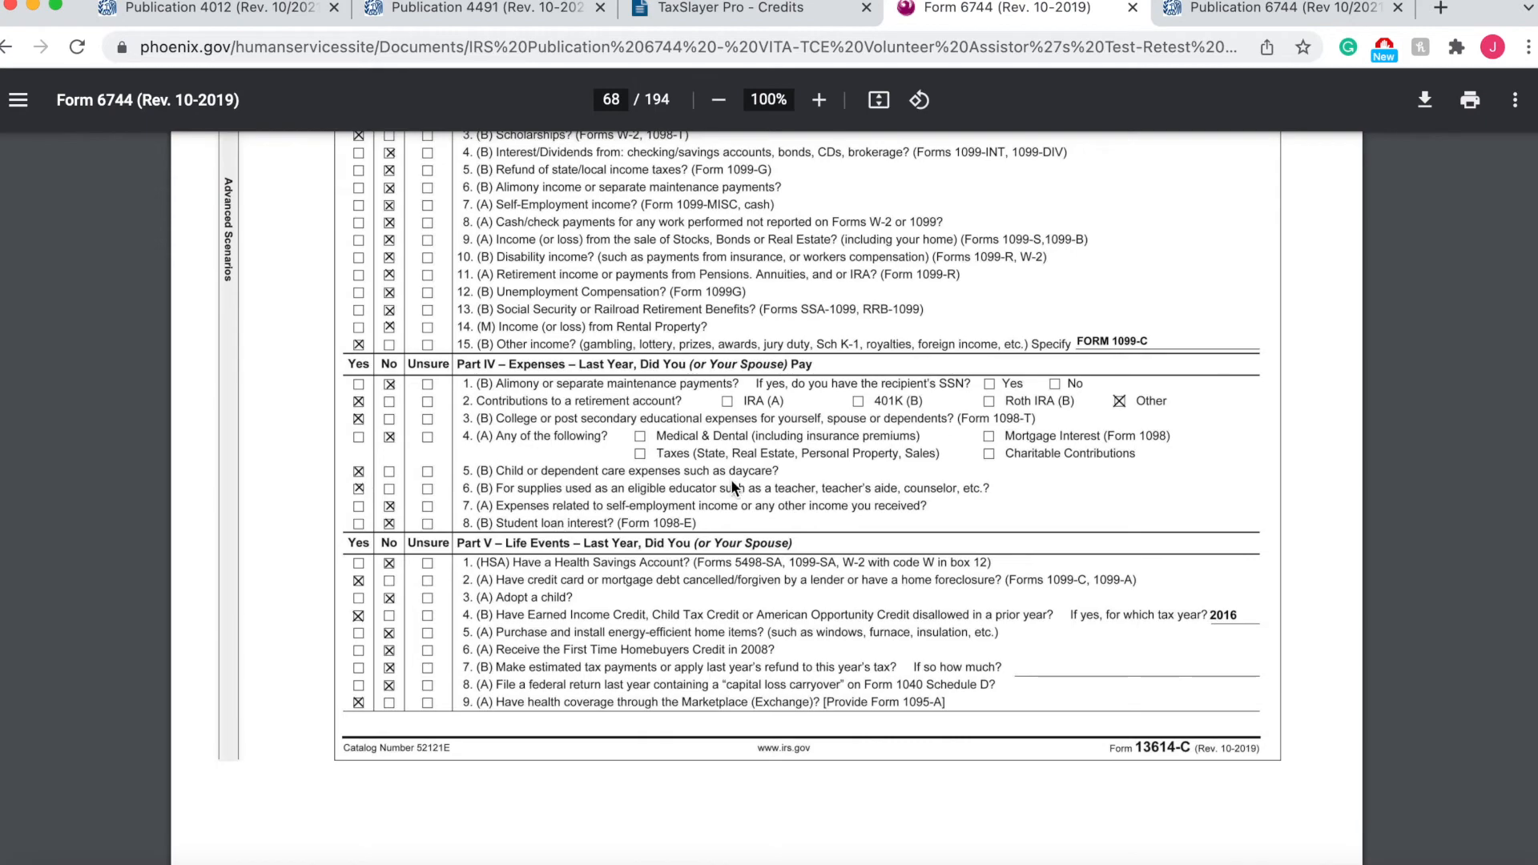
pyautogui.scroll(-20, 730, 479)
pyautogui.scroll(-20, 729, 477)
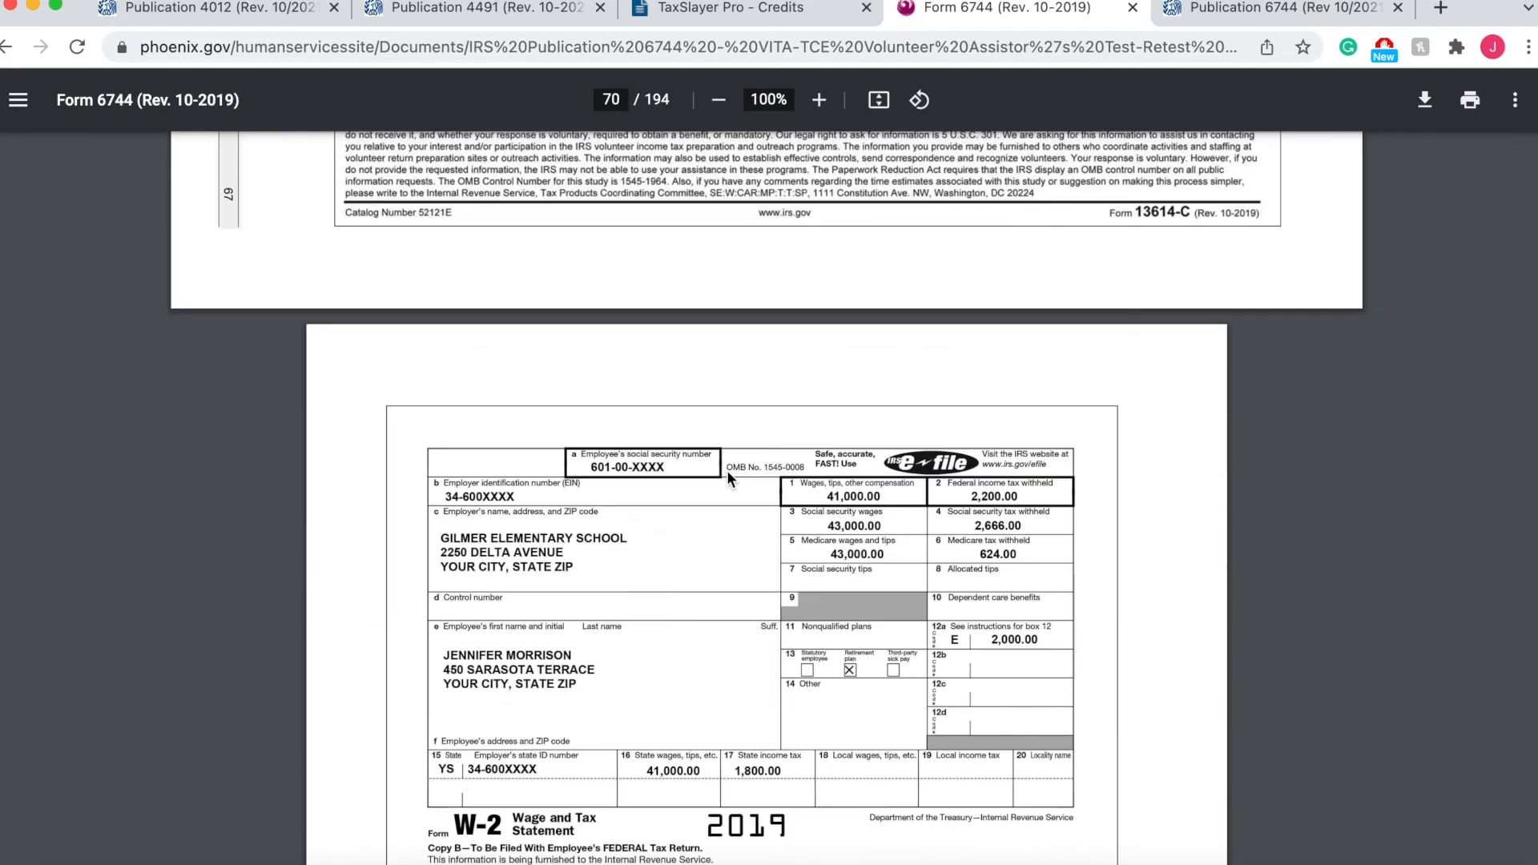
pyautogui.scroll(-20, 727, 479)
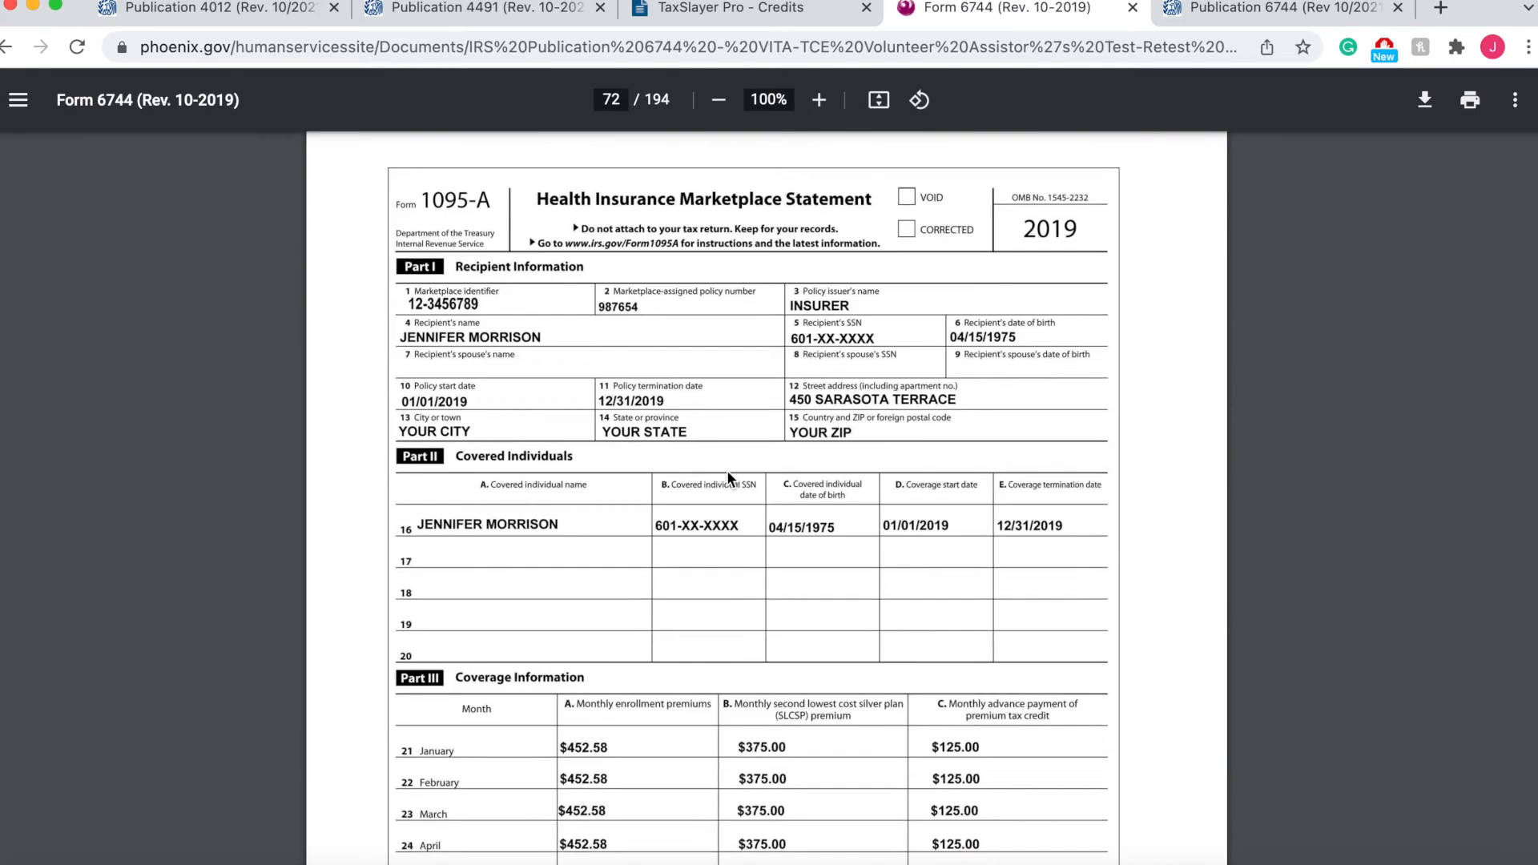
pyautogui.scroll(-20, 727, 479)
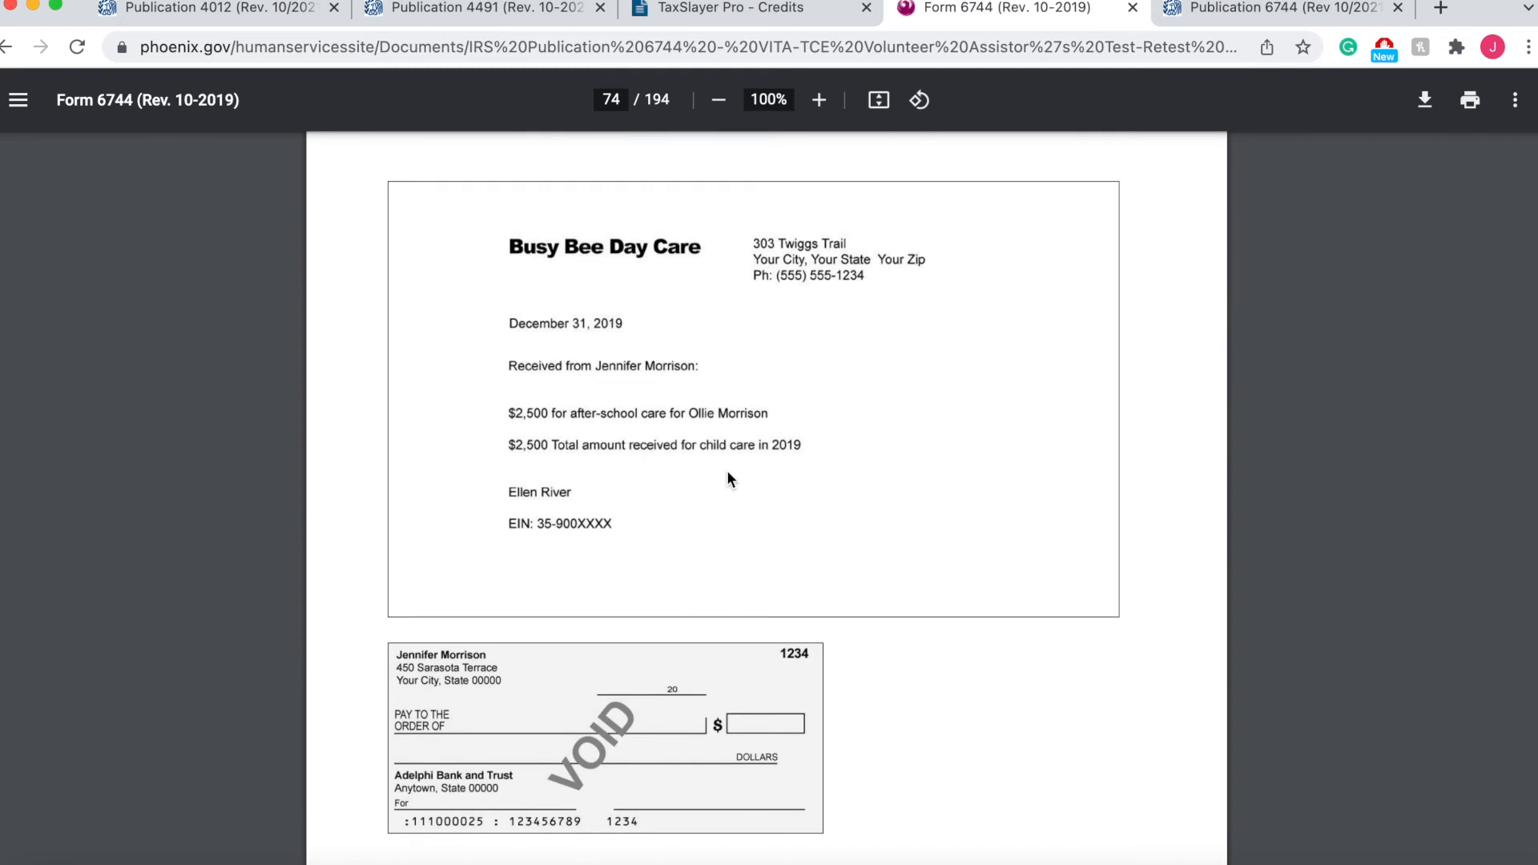
pyautogui.click(749, 9)
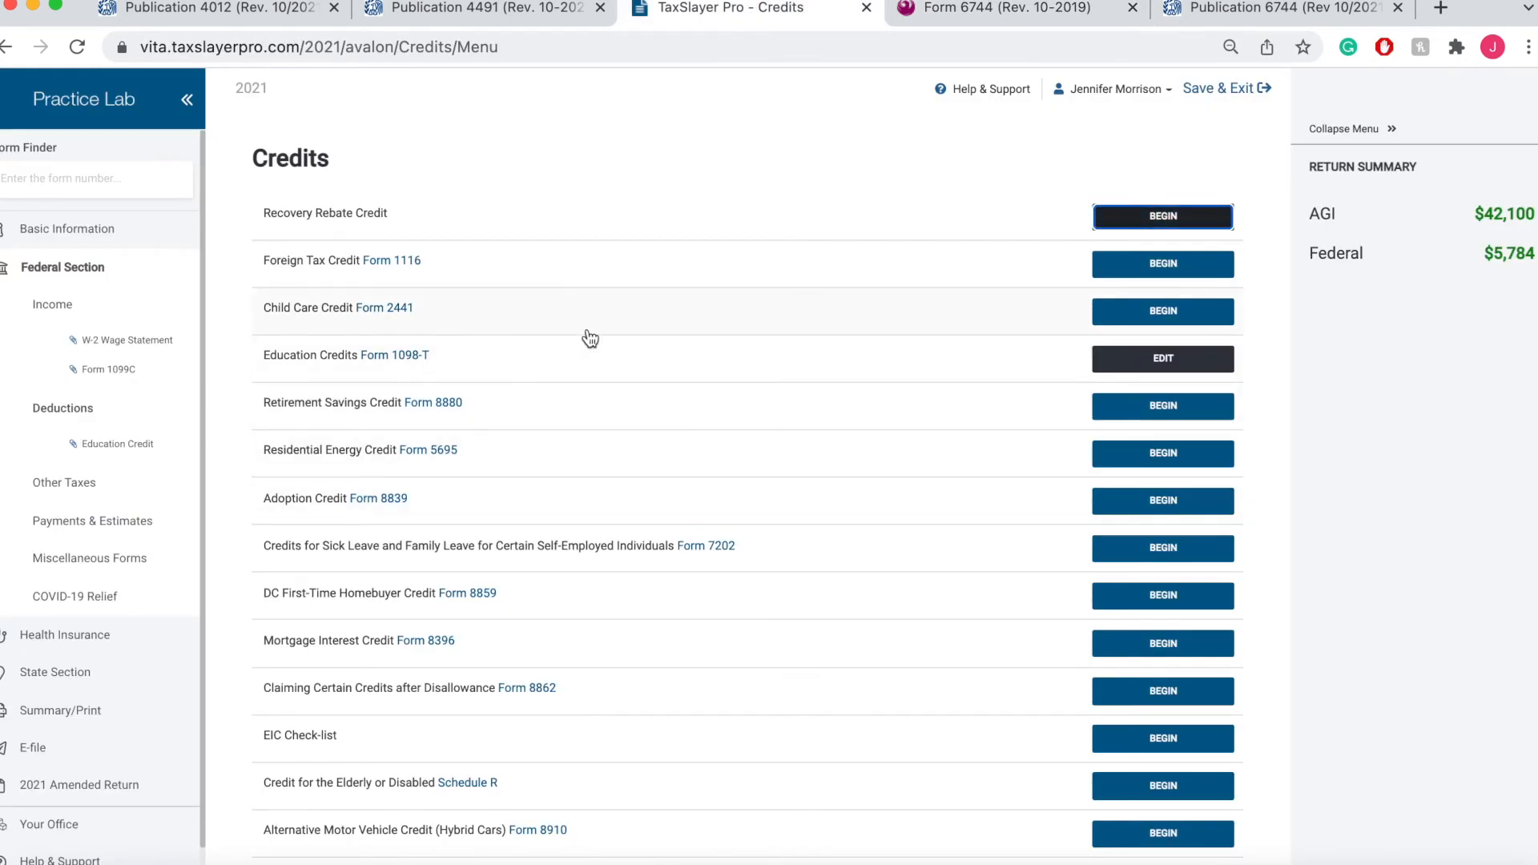
# Start the Child Care Credit (Form 2441) from the top of the credits list
pyautogui.scroll(-5, 585, 336)
pyautogui.scroll(-3, 590, 338)
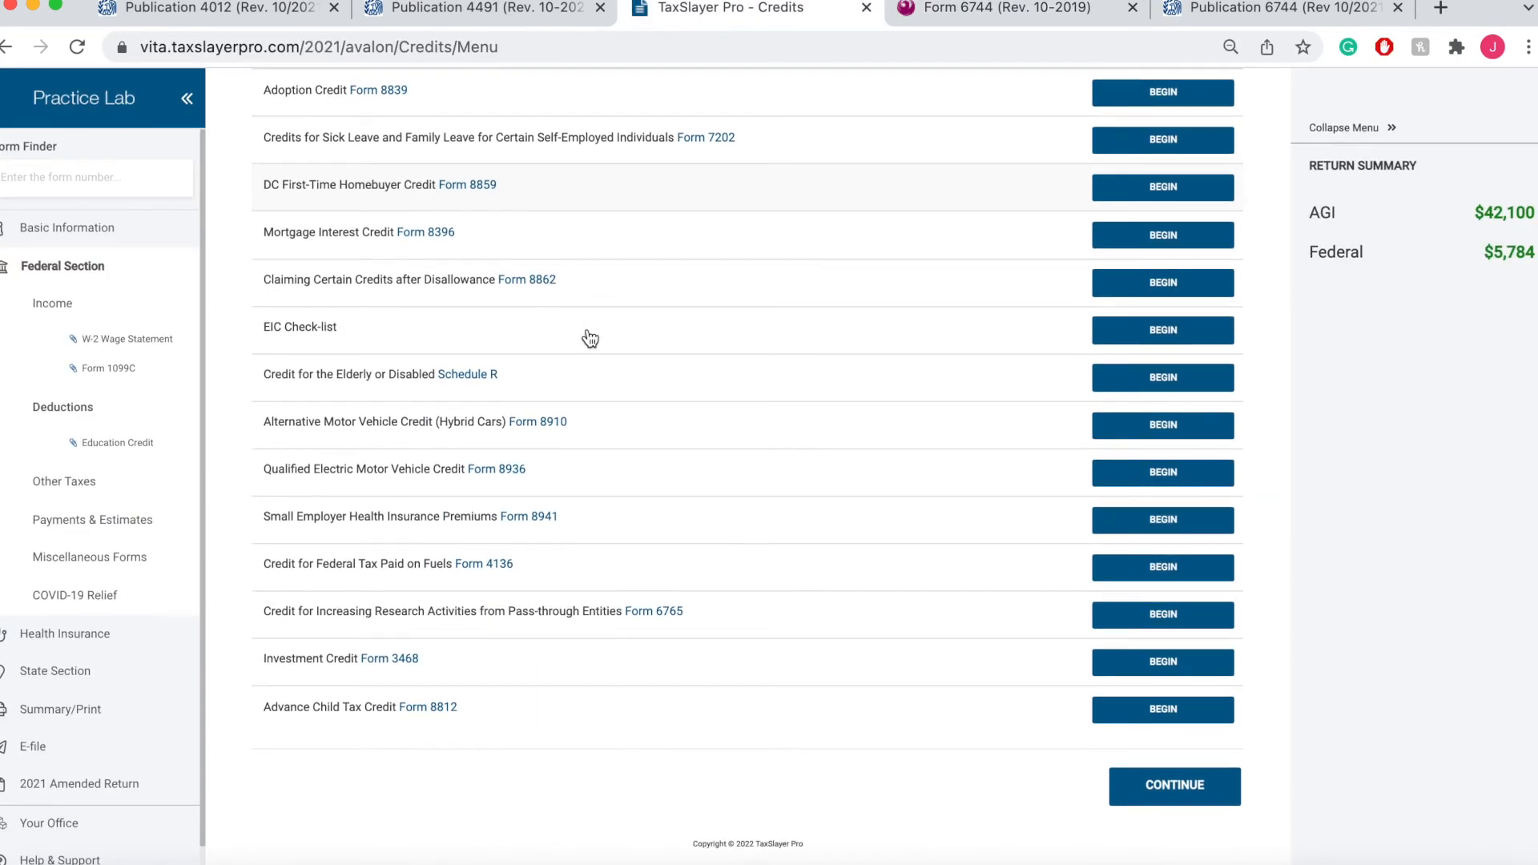
pyautogui.scroll(4, 591, 338)
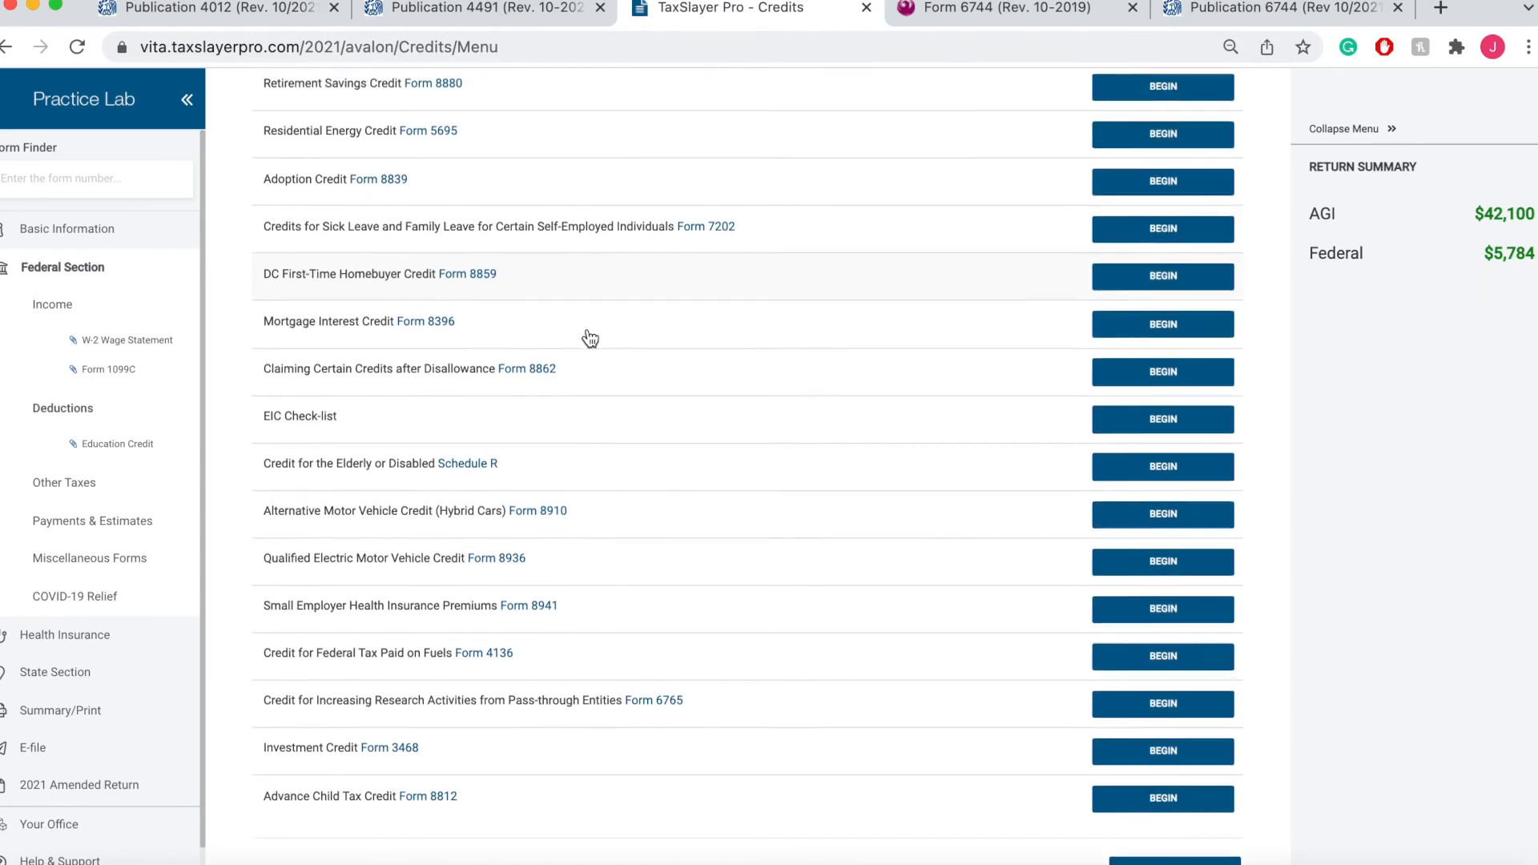
pyautogui.scroll(3, 590, 338)
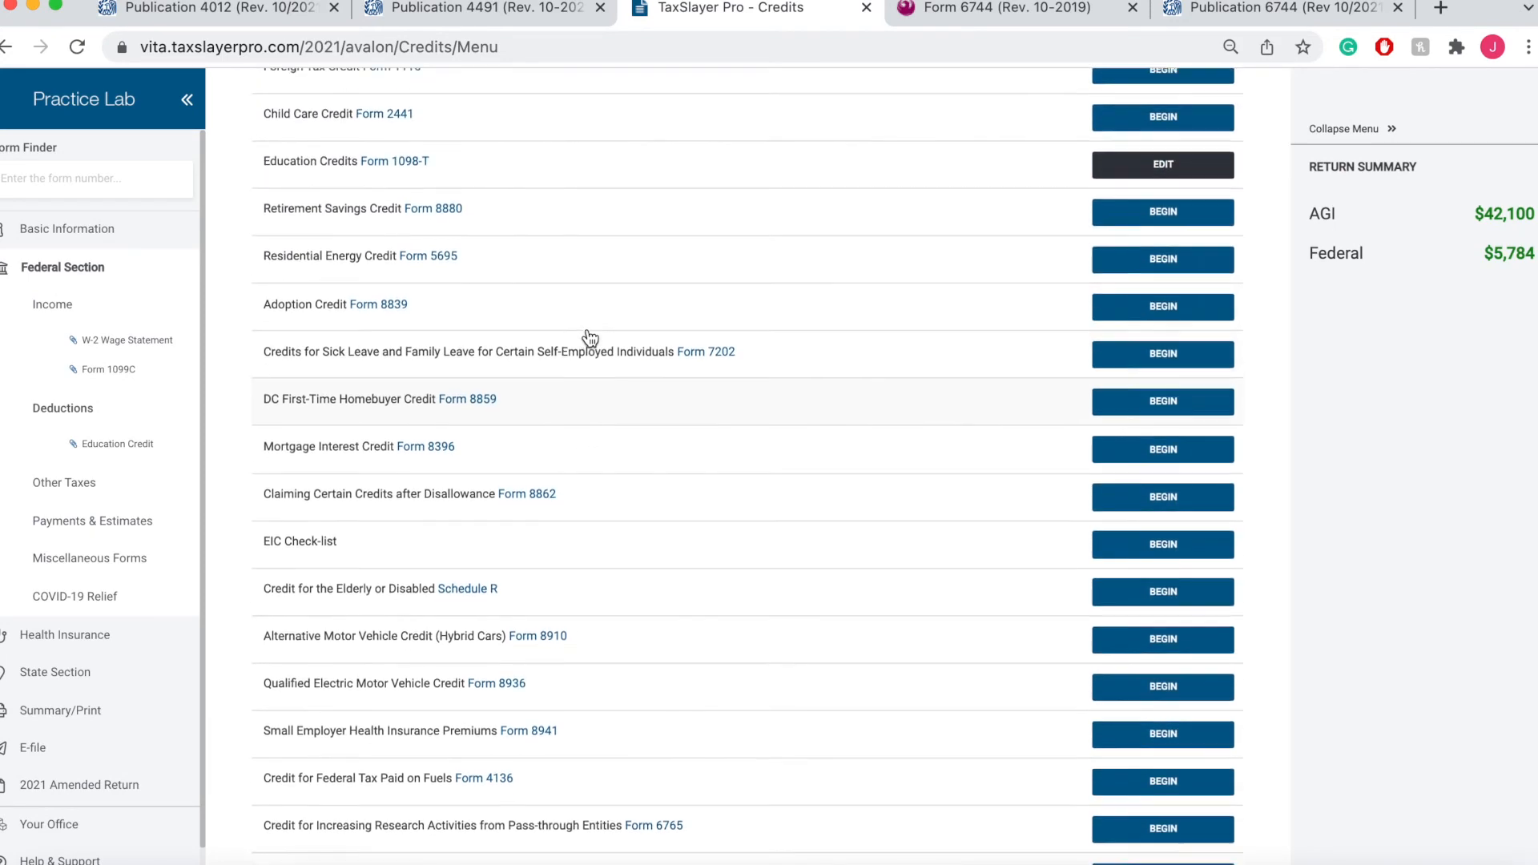
pyautogui.scroll(3, 590, 339)
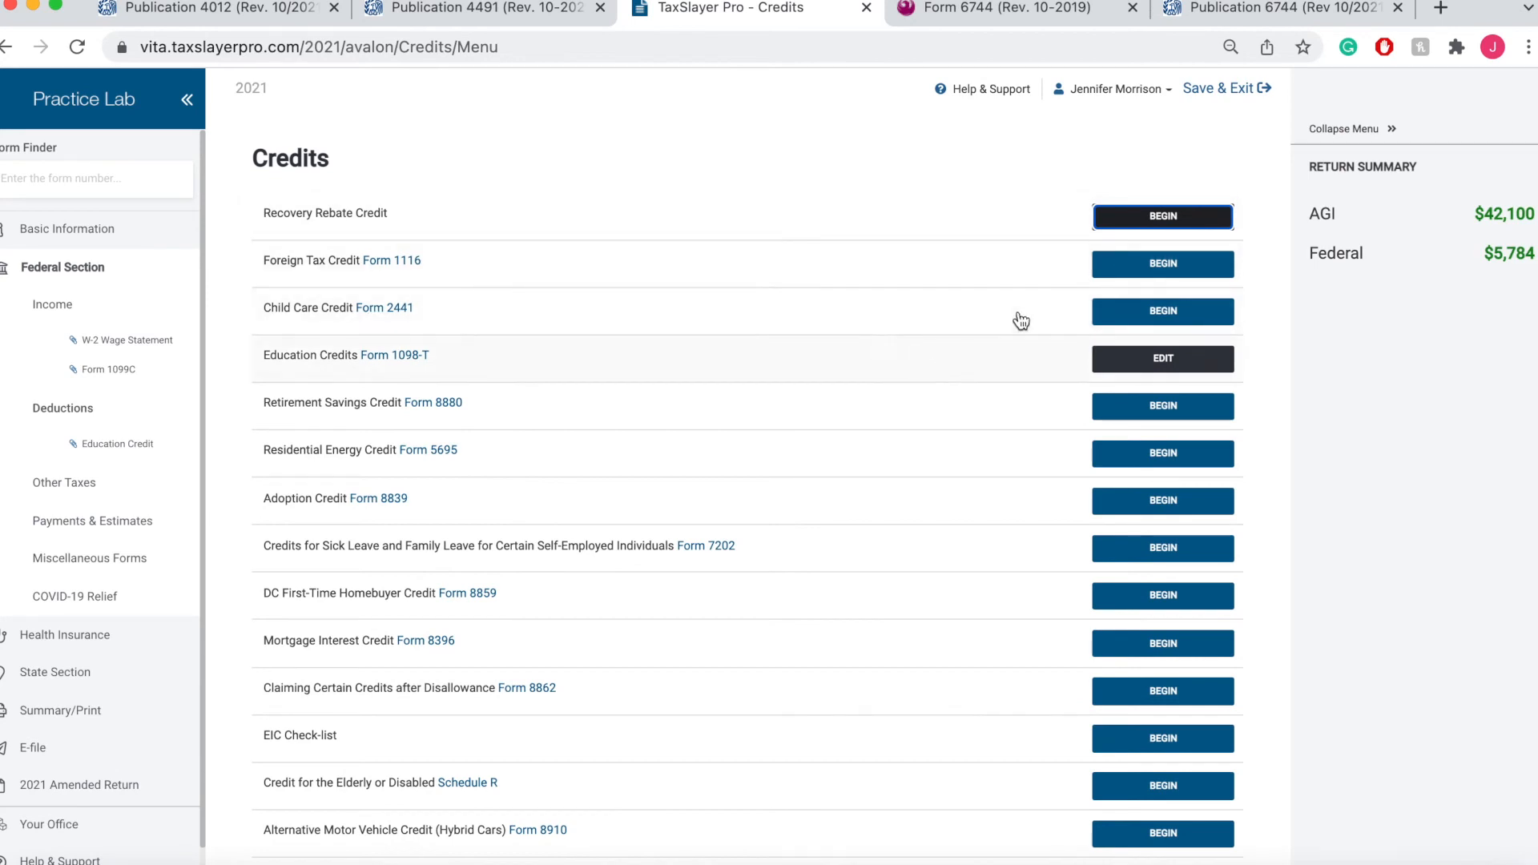
pyautogui.click(1153, 311)
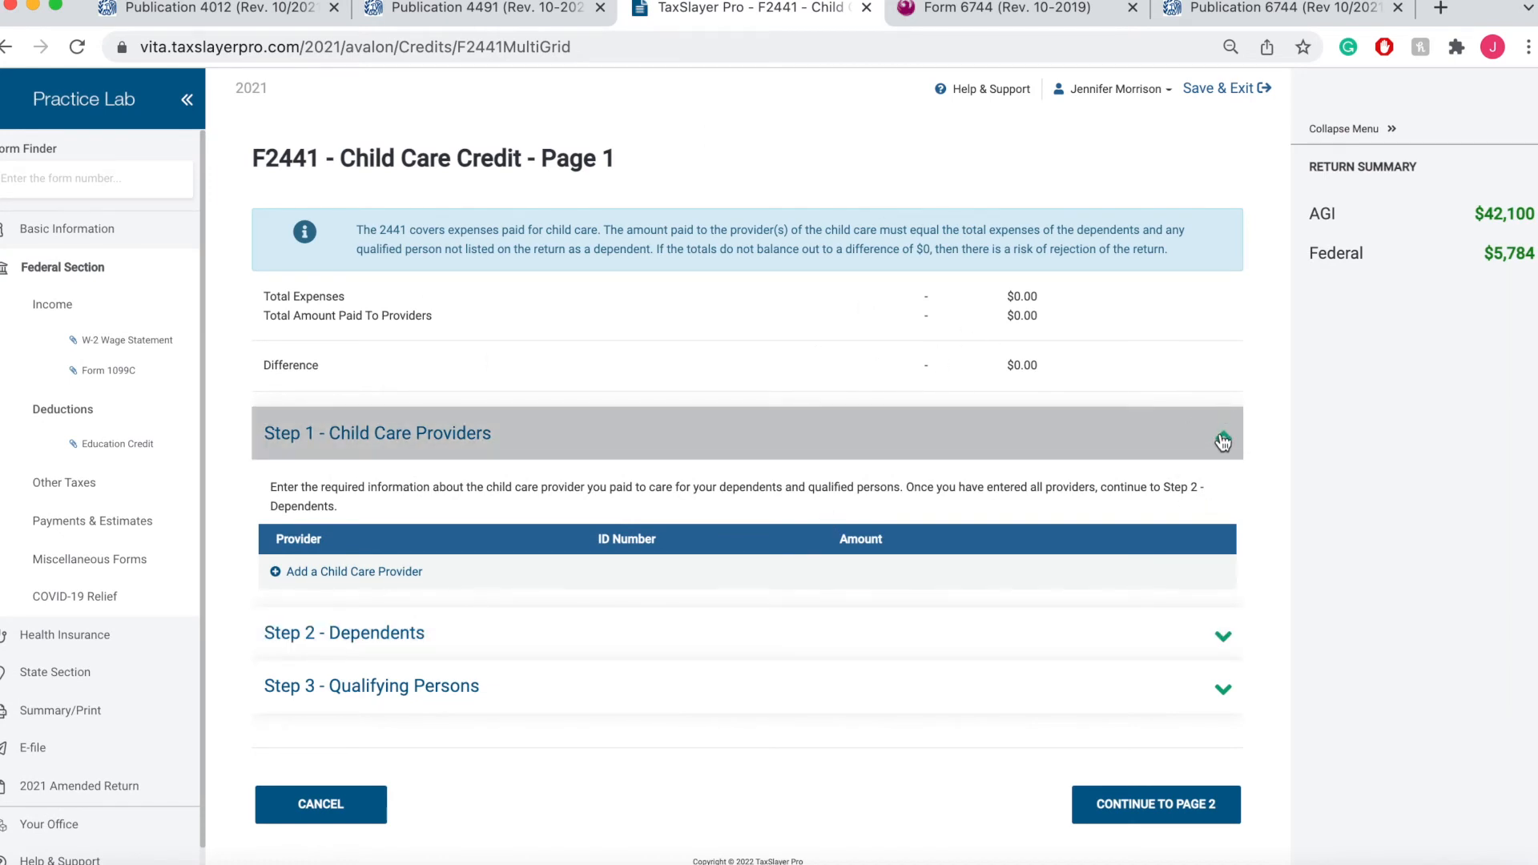
# Add a child care provider entry, checking the Busy Bee Day Care receipt in the Form 6744 PDF
pyautogui.click(346, 573)
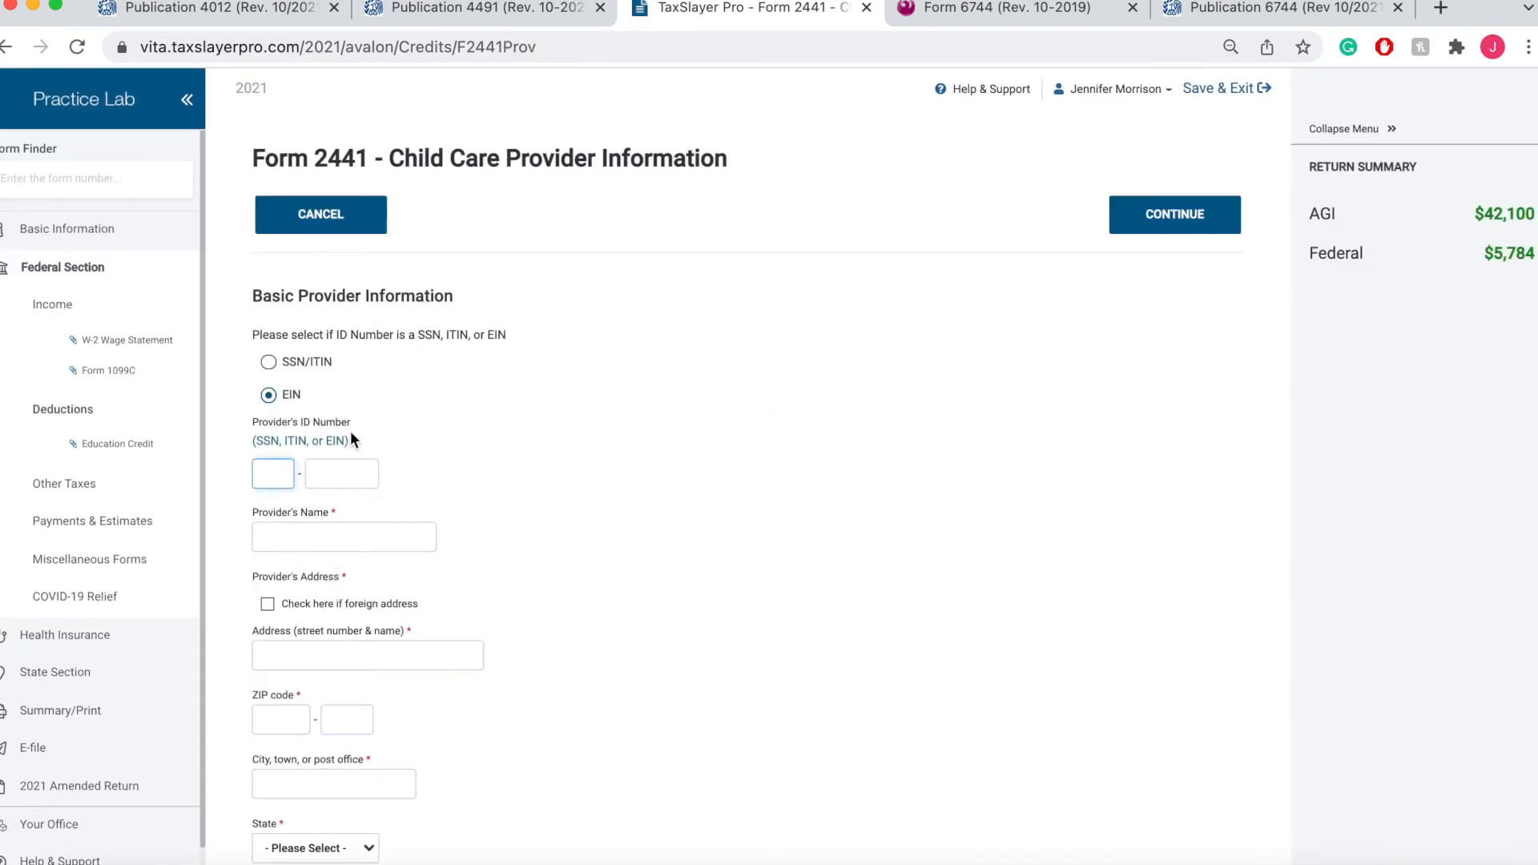
pyautogui.click(966, 16)
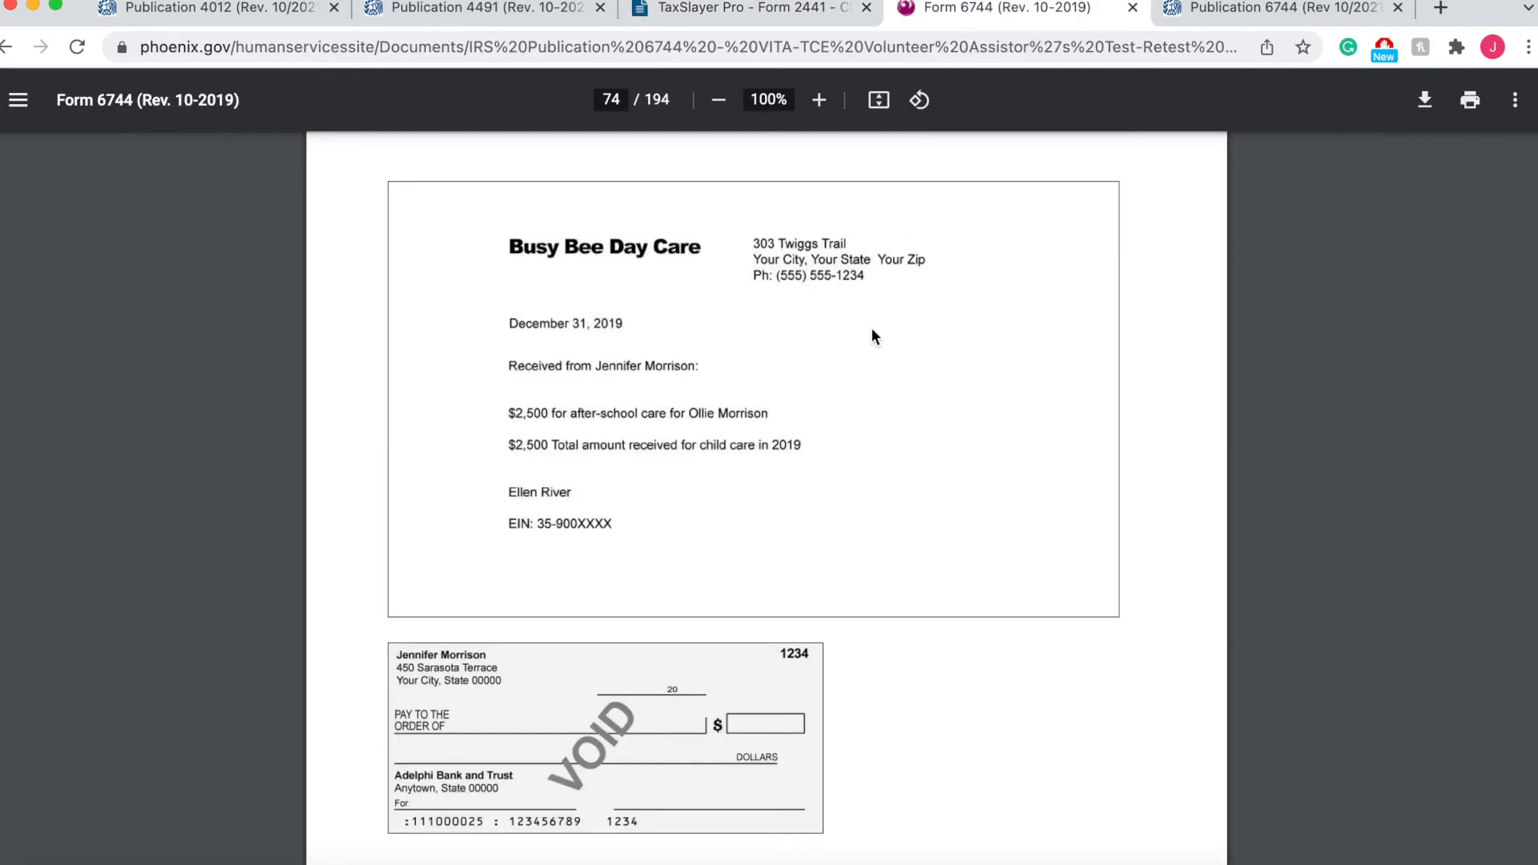
pyautogui.scroll(-1, 886, 412)
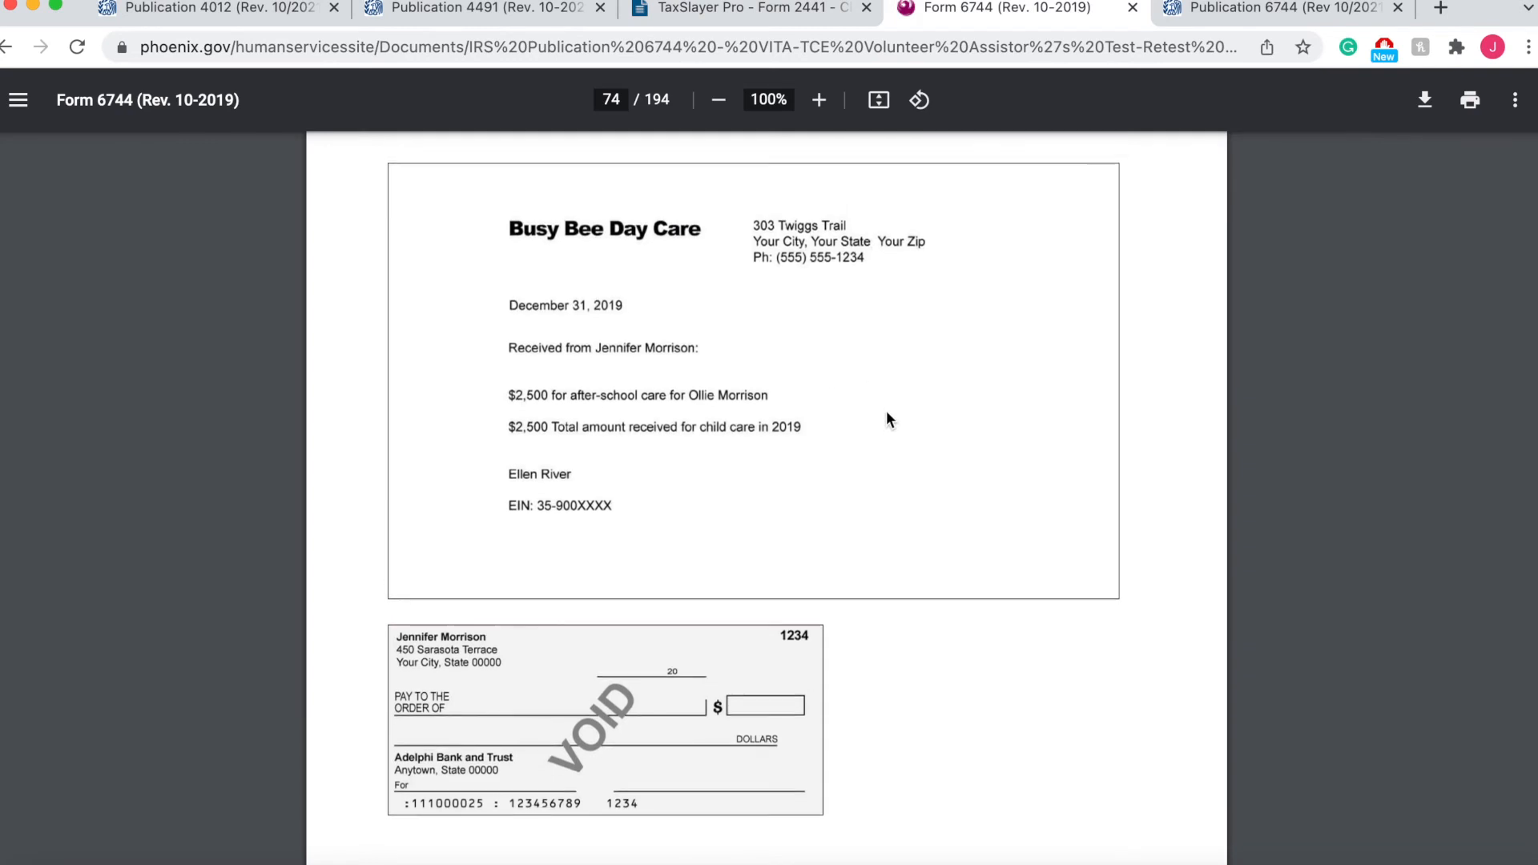
pyautogui.click(675, 9)
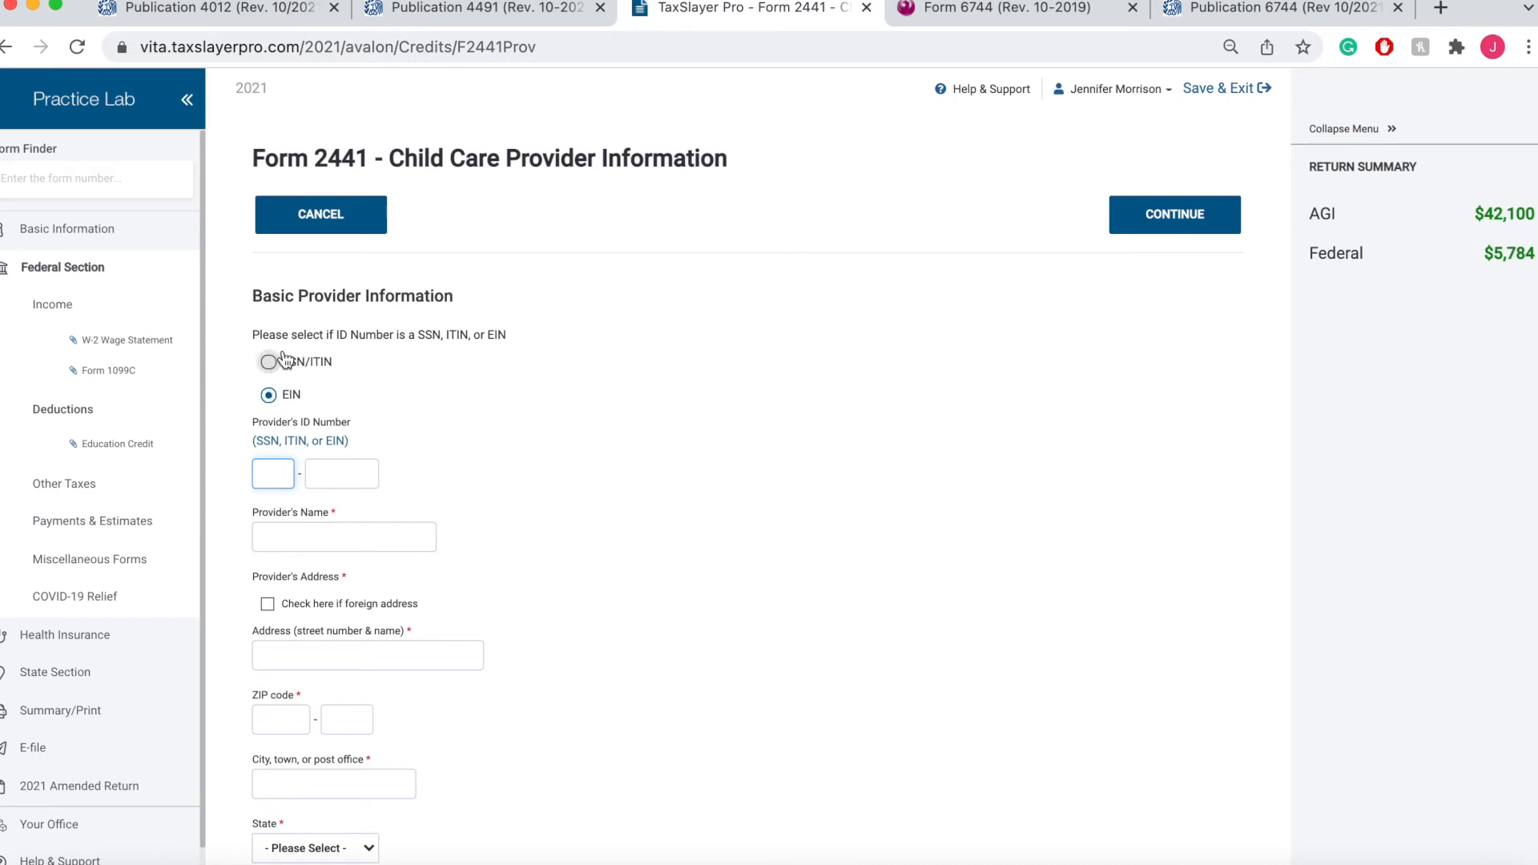
pyautogui.click(995, 13)
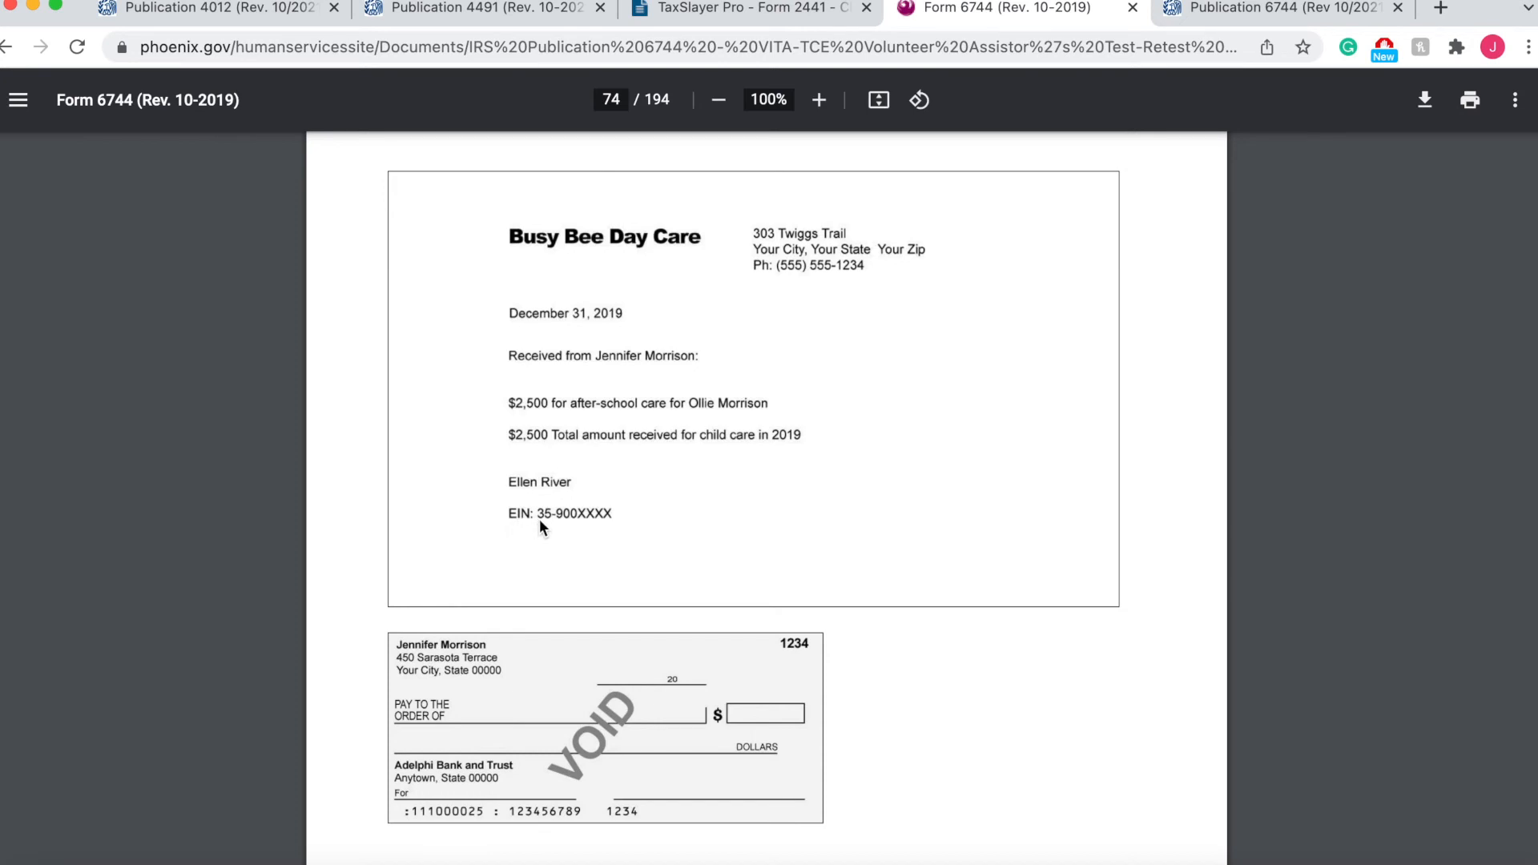
pyautogui.click(673, 10)
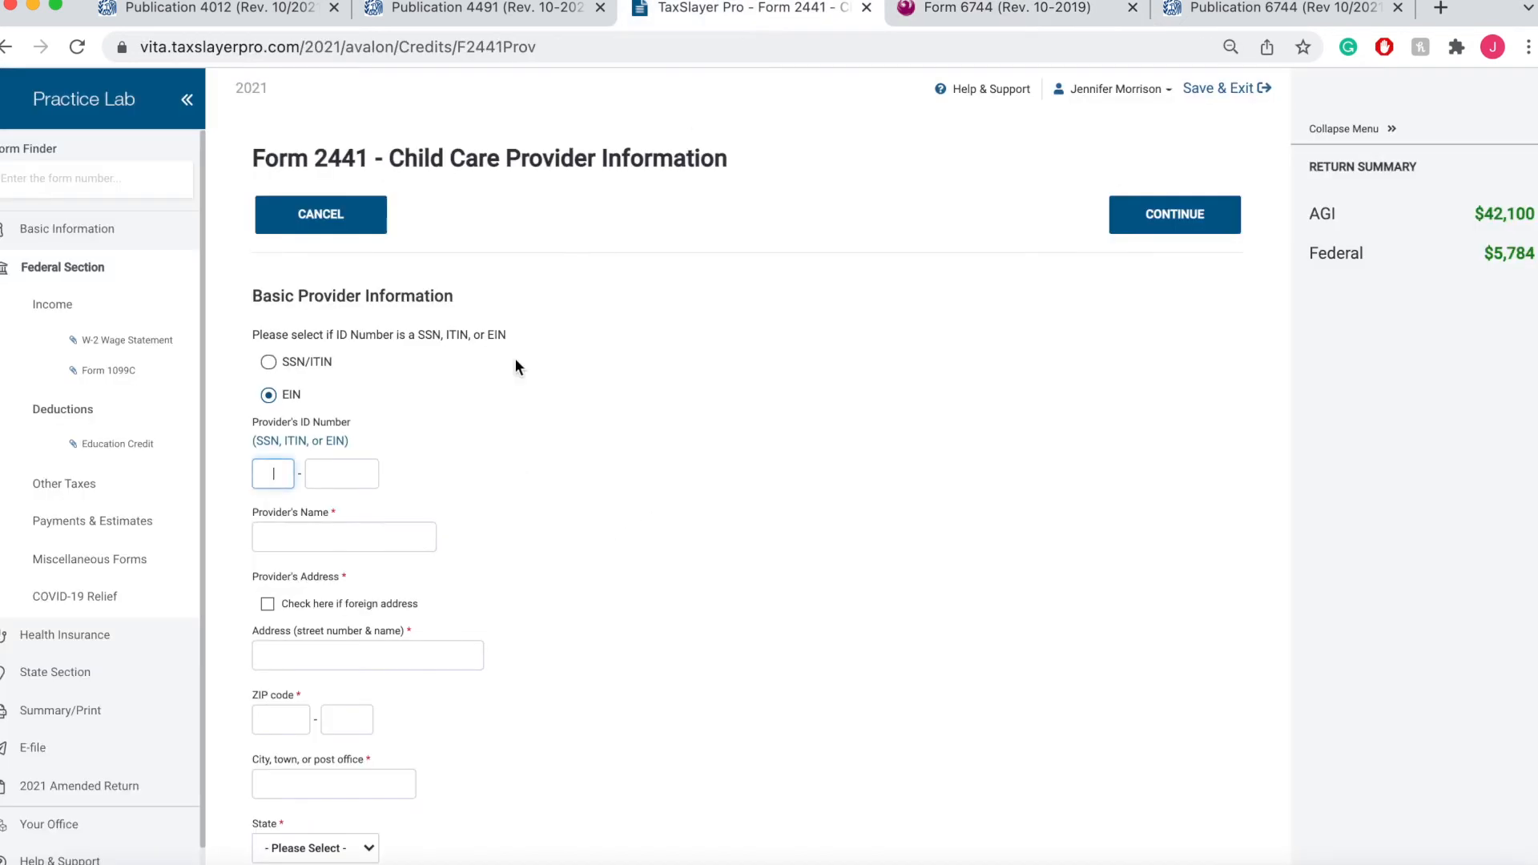
# Complete the provider's EIN with 3590 and enter the name BUSY BEE DAY CARE
pyautogui.write('3590')
pyautogui.click(442, 538)
pyautogui.click(373, 526)
pyautogui.write('BUSY BEE DAY CARE')
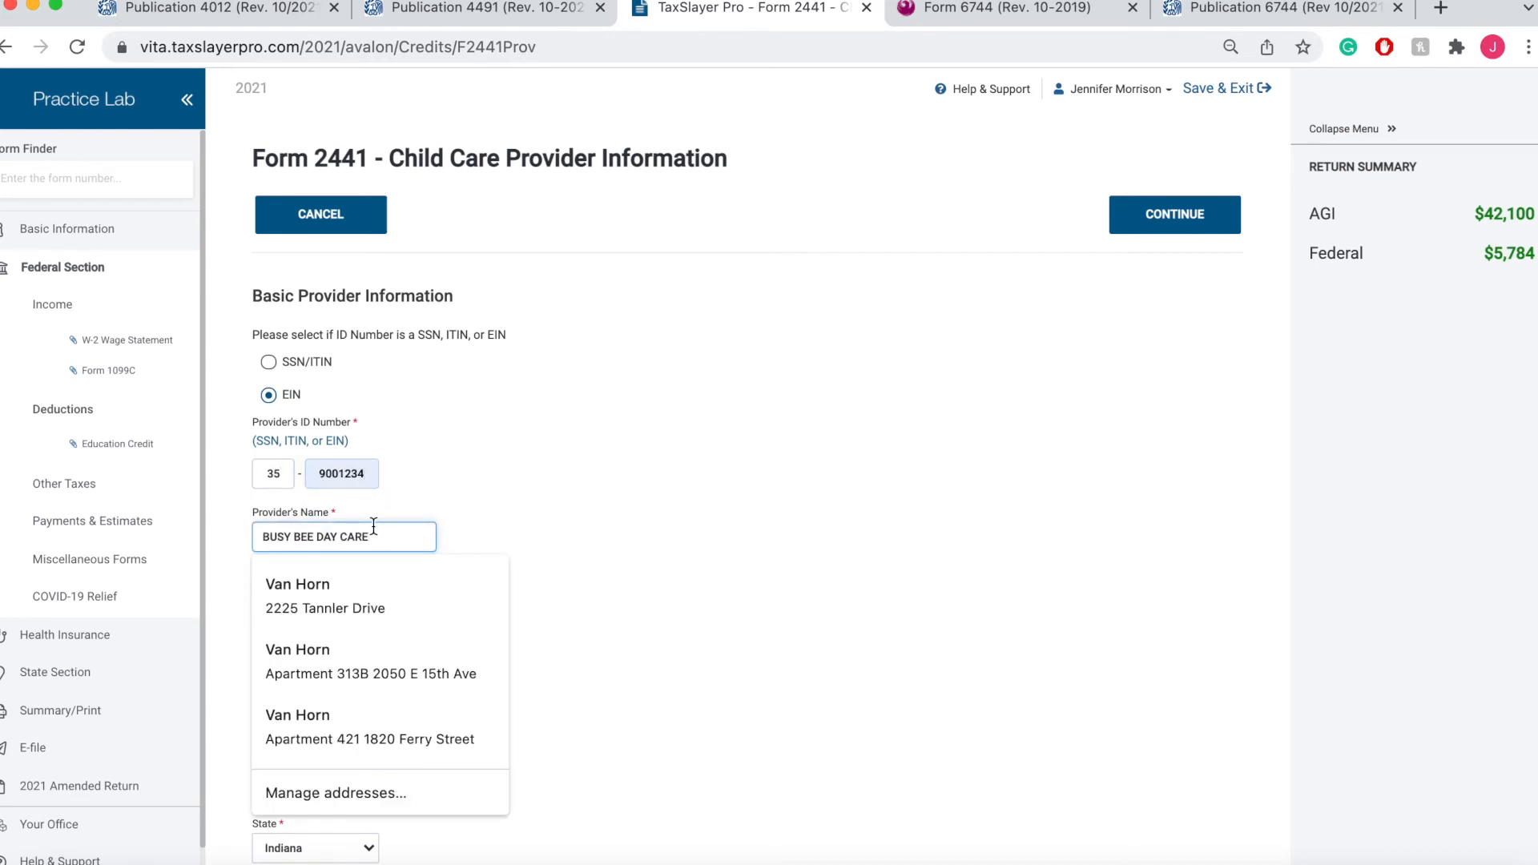
pyautogui.click(498, 517)
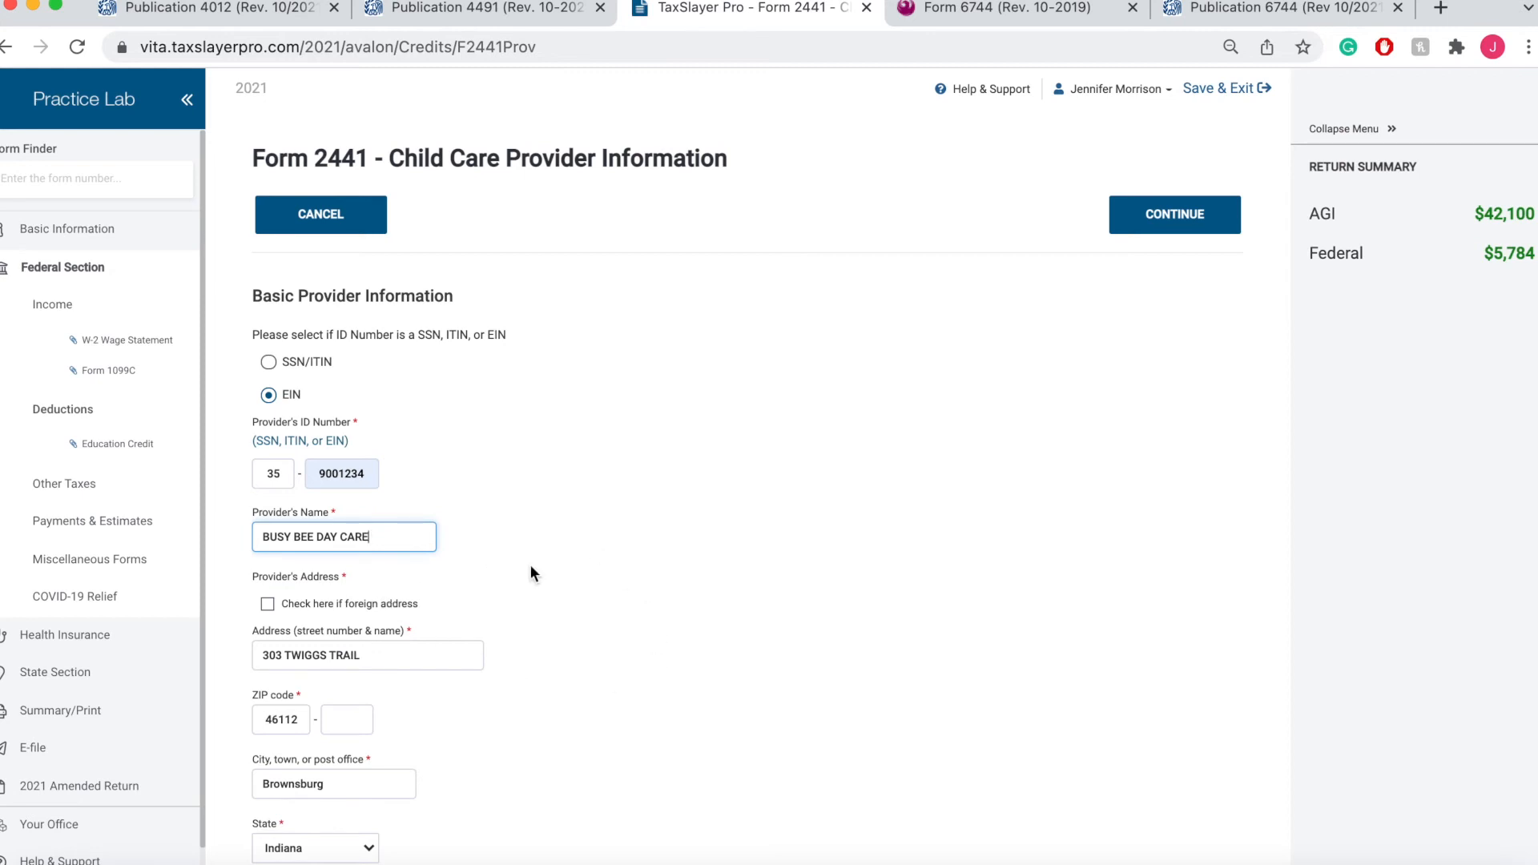
pyautogui.click(966, 11)
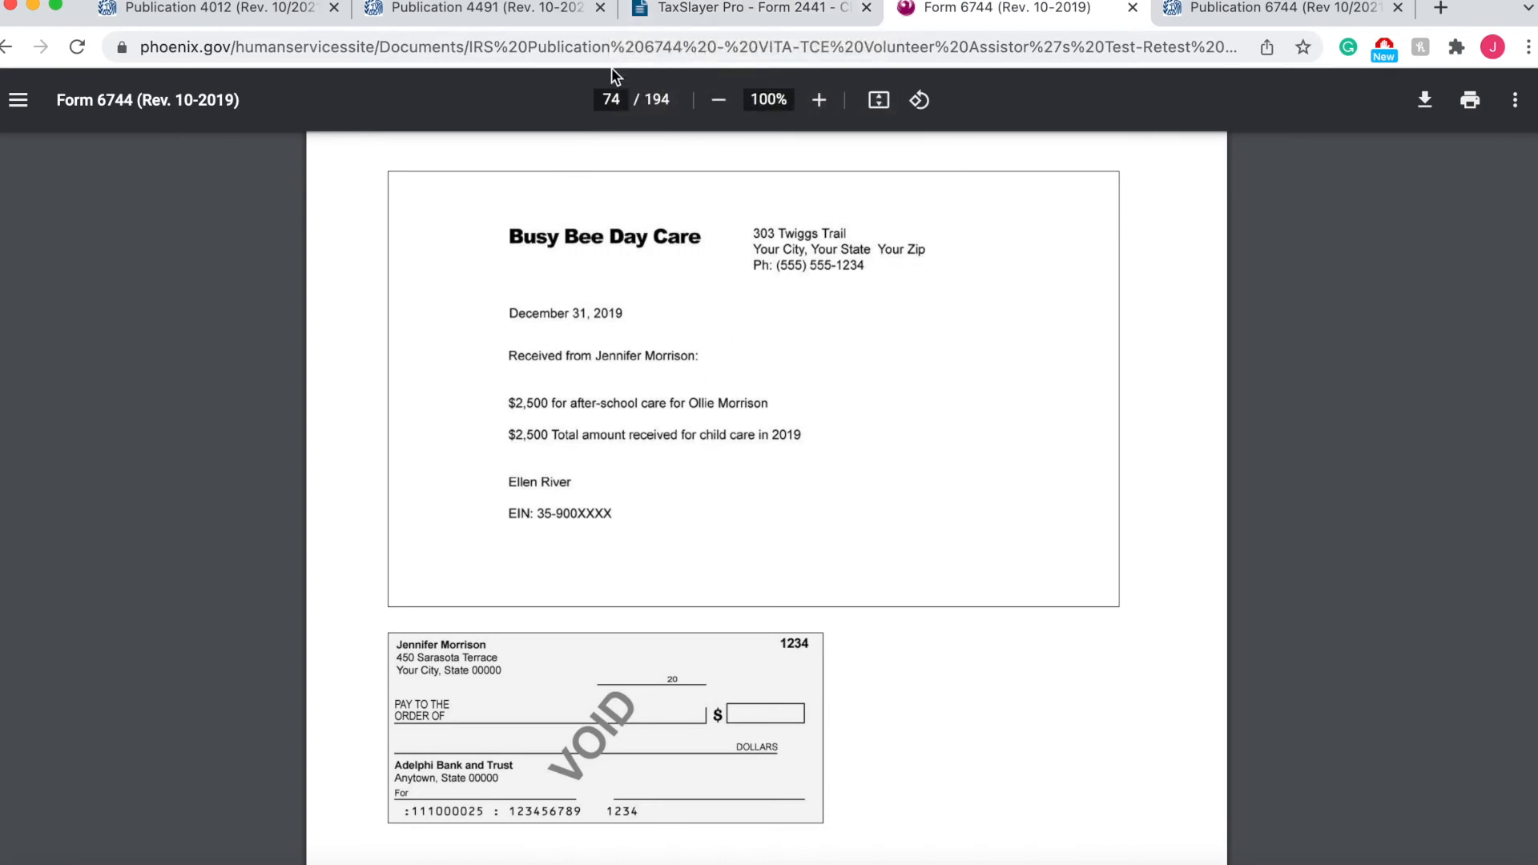
pyautogui.click(720, 17)
# Correct the provider's ZIP code from 46112 to 97403
pyautogui.scroll(-3, 553, 591)
pyautogui.click(295, 450)
pyautogui.click(295, 452)
pyautogui.press('BackSpace')
pyautogui.press('BackSpace')
pyautogui.press('BackSpace')
pyautogui.press('BackSpace')
pyautogui.press('BackSpace')
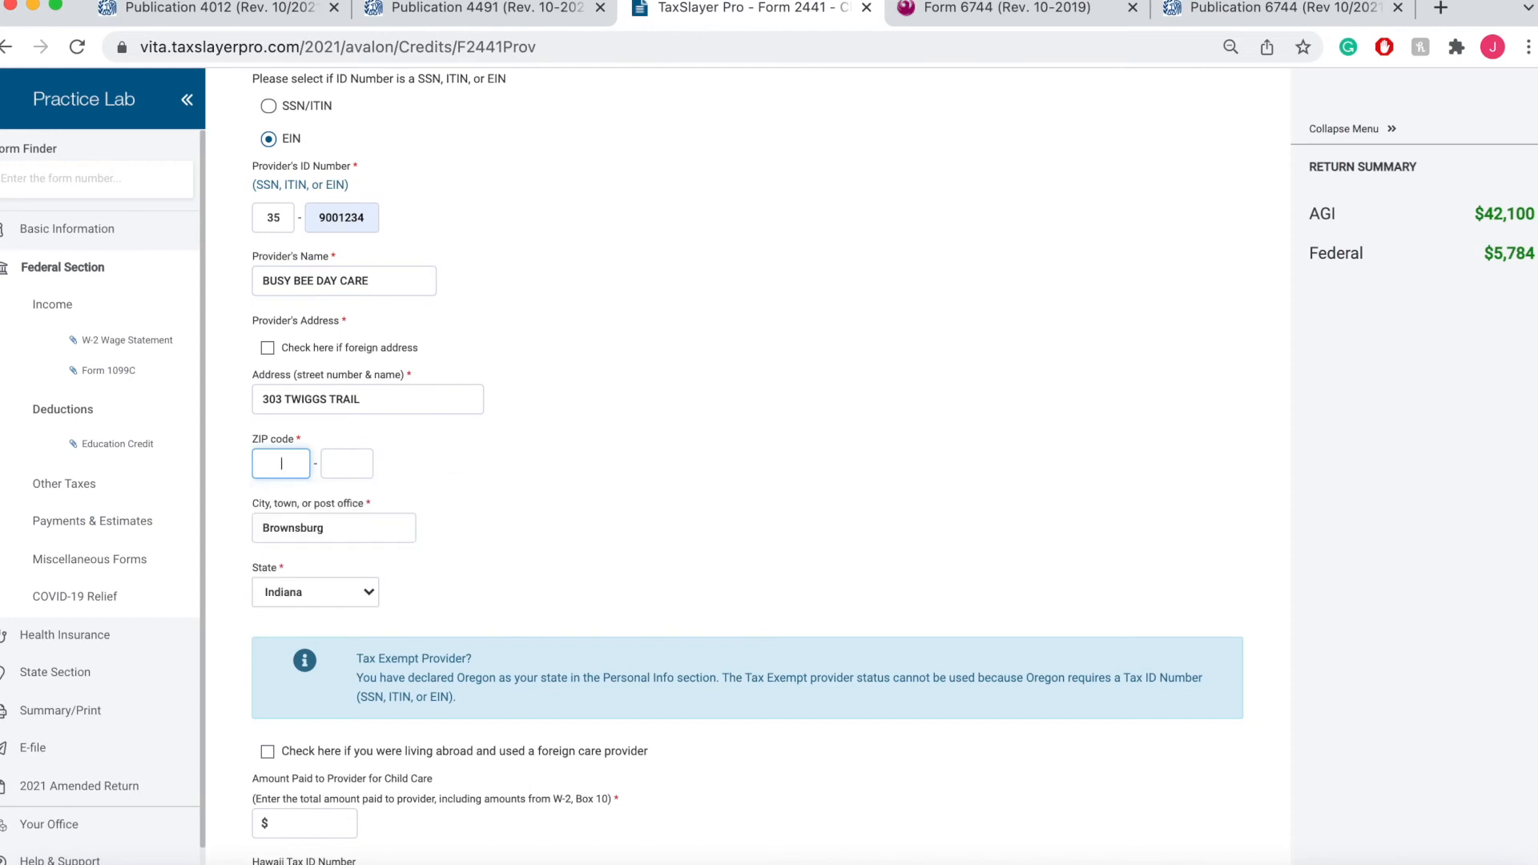
pyautogui.write('97403')
pyautogui.scroll(-1, 586, 522)
pyautogui.scroll(-5, 586, 522)
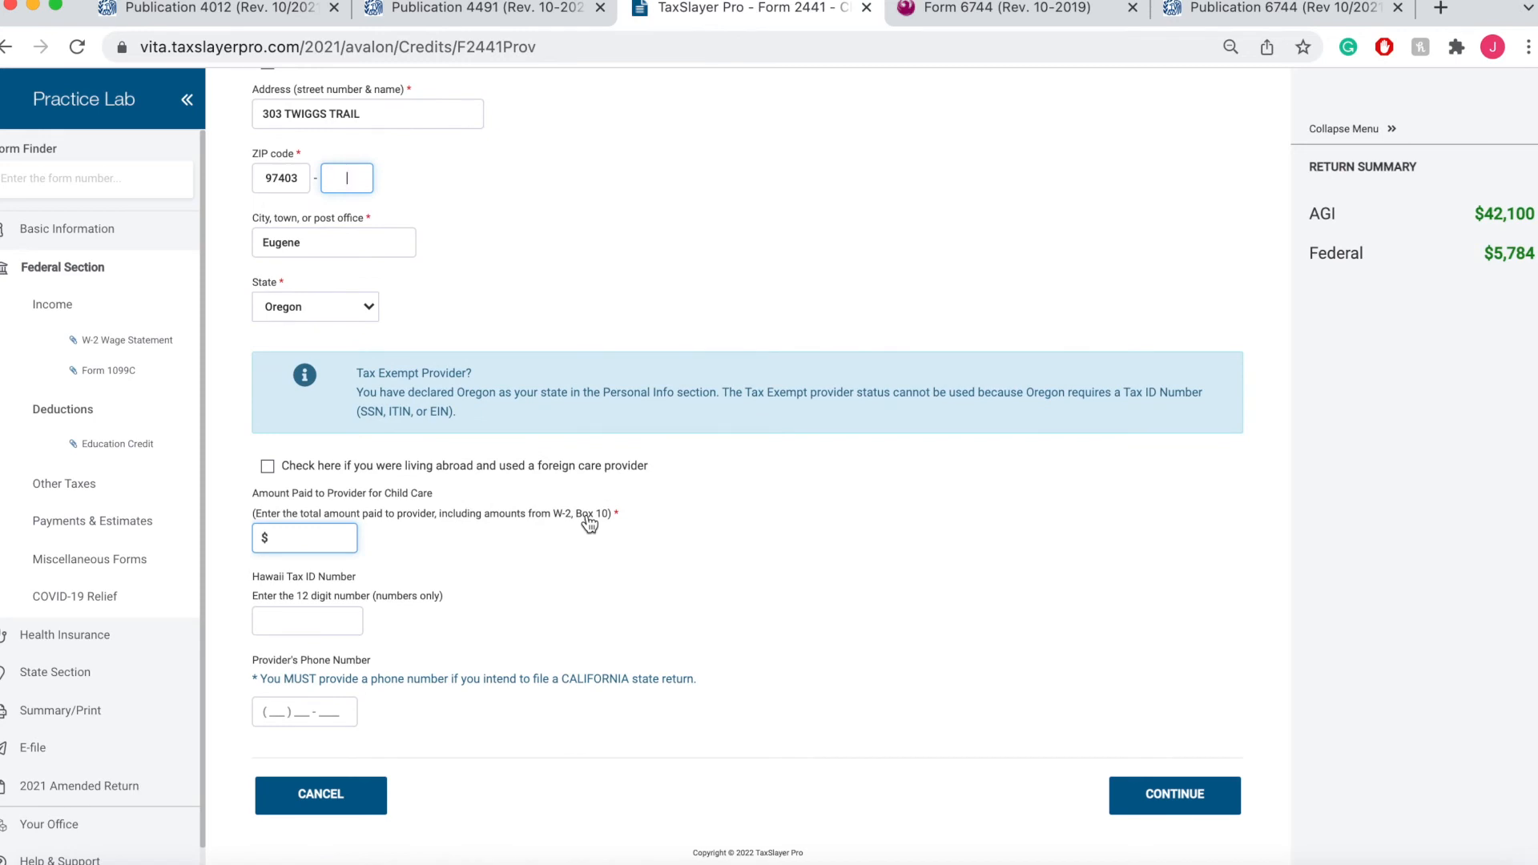
# Enter 2500 as the amount paid to the provider, per the receipt
pyautogui.click(319, 538)
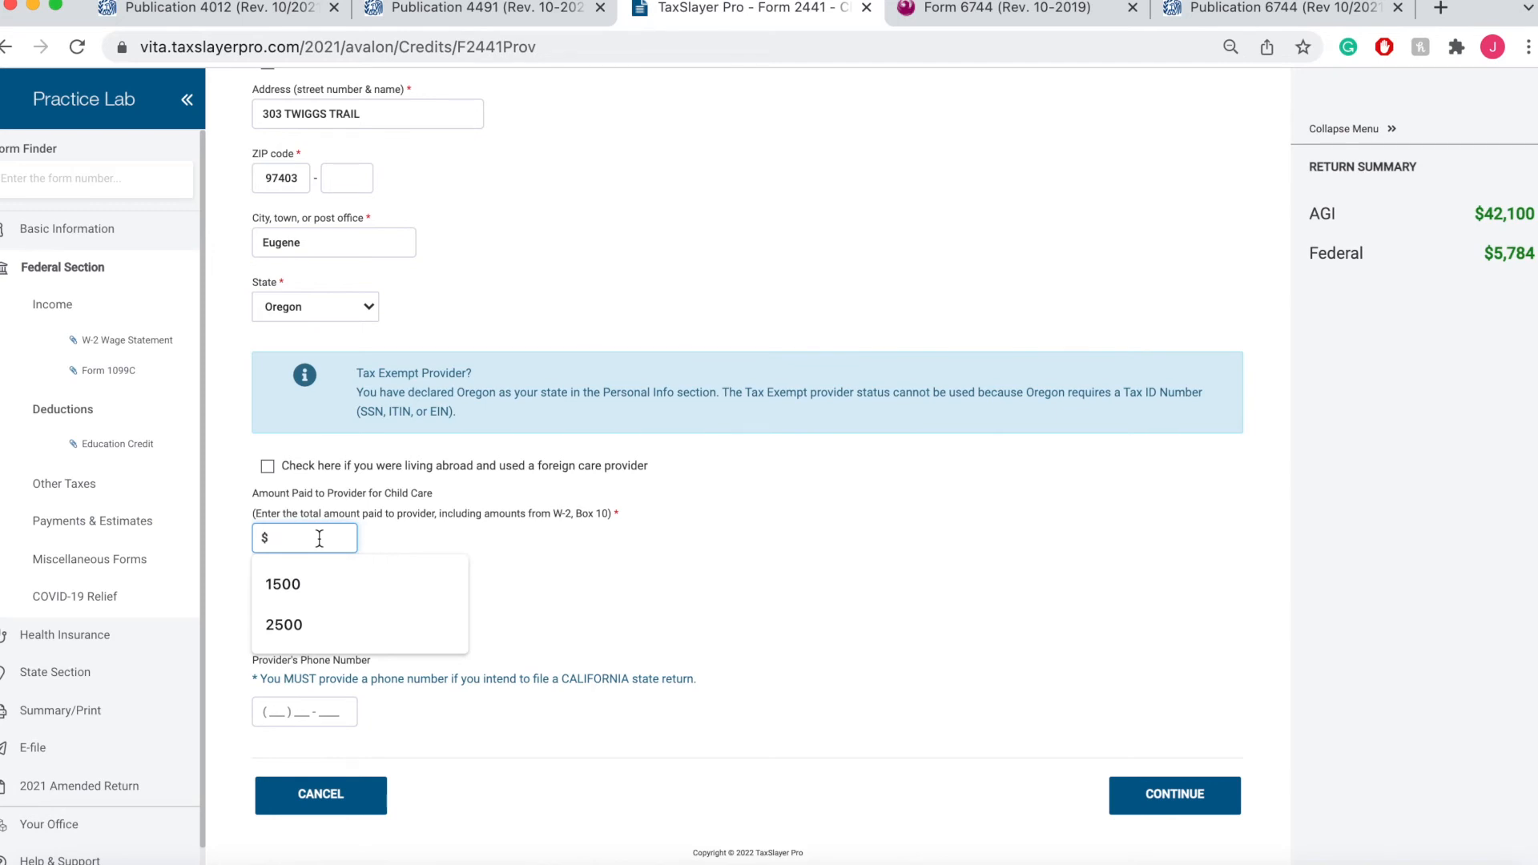
pyautogui.click(991, 11)
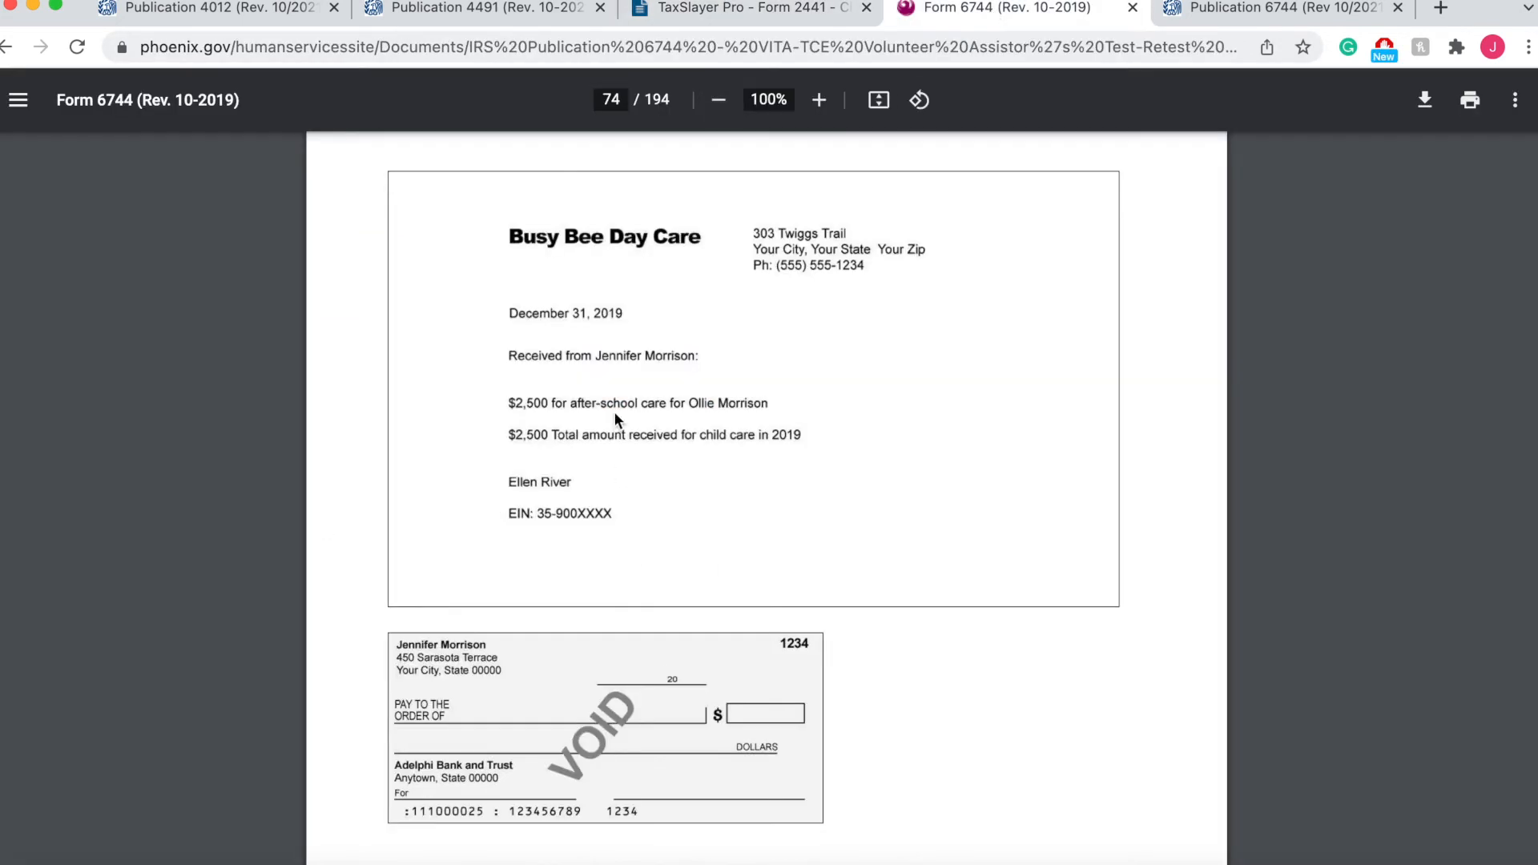
pyautogui.click(703, 10)
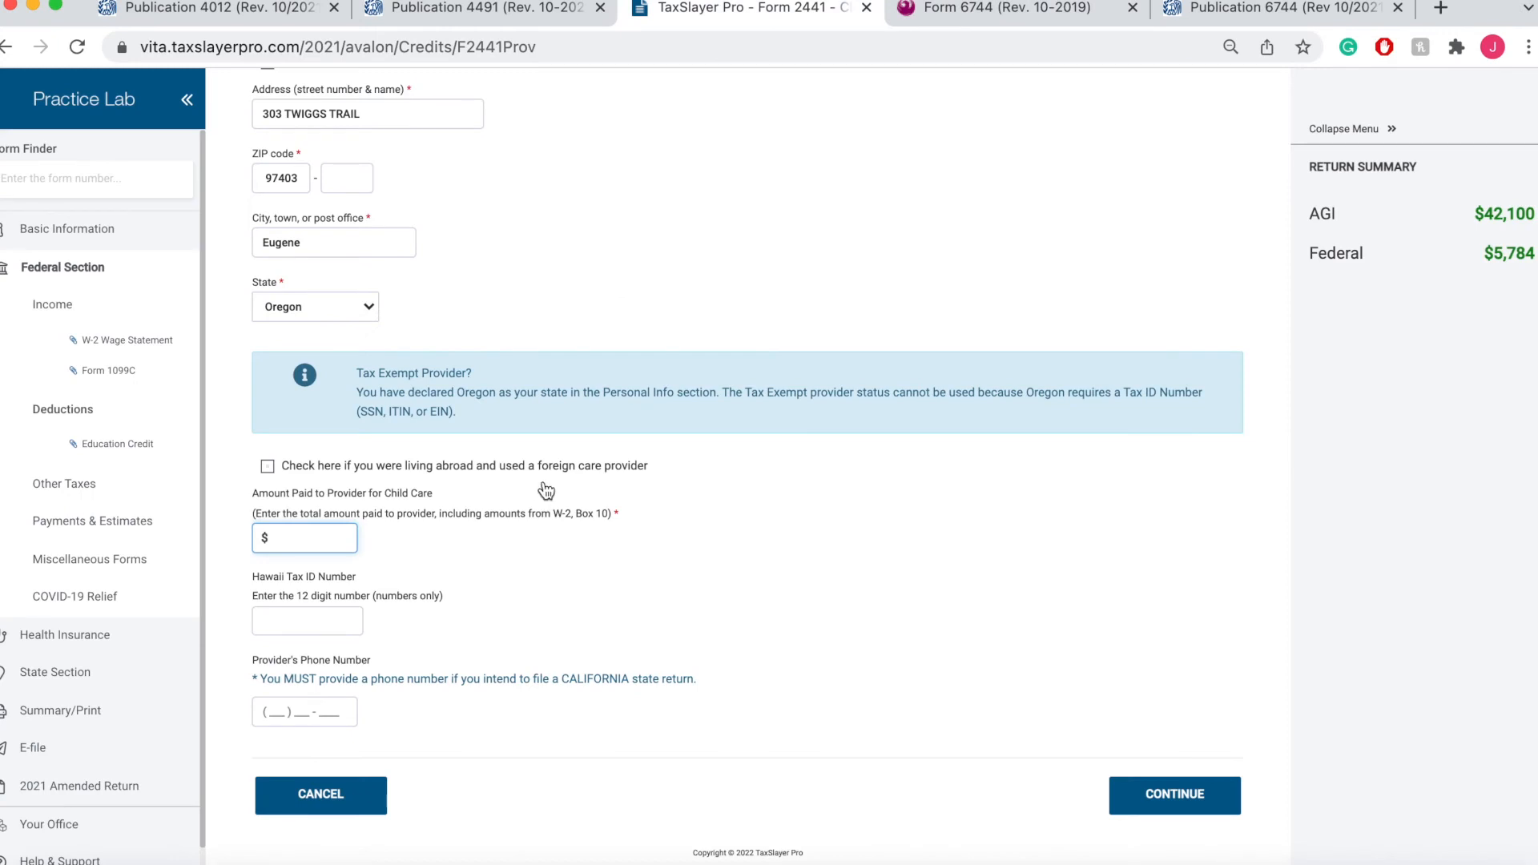
pyautogui.write('25')
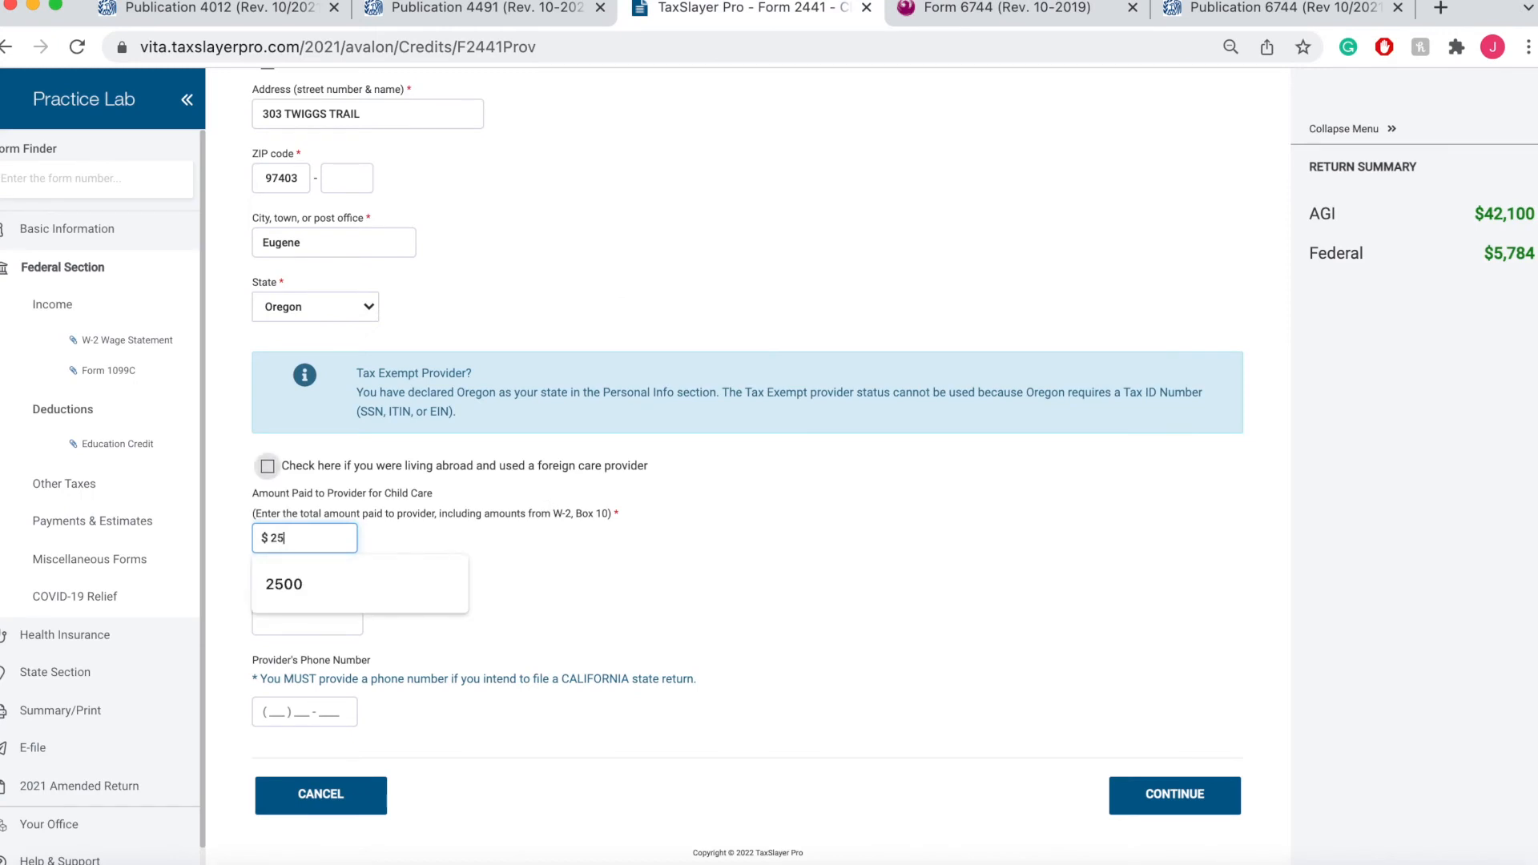
pyautogui.write('00')
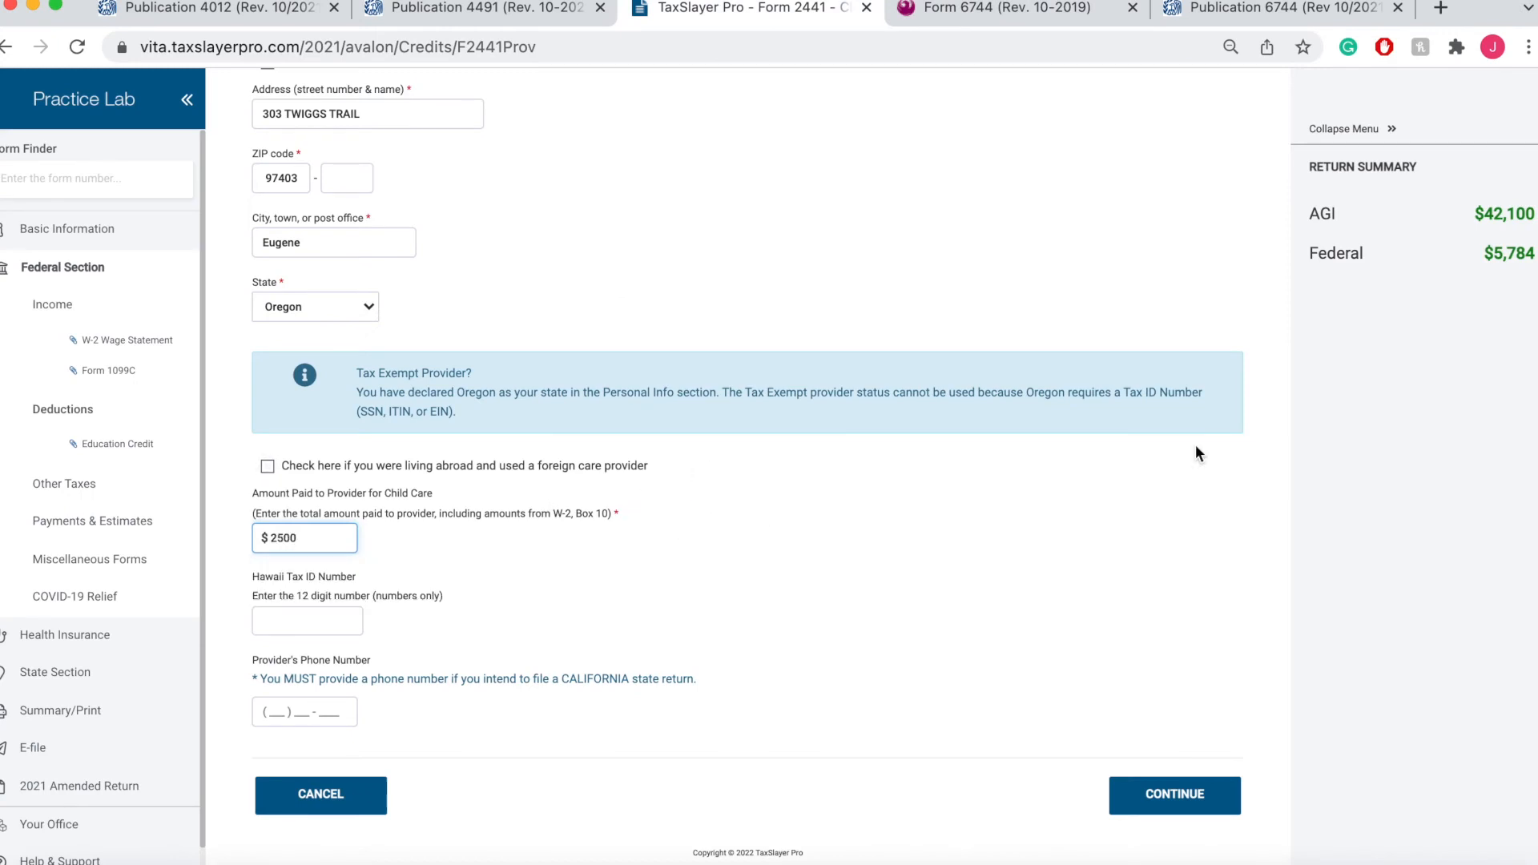
pyautogui.click(1312, 529)
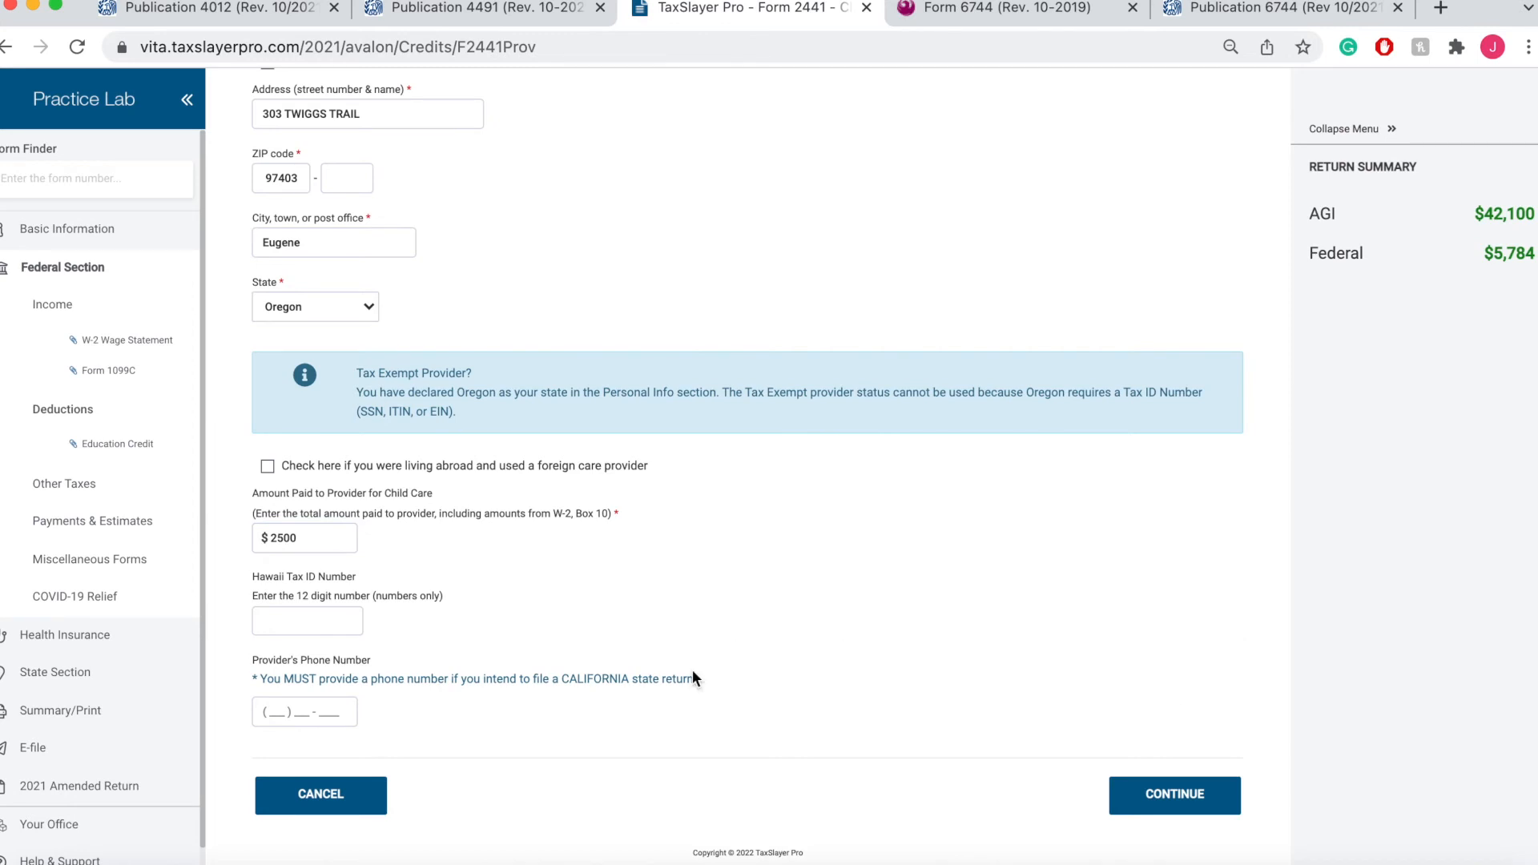
# Enter the provider's phone number from the day care receipt
pyautogui.click(1008, 8)
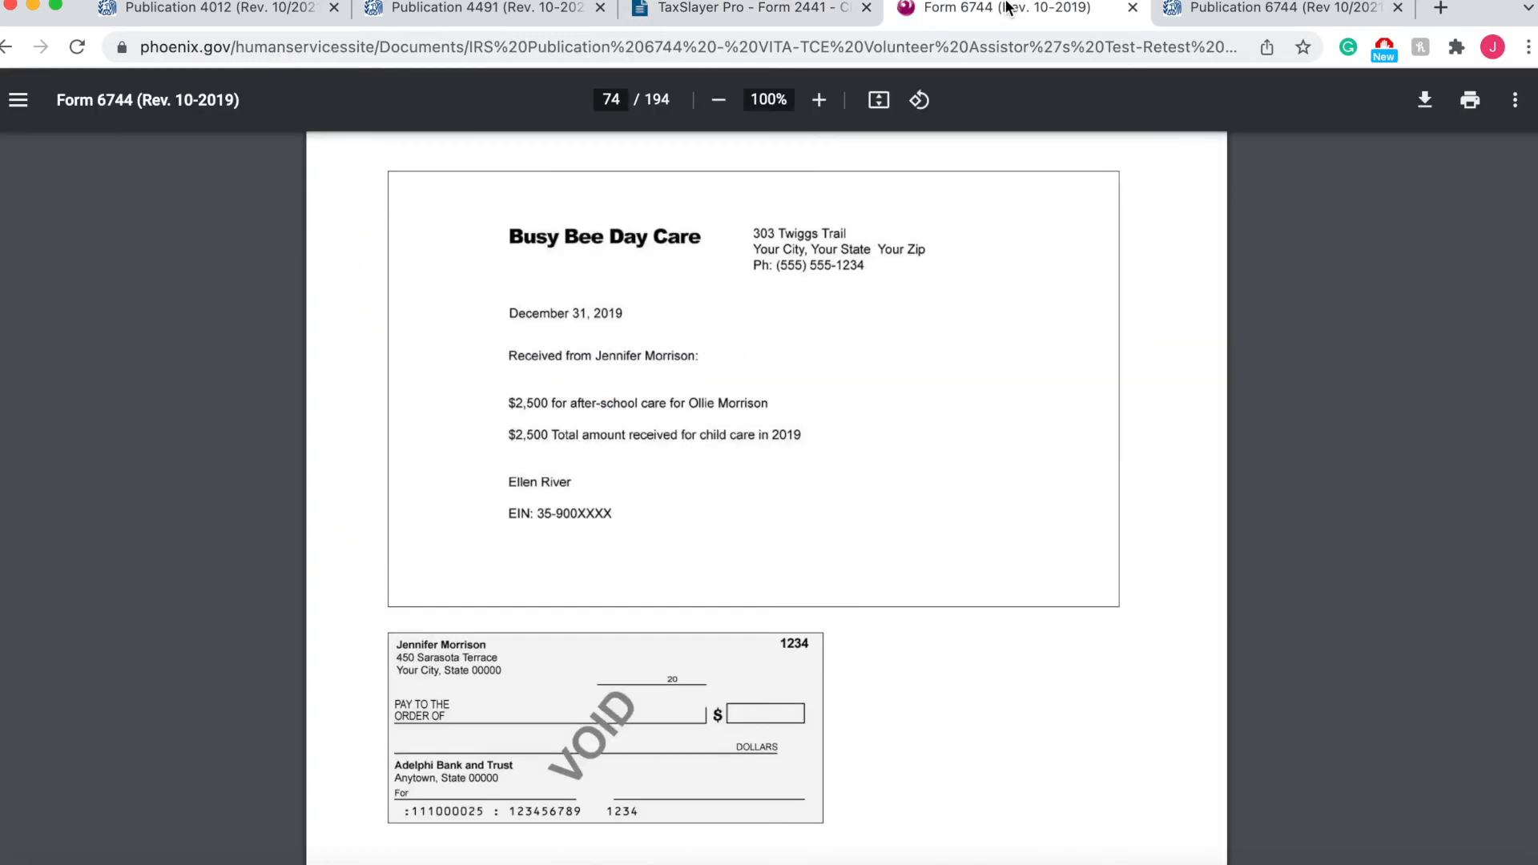
pyautogui.click(799, 20)
pyautogui.click(272, 710)
pyautogui.write('55')
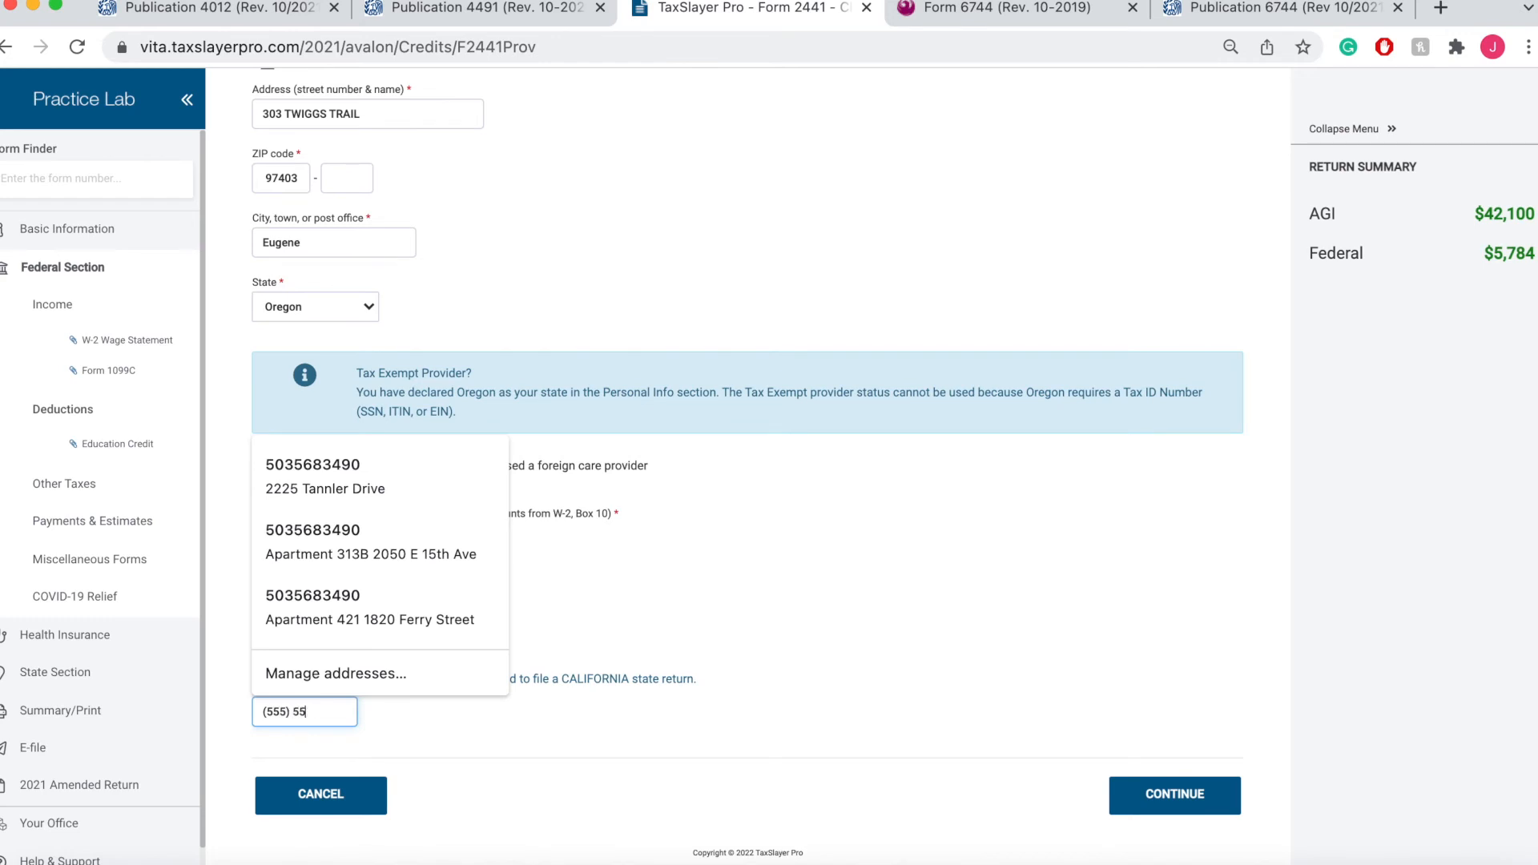
pyautogui.write('55551234')
pyautogui.click(1043, 14)
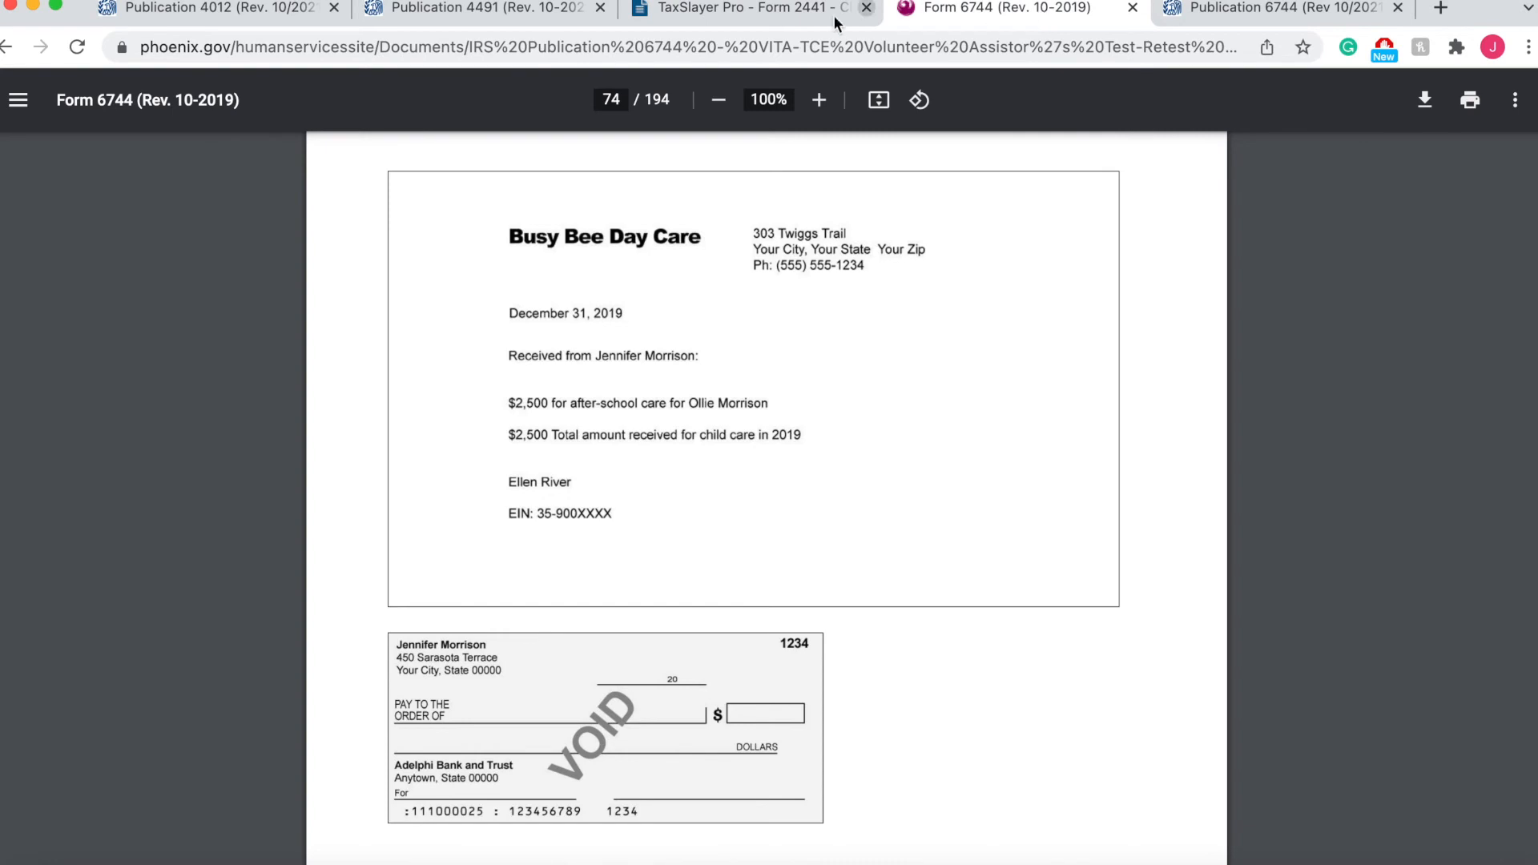
pyautogui.click(780, 16)
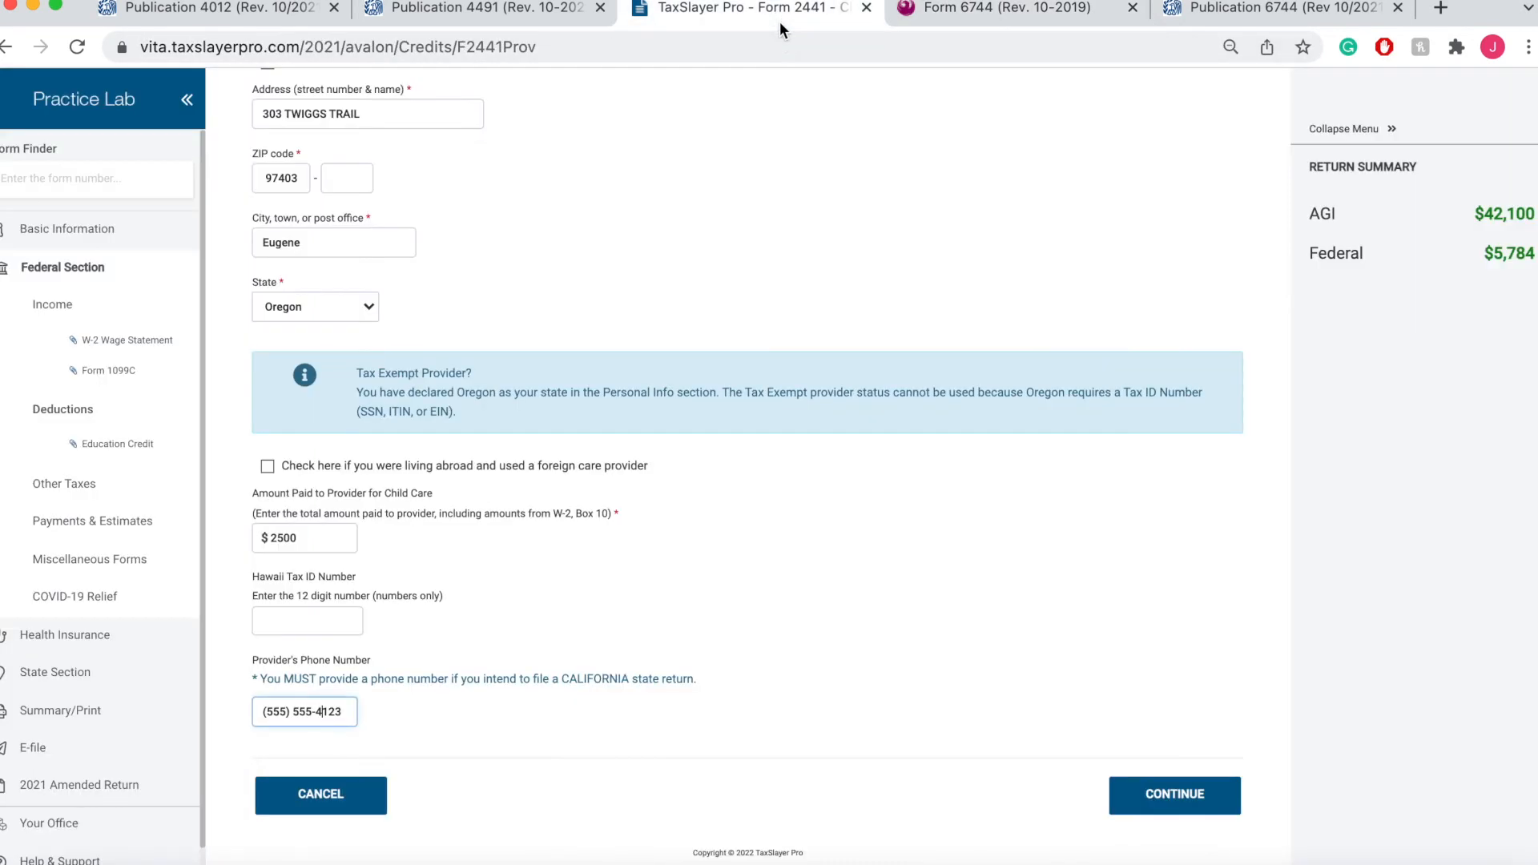
# Review the EIN, name, address, amount and phone entries, then save the provider
pyautogui.scroll(7, 715, 382)
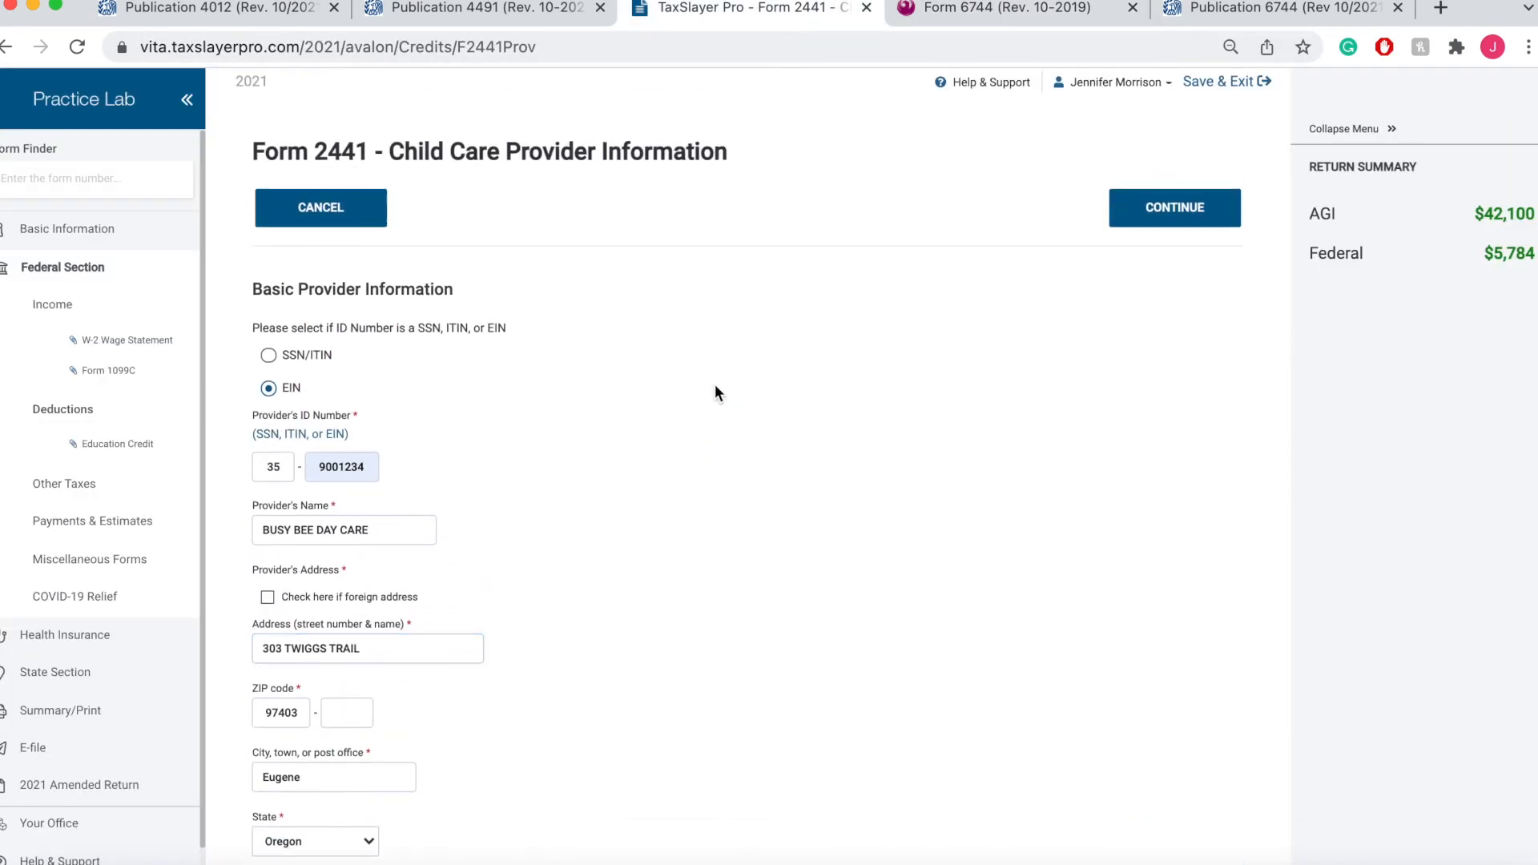
pyautogui.scroll(-3, 714, 383)
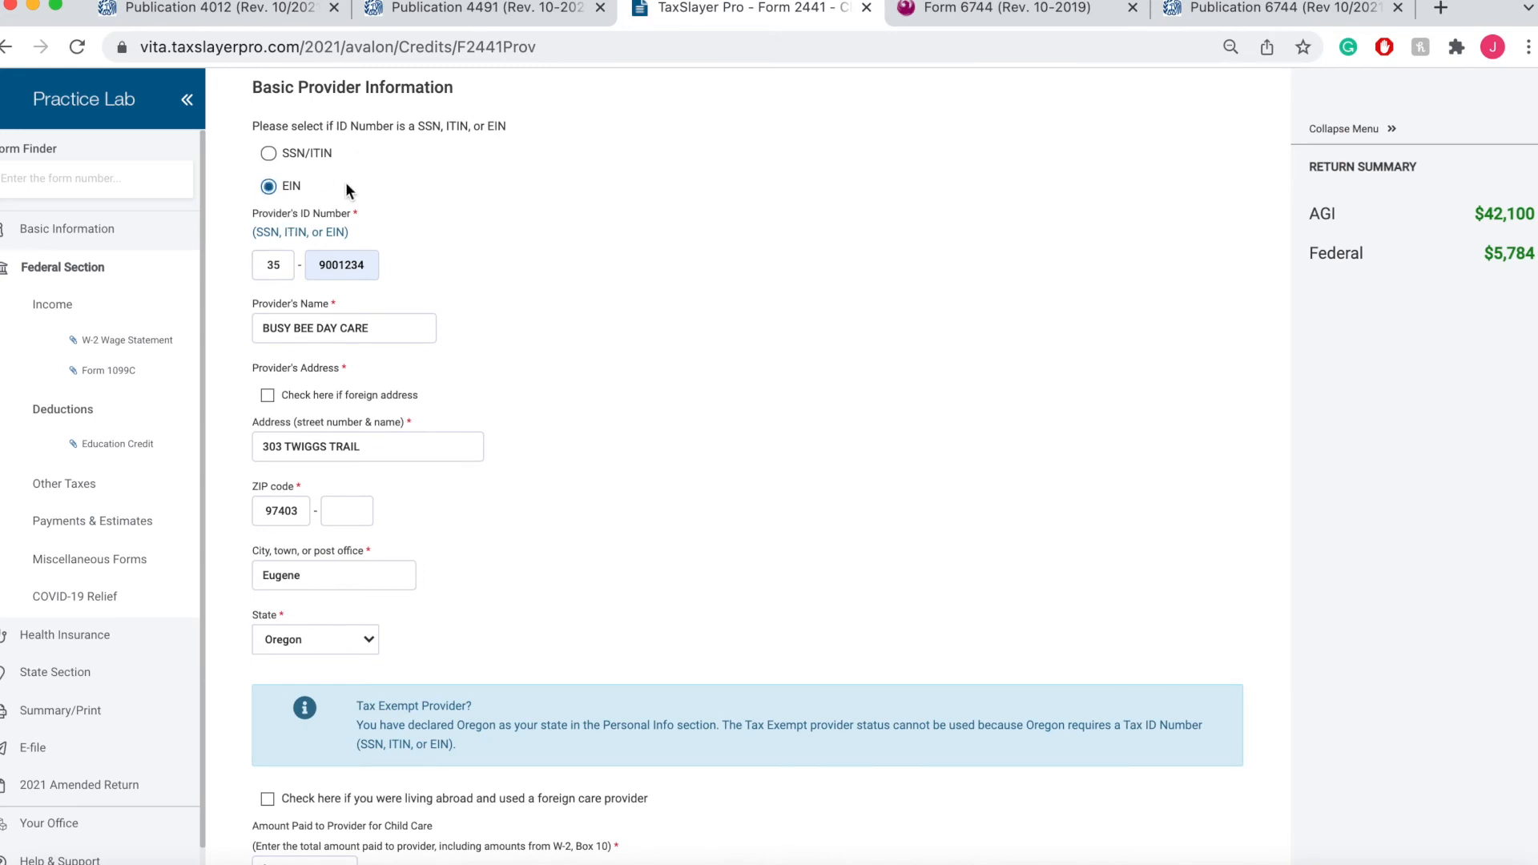
pyautogui.click(307, 187)
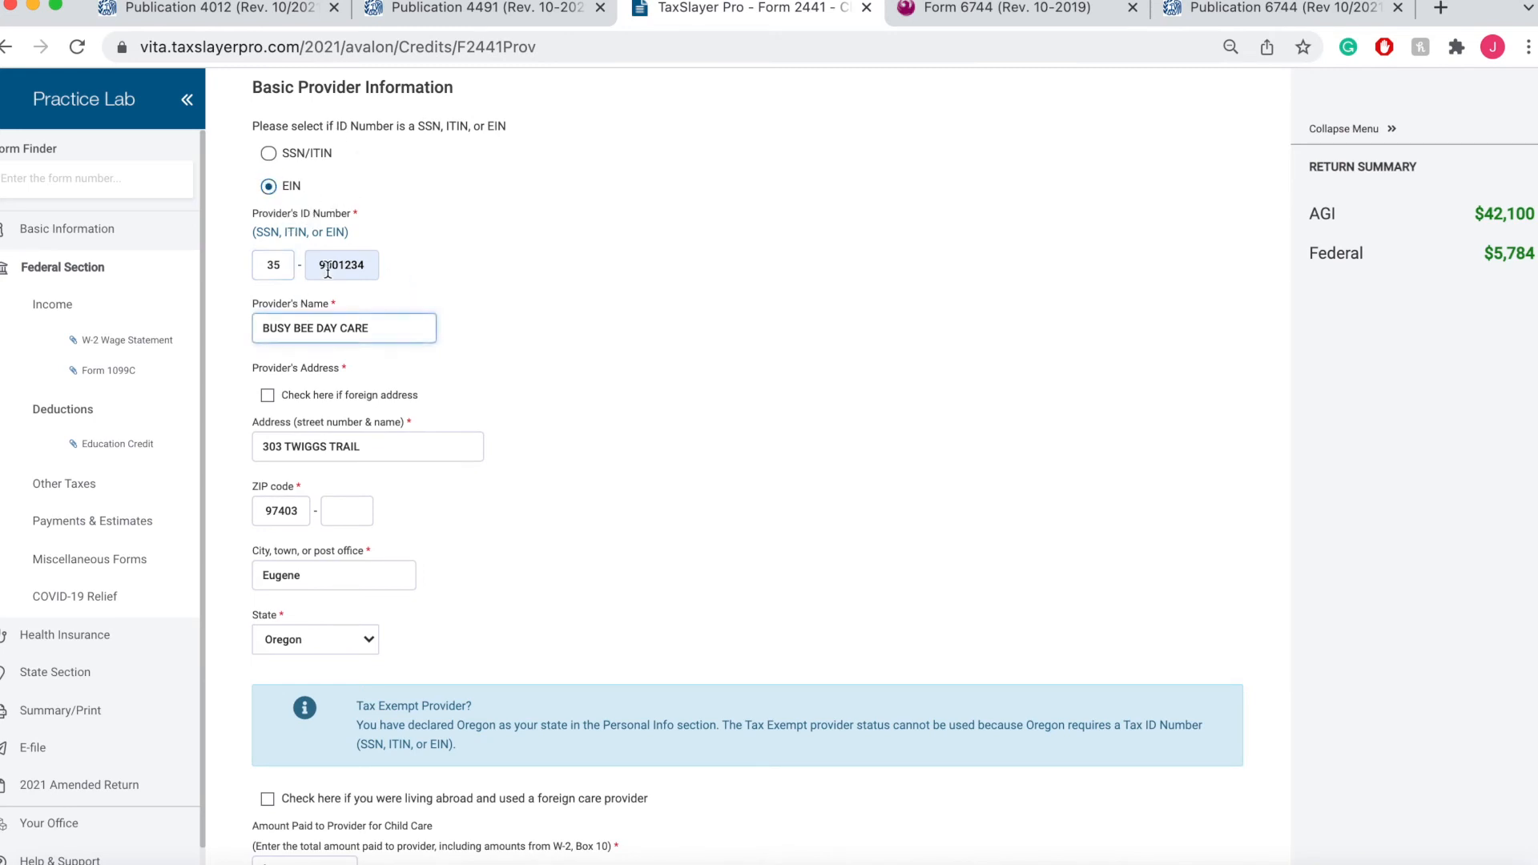
pyautogui.click(419, 333)
pyautogui.click(479, 431)
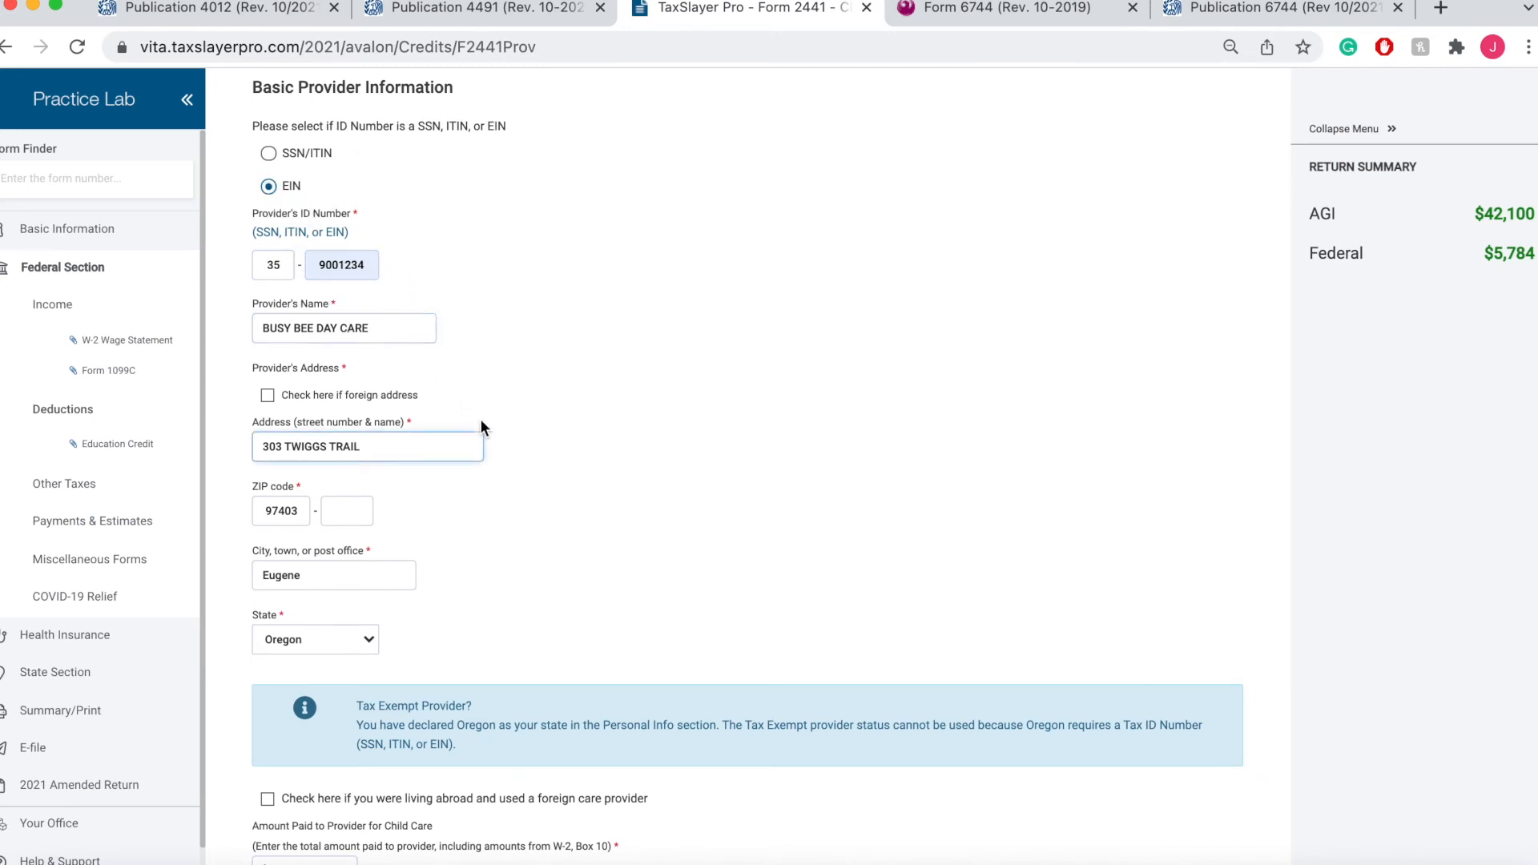
pyautogui.scroll(-2, 481, 420)
pyautogui.click(344, 486)
pyautogui.scroll(-4, 343, 488)
pyautogui.click(327, 530)
pyautogui.click(323, 704)
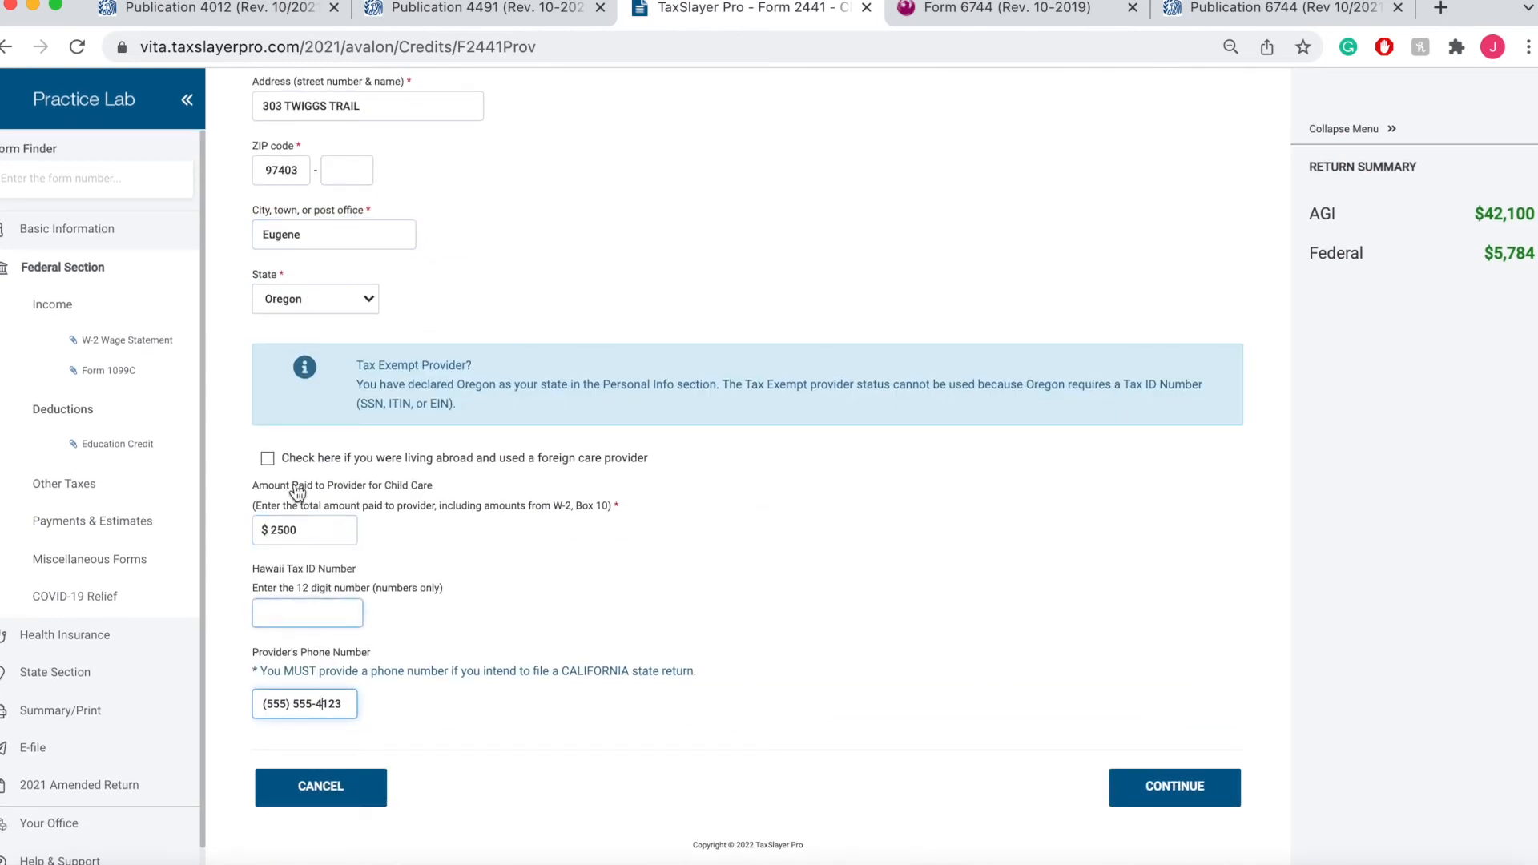
pyautogui.click(1166, 793)
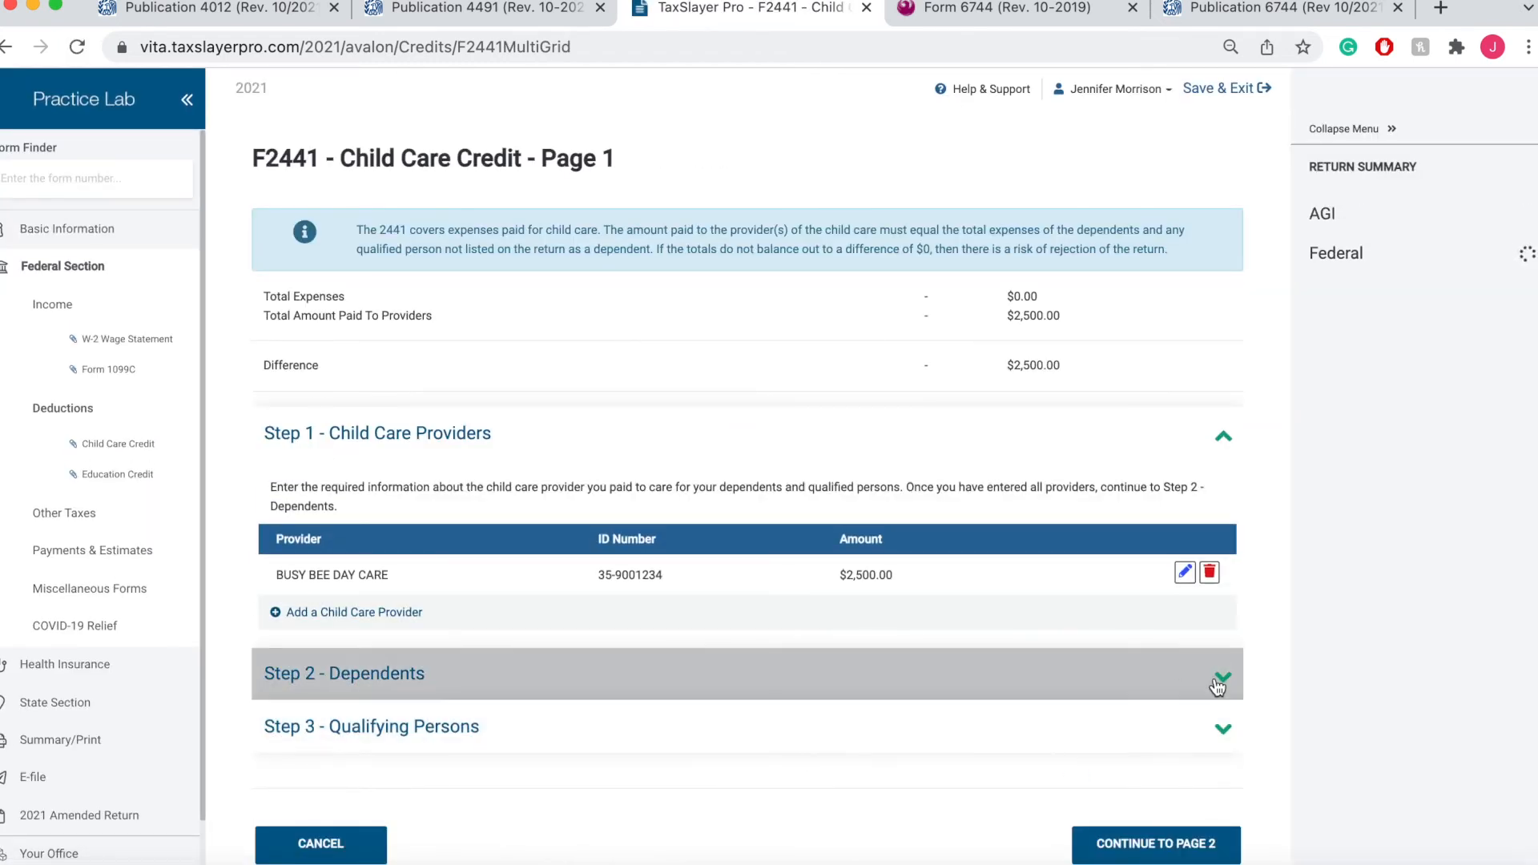
# Expand Step 2 - Dependents and edit the dependent child's qualifying expenses row
pyautogui.click(1213, 681)
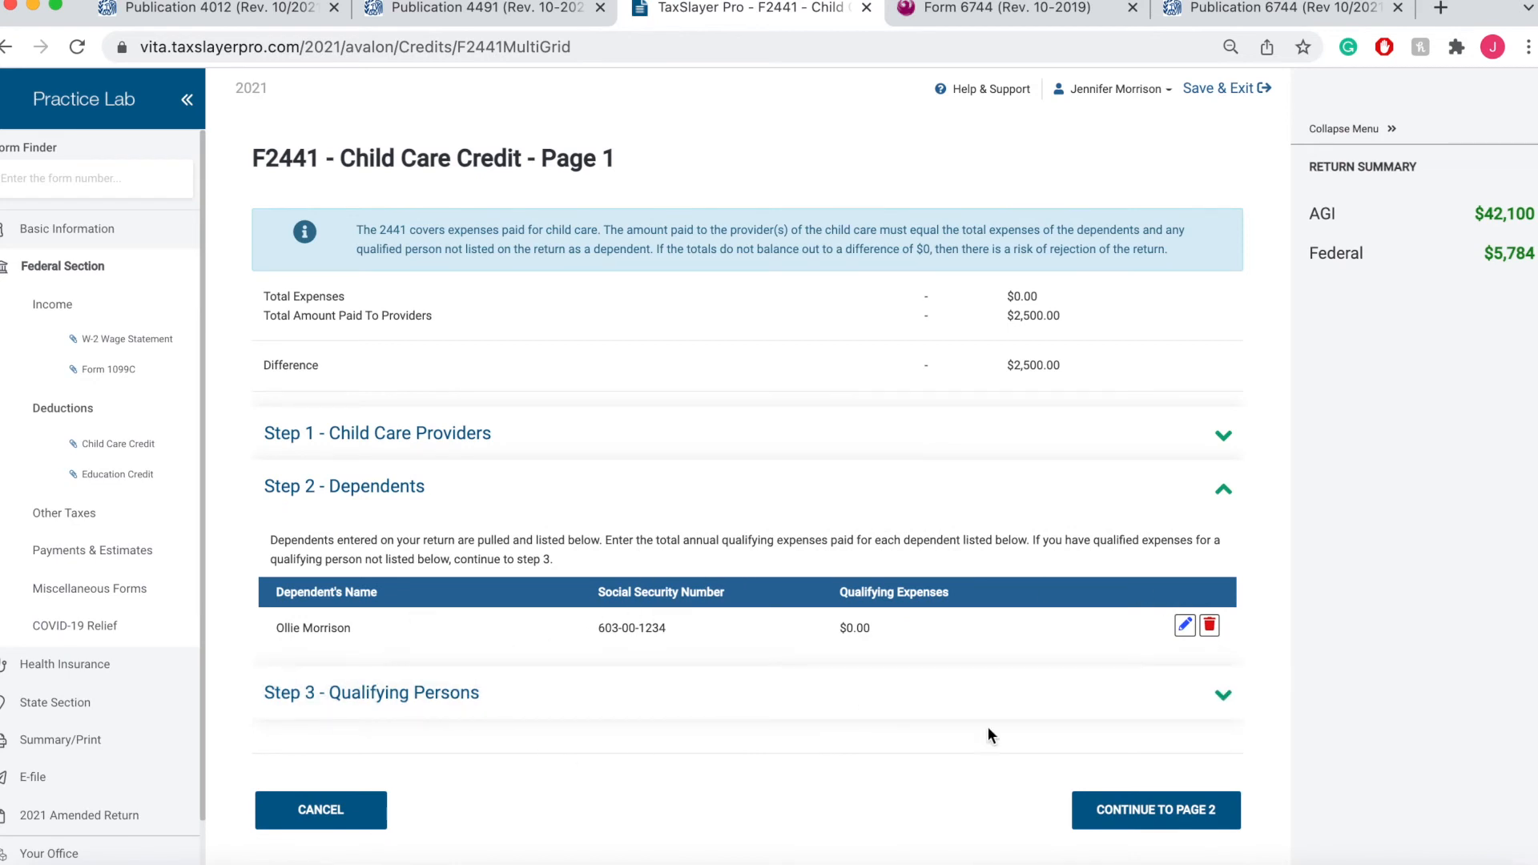
pyautogui.click(1126, 694)
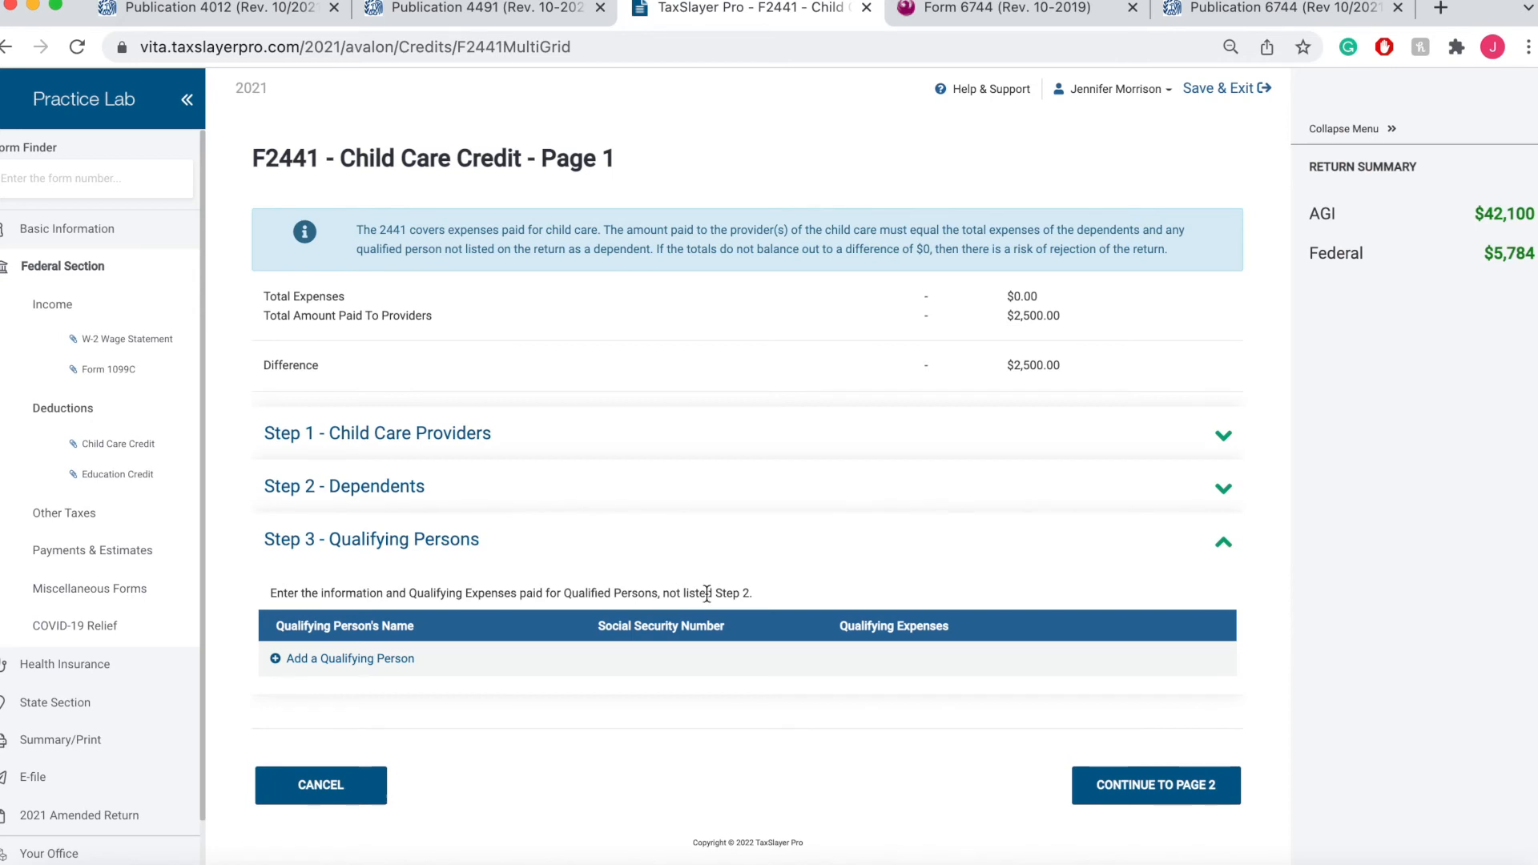
pyautogui.click(1167, 554)
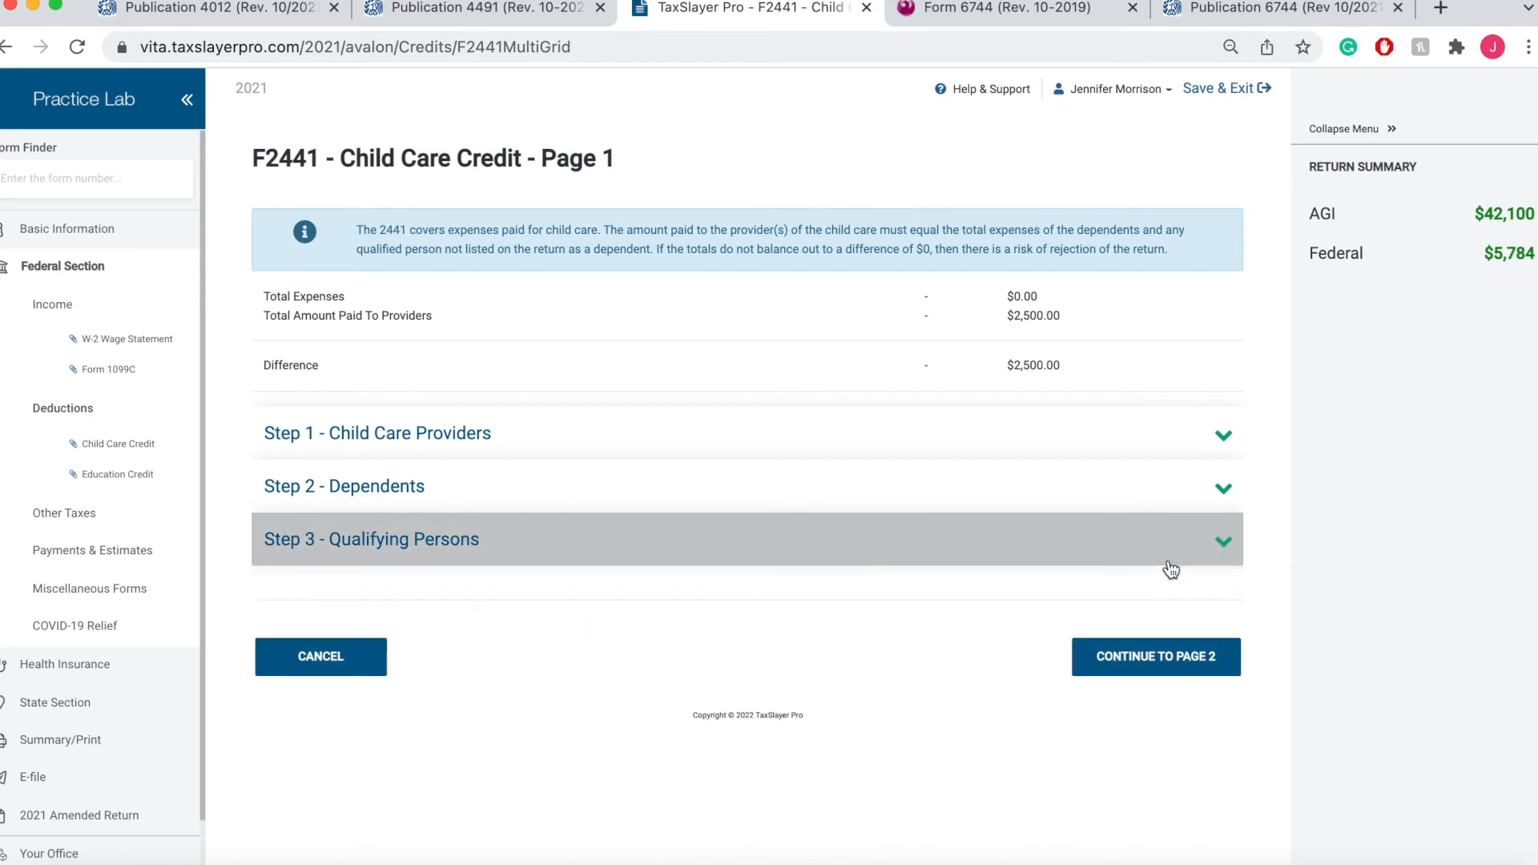
pyautogui.click(1237, 490)
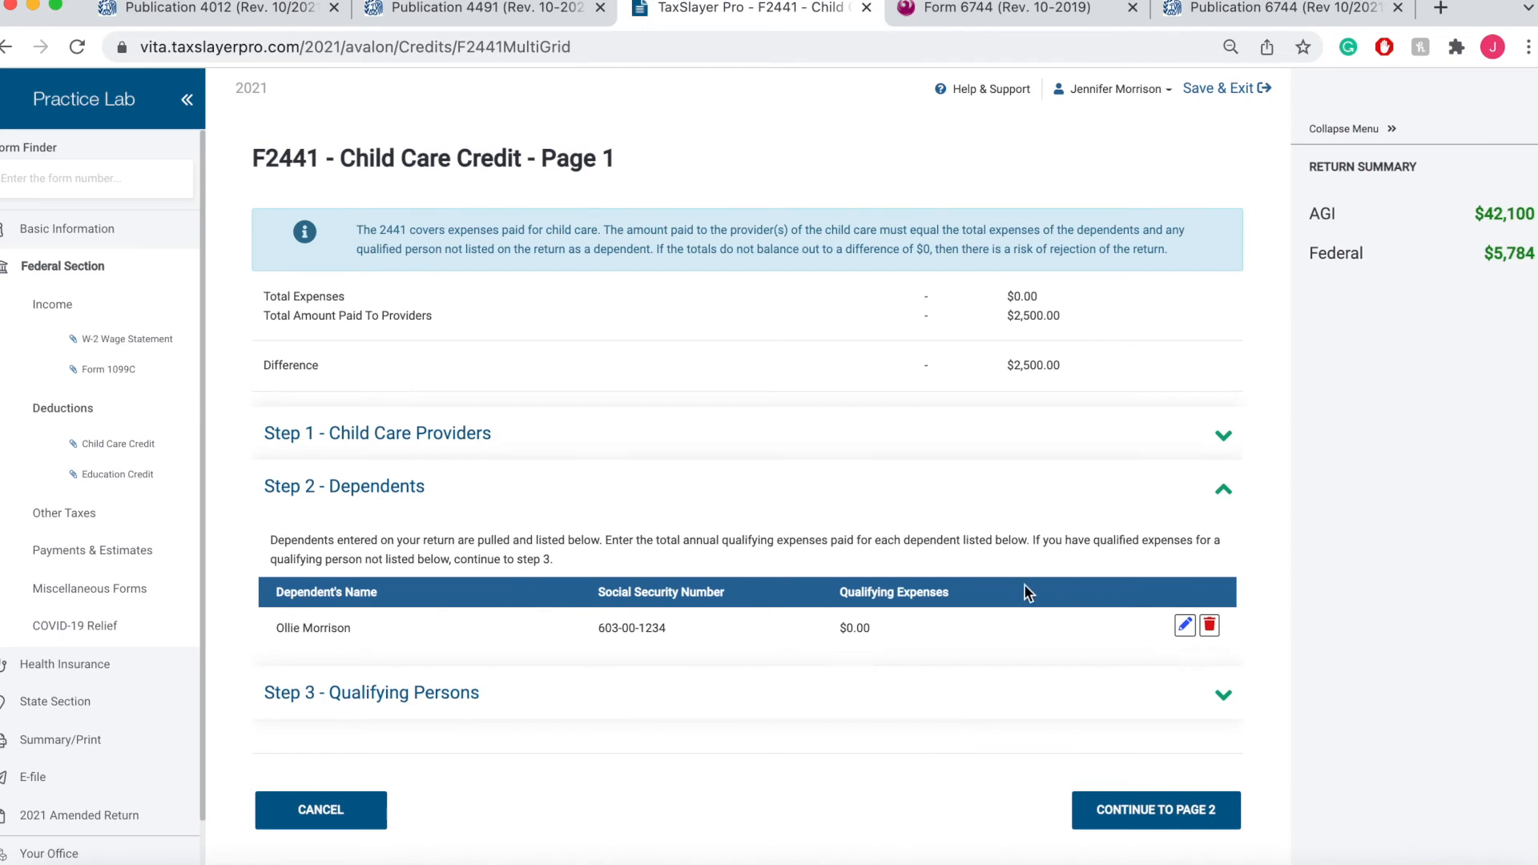
pyautogui.click(1110, 689)
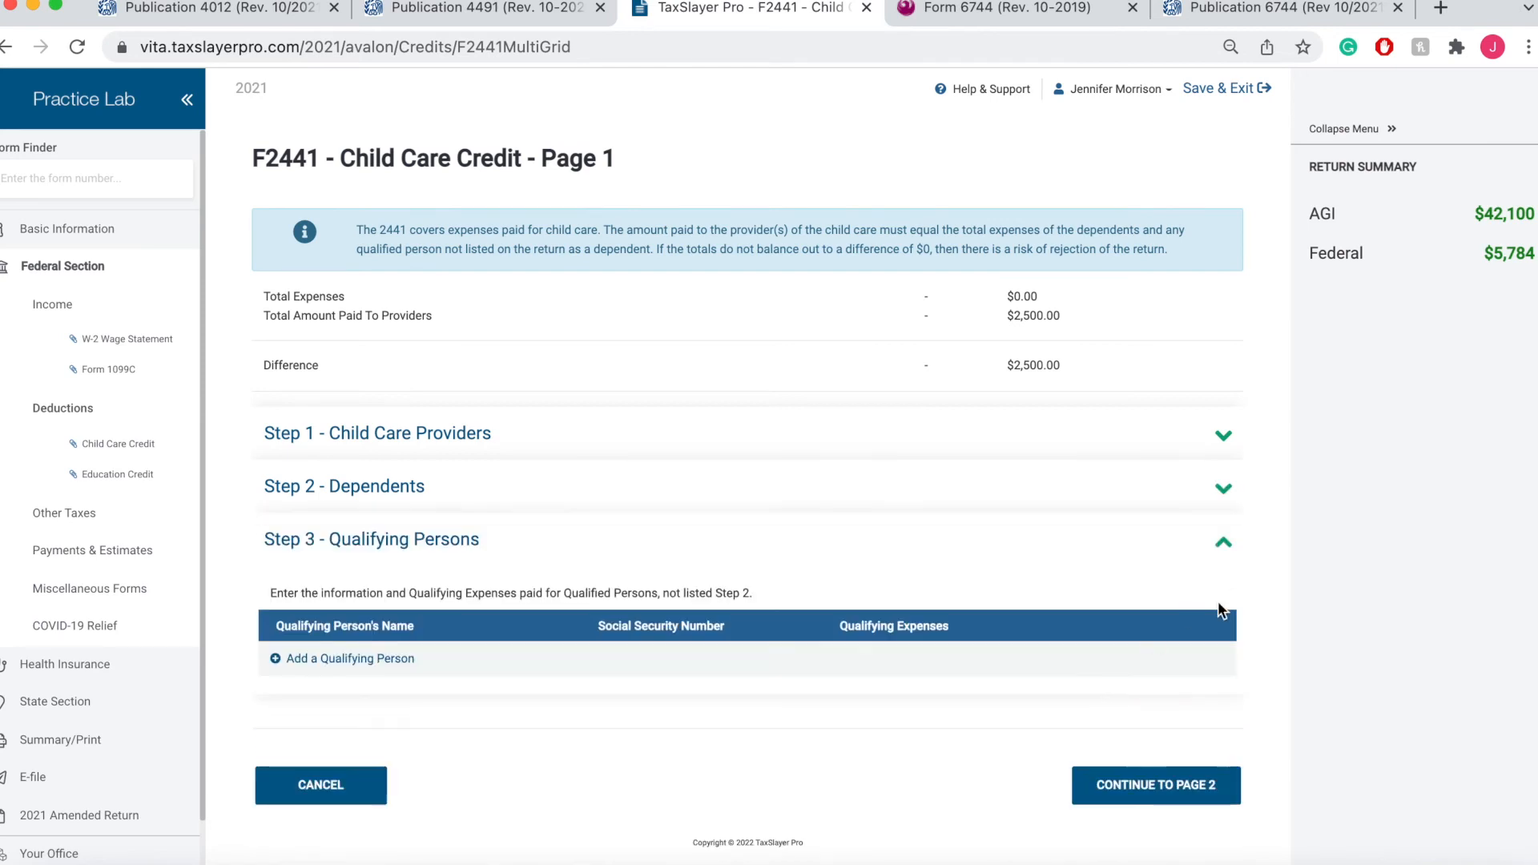
pyautogui.click(1219, 489)
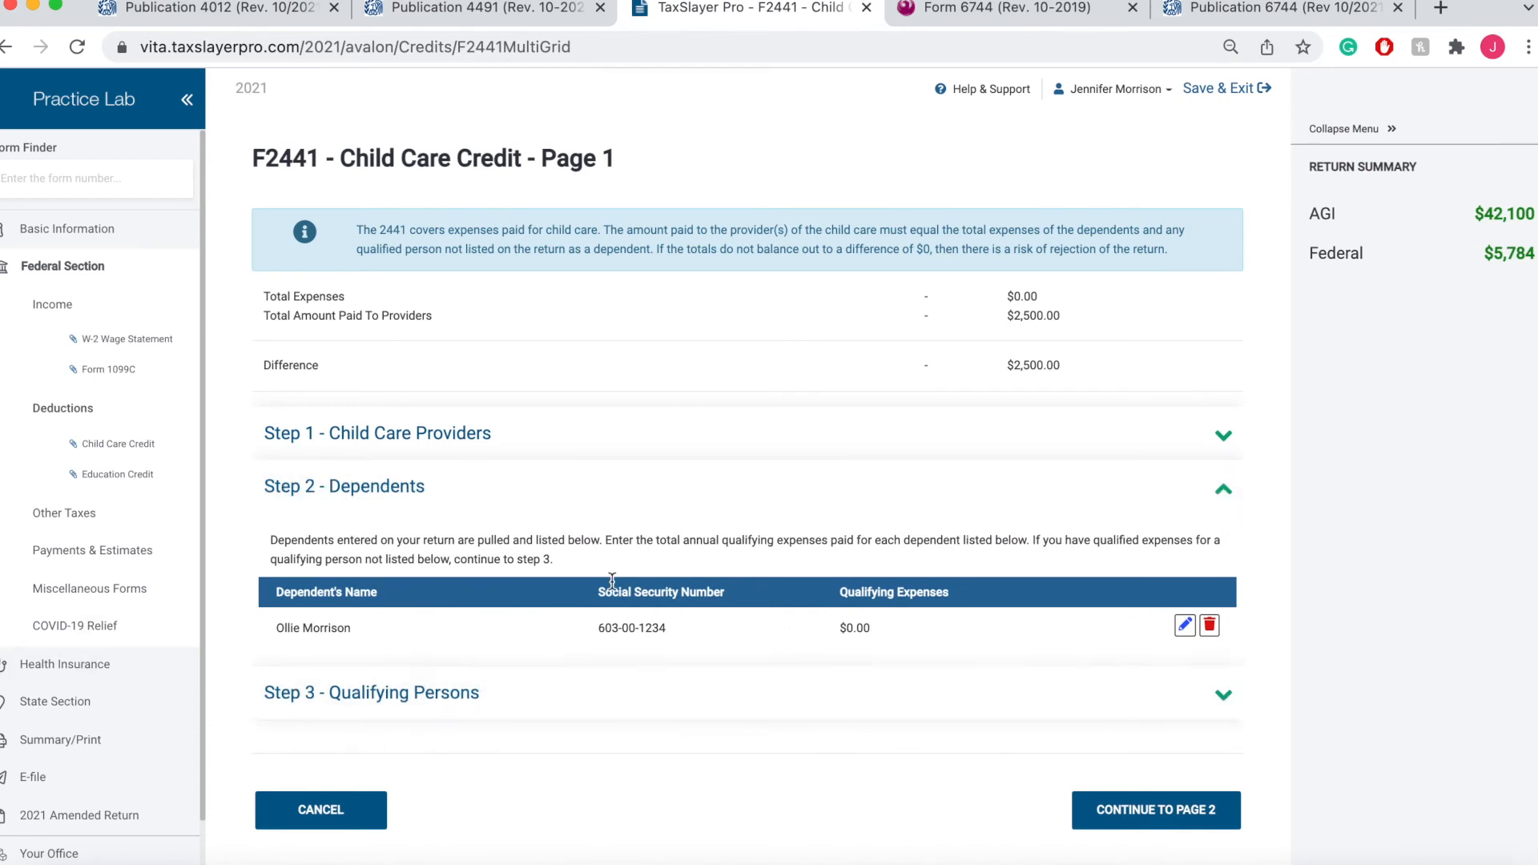
pyautogui.click(1185, 625)
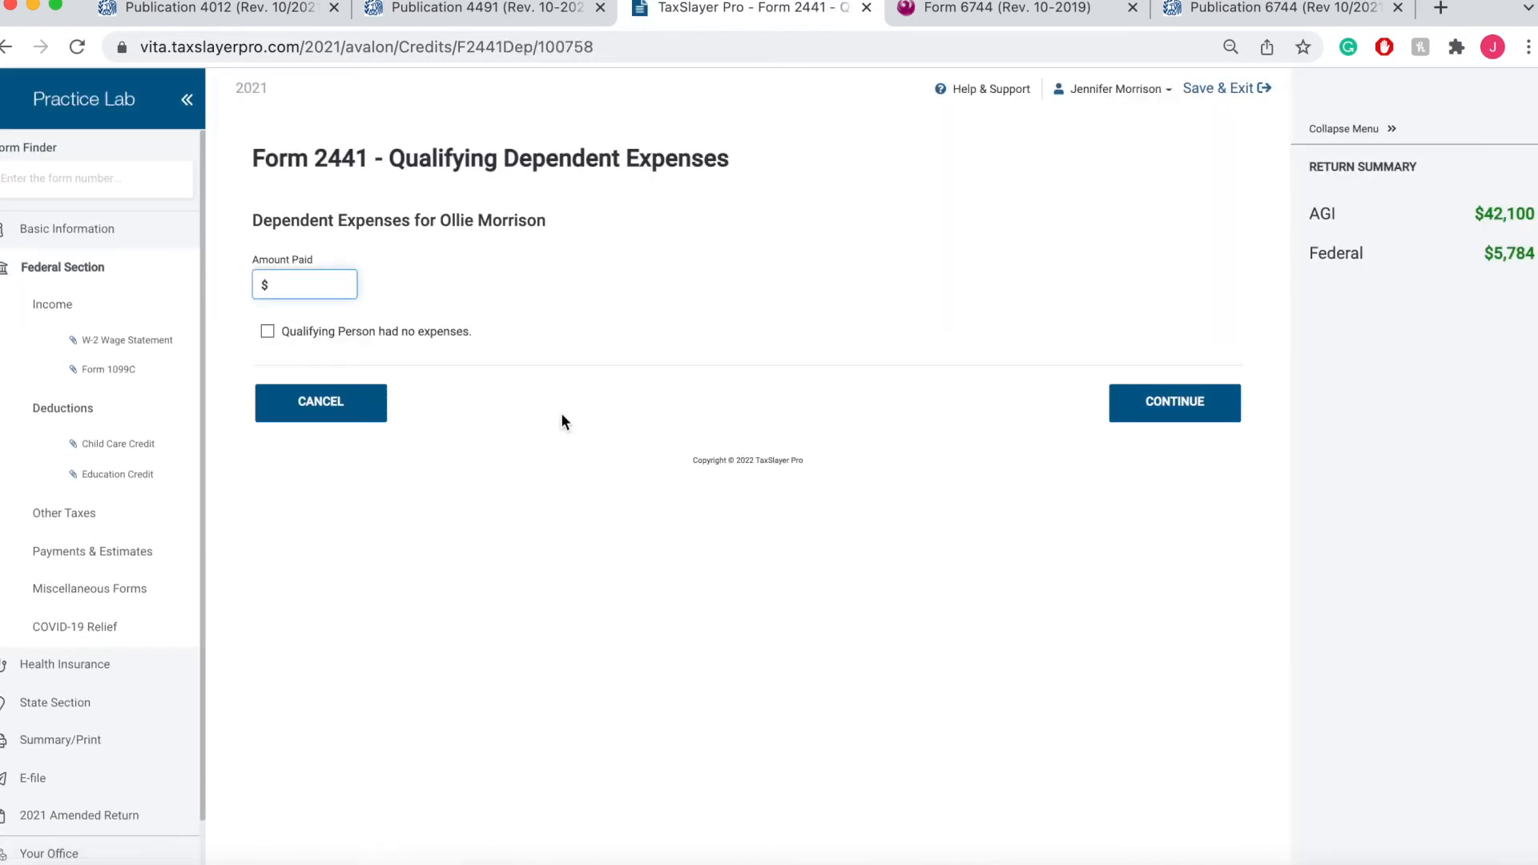
# Enter $2,500 as the dependent's amount paid, balancing the difference to $0.00, and continue to page 2
pyautogui.click(1031, 14)
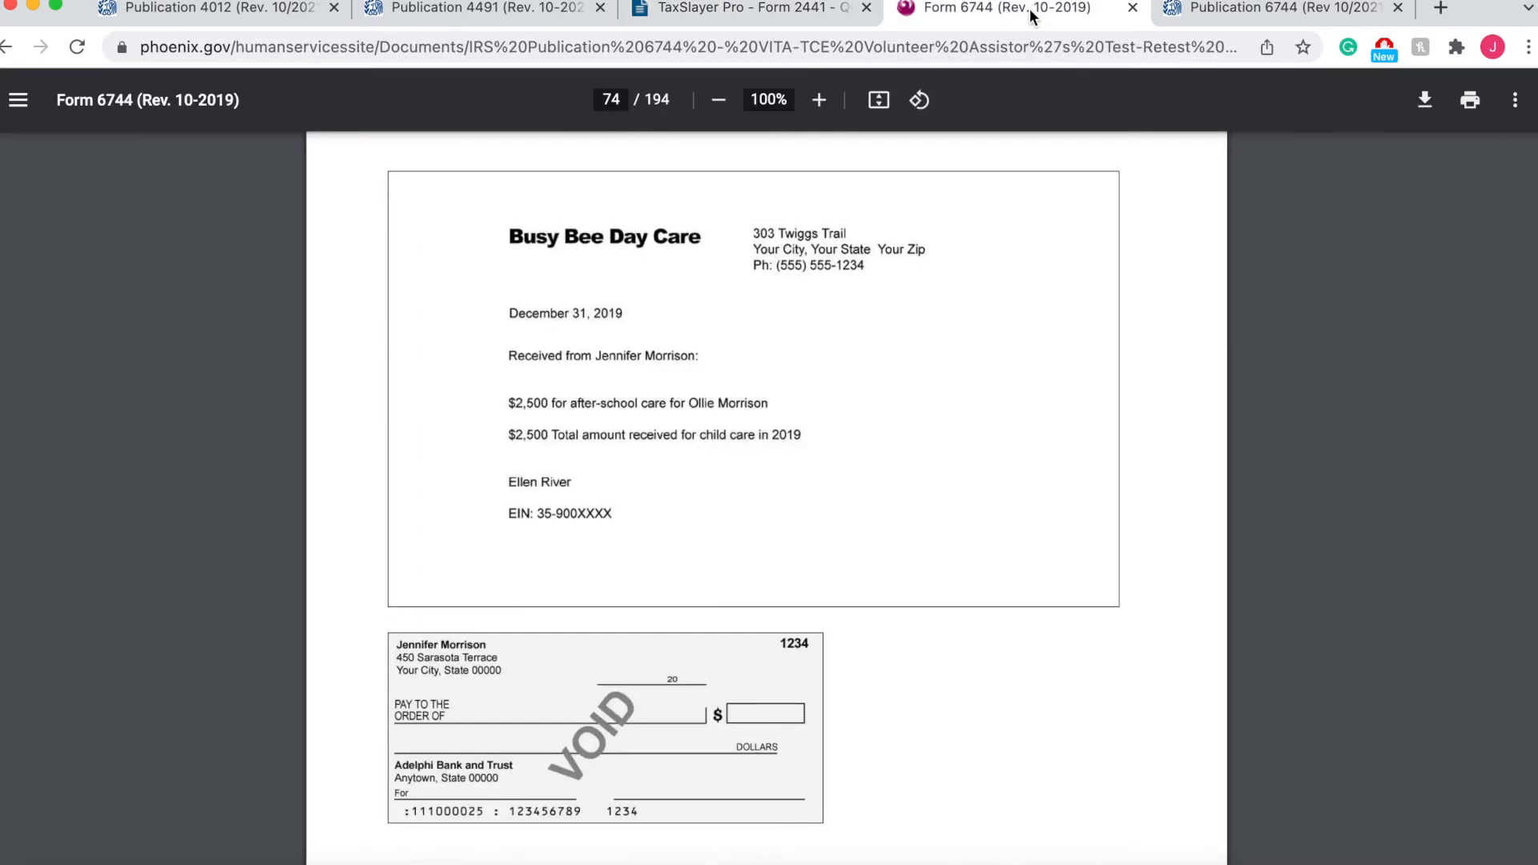
pyautogui.click(767, 14)
pyautogui.write('25000')
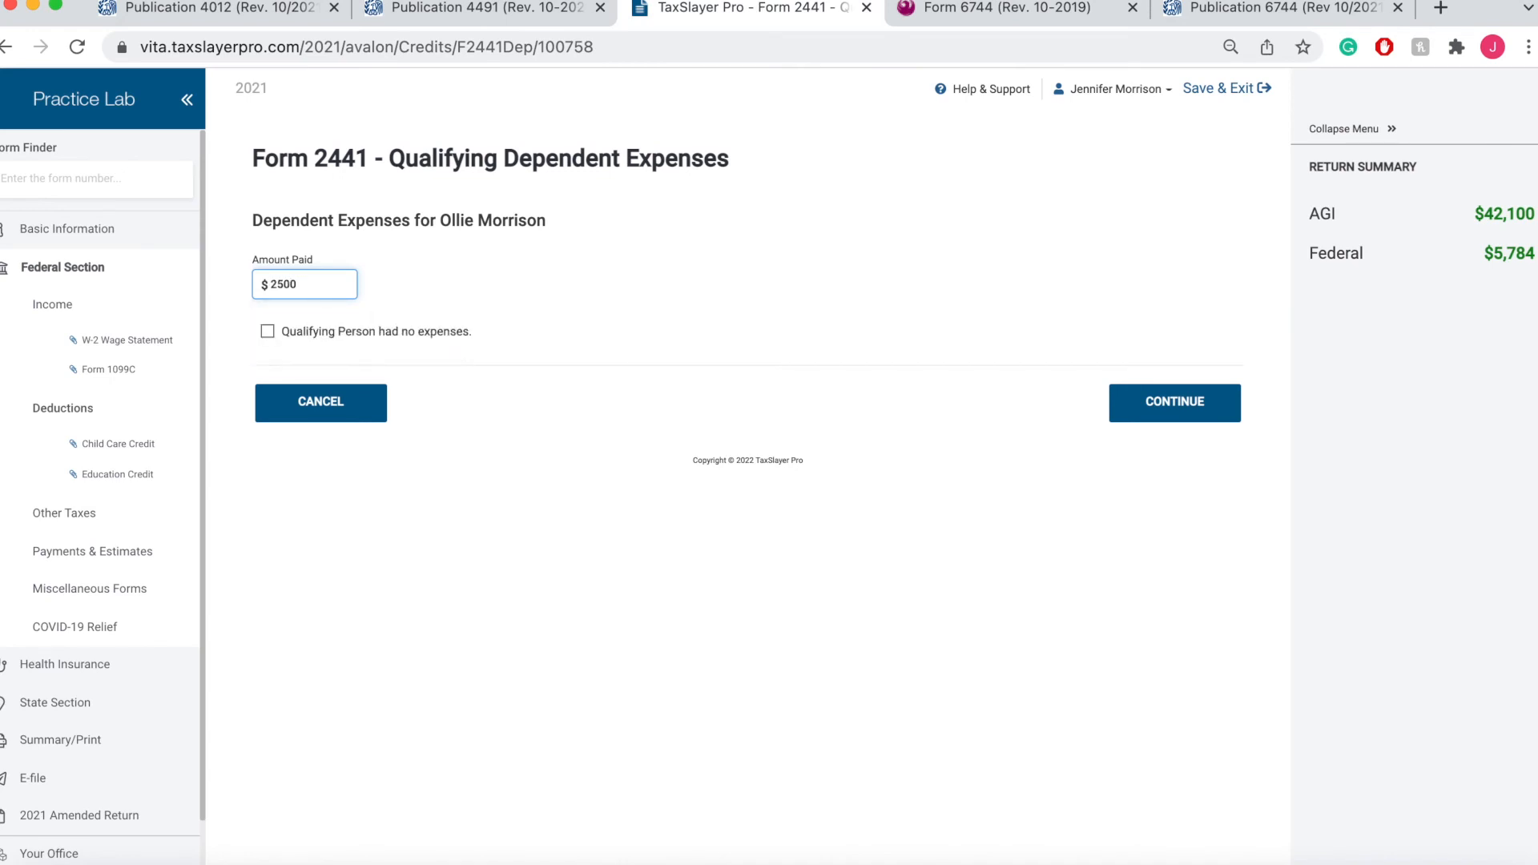
pyautogui.click(1166, 409)
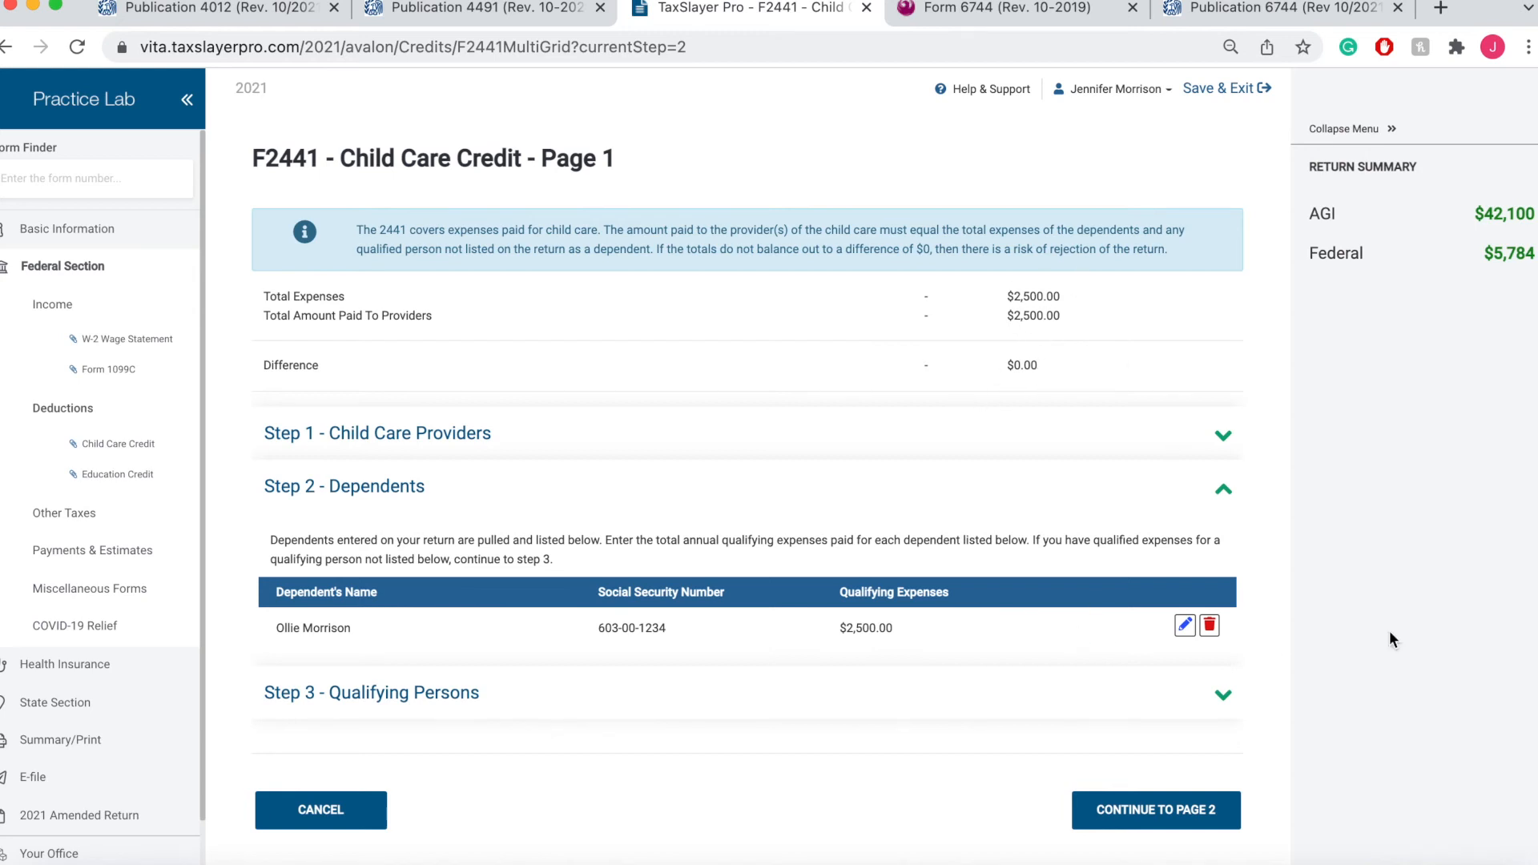
pyautogui.click(1135, 817)
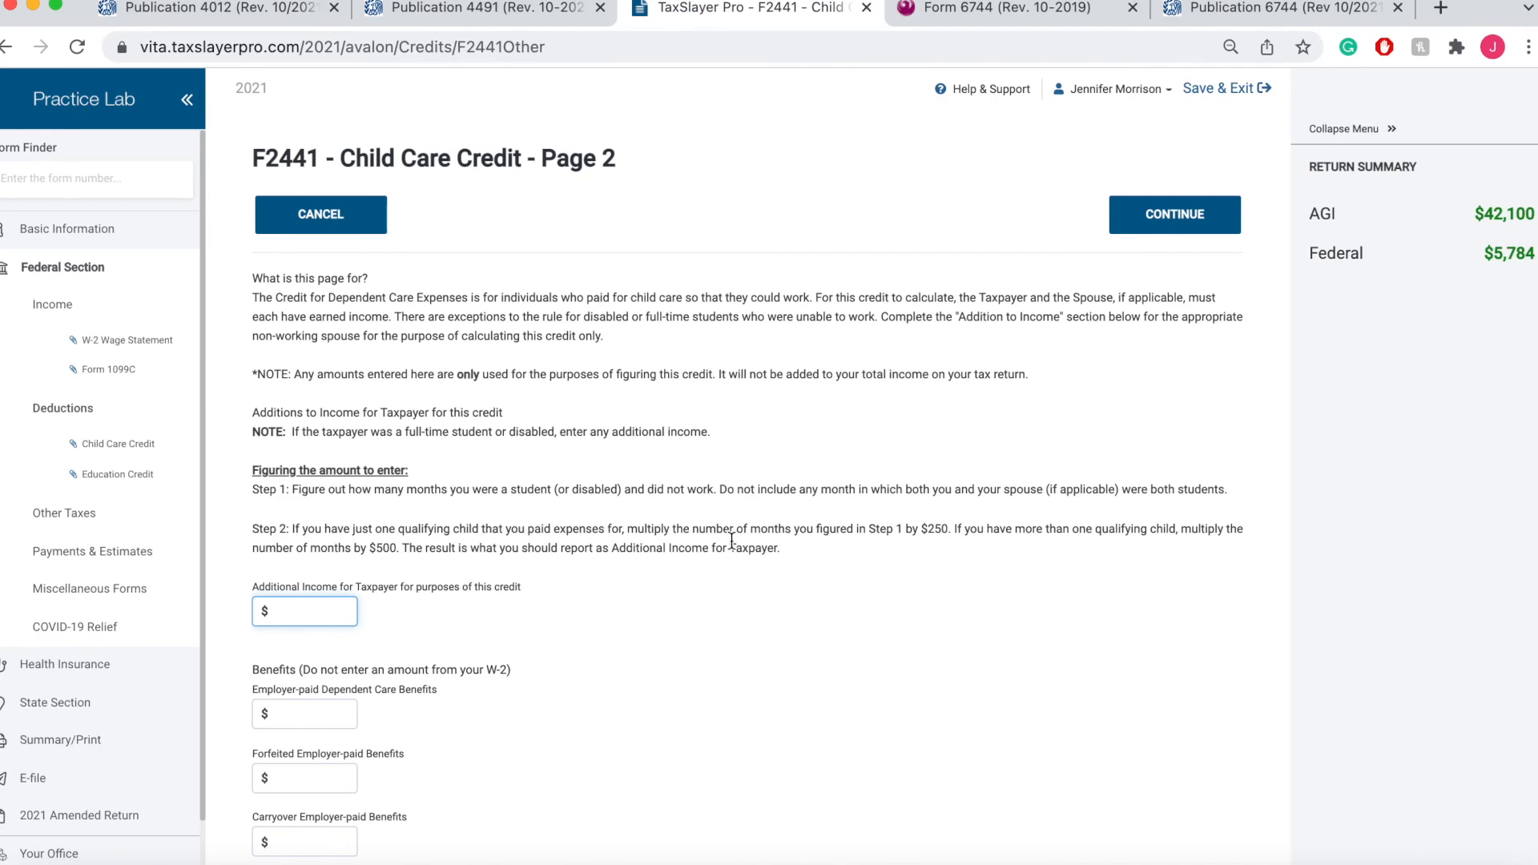
# Answer Yes to 'Are you considered unmarried' on Form 2441 page 2
pyautogui.scroll(-2, 731, 541)
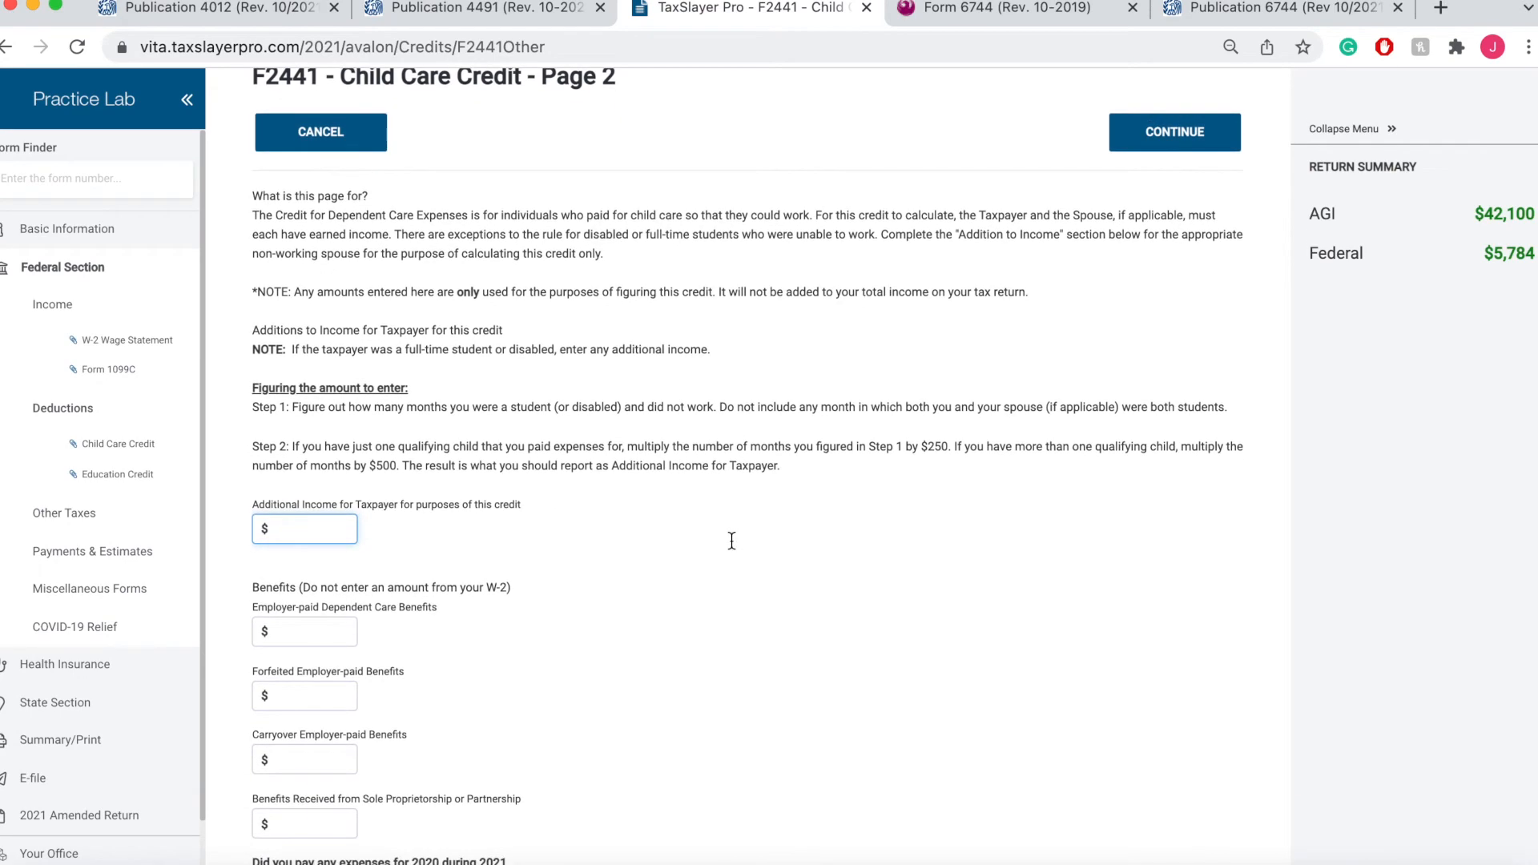
pyautogui.scroll(1, 731, 541)
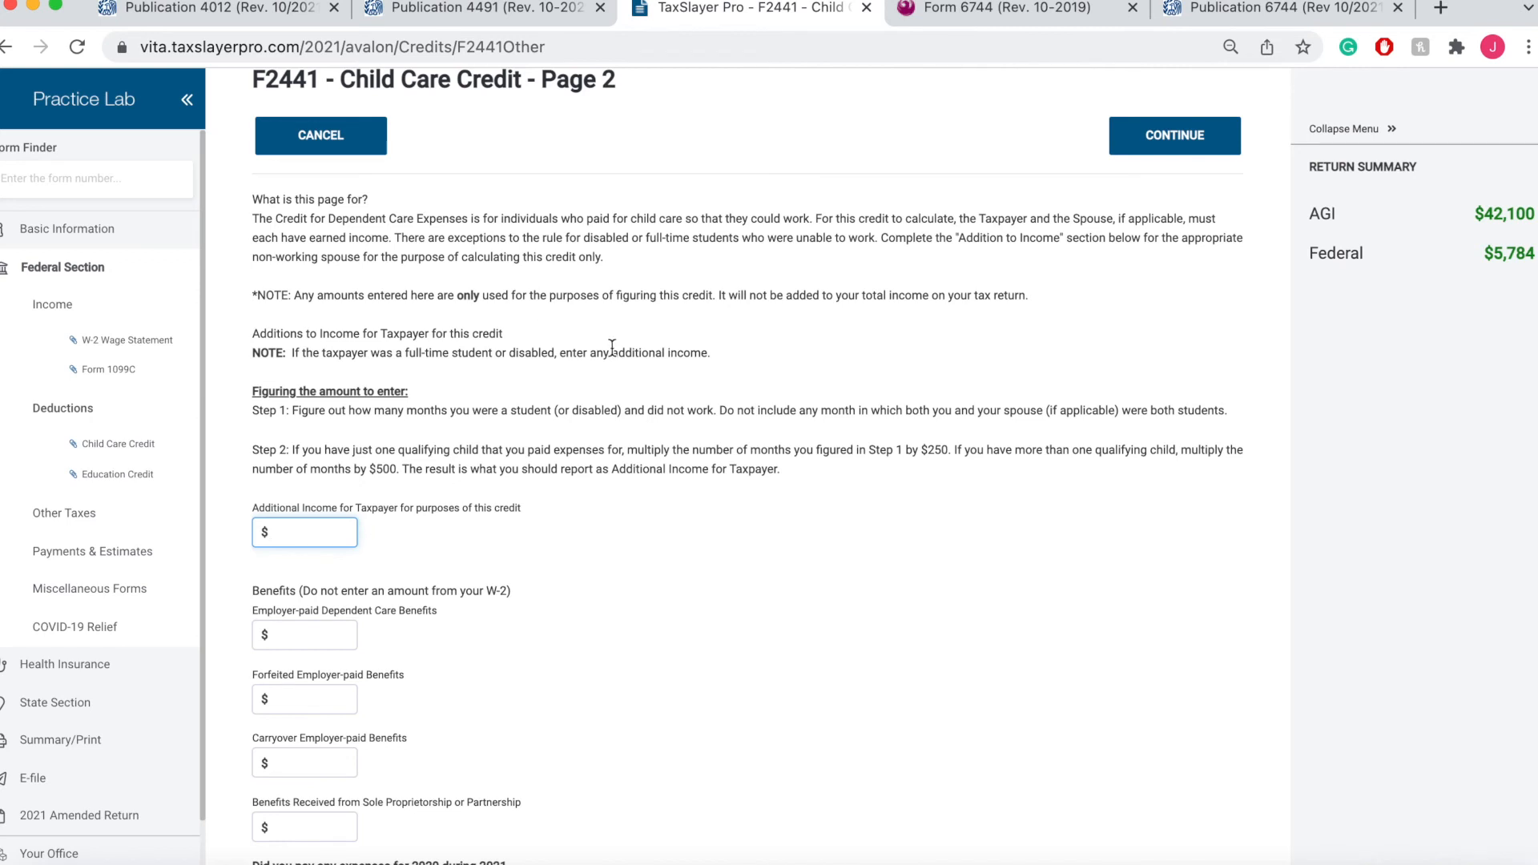
pyautogui.scroll(-5, 685, 372)
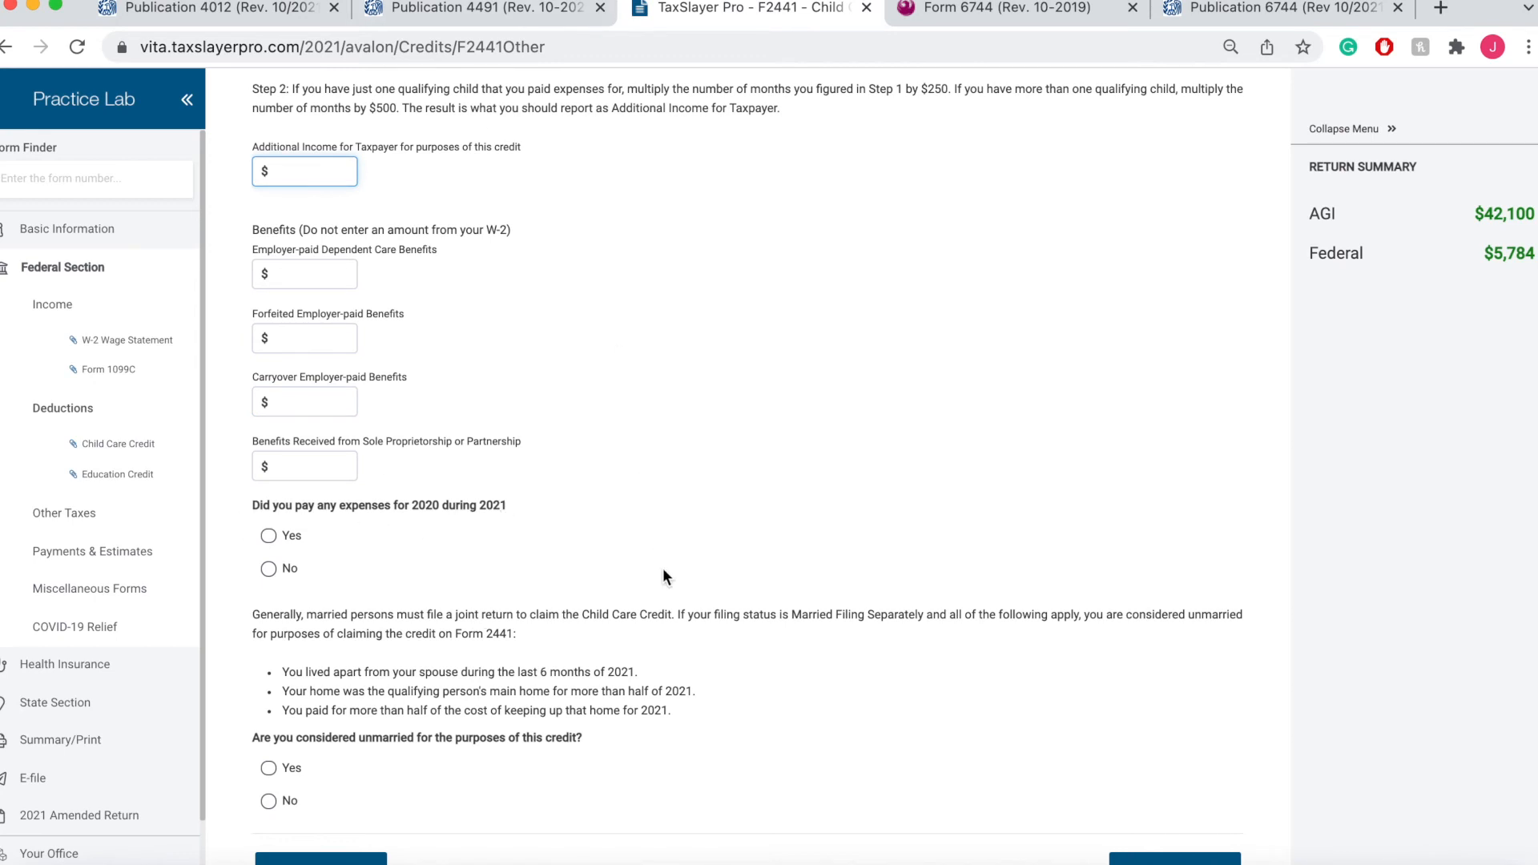
pyautogui.scroll(-2, 750, 558)
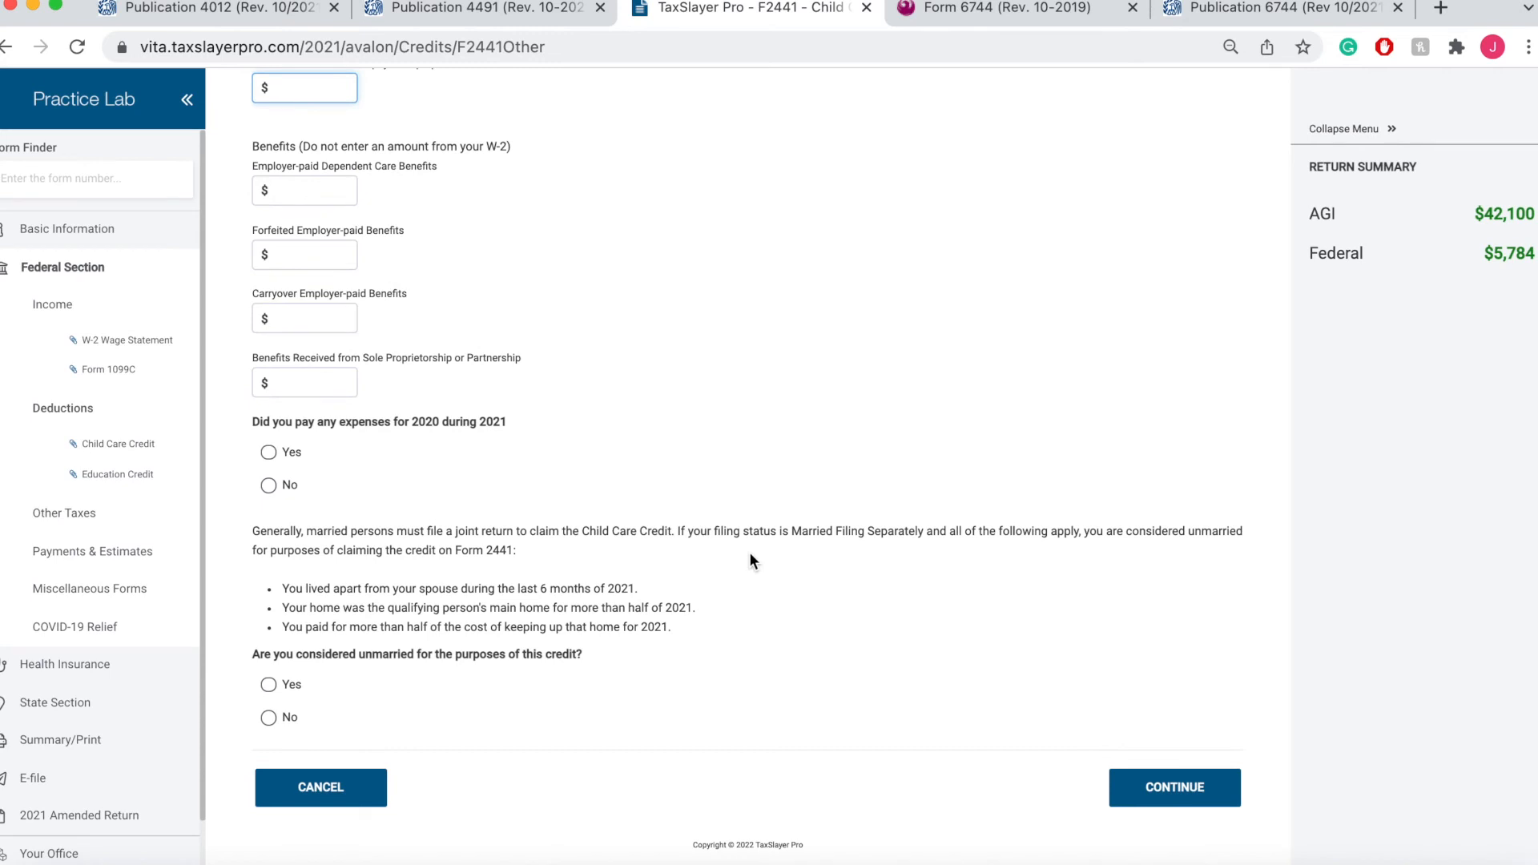
pyautogui.click(268, 684)
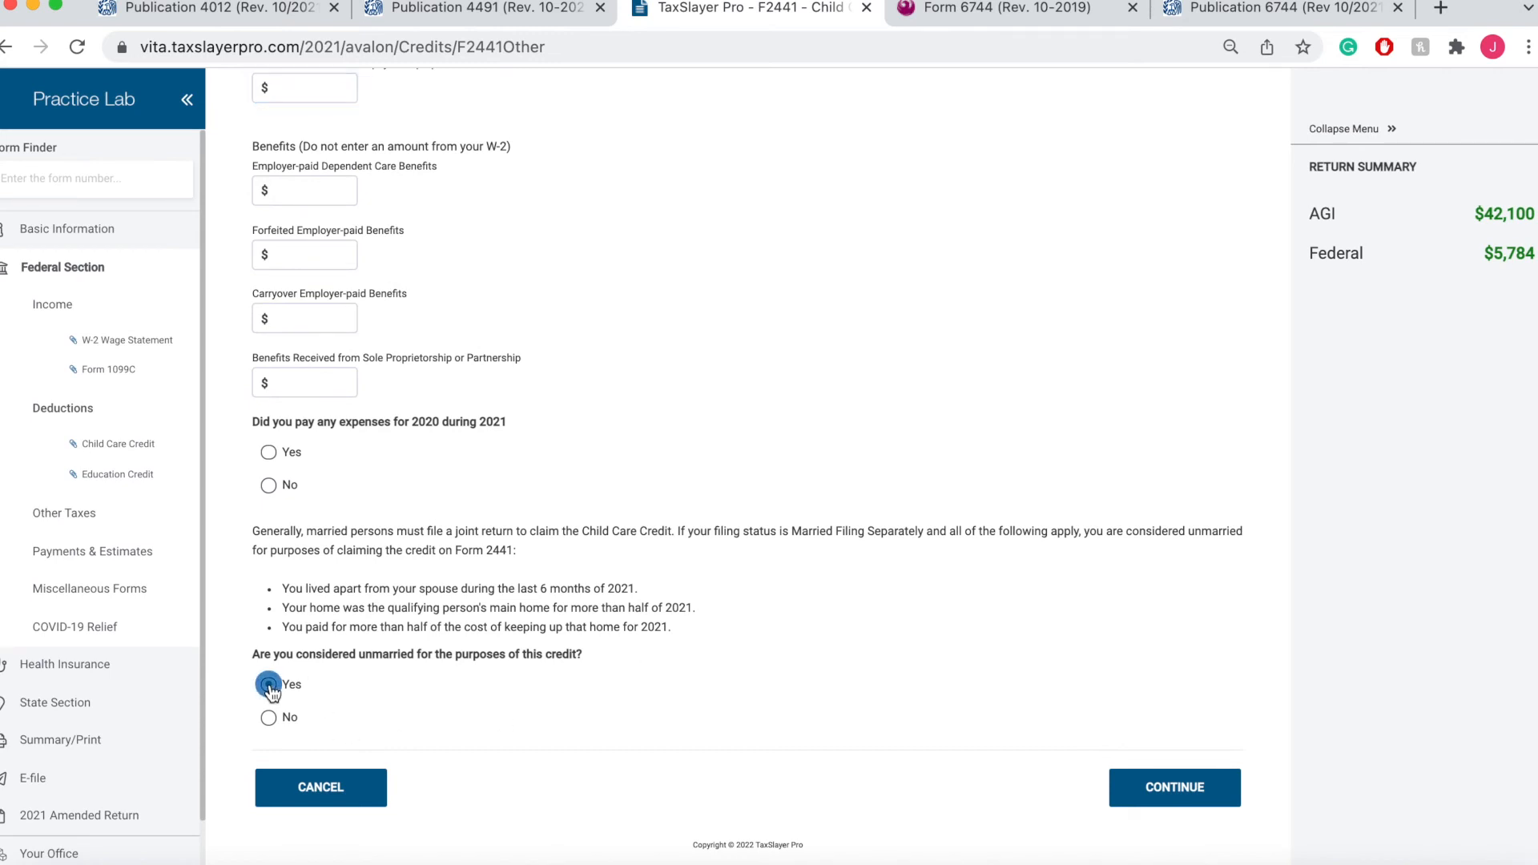
pyautogui.scroll(1, 664, 601)
pyautogui.scroll(10, 663, 600)
pyautogui.scroll(-3, 664, 601)
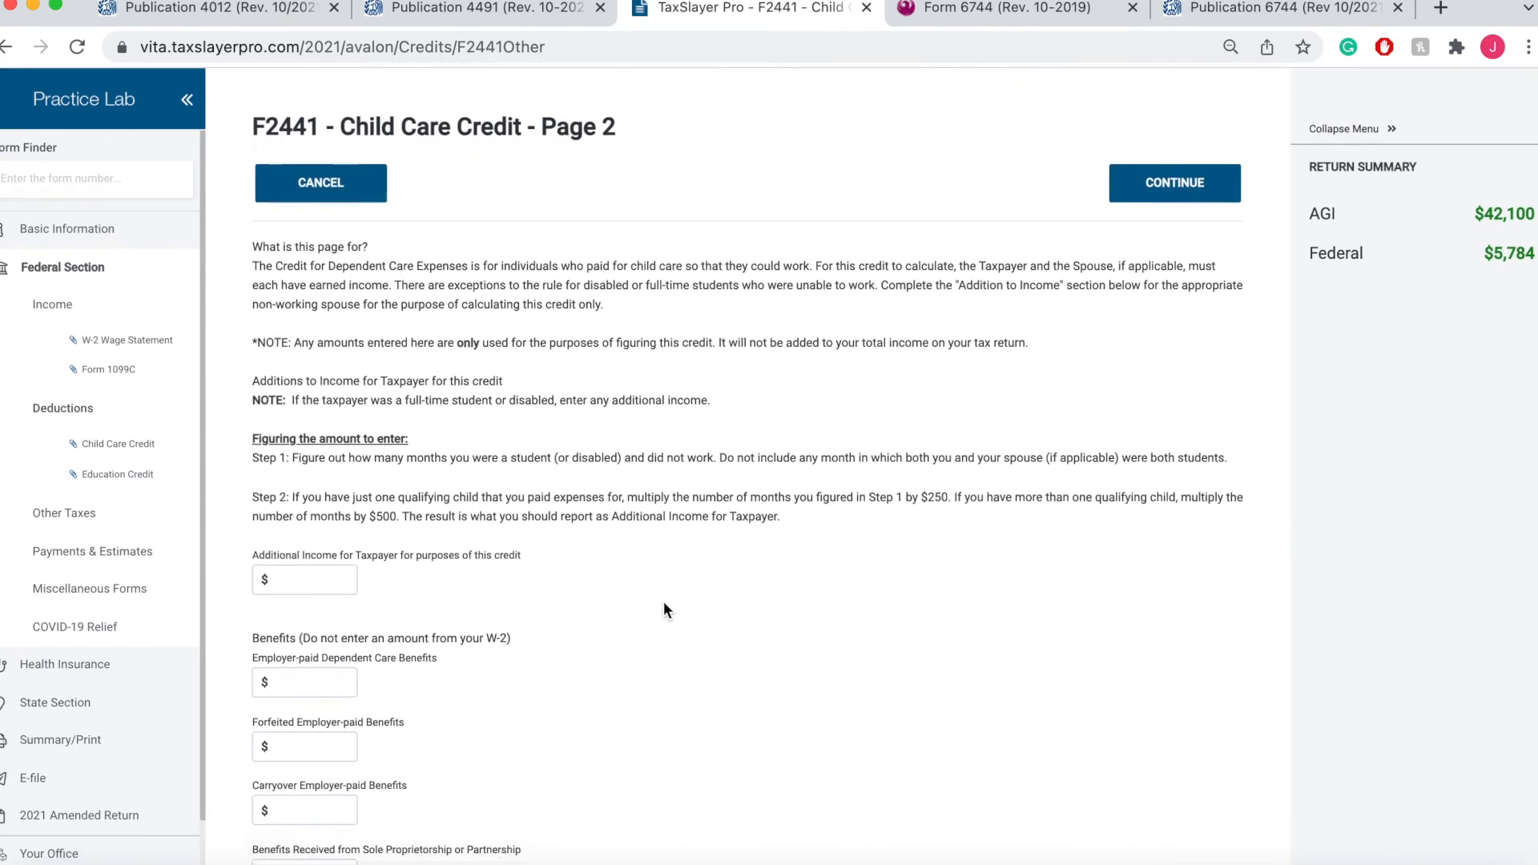
pyautogui.click(321, 478)
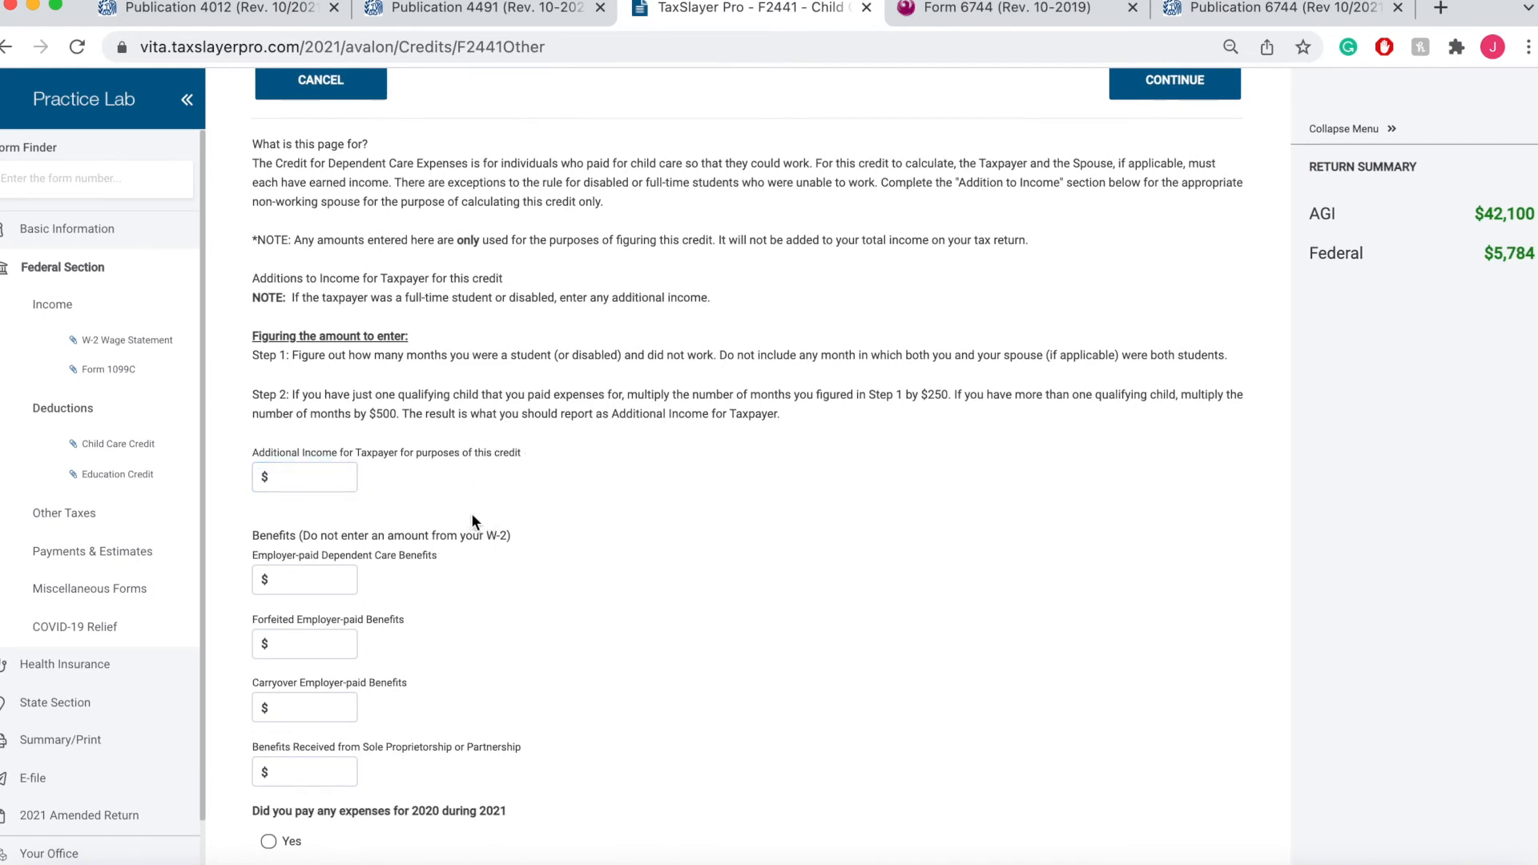
# Save page 2 to complete the Child Care Credit and view the Form 6744 receipt
pyautogui.scroll(-3, 507, 481)
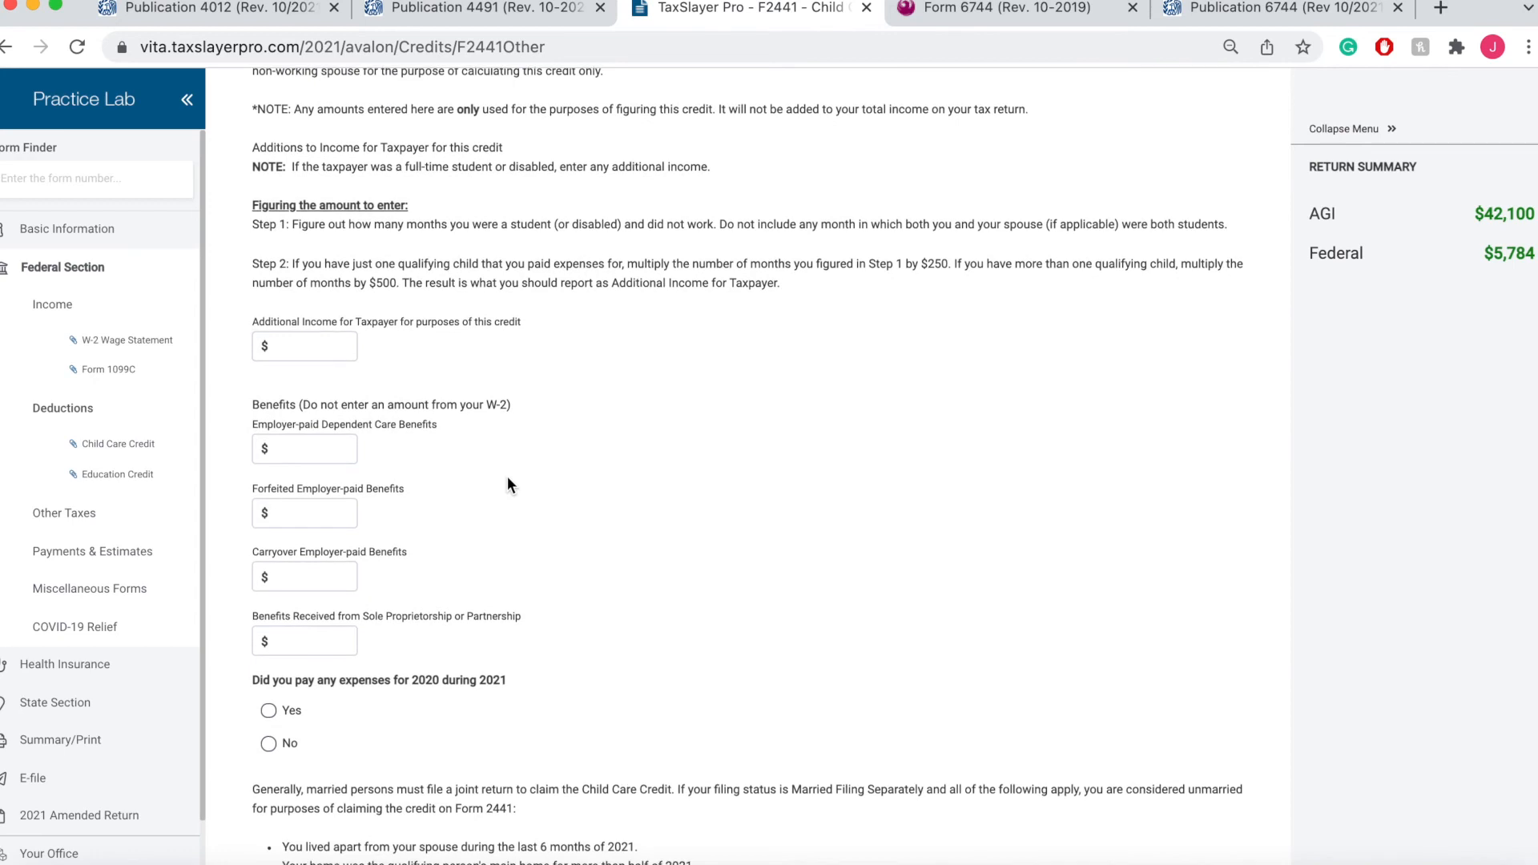
pyautogui.scroll(-5, 508, 436)
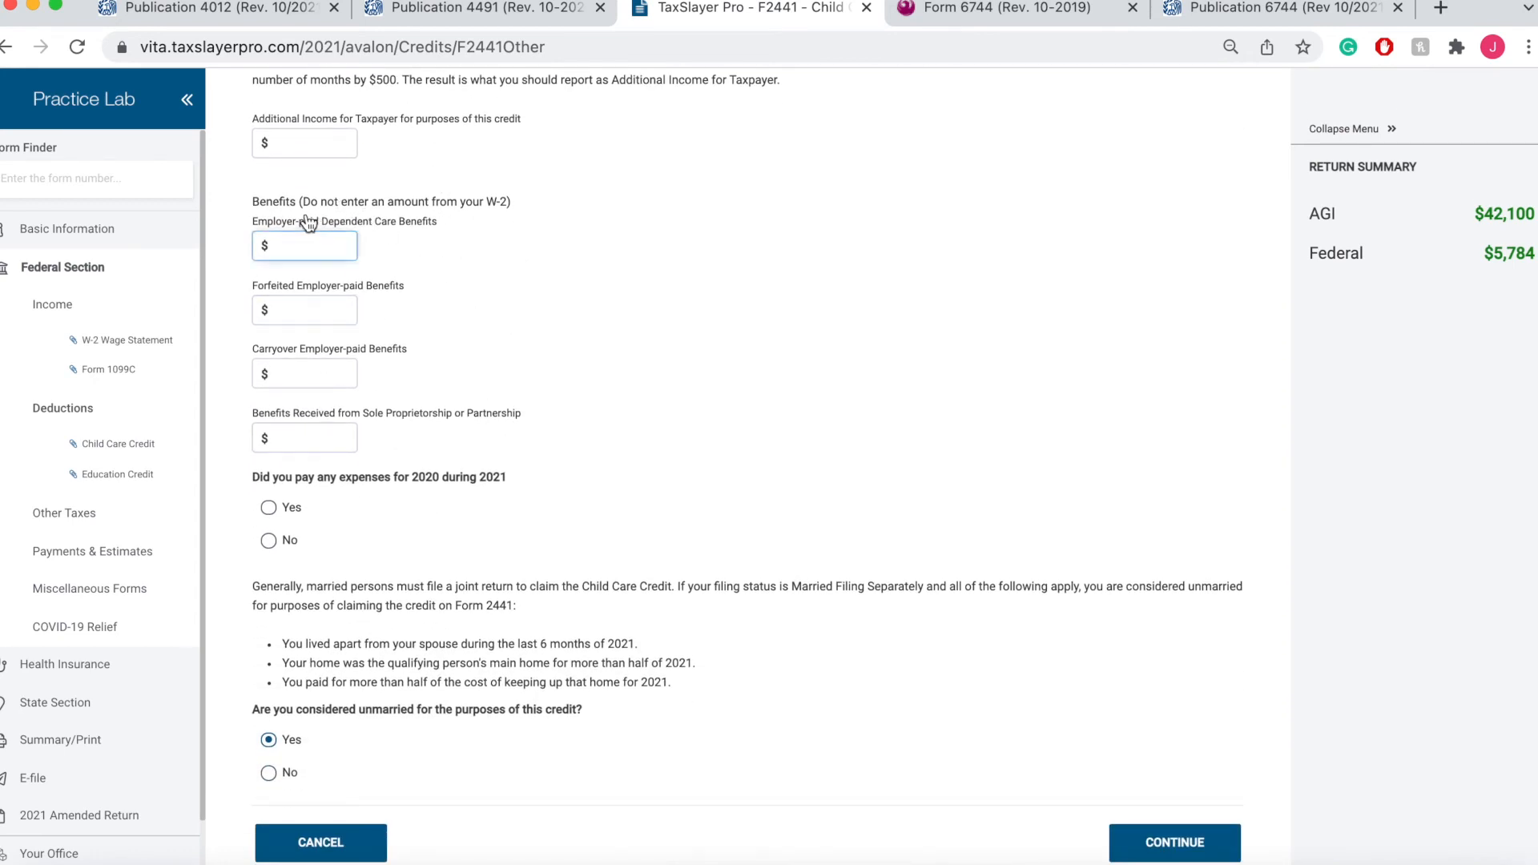
pyautogui.scroll(-2, 645, 413)
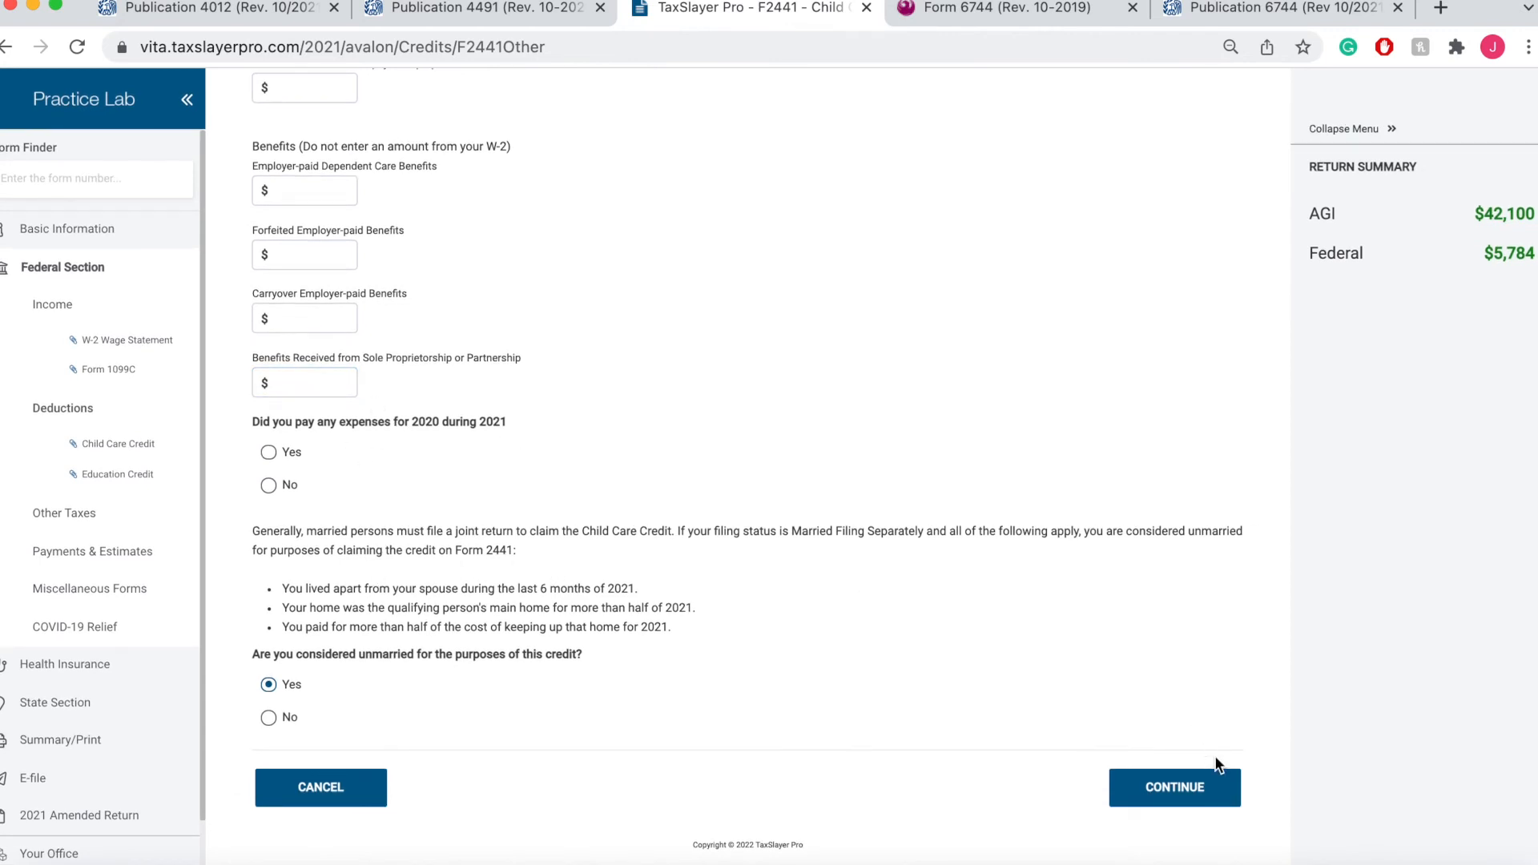
pyautogui.click(1175, 786)
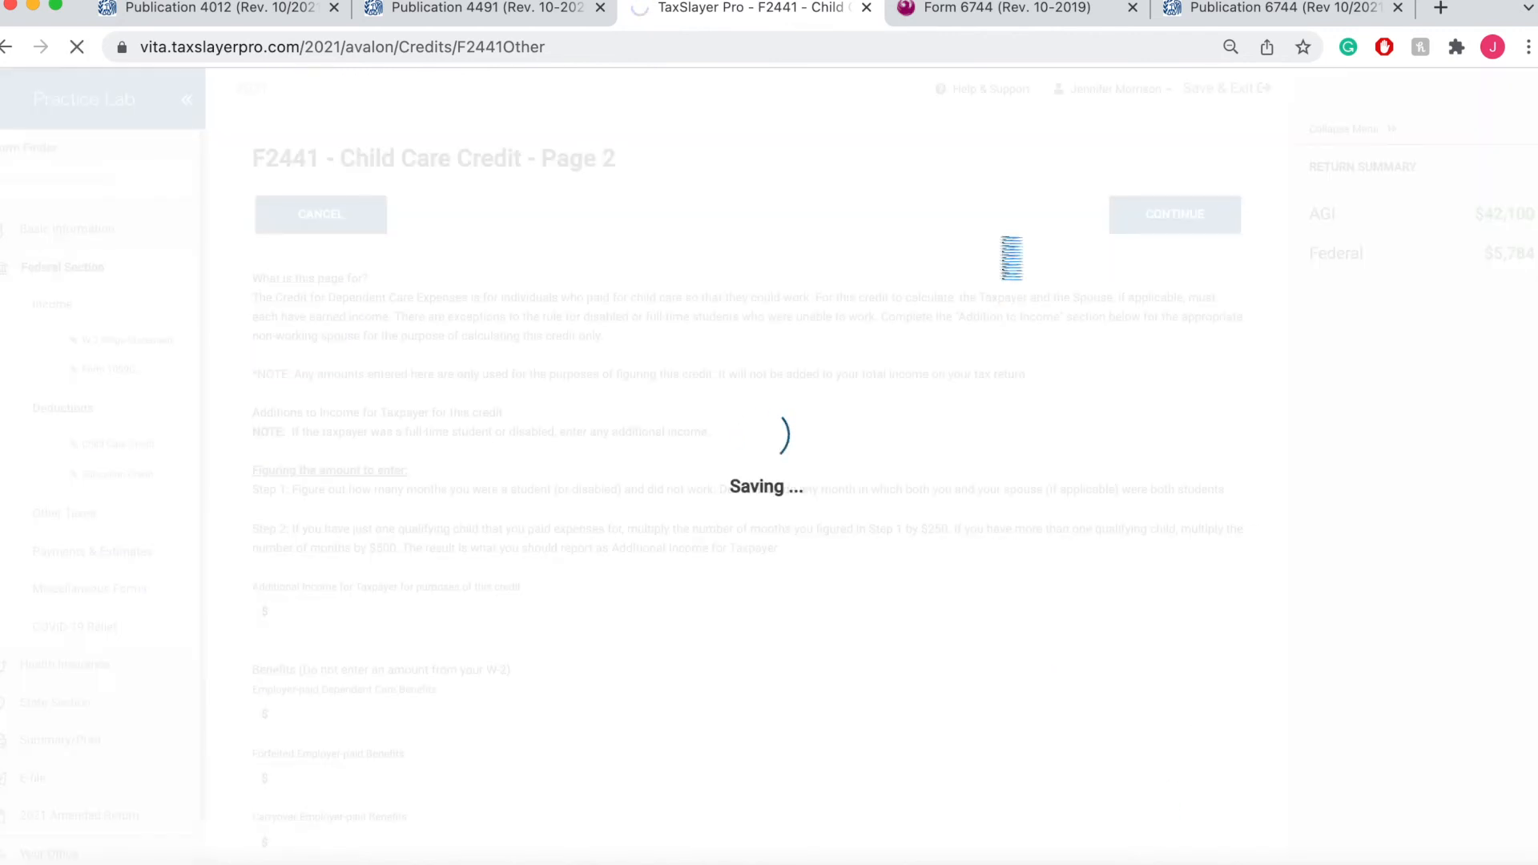
pyautogui.click(986, 12)
# Scroll the Form 6744 PDF back up to the Interview Notes on page 66
pyautogui.scroll(3, 945, 522)
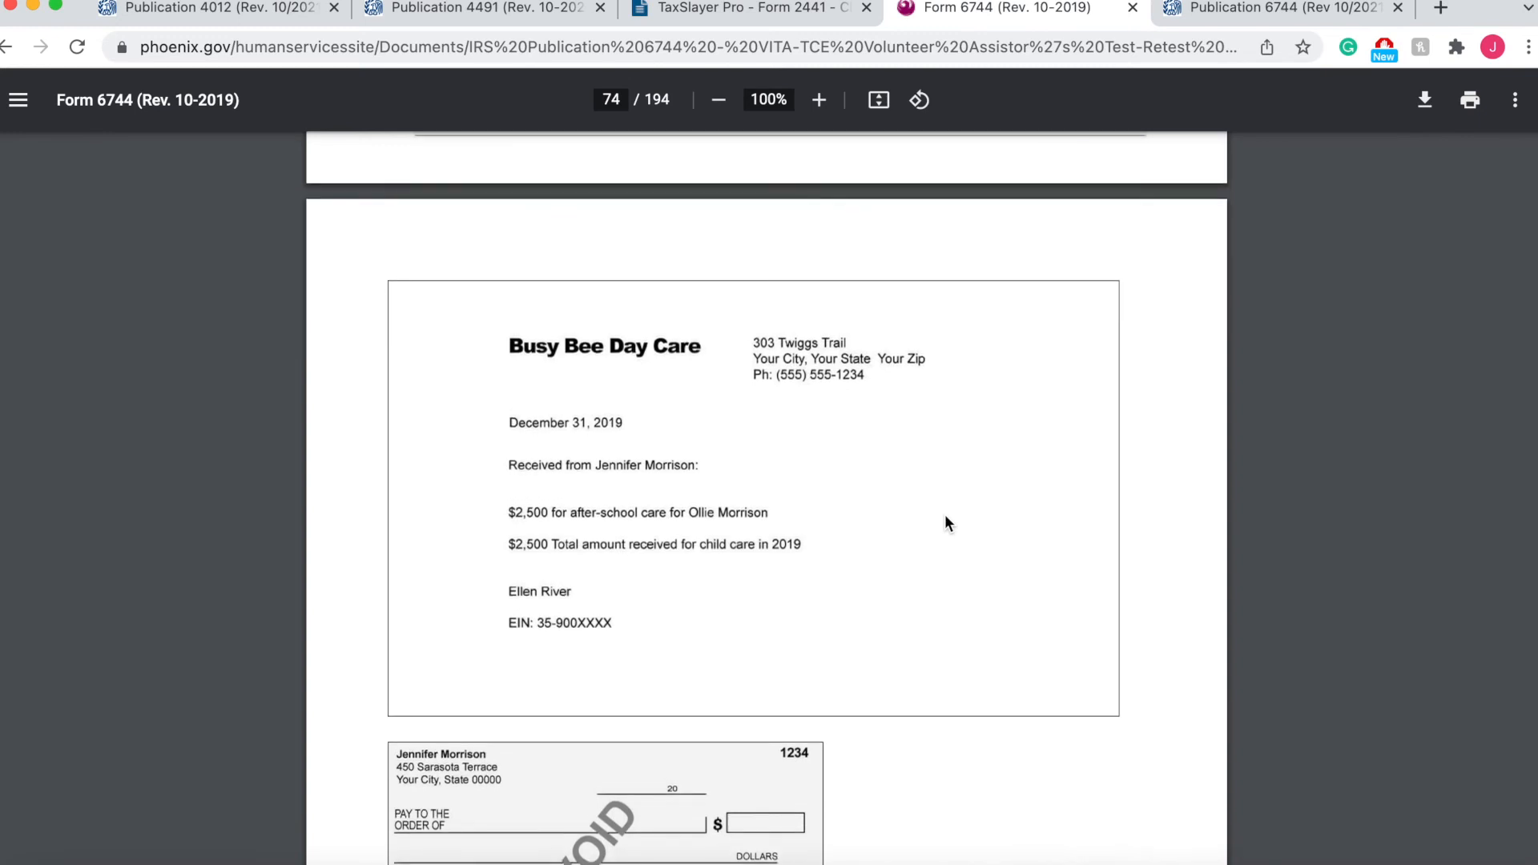
pyautogui.scroll(10, 945, 521)
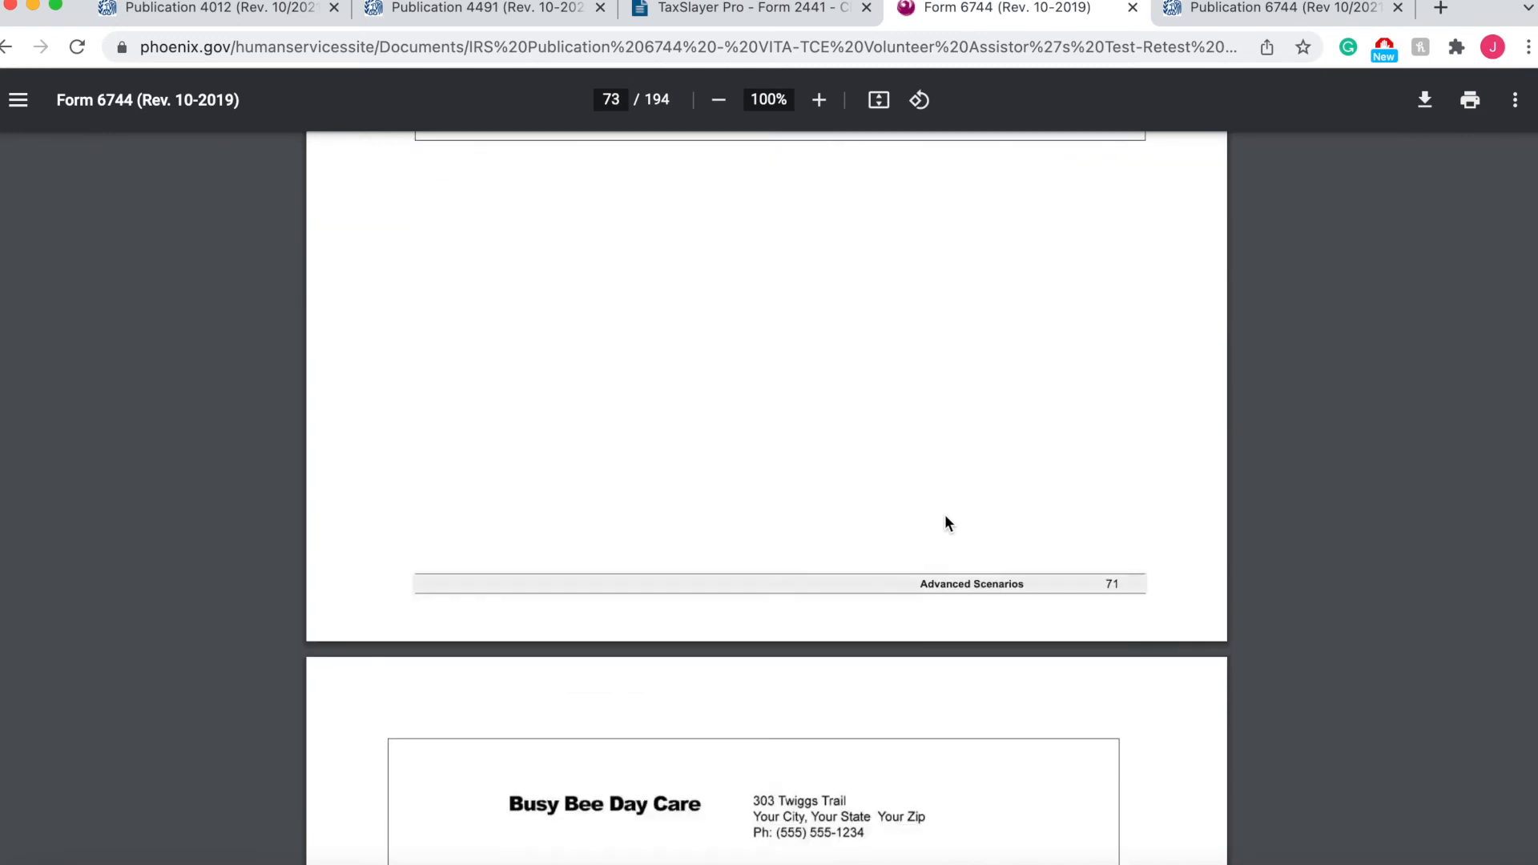
pyautogui.scroll(15, 945, 518)
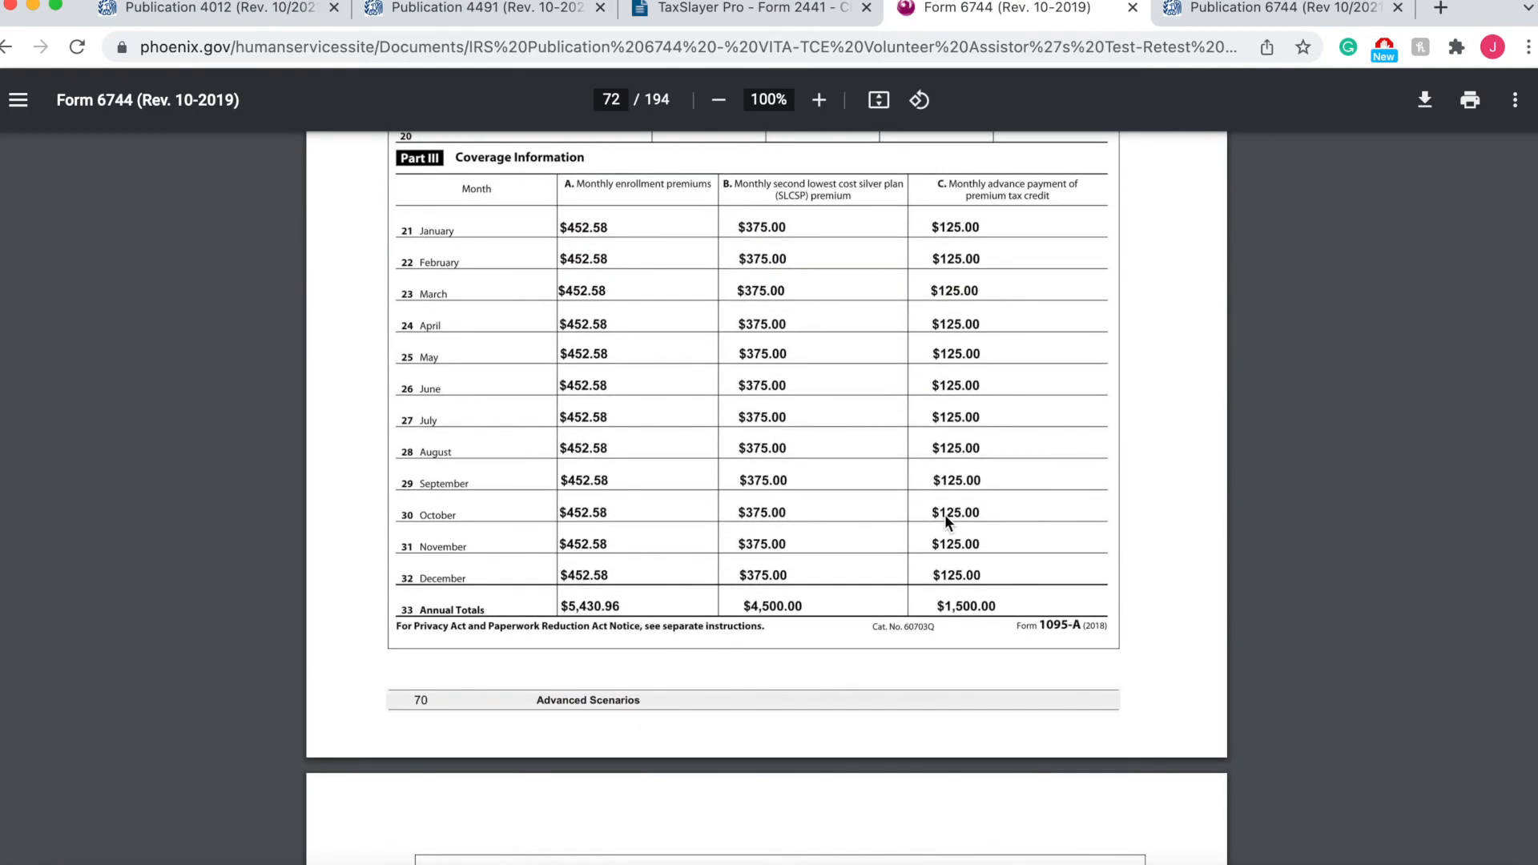
pyautogui.scroll(15, 945, 523)
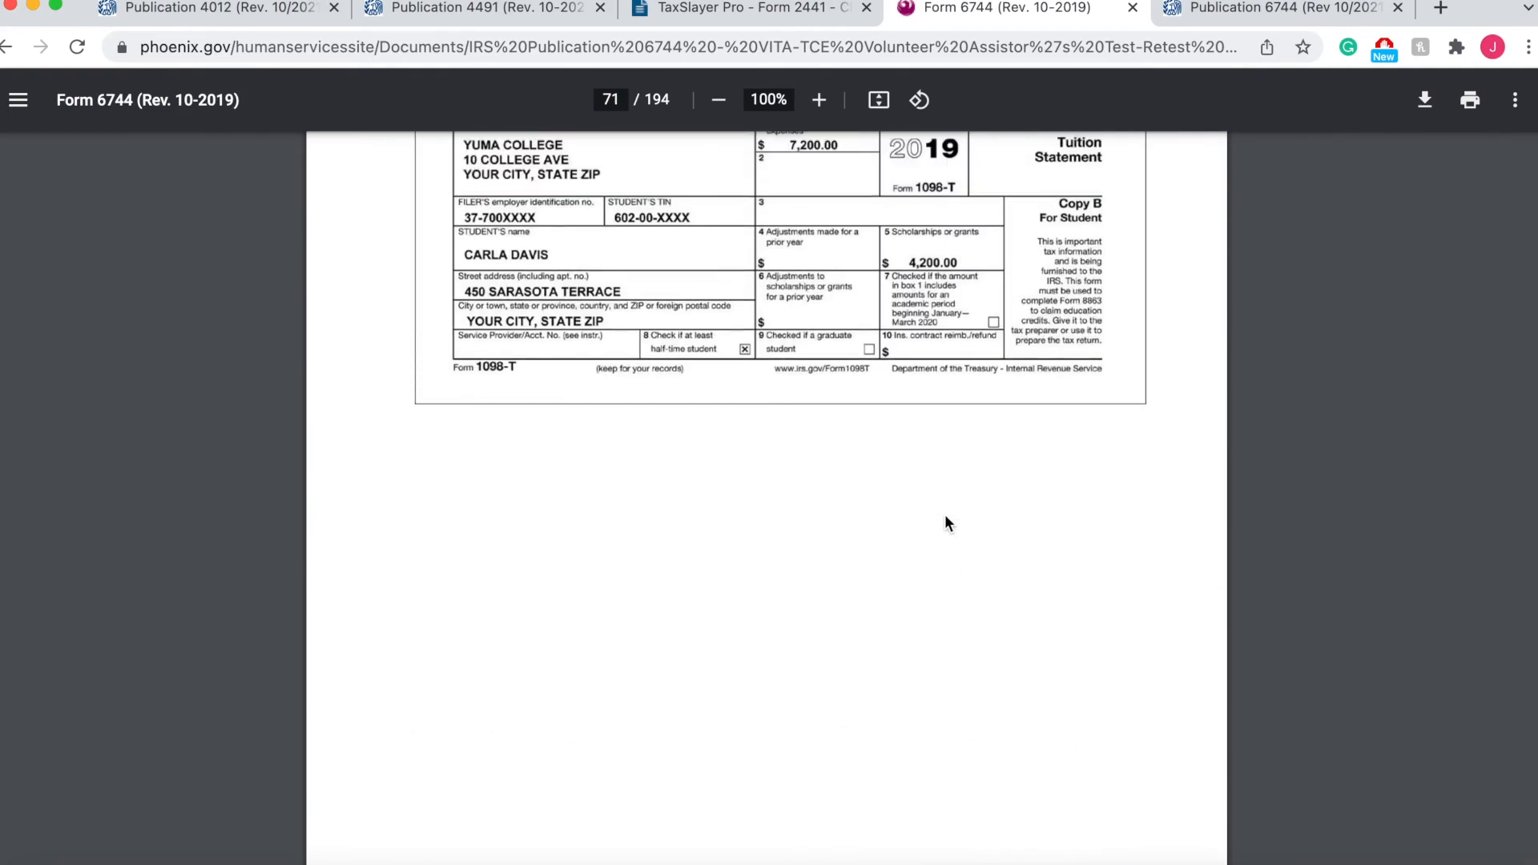
pyautogui.scroll(15, 944, 521)
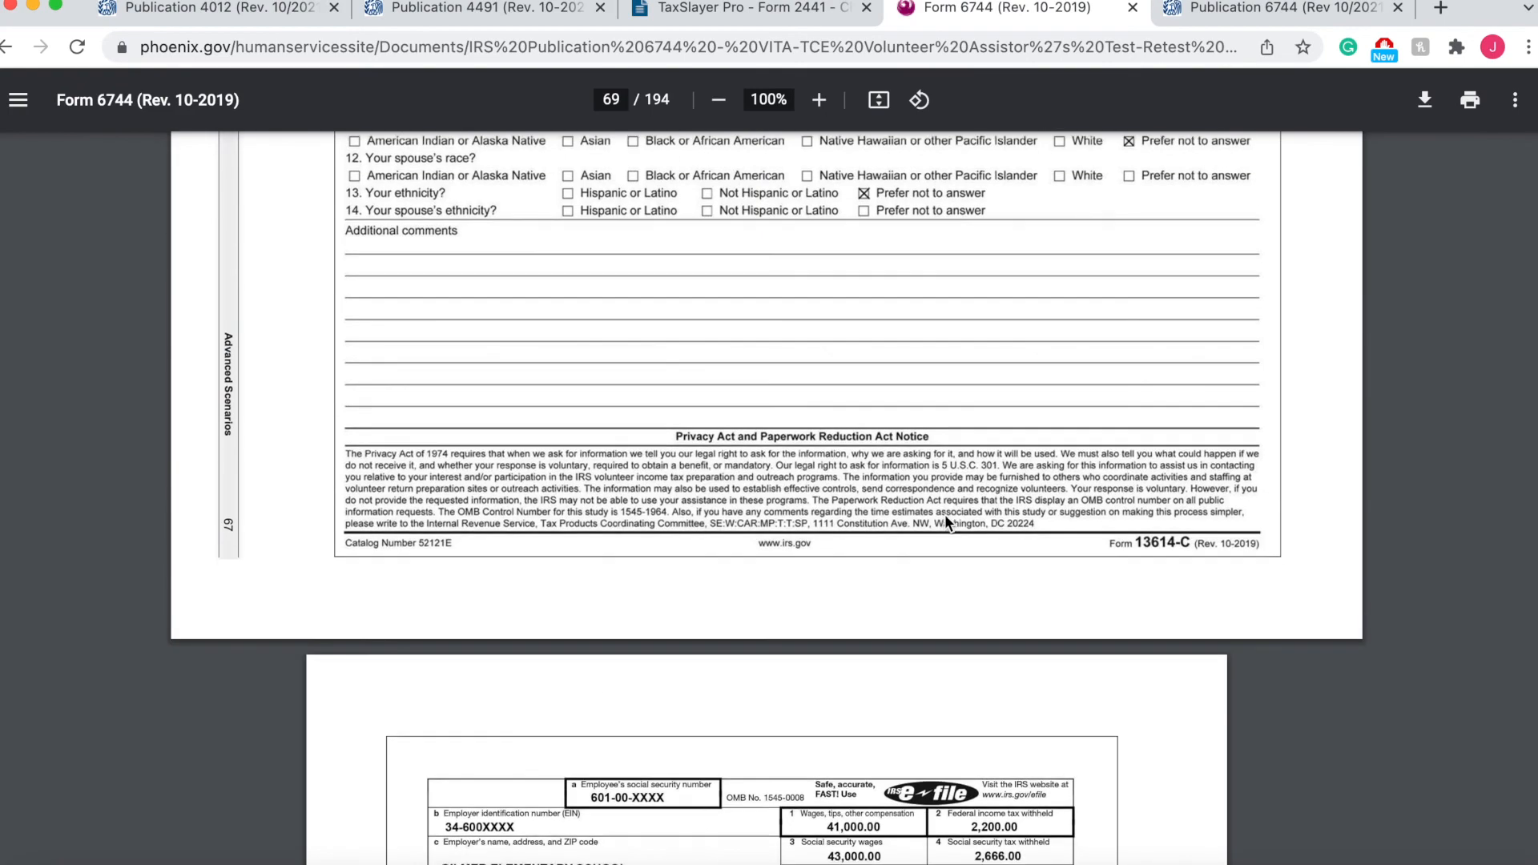
pyautogui.scroll(12, 944, 521)
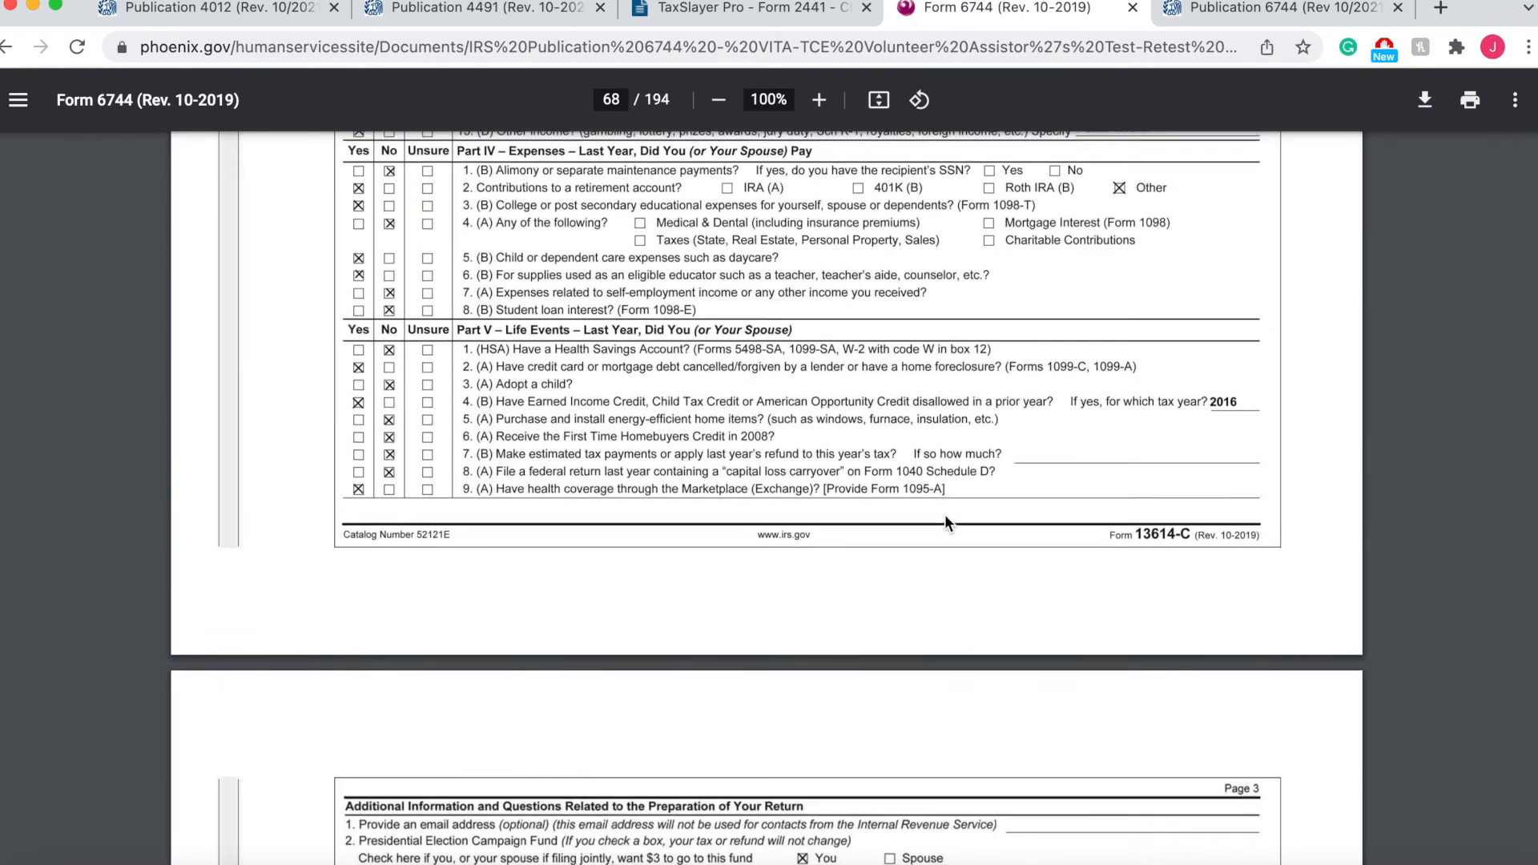
# Review the interview notes, then save the Child Care Credit back to TaxSlayer Pro's Credits list
pyautogui.scroll(-2, 945, 522)
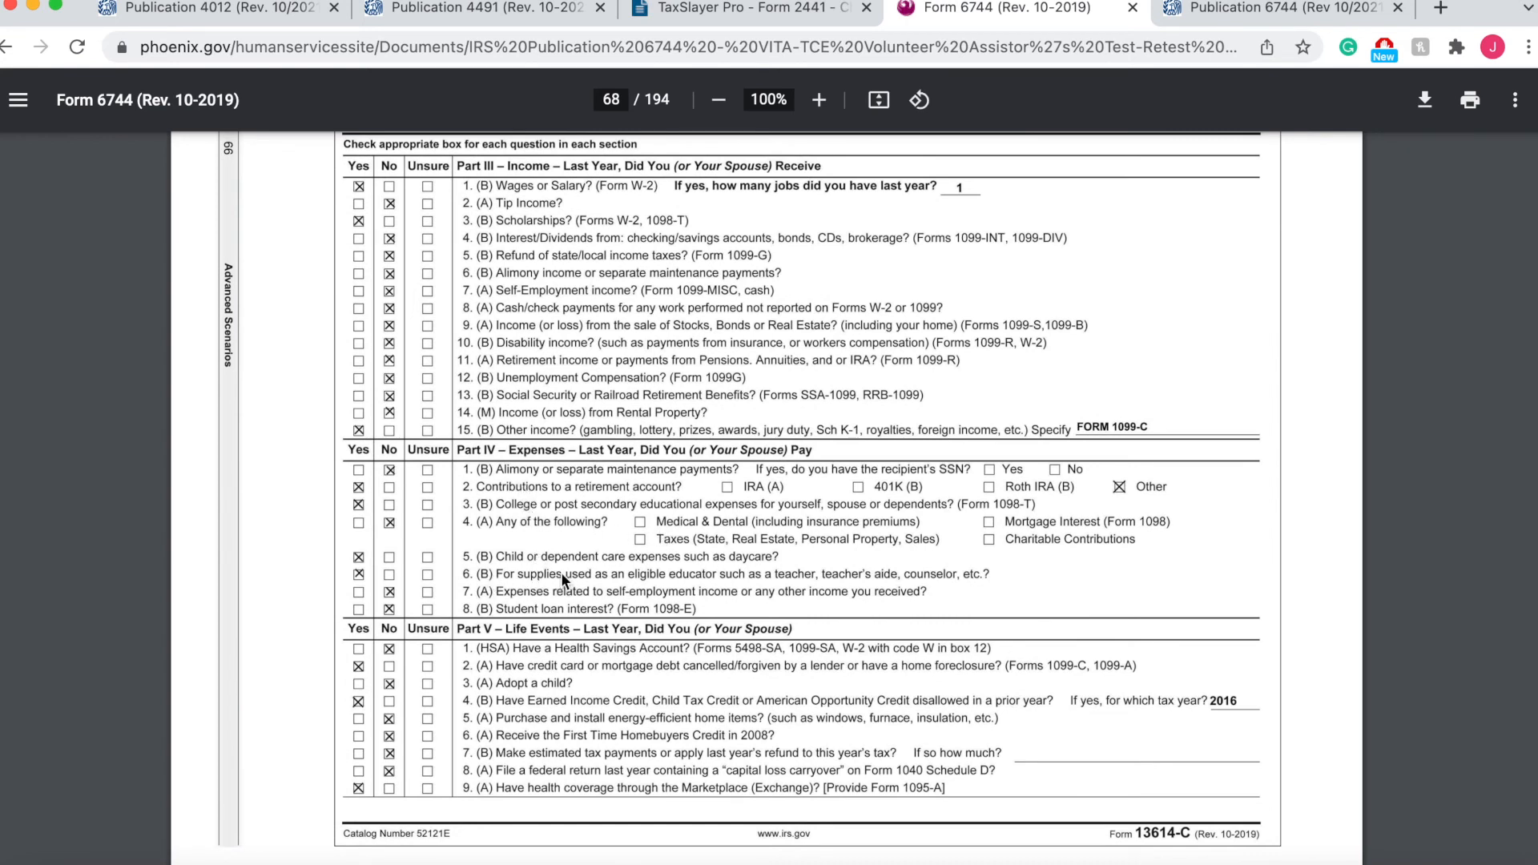
pyautogui.scroll(-10, 710, 579)
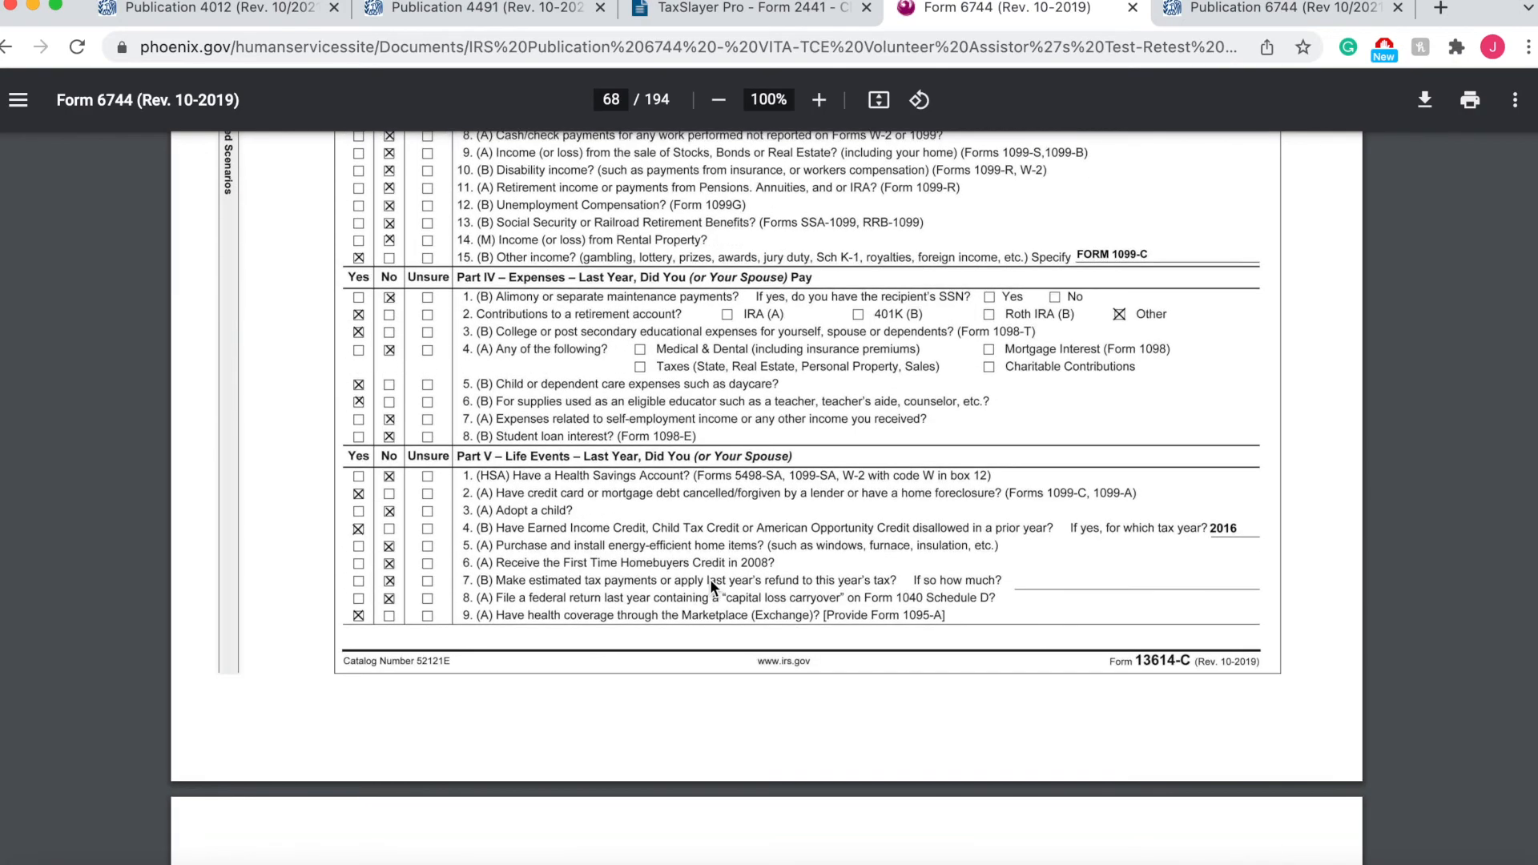
pyautogui.scroll(-15, 709, 579)
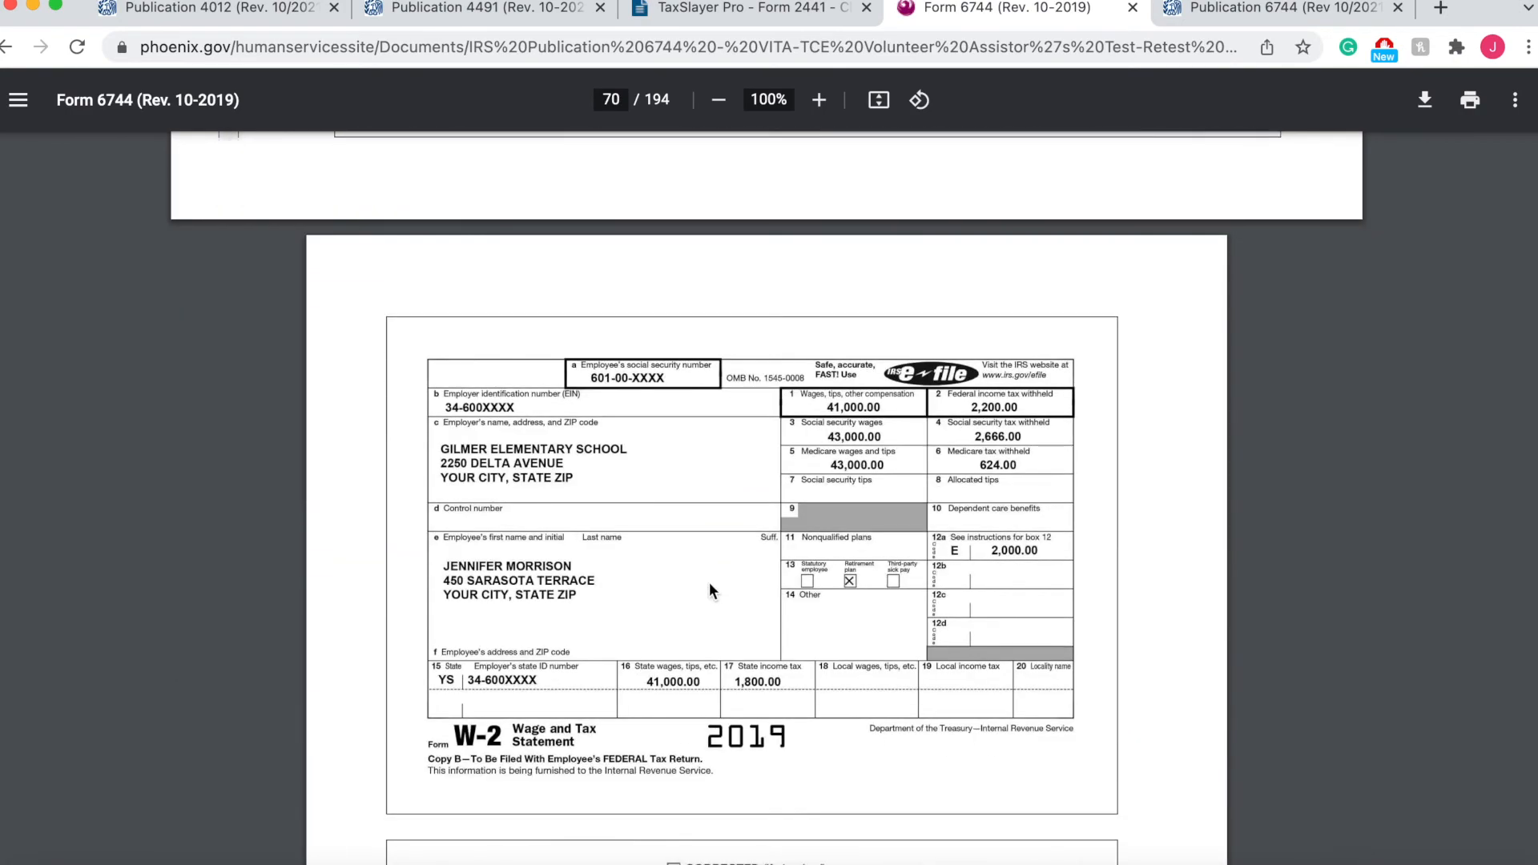
pyautogui.scroll(20, 709, 581)
pyautogui.scroll(-12, 709, 582)
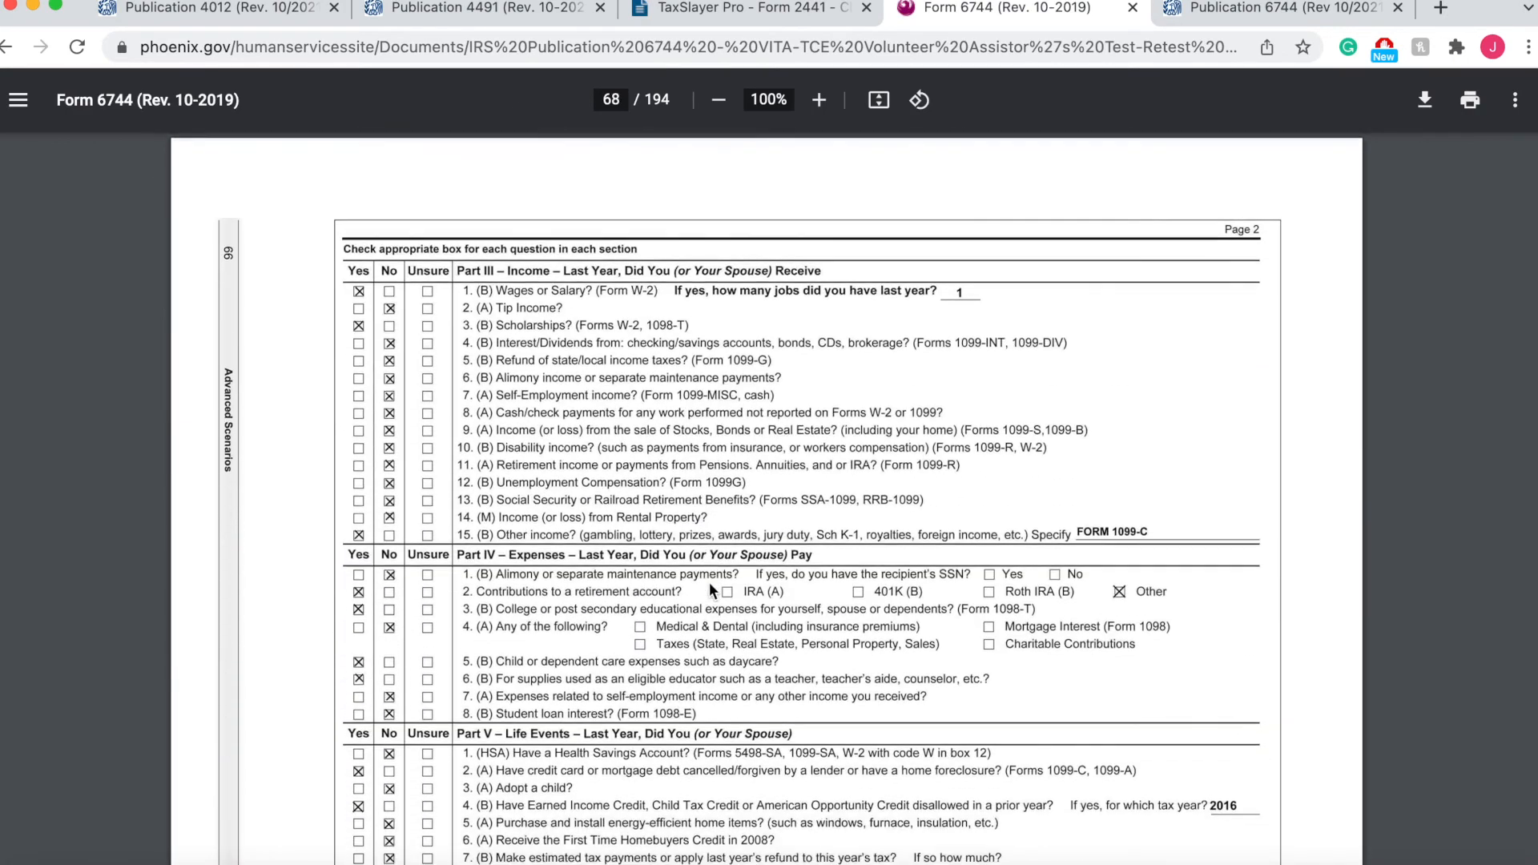
pyautogui.scroll(20, 709, 581)
pyautogui.scroll(10, 709, 582)
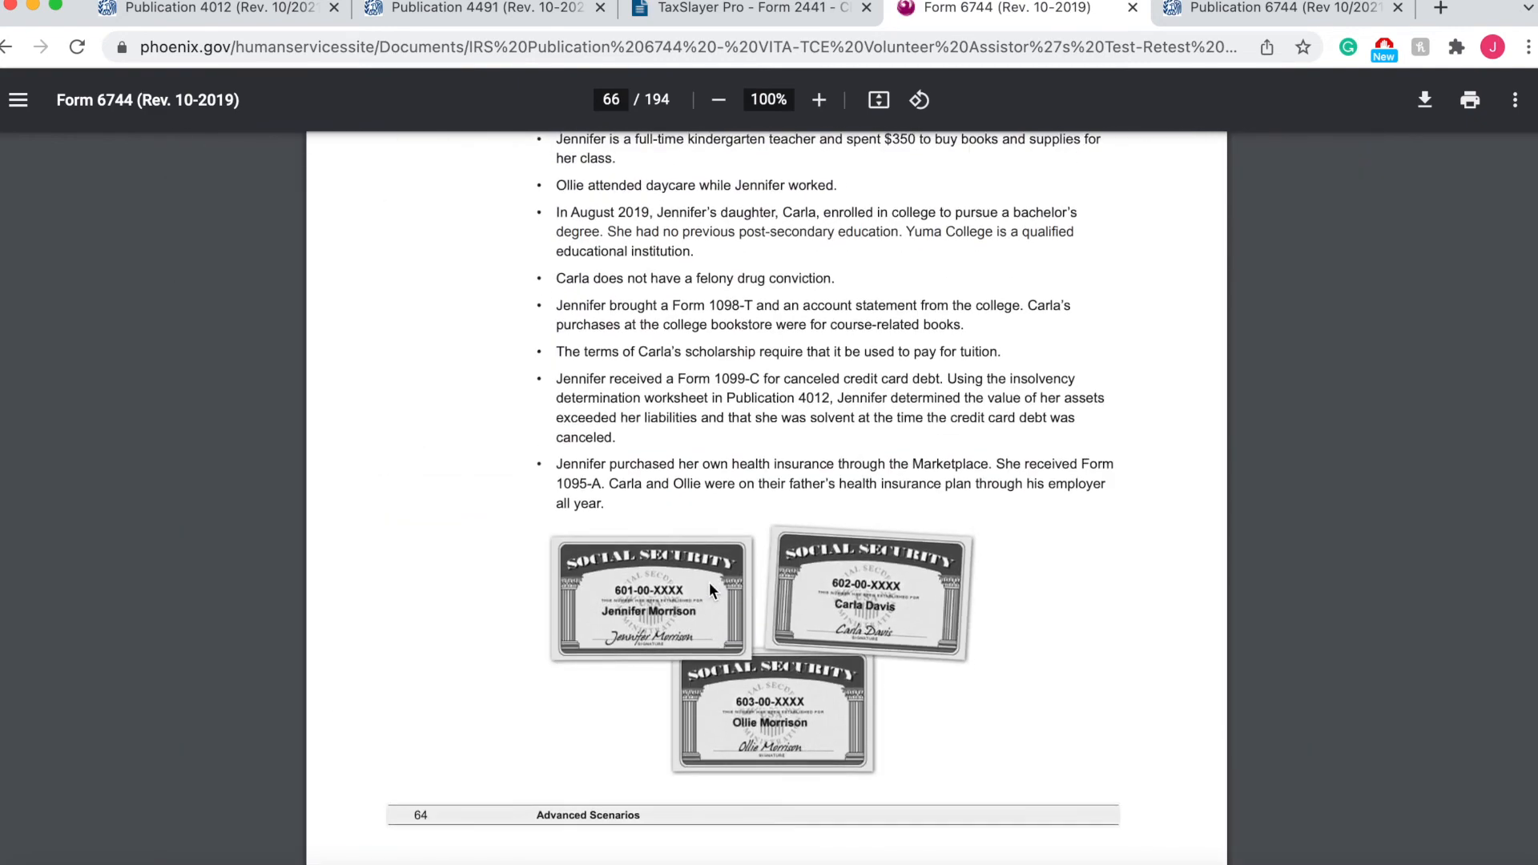
pyautogui.scroll(3, 708, 582)
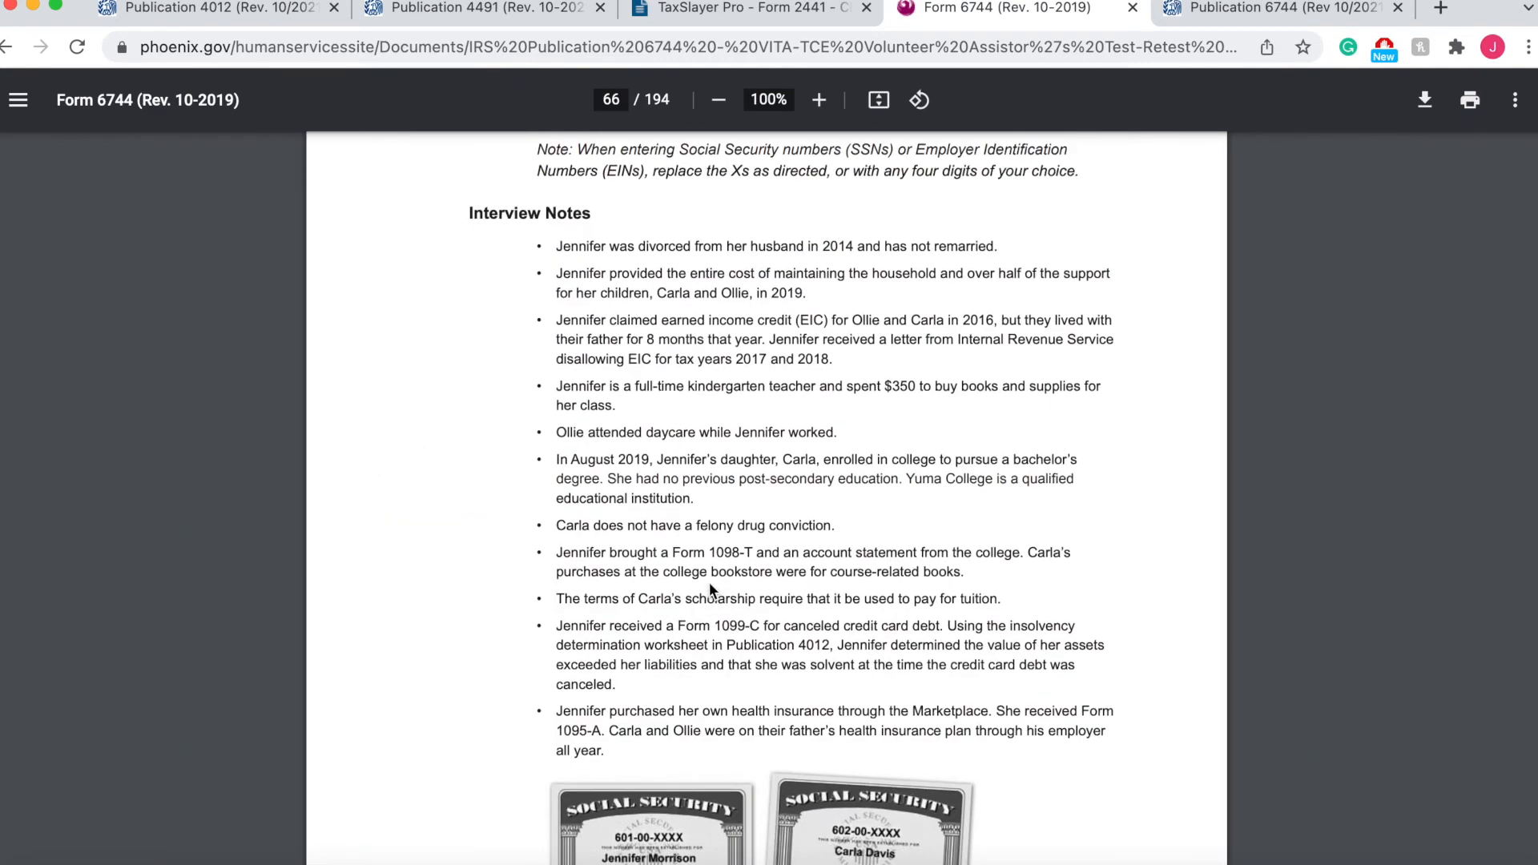
pyautogui.scroll(-1, 708, 581)
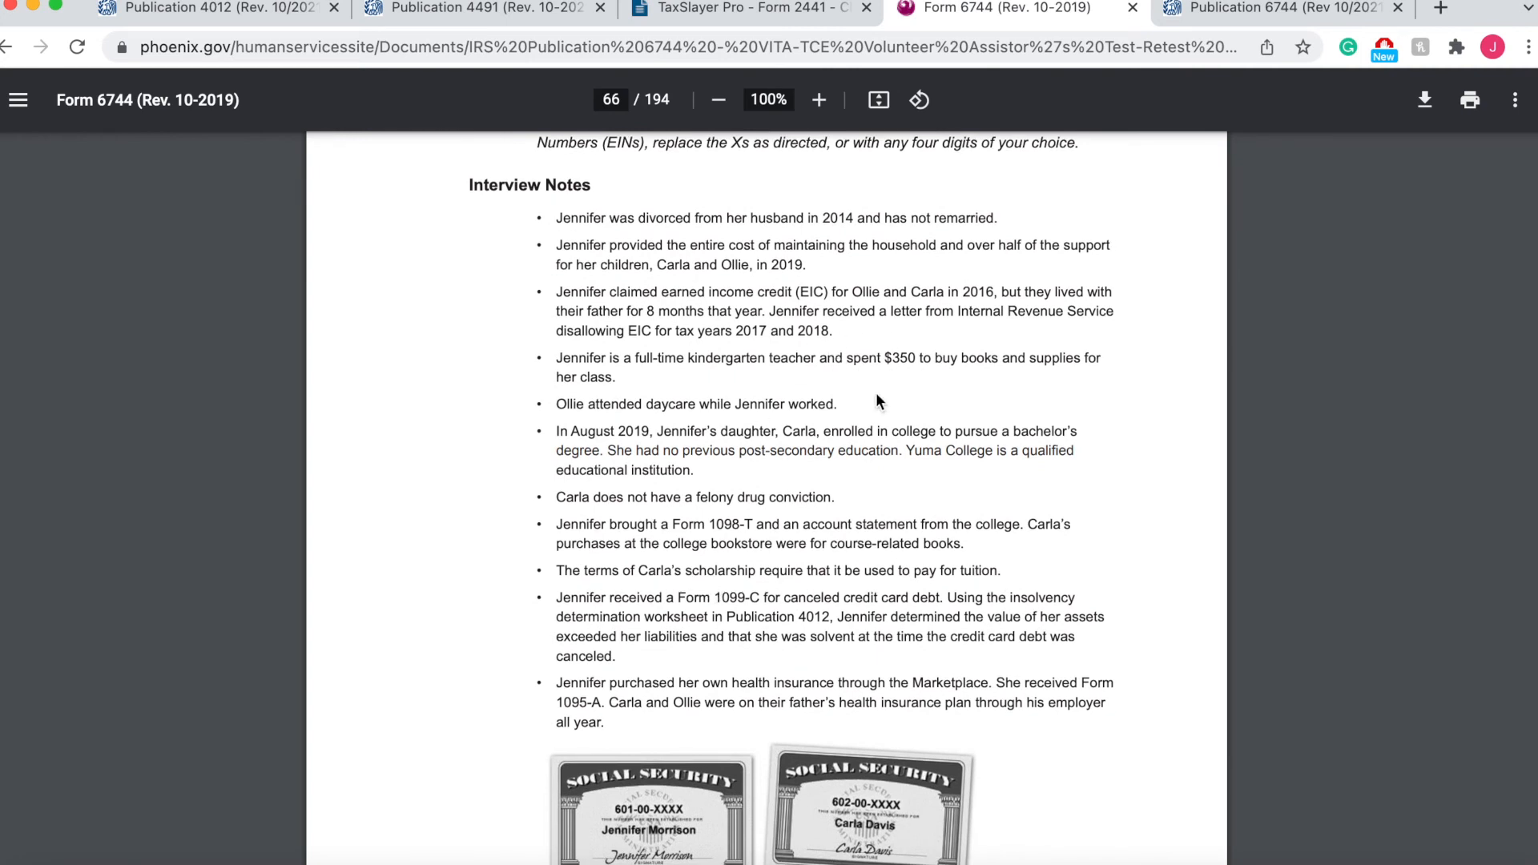
pyautogui.click(762, 8)
pyautogui.click(1155, 340)
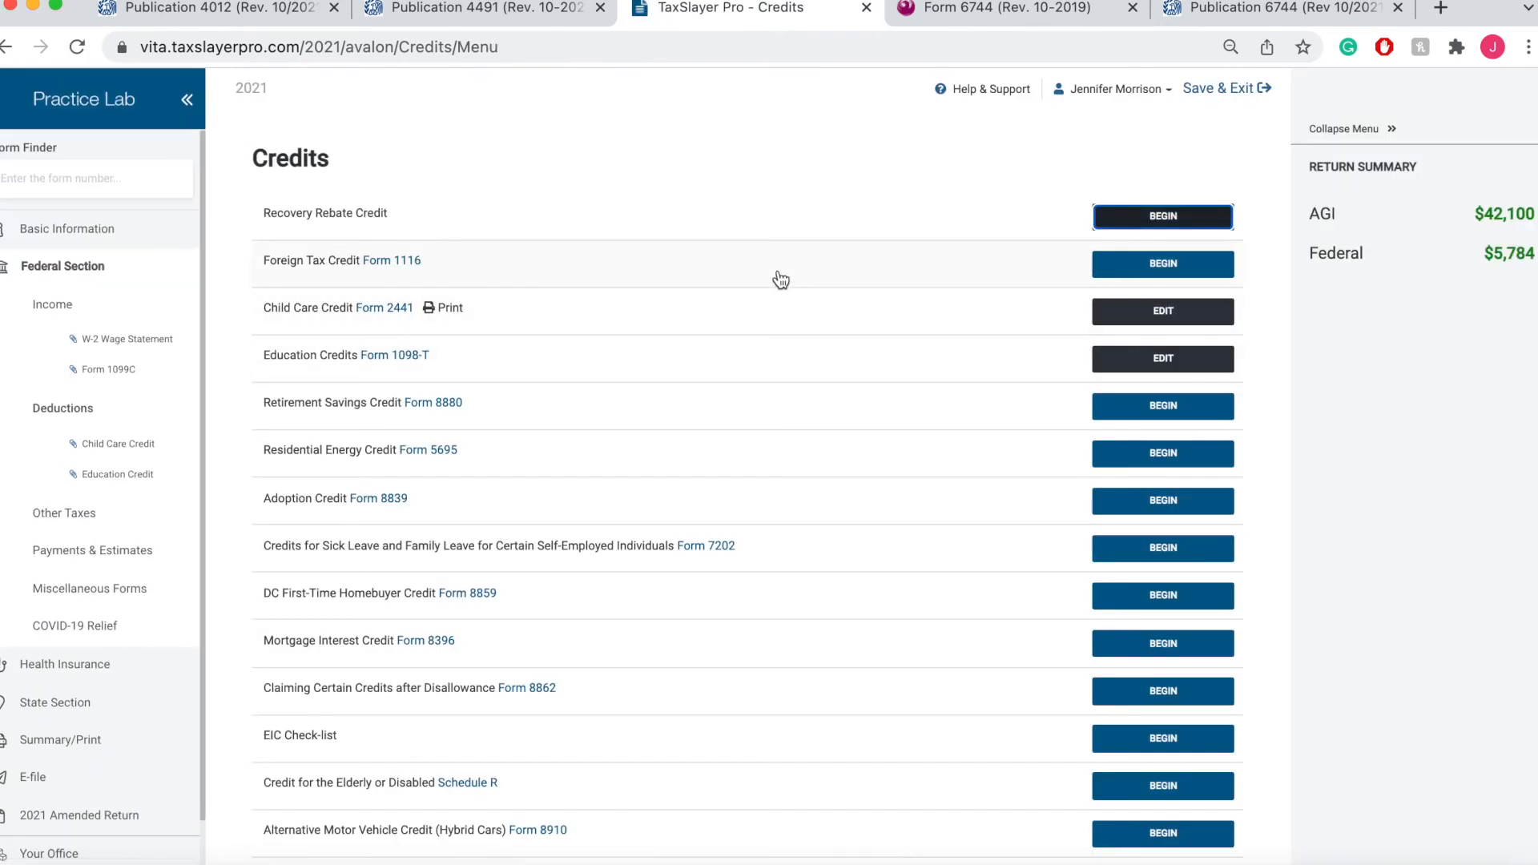
# Go to Deductions > Adjustments and begin the Educator Expenses entry
pyautogui.scroll(-5, 878, 430)
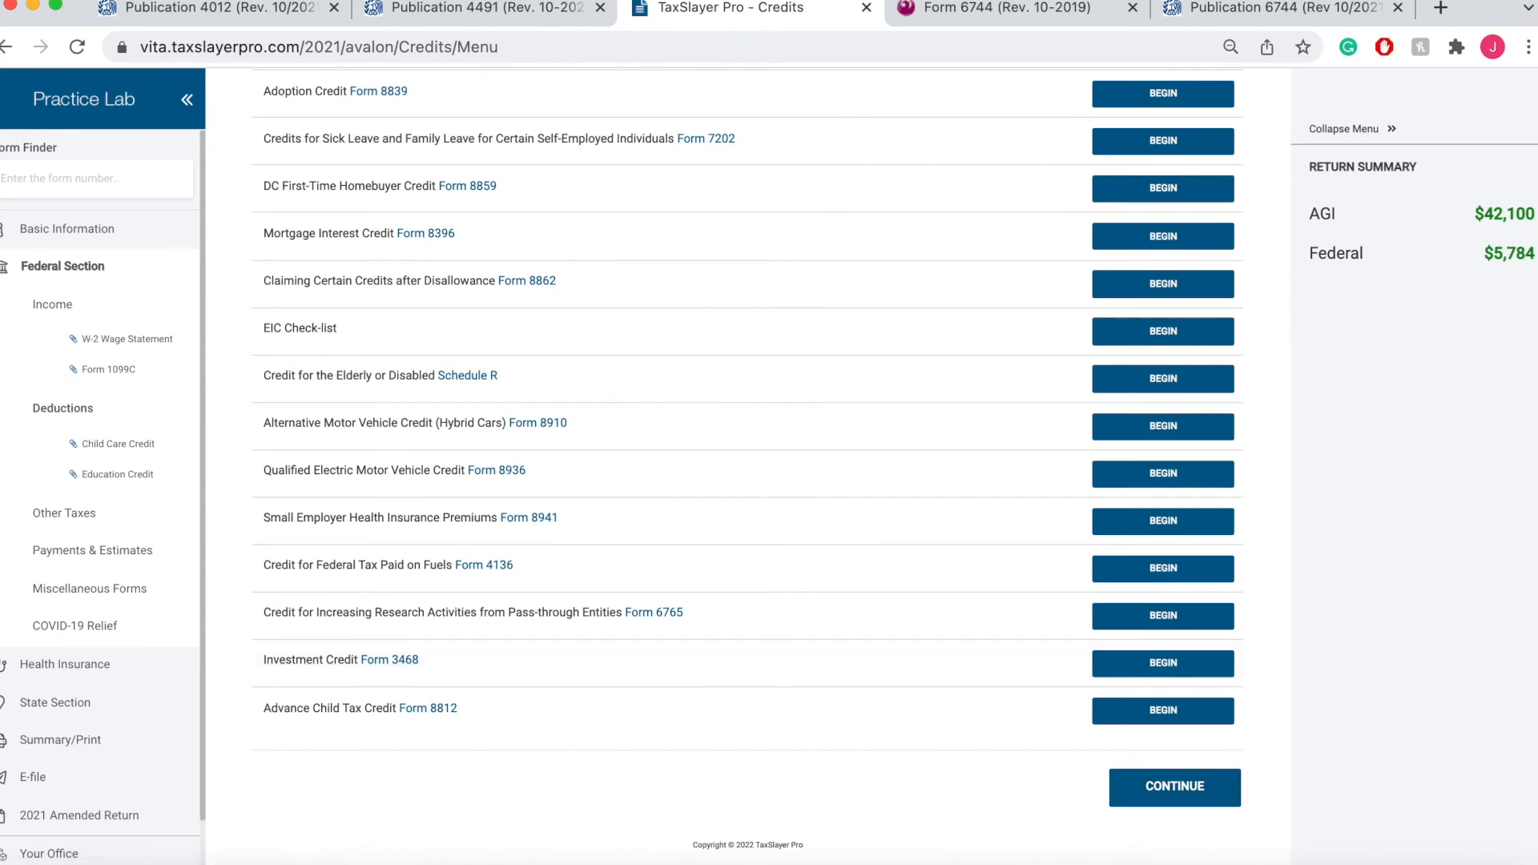
pyautogui.click(86, 416)
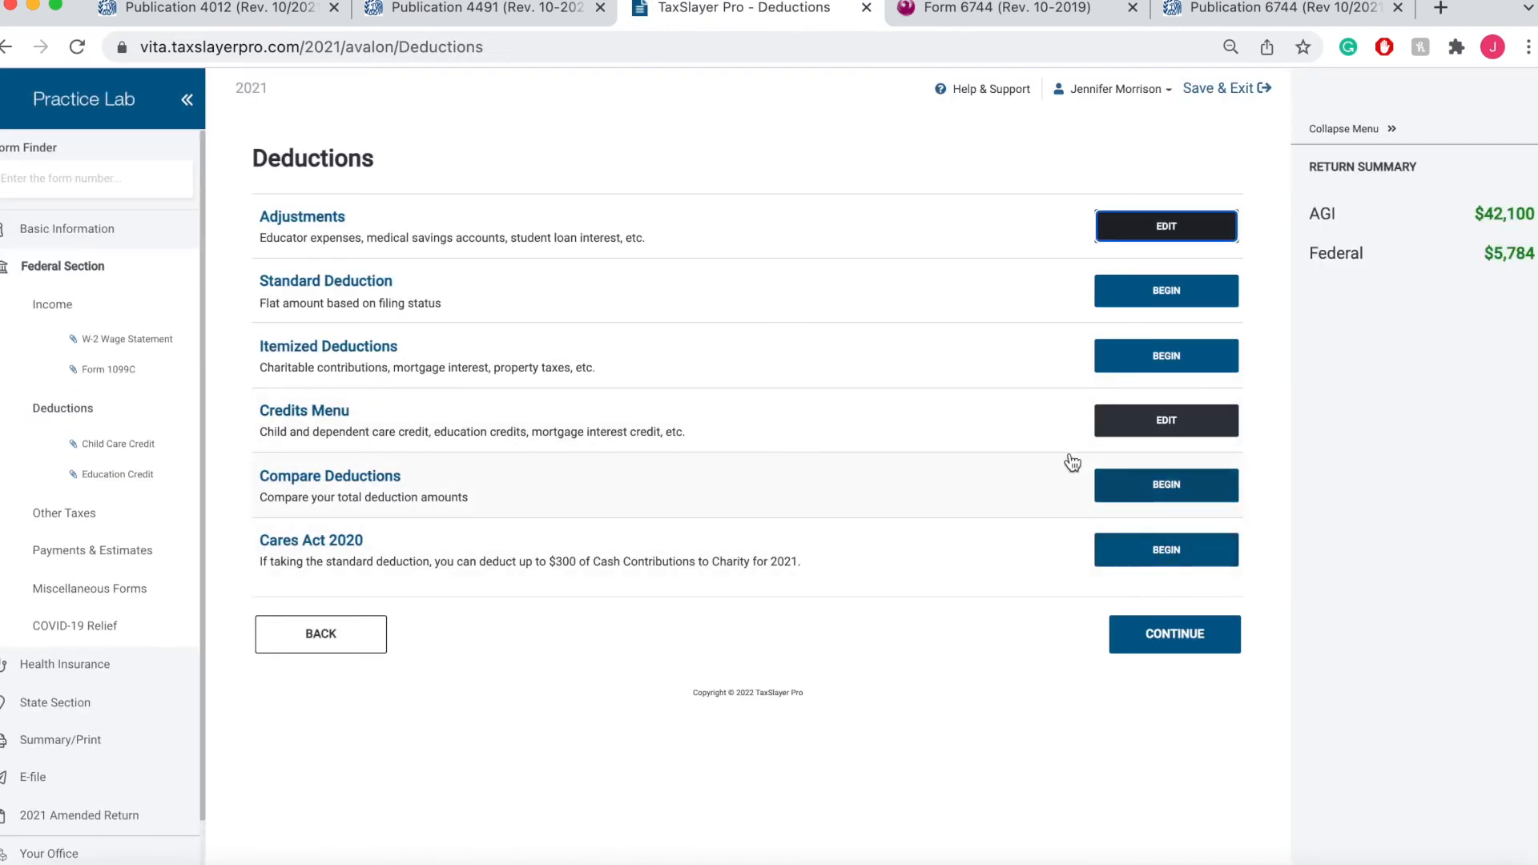
pyautogui.click(1184, 210)
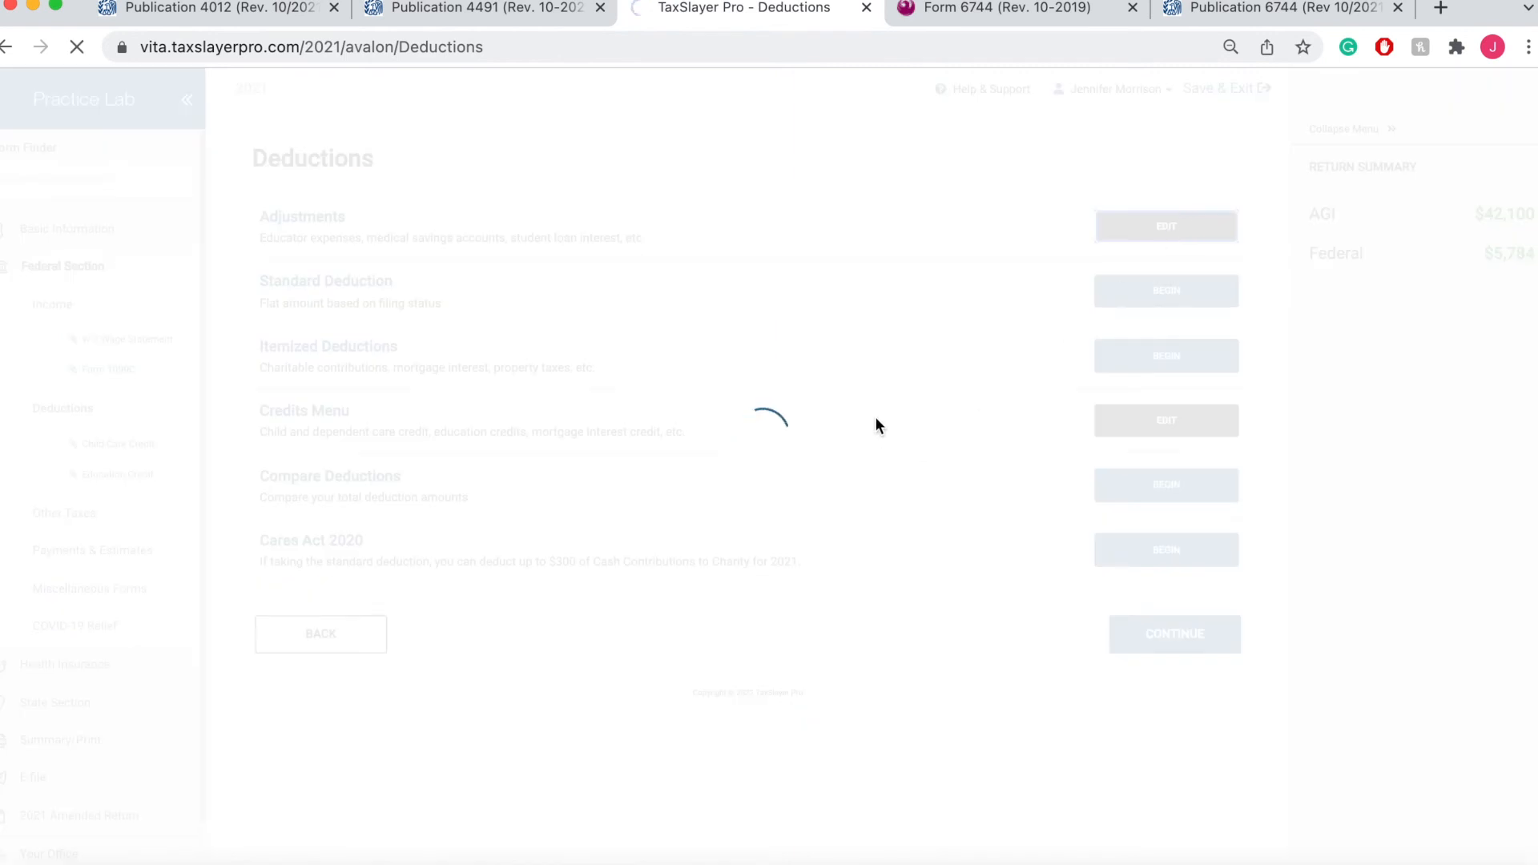
pyautogui.click(1158, 262)
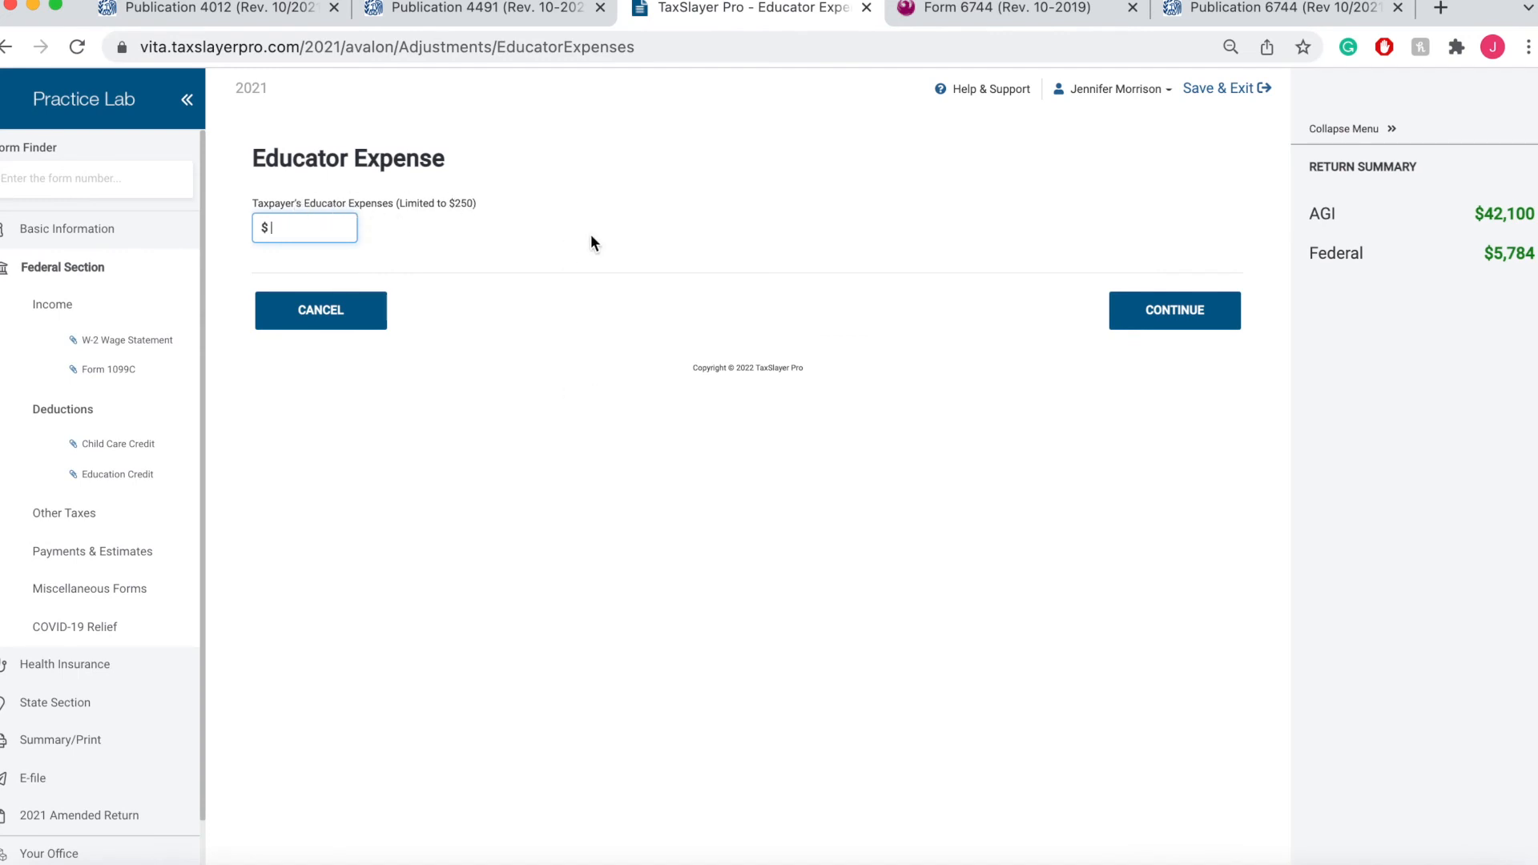
# Enter $250 as the taxpayer's educator expense, verified against the interview notes, and save it
pyautogui.write('250')
pyautogui.click(1026, 6)
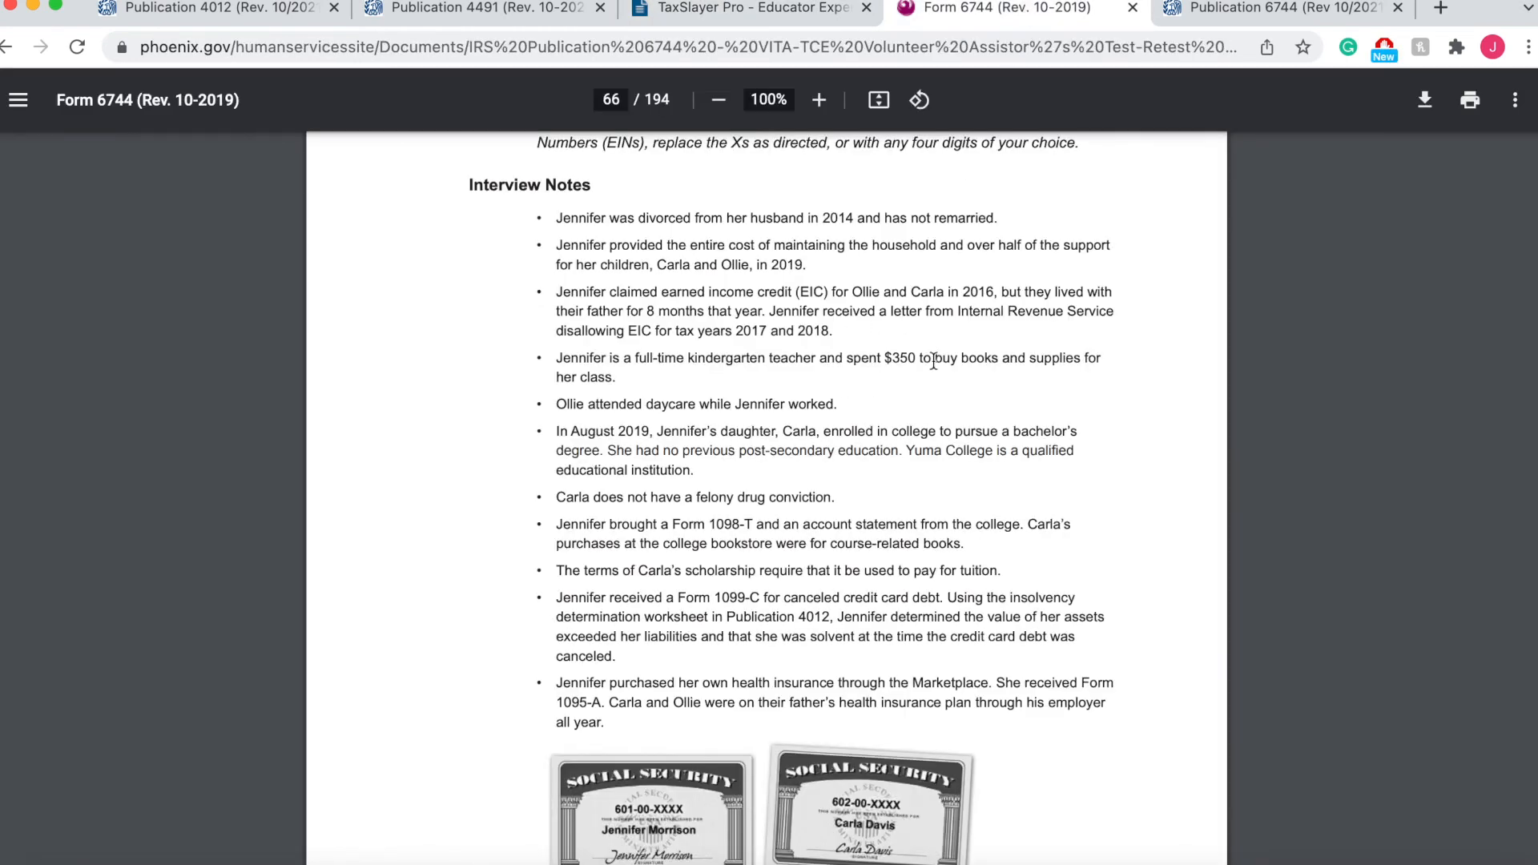
pyautogui.scroll(-2, 955, 418)
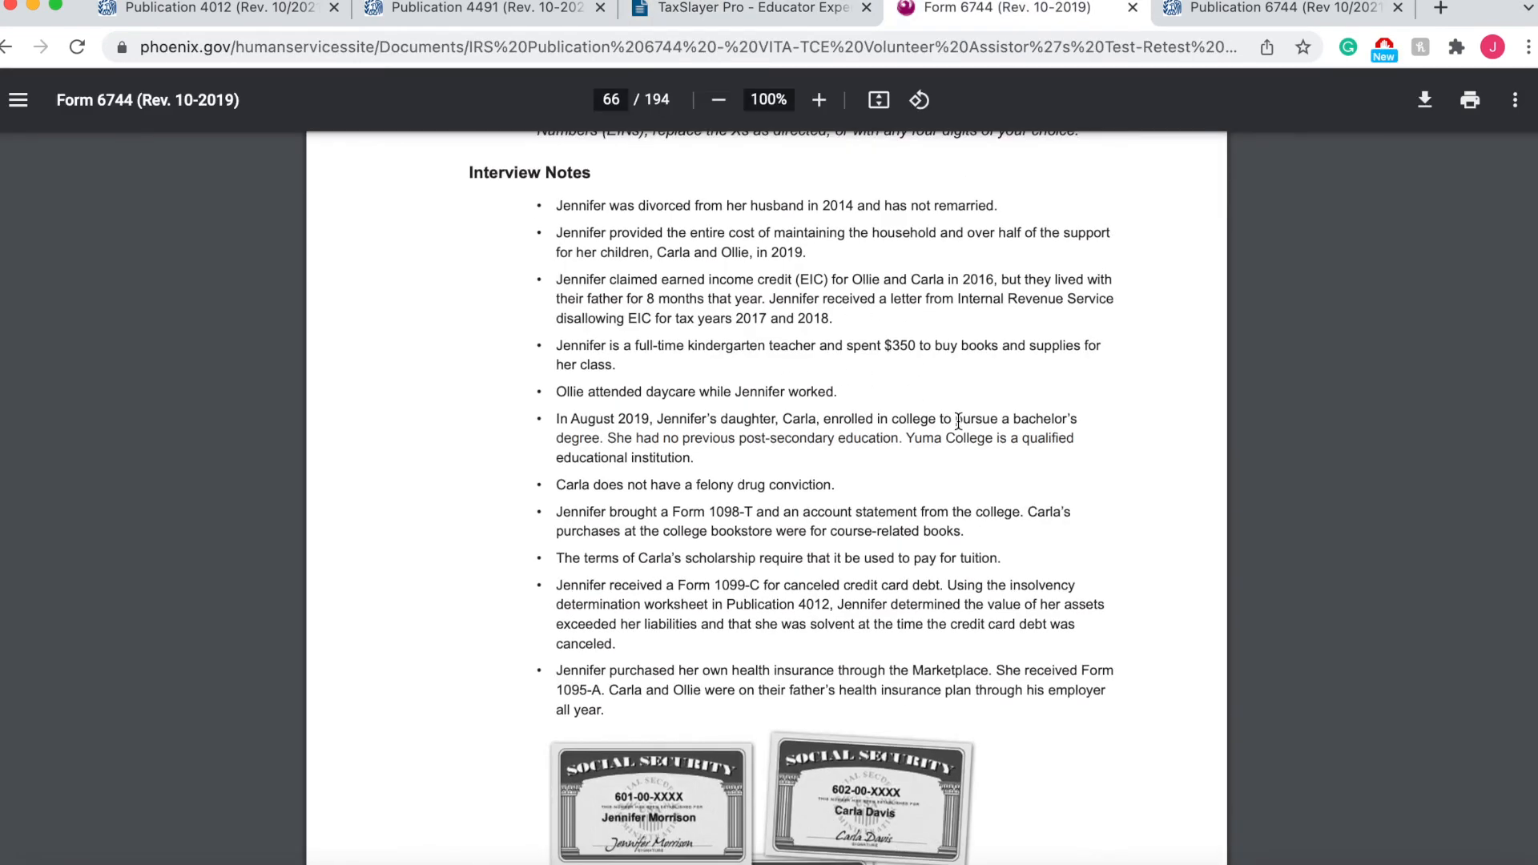
pyautogui.scroll(-5, 962, 332)
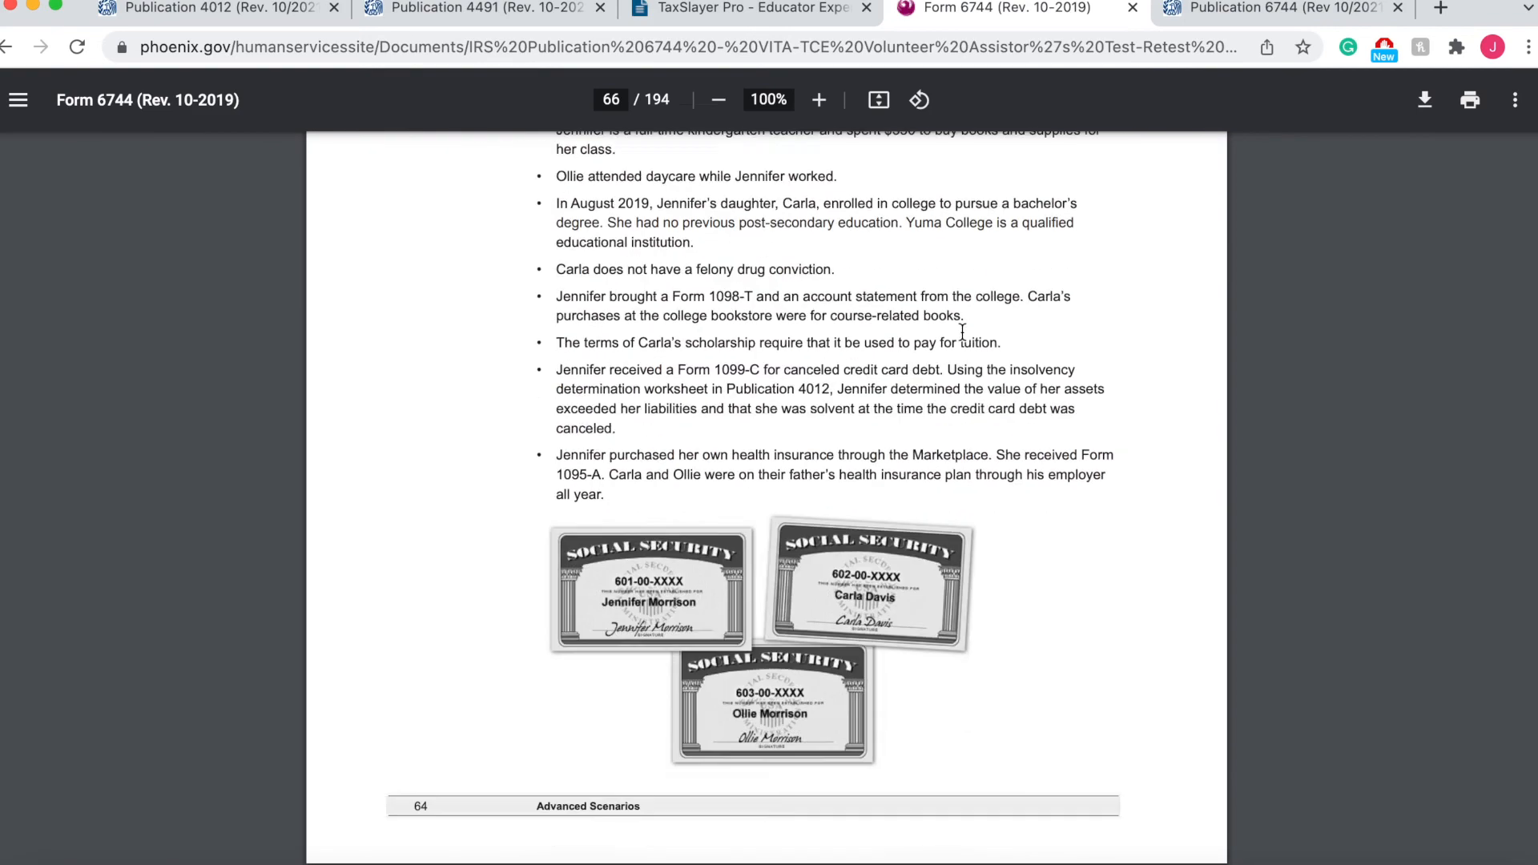
pyautogui.scroll(-20, 962, 332)
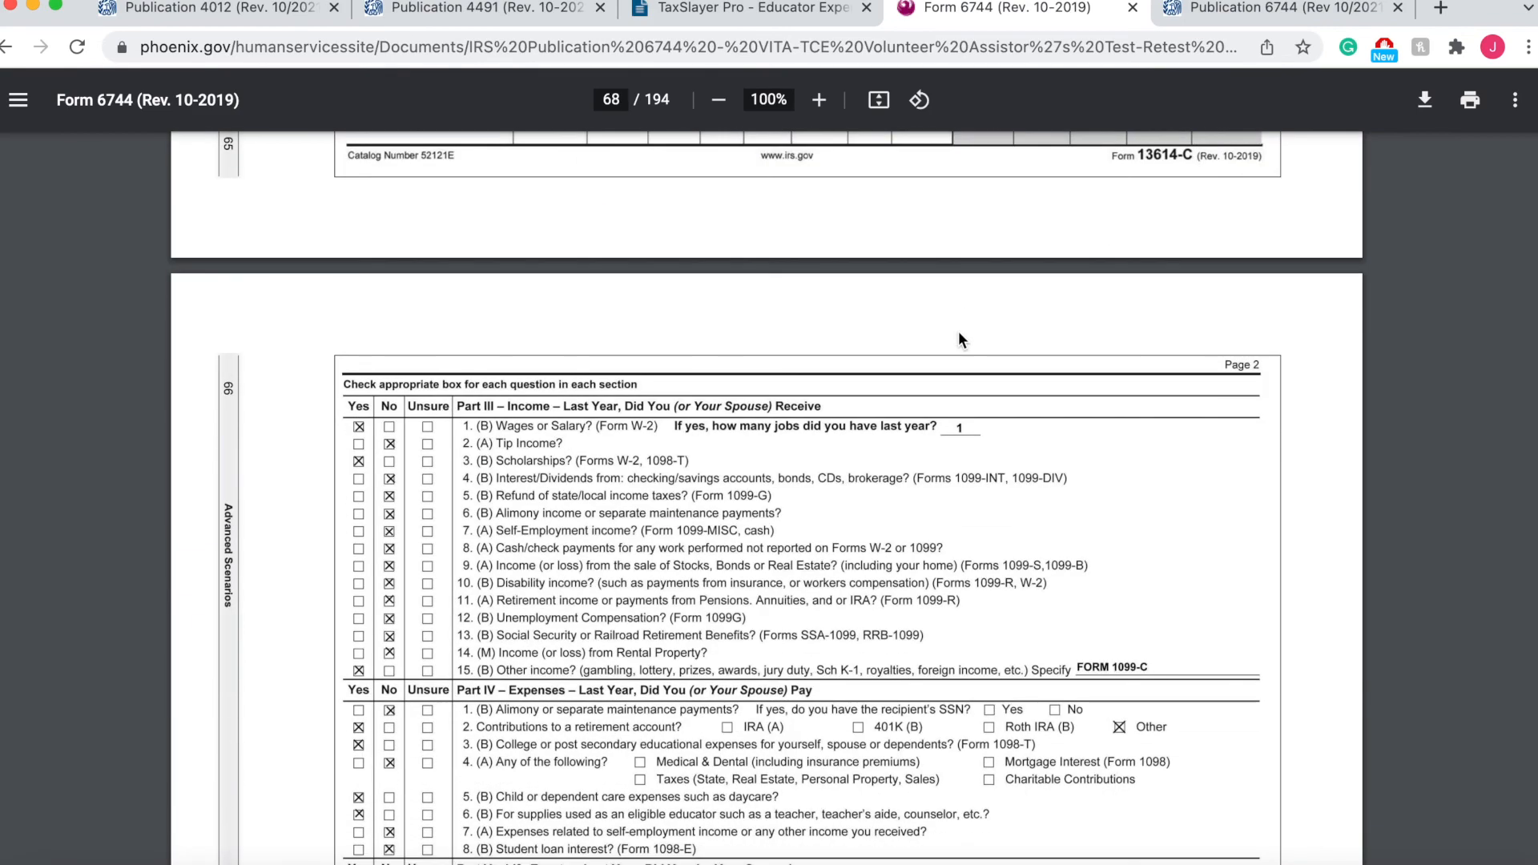
pyautogui.scroll(-6, 960, 336)
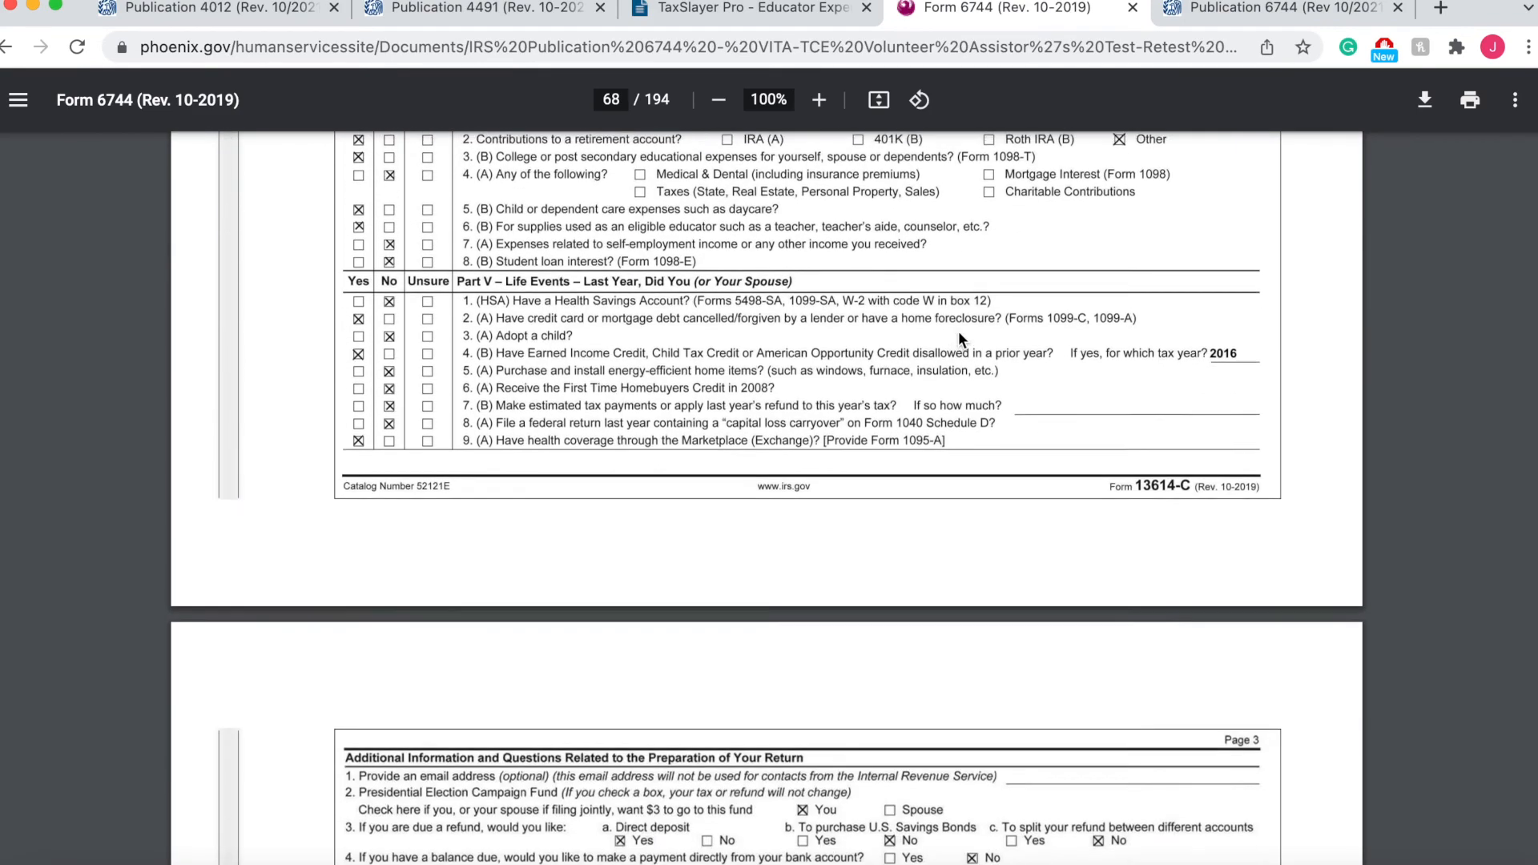
pyautogui.click(745, 12)
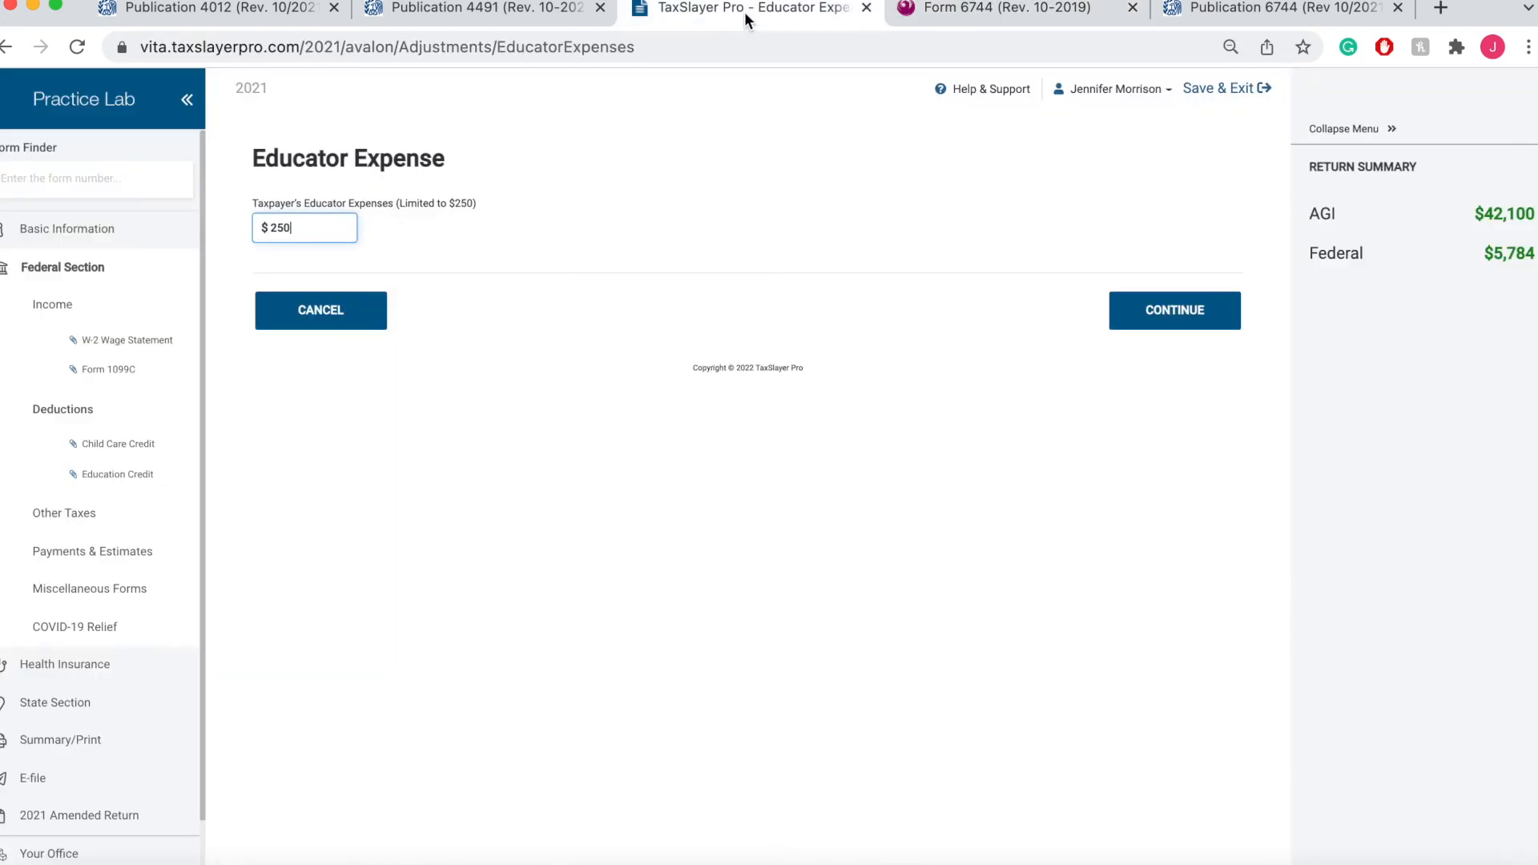
pyautogui.click(1181, 319)
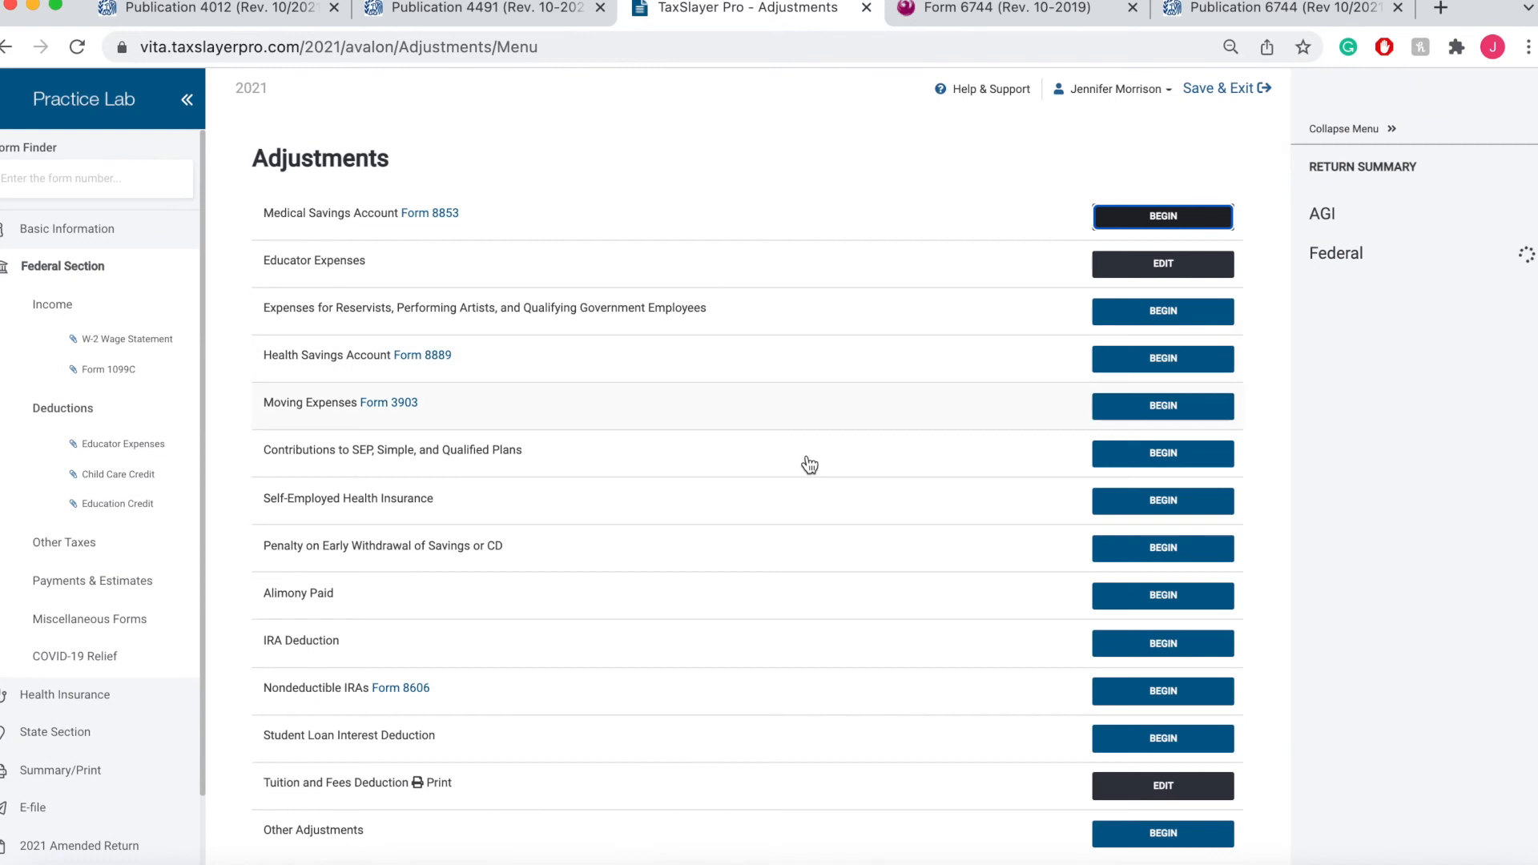
pyautogui.scroll(-3, 1089, 387)
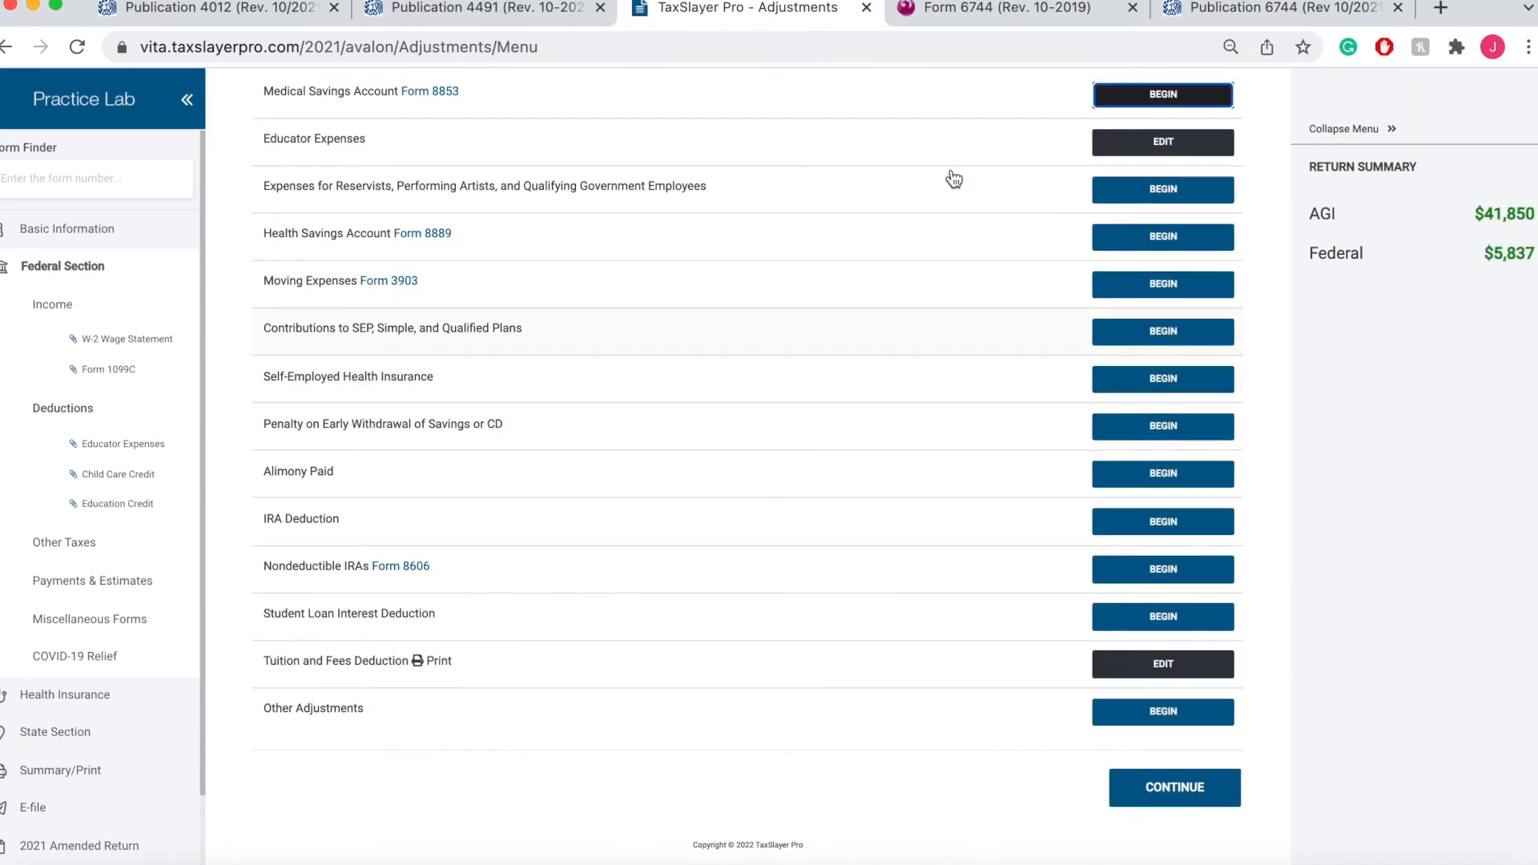
# Switch to the Form 6744 PDF and scroll through Form 13614-C Parts III to V on page 68
pyautogui.click(971, 14)
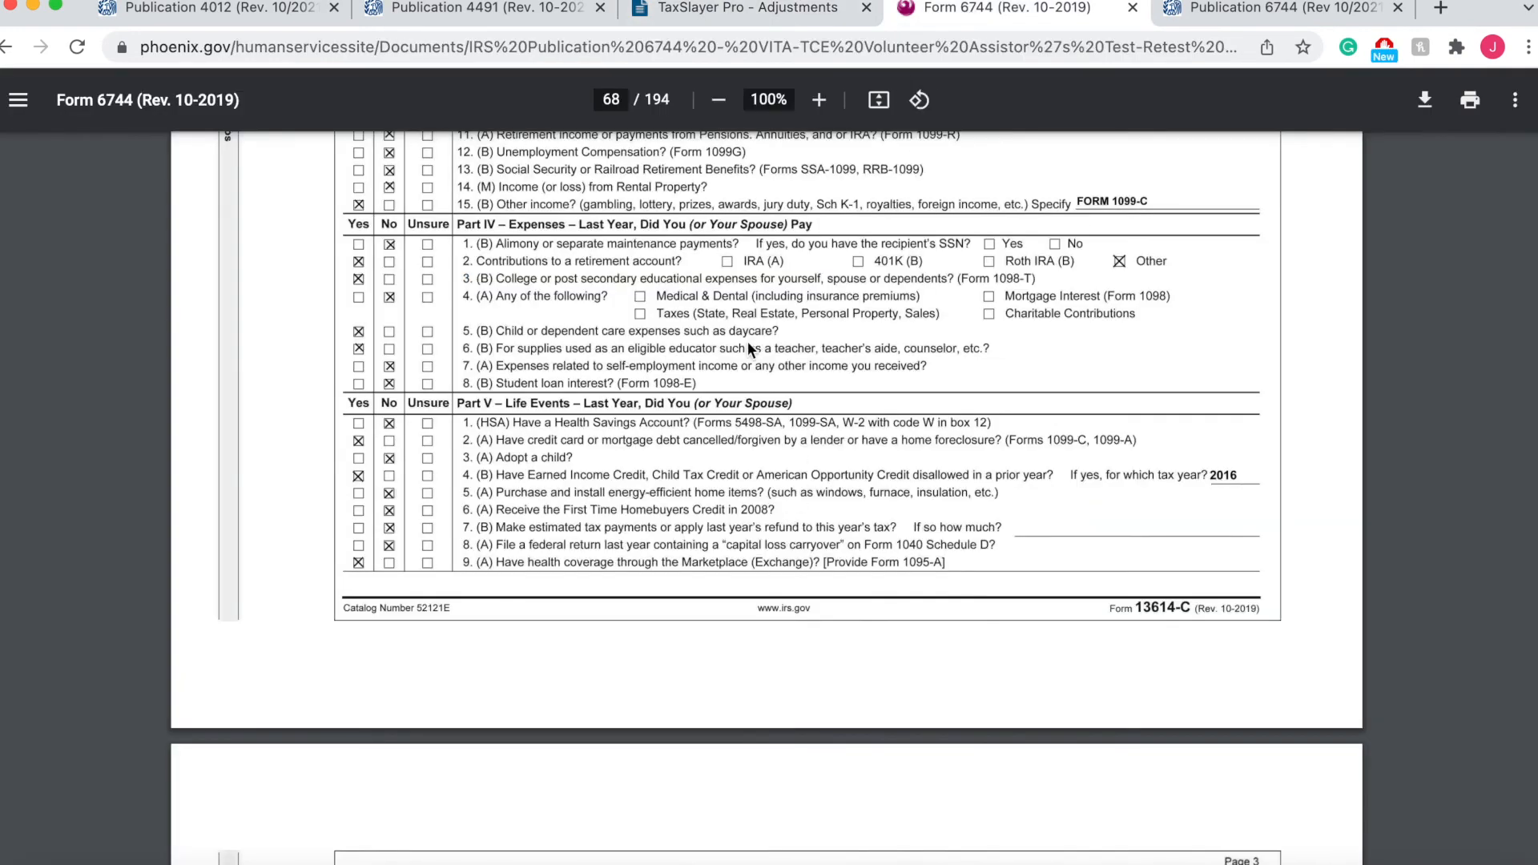
pyautogui.scroll(2, 749, 350)
pyautogui.scroll(1, 749, 349)
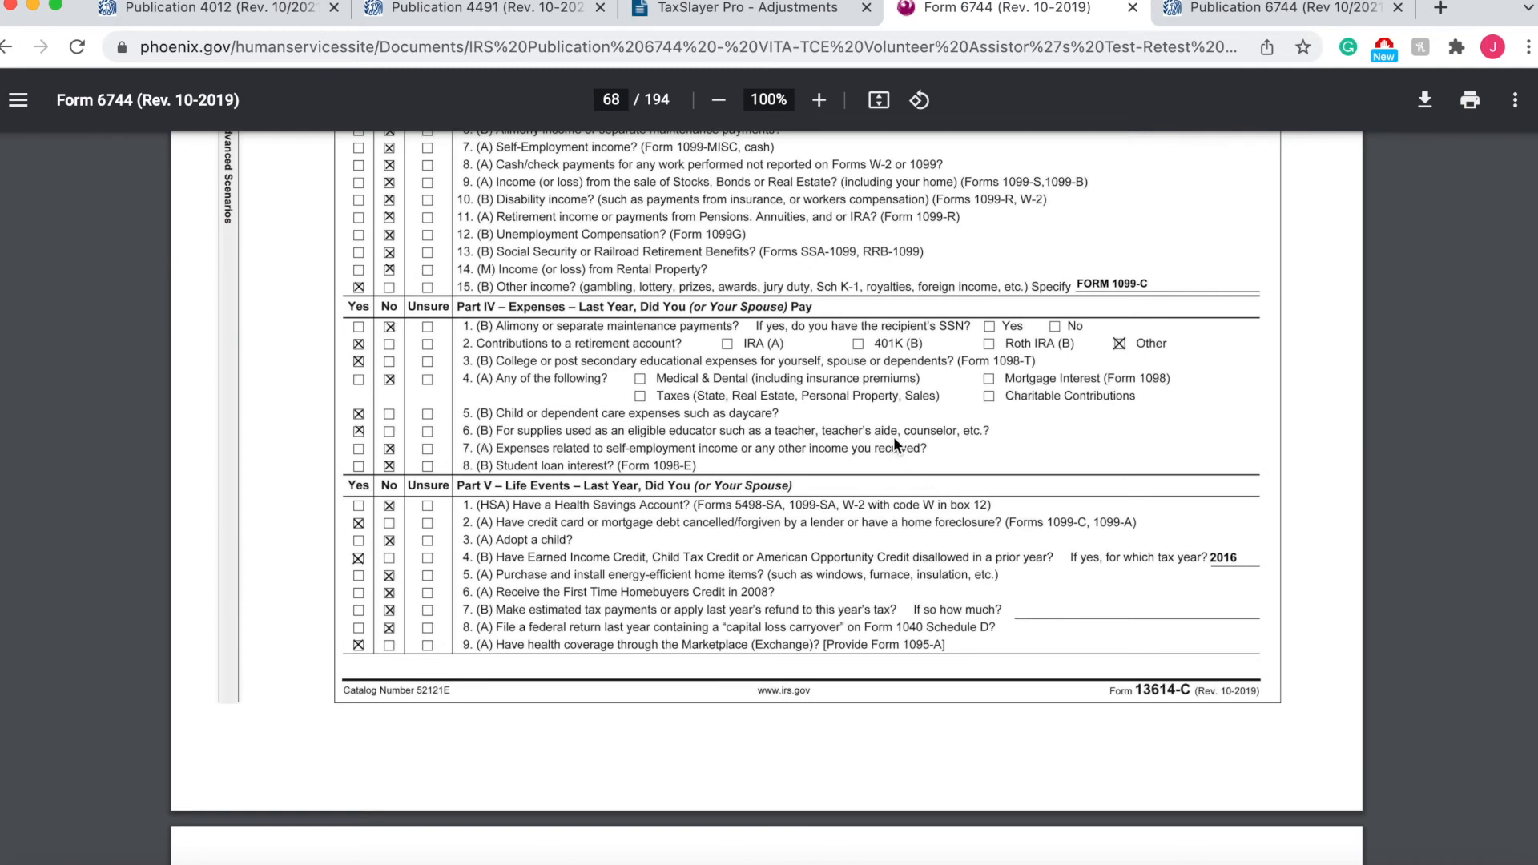
pyautogui.scroll(3, 597, 392)
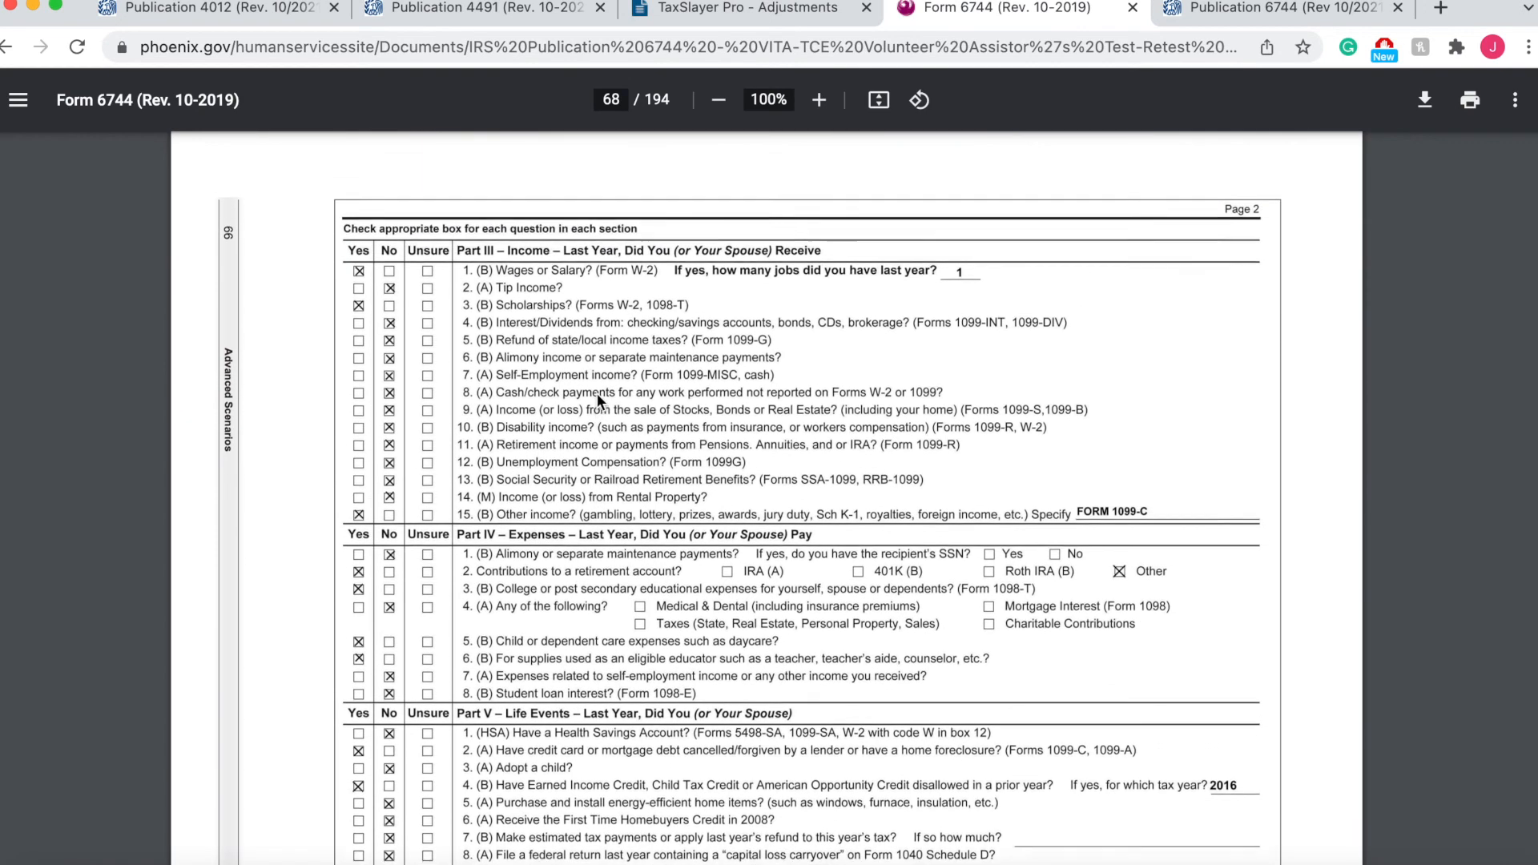
pyautogui.scroll(-5, 517, 420)
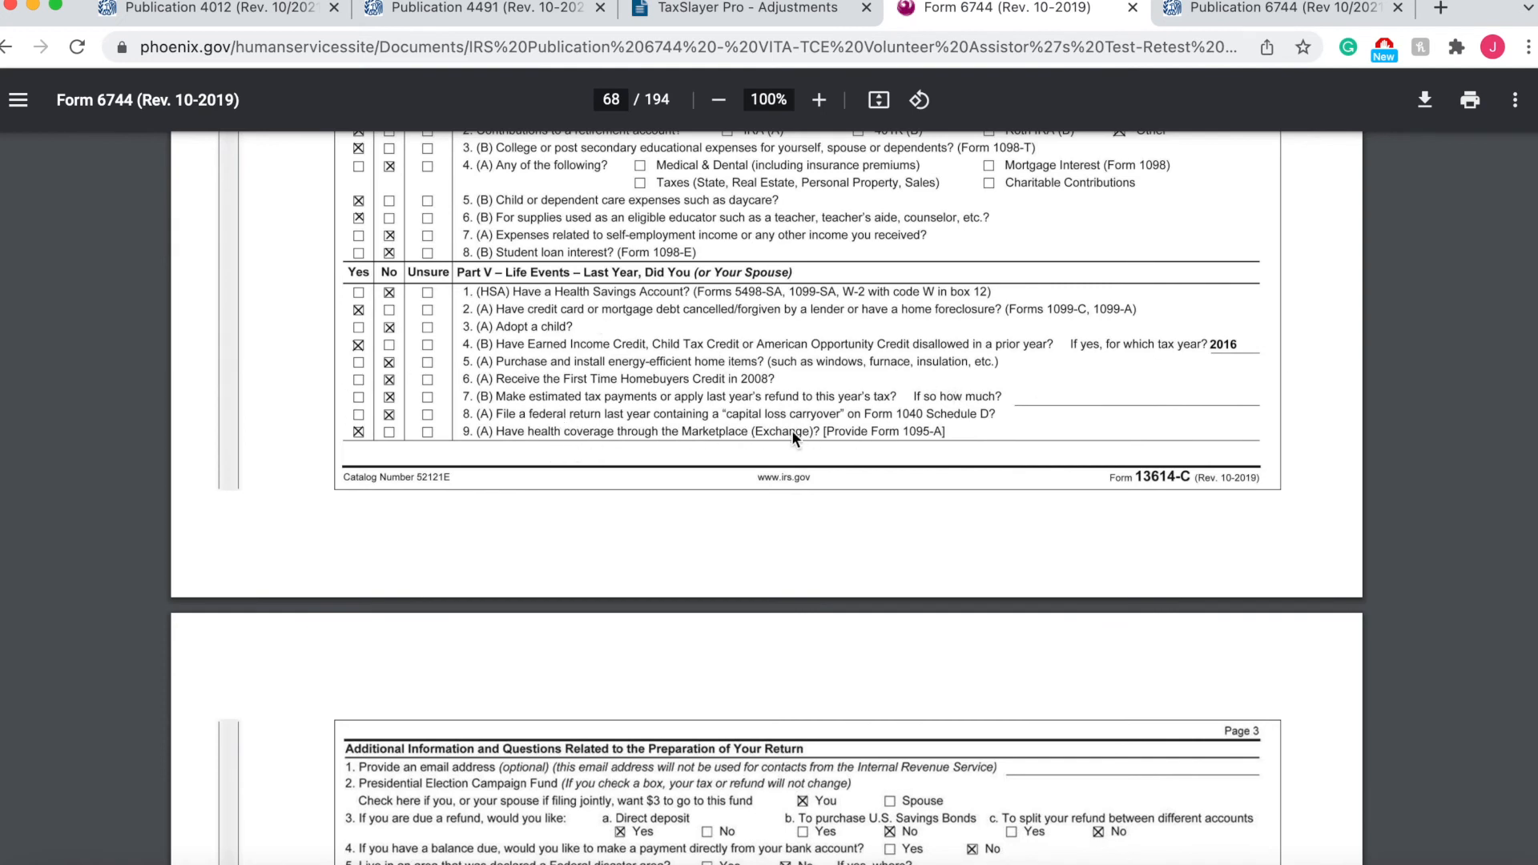
# Advance through Adjustments, Deductions, Other Taxes, Payments, Miscellaneous Forms and COVID-19 Relief to the health insurance questions
pyautogui.click(726, 6)
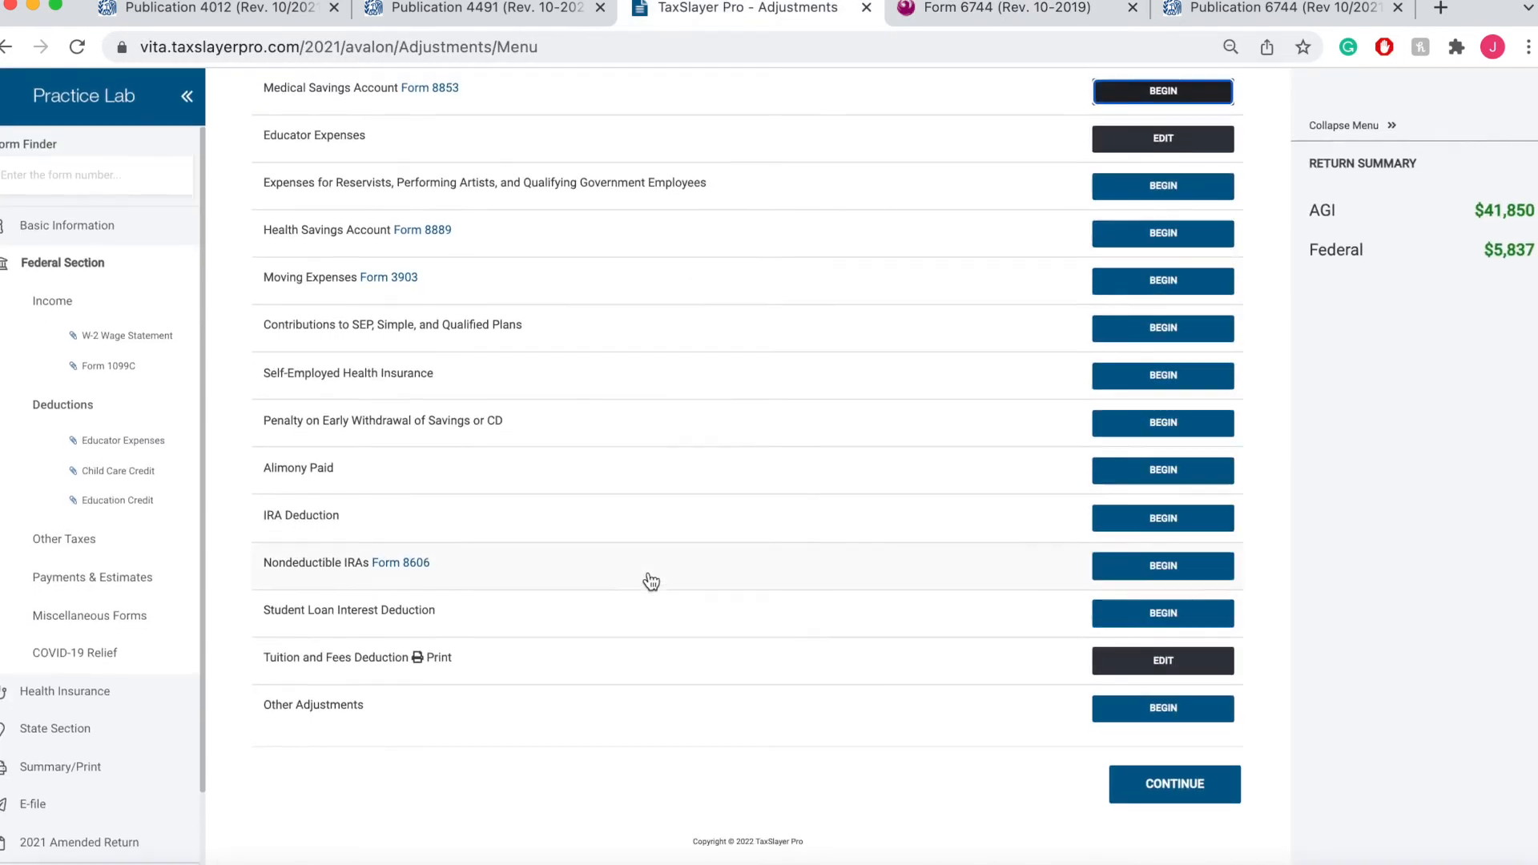
pyautogui.click(1167, 798)
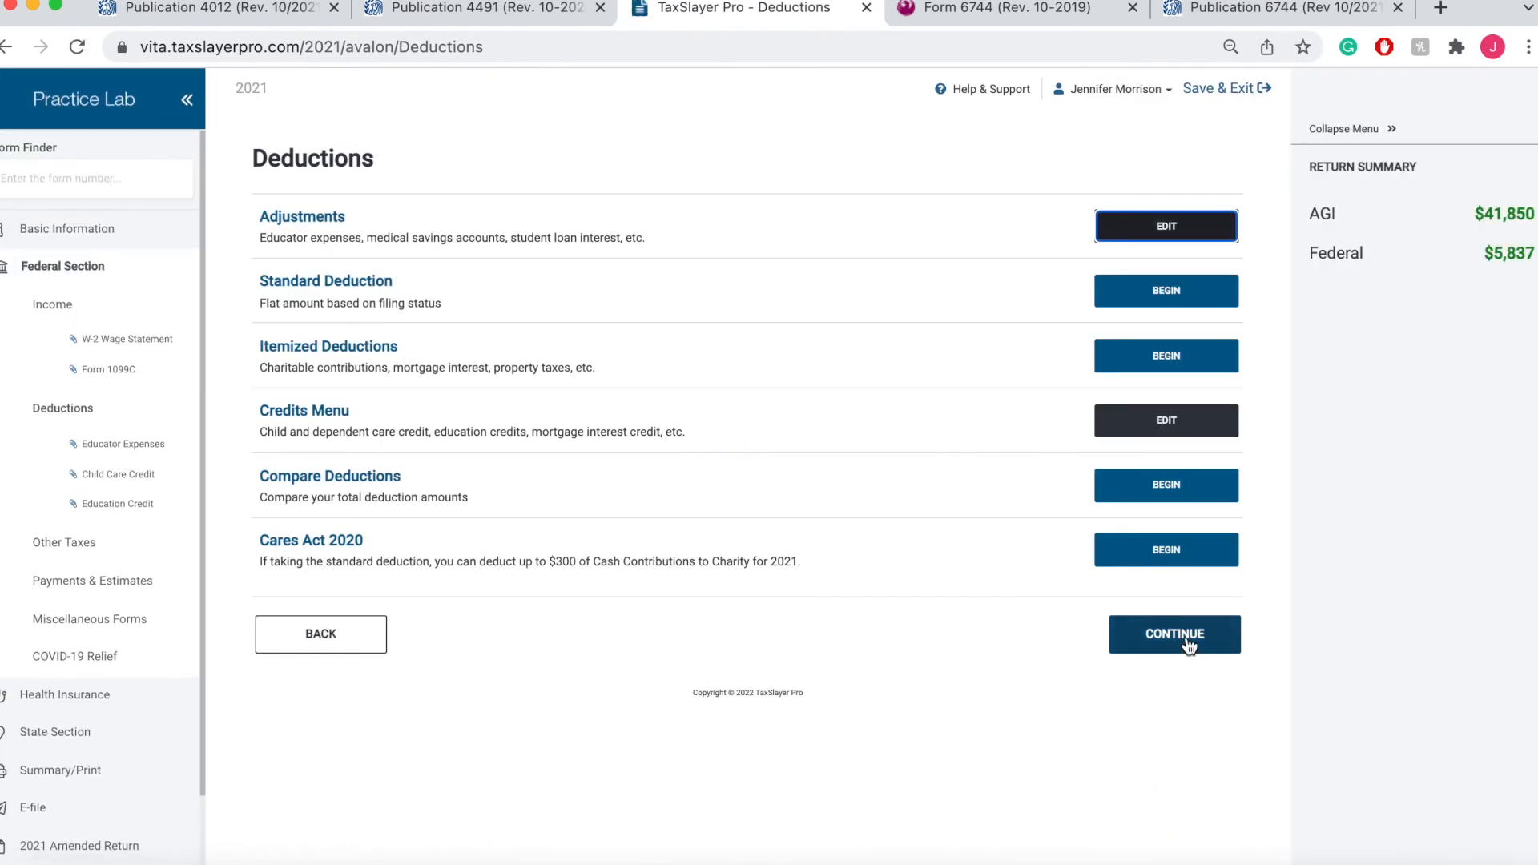
pyautogui.click(1192, 639)
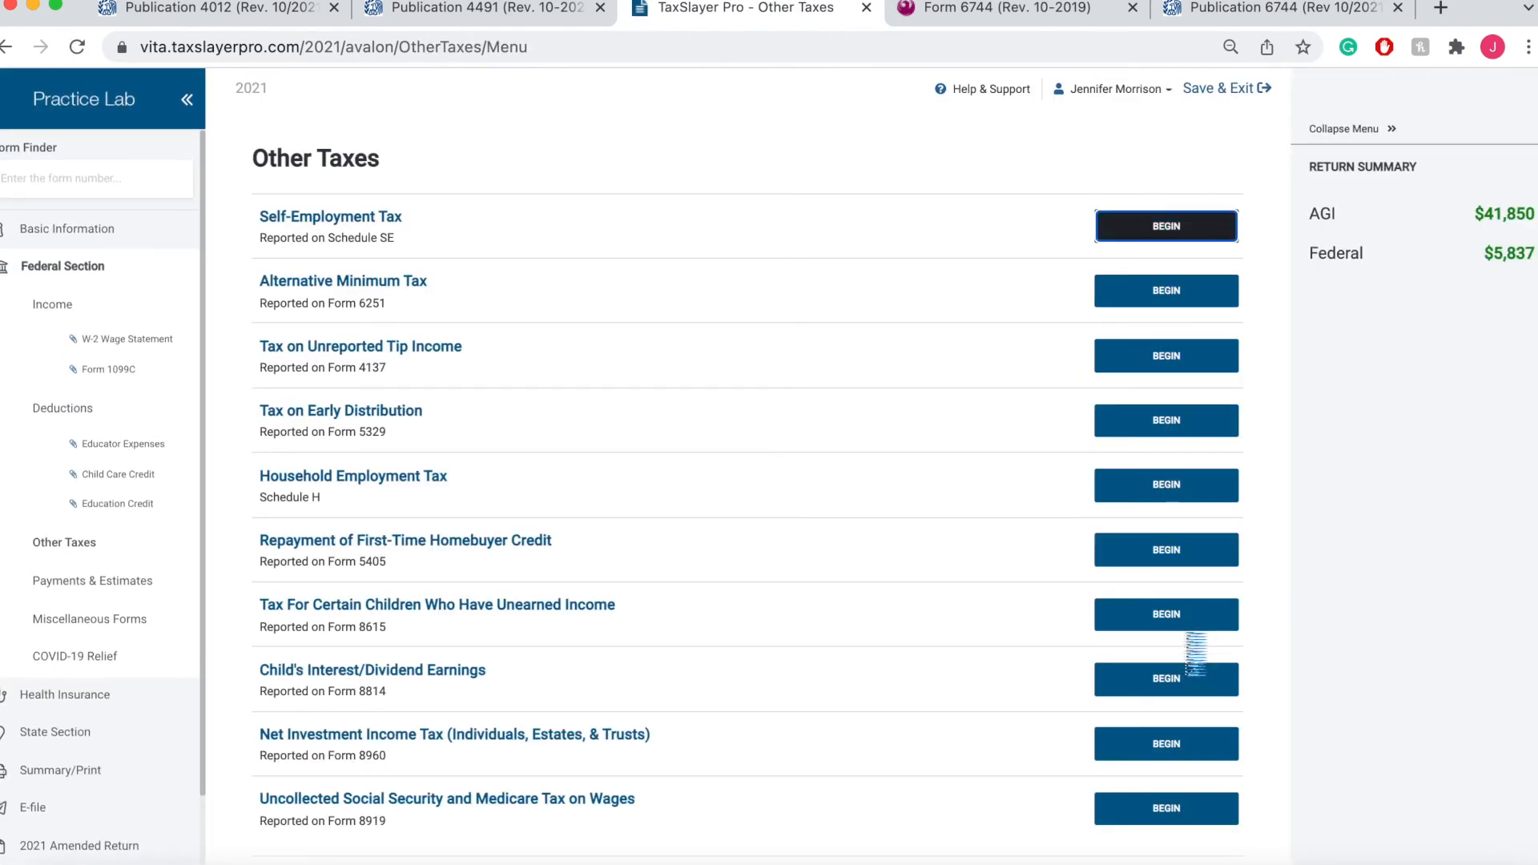
pyautogui.scroll(-3, 937, 539)
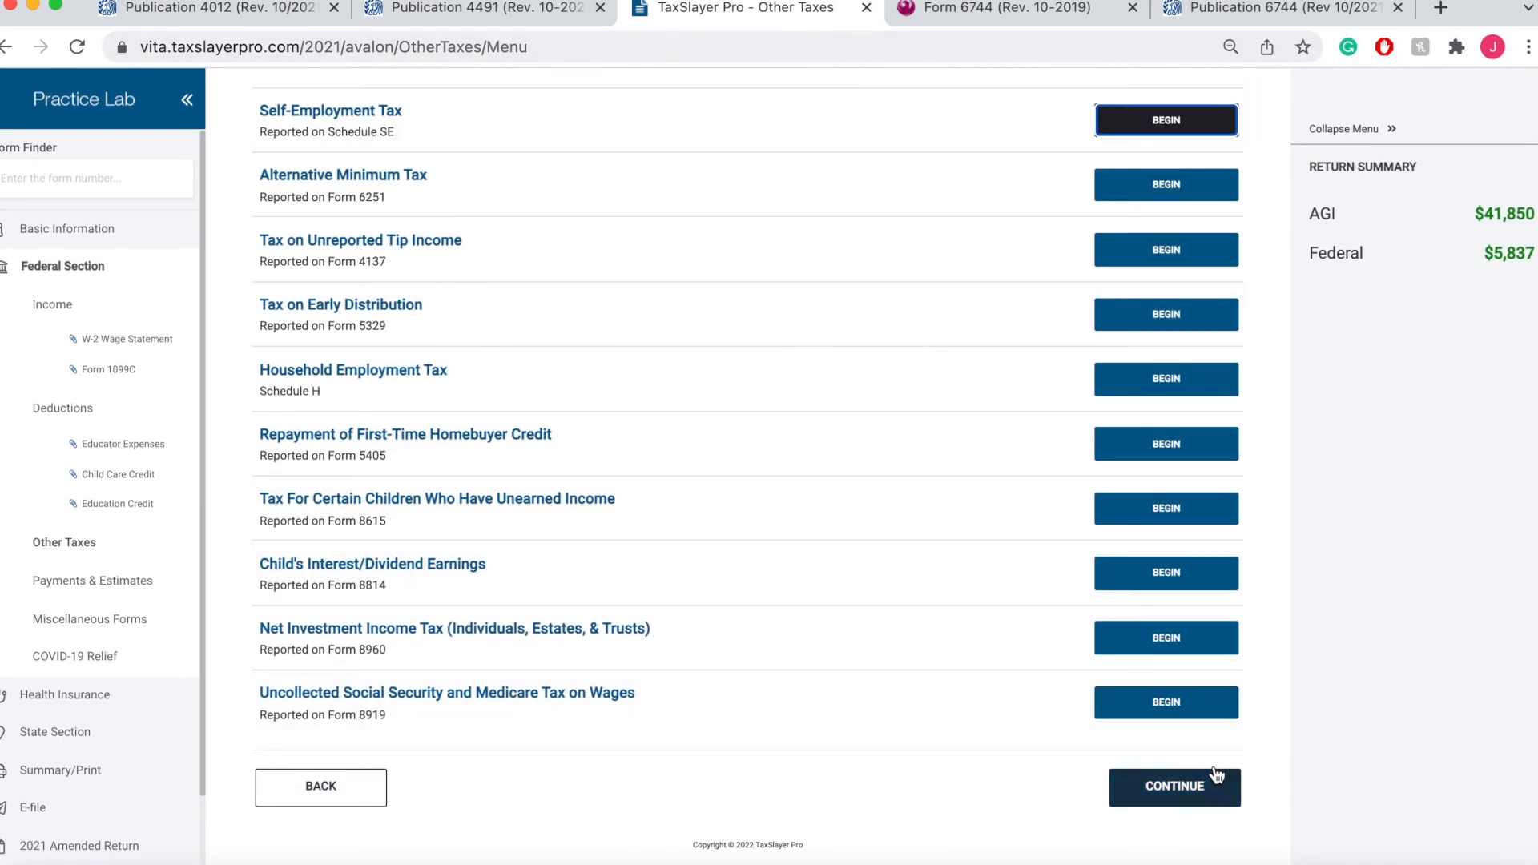
pyautogui.click(1187, 795)
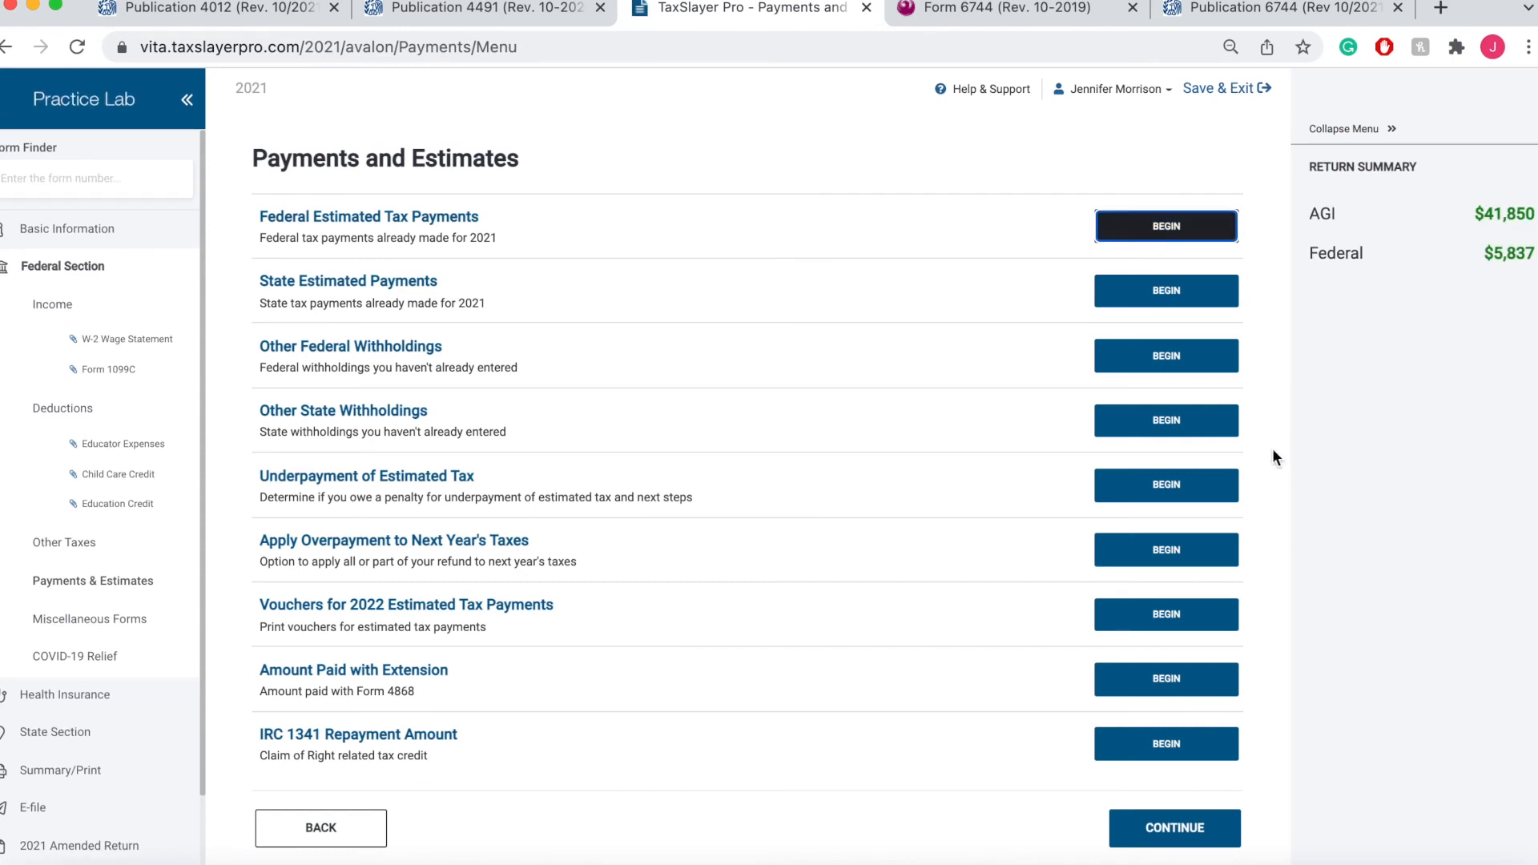
pyautogui.click(1165, 821)
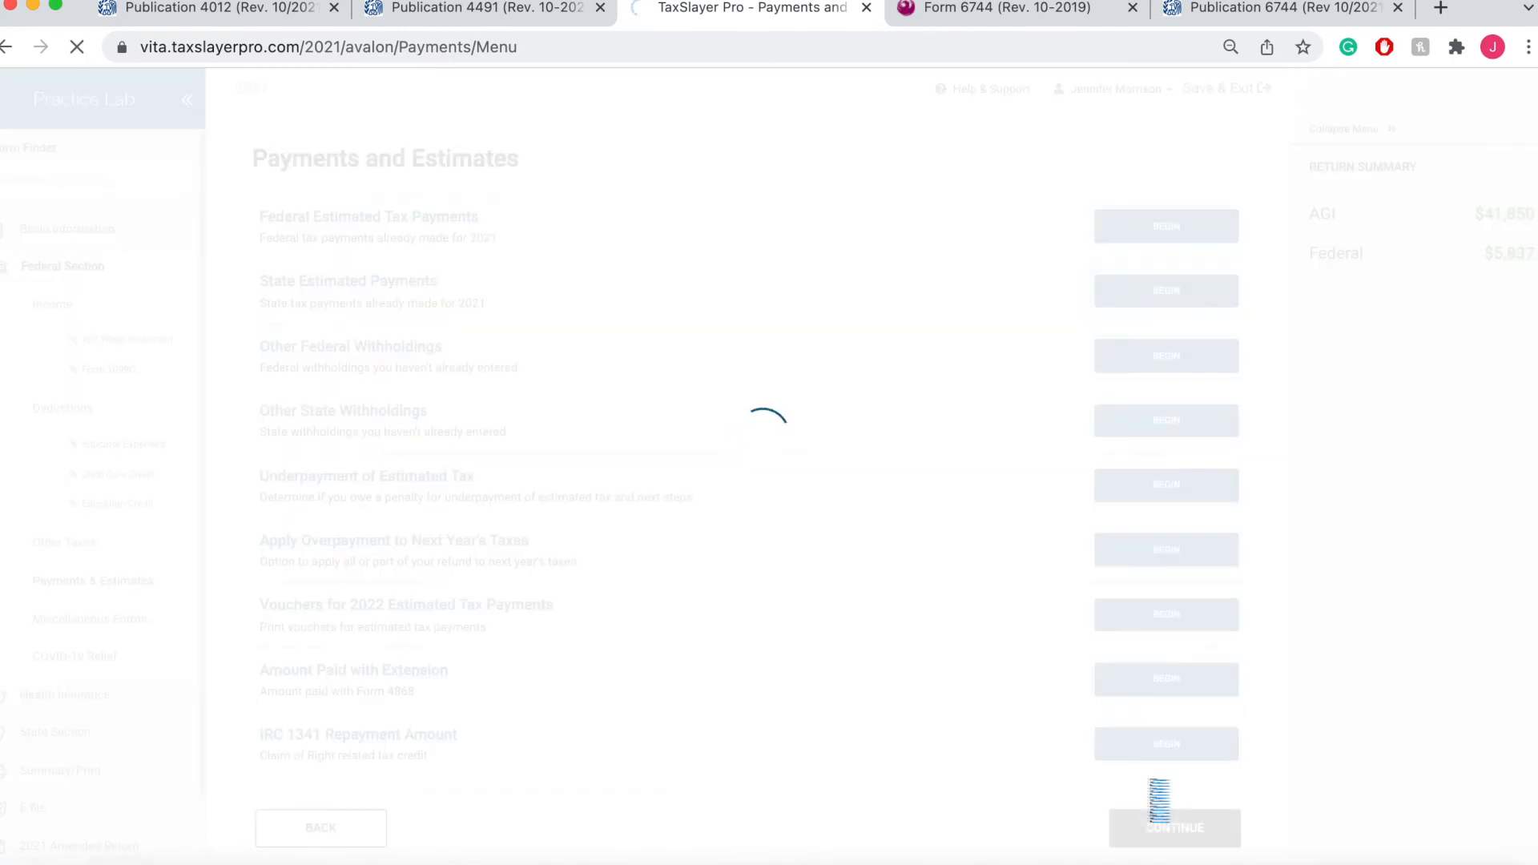
pyautogui.scroll(-2, 1001, 472)
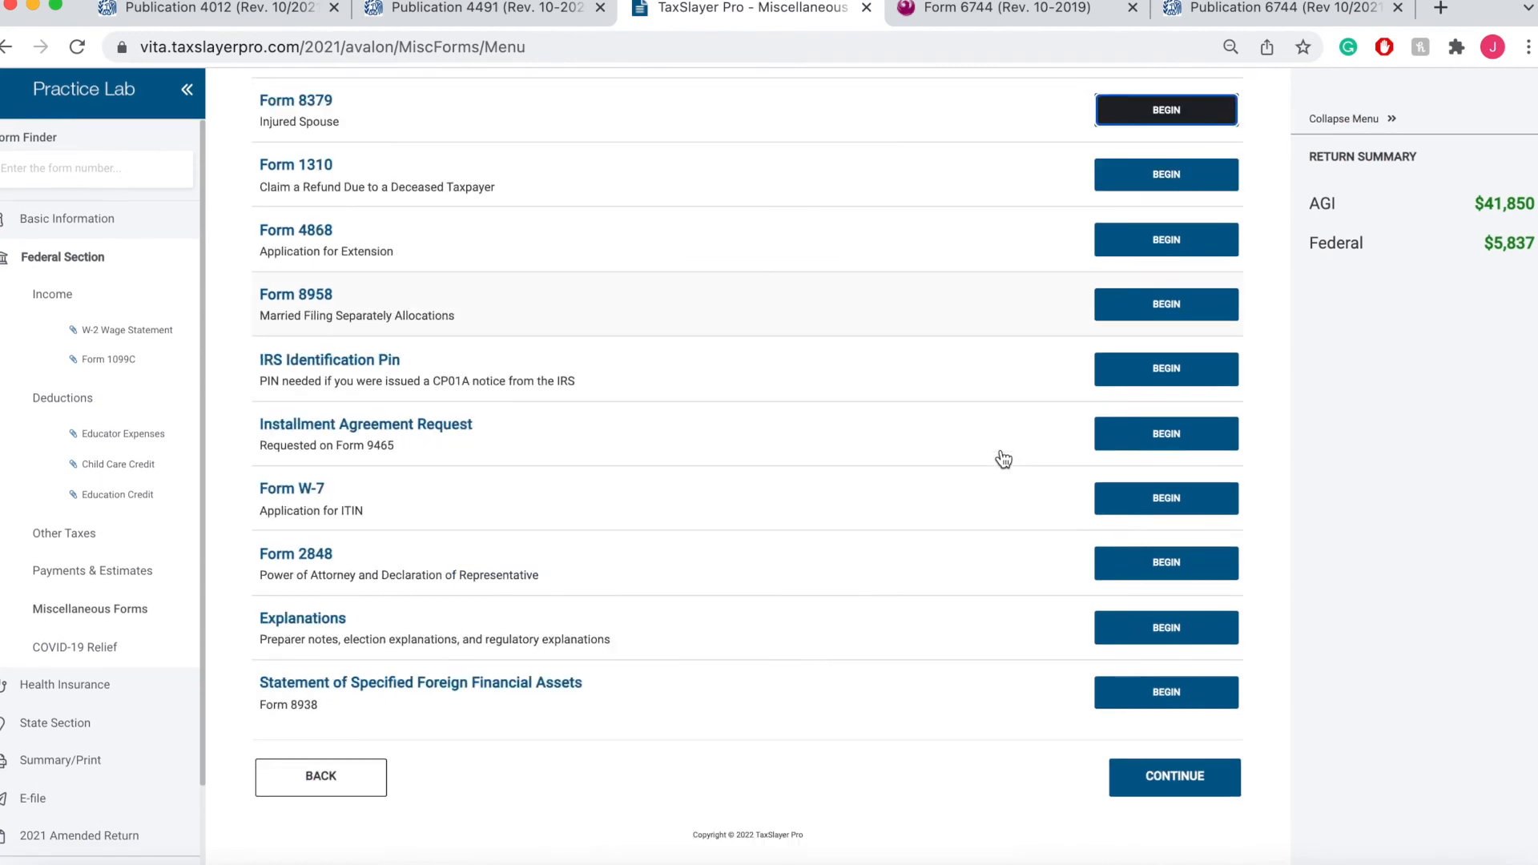
pyautogui.click(1176, 781)
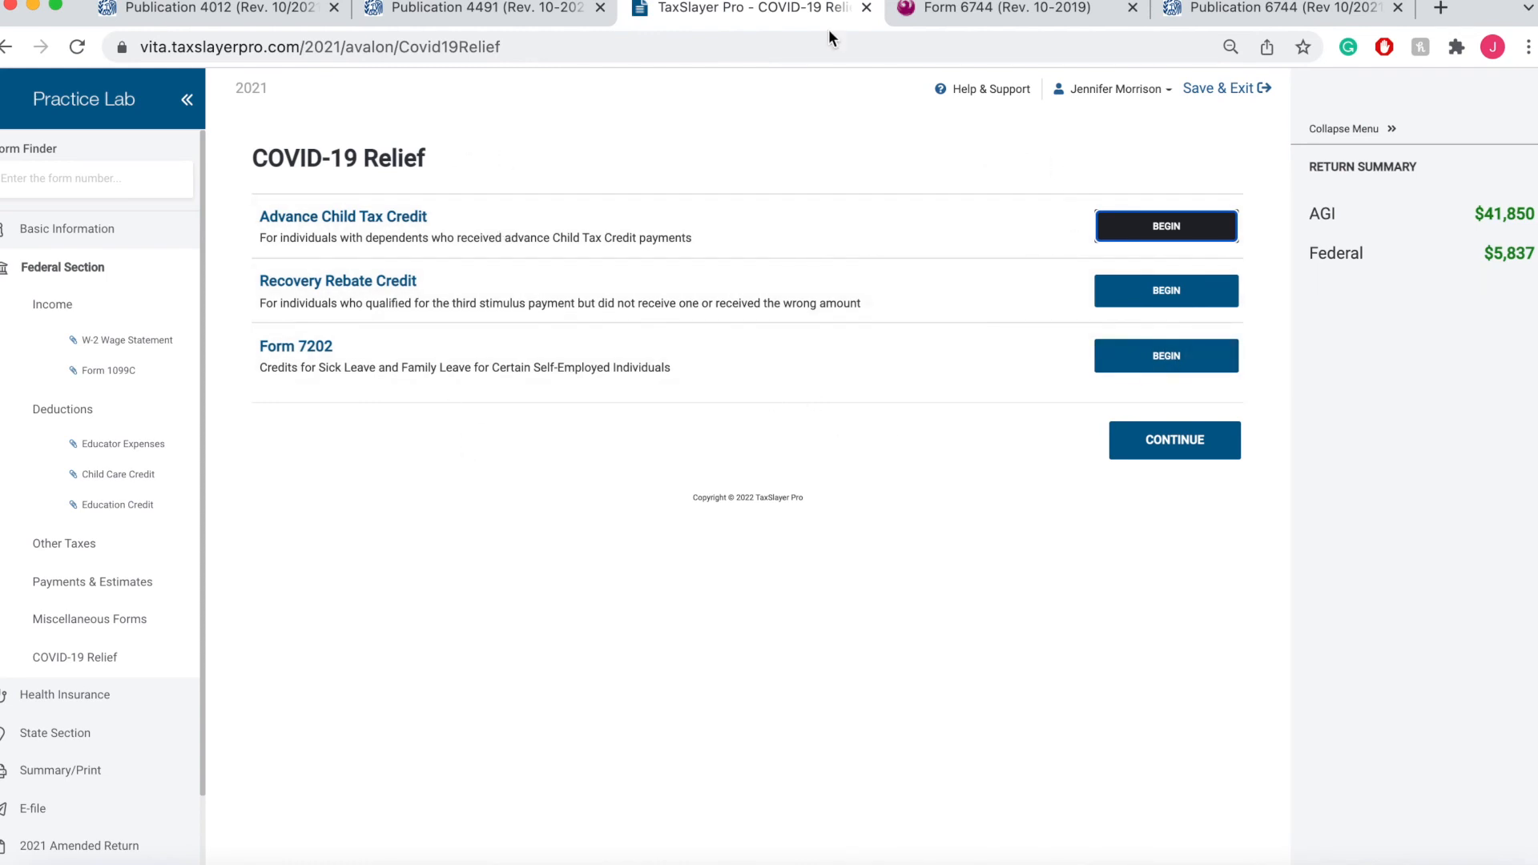
pyautogui.click(1180, 436)
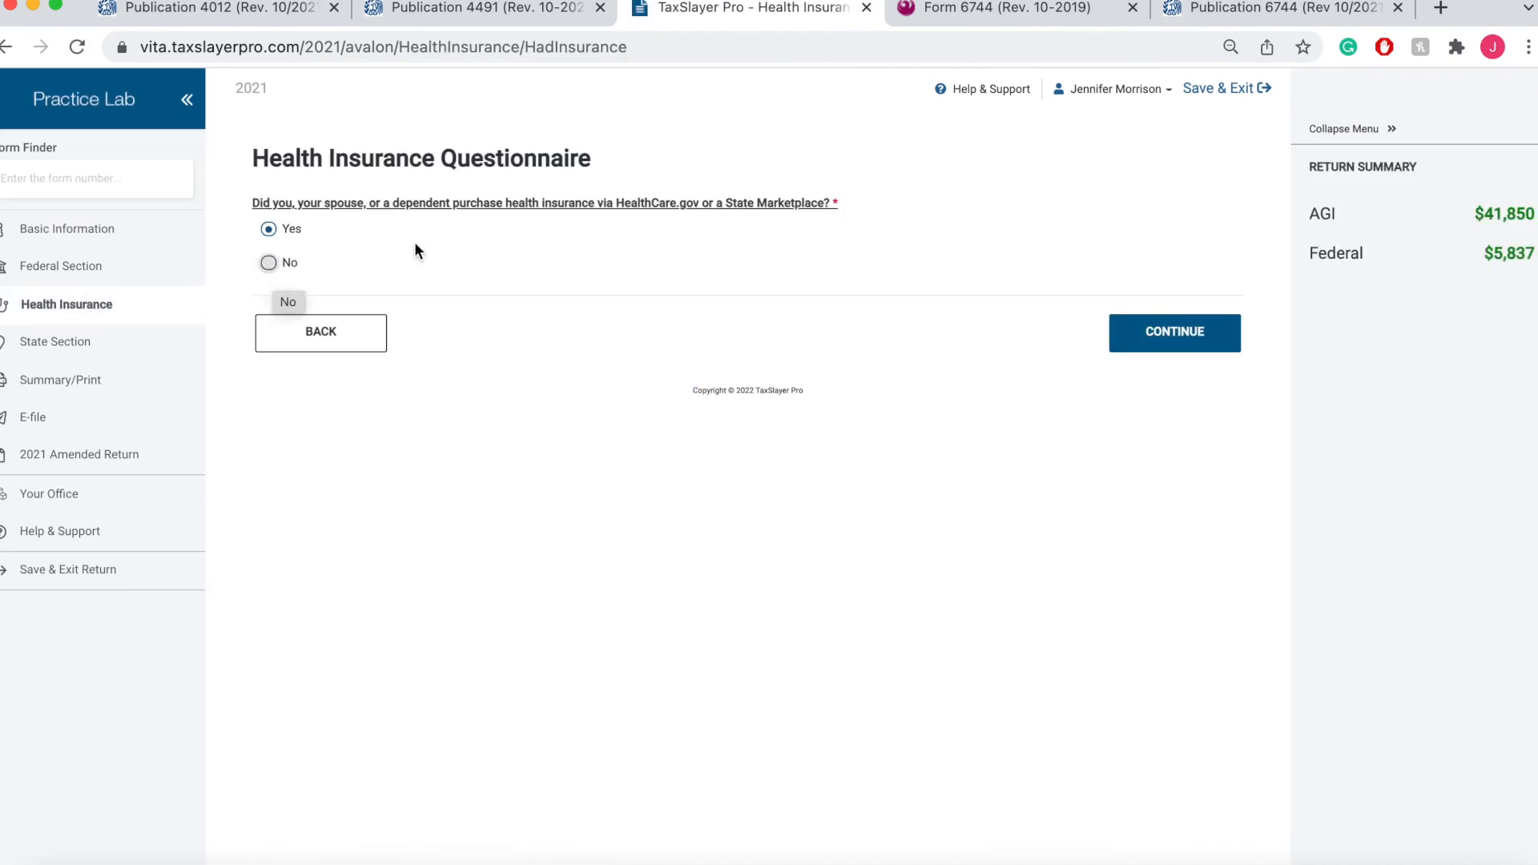
# Keep Yes for marketplace insurance and confirm household members without adding anyone new
pyautogui.click(276, 229)
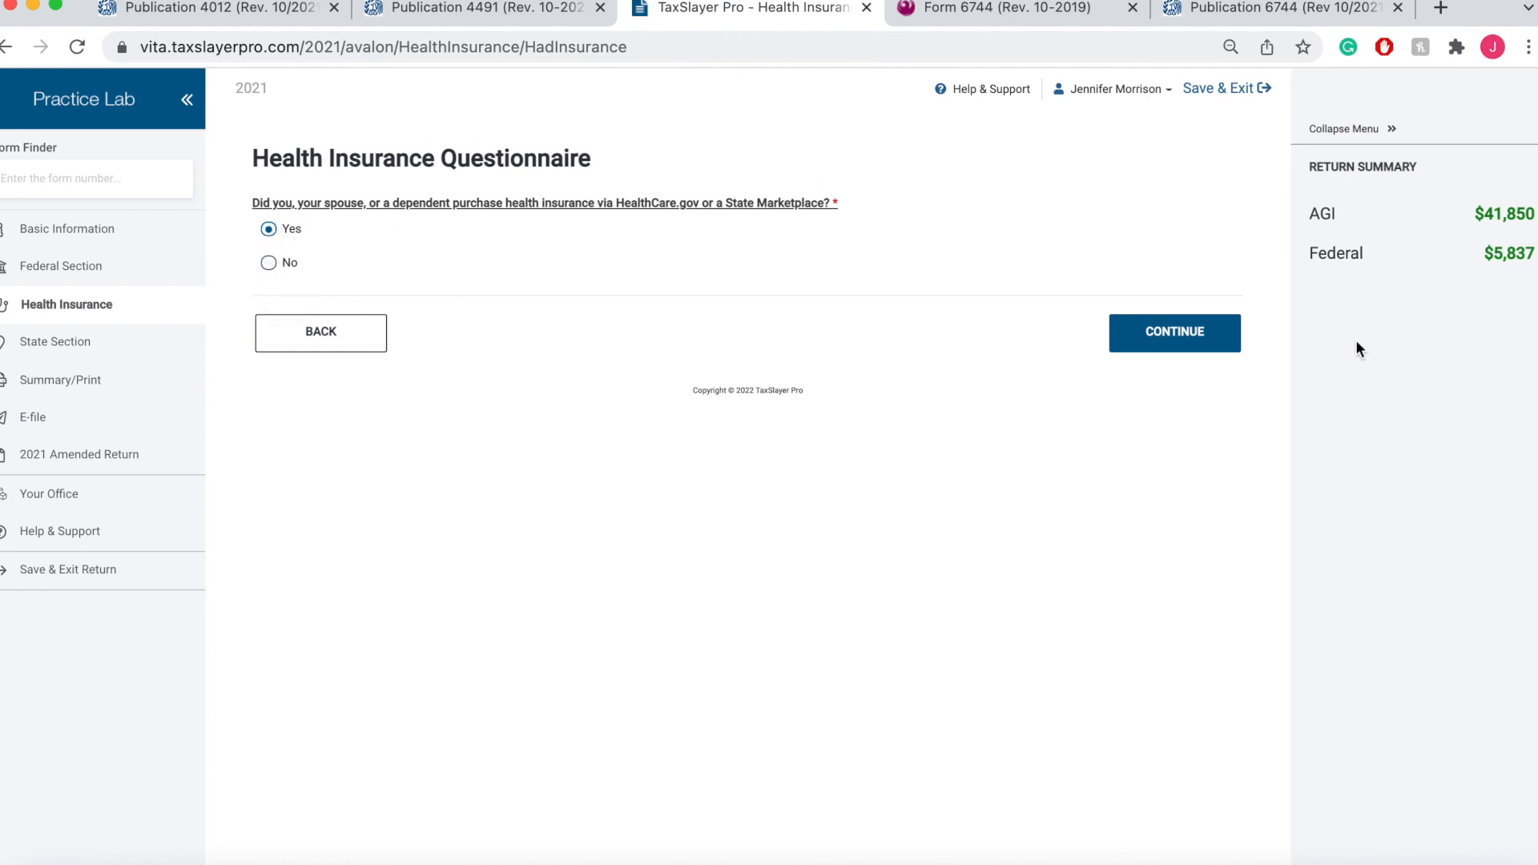
pyautogui.click(1174, 336)
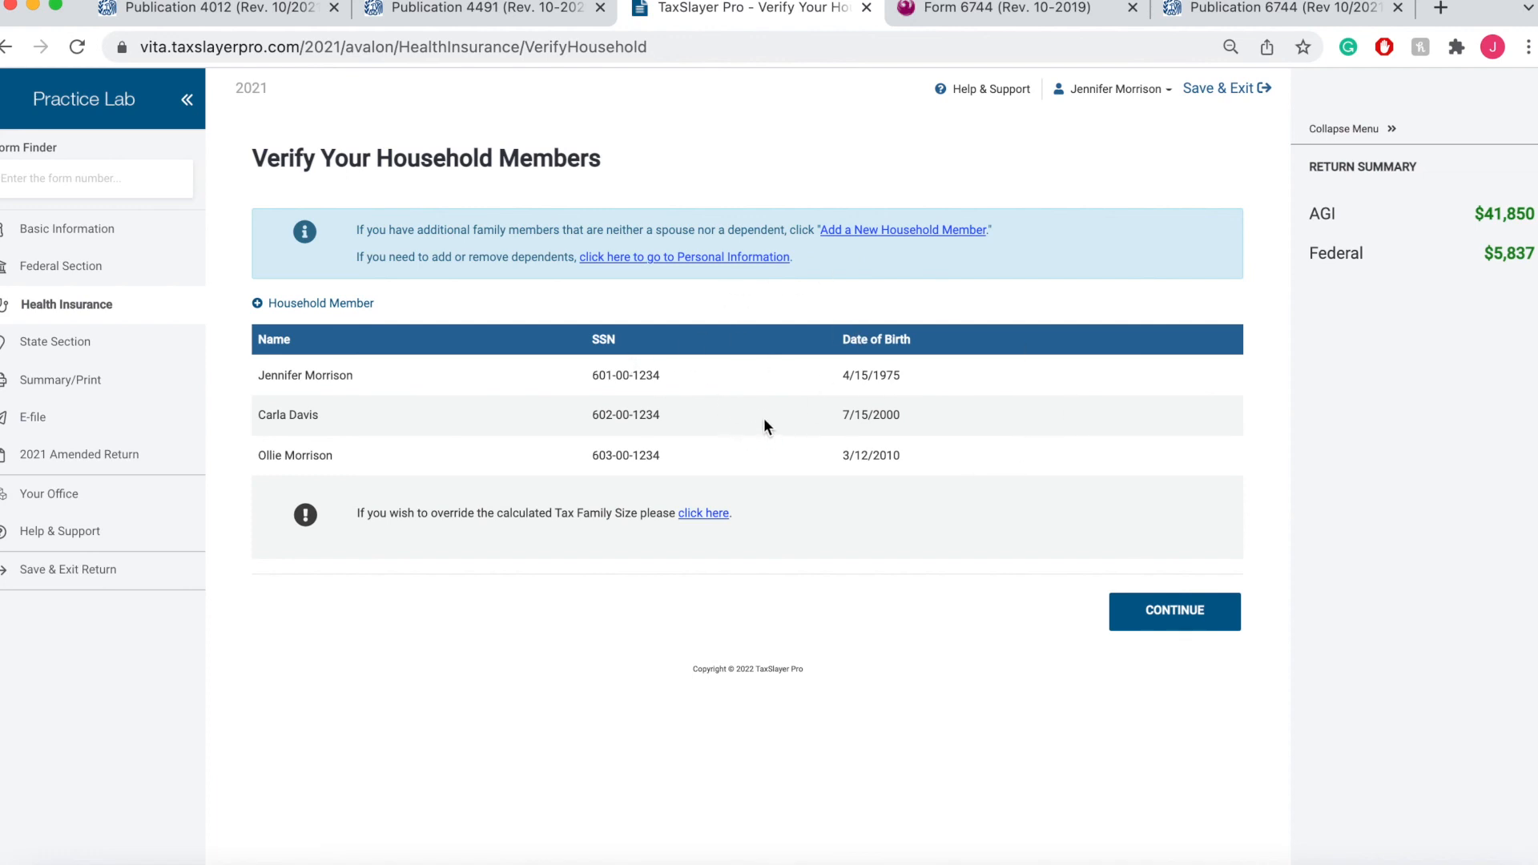
pyautogui.click(260, 304)
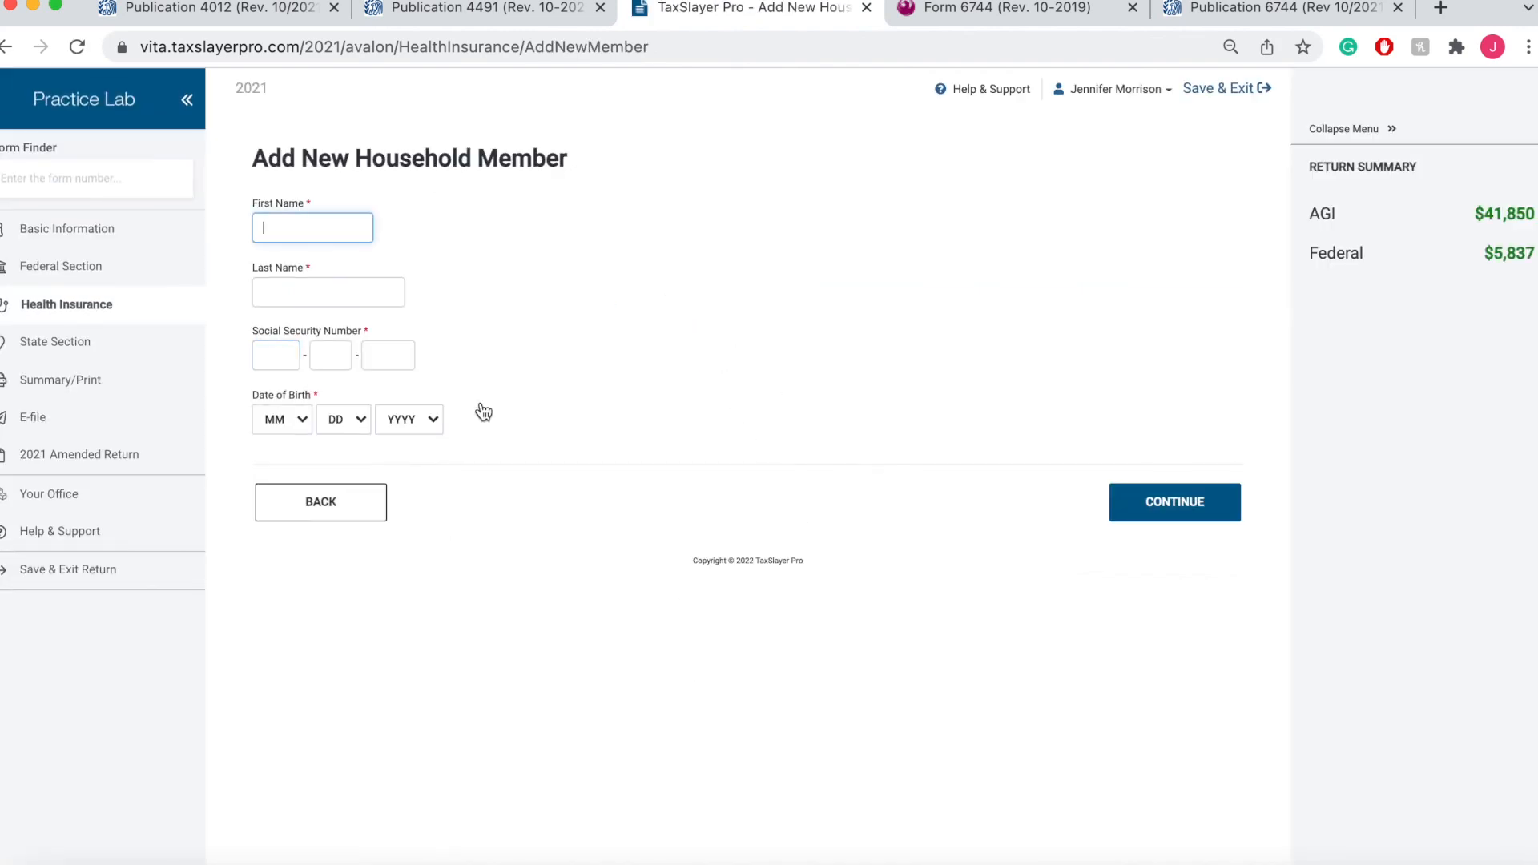
pyautogui.click(336, 504)
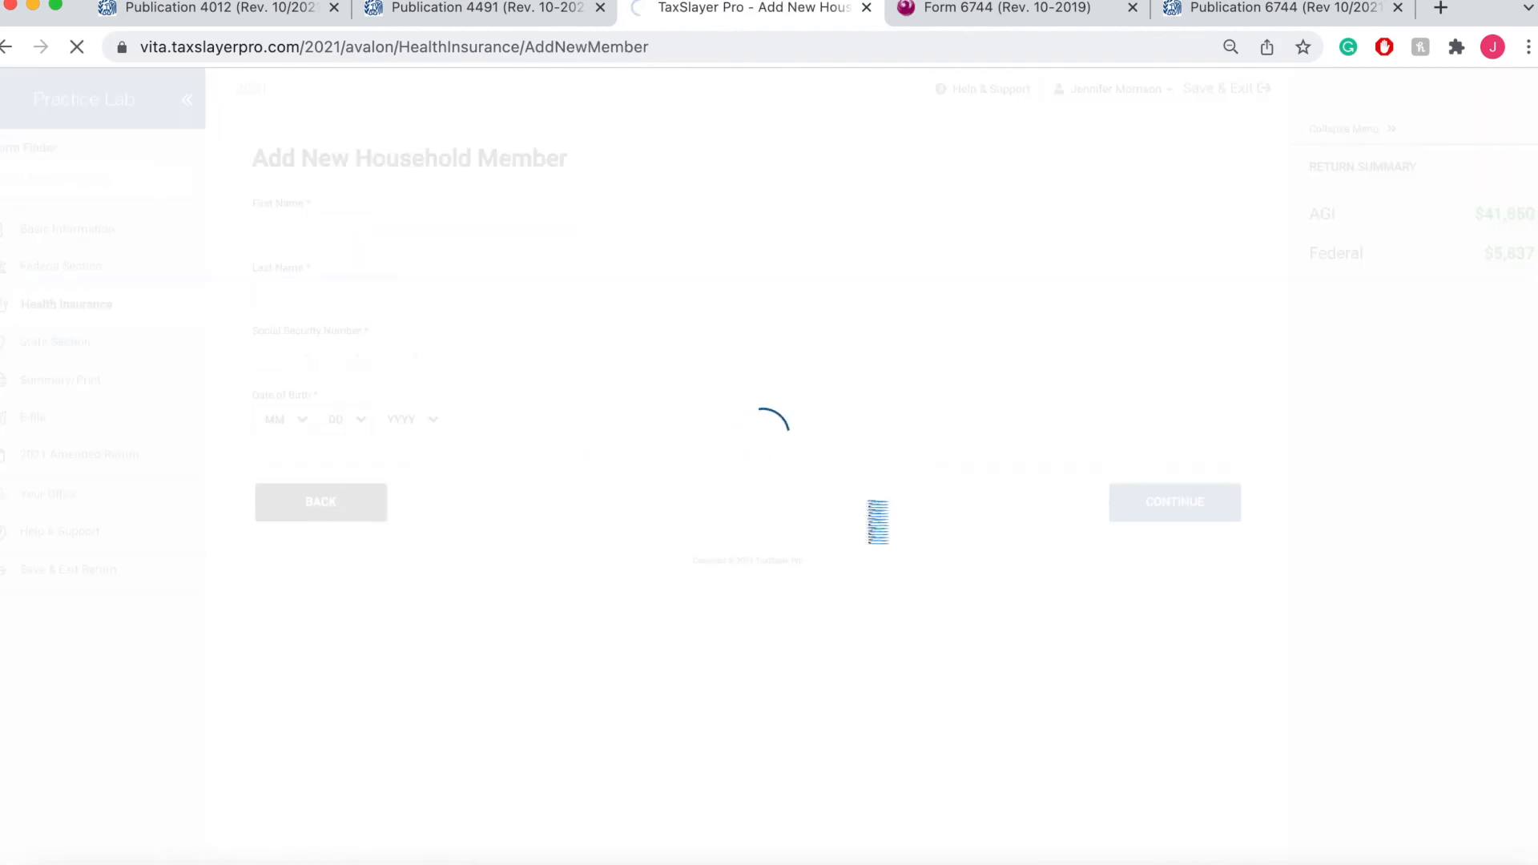
pyautogui.click(1172, 611)
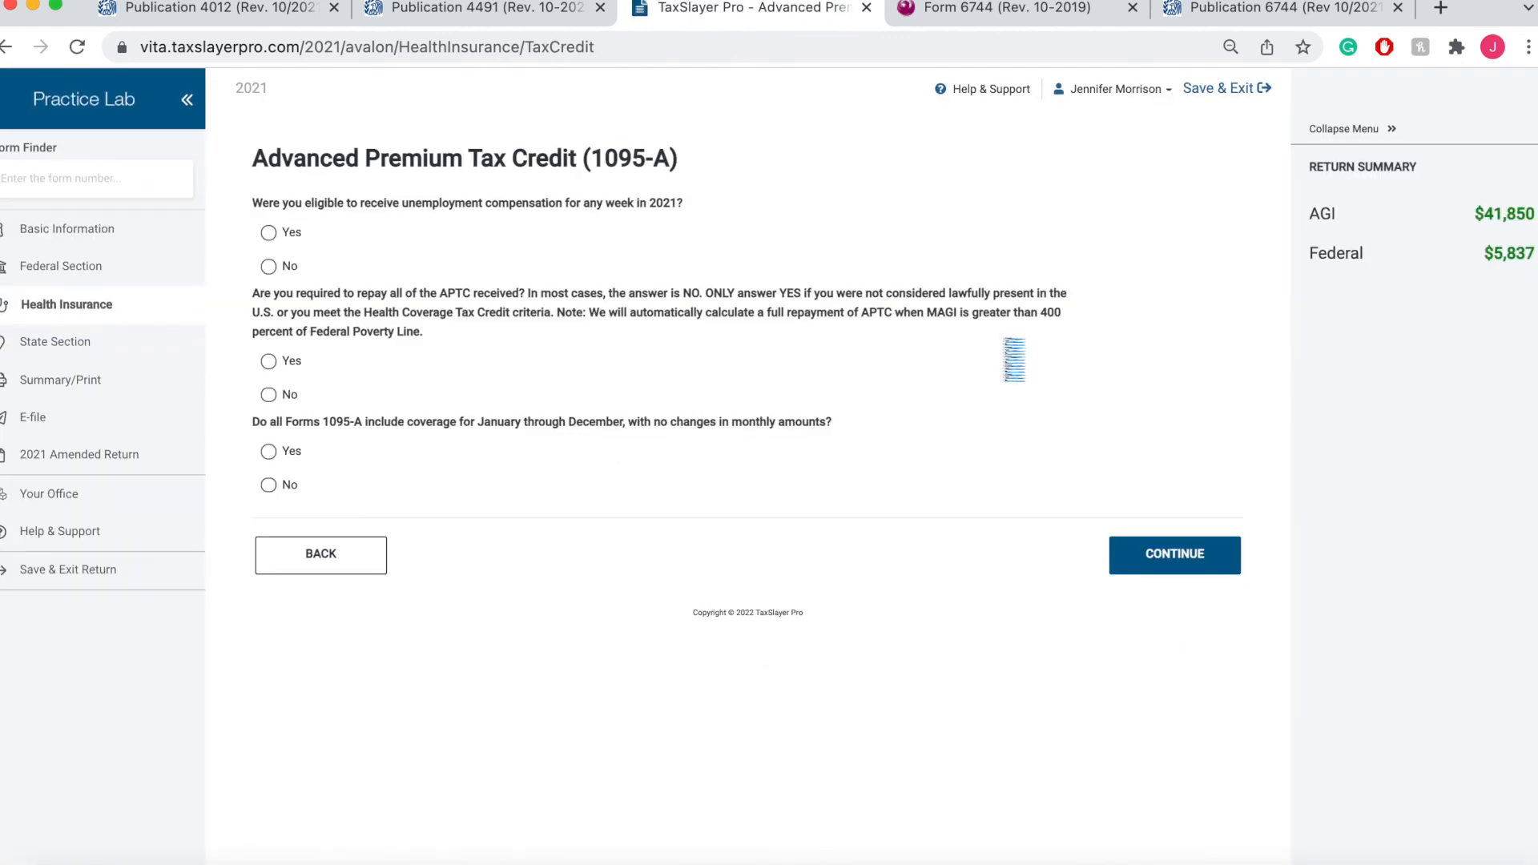
# Answer No to unemployment compensation and full APTC repayment, then check Form 1095-A in the practice PDF
pyautogui.click(269, 266)
pyautogui.click(269, 394)
pyautogui.click(989, 16)
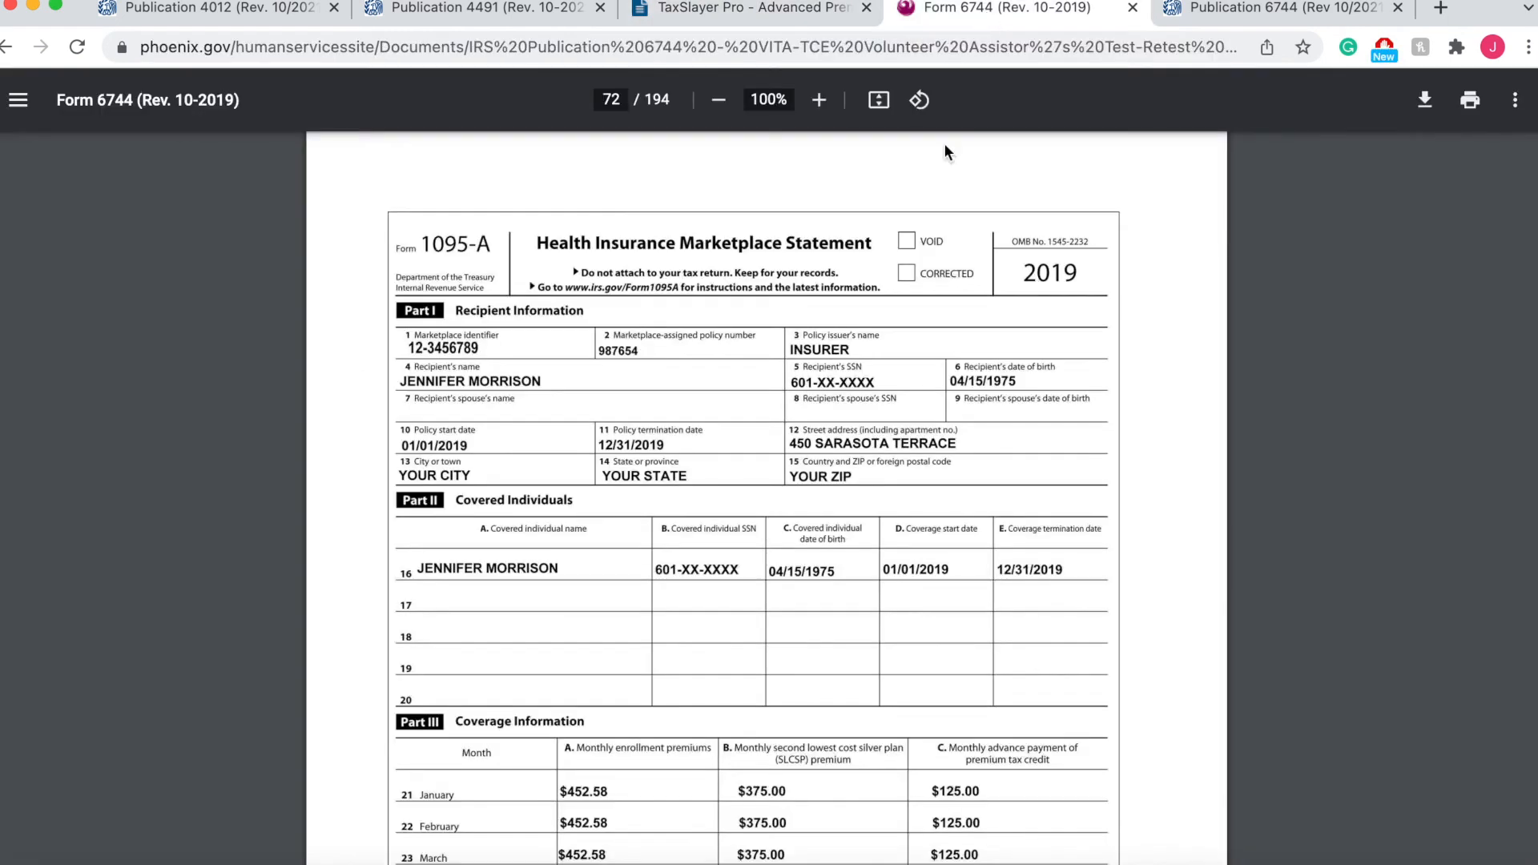
pyautogui.scroll(-3, 738, 465)
pyautogui.scroll(-2, 737, 469)
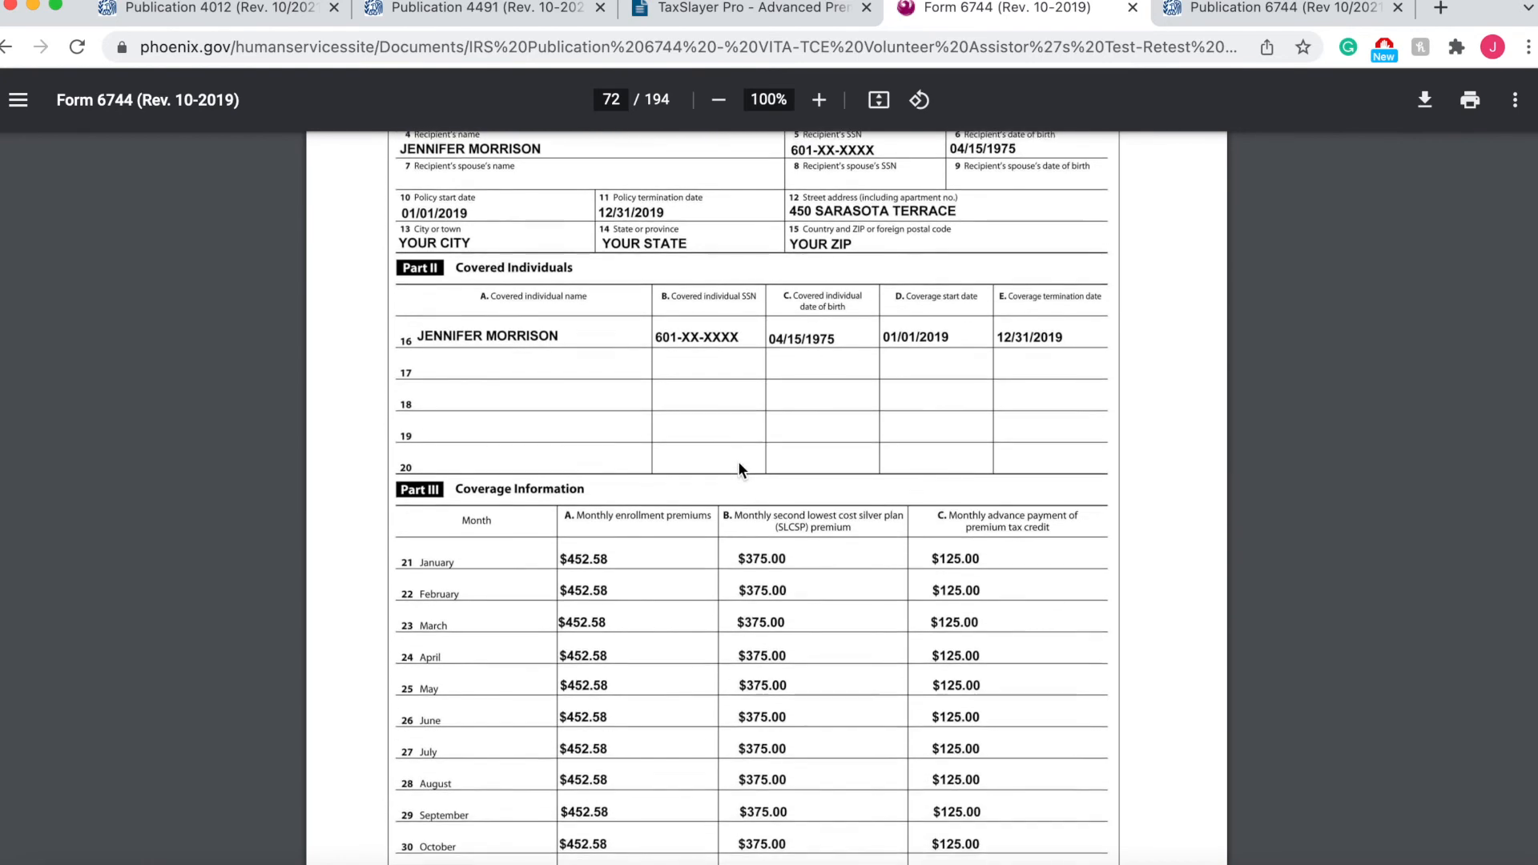
pyautogui.scroll(-1, 739, 470)
pyautogui.scroll(-1, 739, 470)
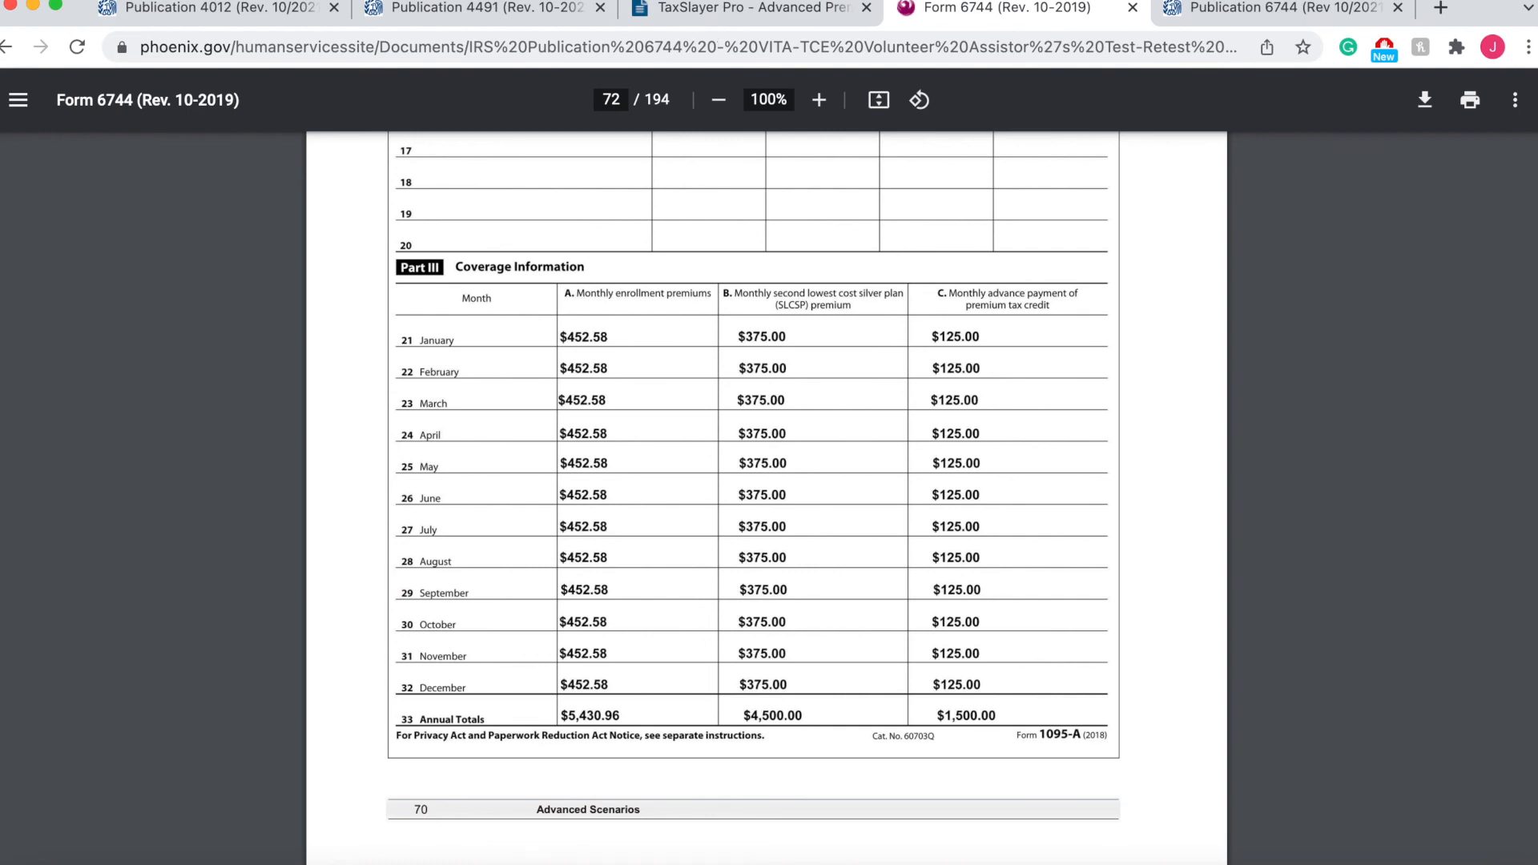
pyautogui.click(723, 7)
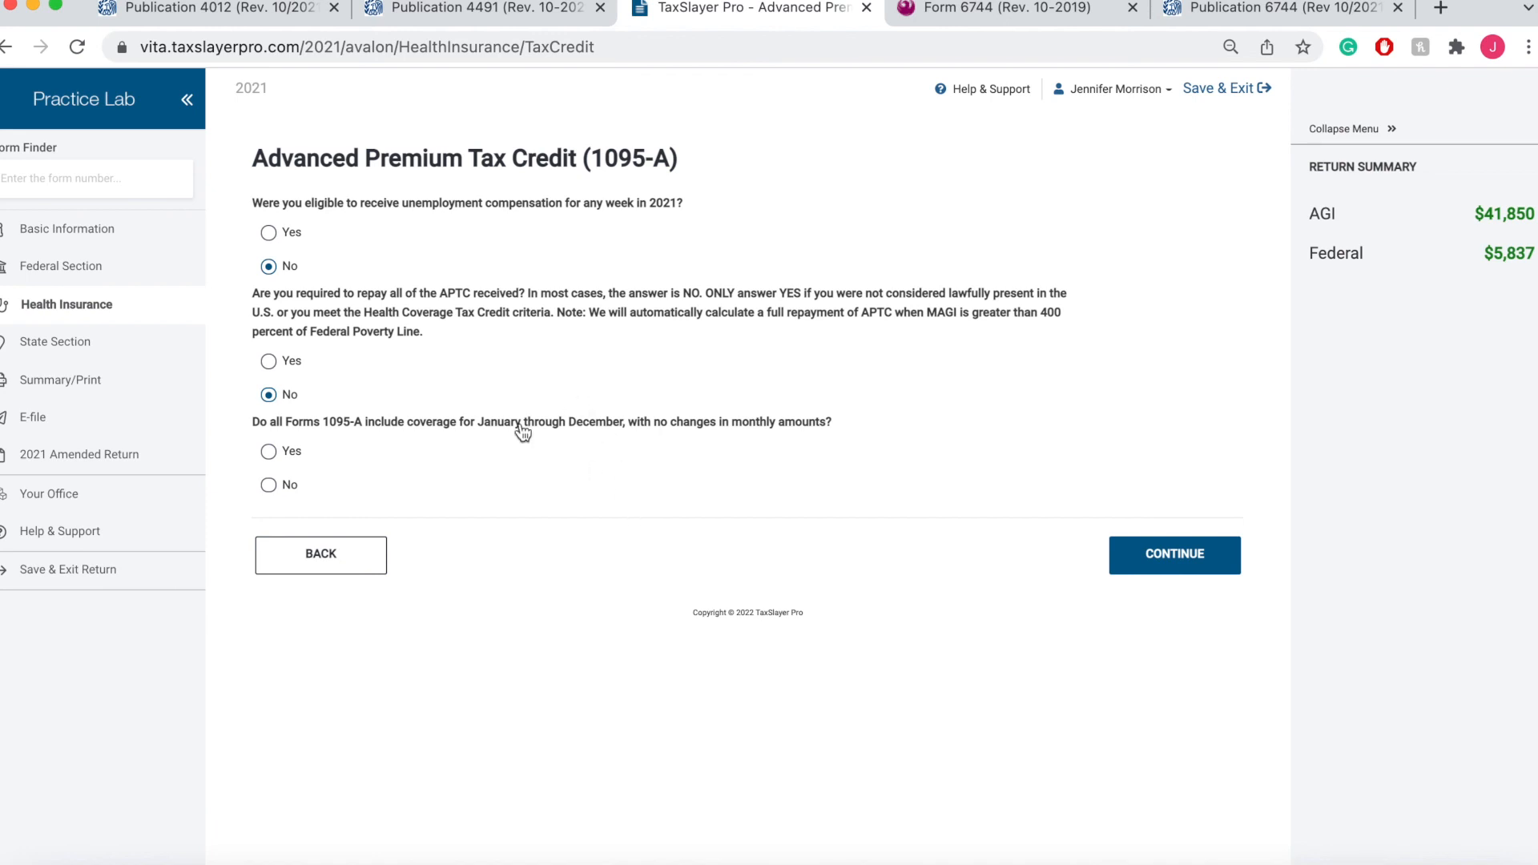
# Answer Yes to unchanged full-year coverage and enter the 1095-A annual premium of 5430.96
pyautogui.click(268, 451)
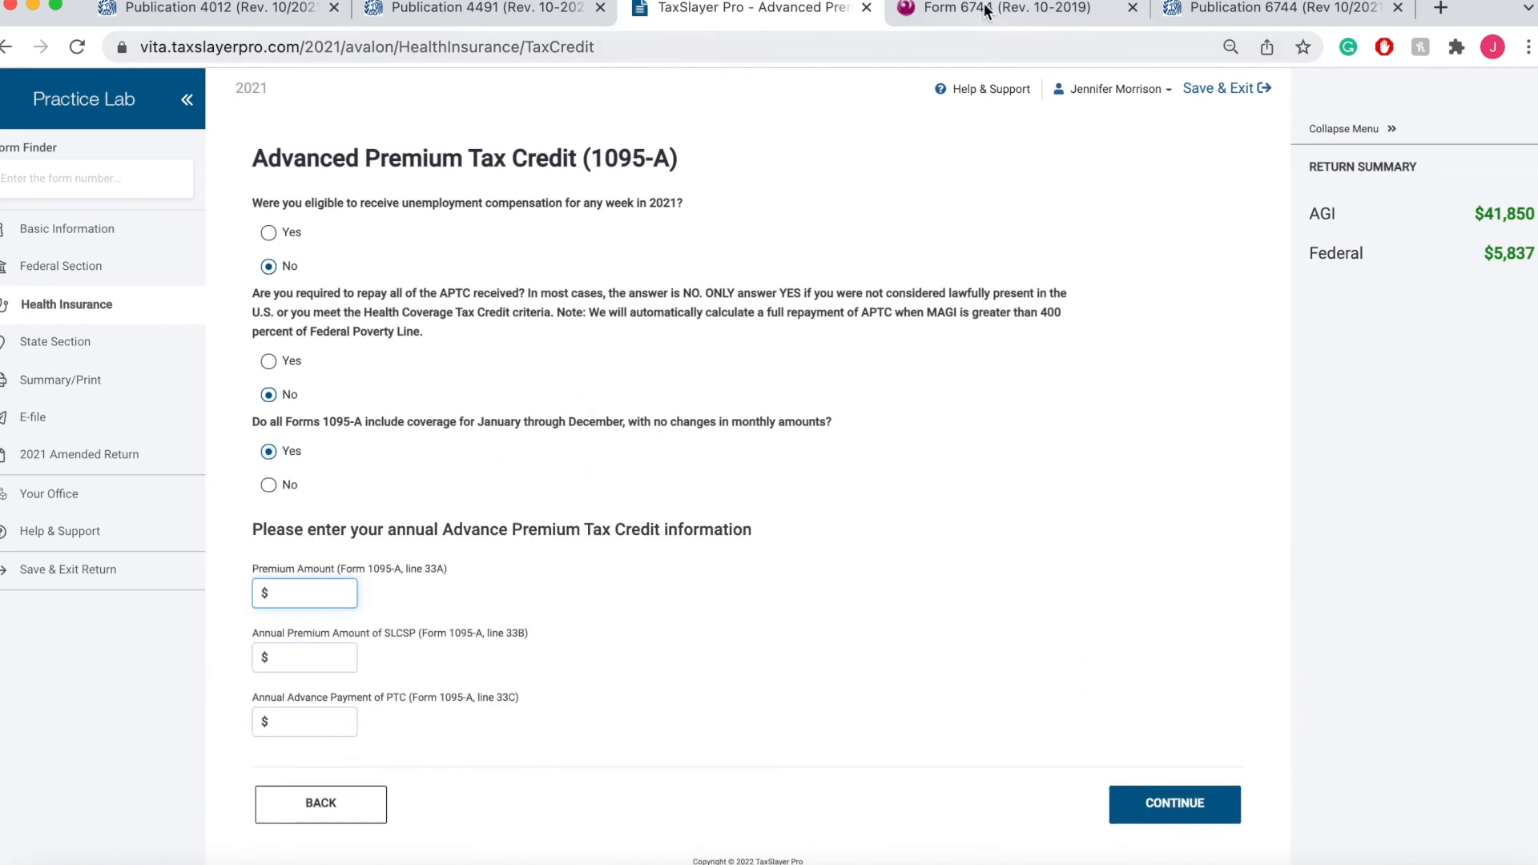
pyautogui.click(984, 10)
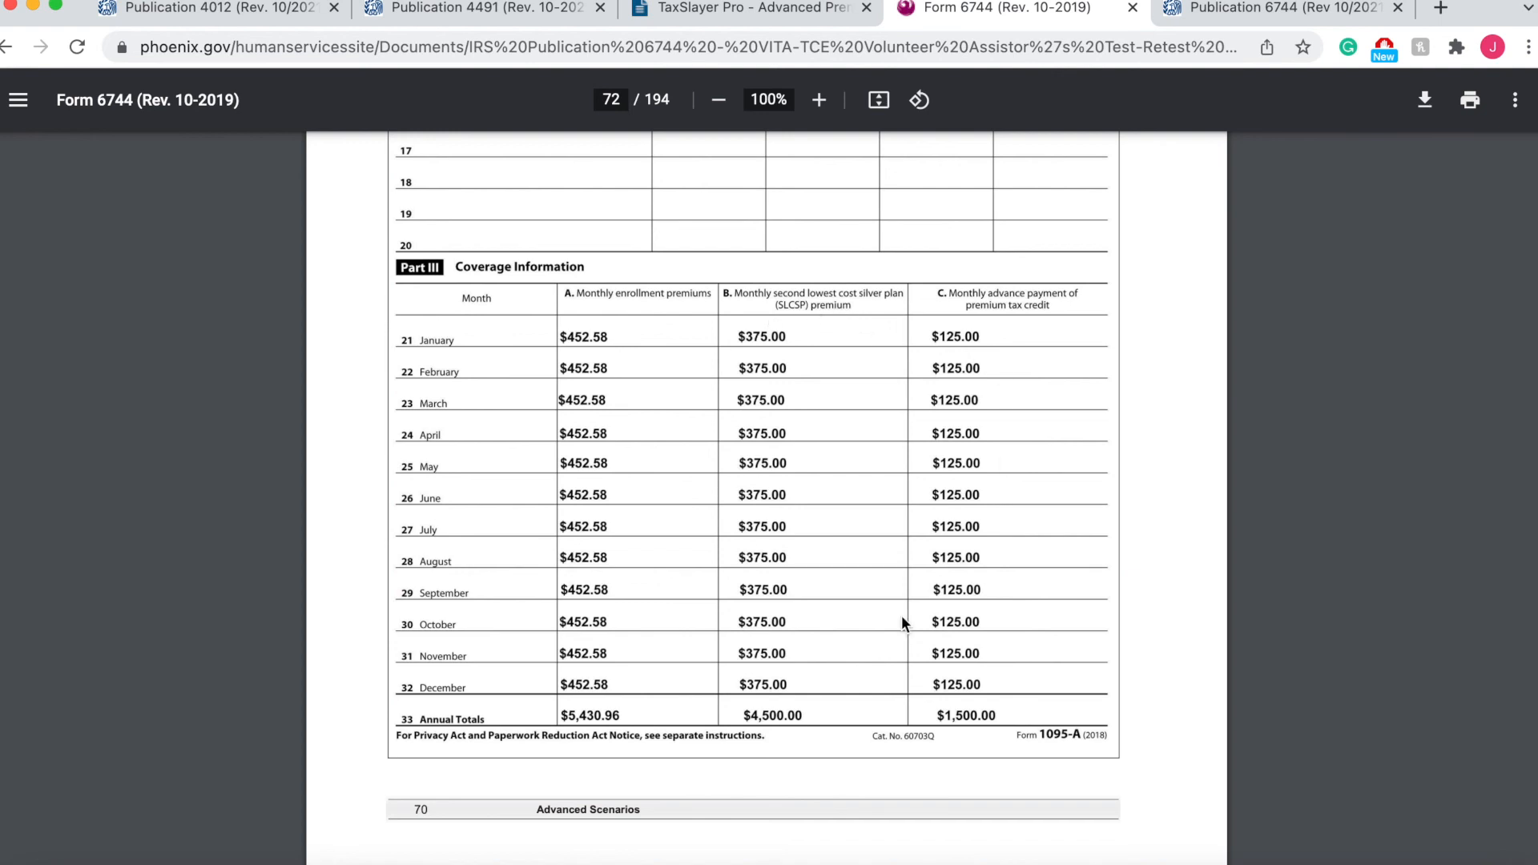
pyautogui.click(737, 14)
pyautogui.scroll(-1, 512, 570)
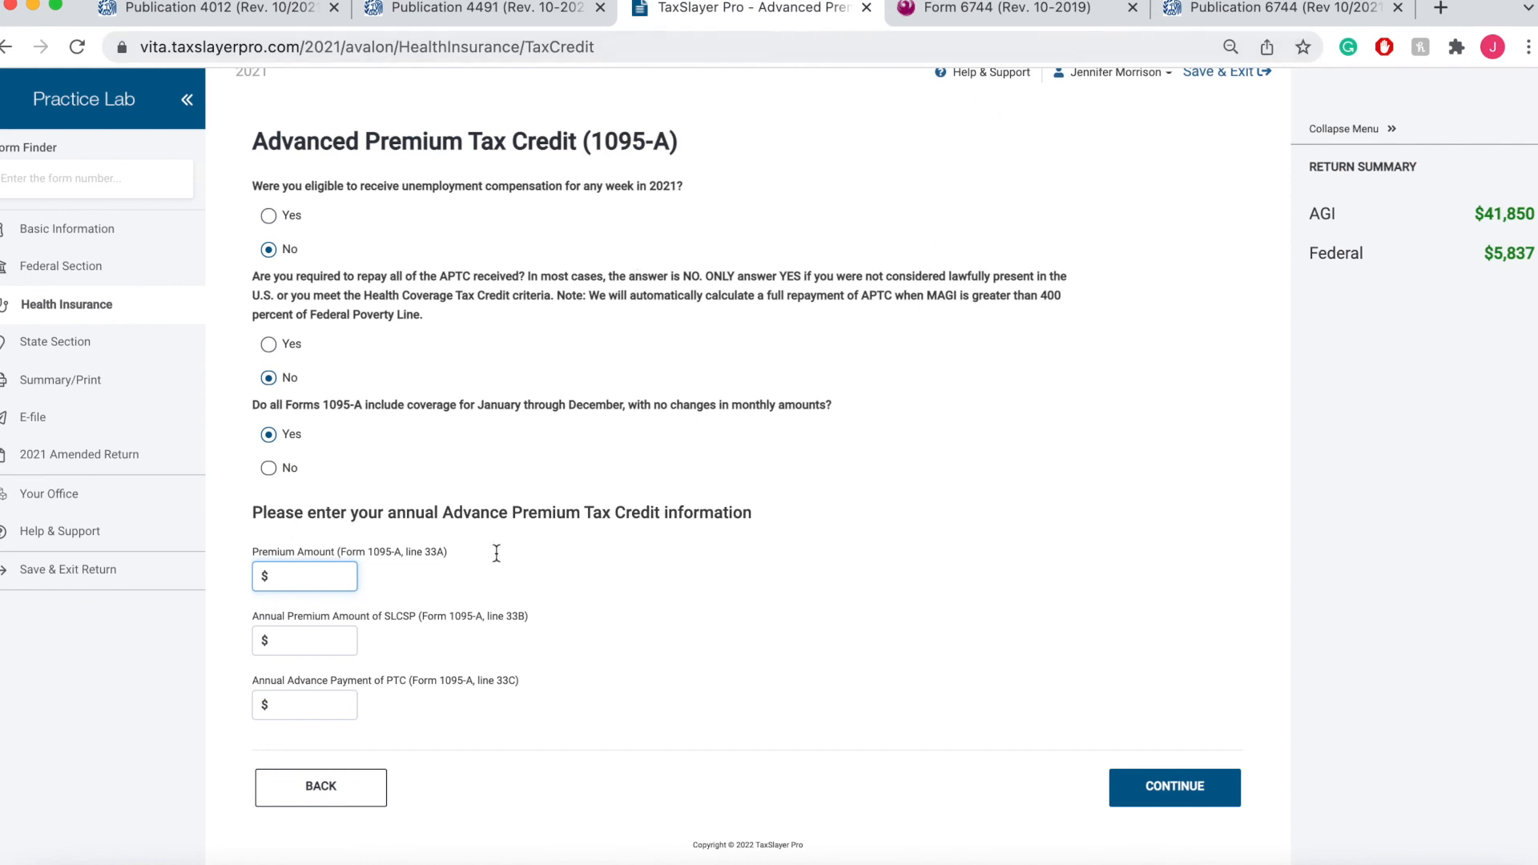
pyautogui.click(974, 12)
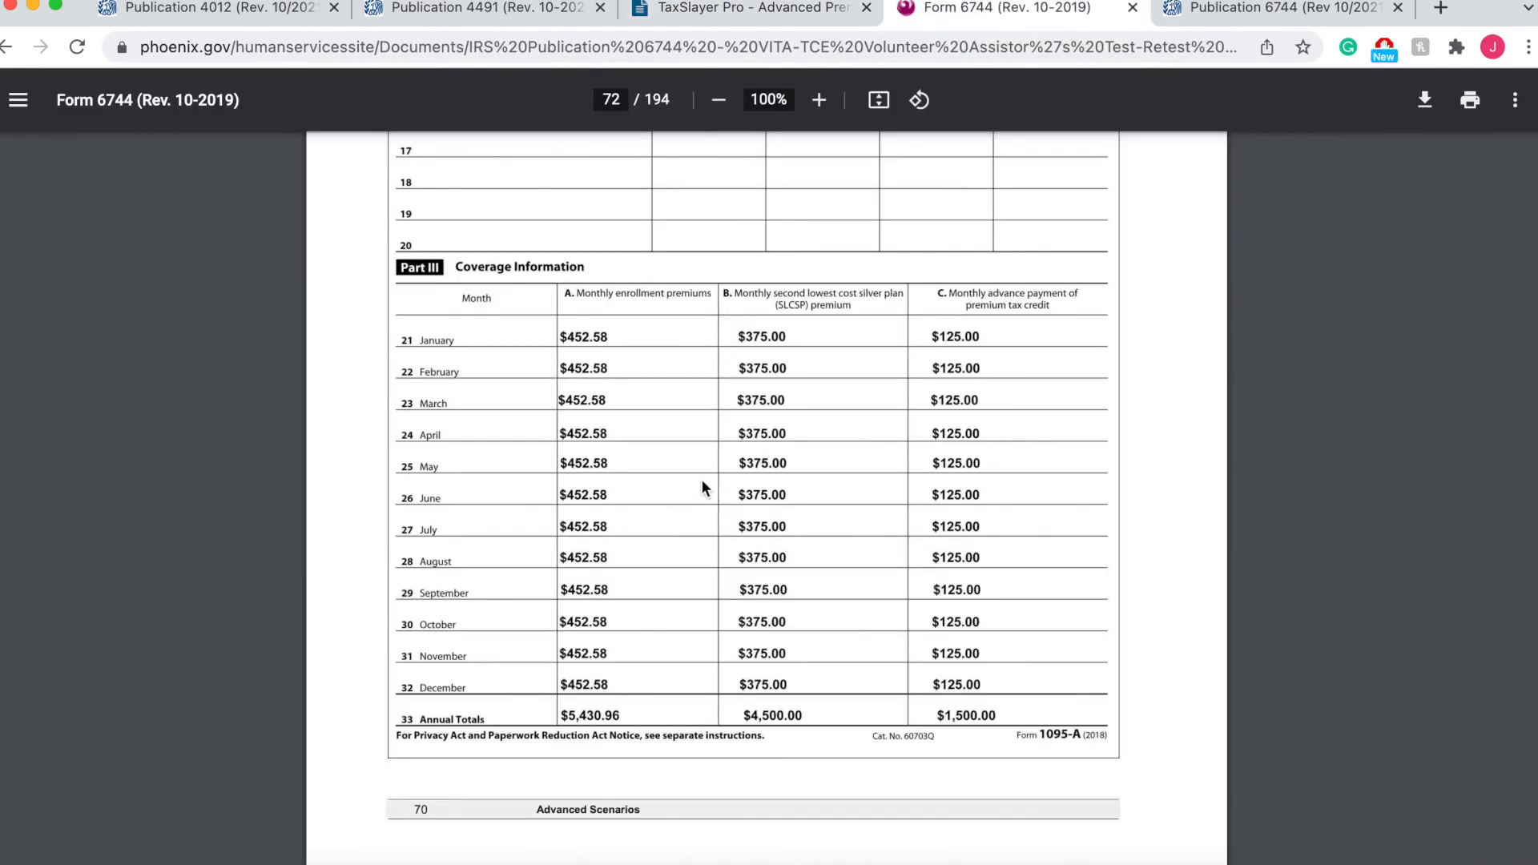
pyautogui.click(780, 14)
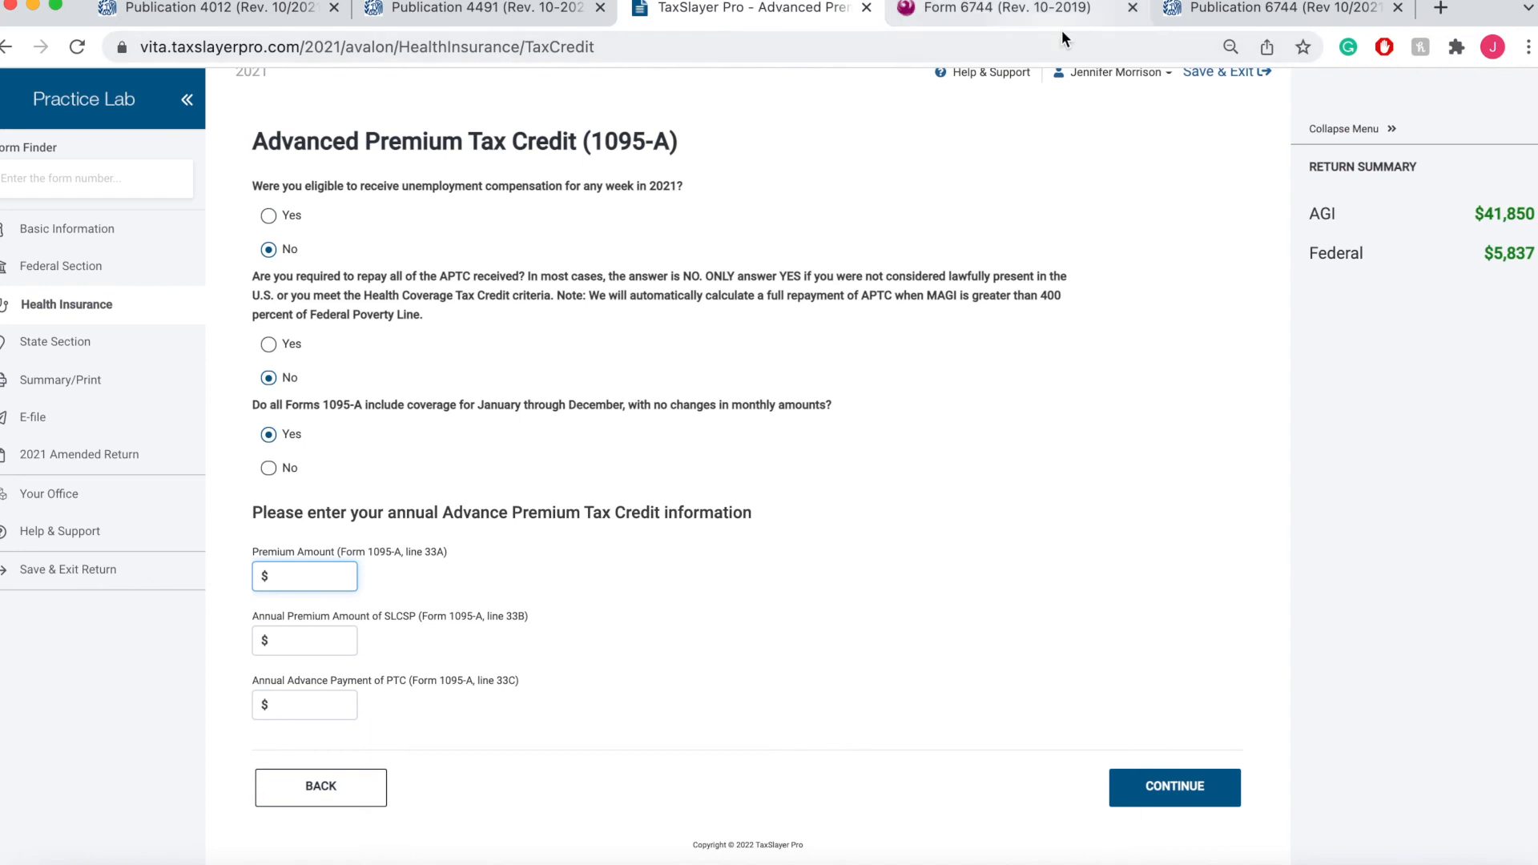
pyautogui.click(1013, 9)
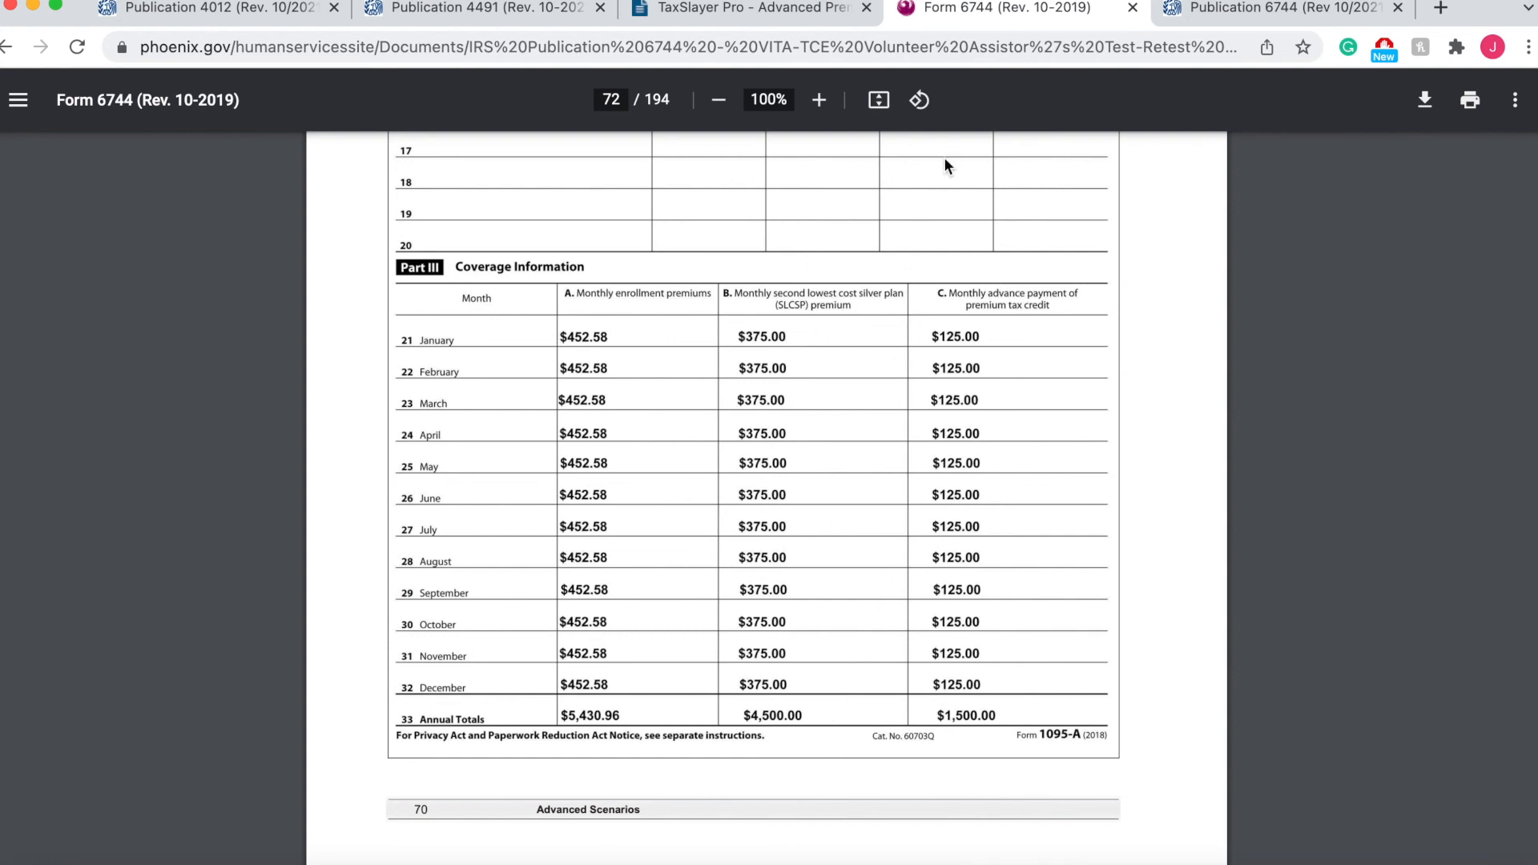
pyautogui.click(753, 13)
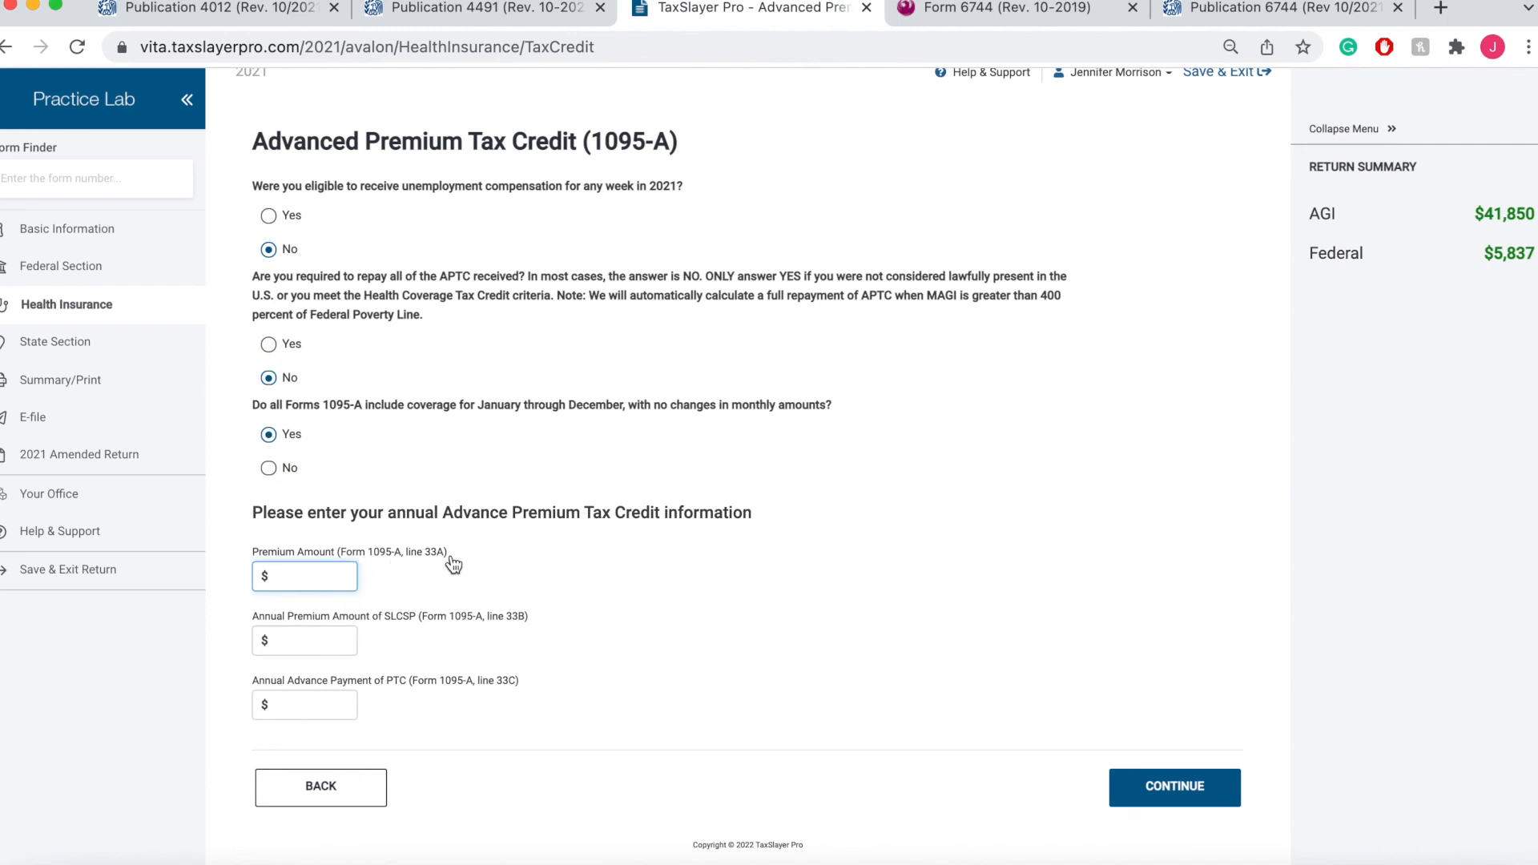
pyautogui.click(1001, 17)
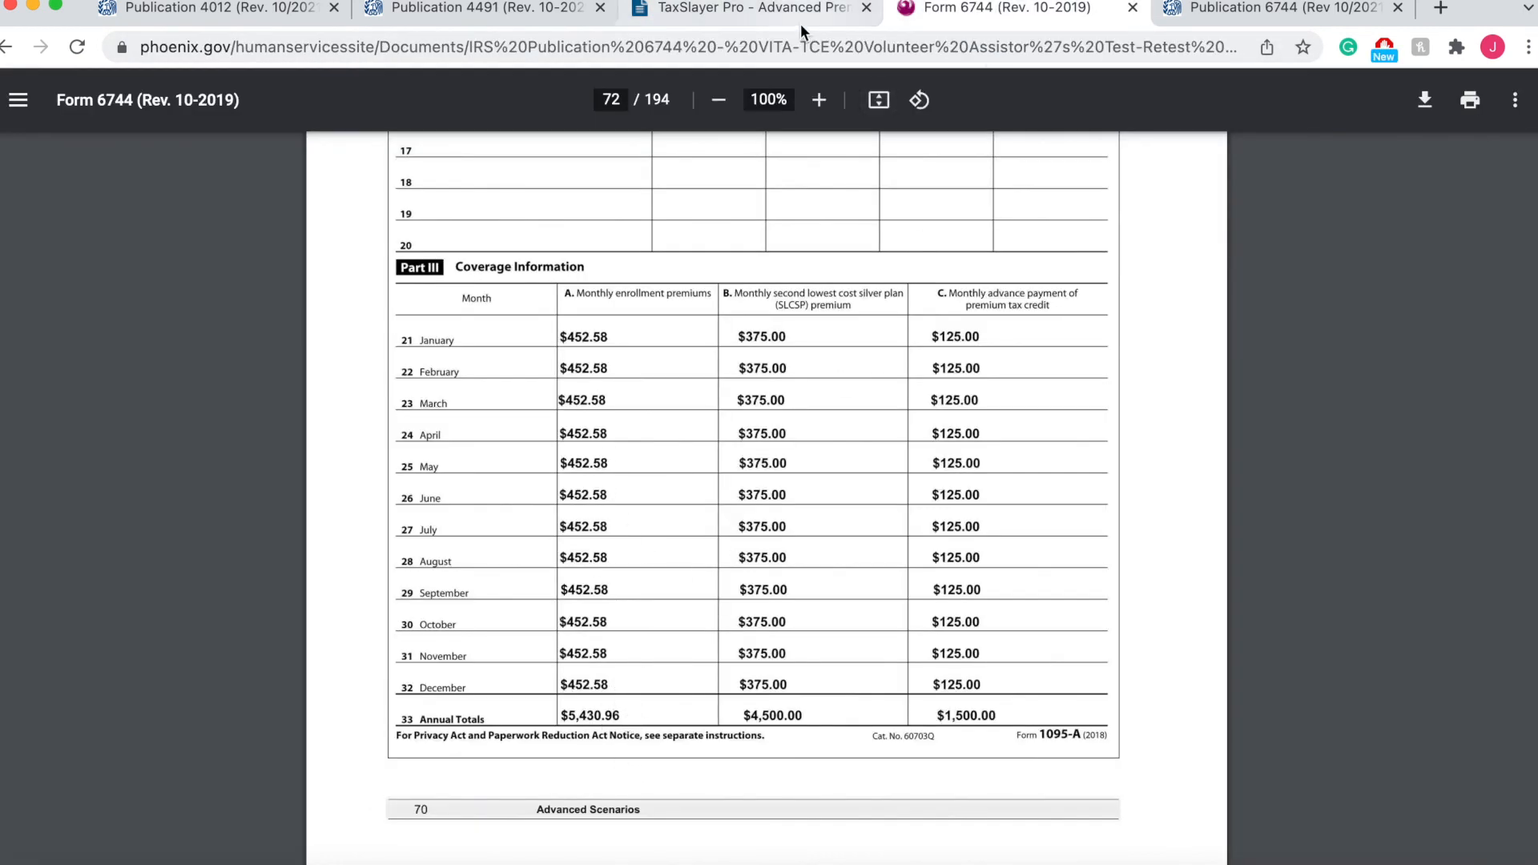
pyautogui.click(780, 7)
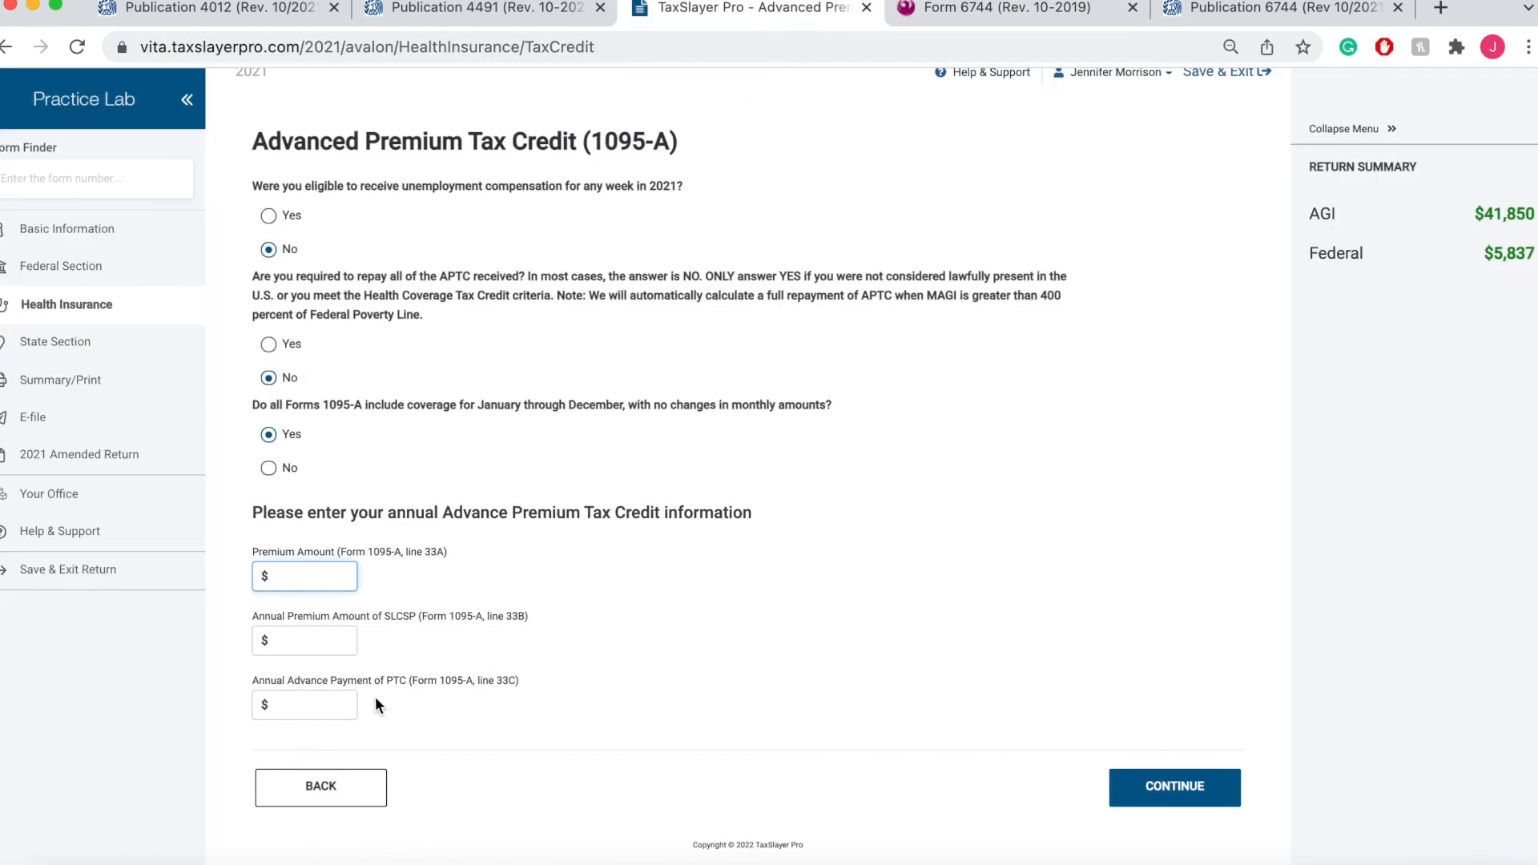
pyautogui.write('5')
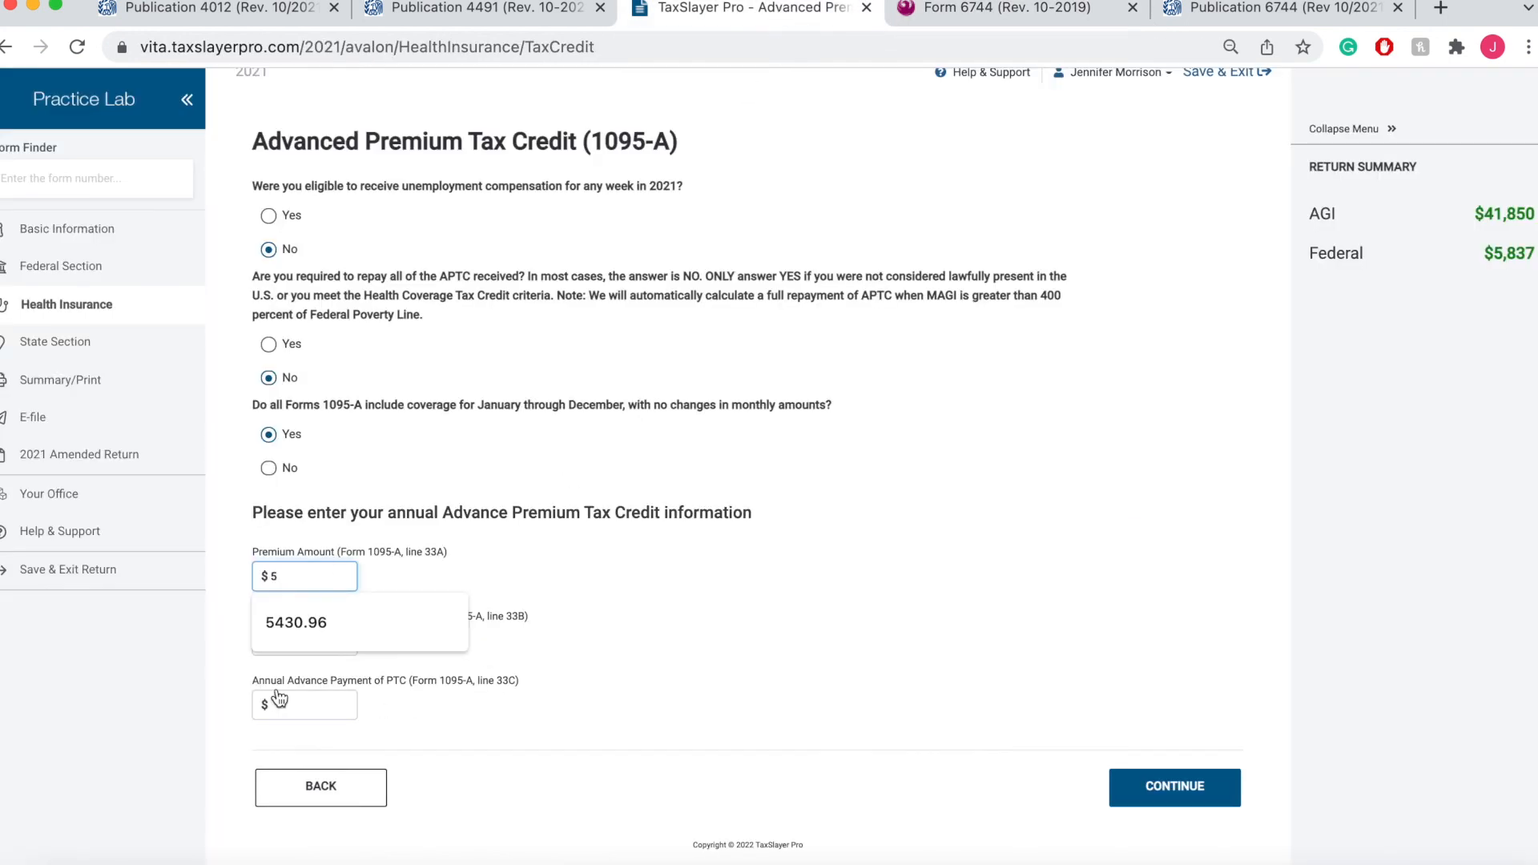
pyautogui.click(359, 624)
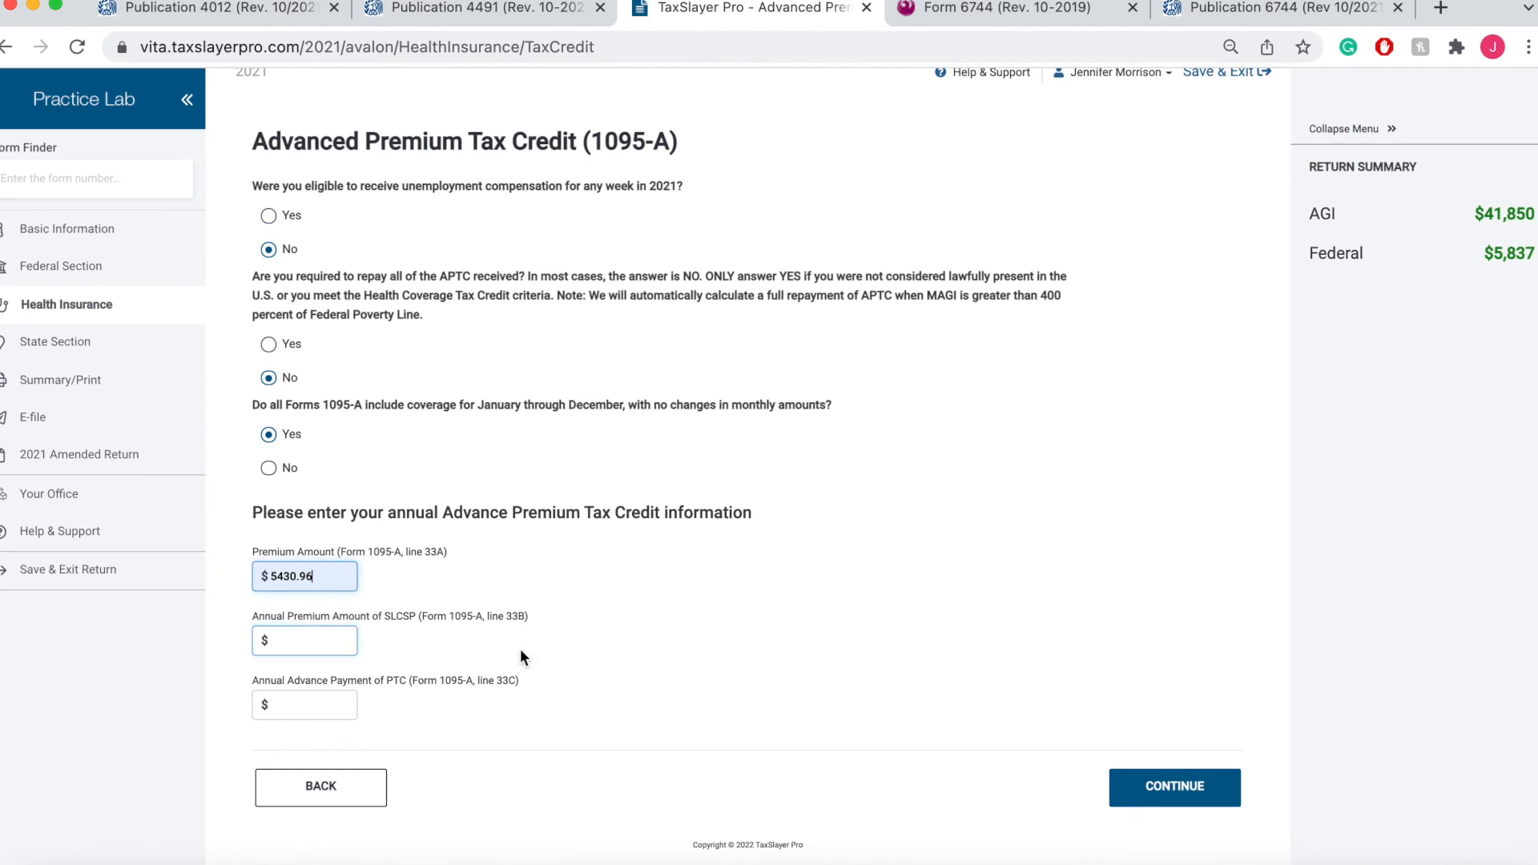
# Enter SLCSP 4500 and advance payment 1500 from lines 33B–33C, then save the 1095-A
pyautogui.click(1000, 16)
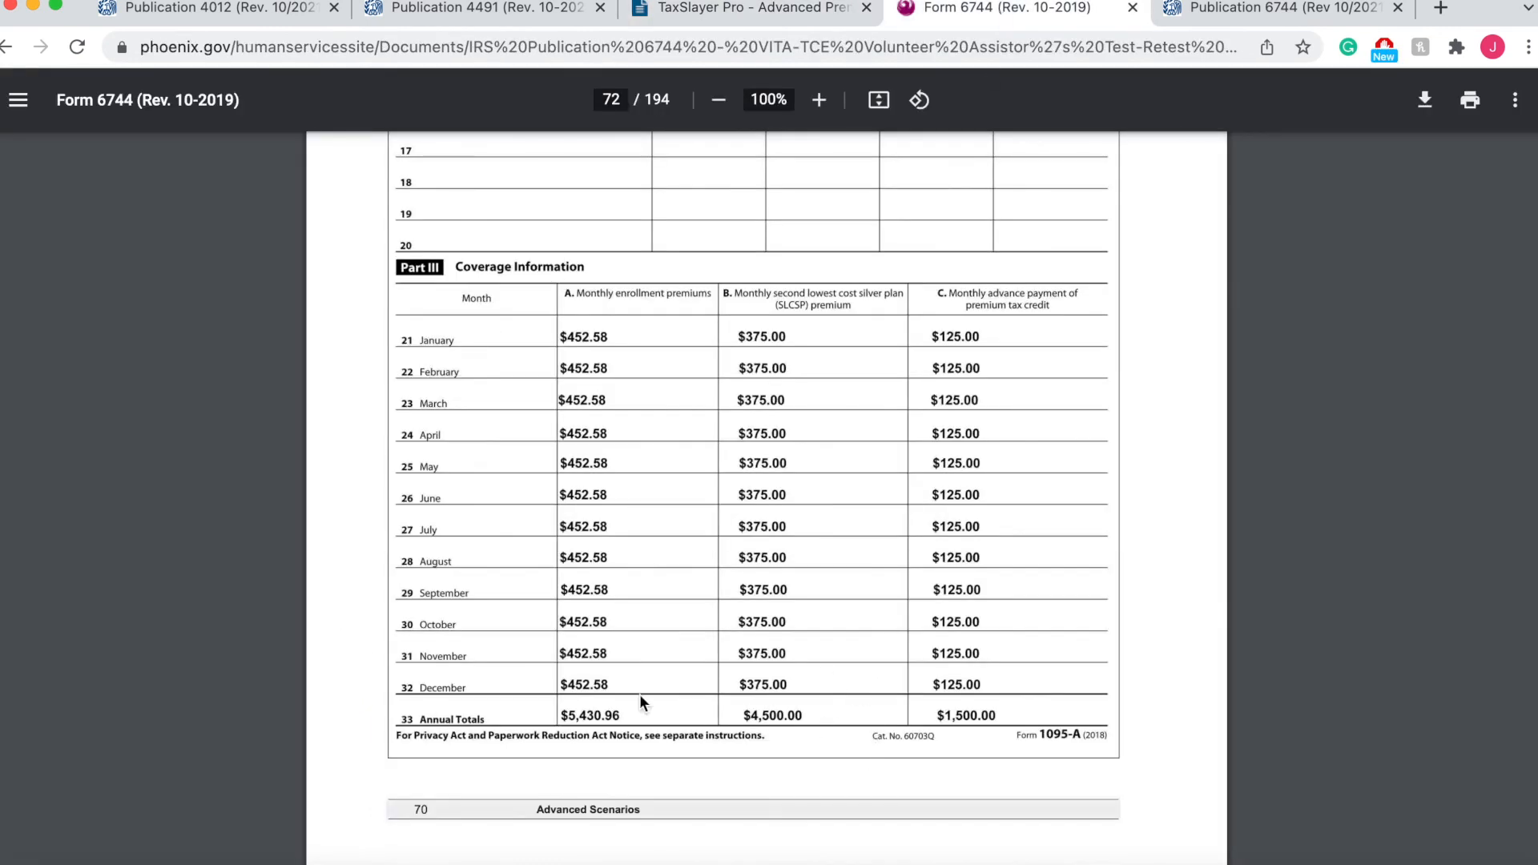
pyautogui.click(721, 9)
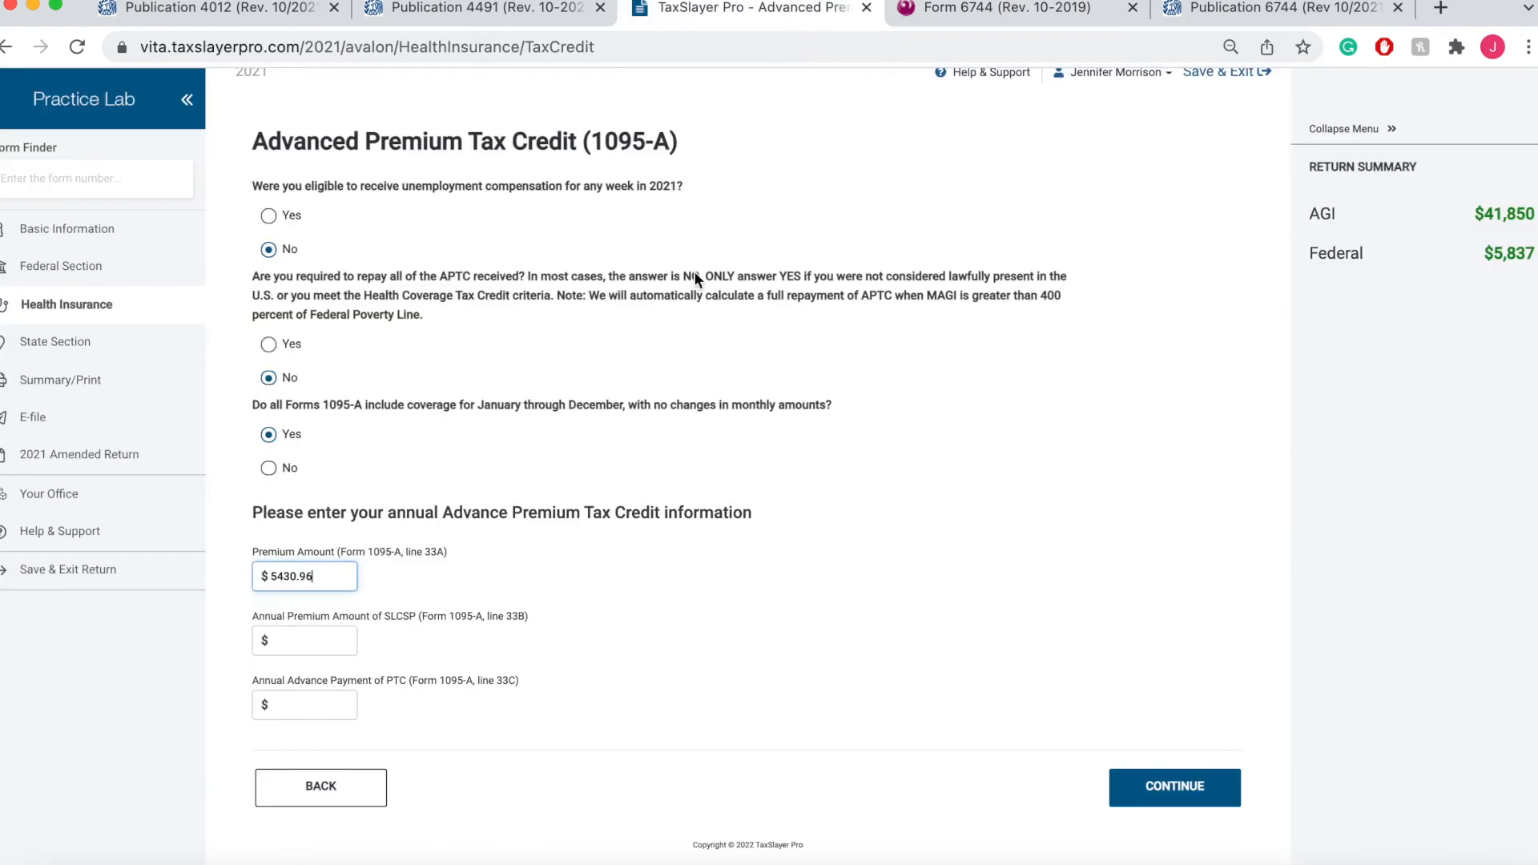
pyautogui.click(309, 646)
pyautogui.write('4500')
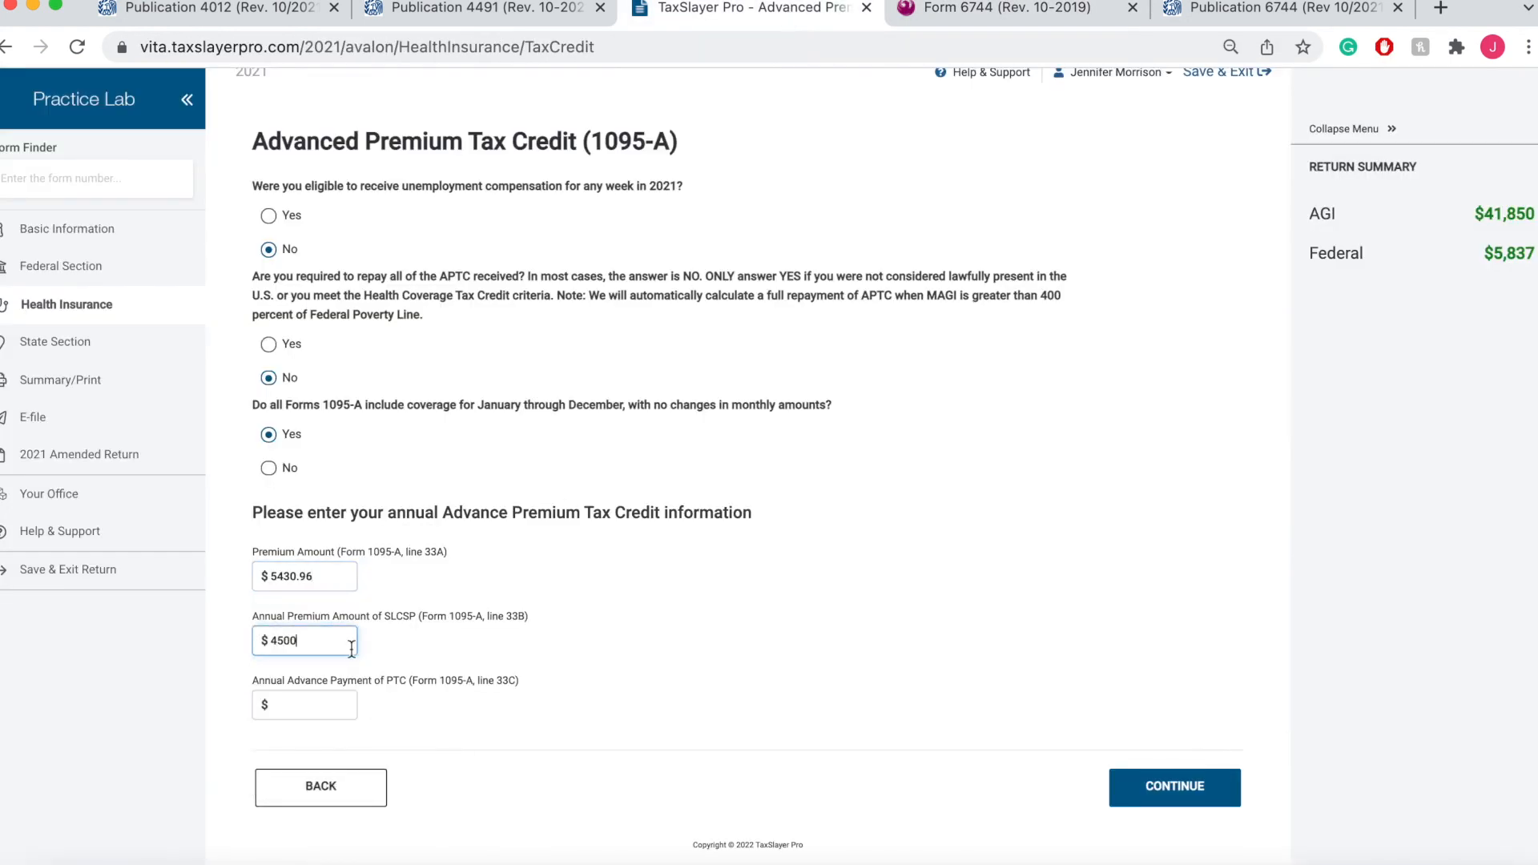
pyautogui.click(313, 705)
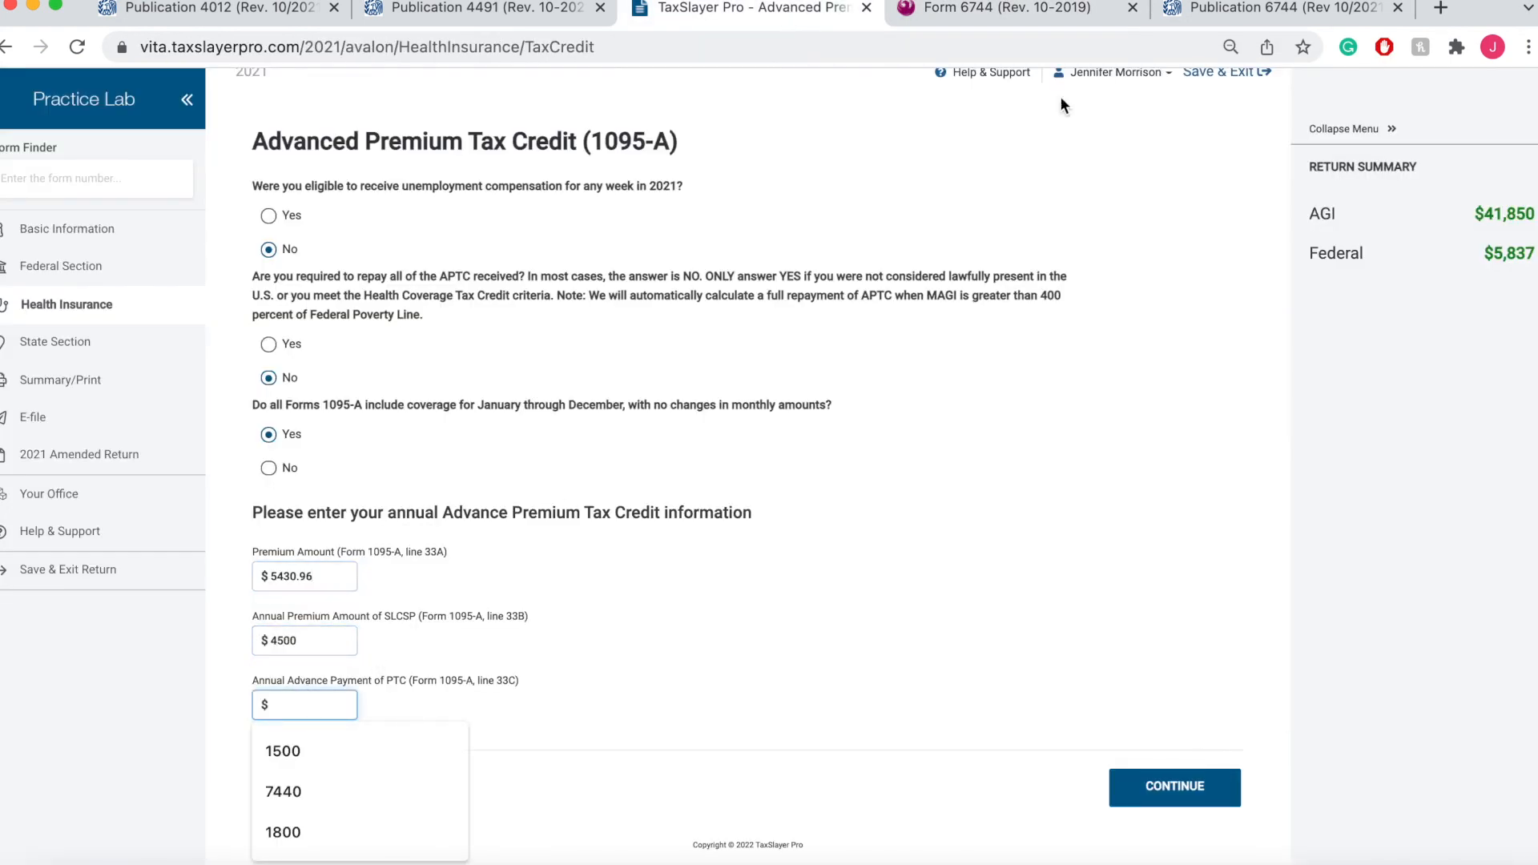
pyautogui.click(1029, 8)
pyautogui.click(737, 9)
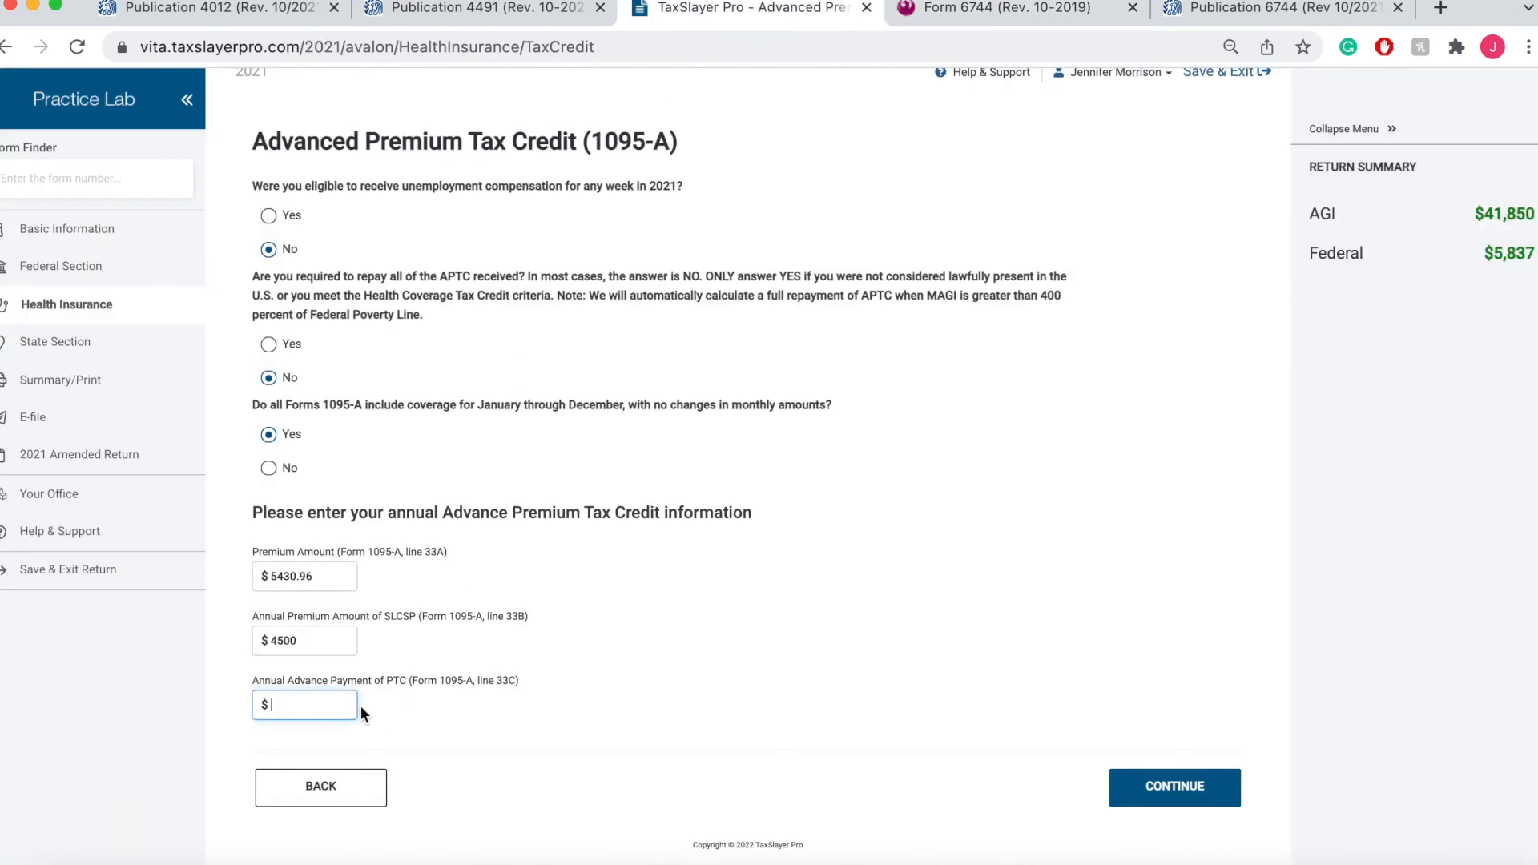
pyautogui.click(933, 11)
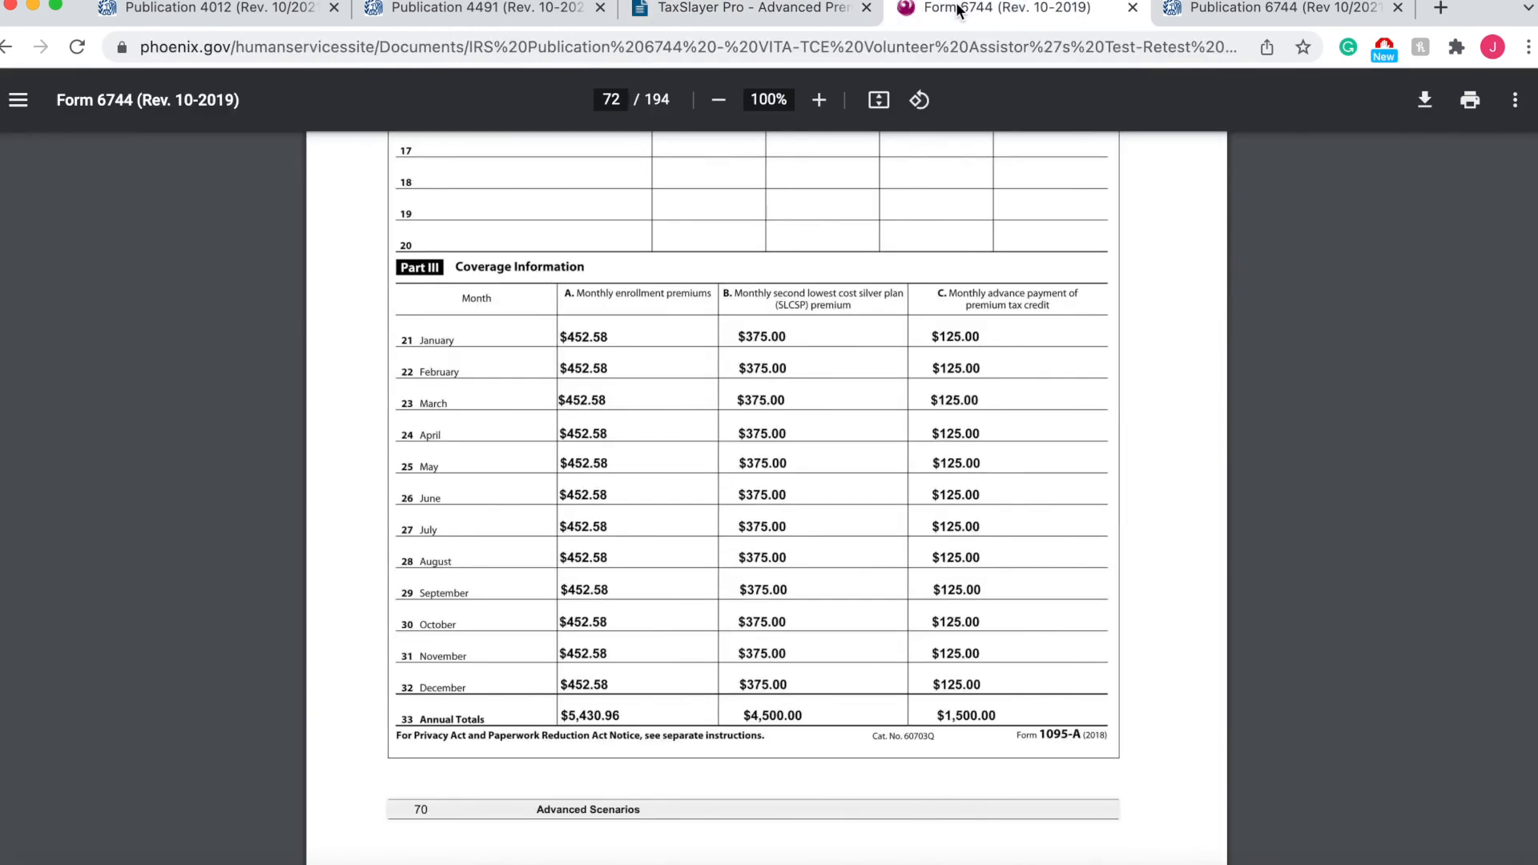
pyautogui.click(773, 11)
pyautogui.write('1500')
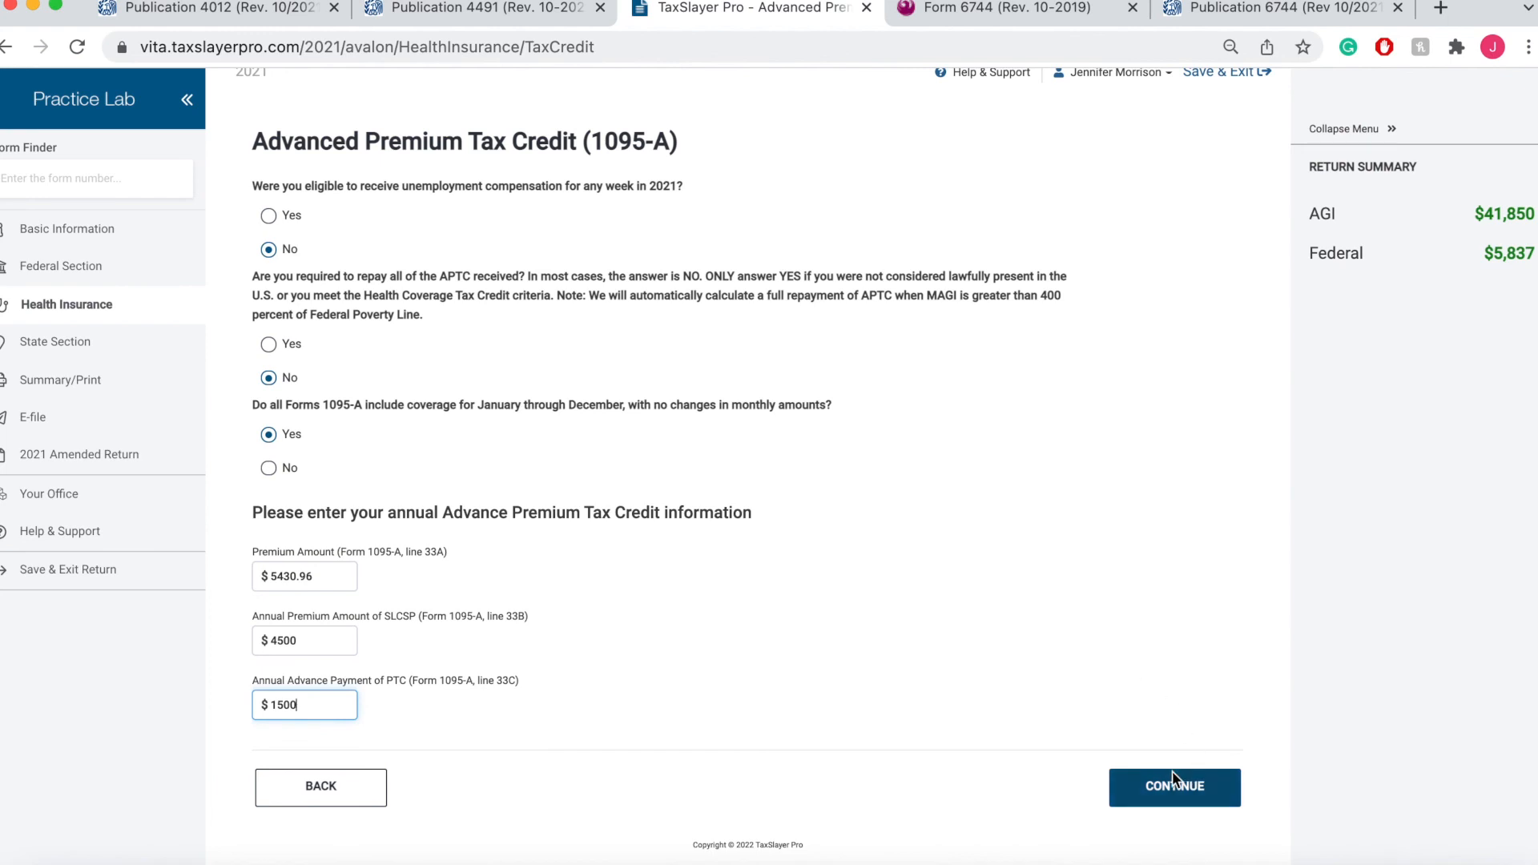
pyautogui.click(1156, 785)
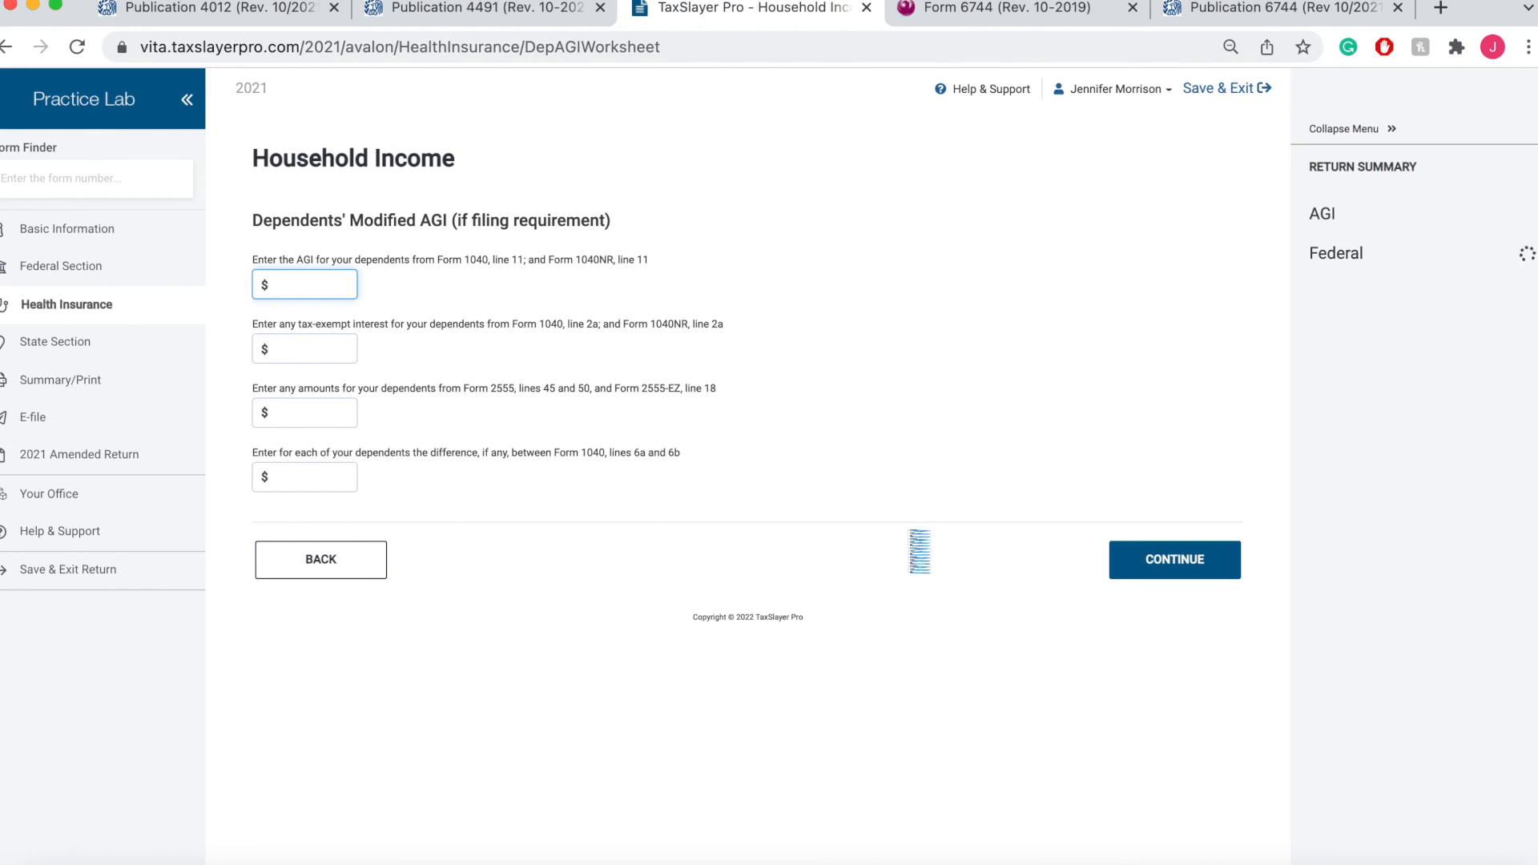
# Leave the Household Income page blank after rechecking the 1095-A, and continue to completion
pyautogui.click(979, 10)
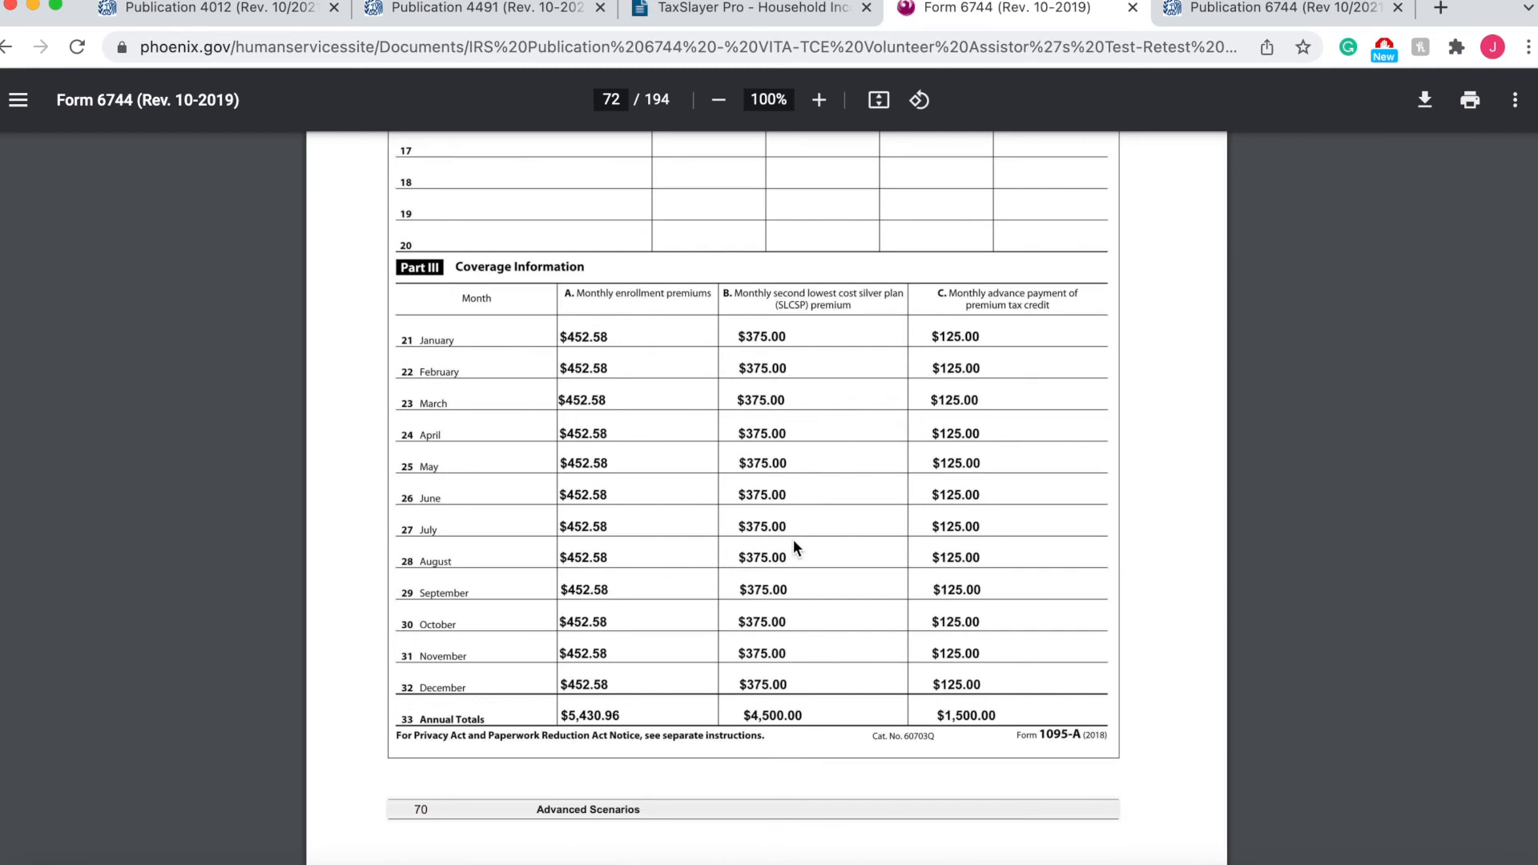
pyautogui.click(763, 11)
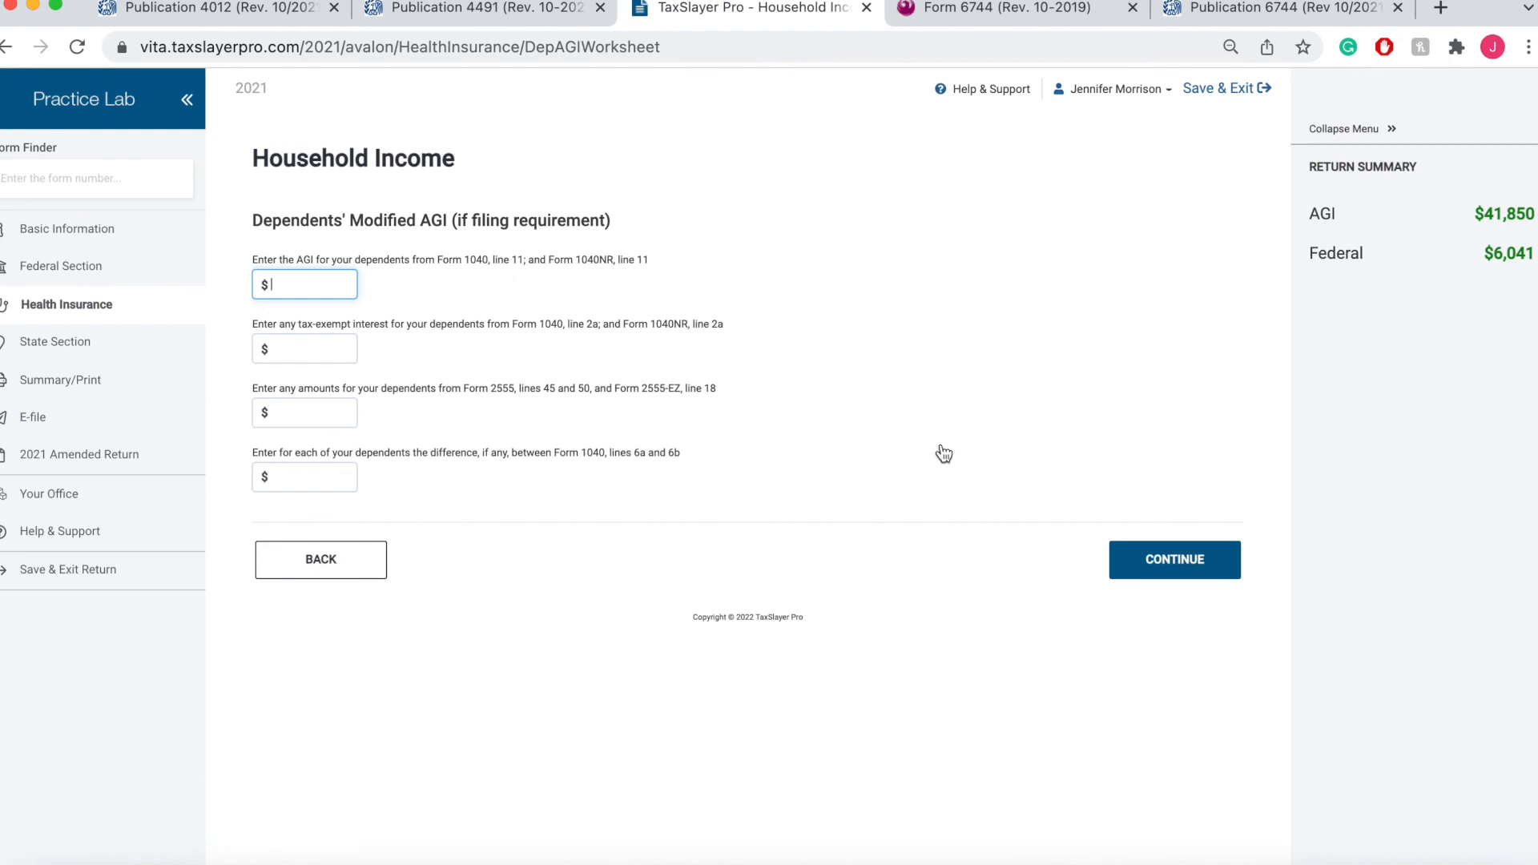
pyautogui.click(1180, 569)
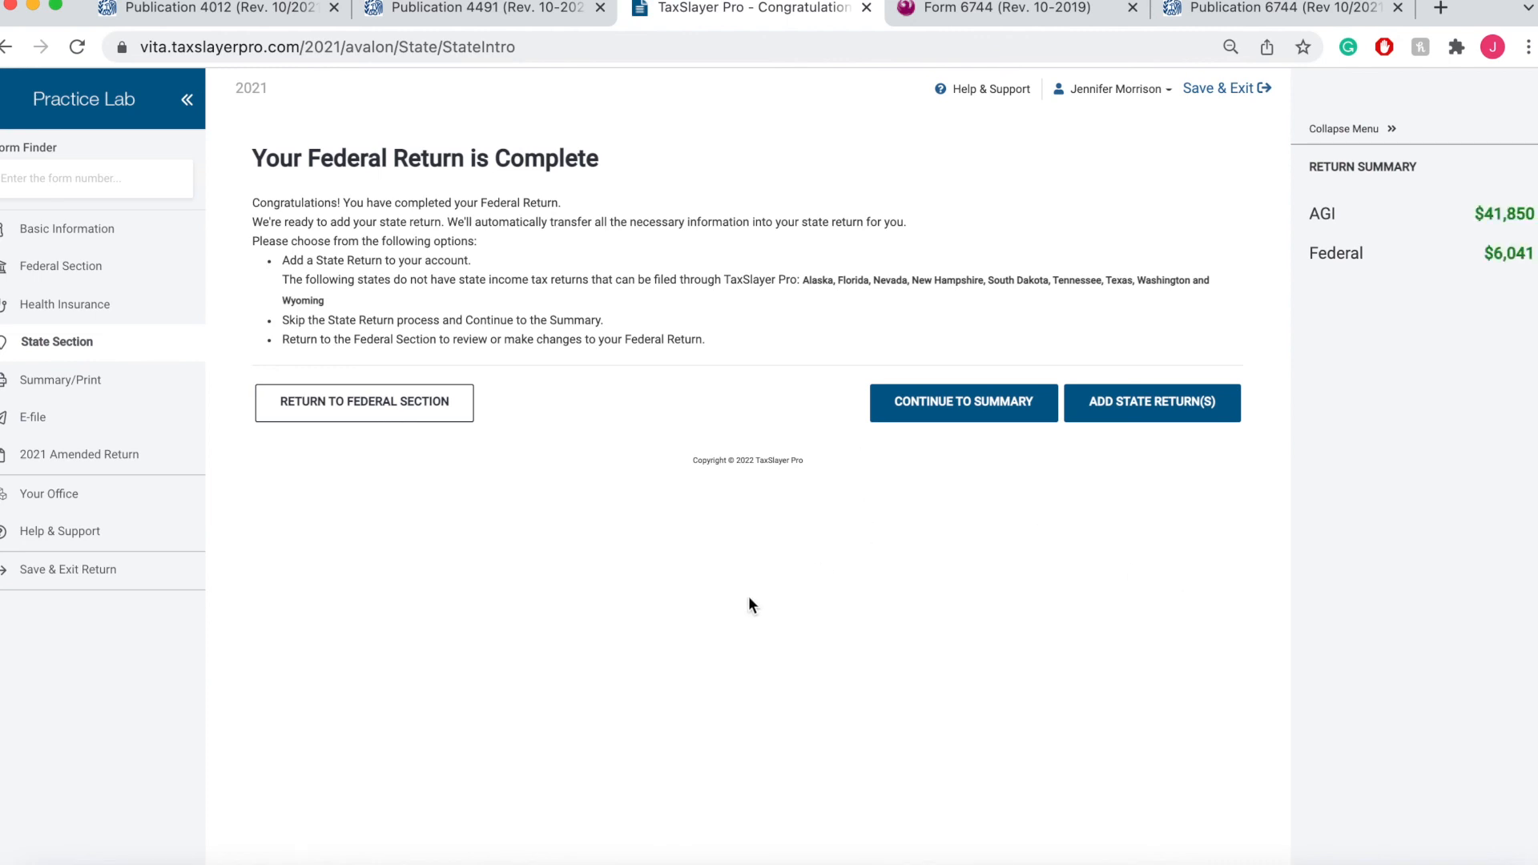
# Skip adding a state return and go on to the Tax Return Summary with Form 1040
pyautogui.click(1138, 405)
pyautogui.click(952, 417)
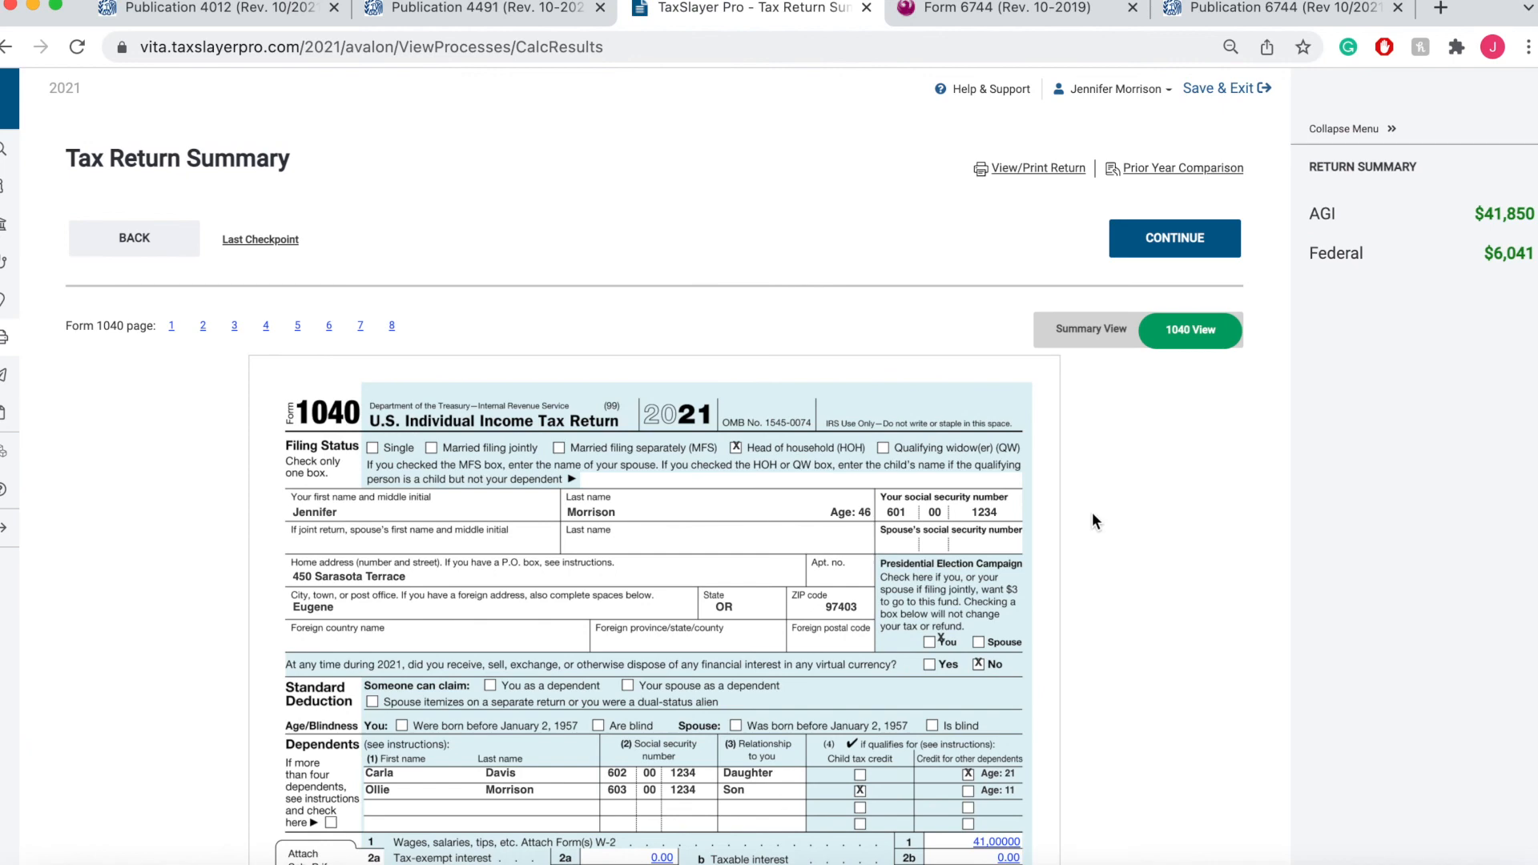
# Scroll through Form 1040 page 1 and bring up page 2
pyautogui.scroll(-5, 1093, 515)
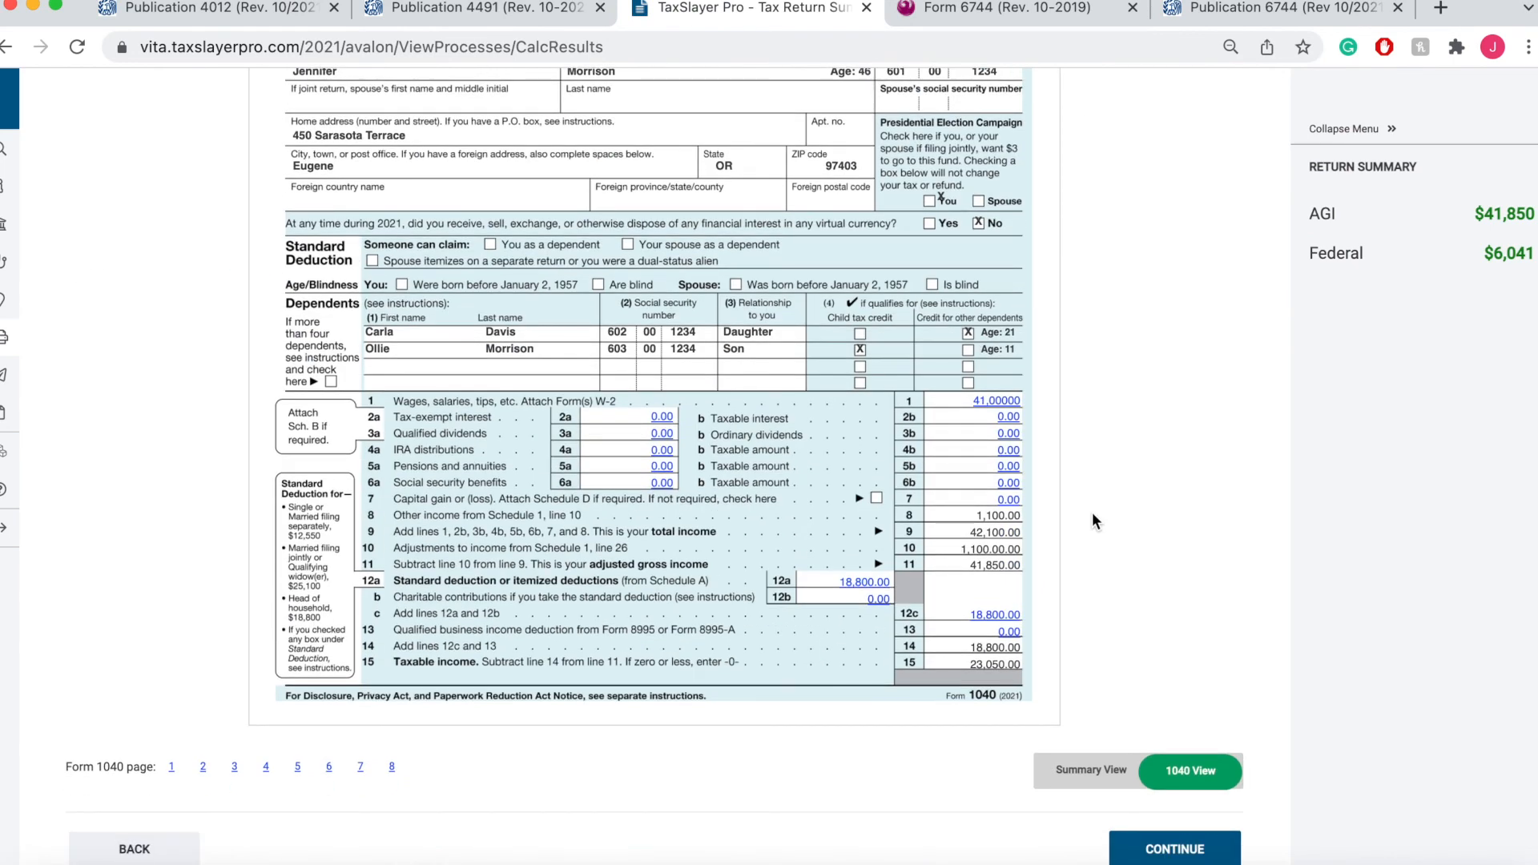
pyautogui.scroll(3, 1094, 517)
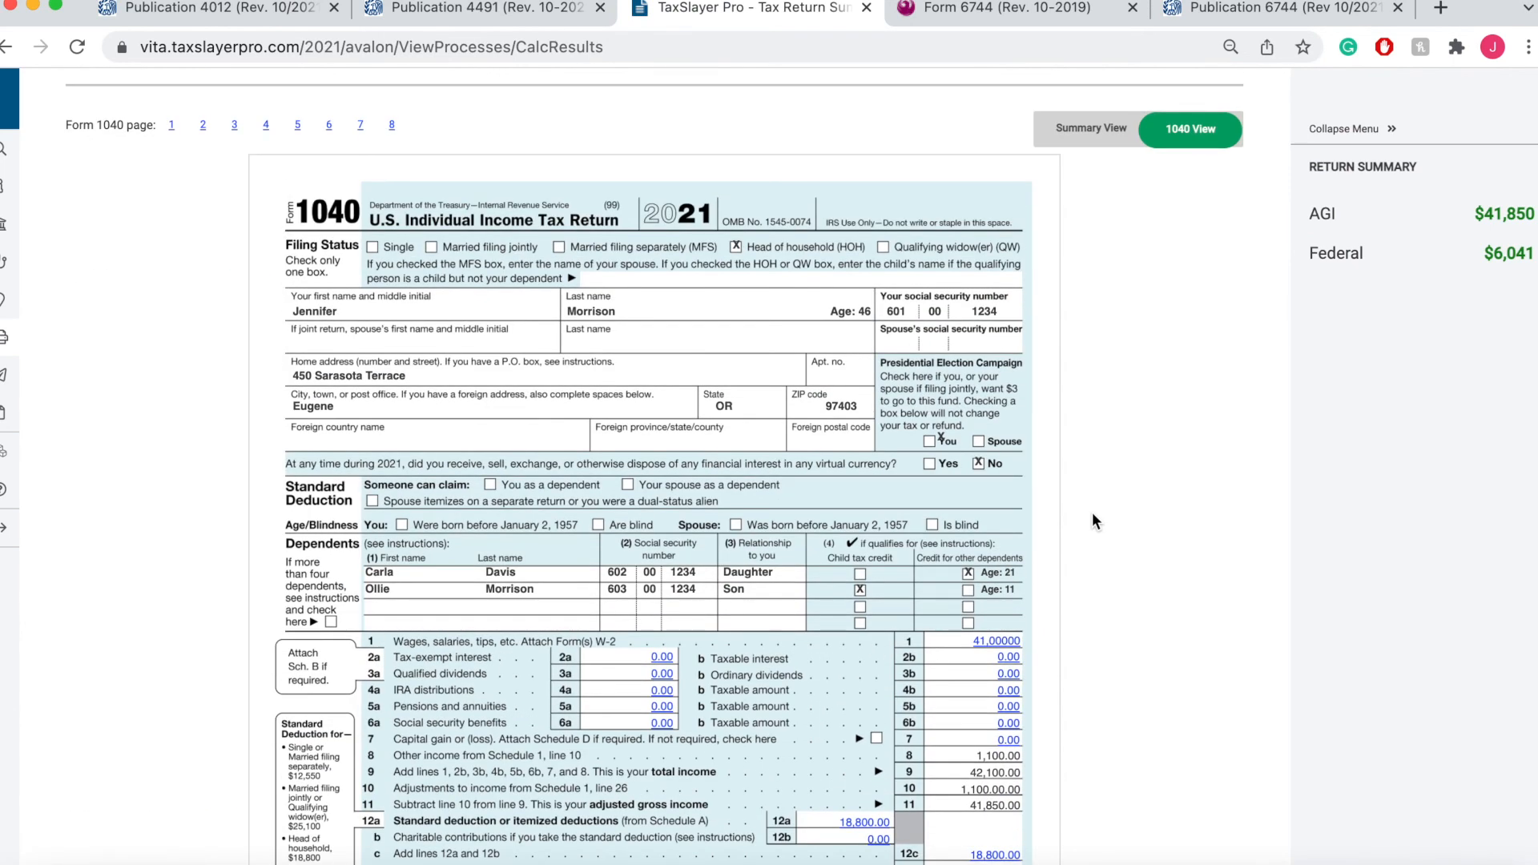
pyautogui.scroll(-2, 1093, 517)
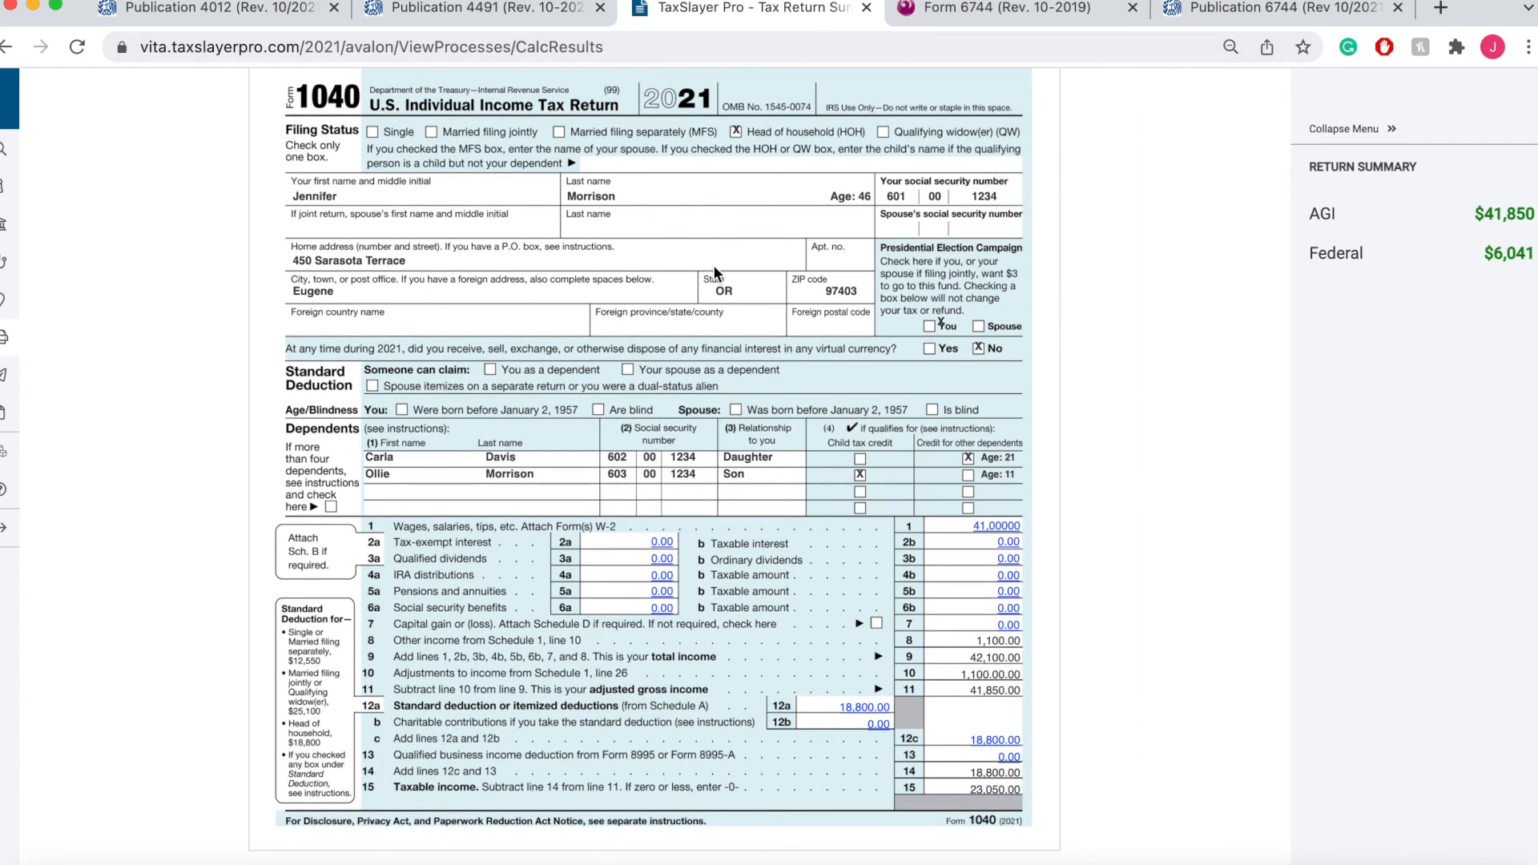
pyautogui.scroll(-3, 743, 317)
pyautogui.scroll(3, 743, 317)
pyautogui.scroll(-2, 743, 317)
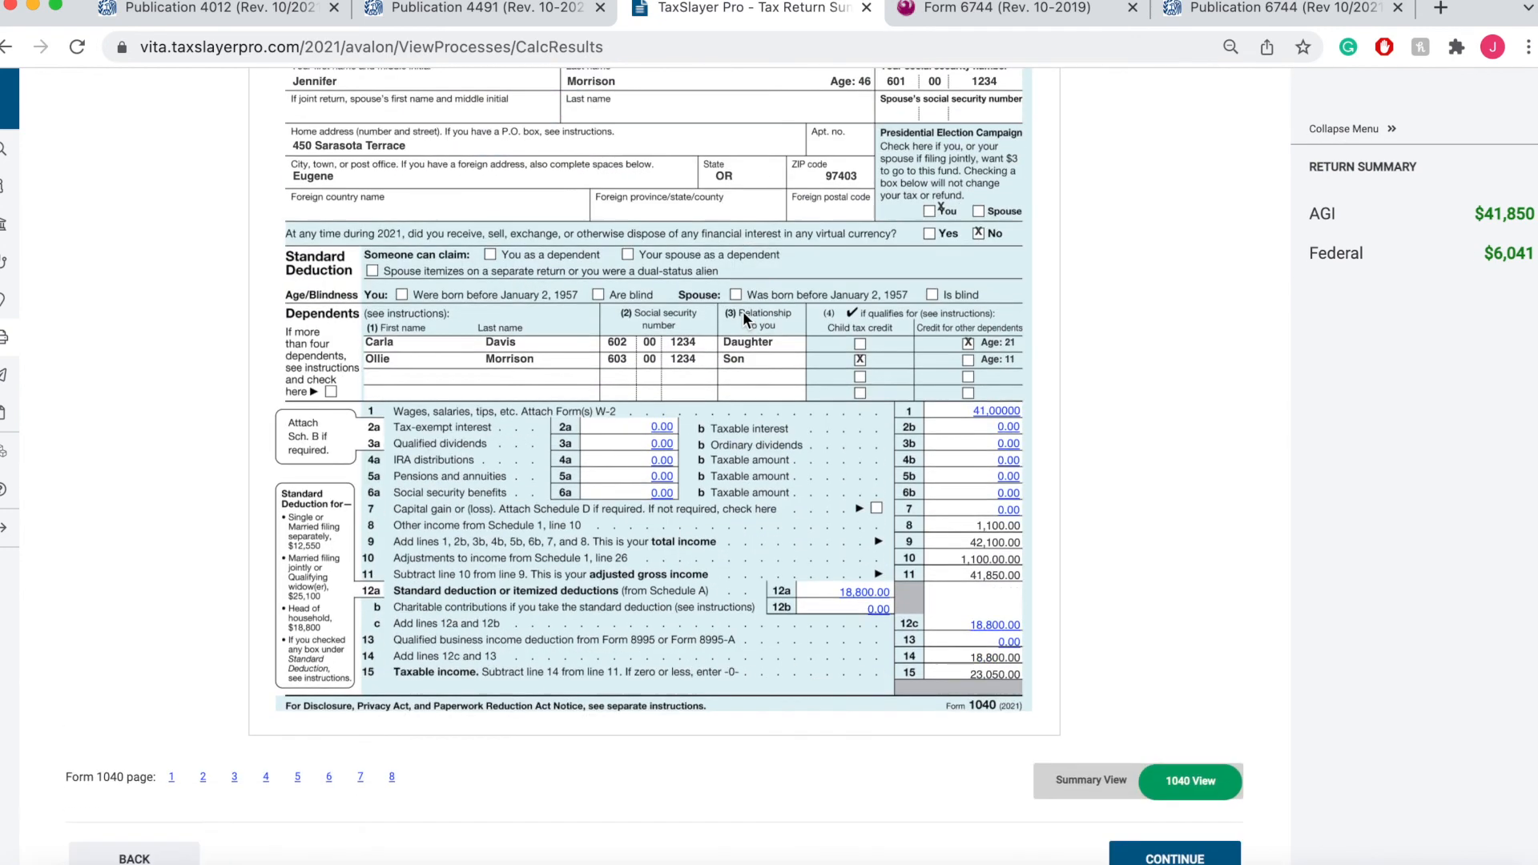
pyautogui.scroll(1, 744, 319)
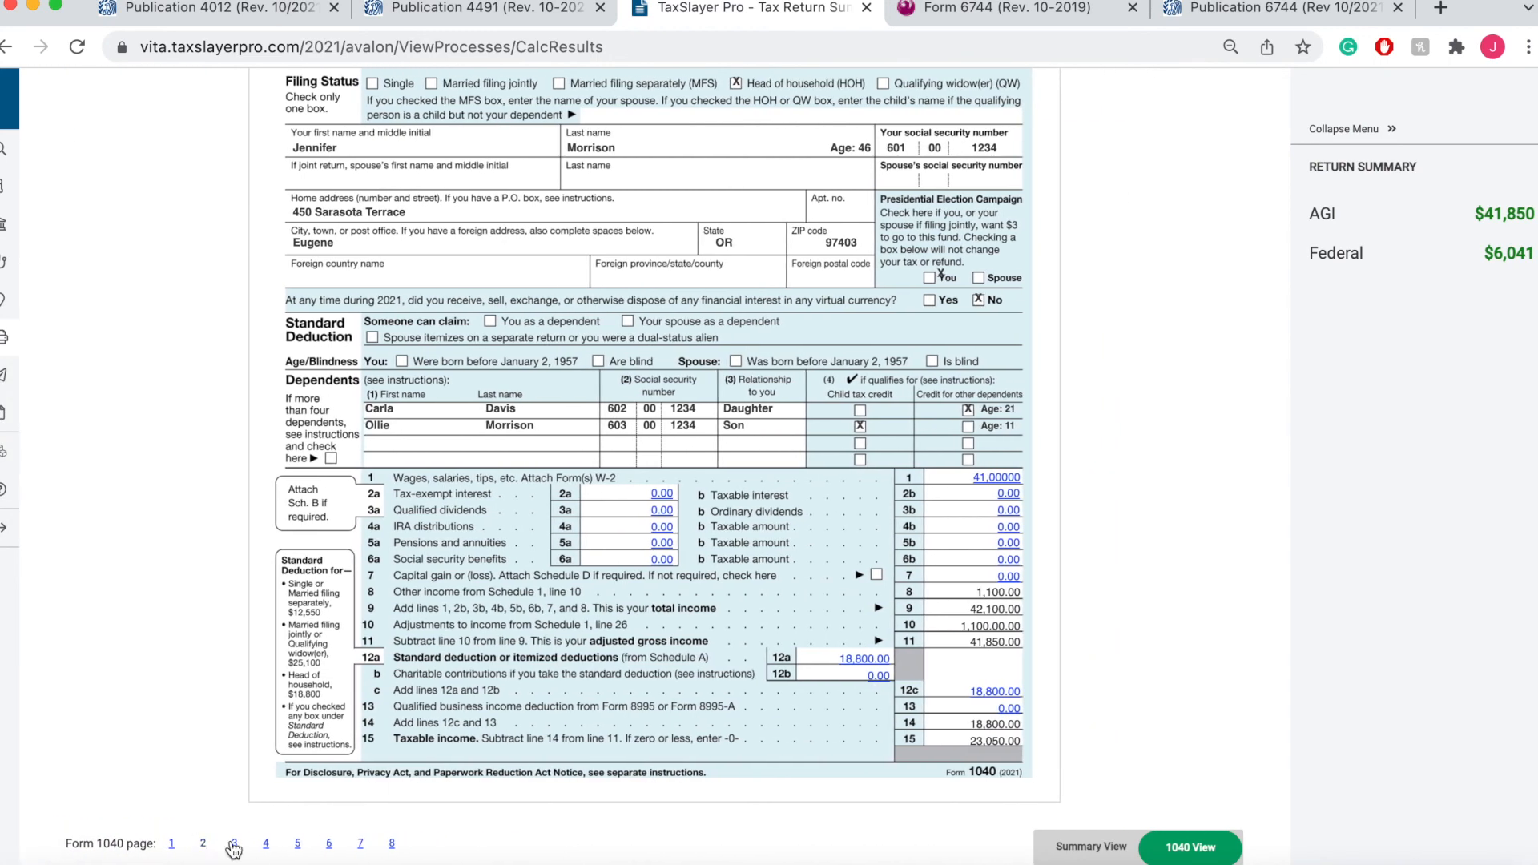
pyautogui.scroll(-2, 232, 702)
pyautogui.click(198, 704)
pyautogui.scroll(-5, 1146, 561)
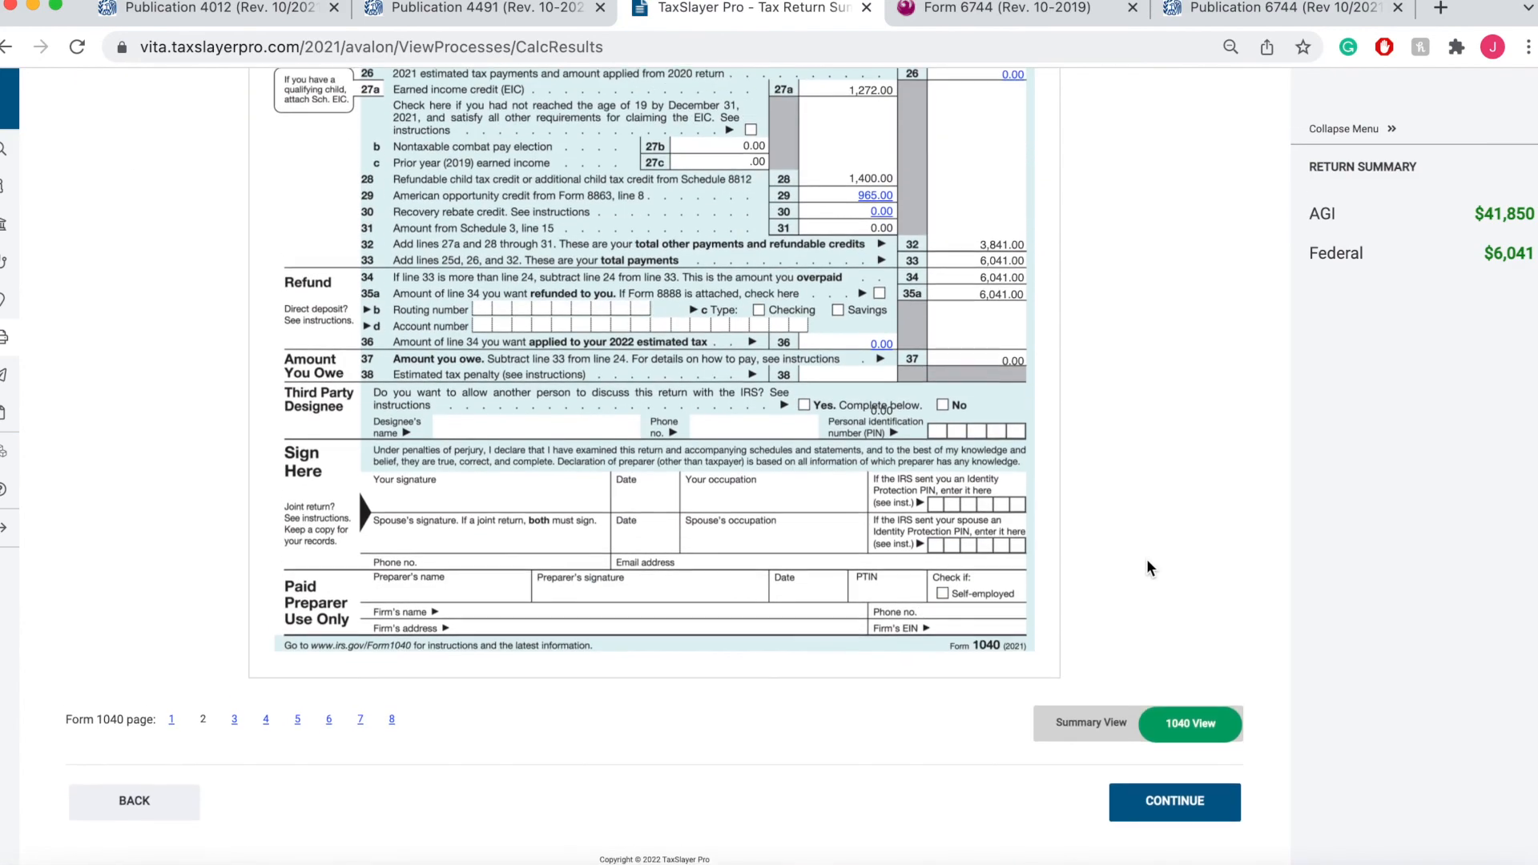
# Review Schedule 2's first page, then switch to the Summary View of schedule totals
pyautogui.click(298, 722)
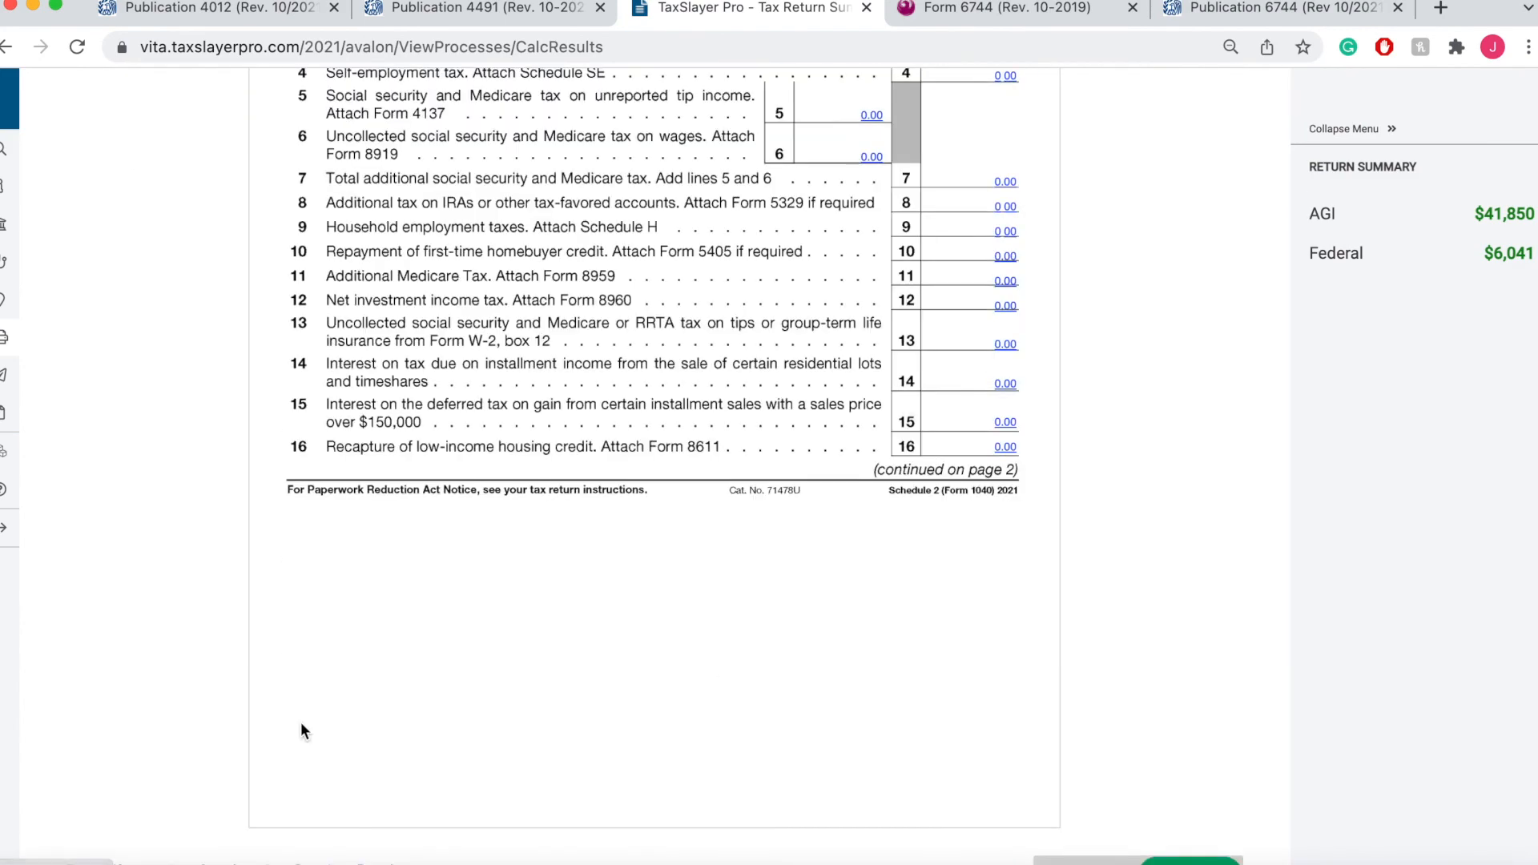
pyautogui.scroll(-5, 1108, 413)
pyautogui.scroll(-1, 1107, 418)
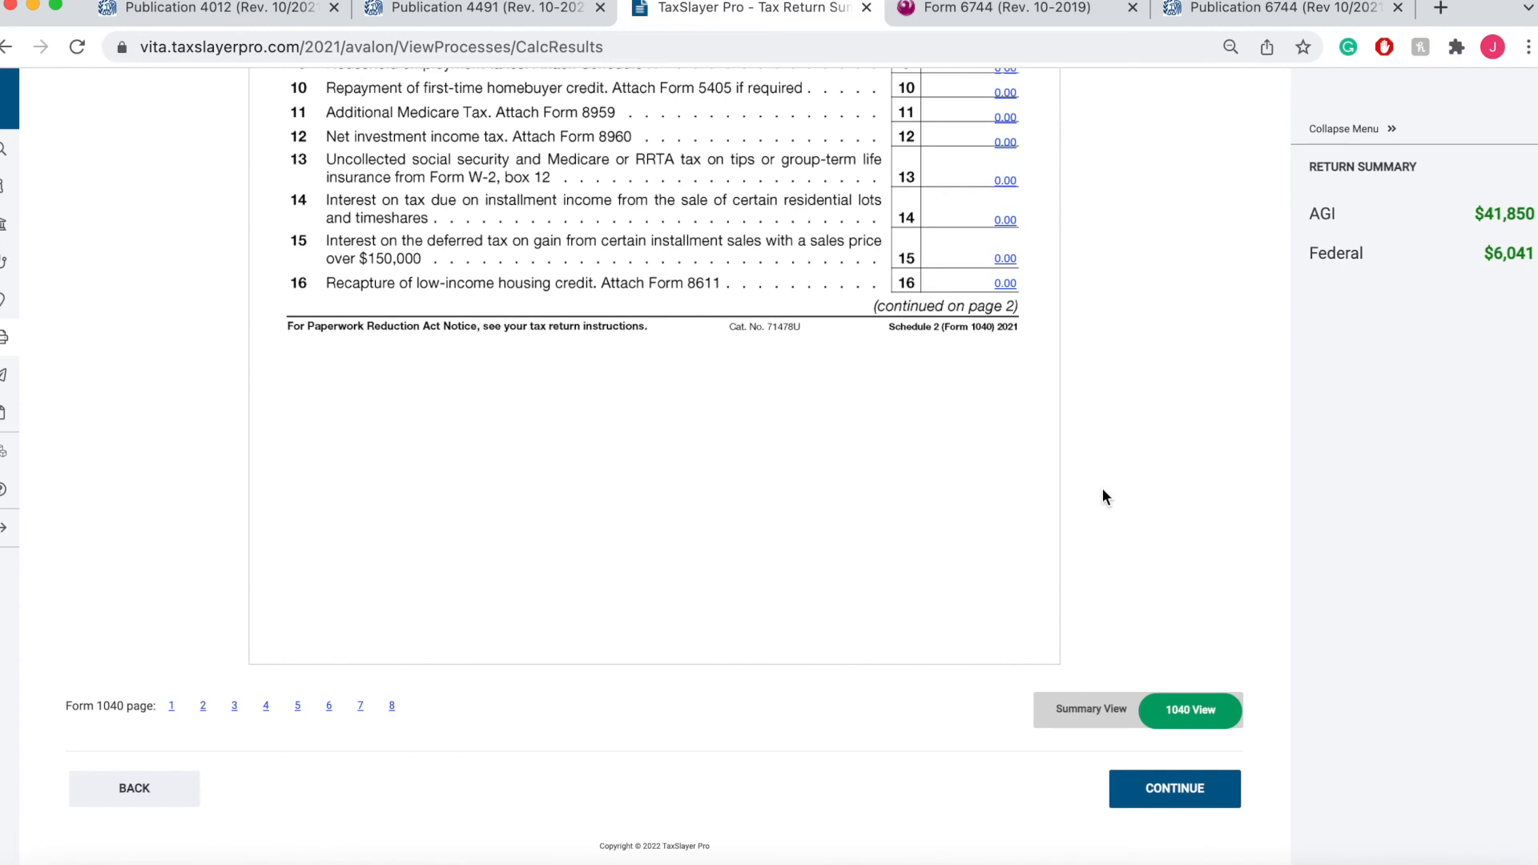
pyautogui.click(1065, 712)
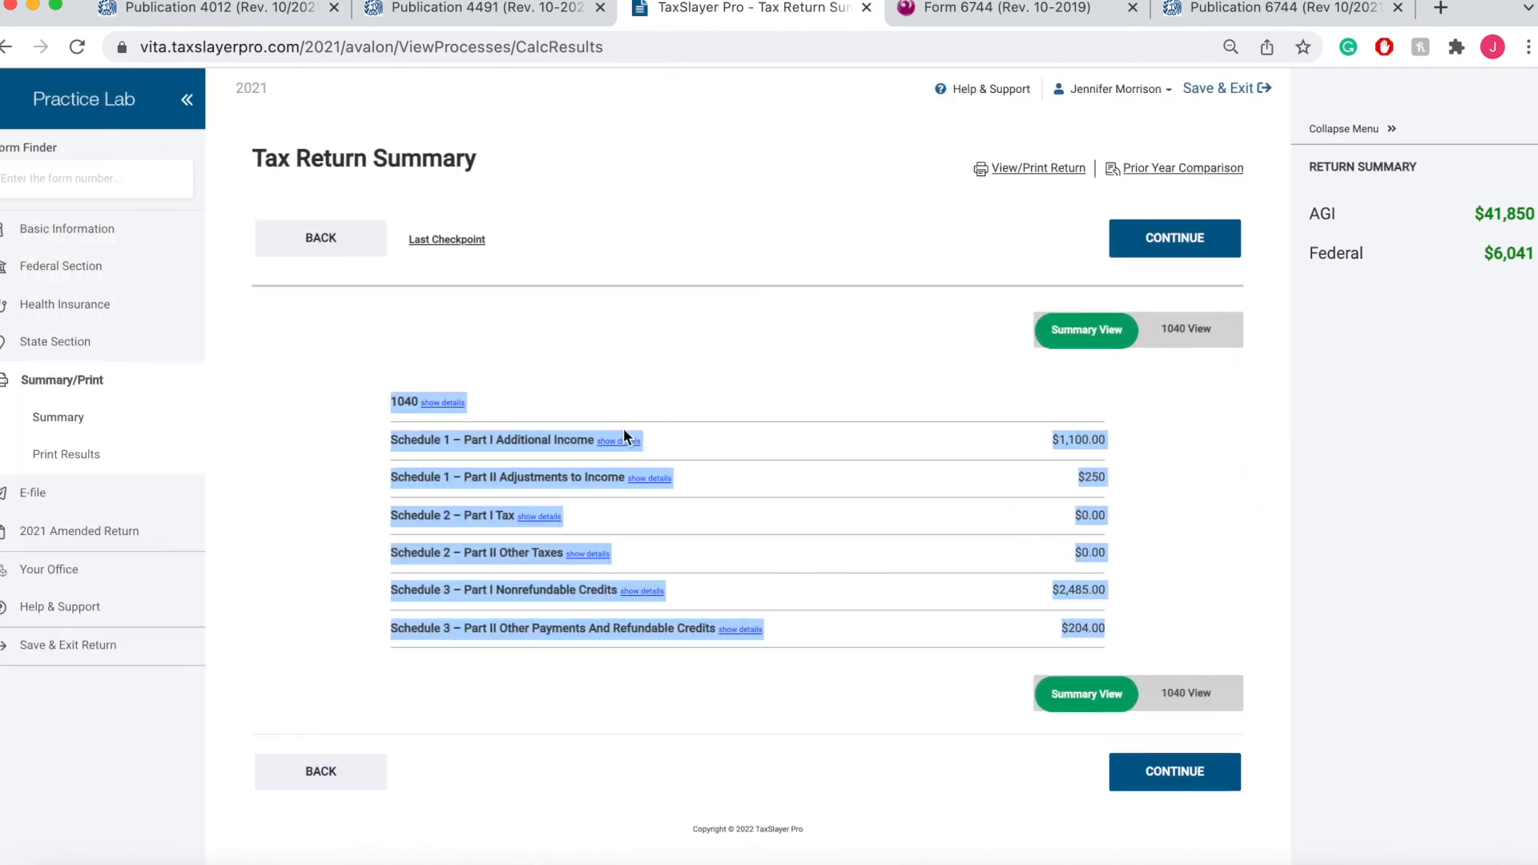
# Clear the summary row selection and continue, bringing the federal refund to $8,134
pyautogui.click(1368, 522)
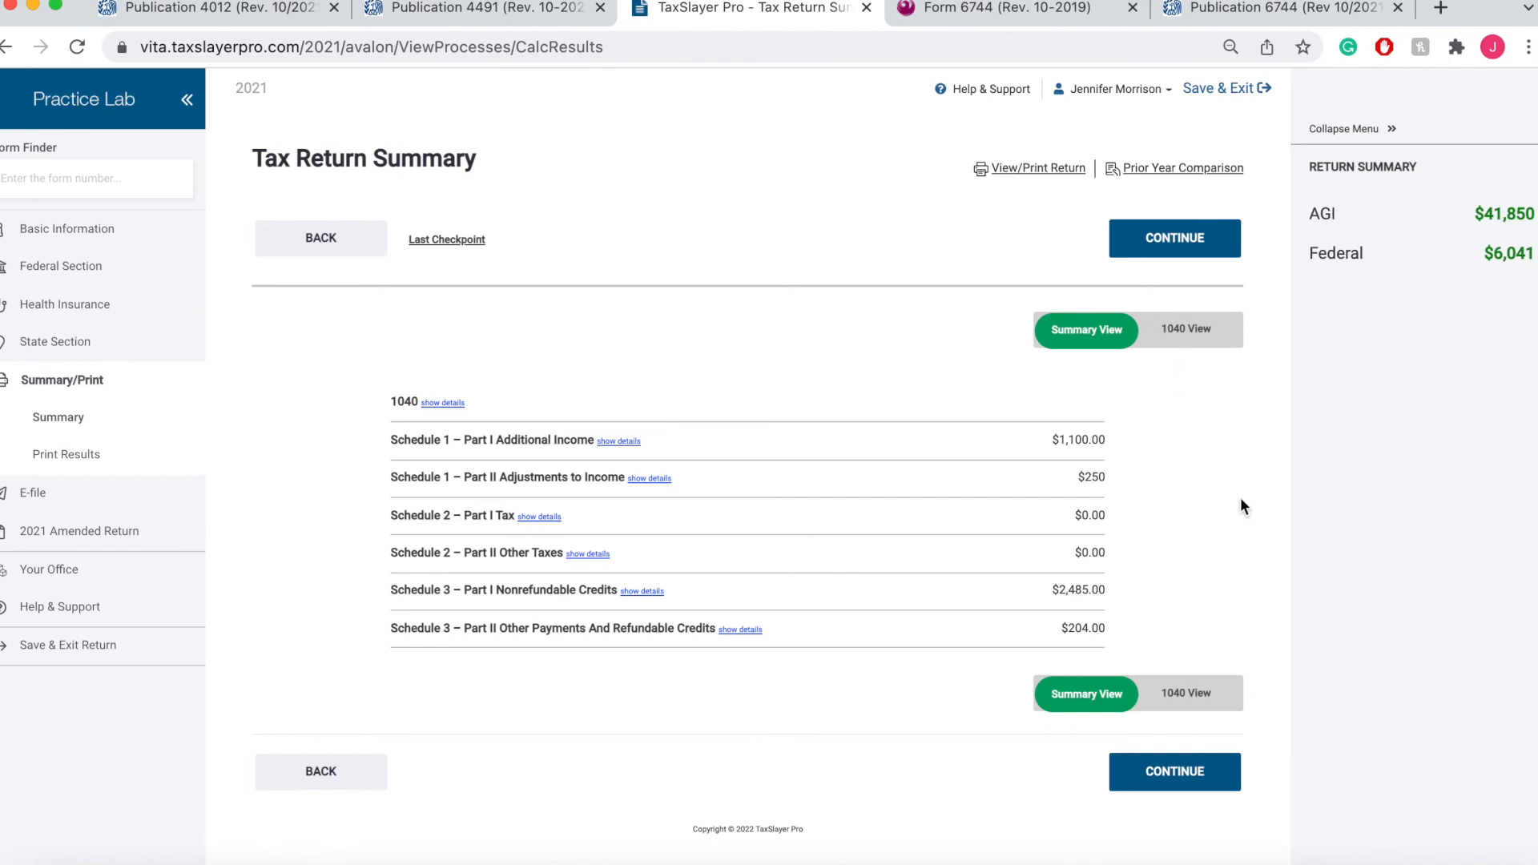
pyautogui.click(1185, 775)
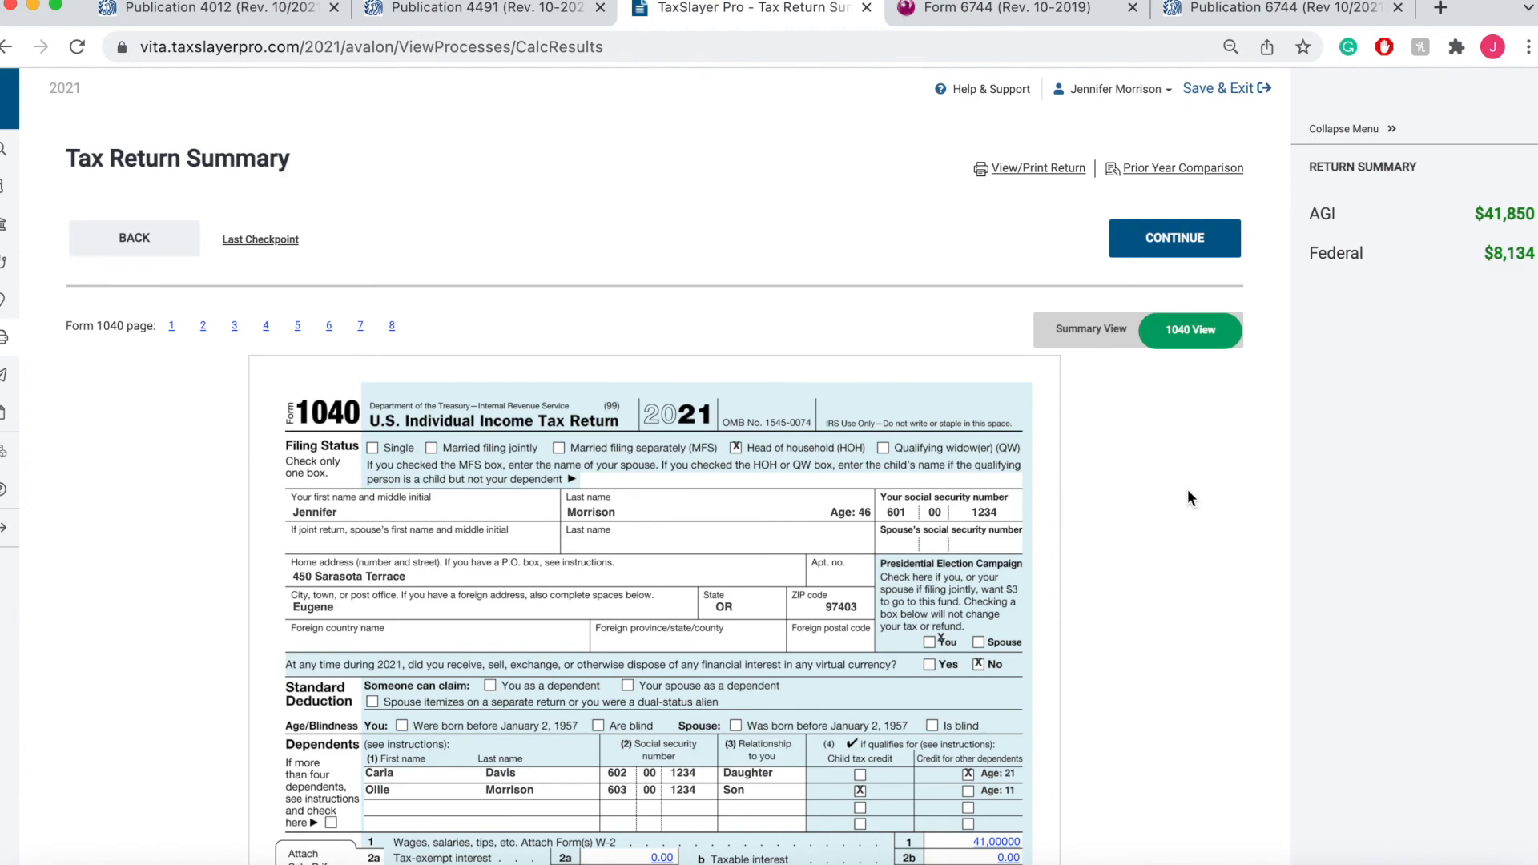
# Scroll the 1040 View and review Schedule 3's Other Payments and Refundable Credits
pyautogui.scroll(-6, 1188, 498)
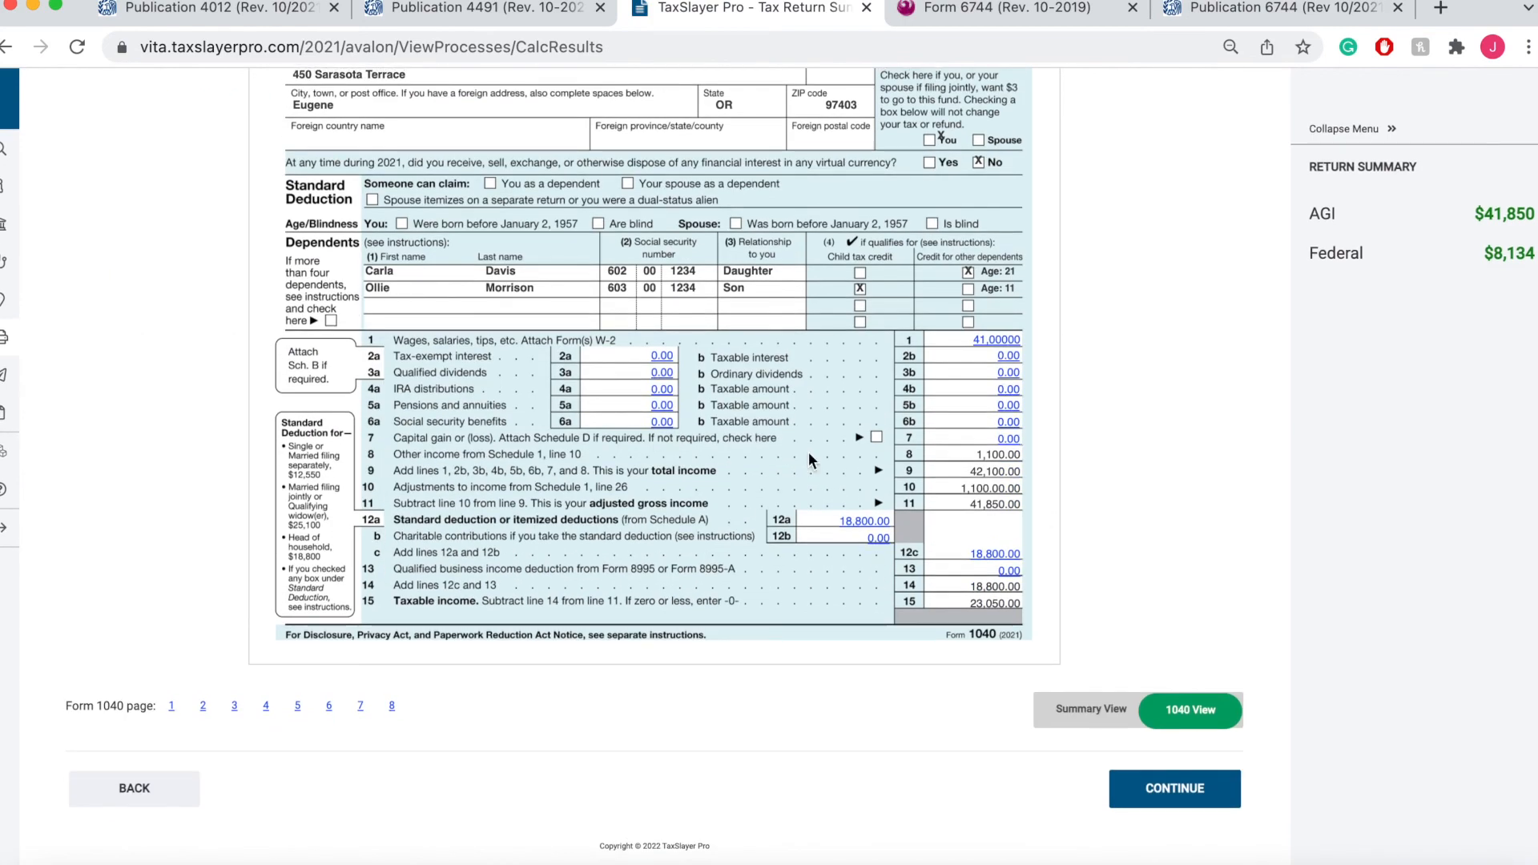
pyautogui.scroll(3, 782, 369)
pyautogui.scroll(-1, 782, 368)
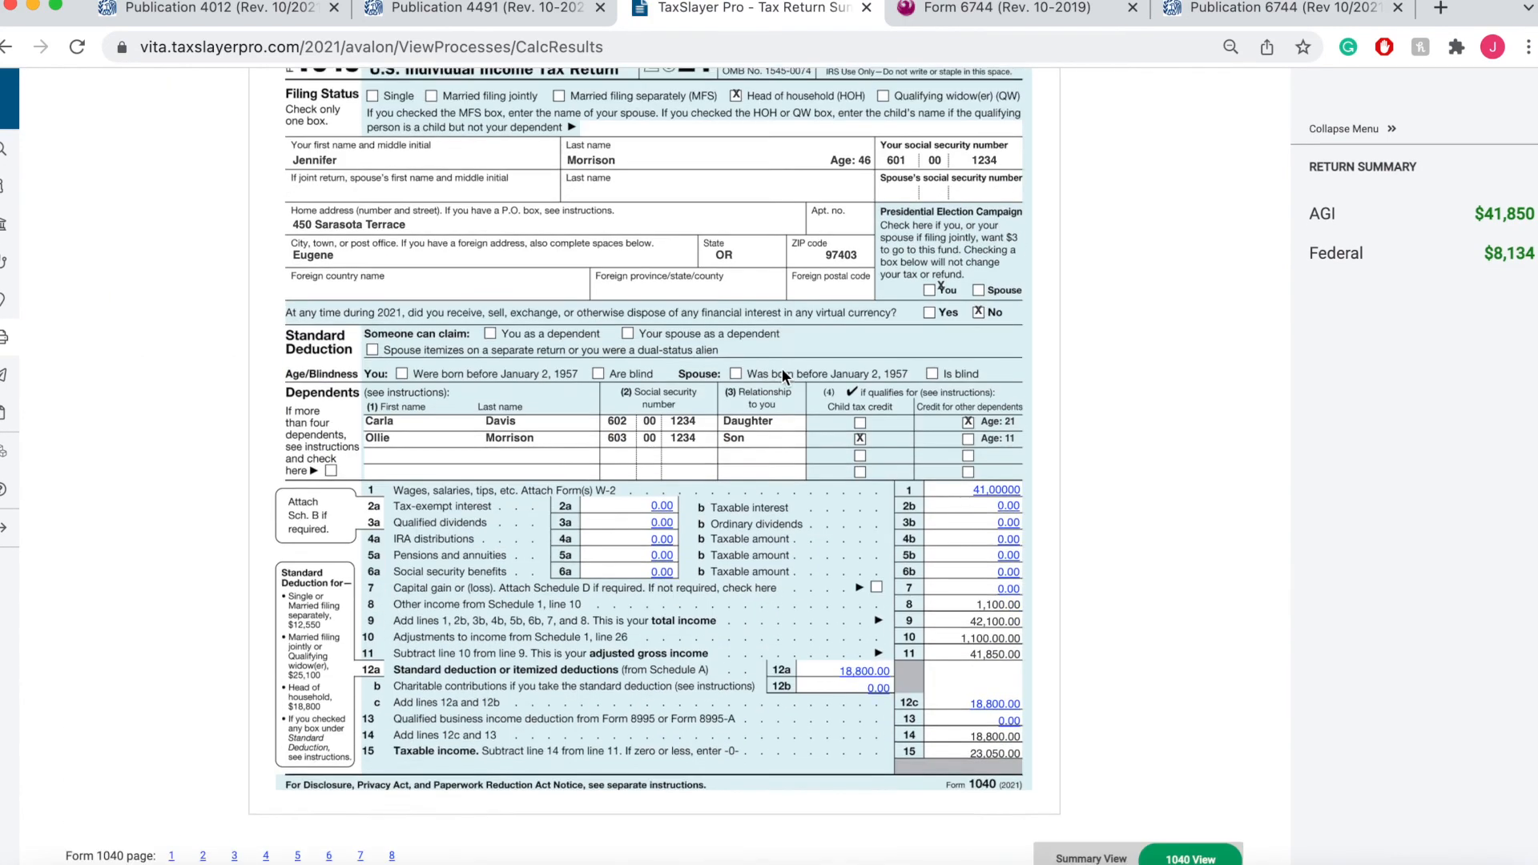
pyautogui.scroll(3, 782, 368)
pyautogui.scroll(-4, 782, 369)
pyautogui.scroll(3, 781, 368)
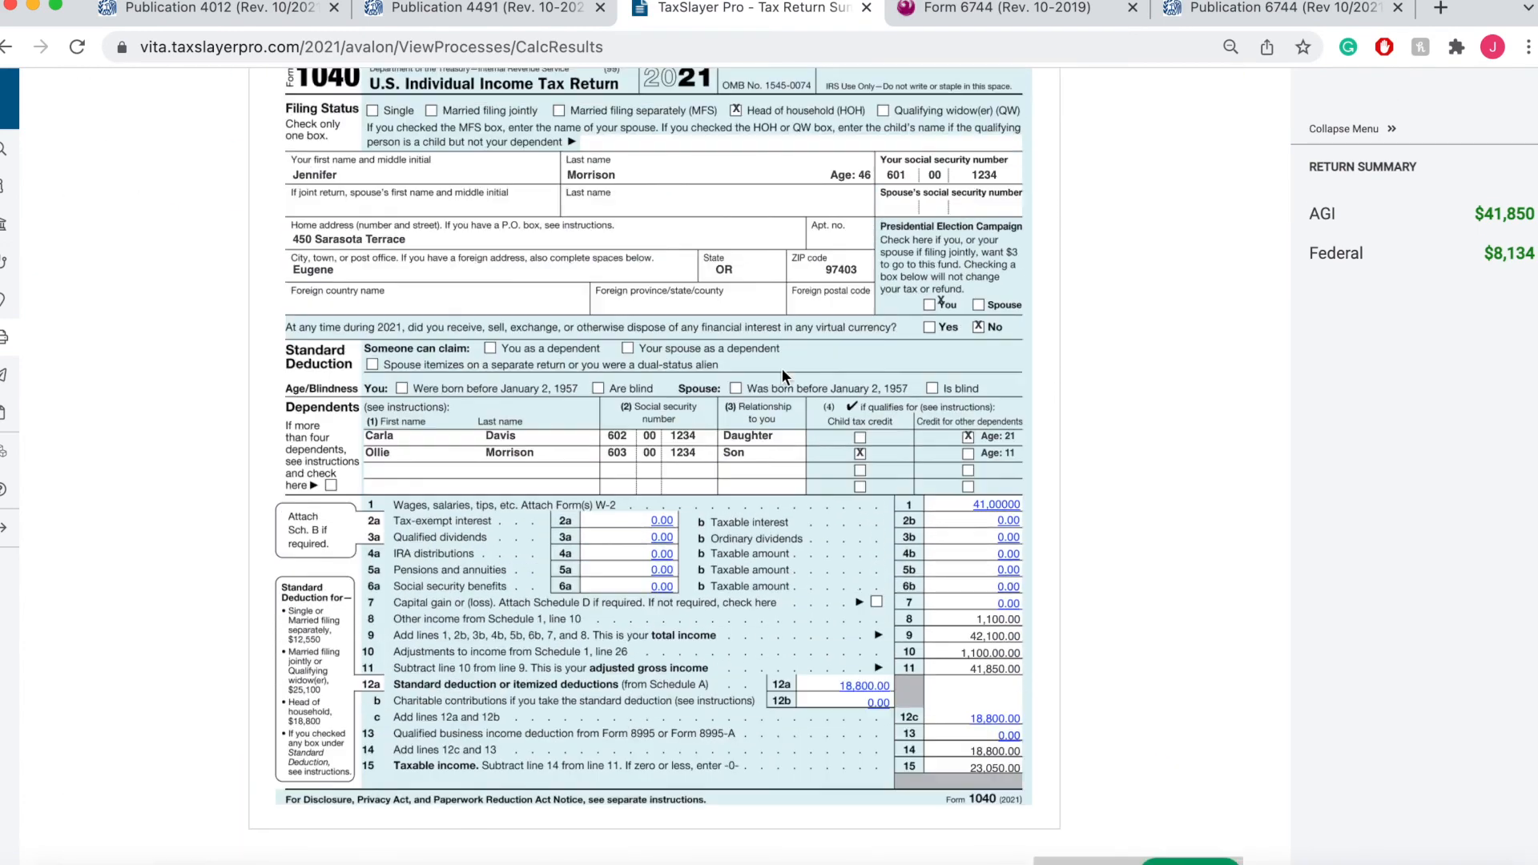
pyautogui.scroll(-3, 781, 369)
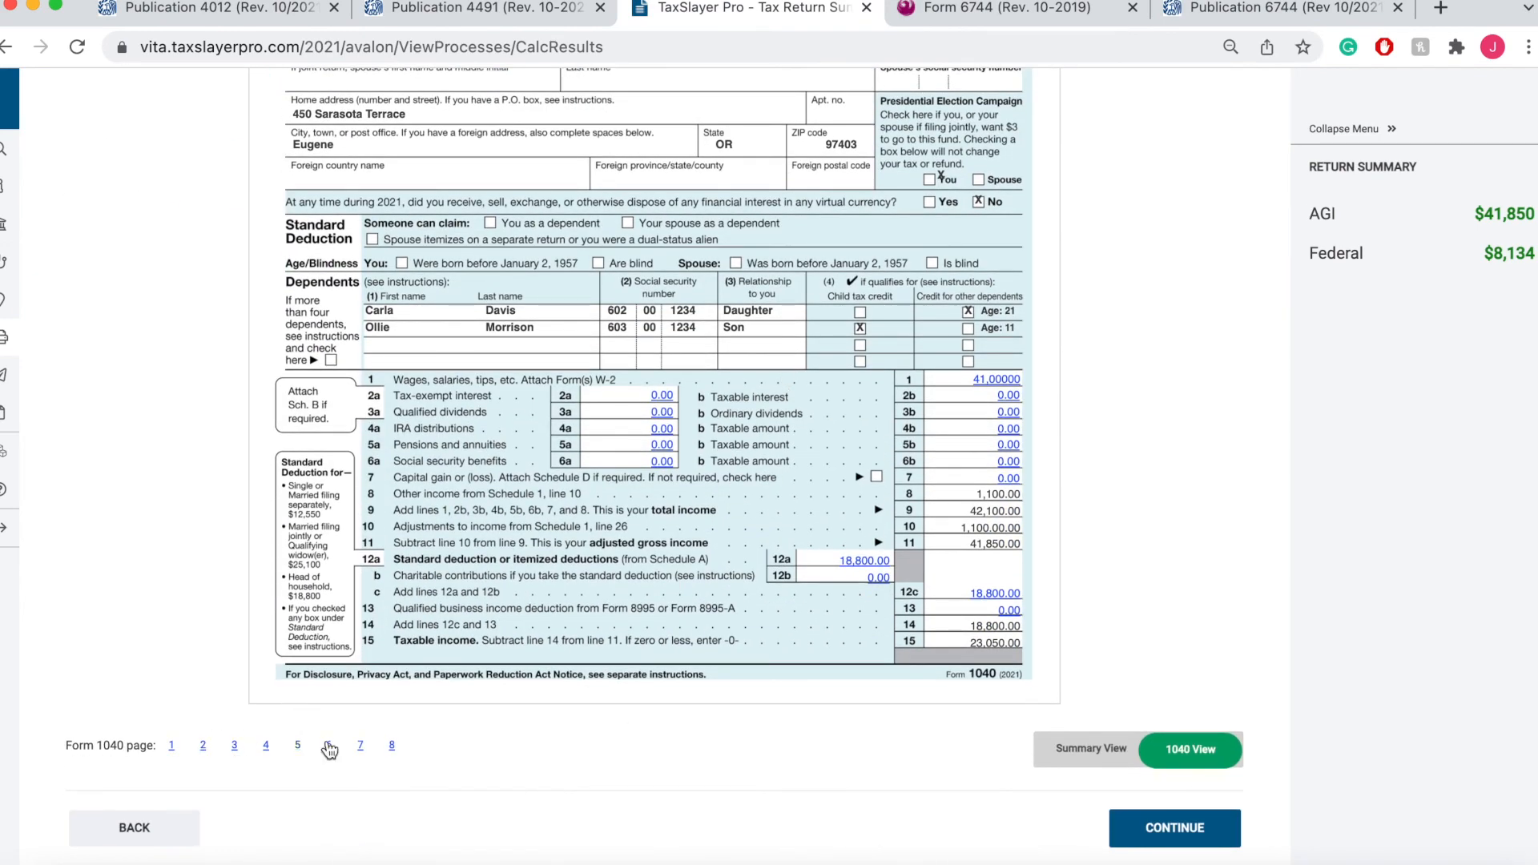
pyautogui.click(393, 746)
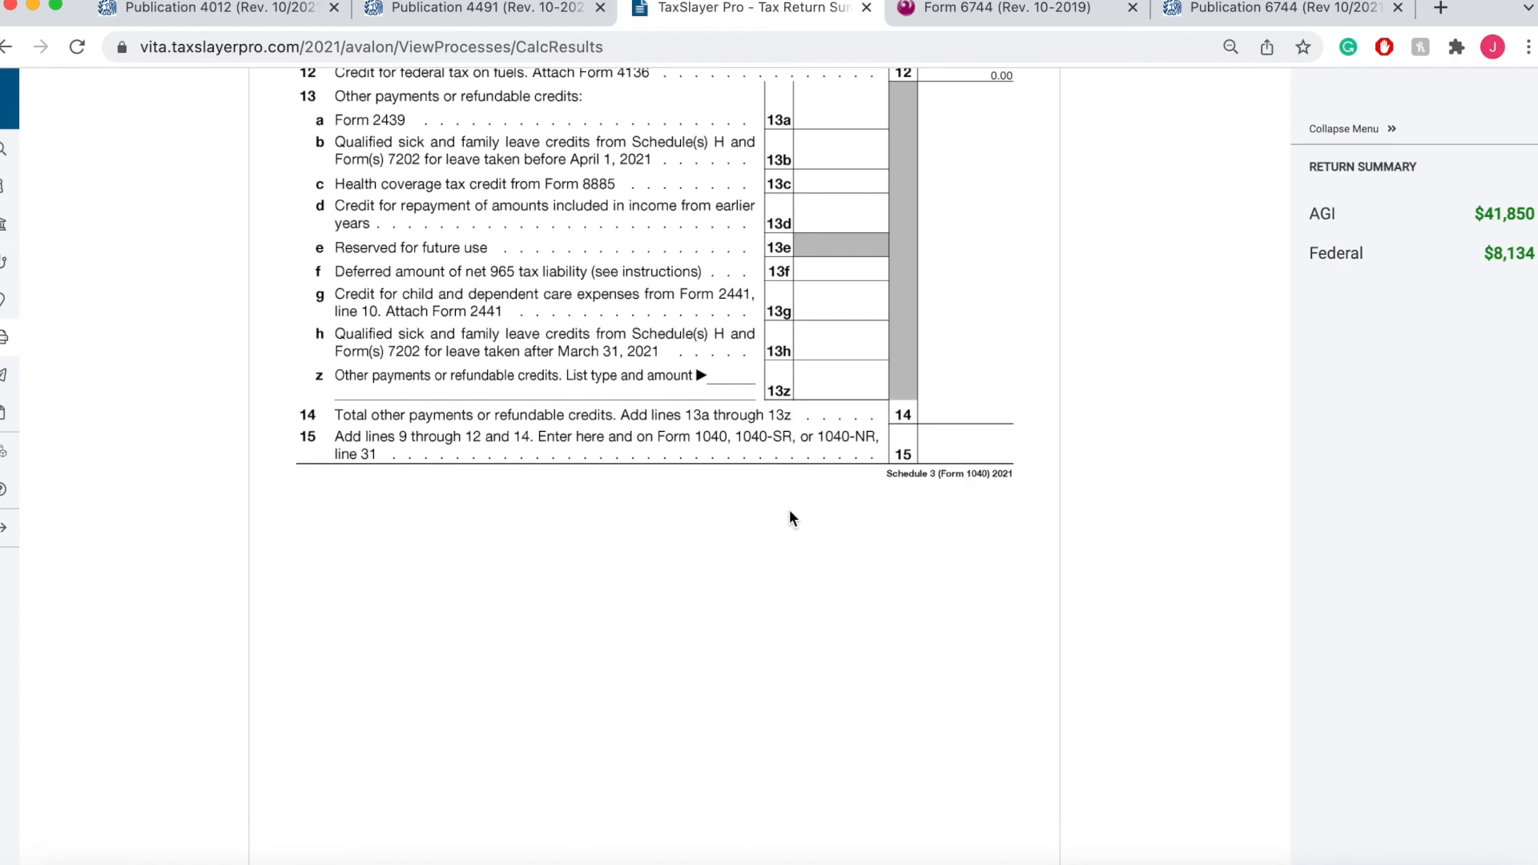
pyautogui.scroll(6, 790, 513)
pyautogui.scroll(-5, 790, 513)
pyautogui.scroll(3, 789, 512)
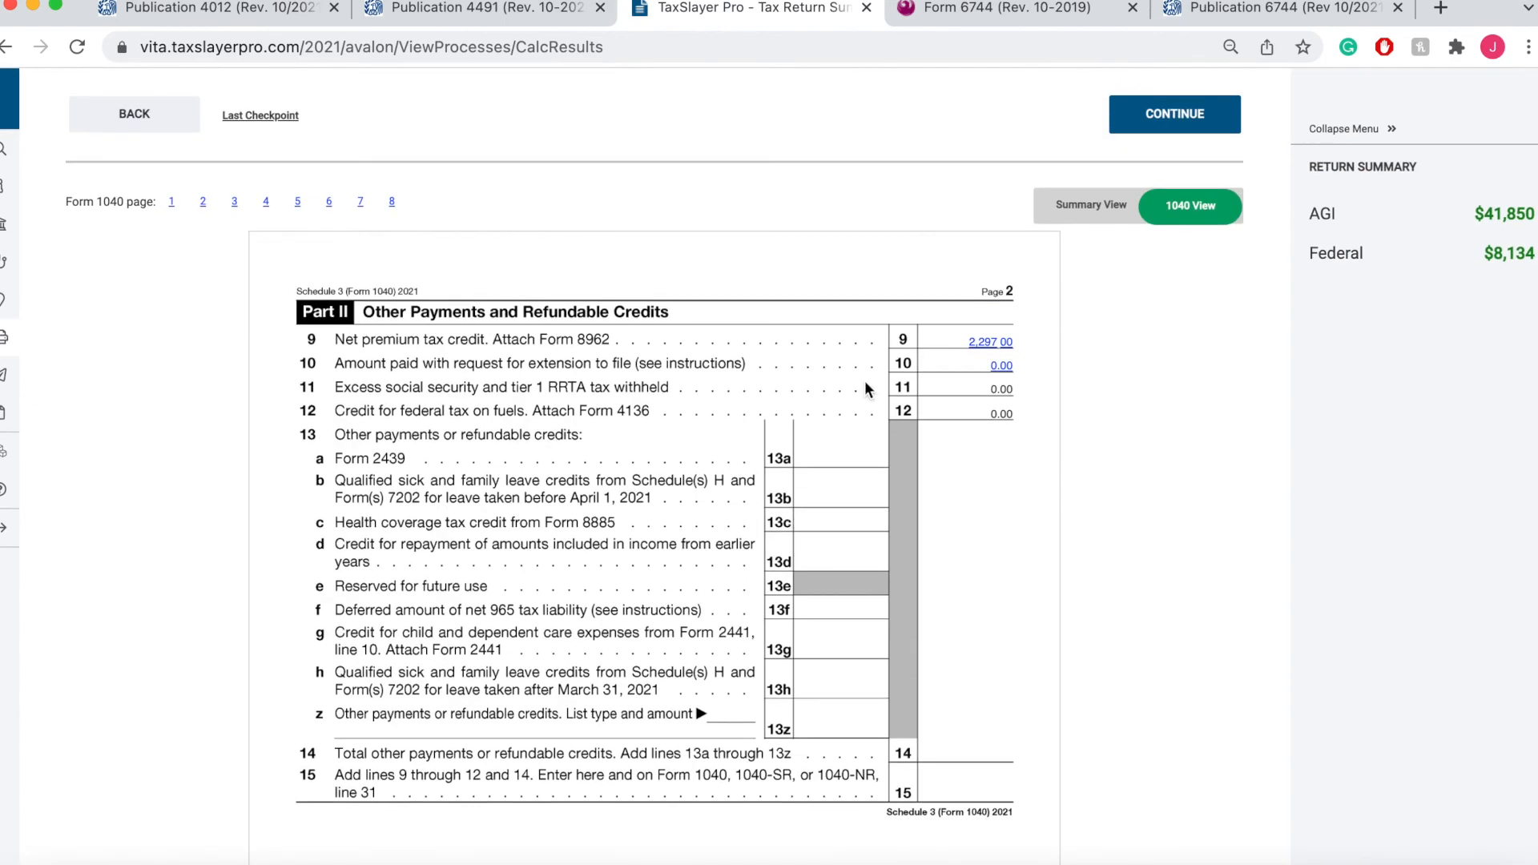
pyautogui.scroll(-7, 873, 545)
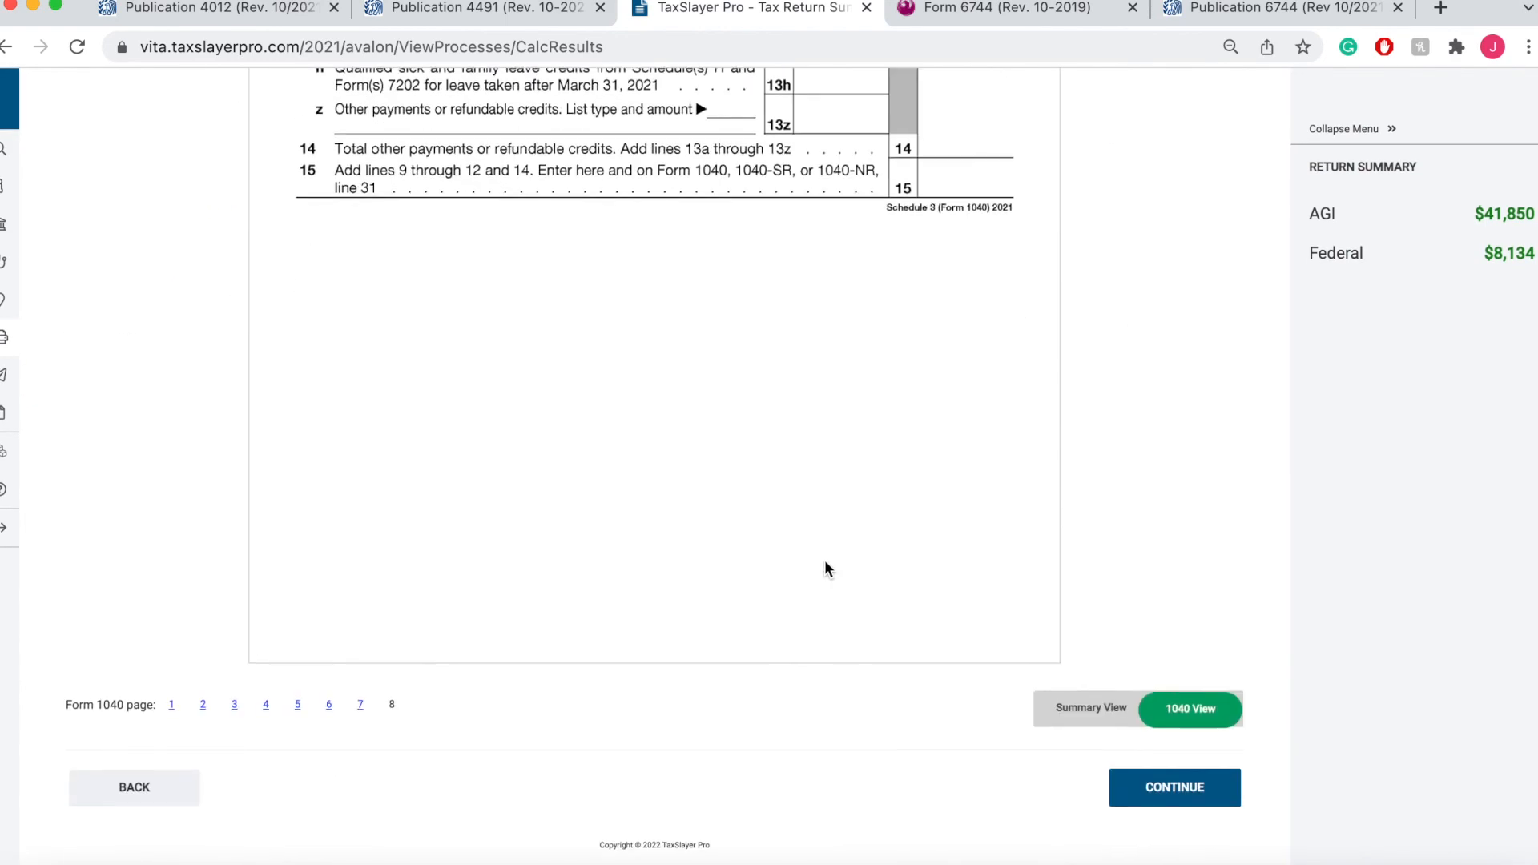
# Review Schedule 3's nonrefundable credits, Schedule 2 page 2, and Schedule 1's $250 educator expenses
pyautogui.click(358, 714)
pyautogui.scroll(3, 354, 717)
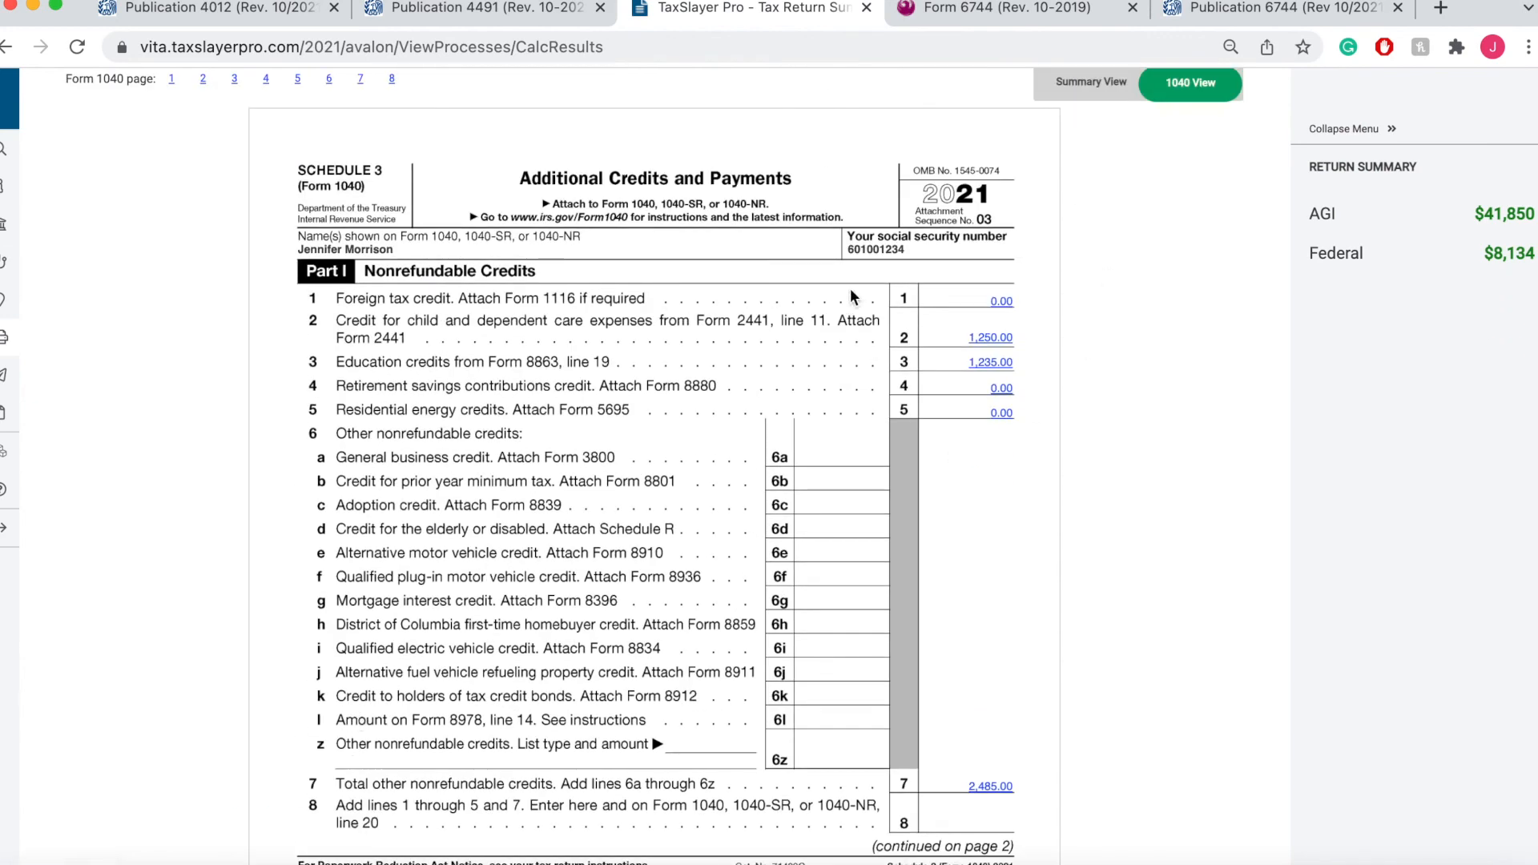
pyautogui.scroll(-6, 734, 594)
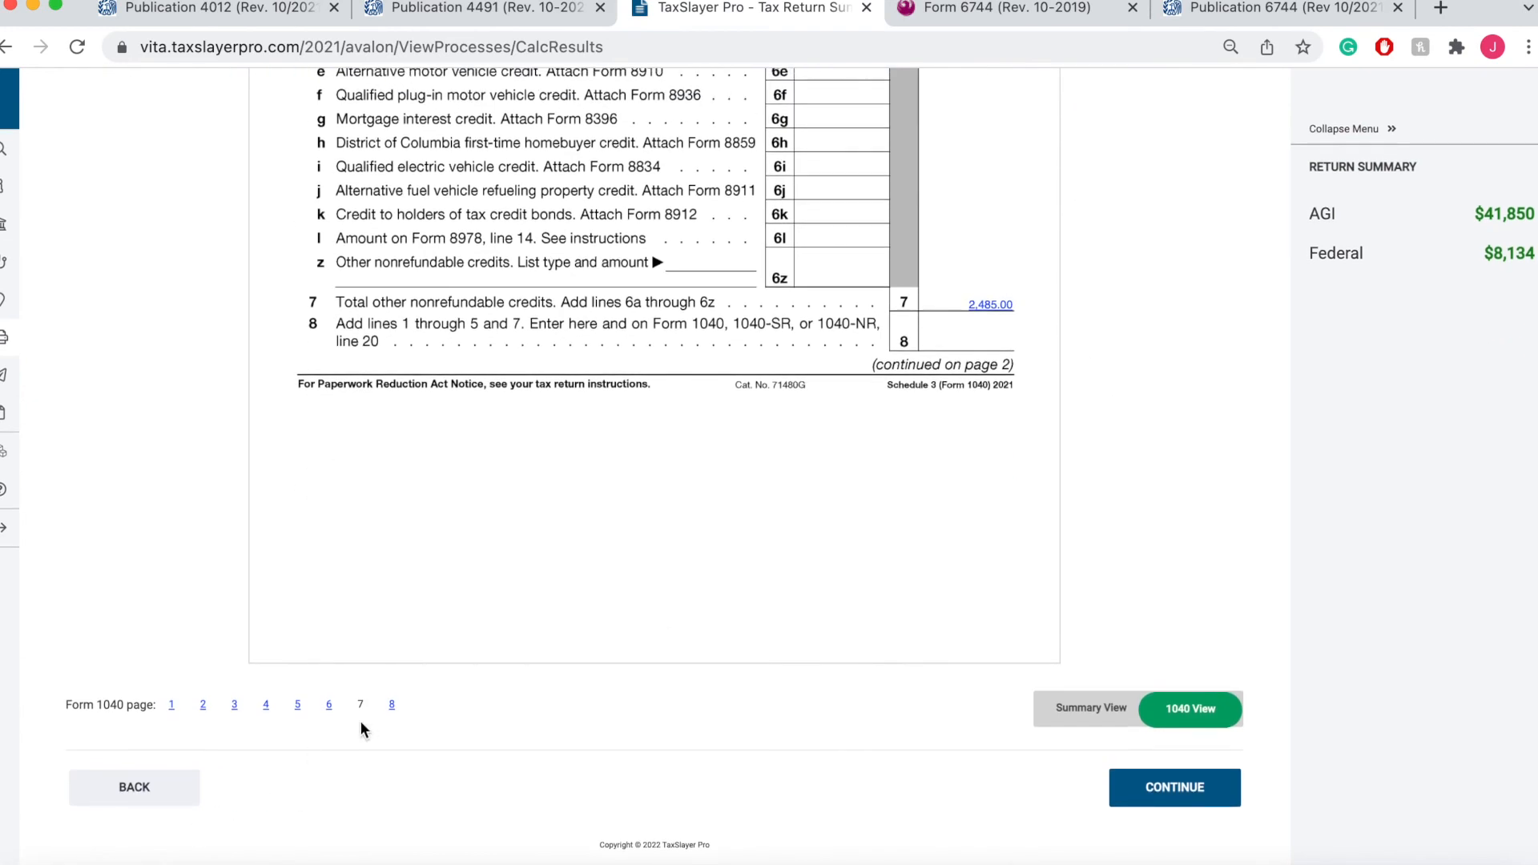
pyautogui.click(330, 709)
pyautogui.scroll(5, 885, 368)
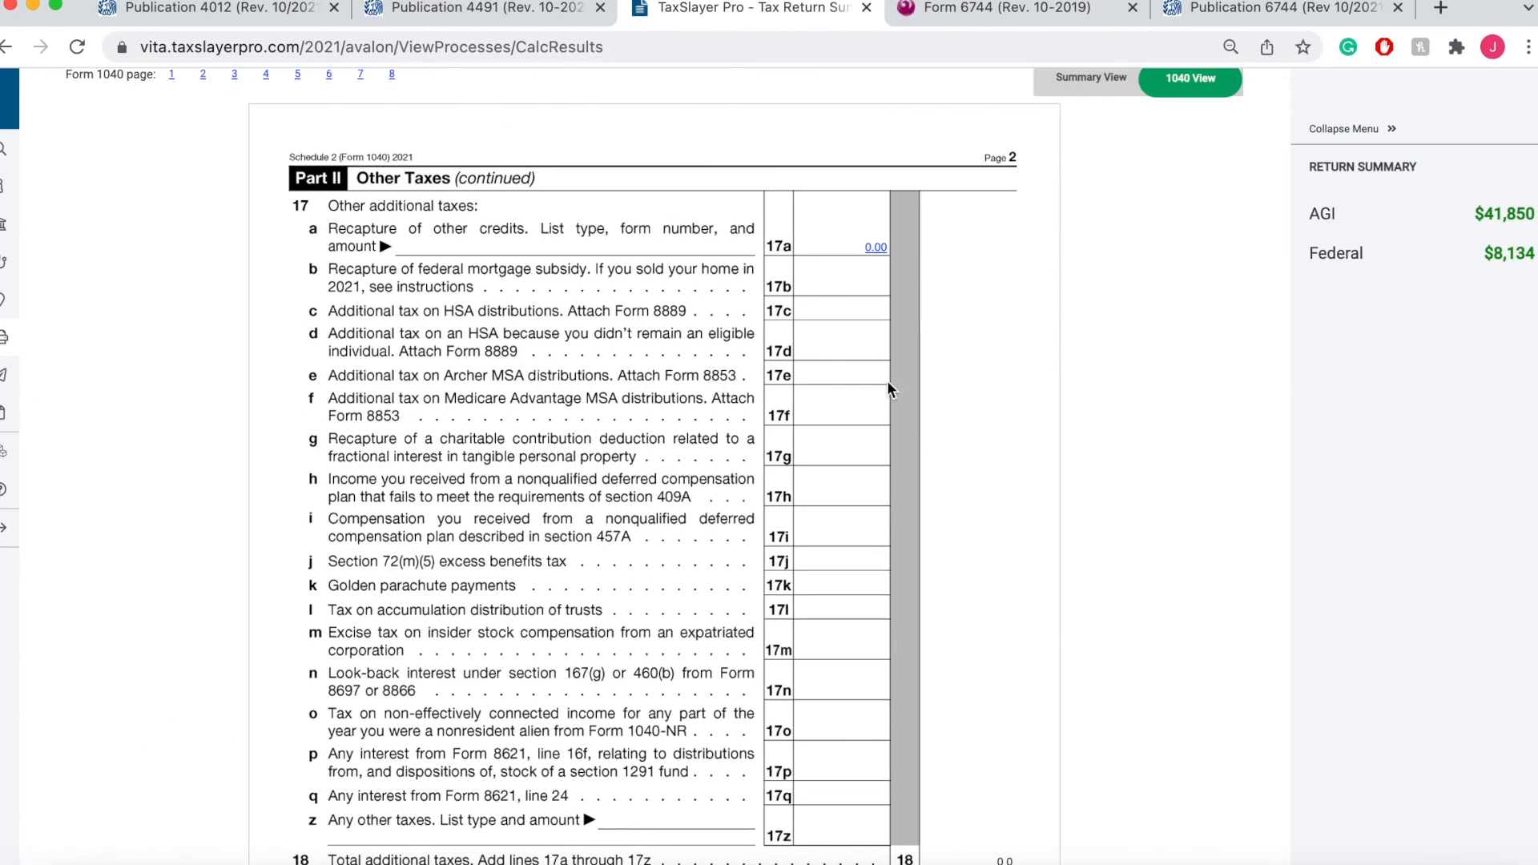
pyautogui.scroll(3, 887, 381)
pyautogui.scroll(-8, 887, 381)
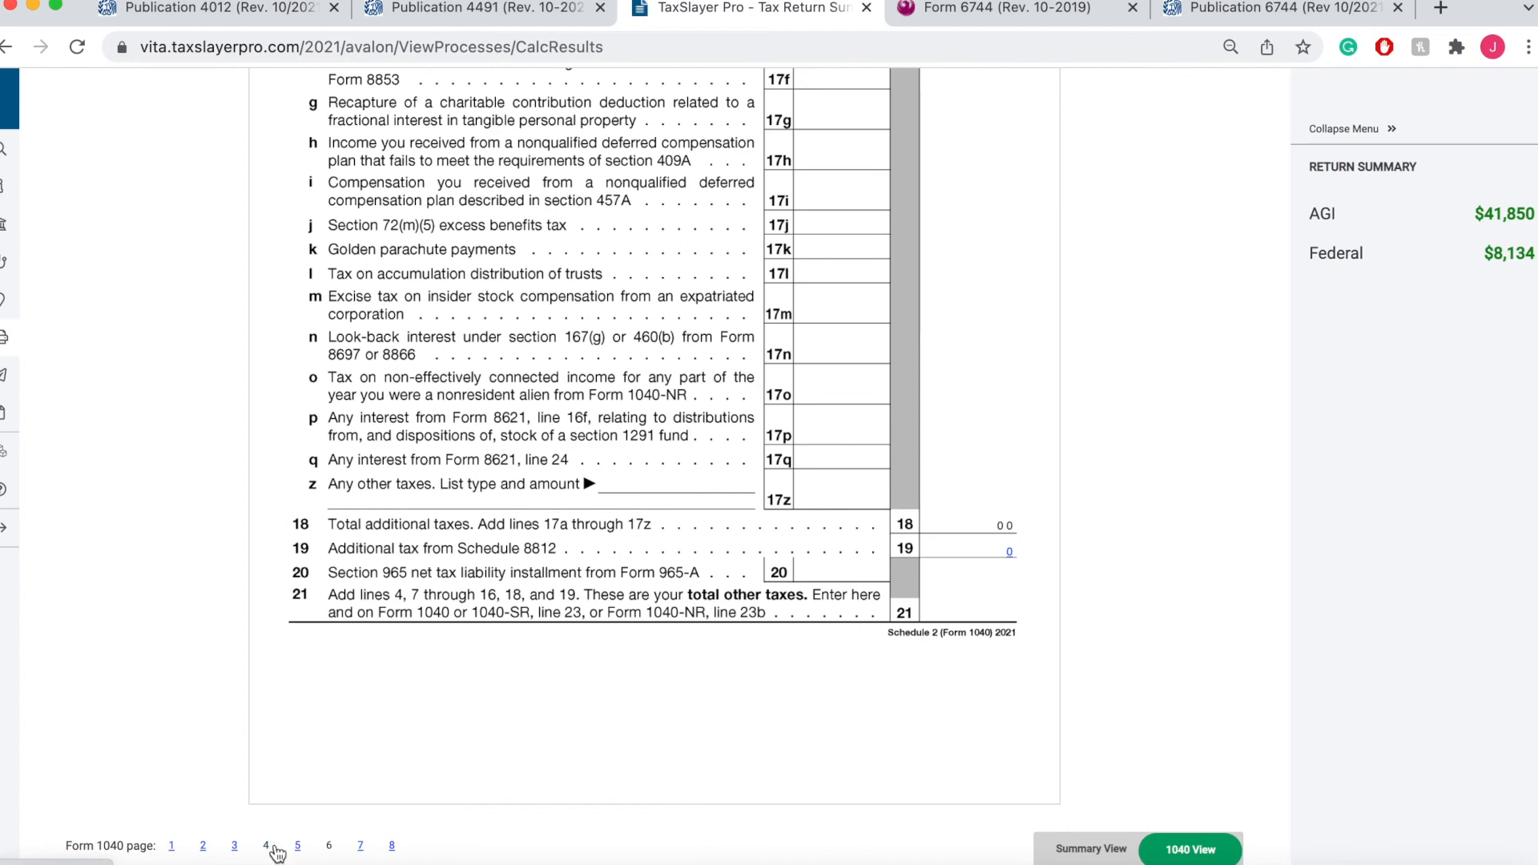
pyautogui.click(266, 845)
pyautogui.scroll(5, 507, 497)
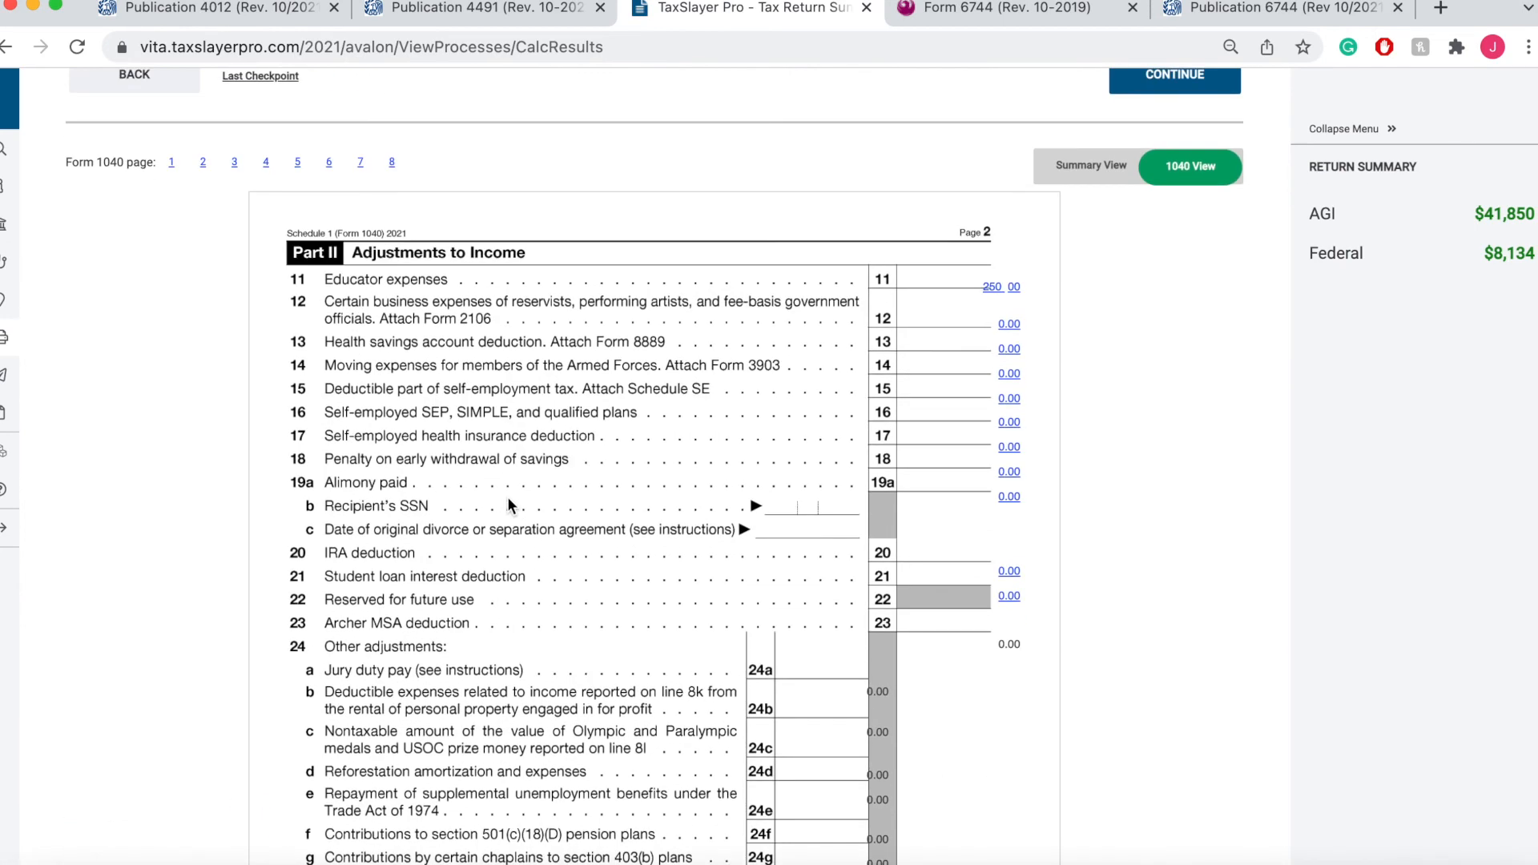
pyautogui.scroll(-2, 507, 496)
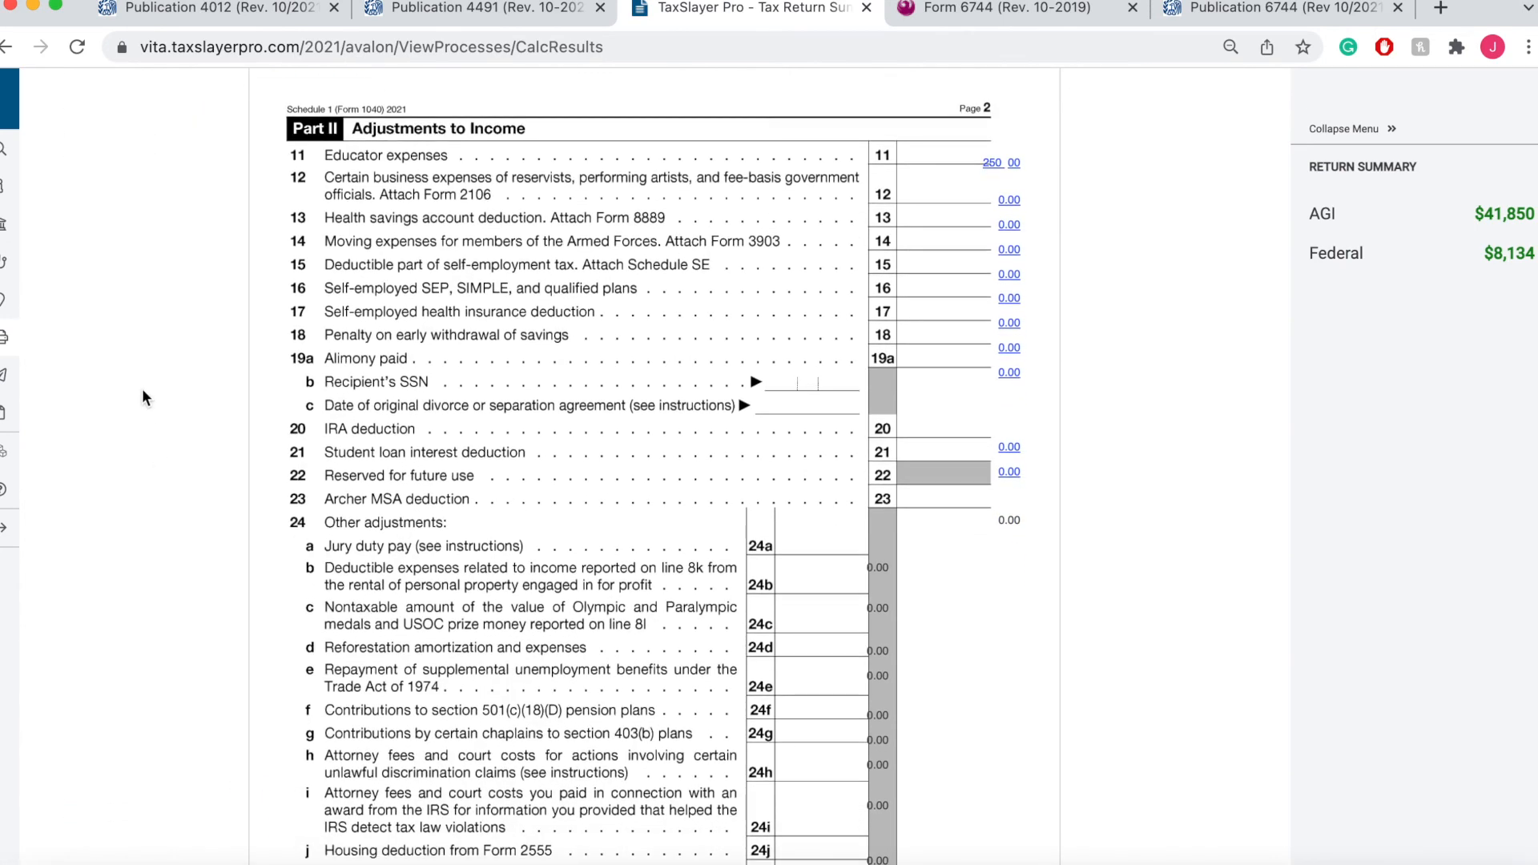